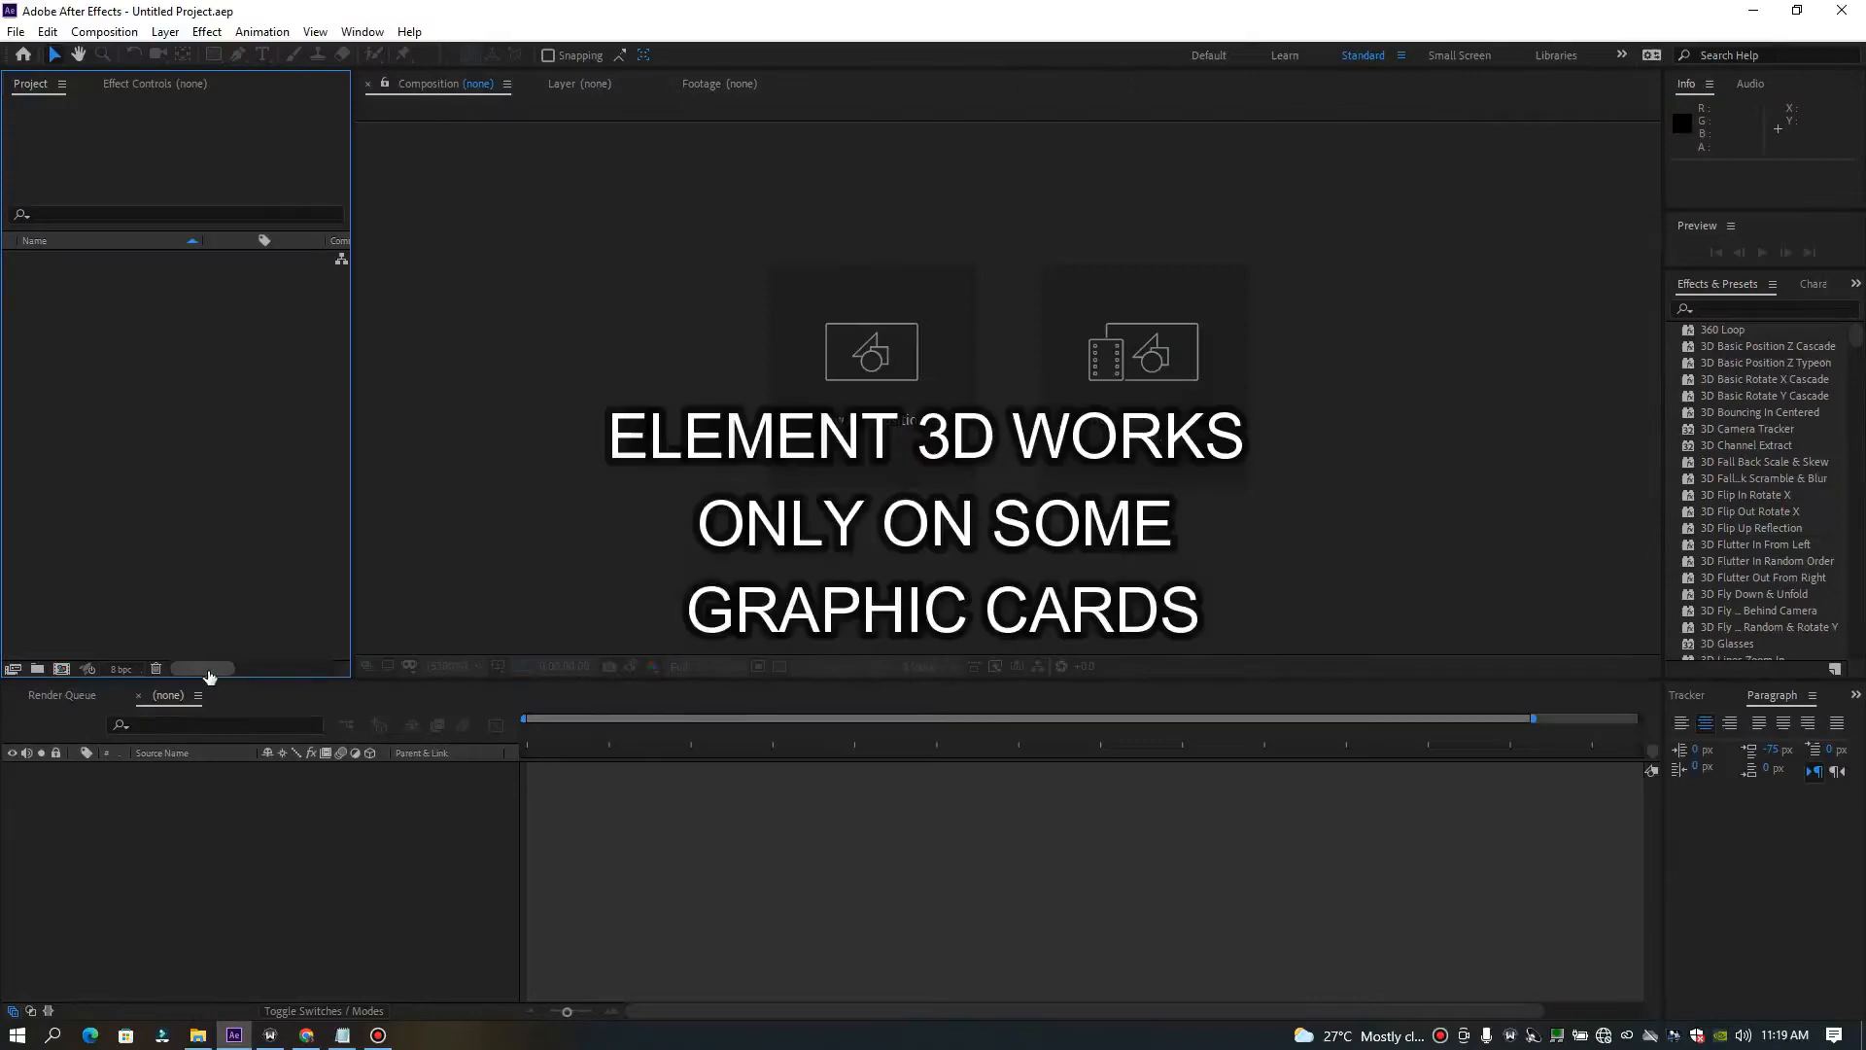
pyautogui.moveTo(209, 675)
pyautogui.mouseDown()
pyautogui.moveTo(262, 670)
pyautogui.moveTo(205, 666)
pyautogui.mouseUp()
pyautogui.moveTo(211, 675)
pyautogui.mouseDown()
pyautogui.moveTo(270, 673)
pyautogui.moveTo(212, 680)
pyautogui.mouseUp()
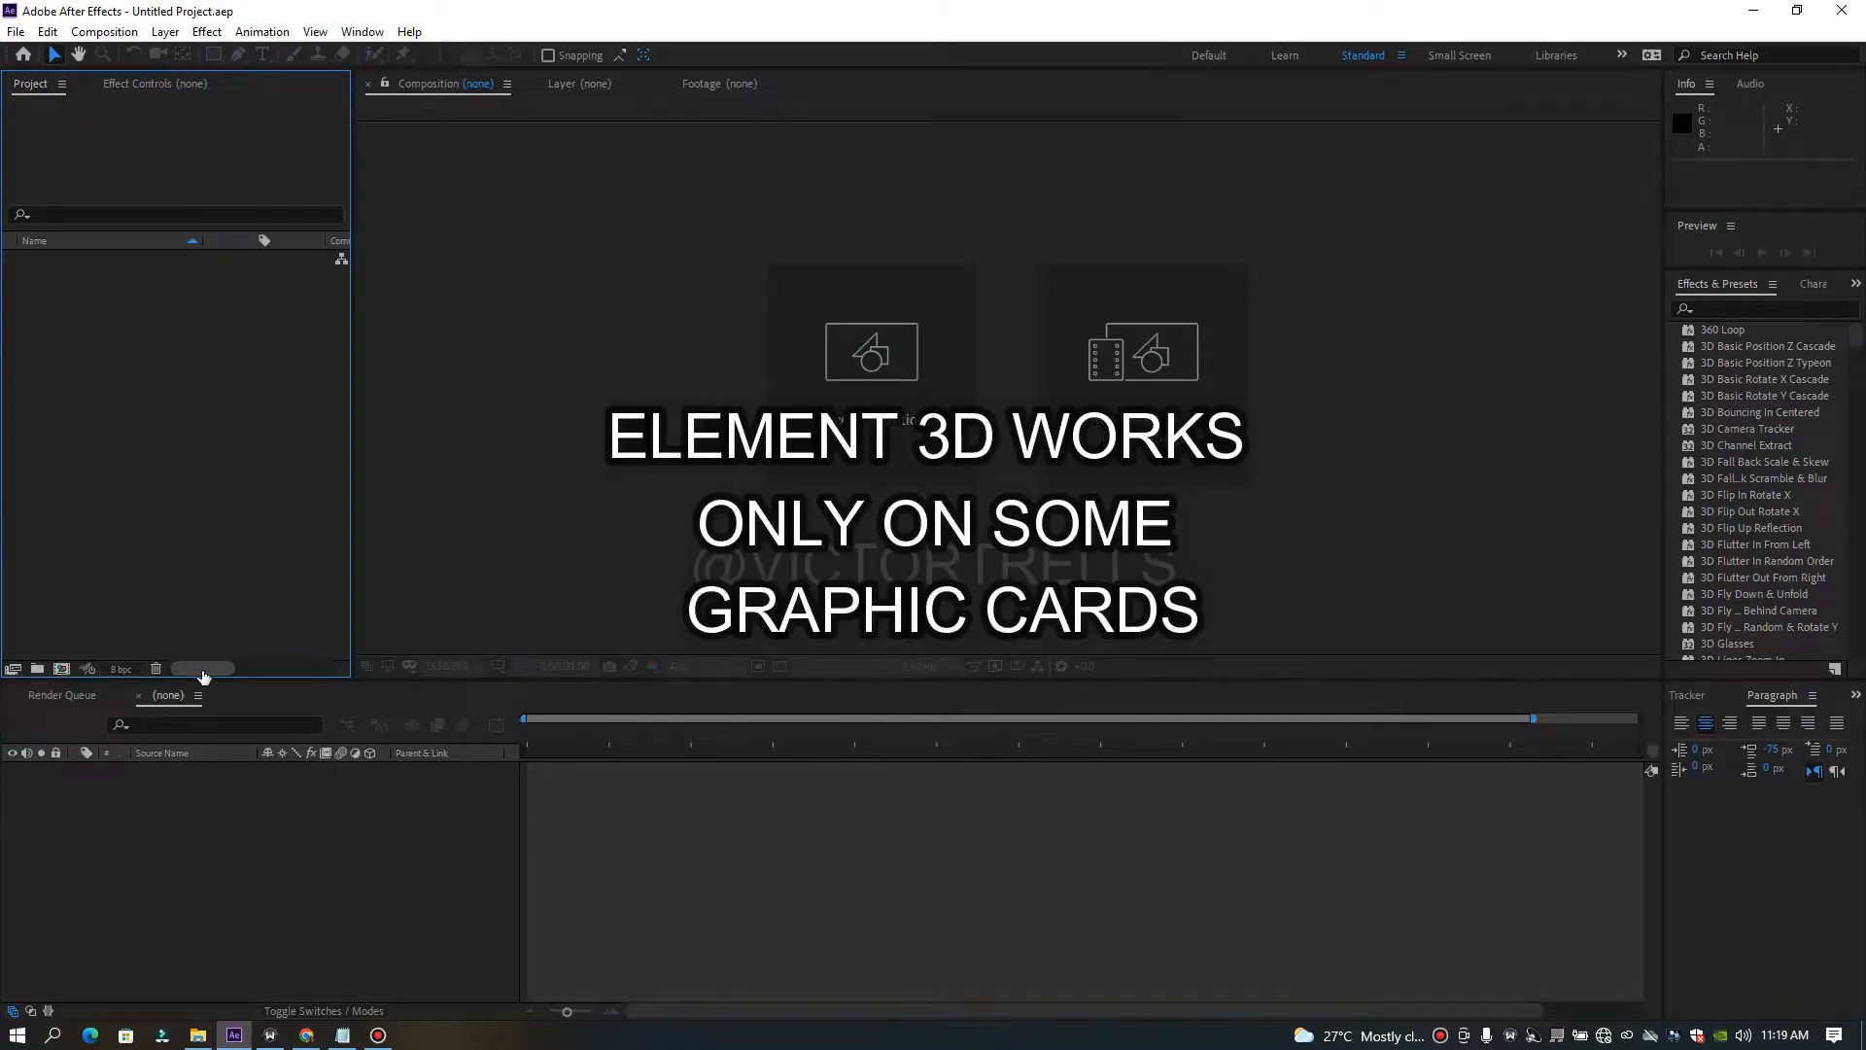
pyautogui.moveTo(207, 677)
pyautogui.mouseDown()
pyautogui.moveTo(301, 673)
pyautogui.moveTo(175, 661)
pyautogui.mouseUp()
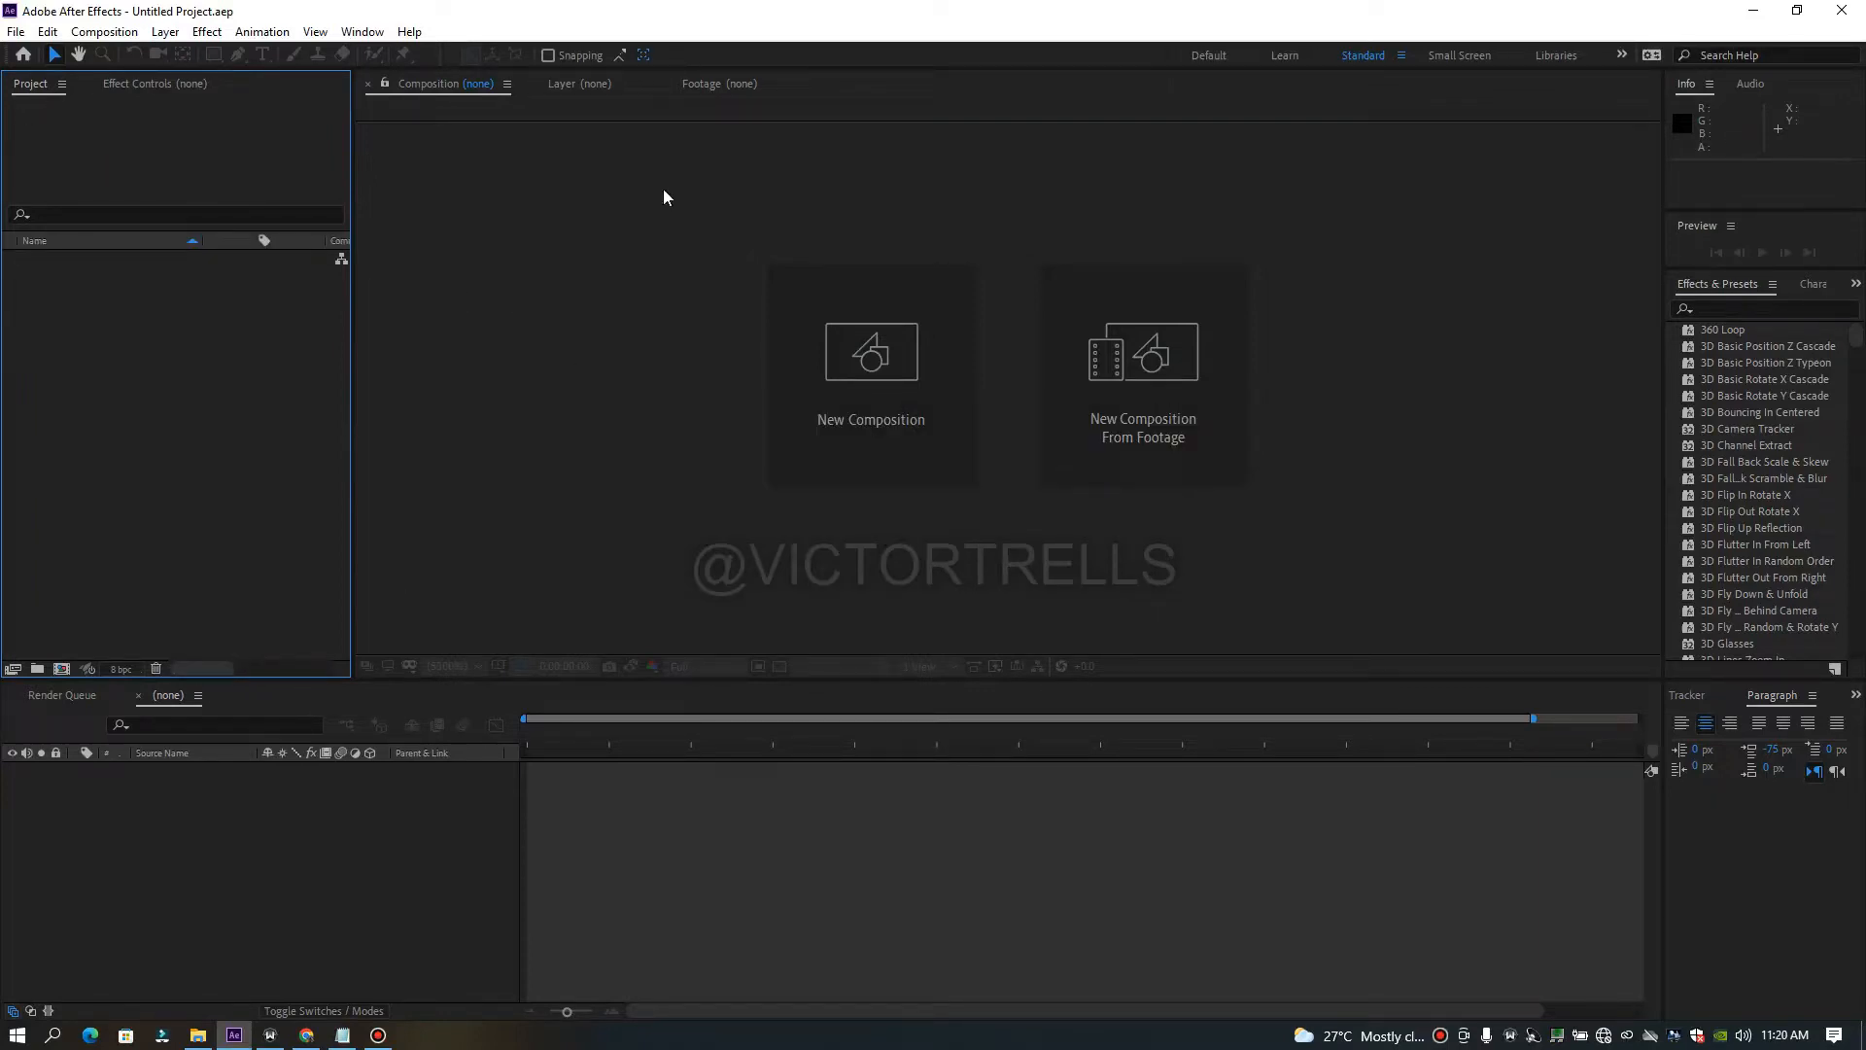
# Start a new composition and choose the DVCPRO HD 1080 29.97 preset.
pyautogui.click(845, 346)
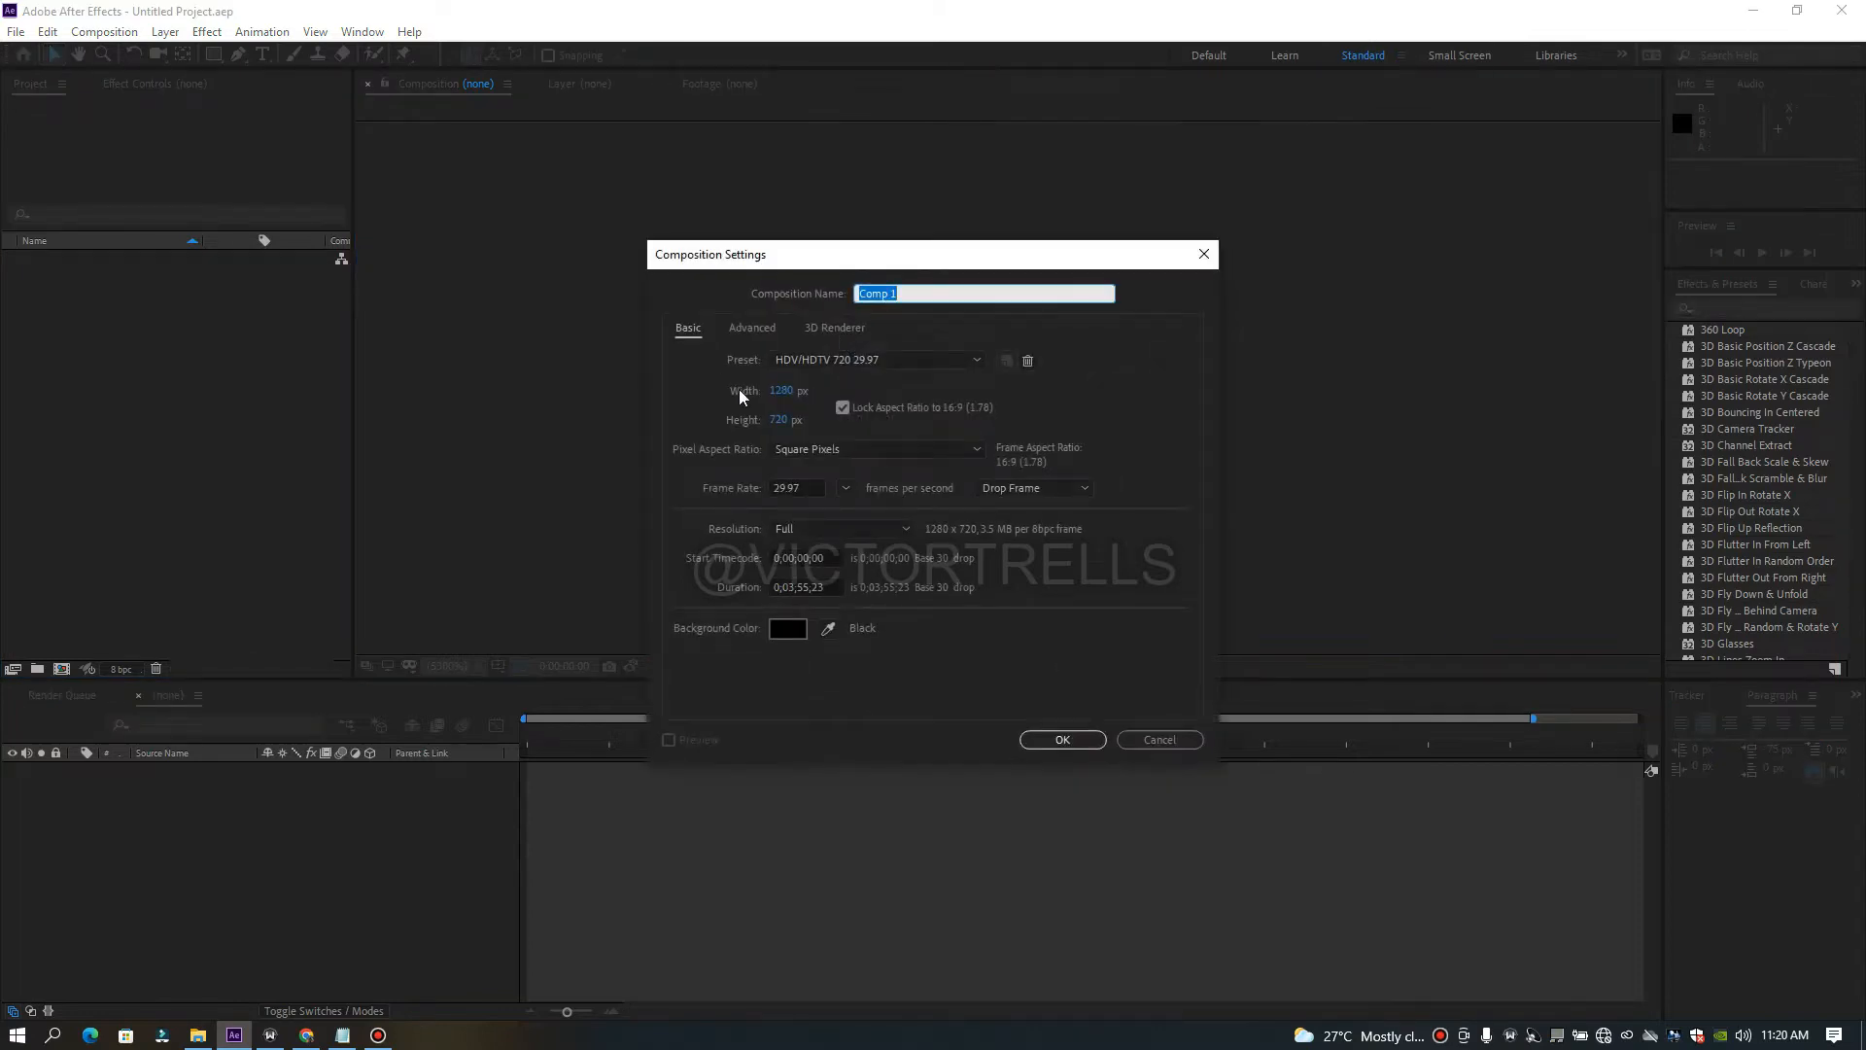
pyautogui.click(885, 362)
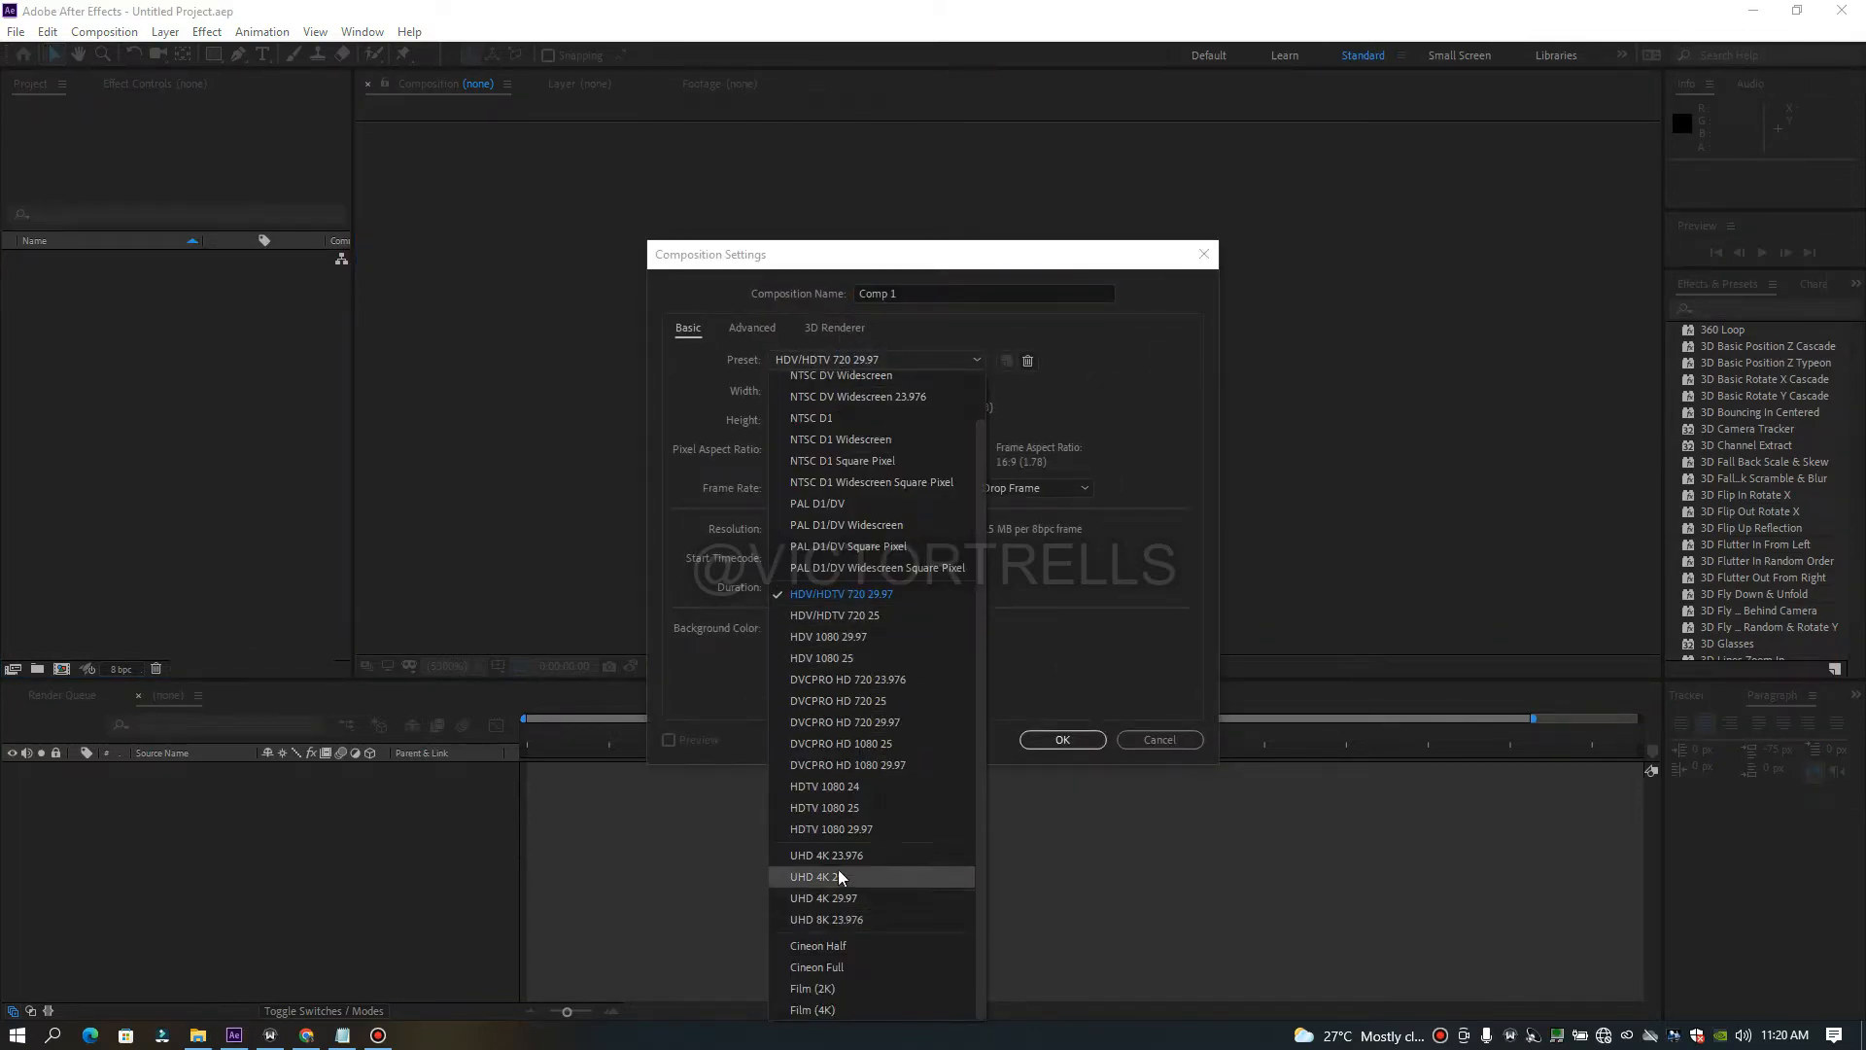
pyautogui.click(864, 637)
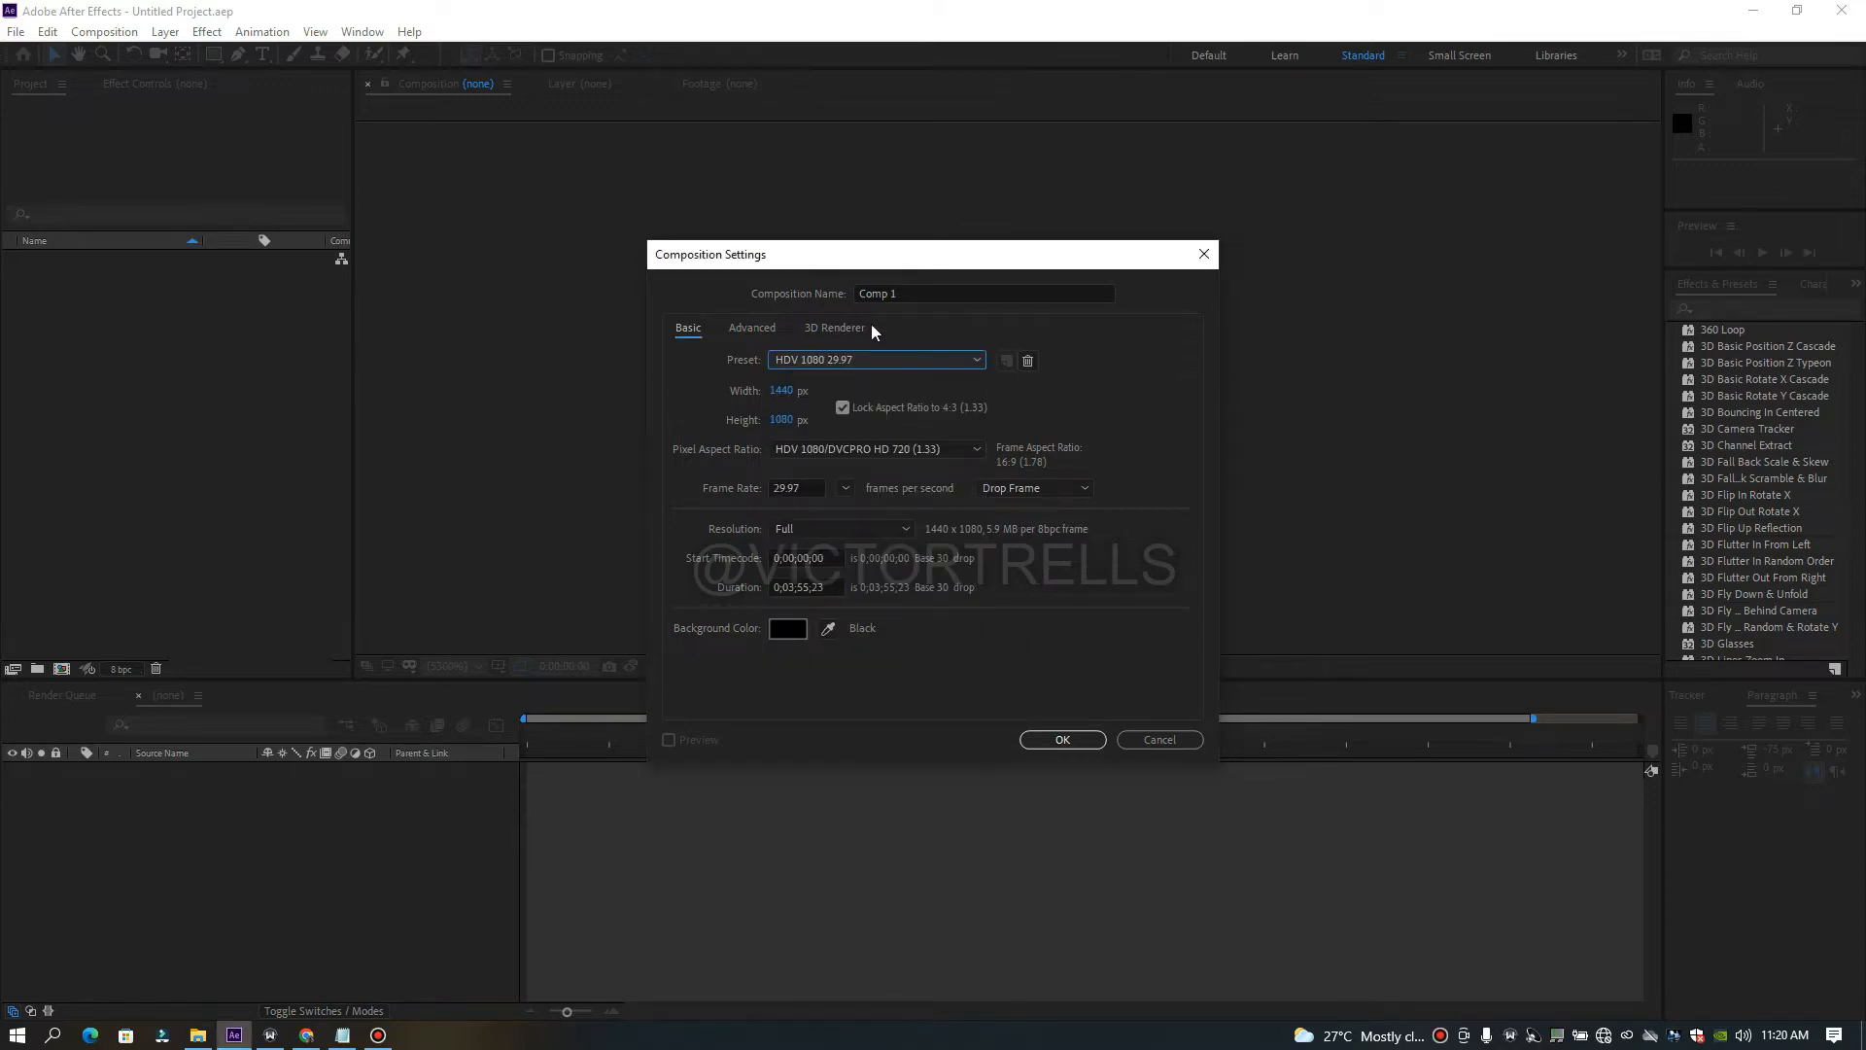
pyautogui.click(909, 359)
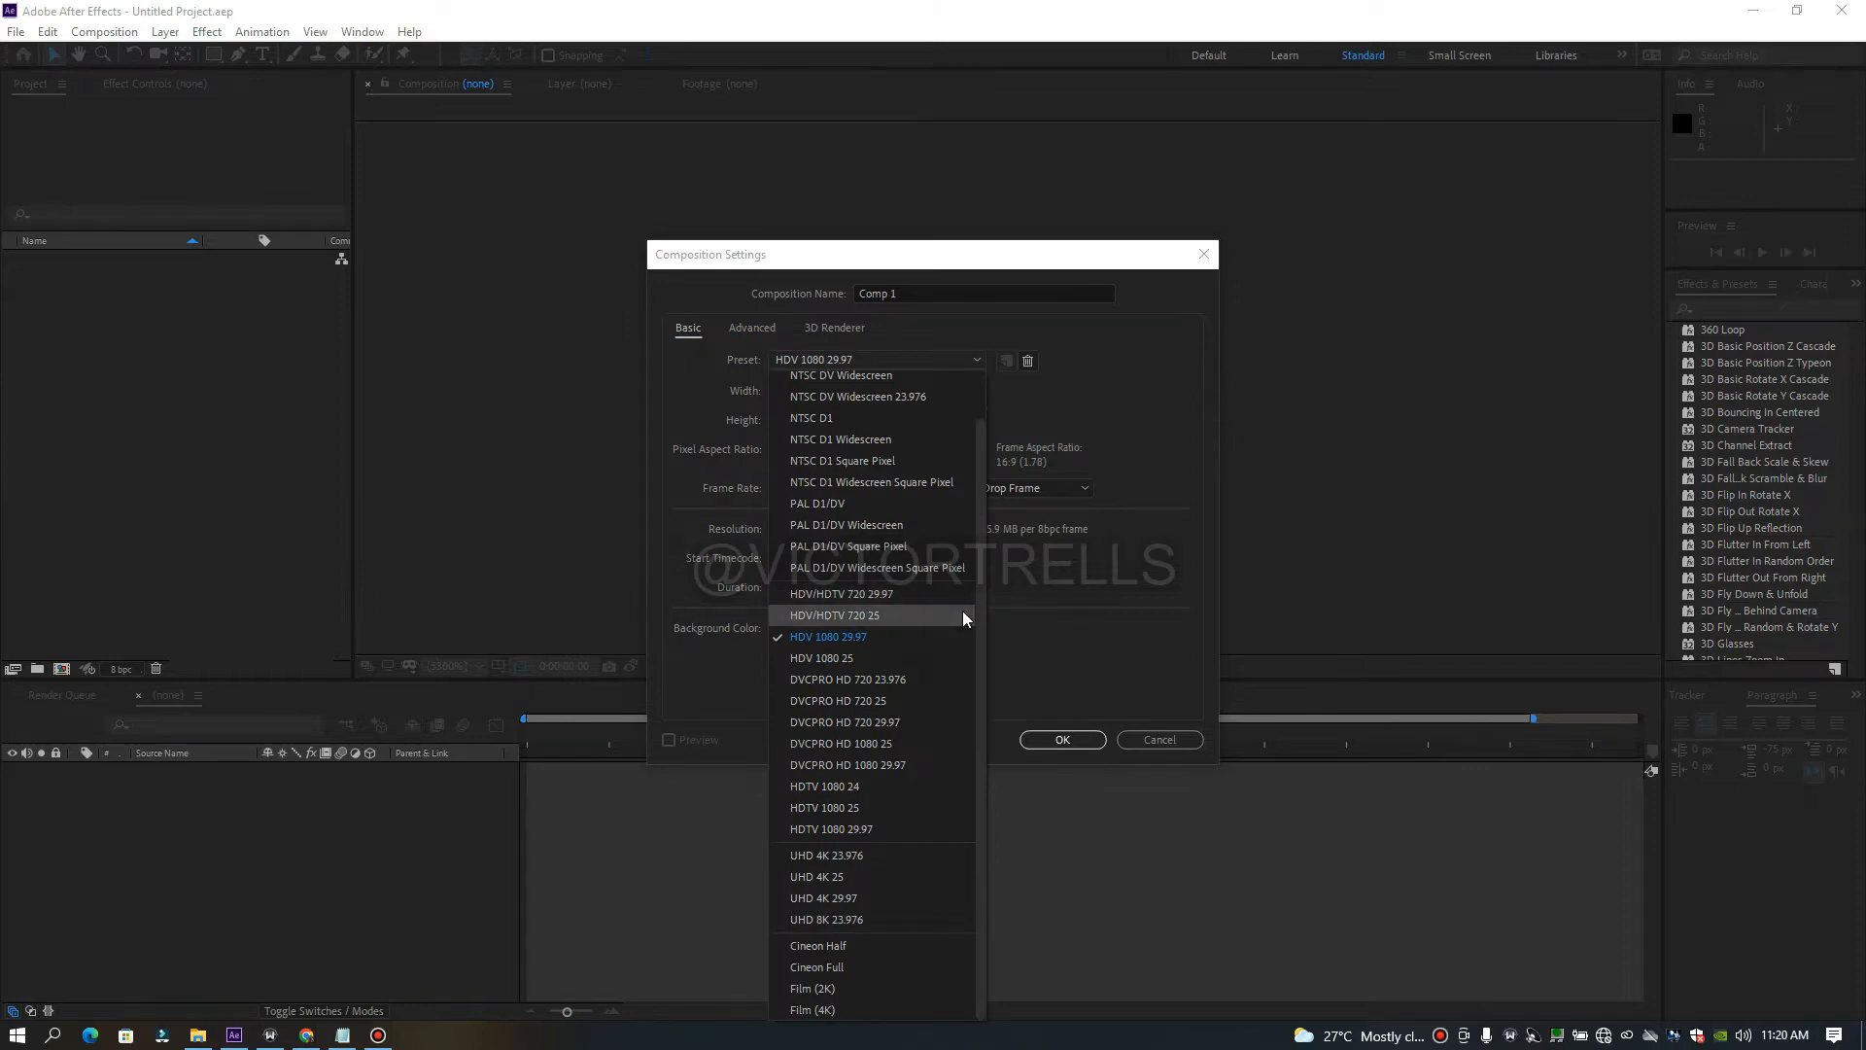
pyautogui.click(930, 765)
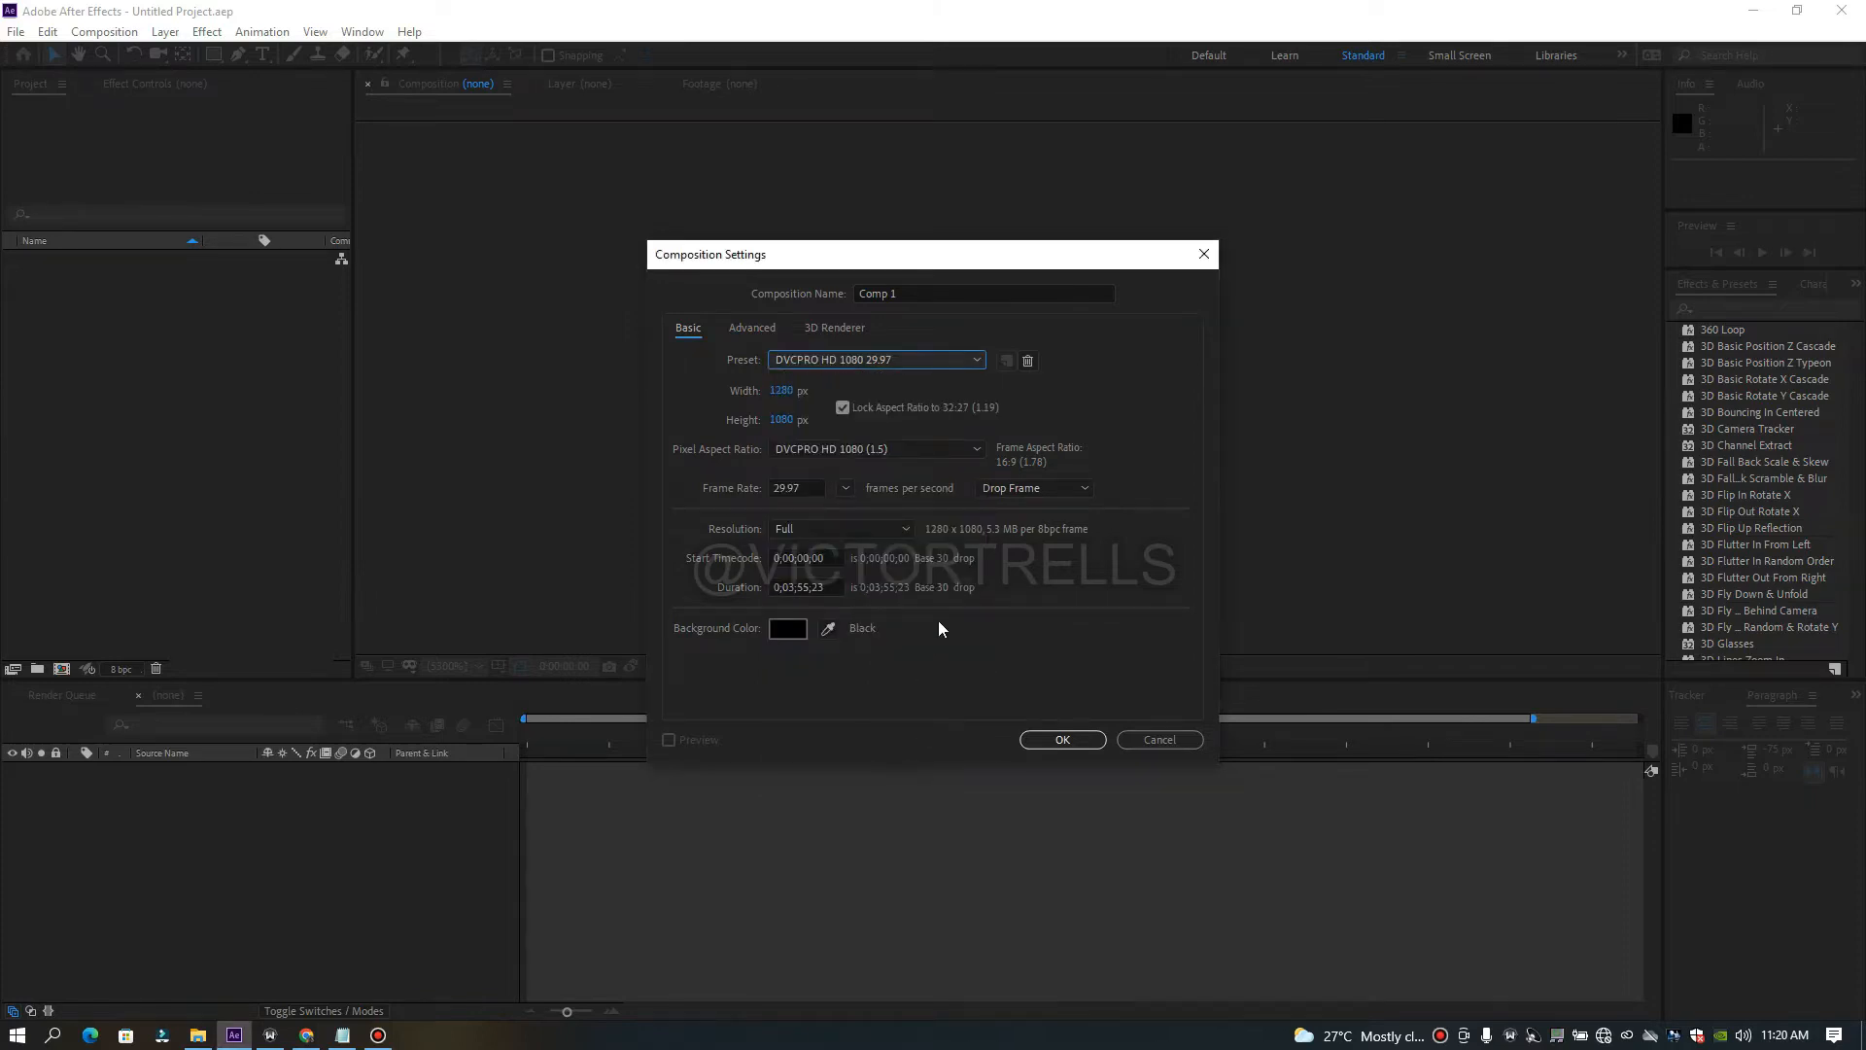
# Unlock the aspect ratio, set the width to 1920 px, lock the ratio again and create the composition.
pyautogui.click(843, 408)
pyautogui.click(791, 393)
pyautogui.write('192')
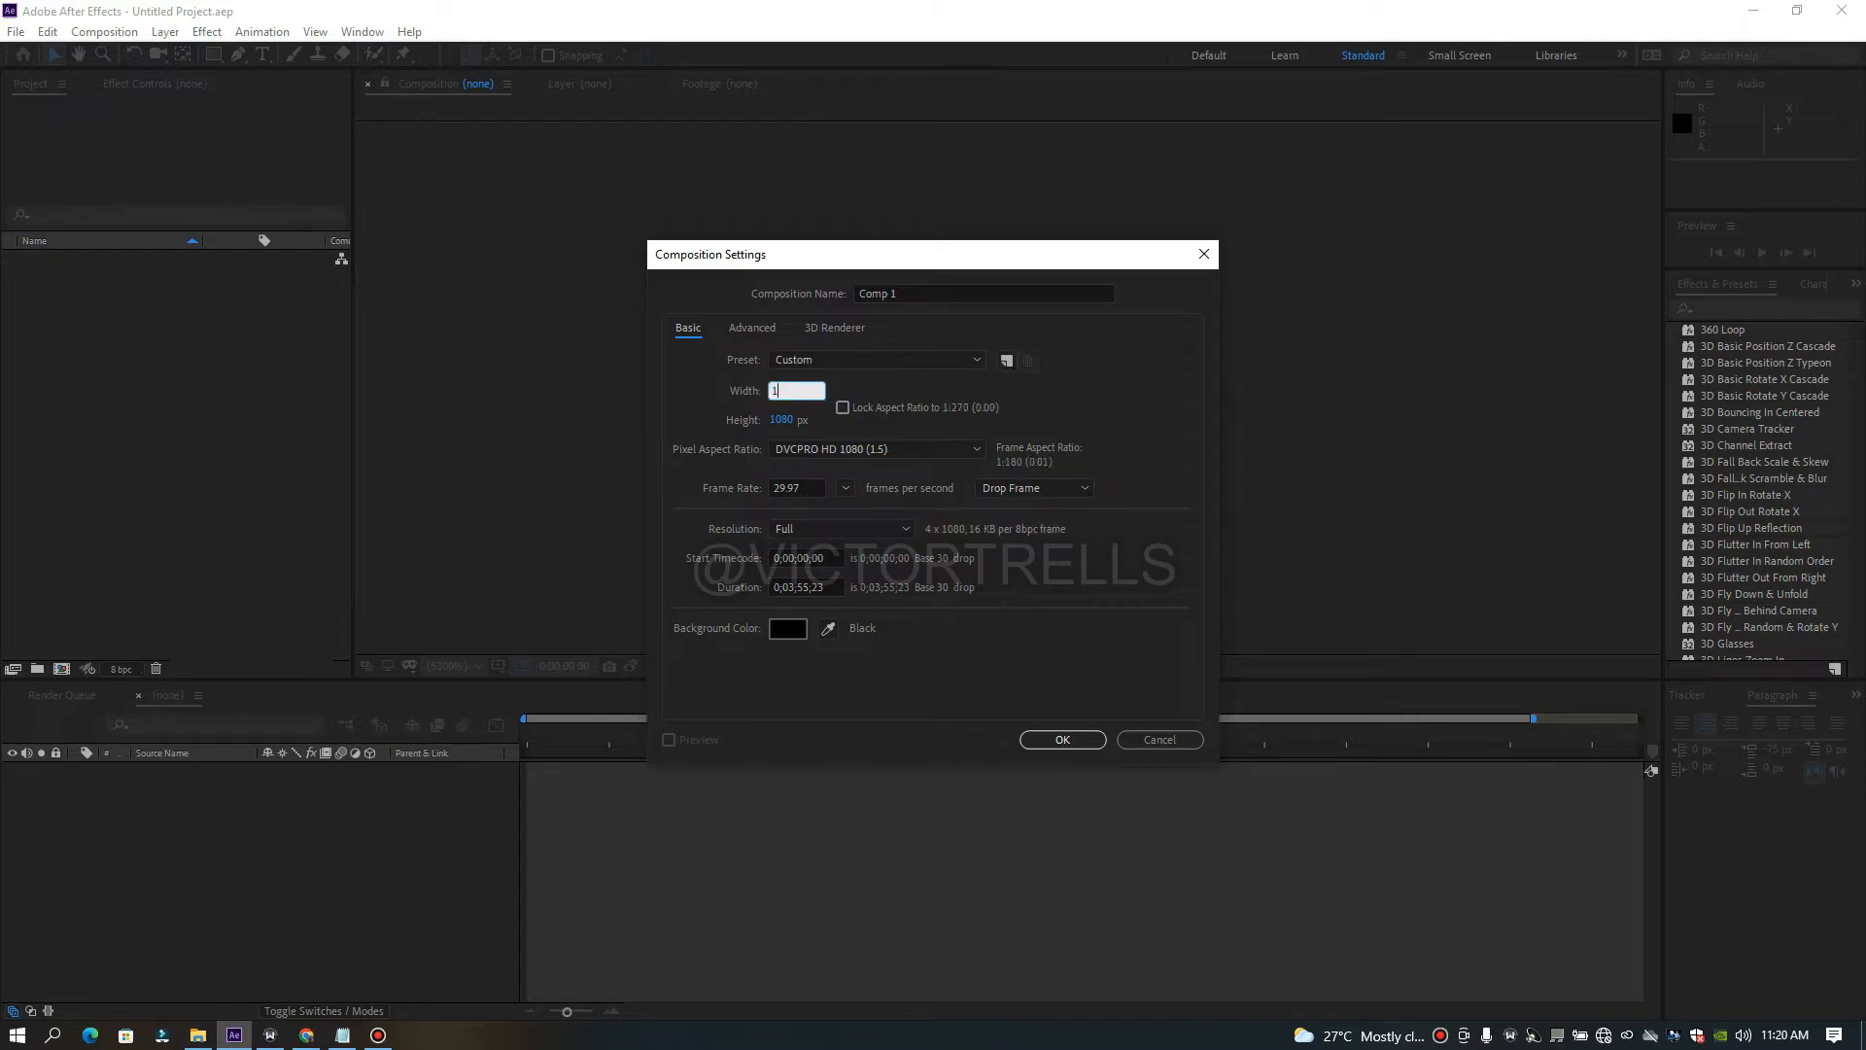
pyautogui.write('0')
pyautogui.click(842, 408)
pyautogui.click(1061, 740)
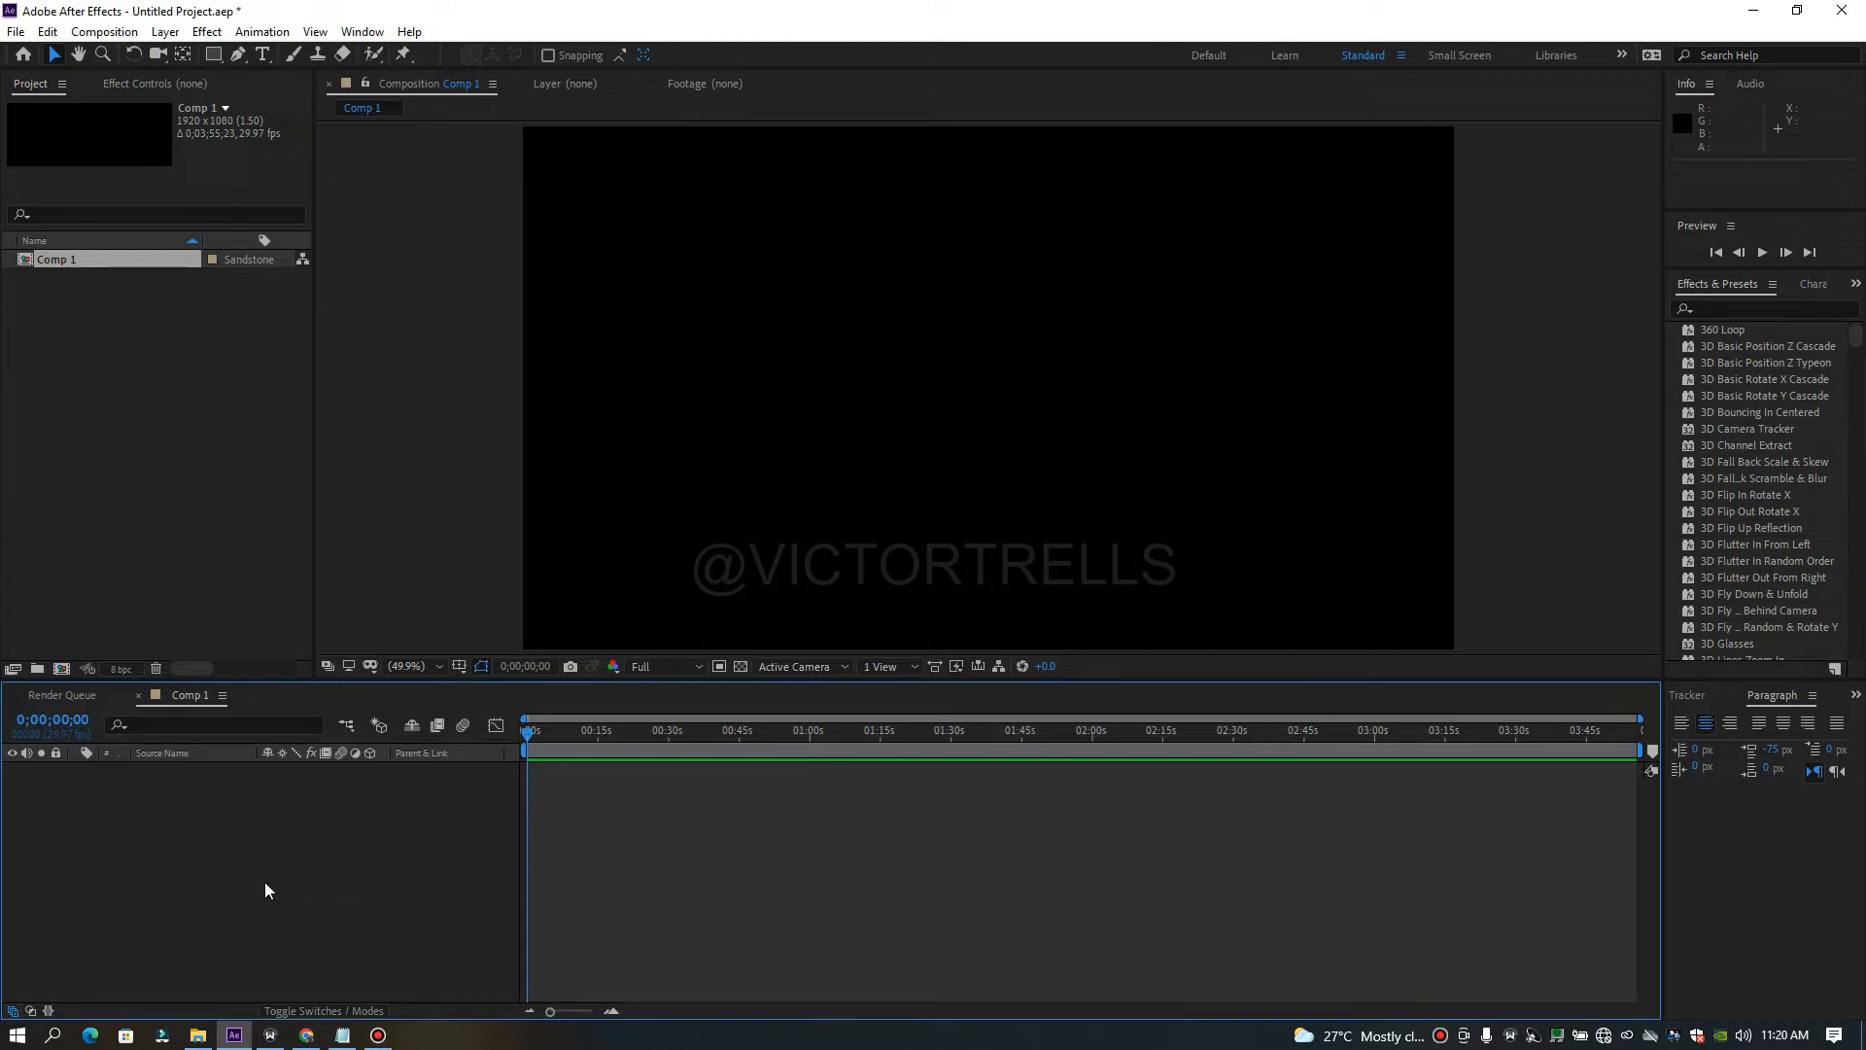
# Add a new white solid named "element" to the composition at the default size.
pyautogui.rightClick(288, 829)
pyautogui.moveTo(361, 618)
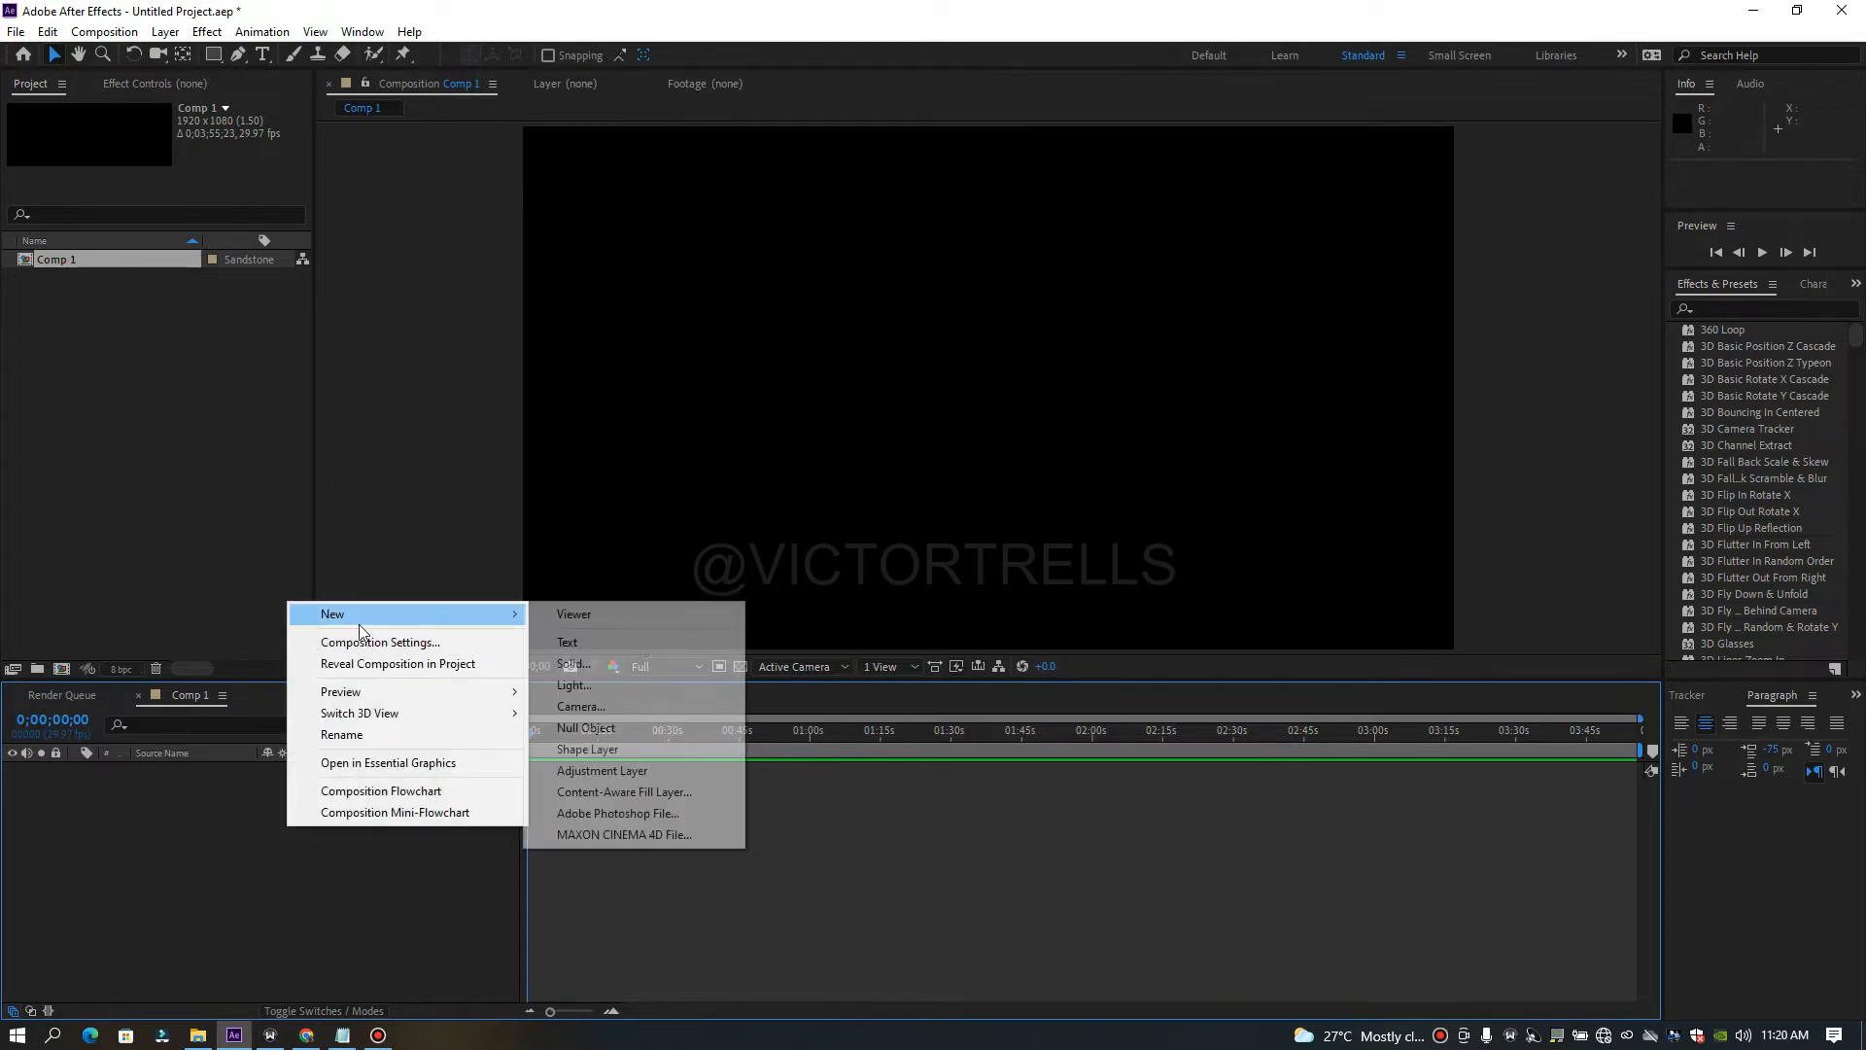
pyautogui.click(613, 665)
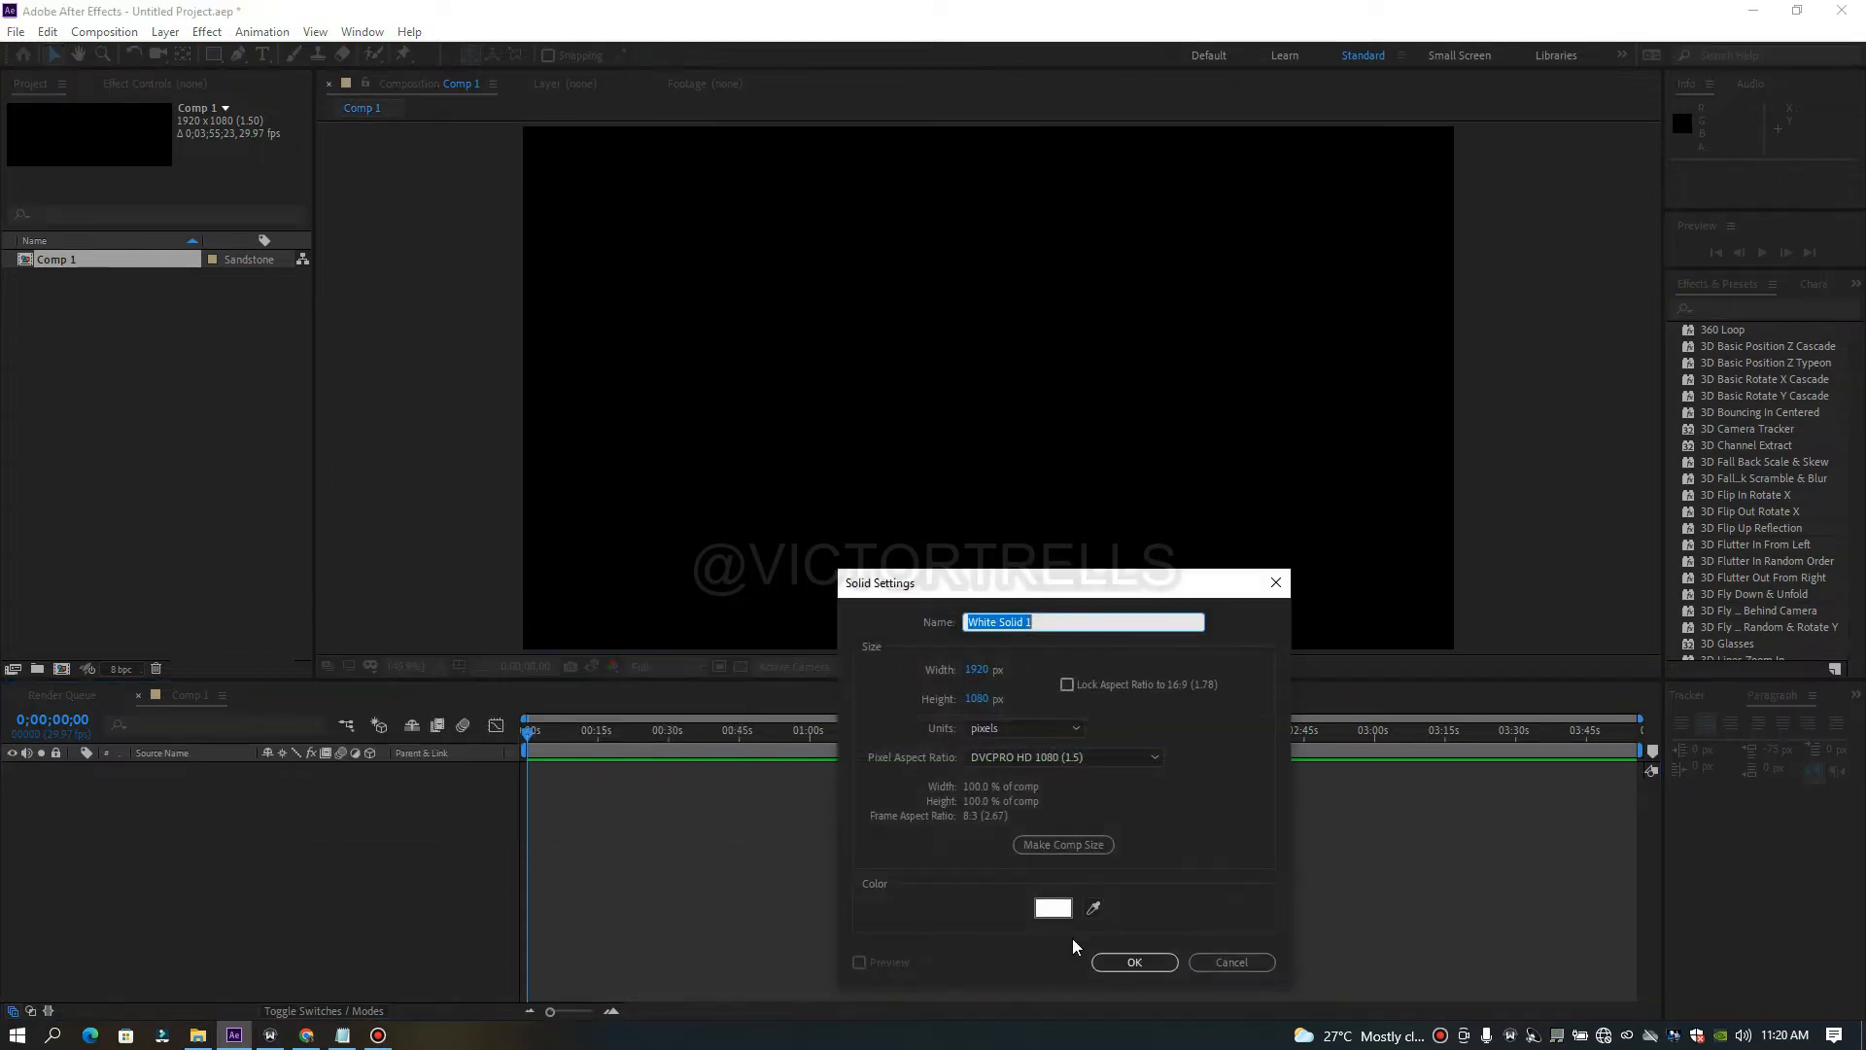
pyautogui.write('element')
pyautogui.press('Return')
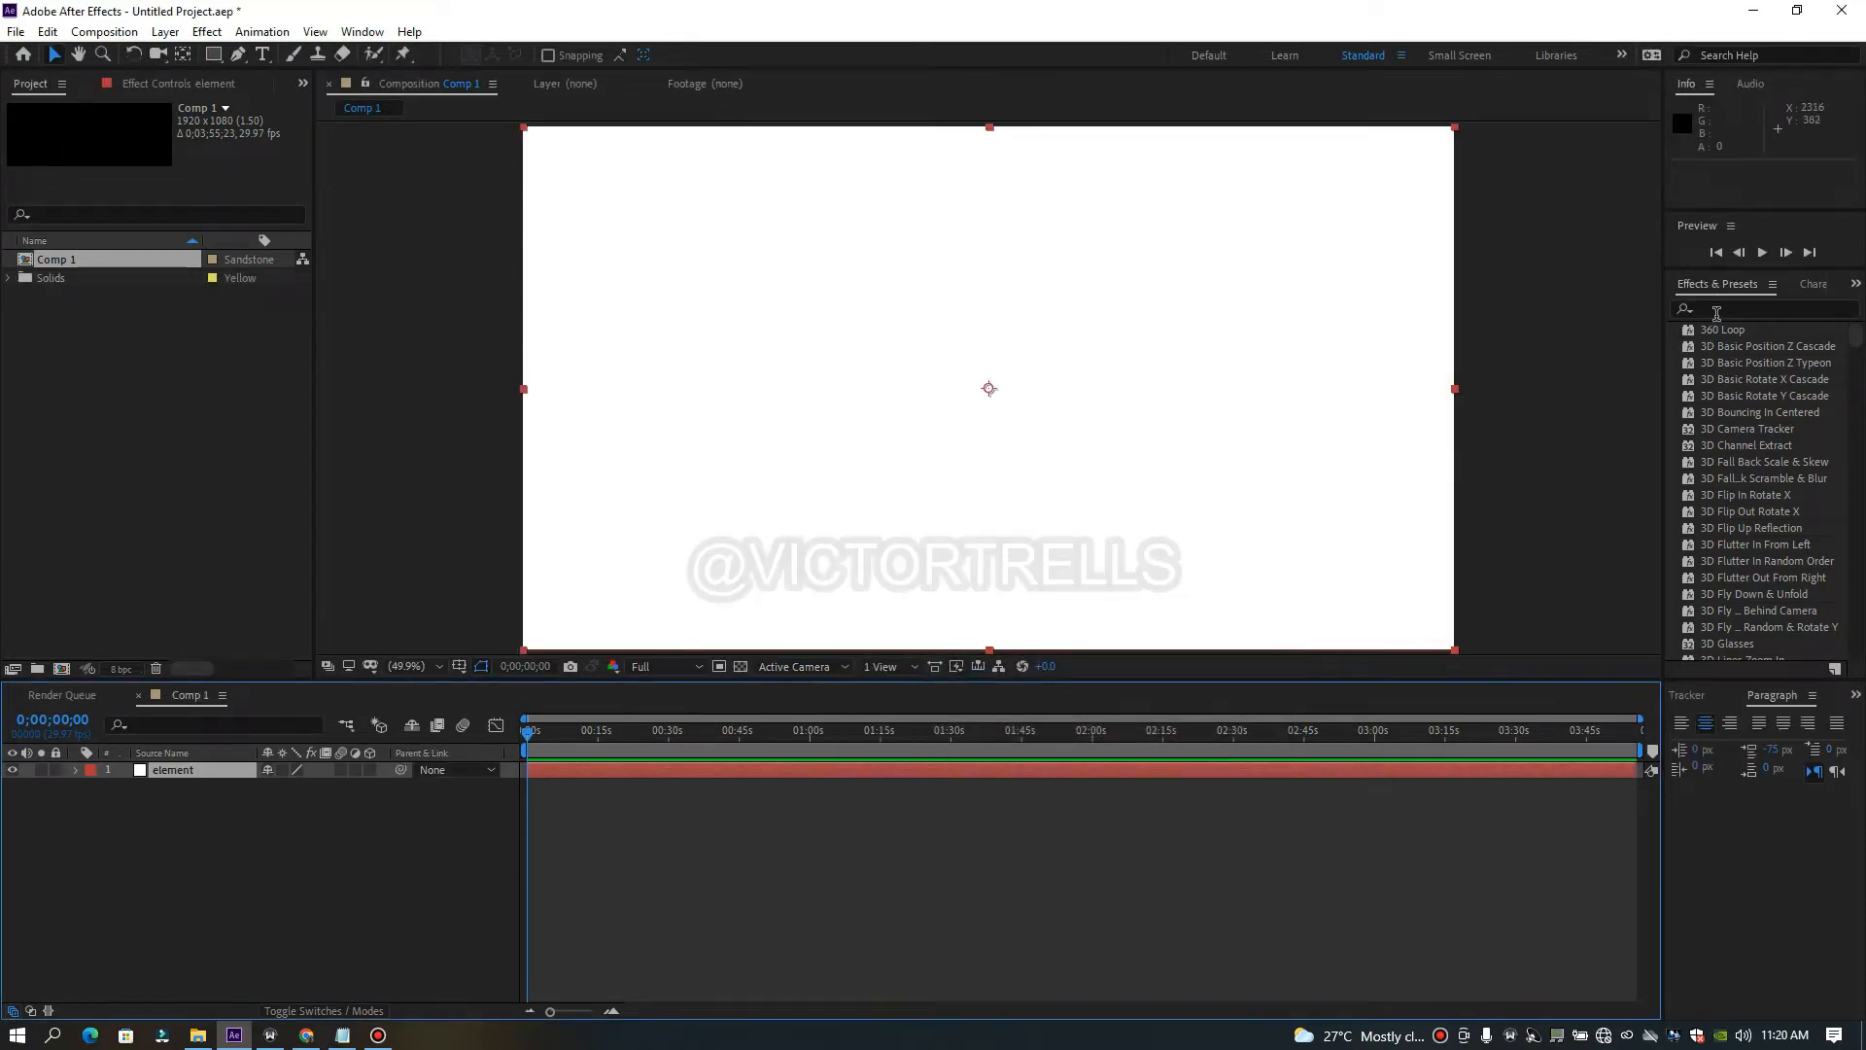
# Search the effects and presets for "elem".
pyautogui.click(1727, 309)
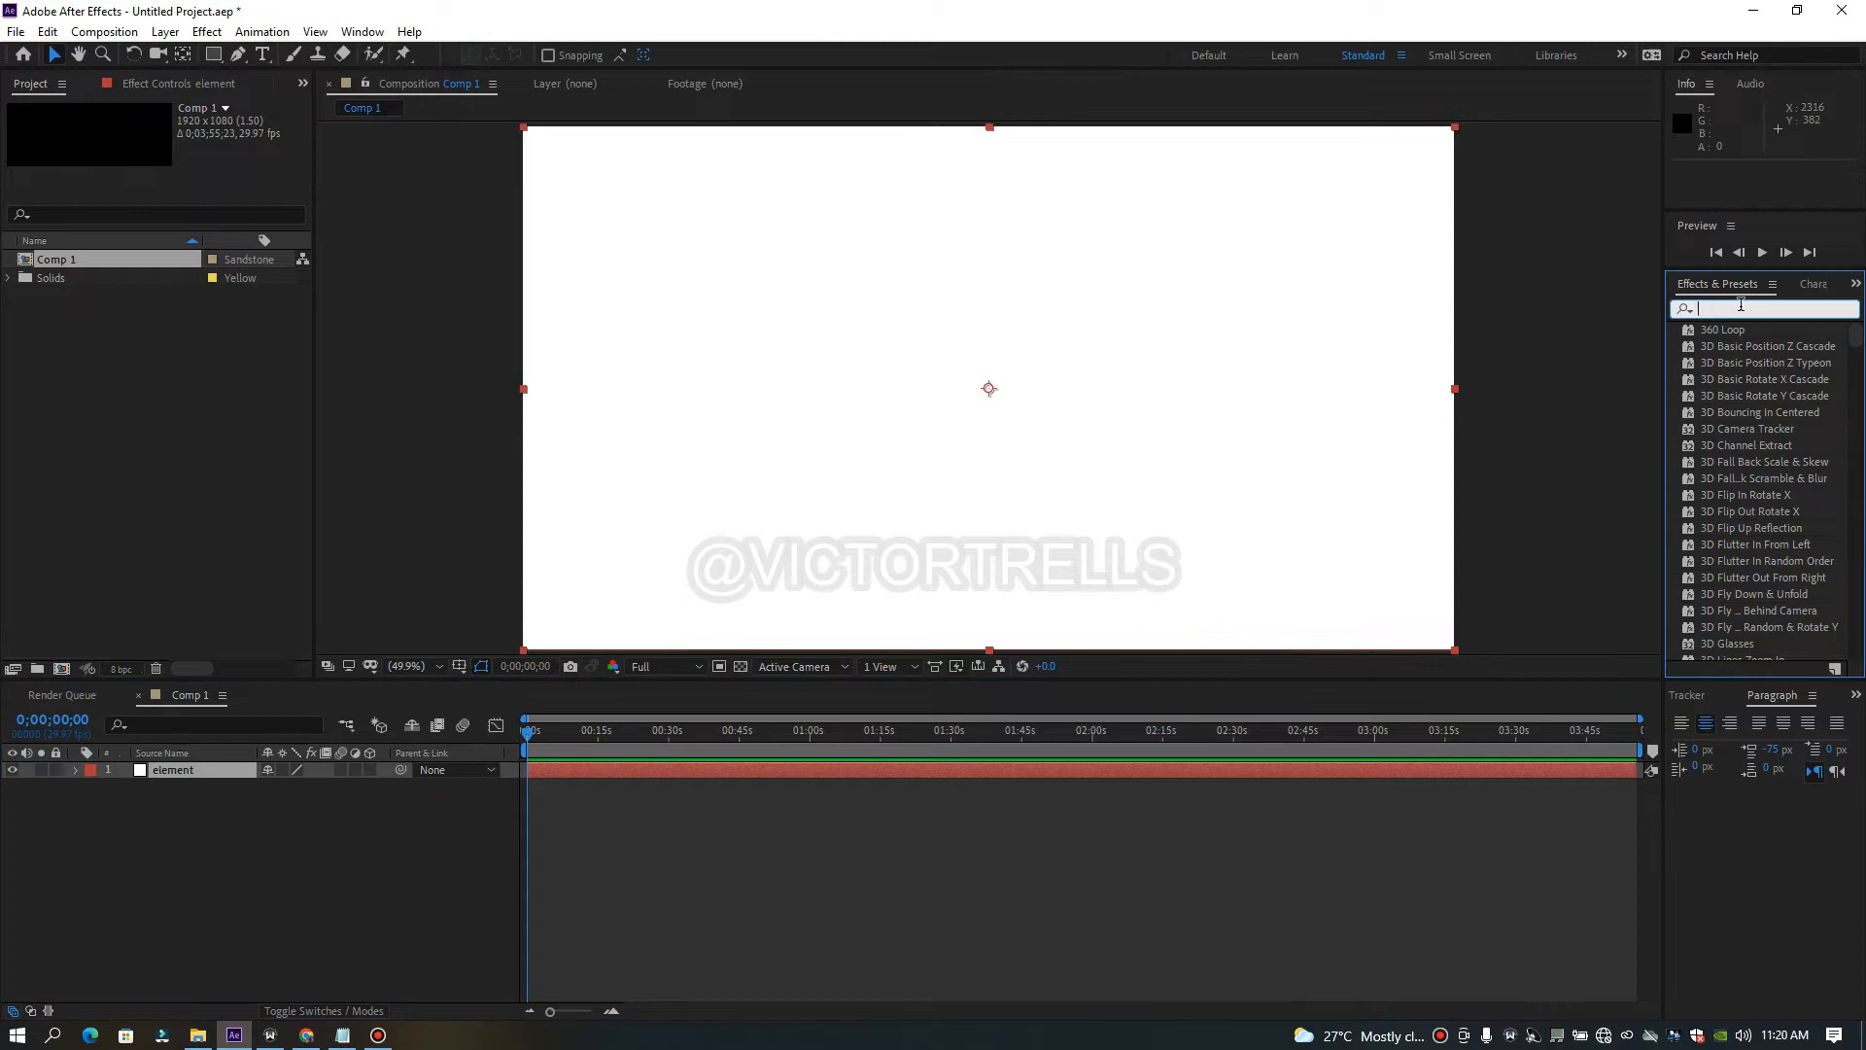
pyautogui.write('elem')
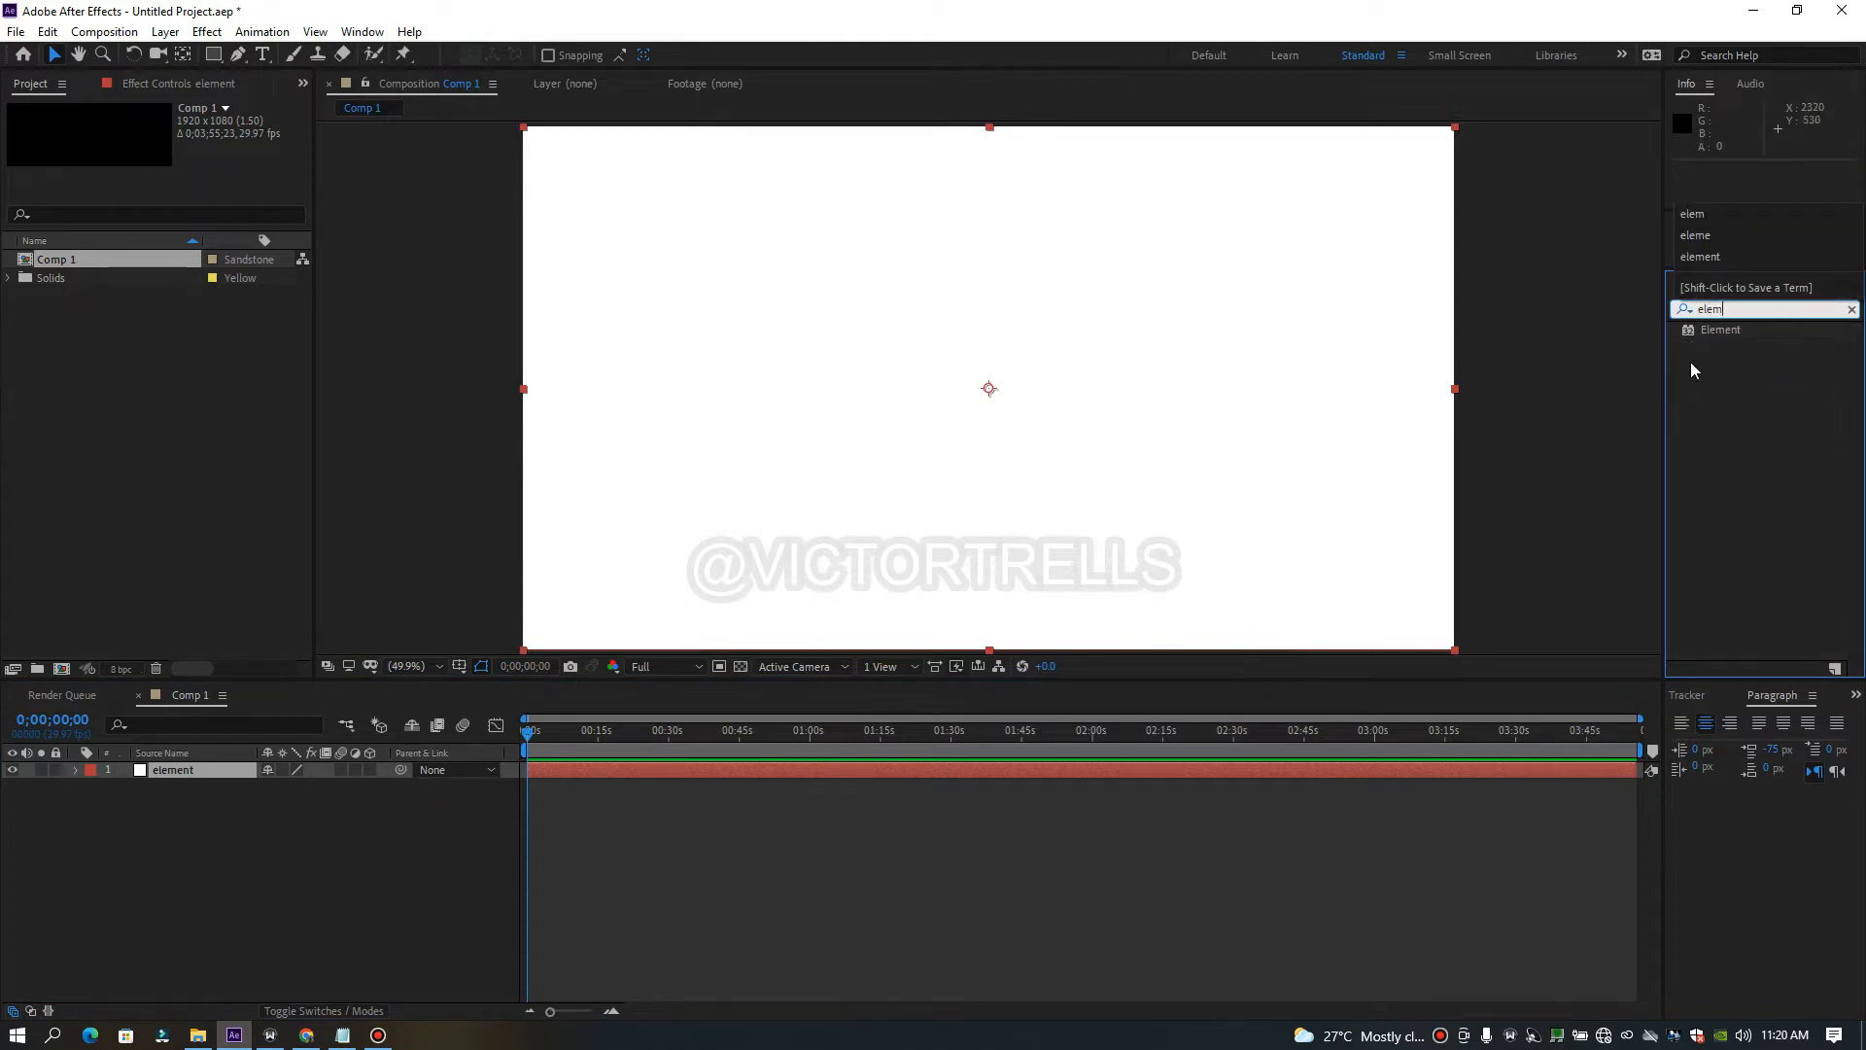
pyautogui.click(216, 35)
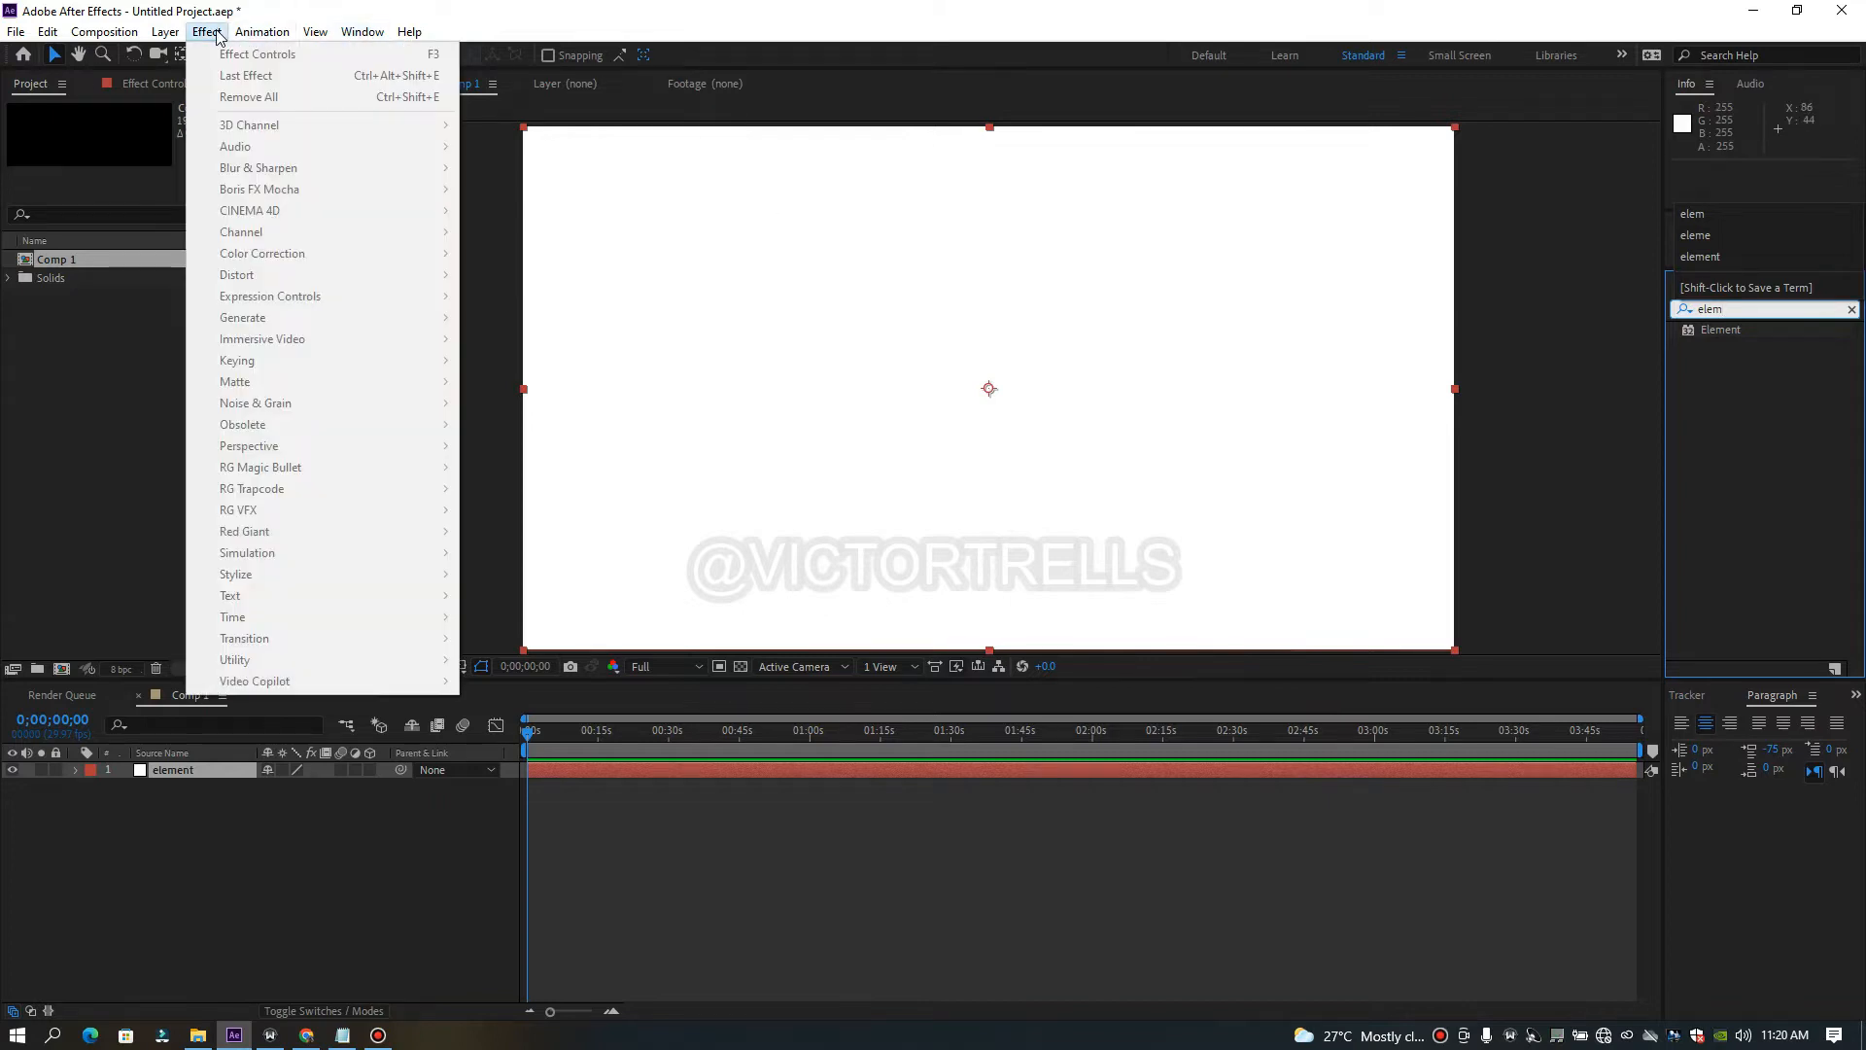
pyautogui.click(638, 774)
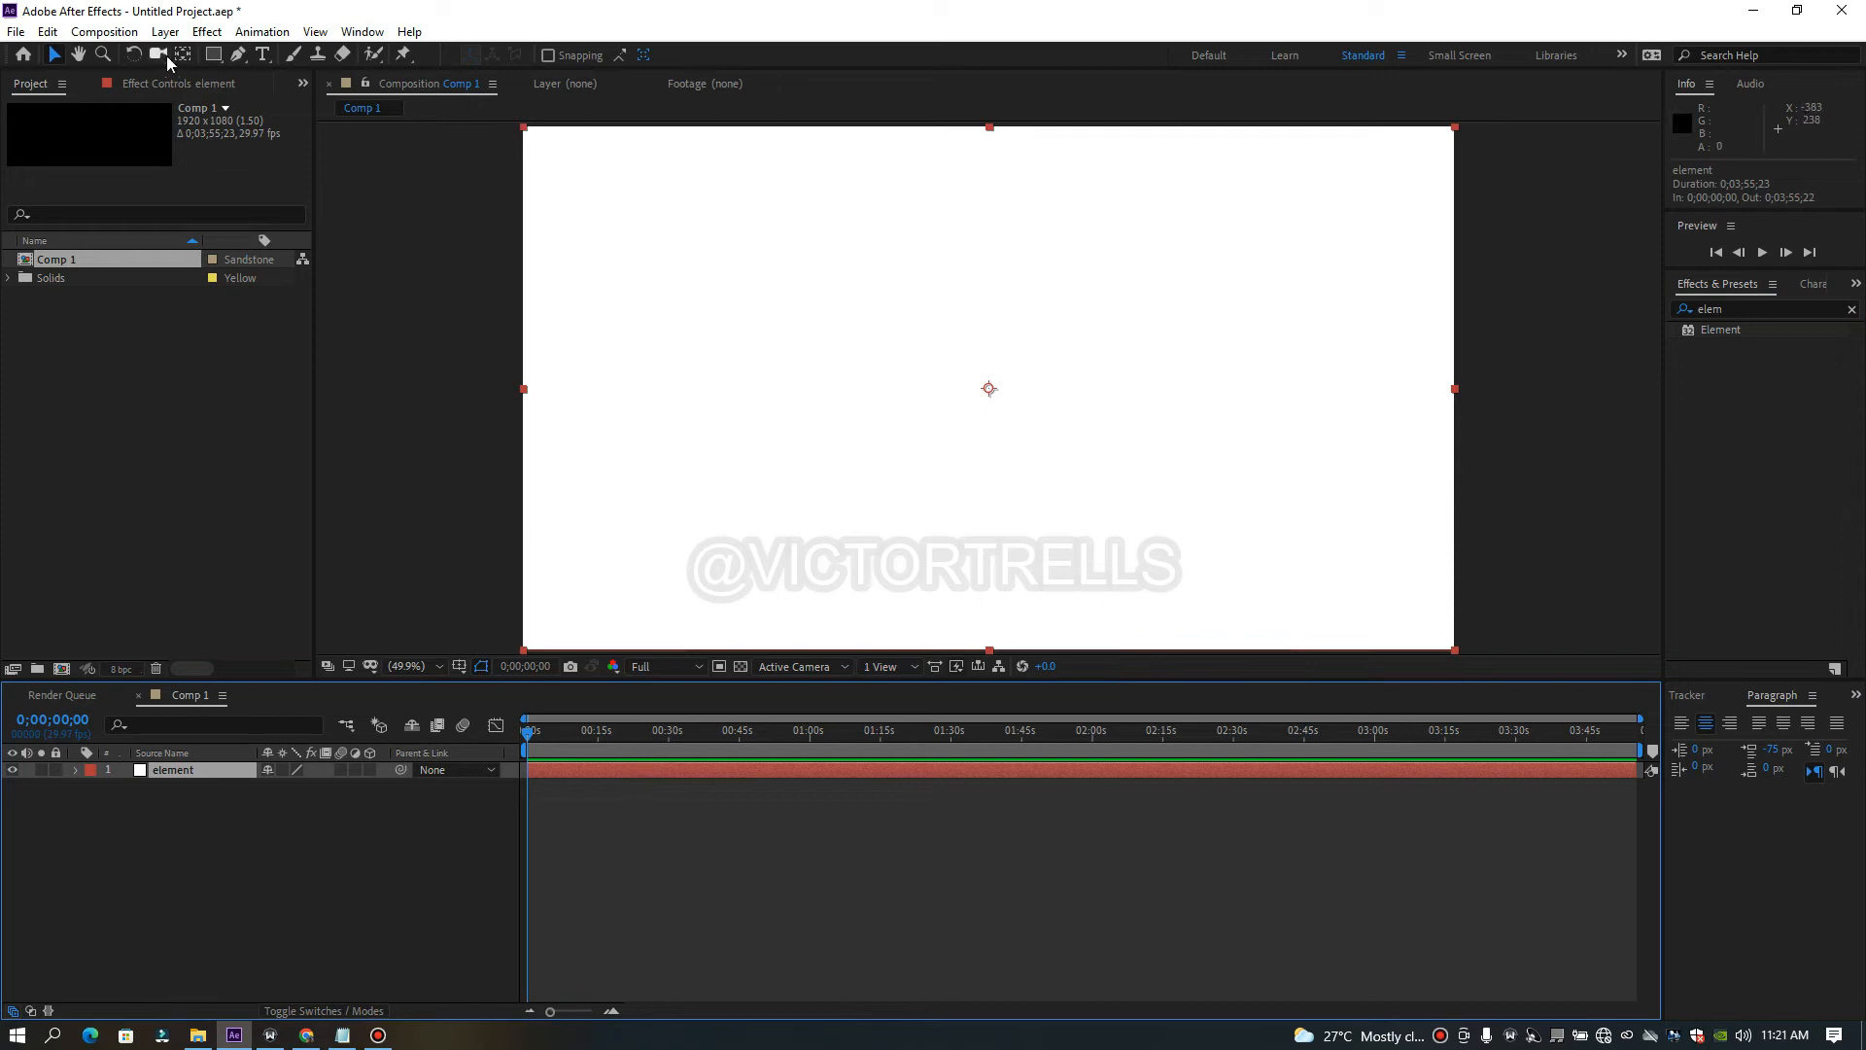
pyautogui.click(206, 35)
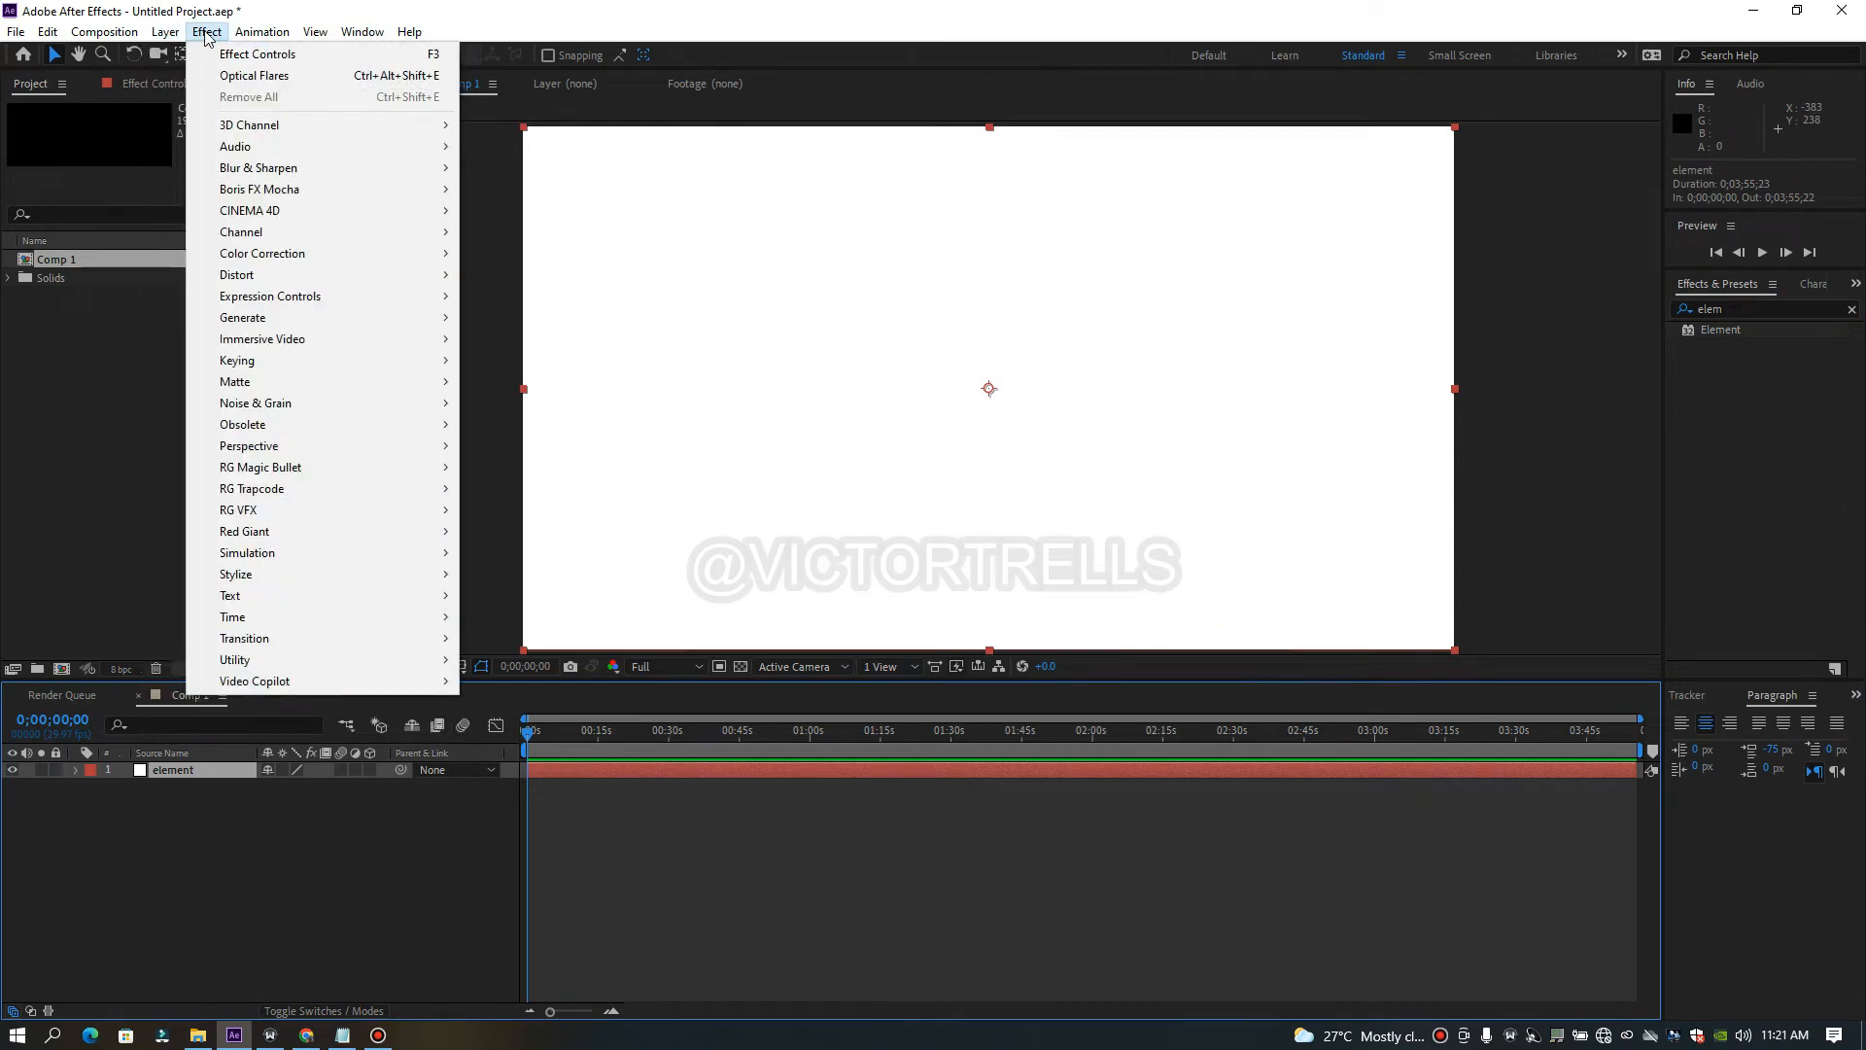
pyautogui.moveTo(450, 690)
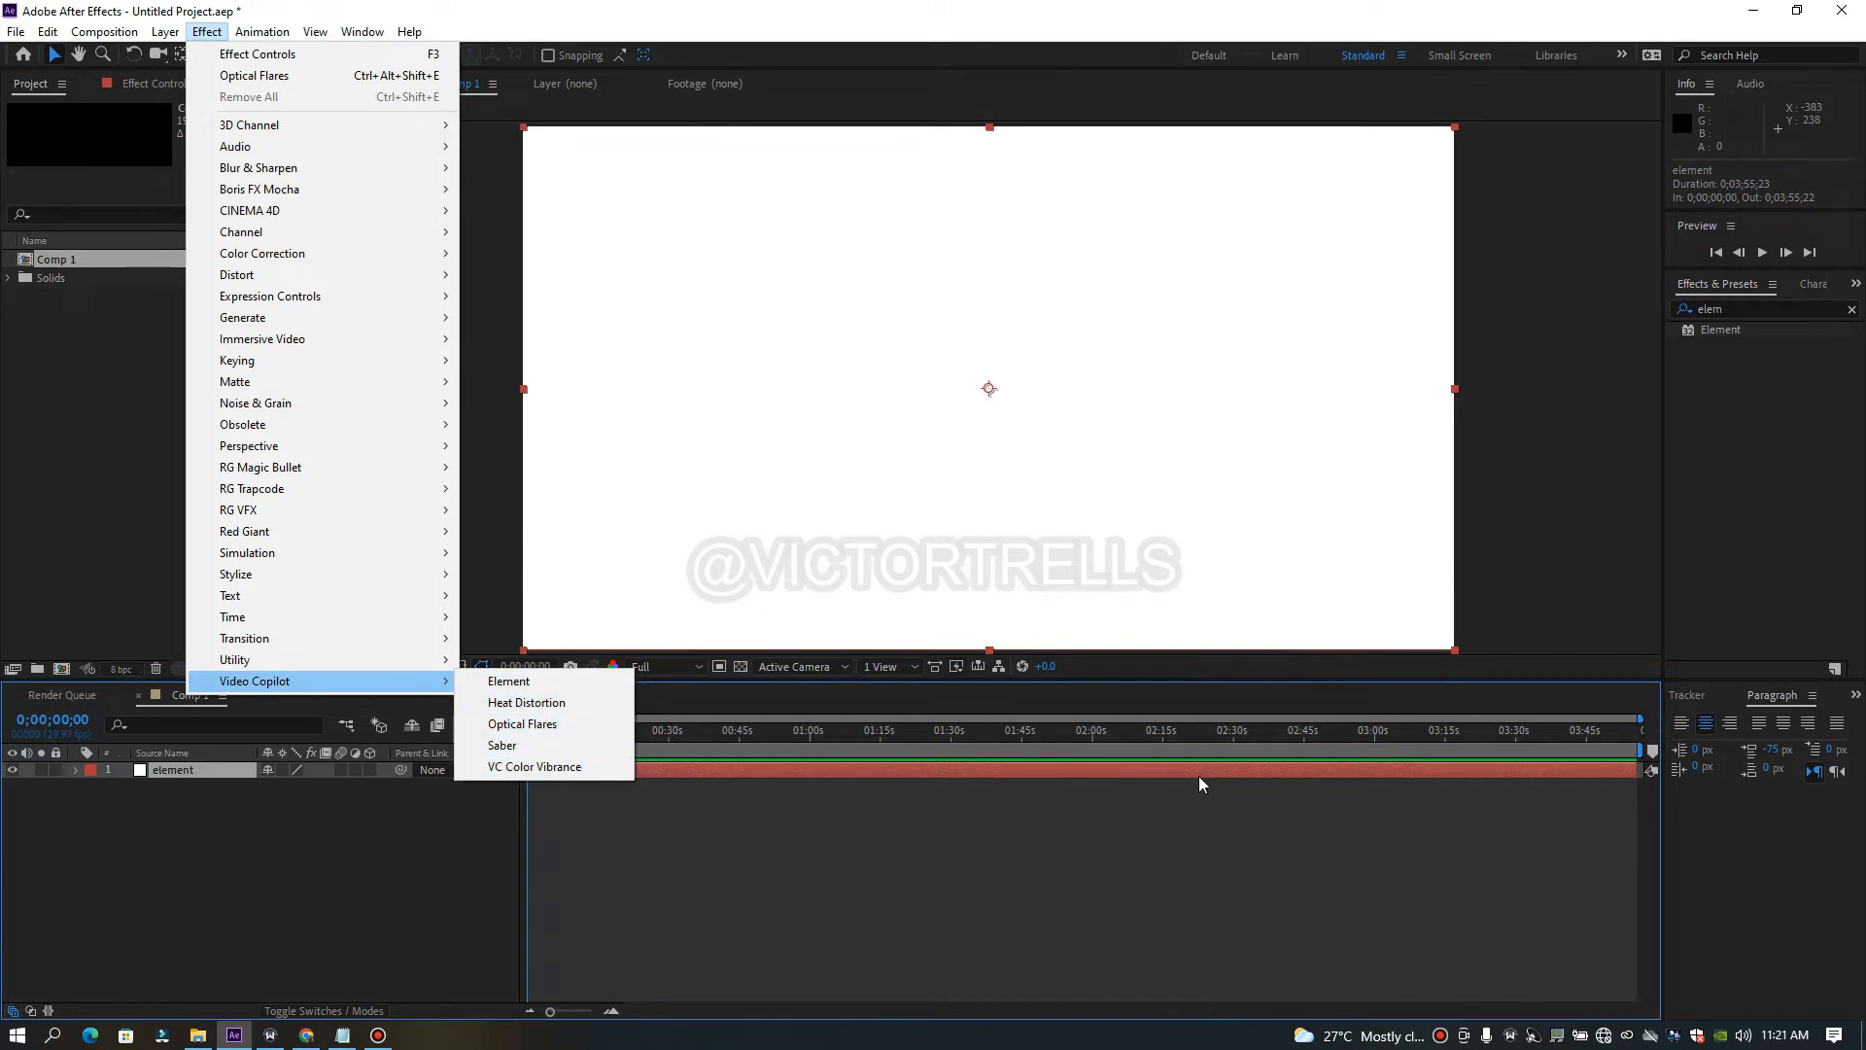
pyautogui.click(1224, 772)
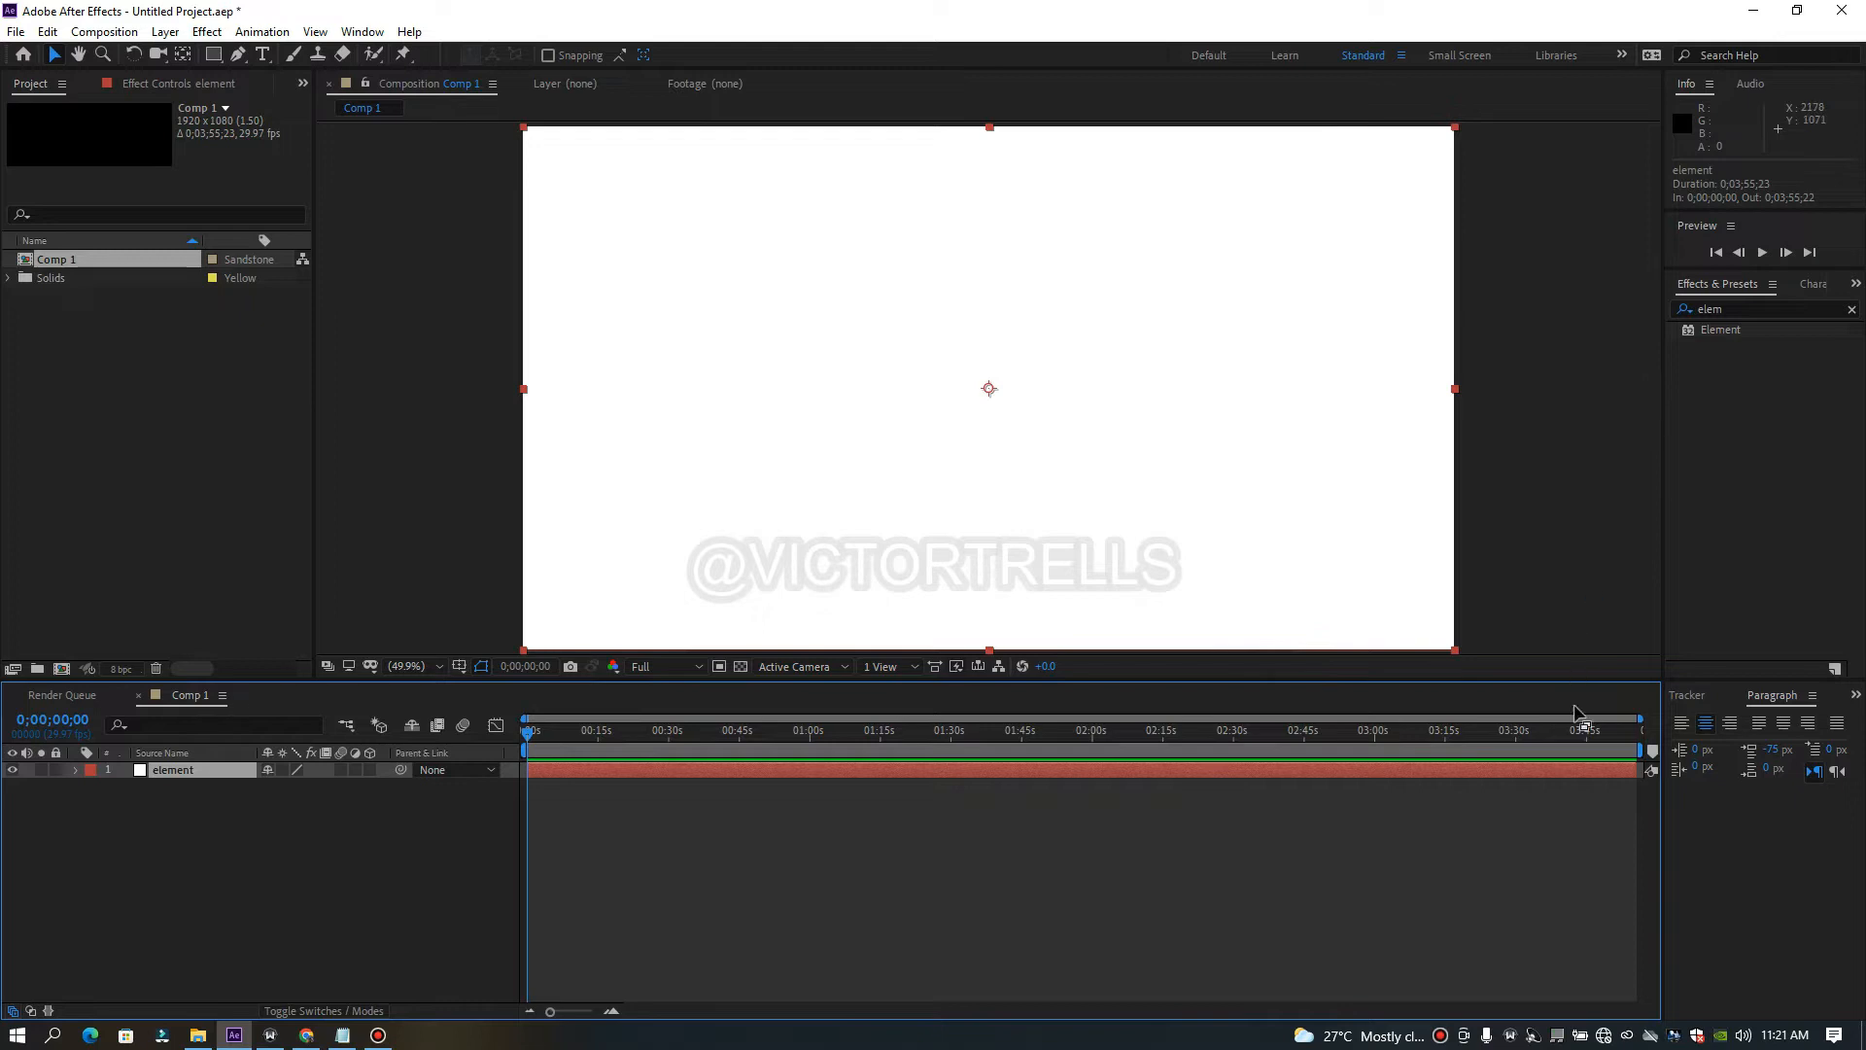
# Apply the Element effect to the "element" solid and open its Scene Setup.
pyautogui.click(1712, 331)
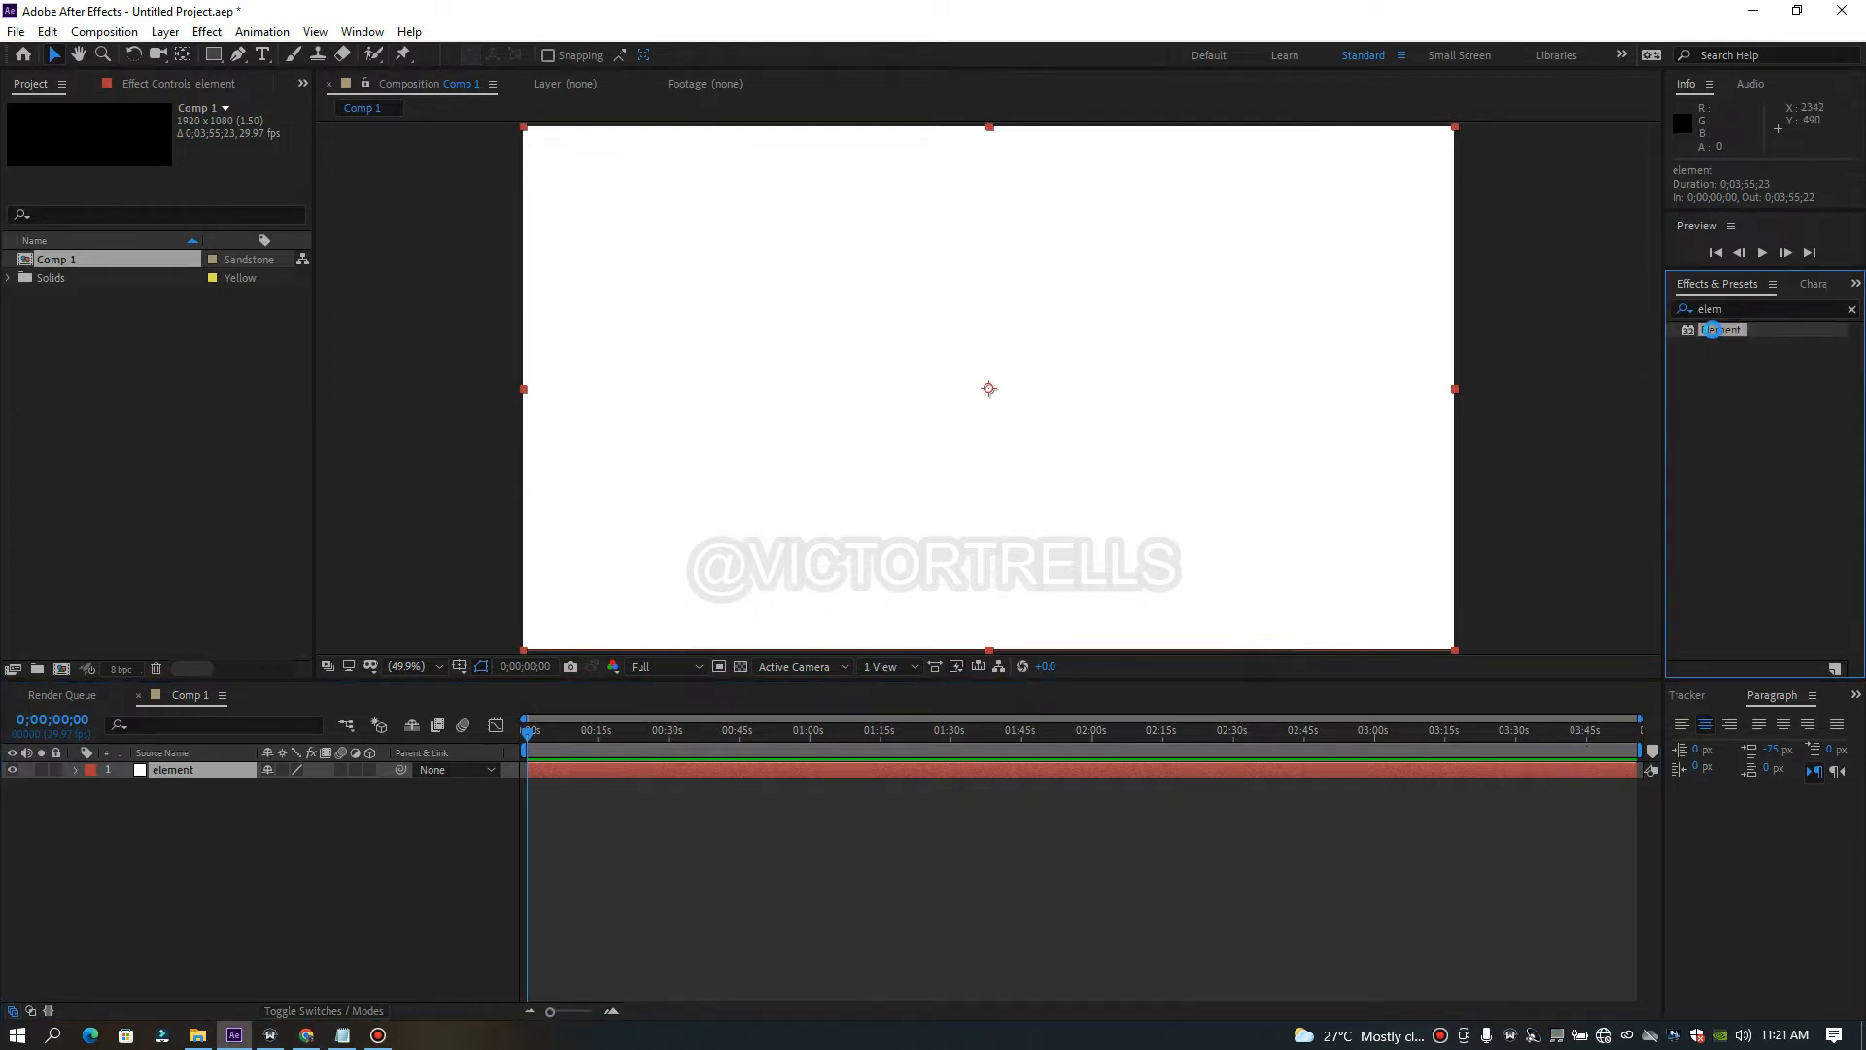
pyautogui.doubleClick(1713, 331)
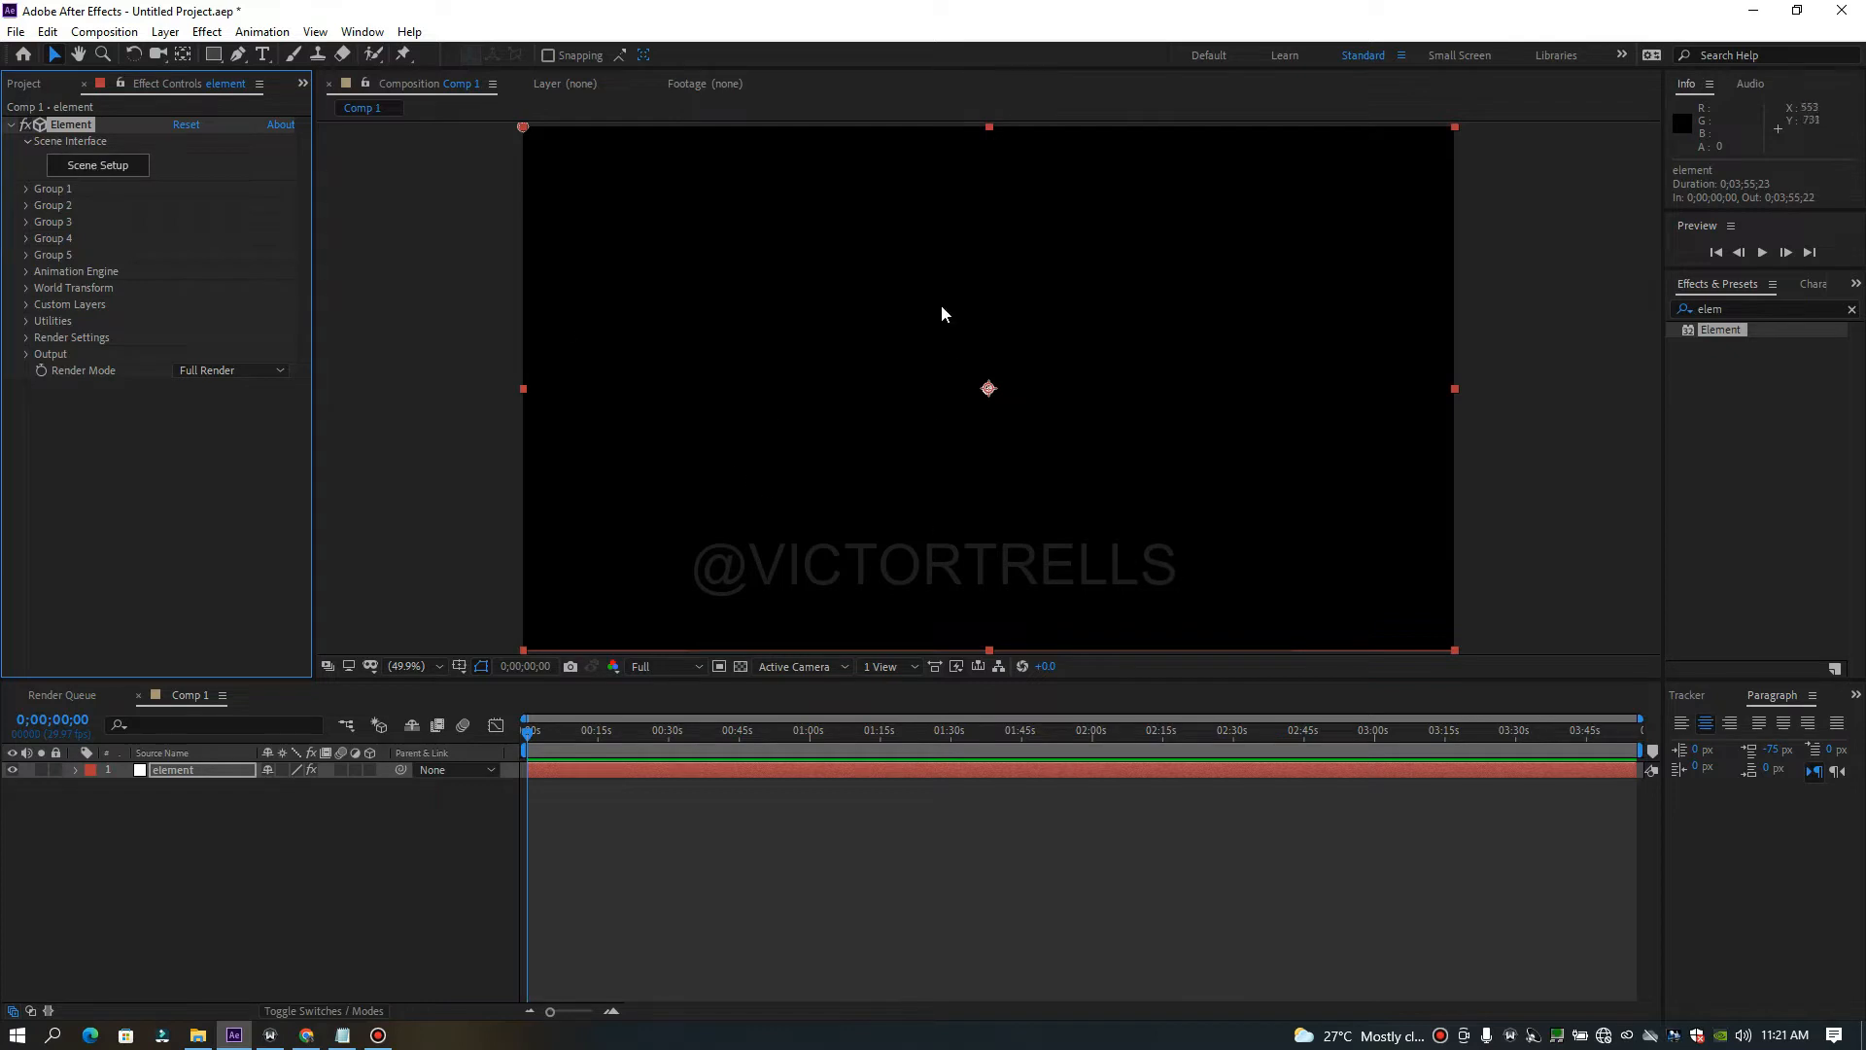
pyautogui.click(99, 168)
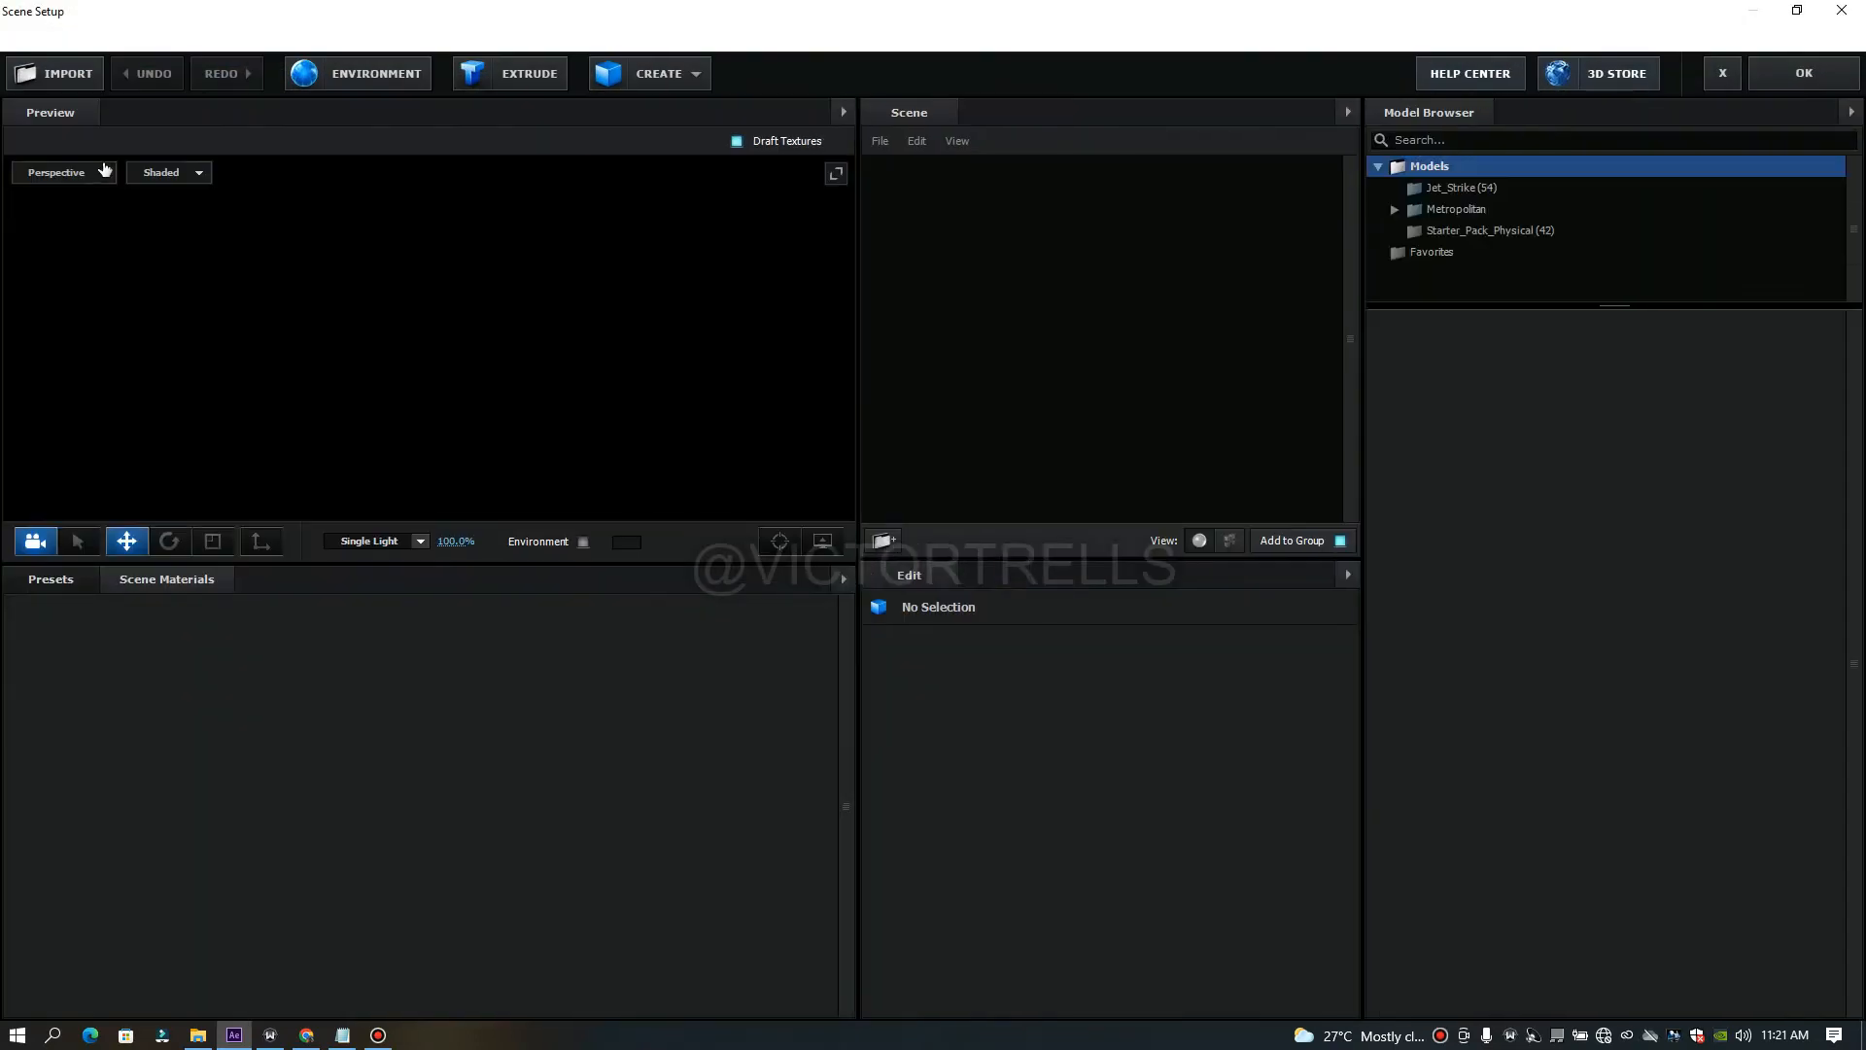
pyautogui.click(99, 172)
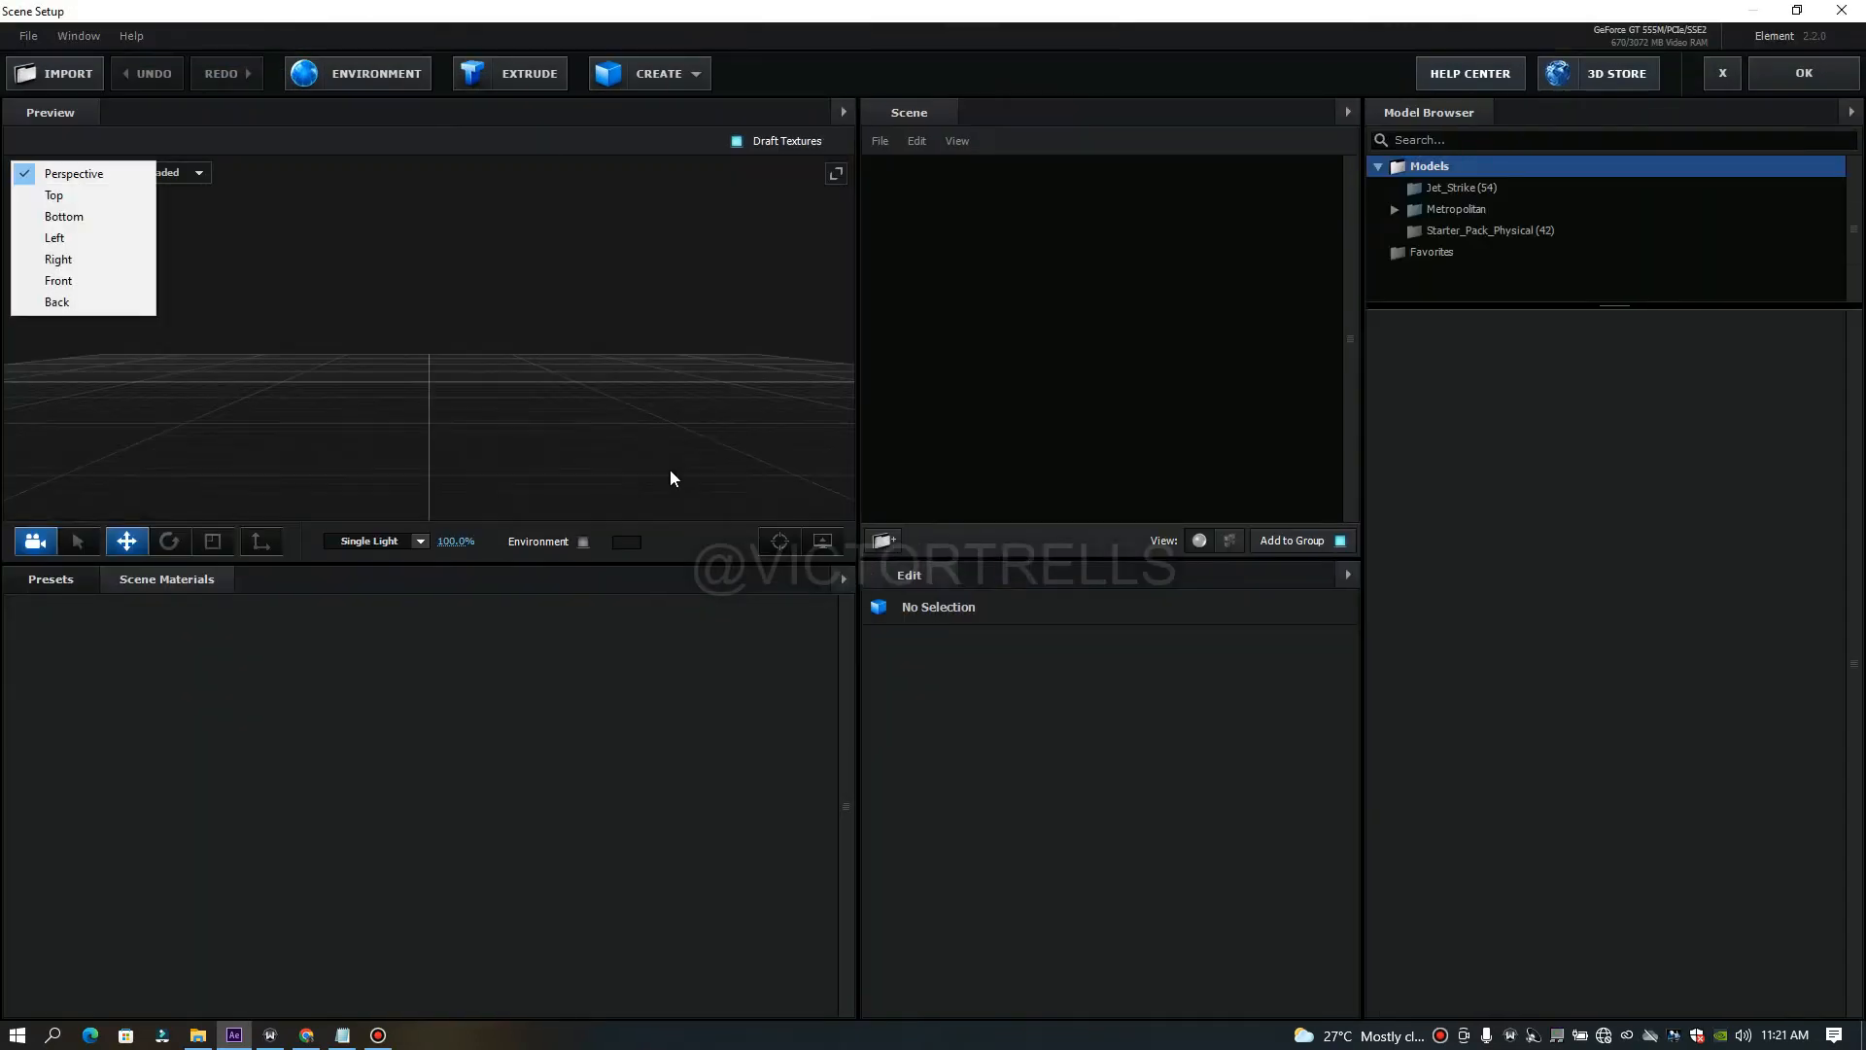
pyautogui.click(523, 394)
pyautogui.moveTo(679, 395); pyautogui.dragTo(787, 411)
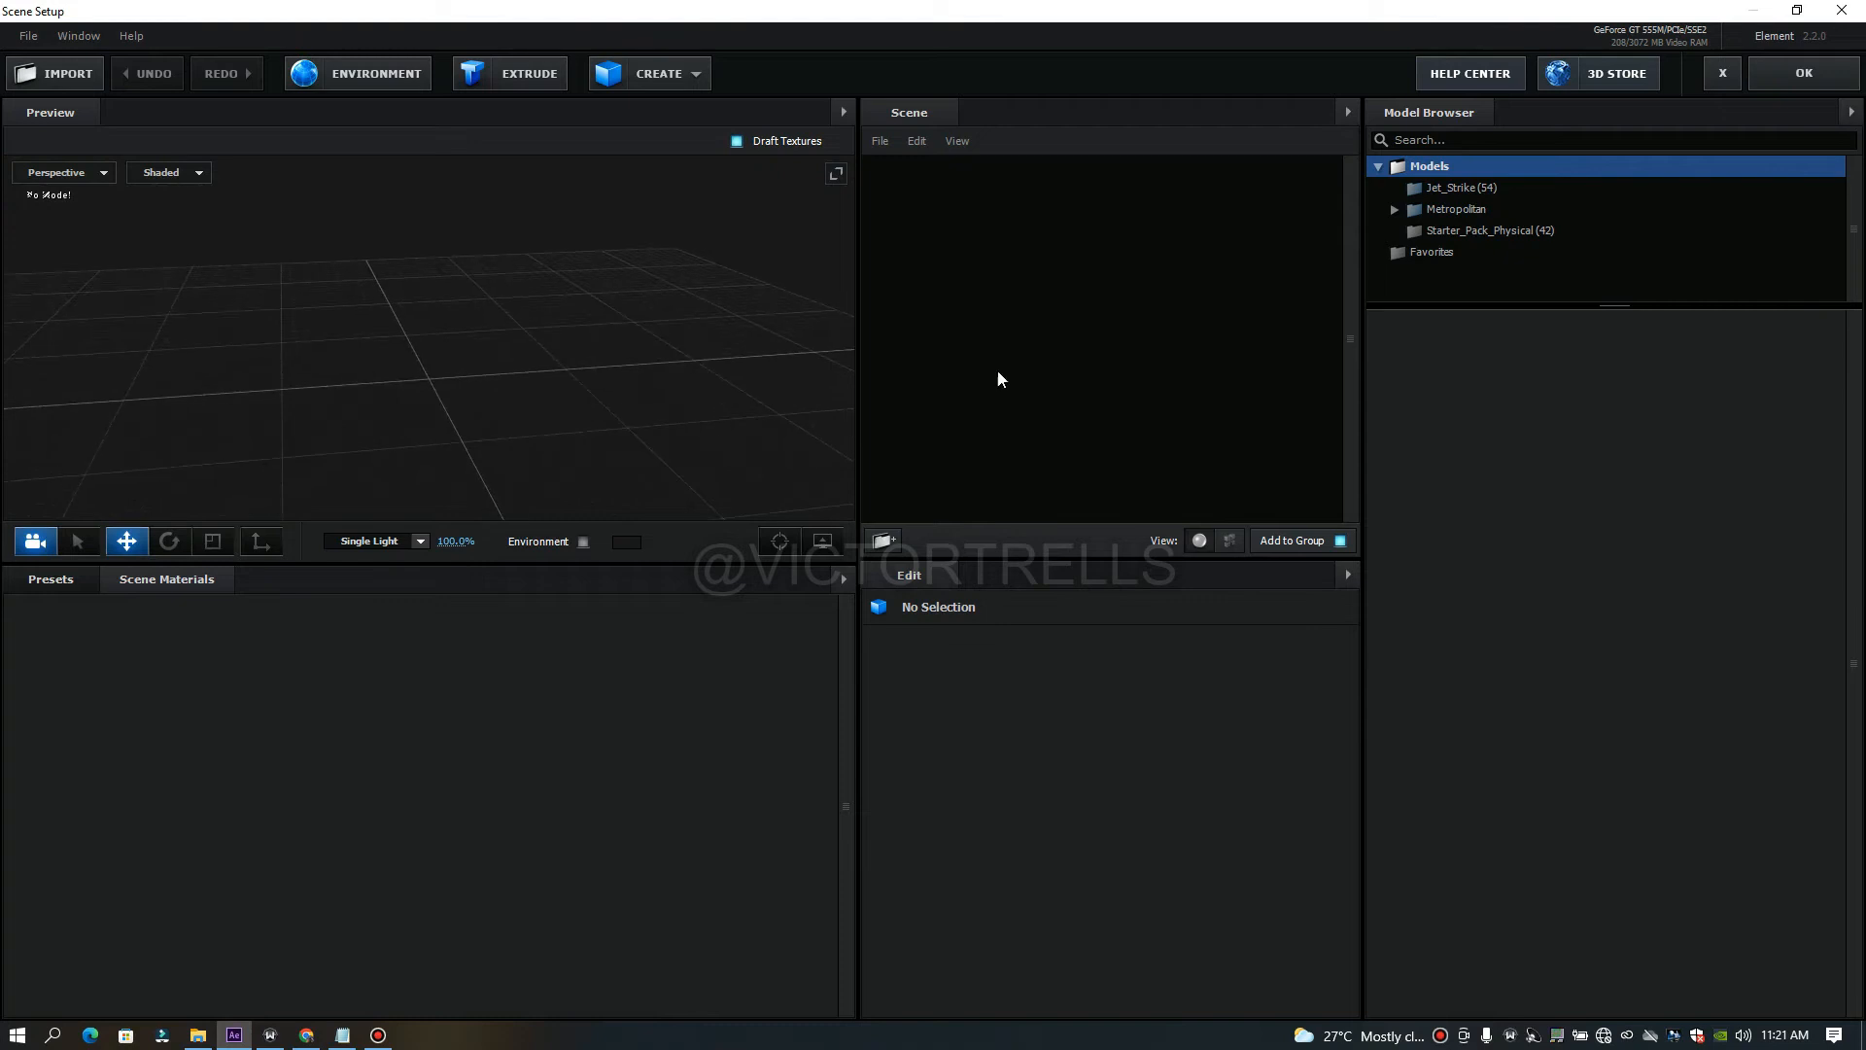
pyautogui.moveTo(657, 398); pyautogui.dragTo(782, 383)
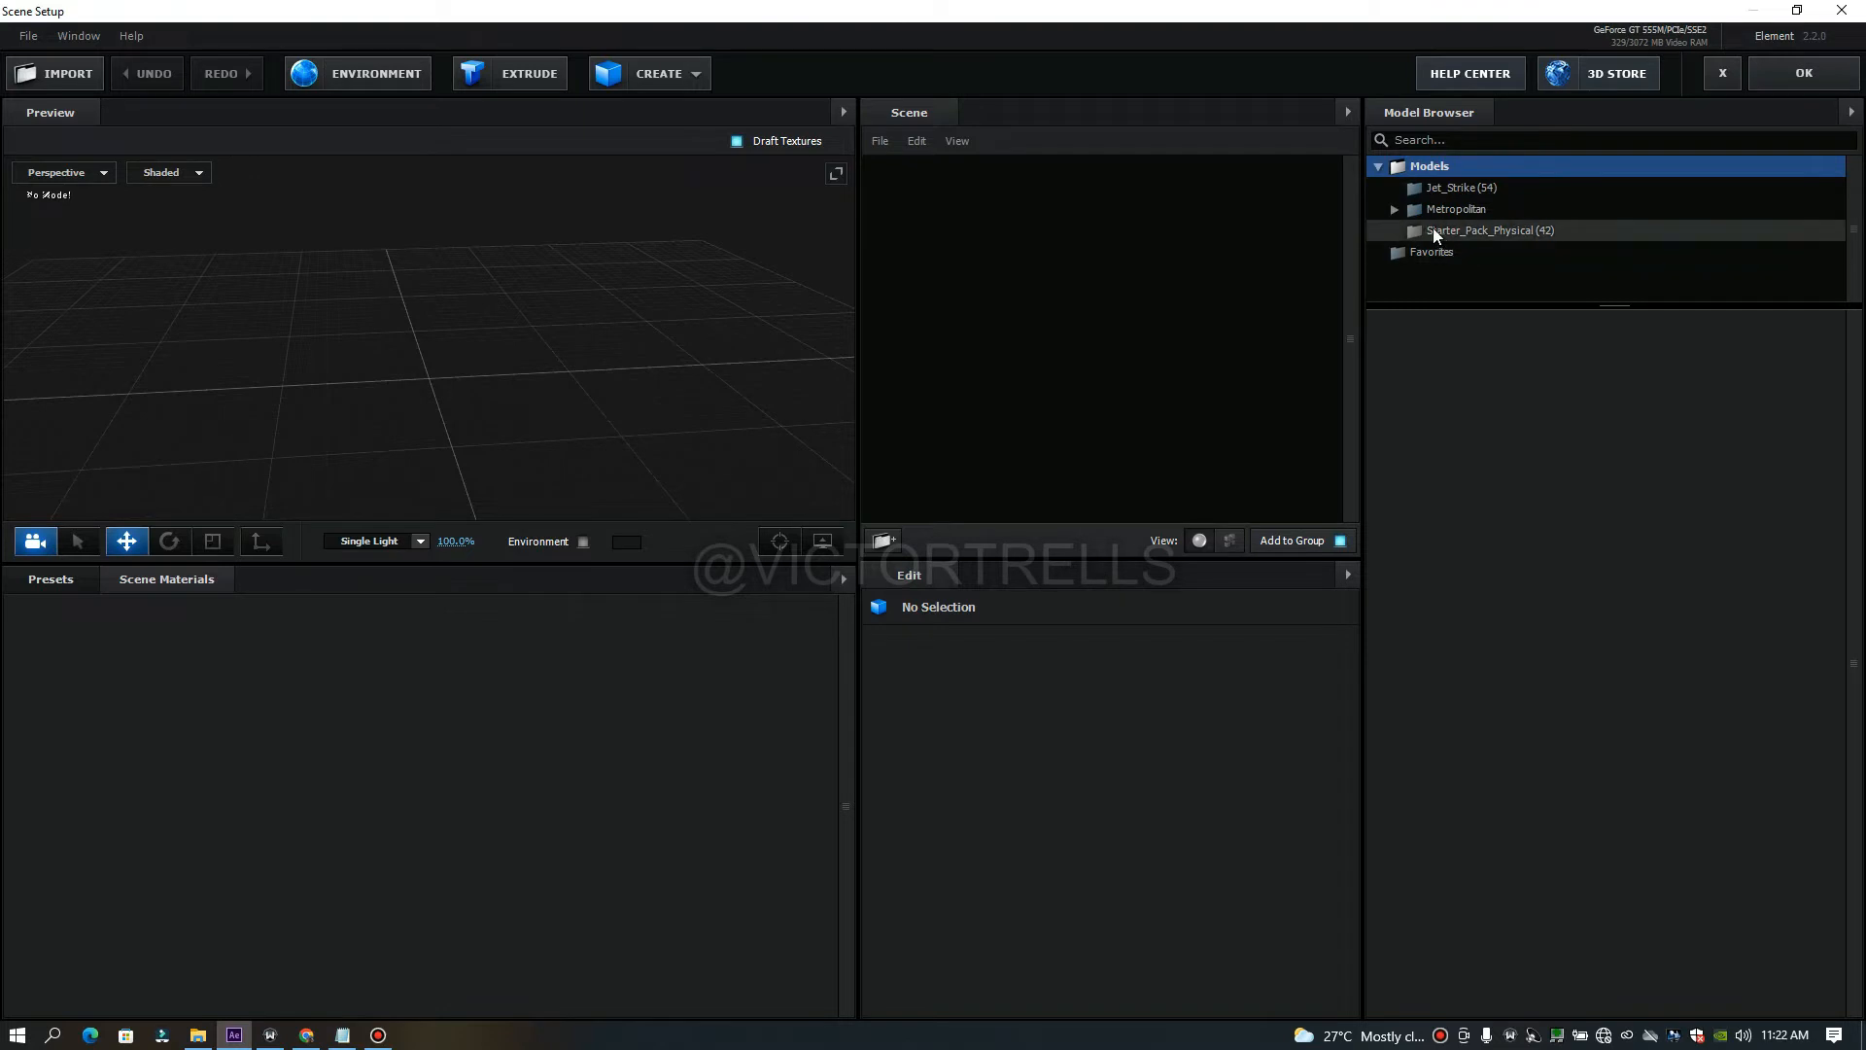
# Add the billboard model from the Starter_Pack_Physical folder to the scene and accept the downscaled textures.
pyautogui.click(1469, 231)
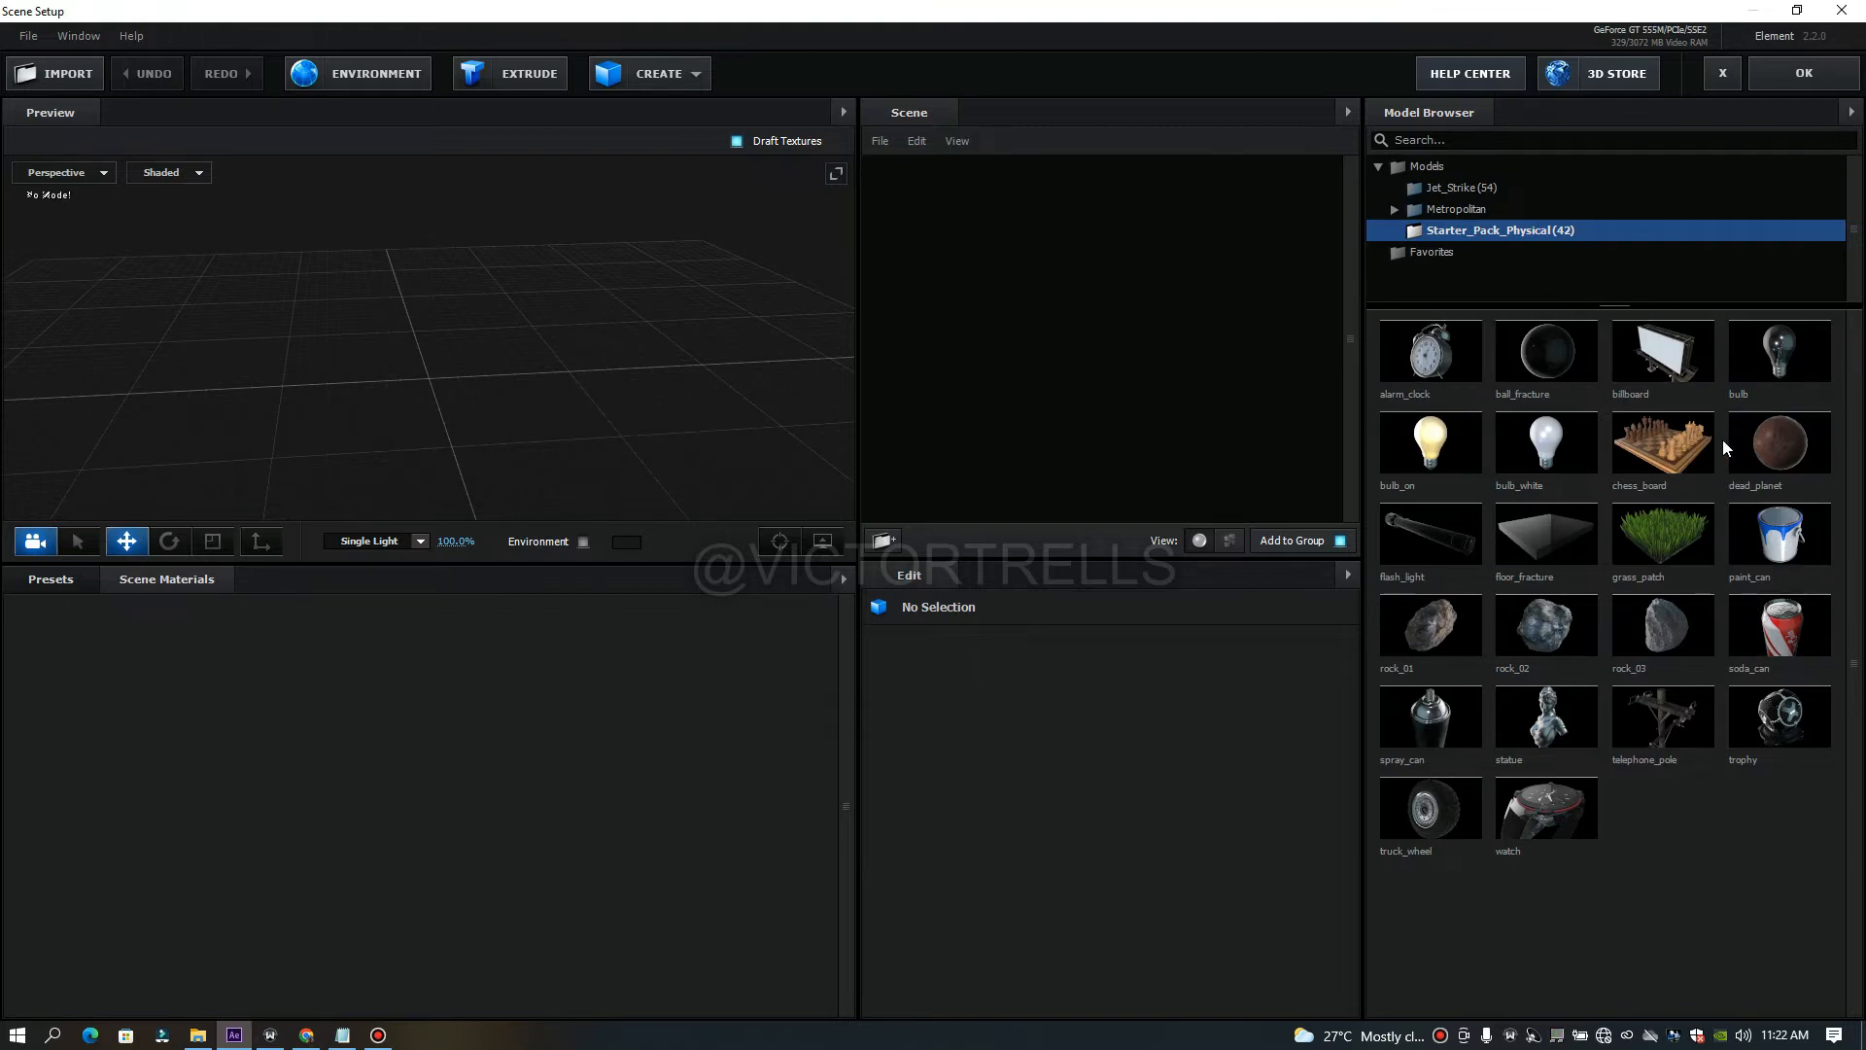
pyautogui.click(1654, 347)
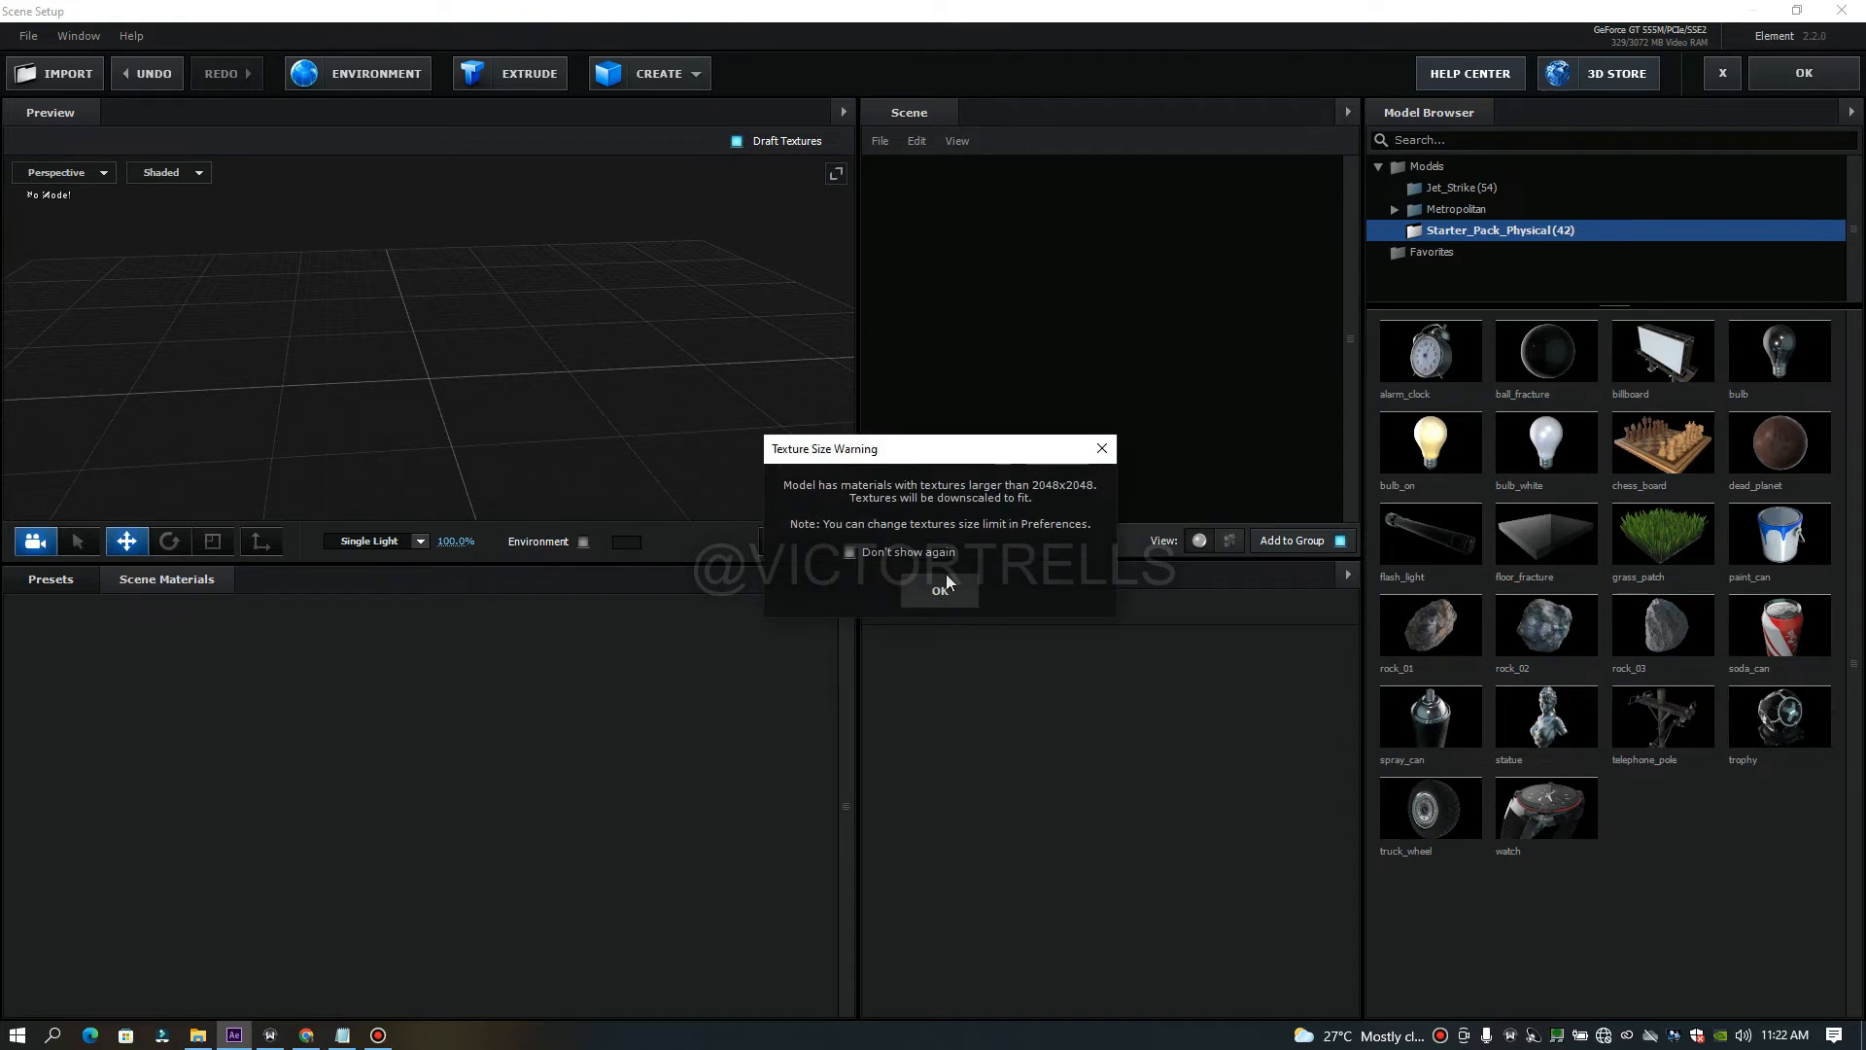
pyautogui.click(928, 597)
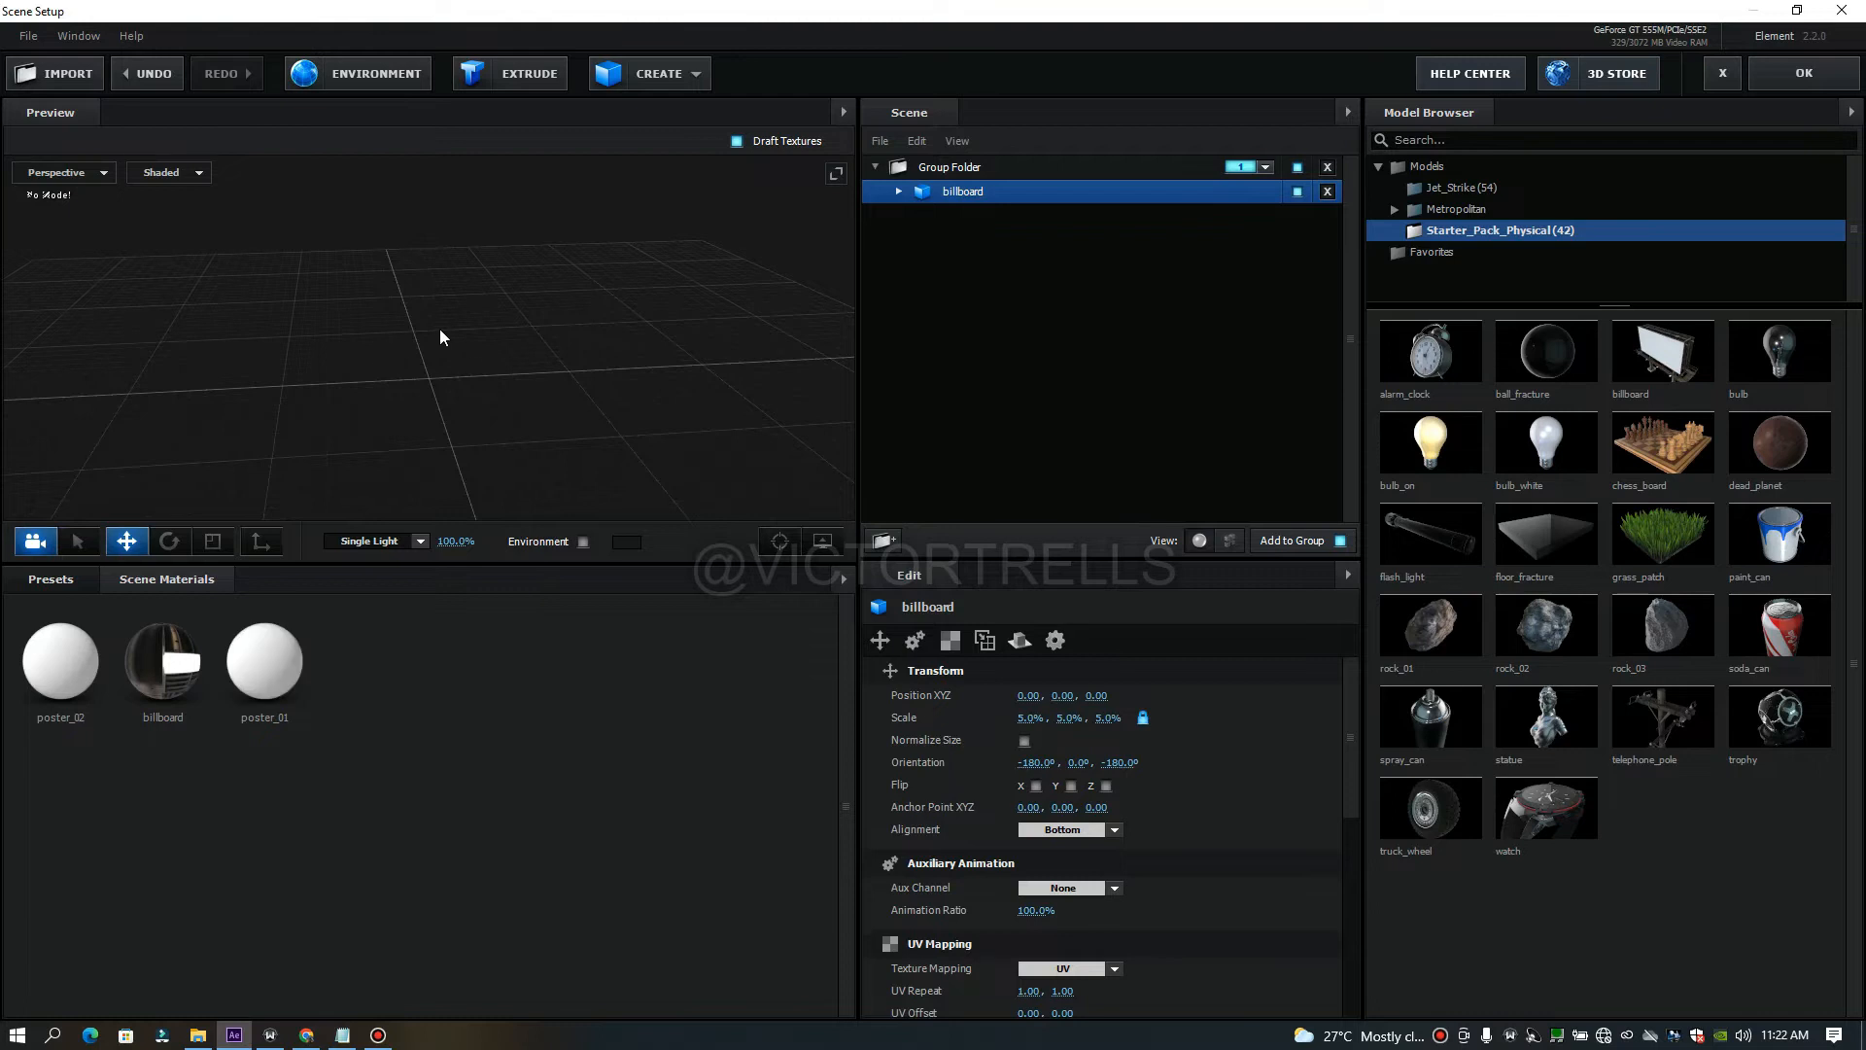
# Examine the billboard model from several angles and up close, including its posts and frame.
pyautogui.moveTo(624, 388); pyautogui.dragTo(367, 417)
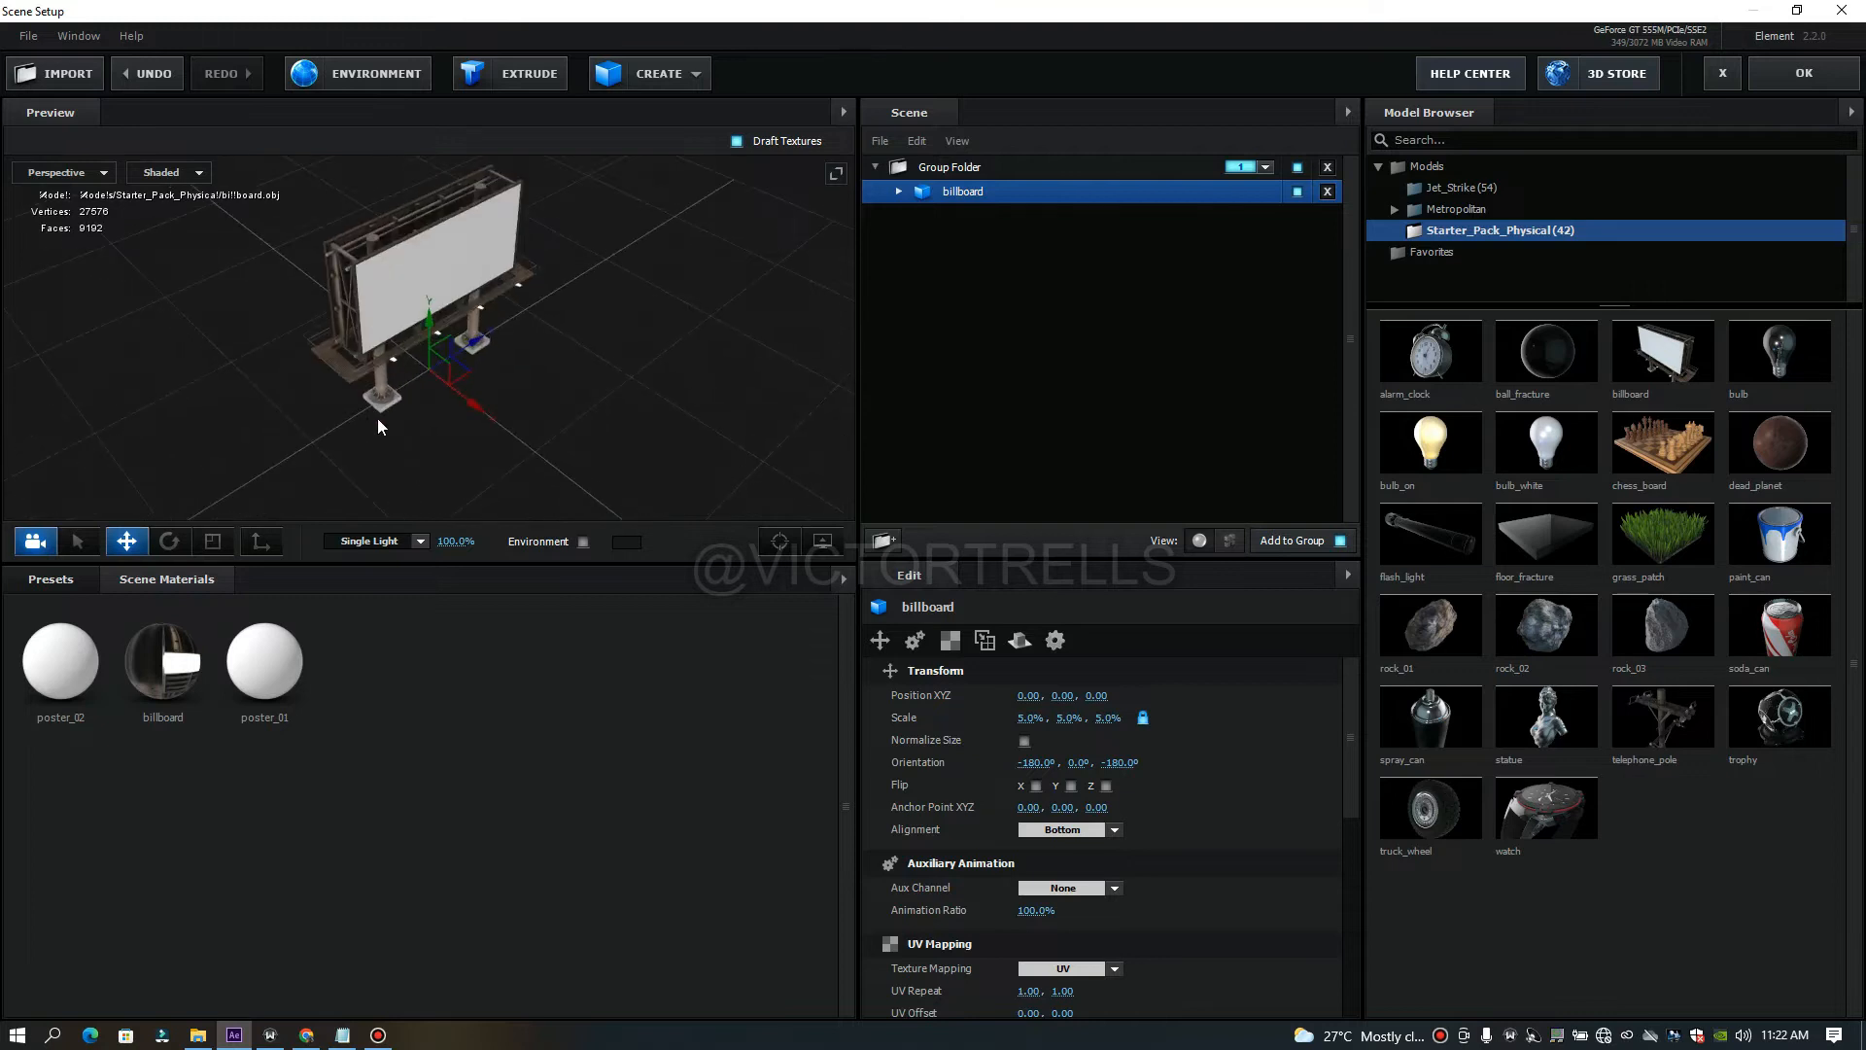
pyautogui.moveTo(667, 388); pyautogui.dragTo(613, 306)
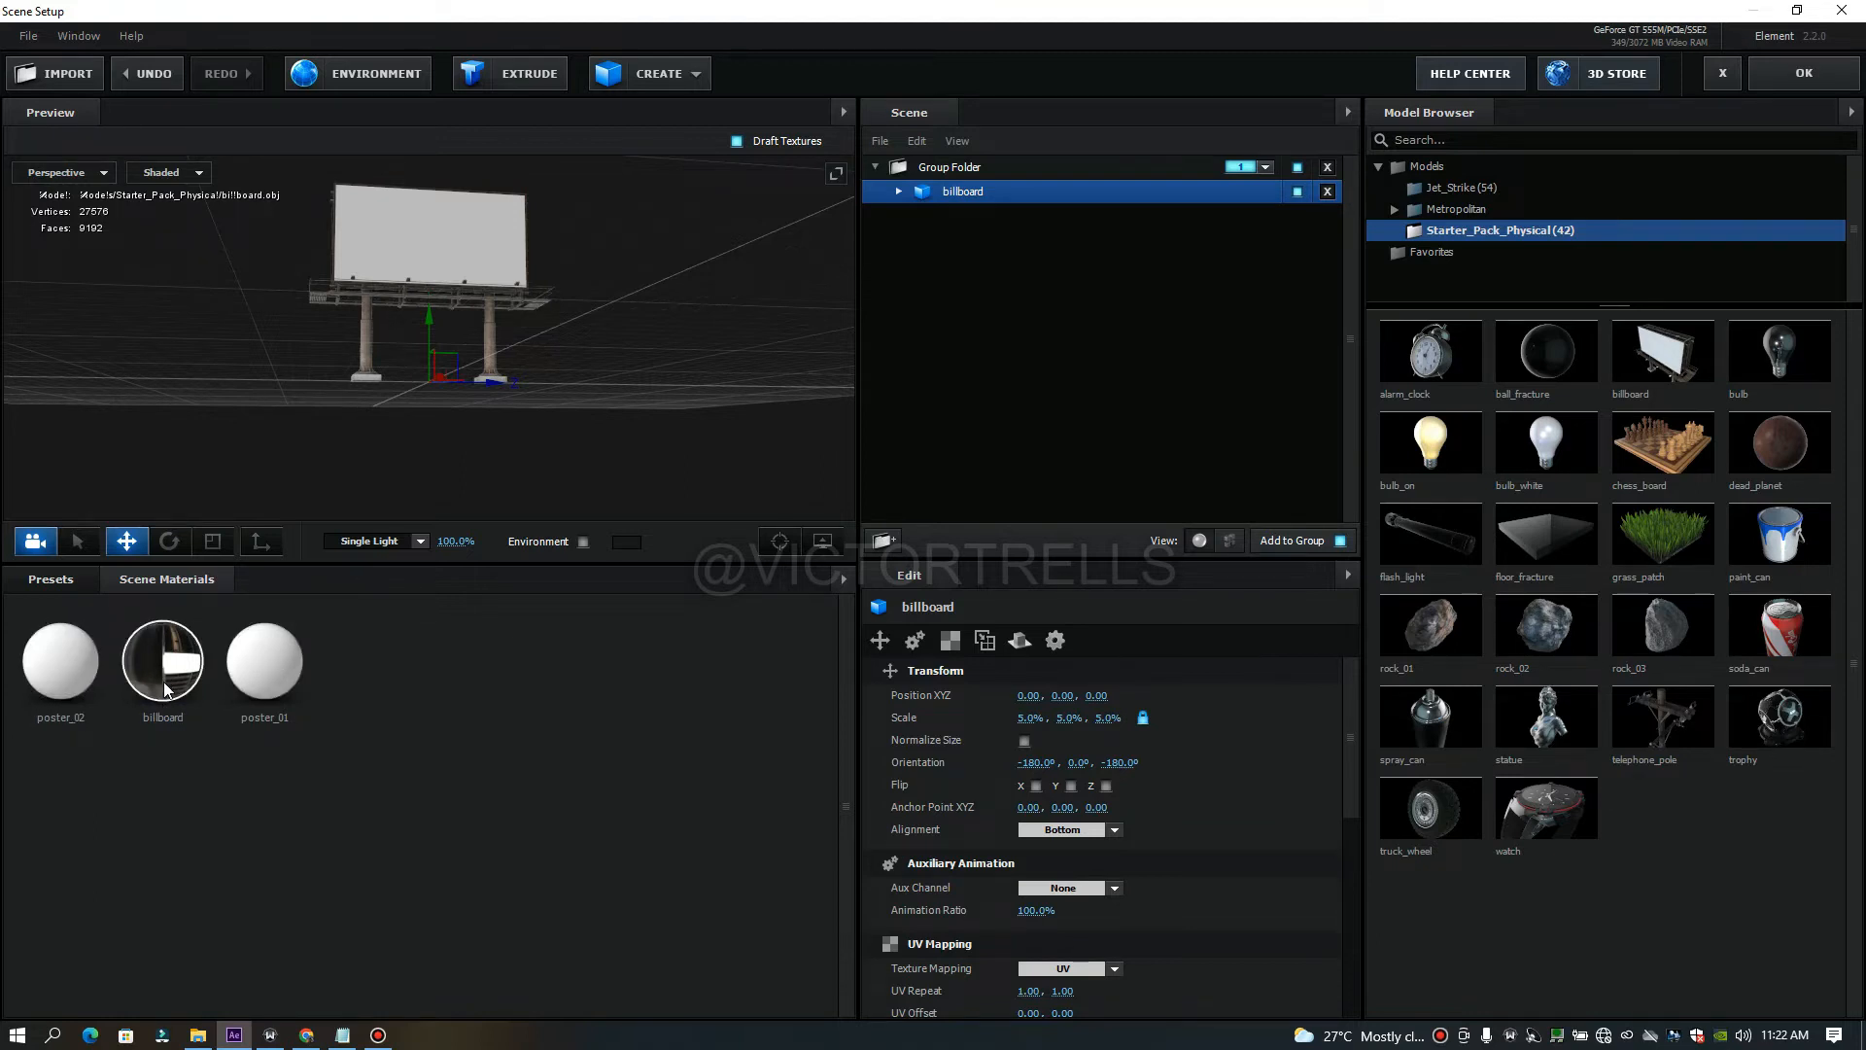
pyautogui.moveTo(553, 385); pyautogui.dragTo(423, 408)
pyautogui.moveTo(423, 409); pyautogui.dragTo(509, 326)
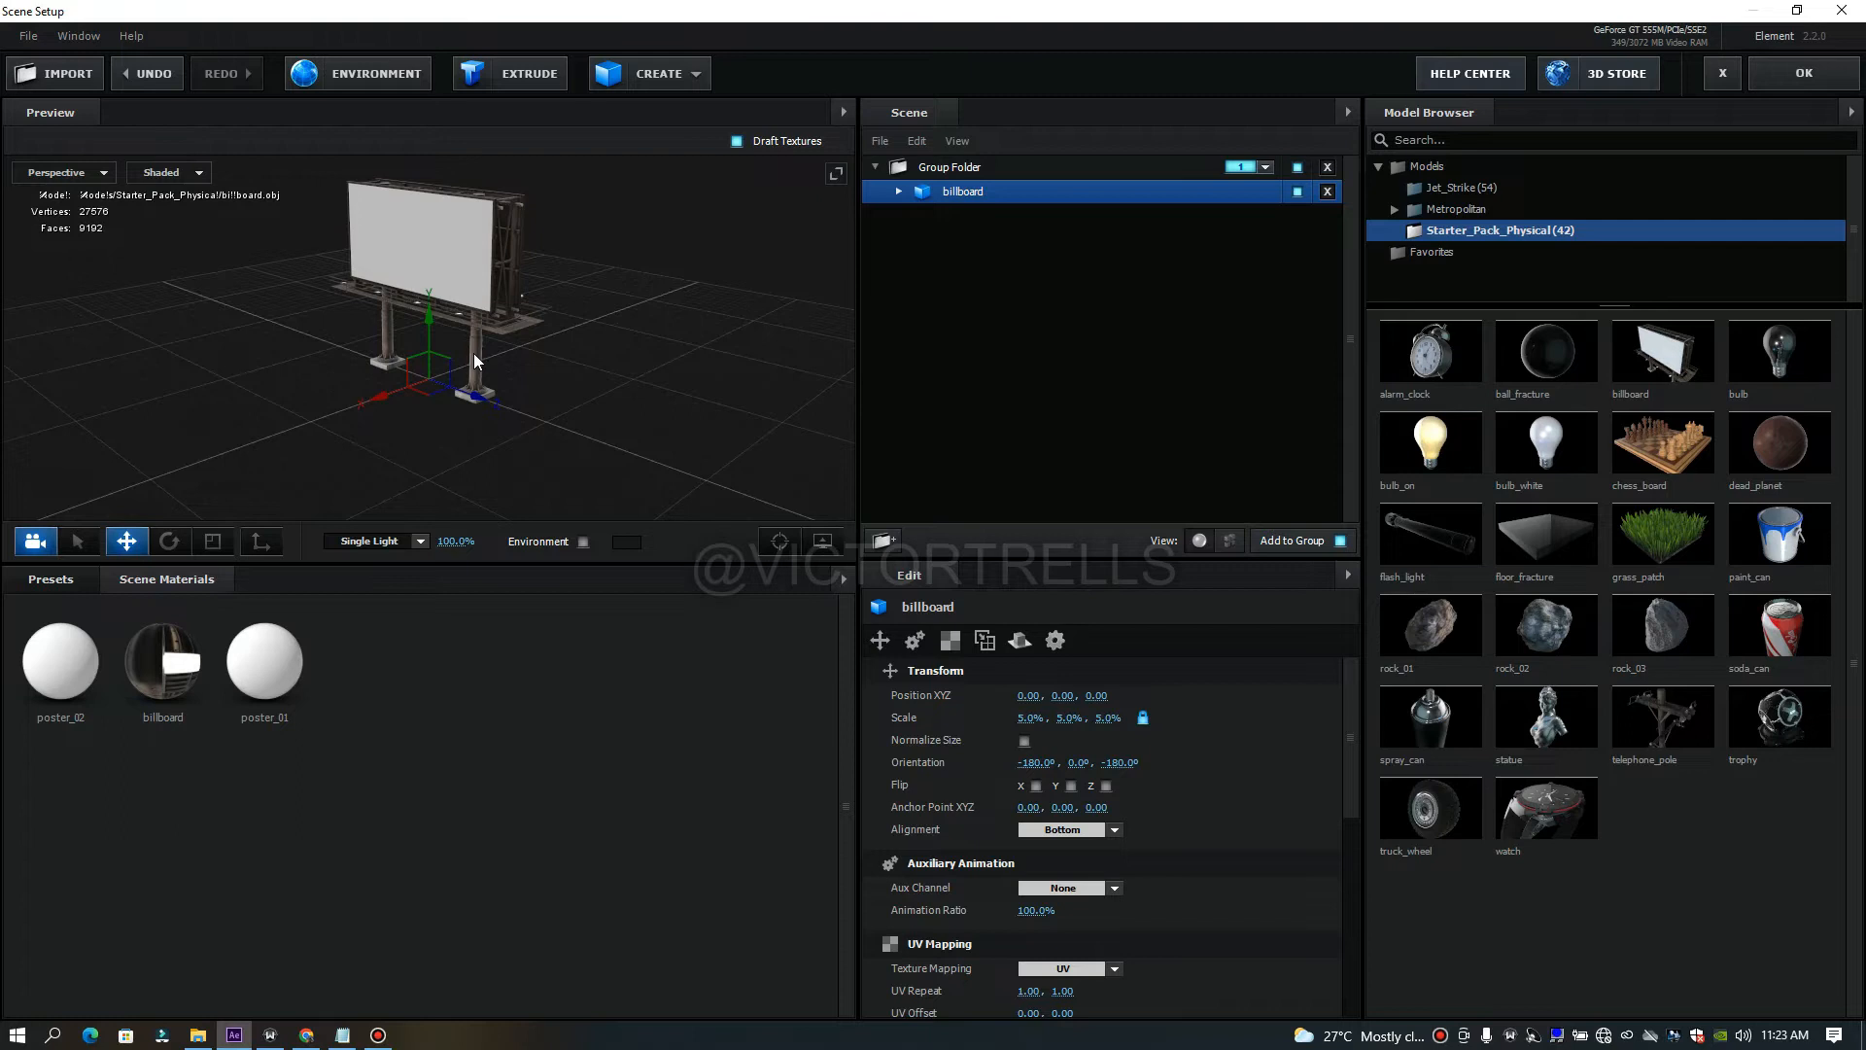
pyautogui.scroll(3, 474, 352)
pyautogui.scroll(1, 474, 362)
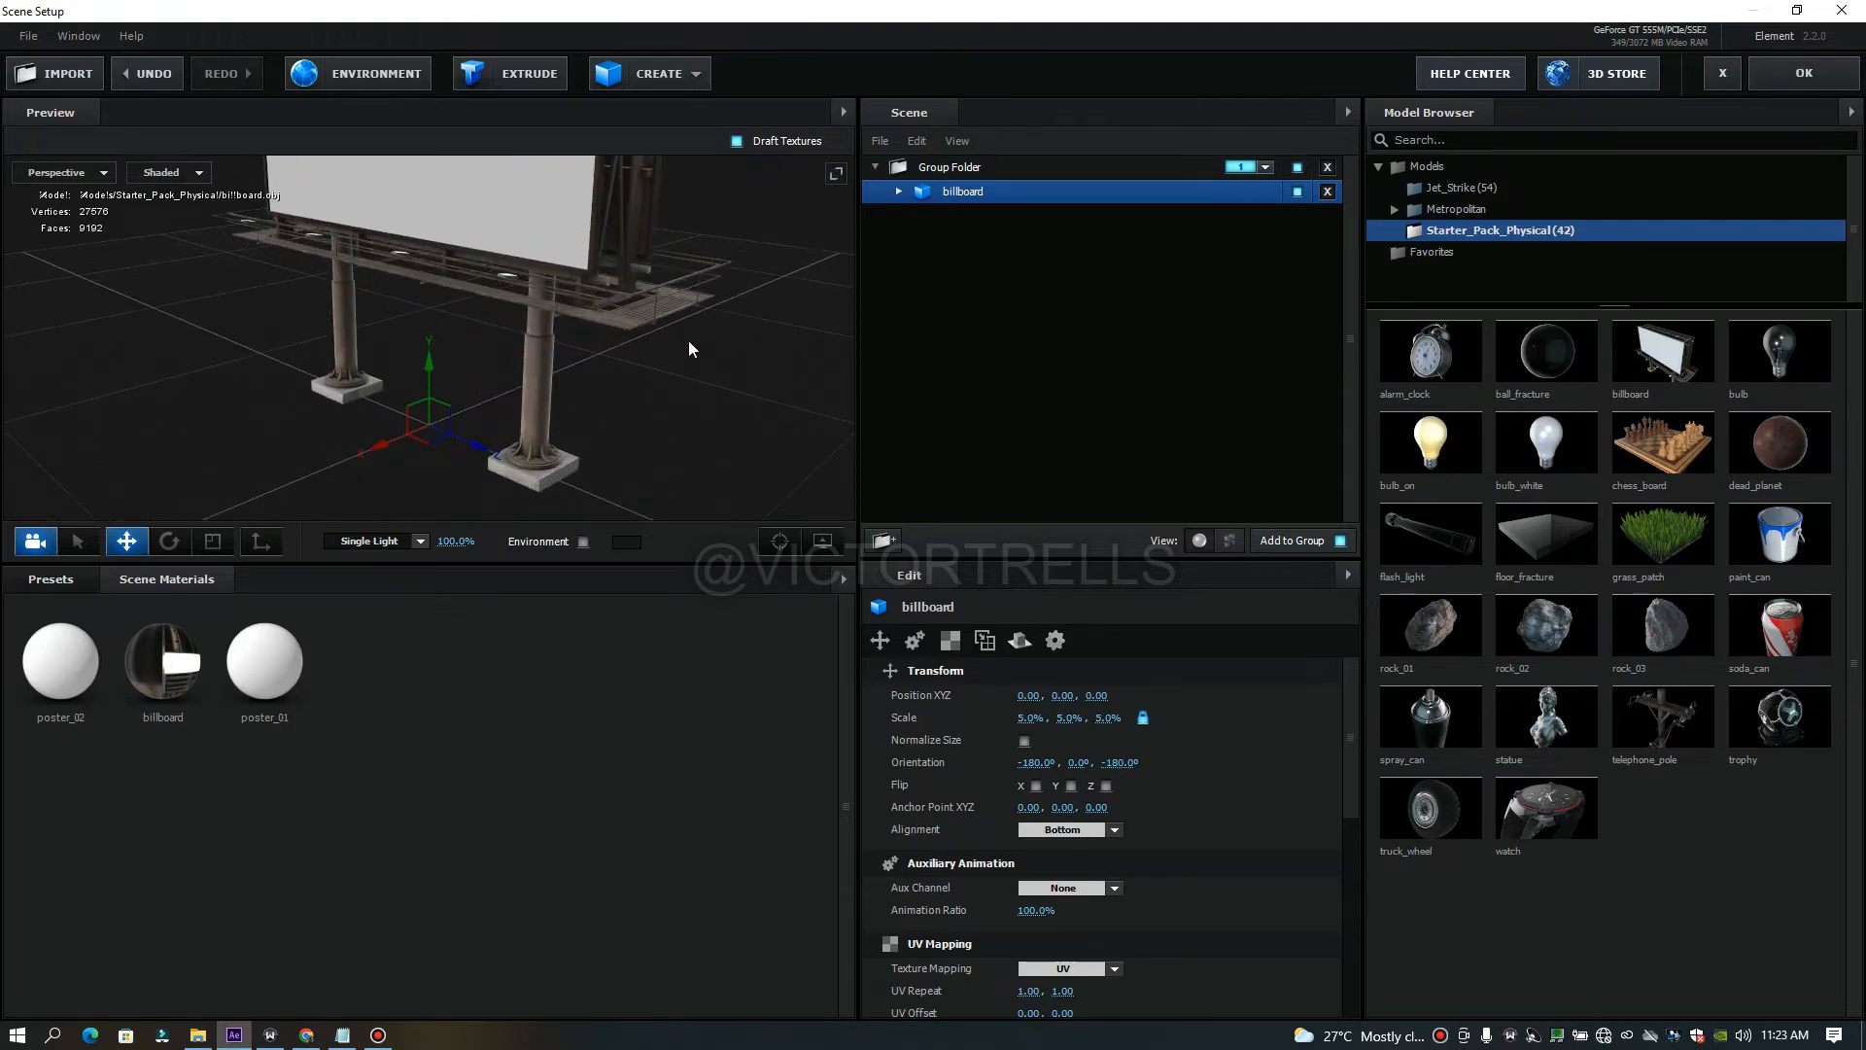
pyautogui.moveTo(661, 388)
pyautogui.mouseDown()
pyautogui.moveTo(720, 381)
pyautogui.moveTo(698, 382)
pyautogui.mouseUp()
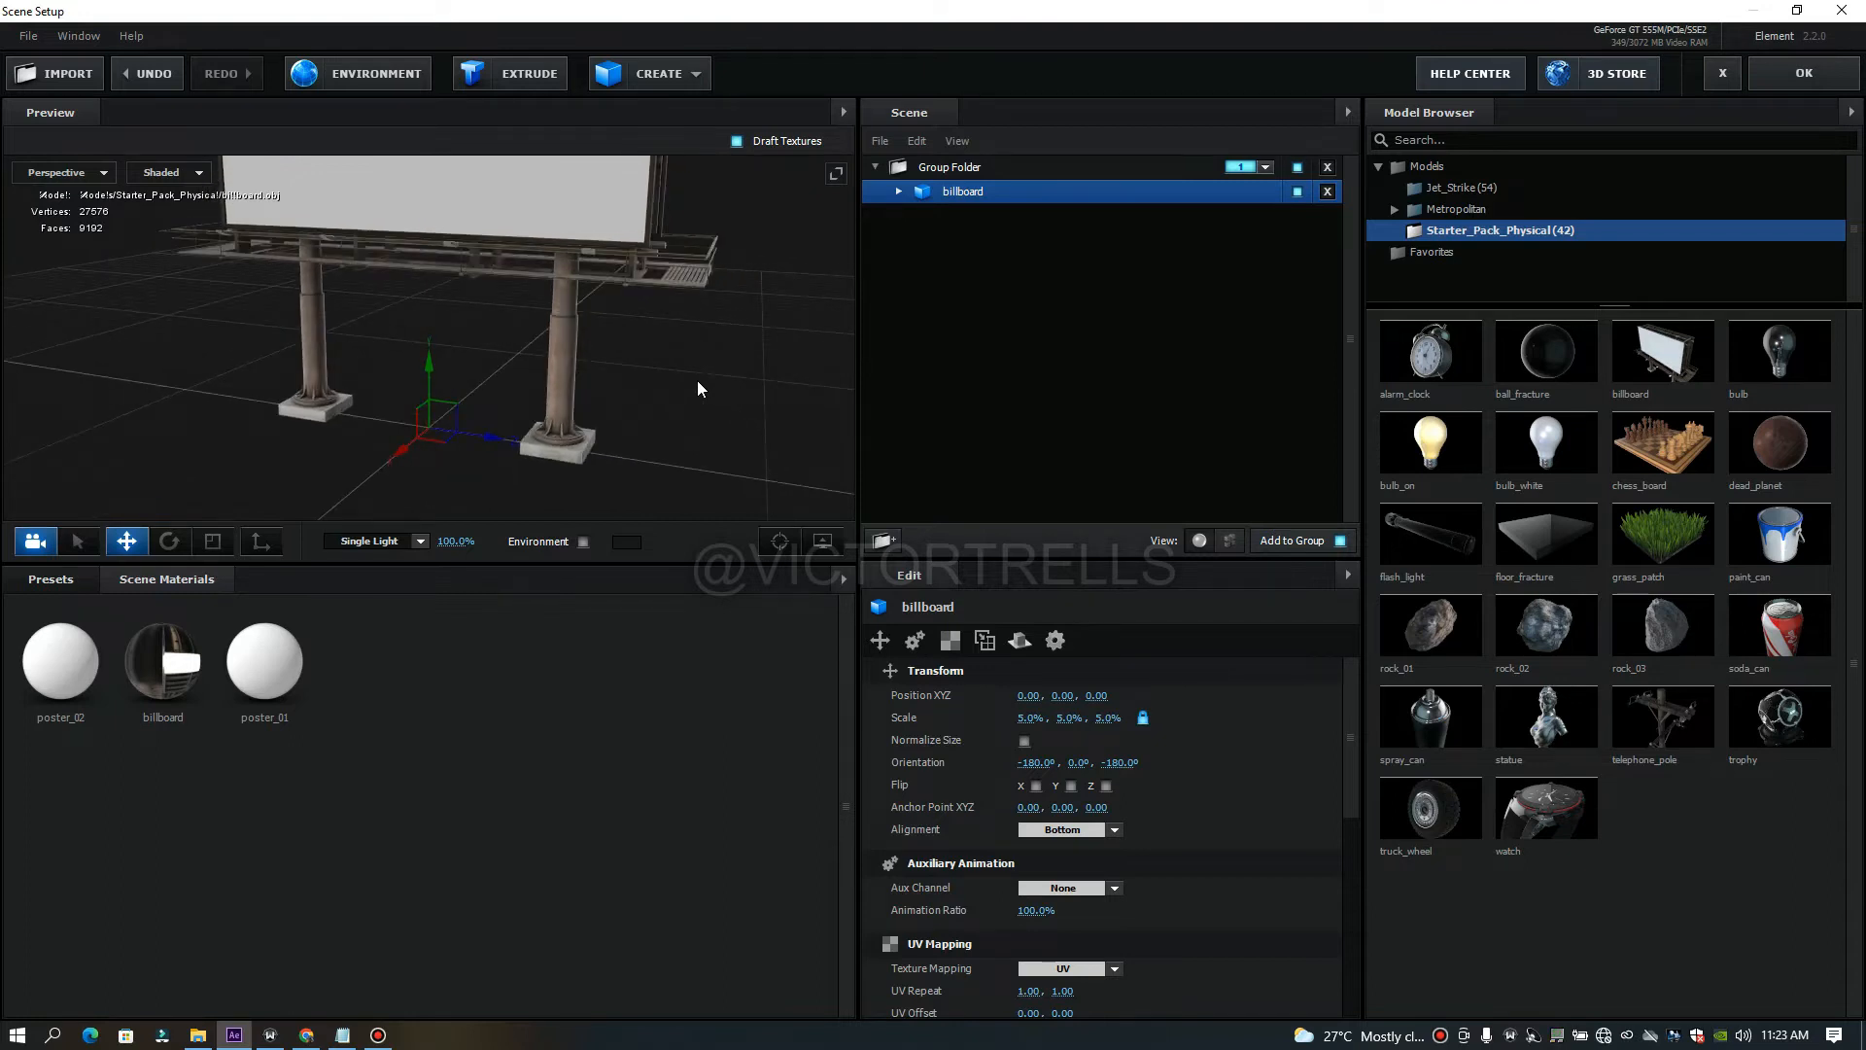
pyautogui.scroll(5, 697, 381)
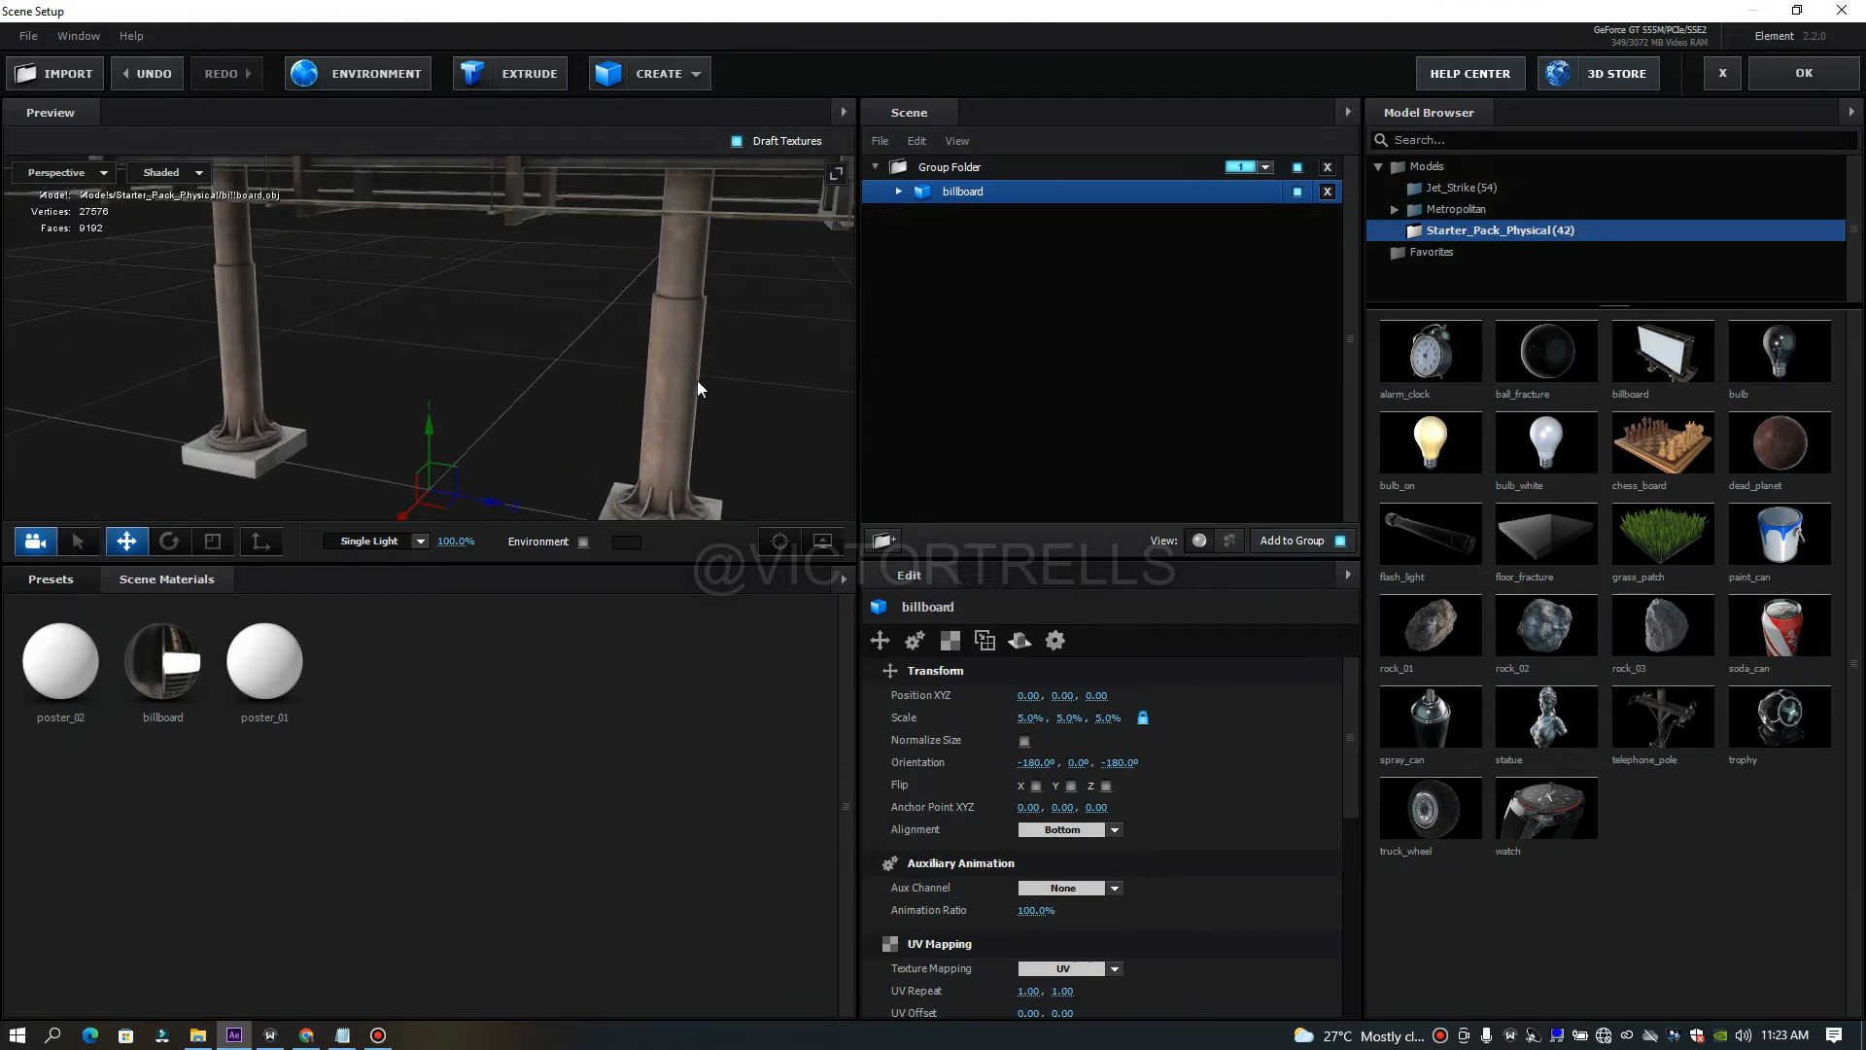
pyautogui.moveTo(726, 370); pyautogui.dragTo(542, 282)
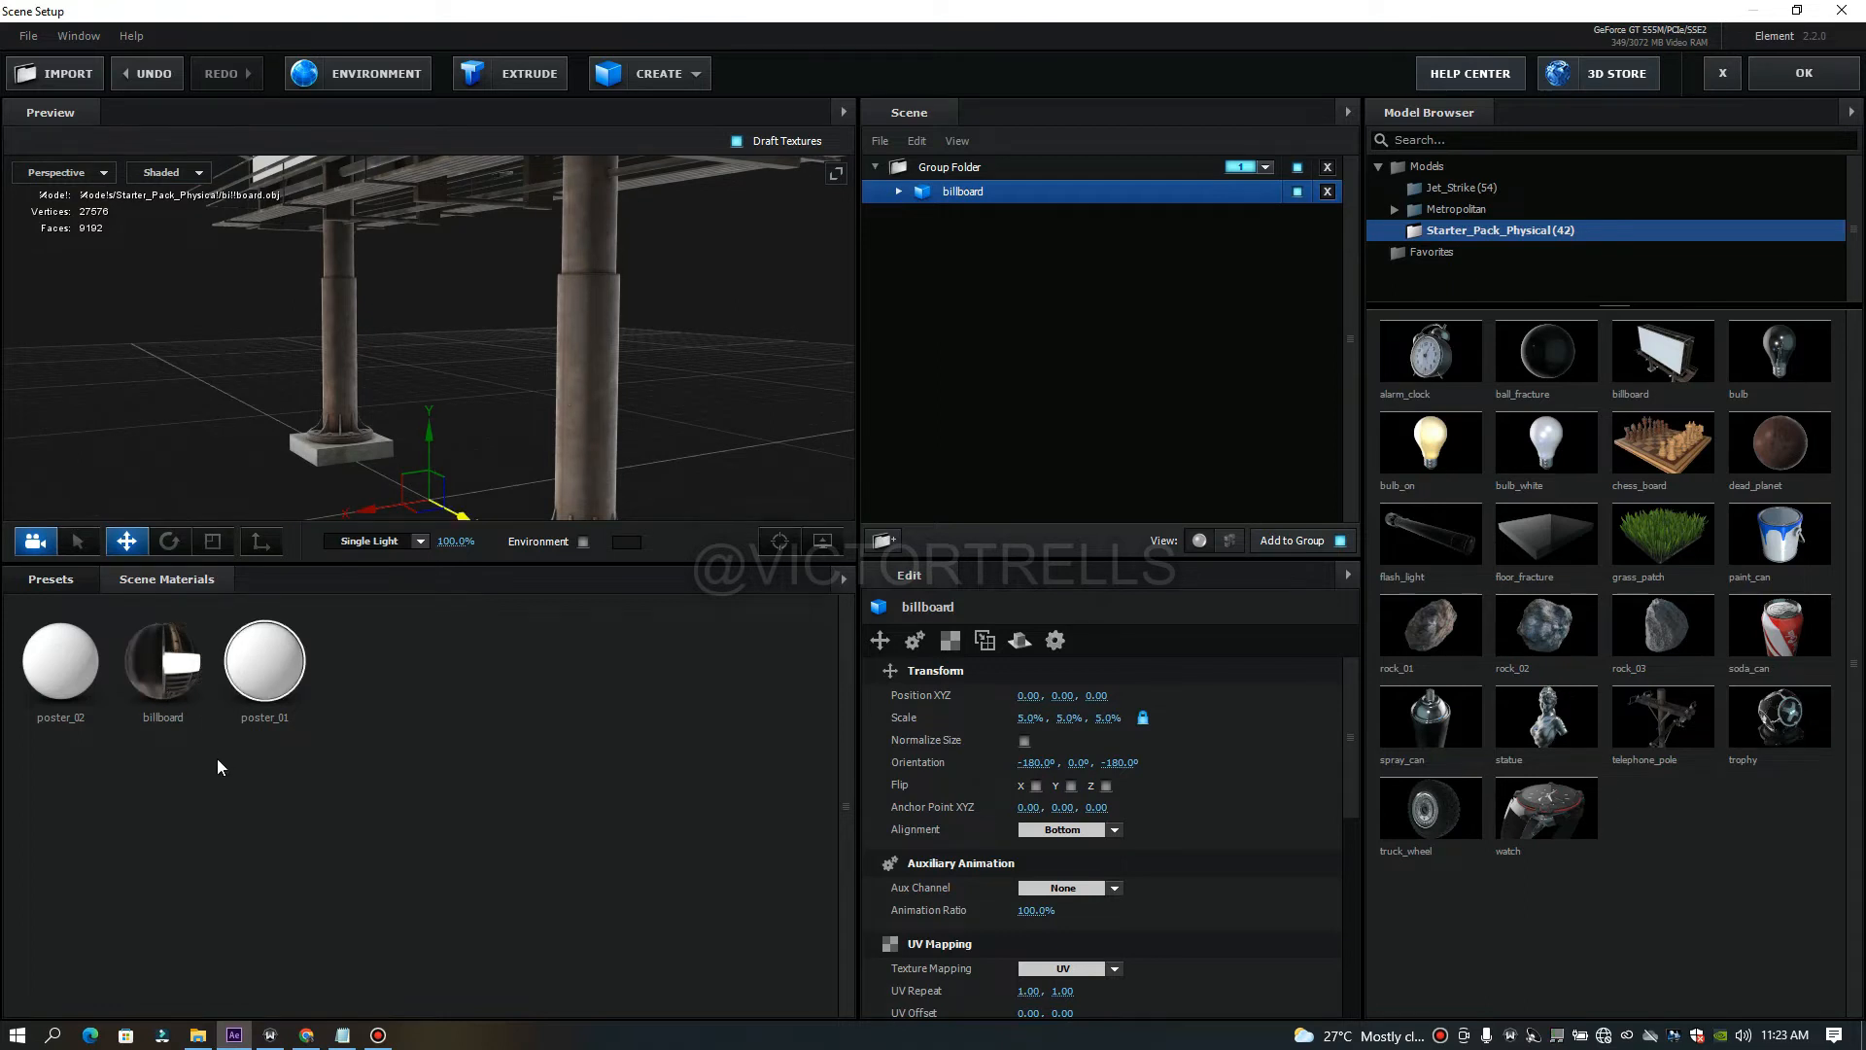
# Delete the billboard material from the scene materials and view the untextured model from several angles.
pyautogui.click(162, 661)
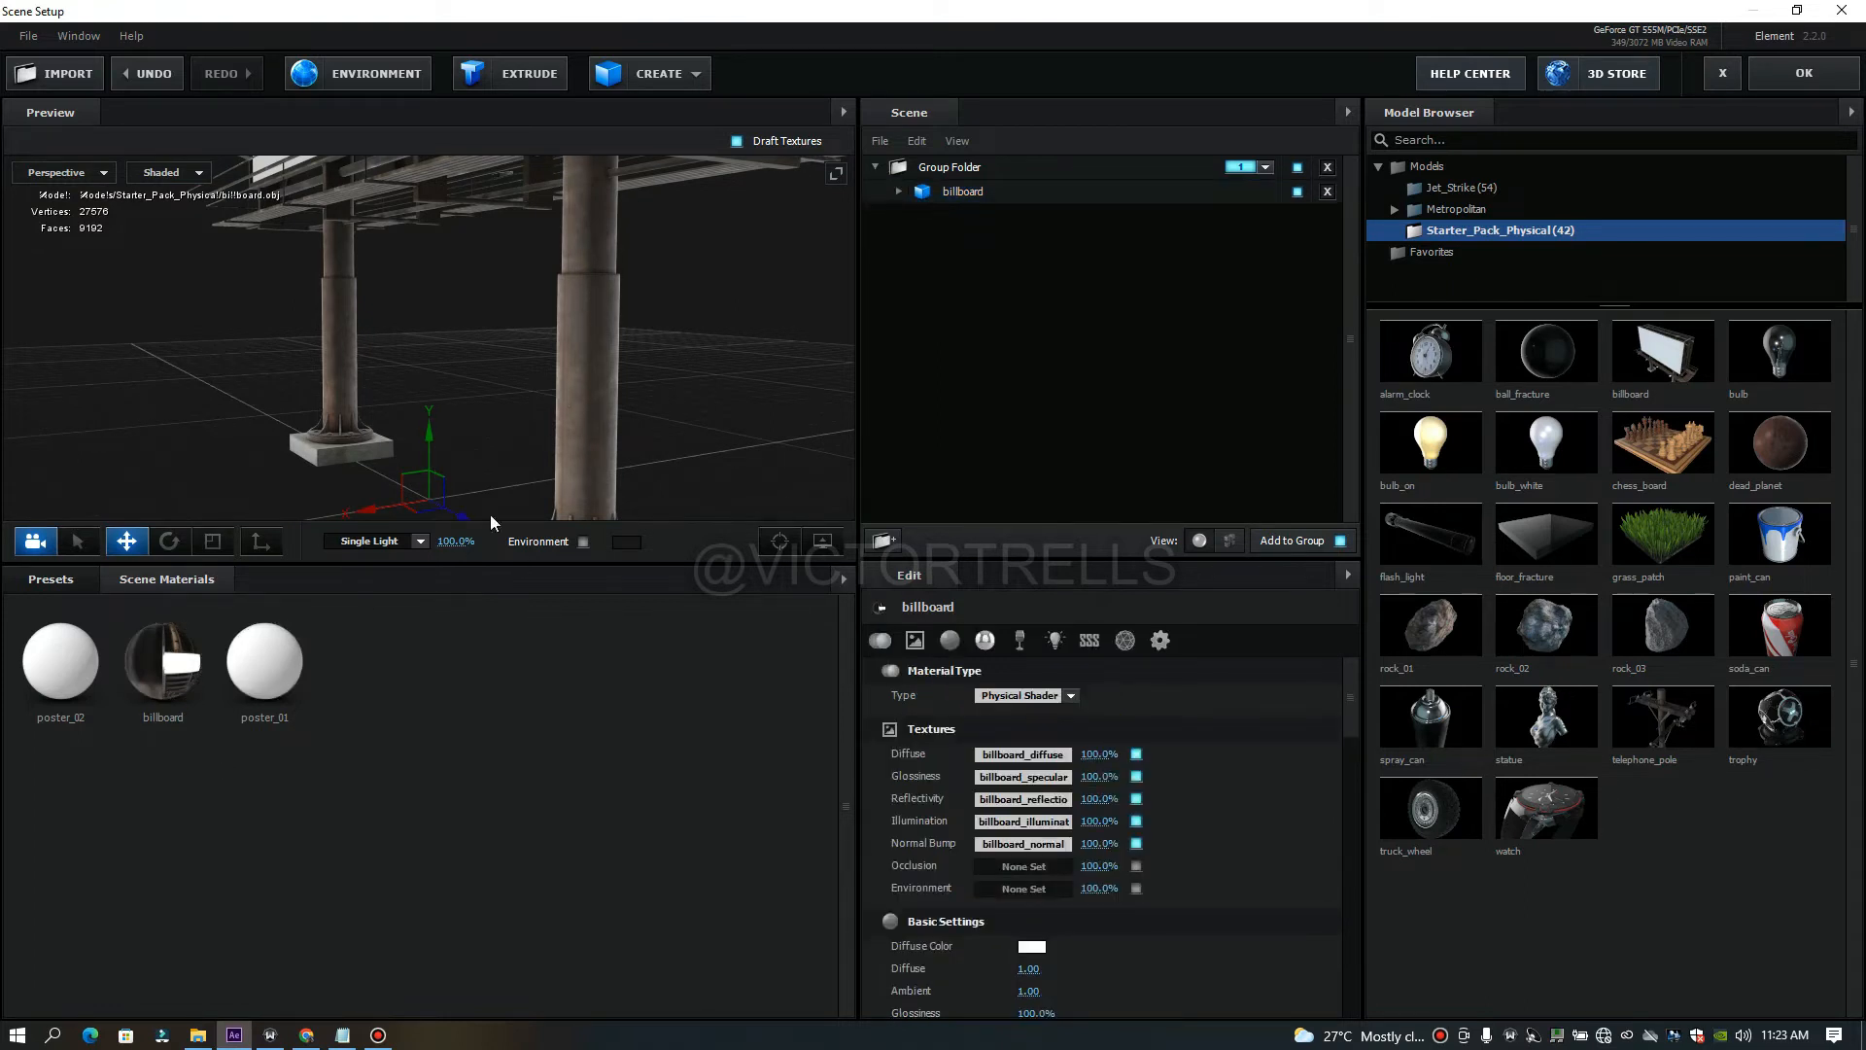
pyautogui.rightClick(194, 673)
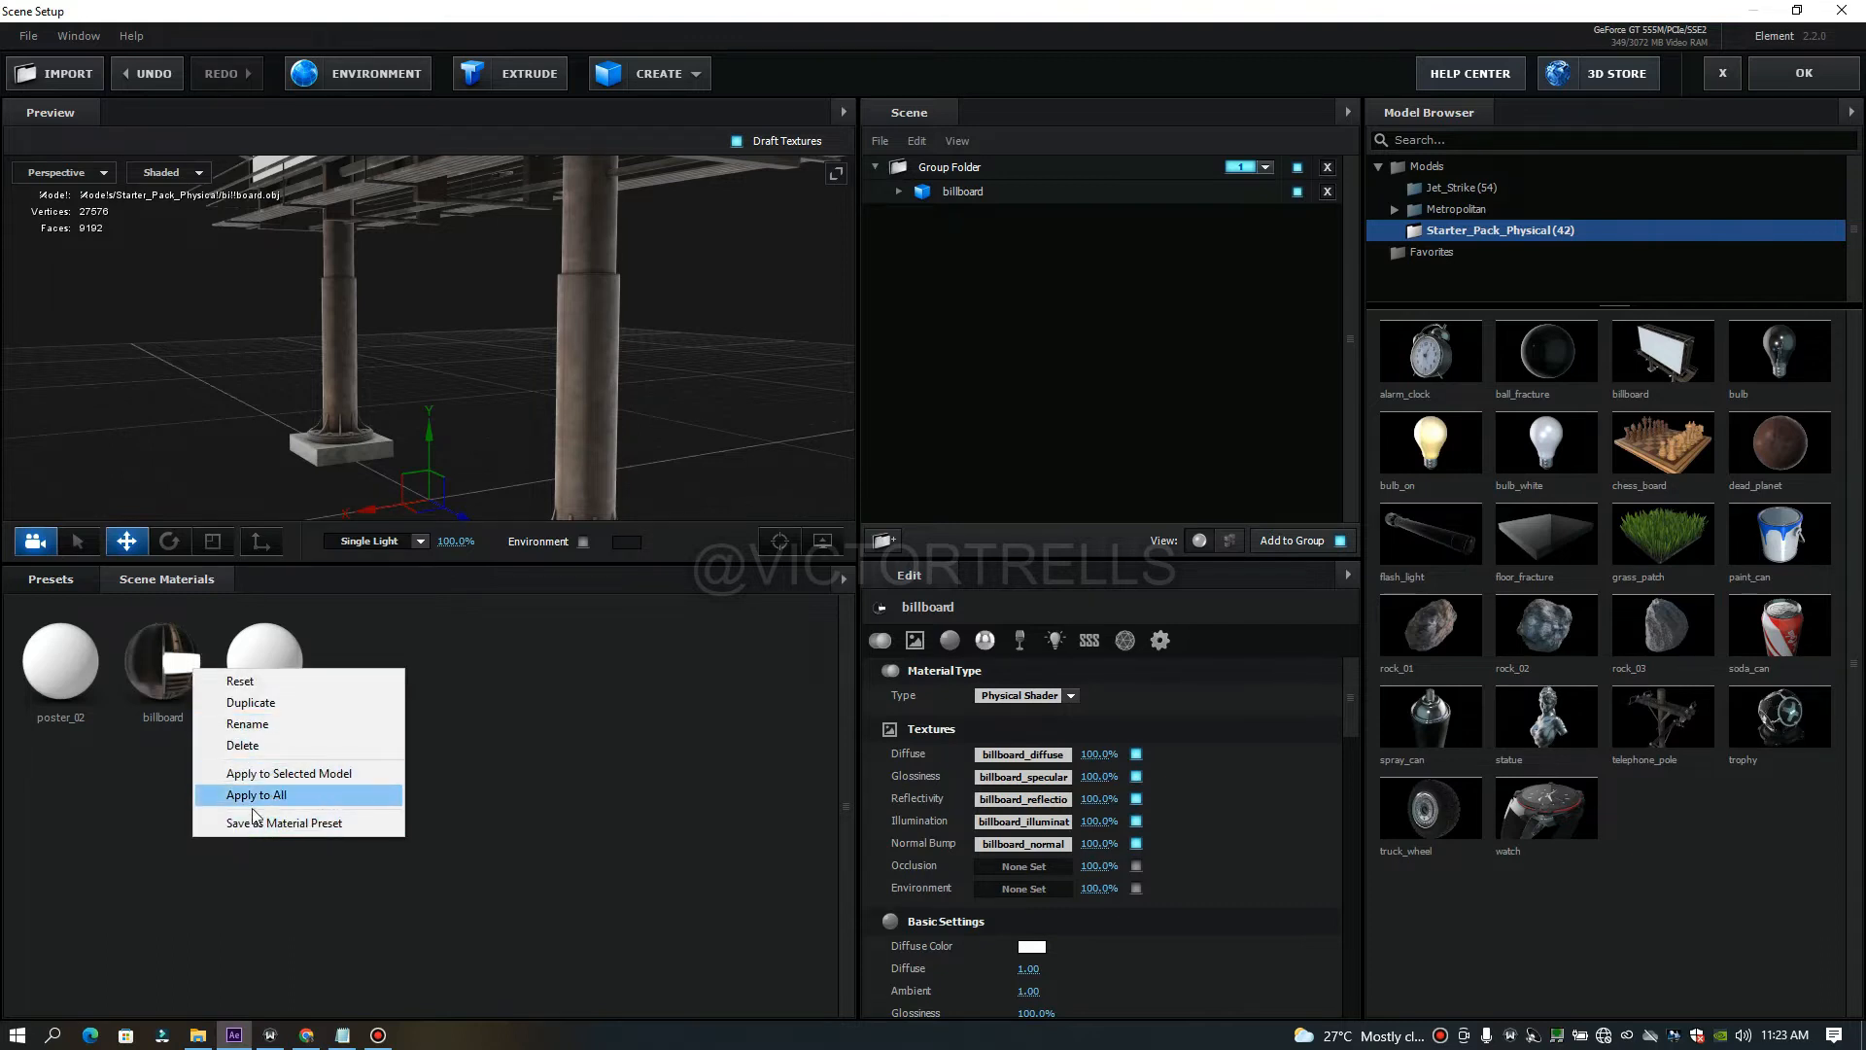
pyautogui.click(249, 745)
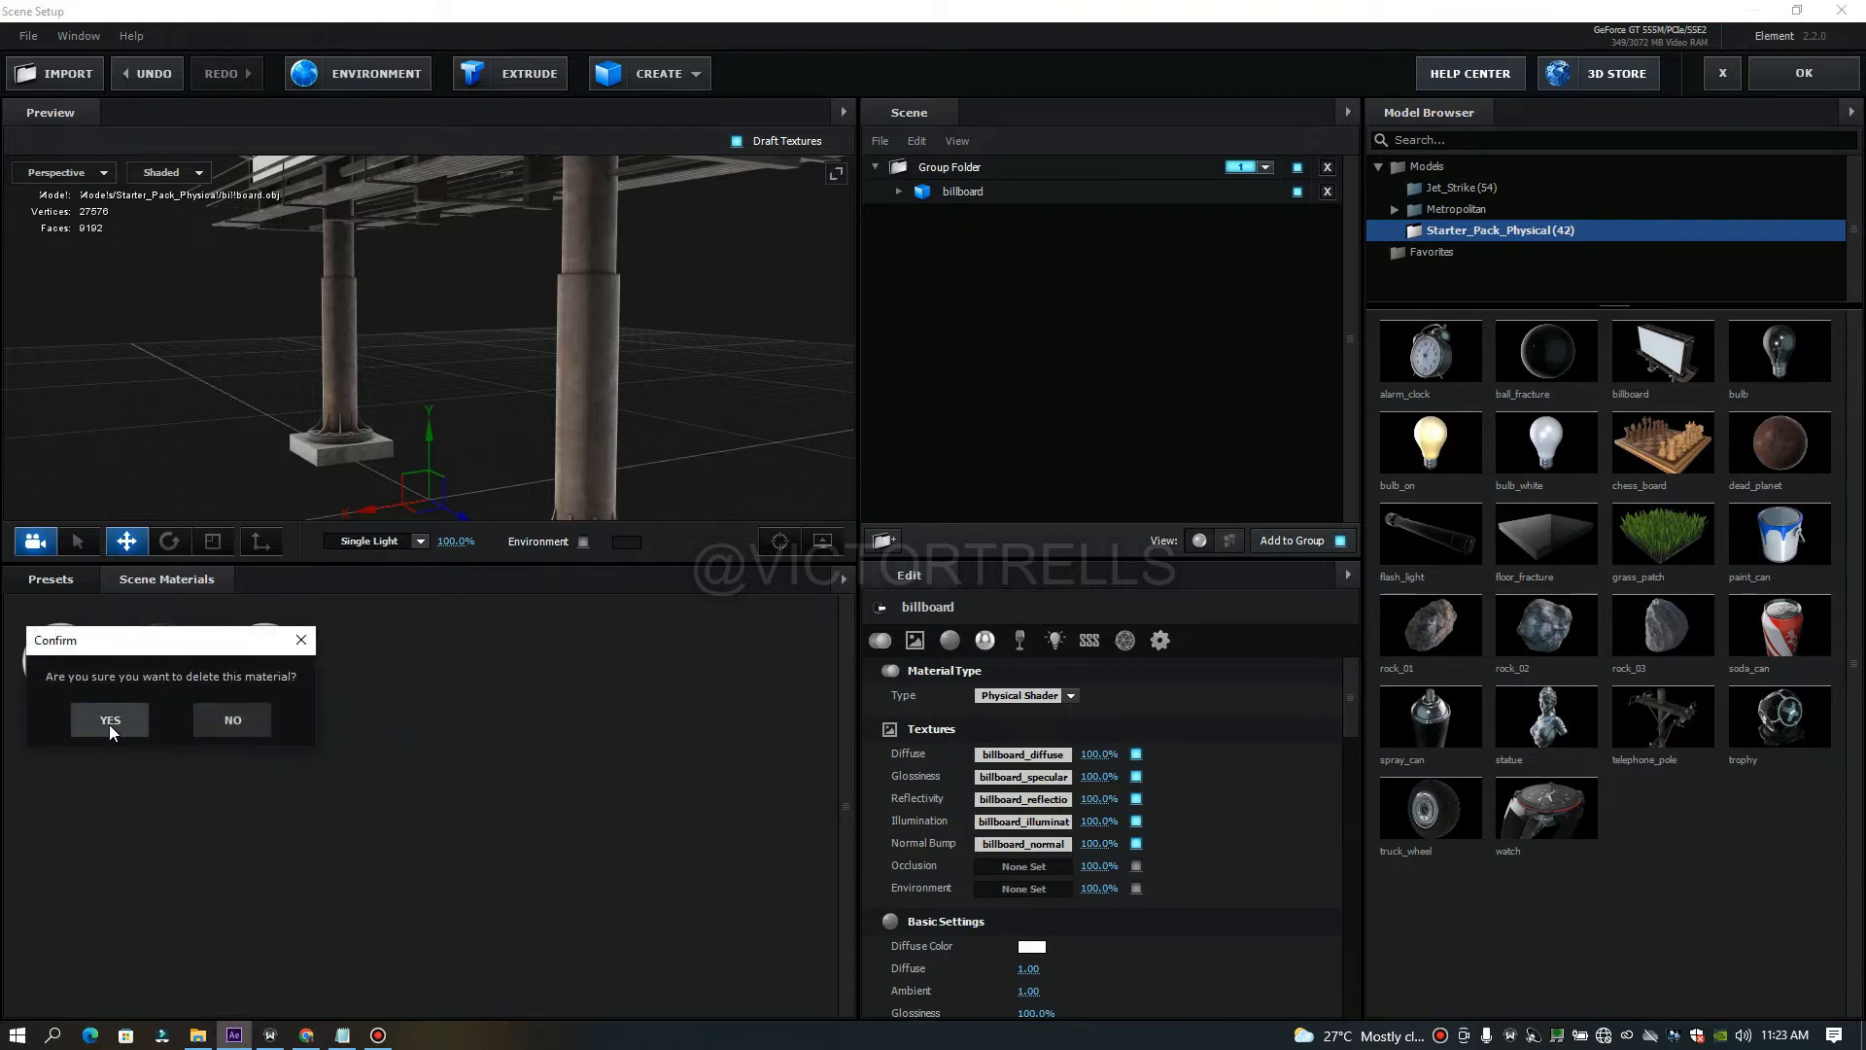
pyautogui.click(109, 721)
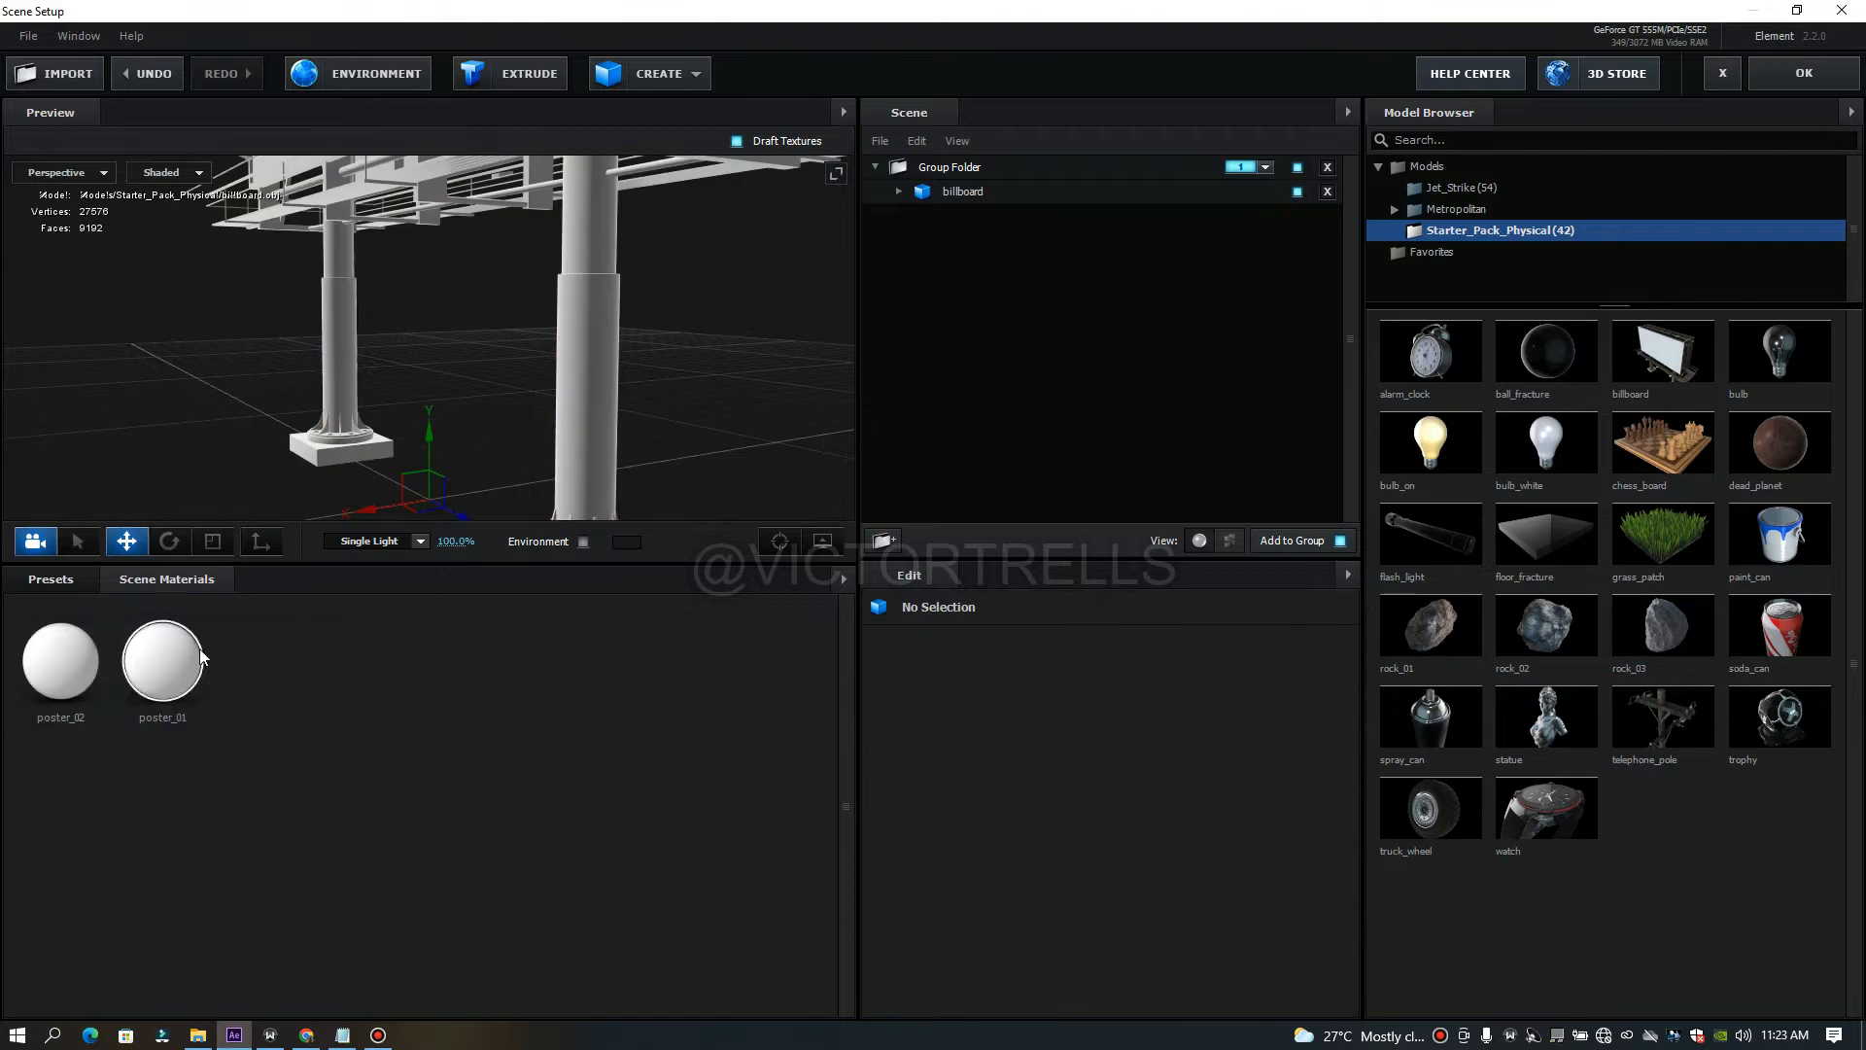
pyautogui.click(780, 542)
pyautogui.scroll(1, 474, 303)
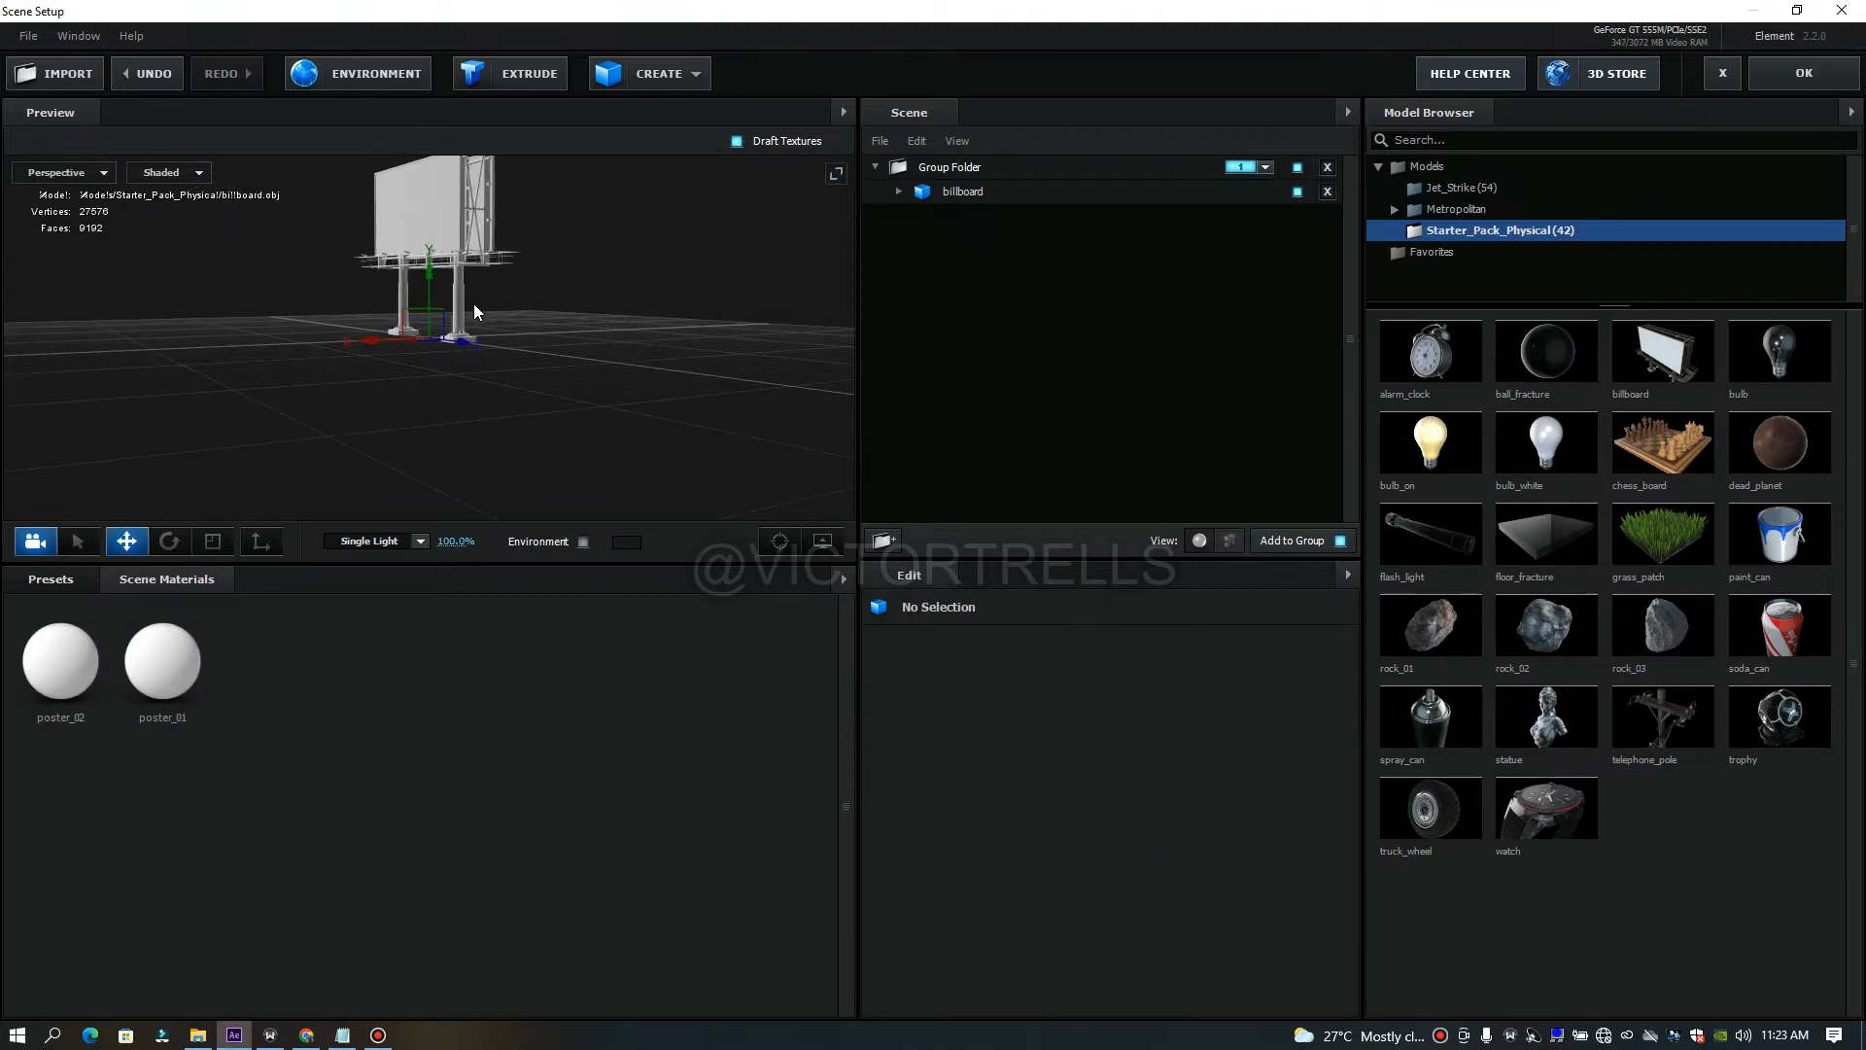
pyautogui.scroll(1, 474, 303)
pyautogui.moveTo(475, 301); pyautogui.dragTo(579, 241)
pyautogui.moveTo(698, 517); pyautogui.dragTo(607, 476)
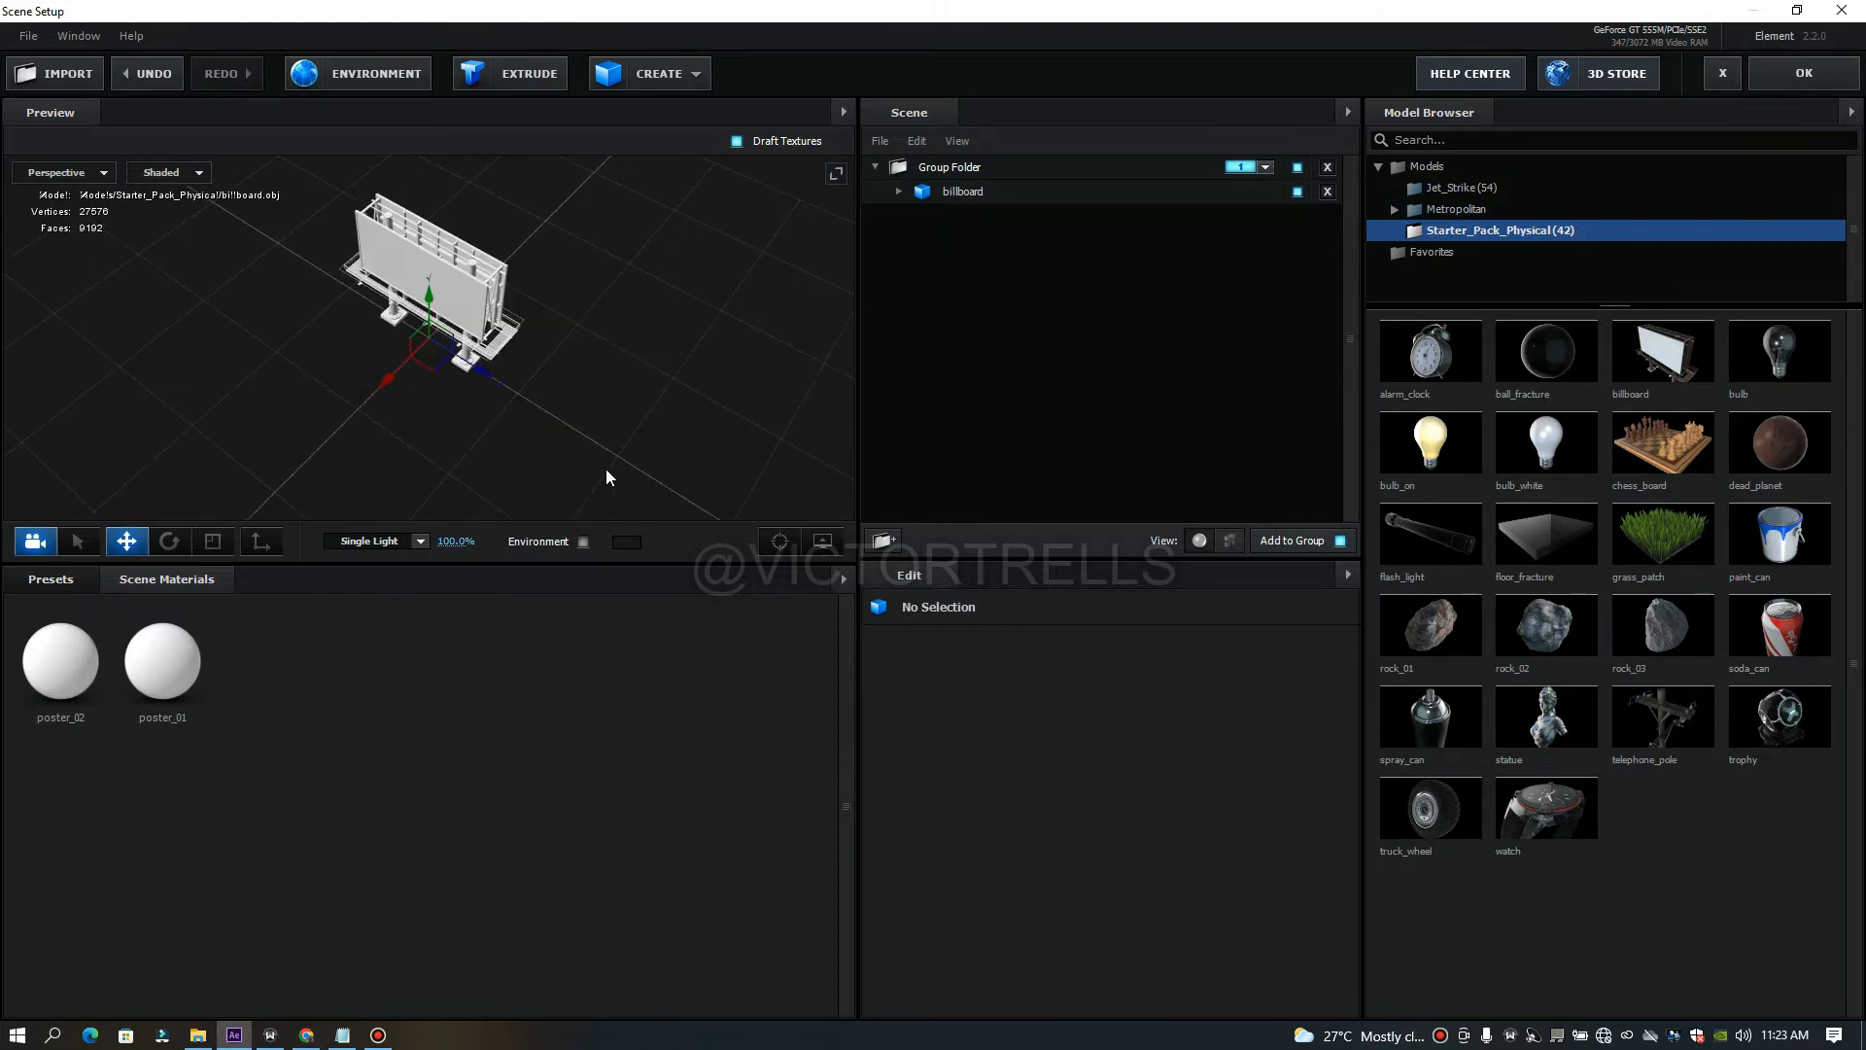
# Undo the deletion of the billboard material and examine the textured model up close, from above and from the front.
pyautogui.hotkey('ctrl', 'z')
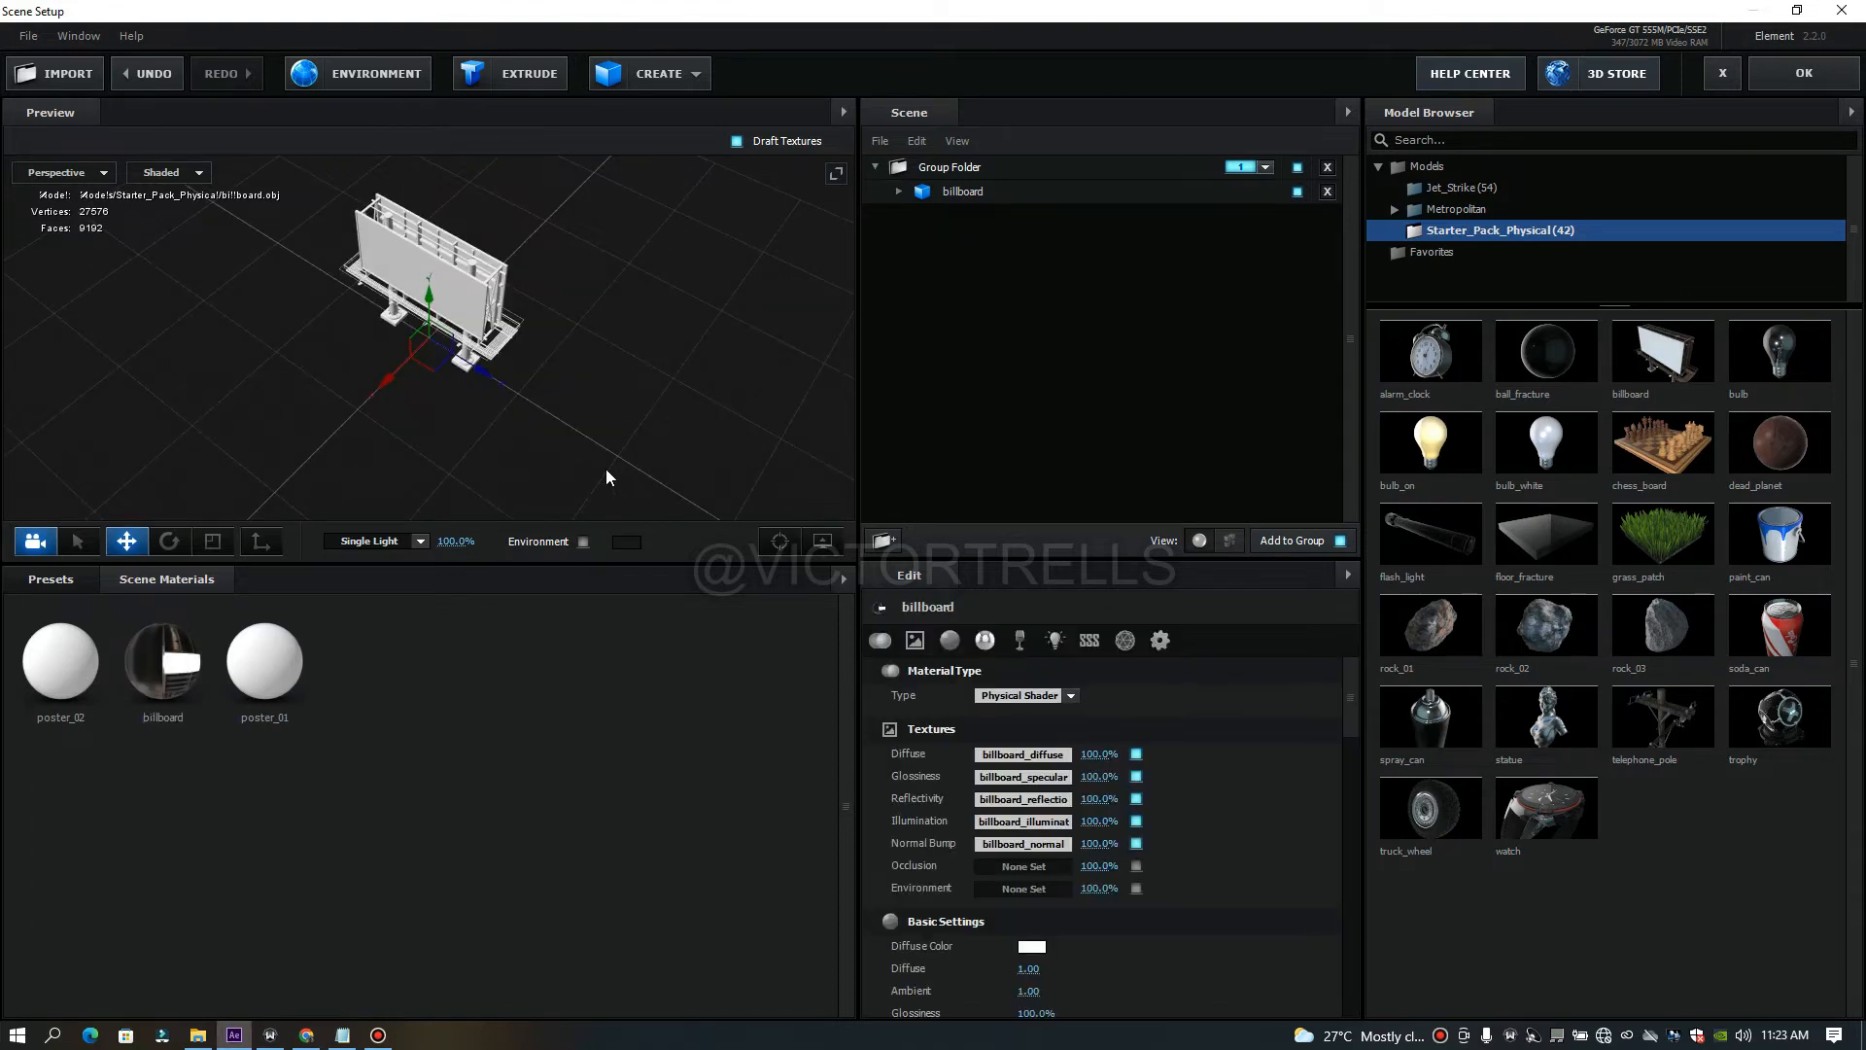
pyautogui.moveTo(649, 295); pyautogui.dragTo(404, 335)
pyautogui.scroll(1, 405, 333)
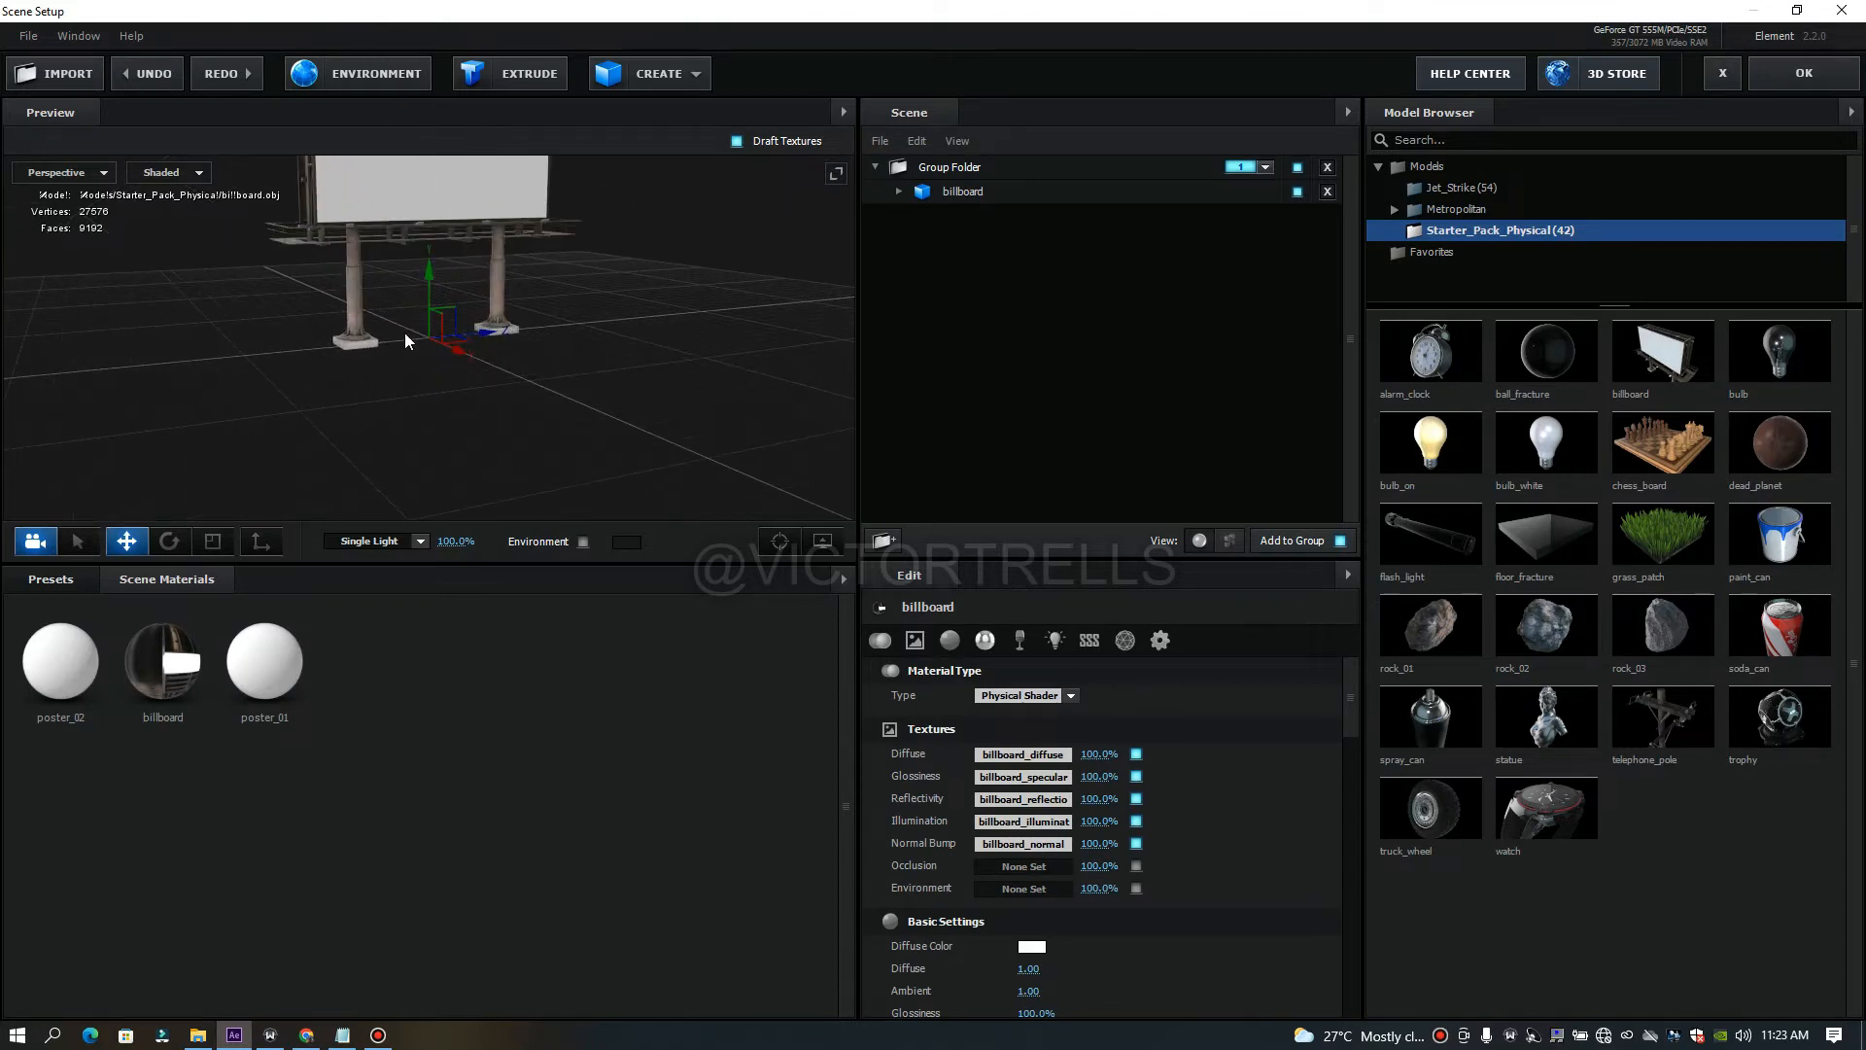
pyautogui.scroll(2, 405, 333)
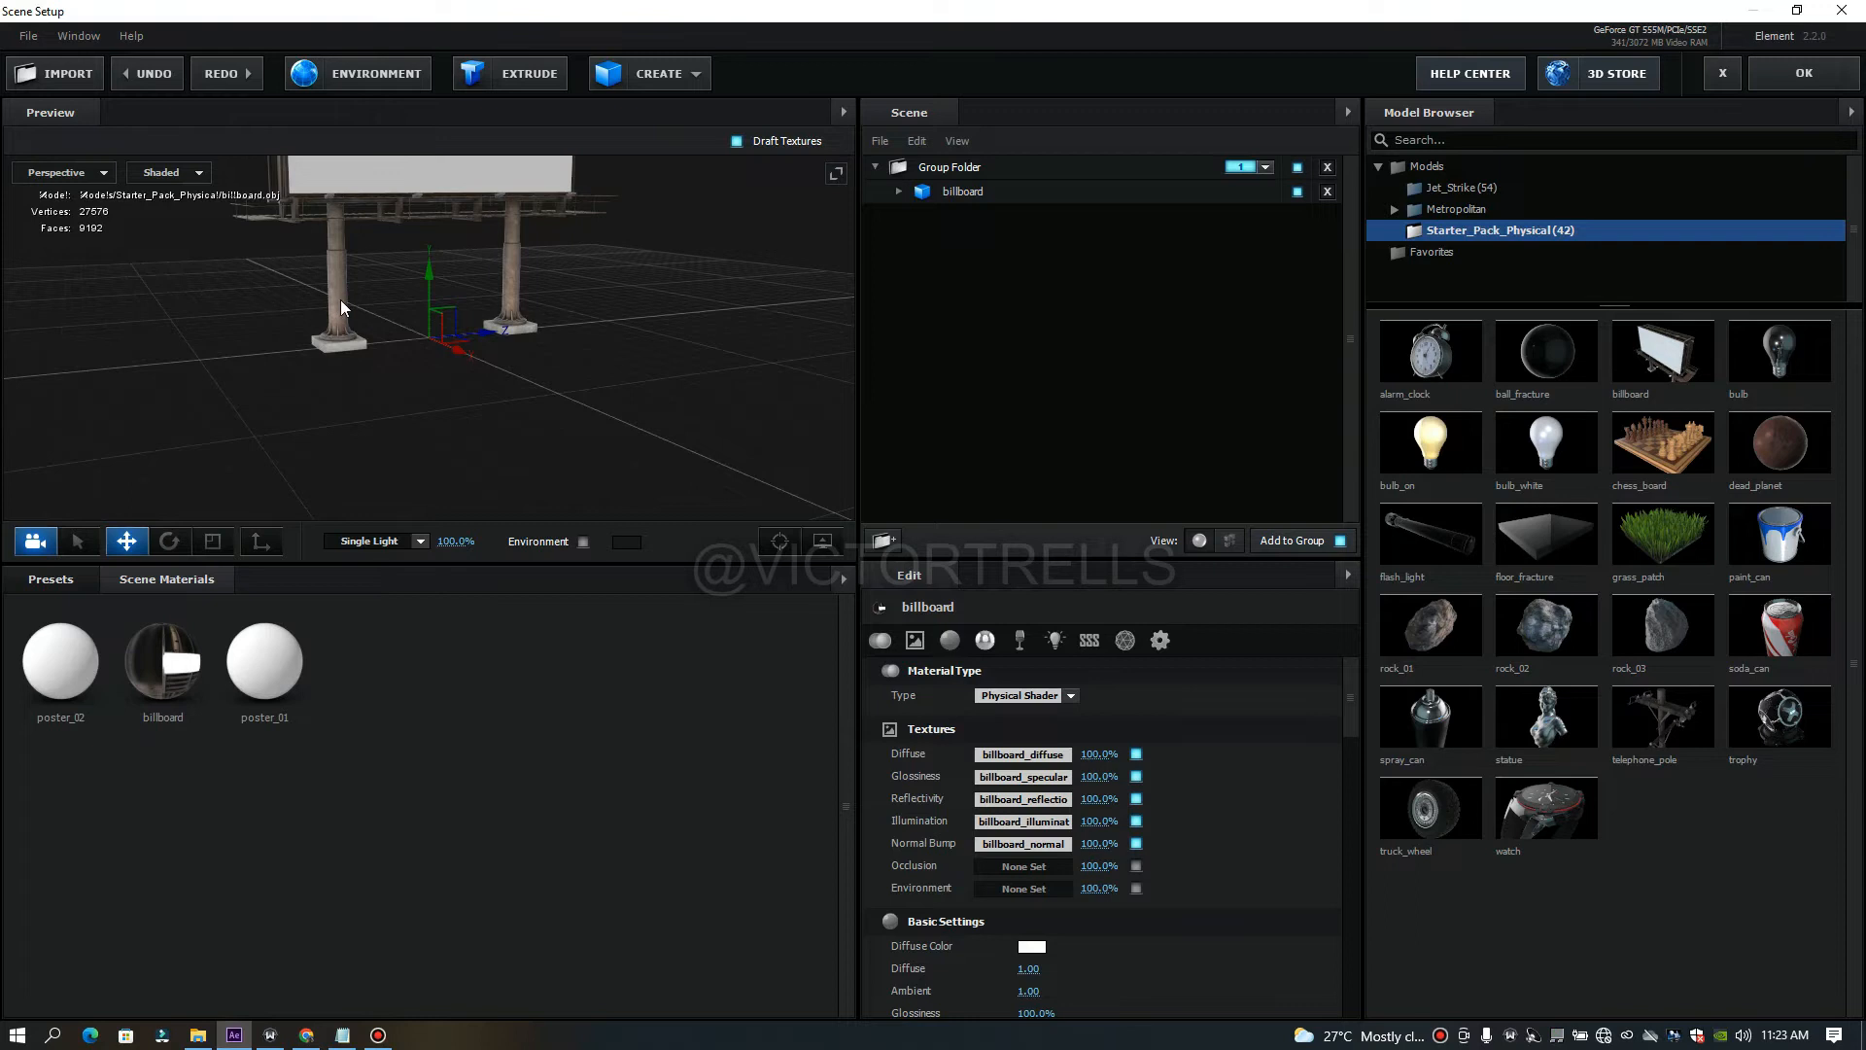
pyautogui.moveTo(556, 401); pyautogui.dragTo(434, 443)
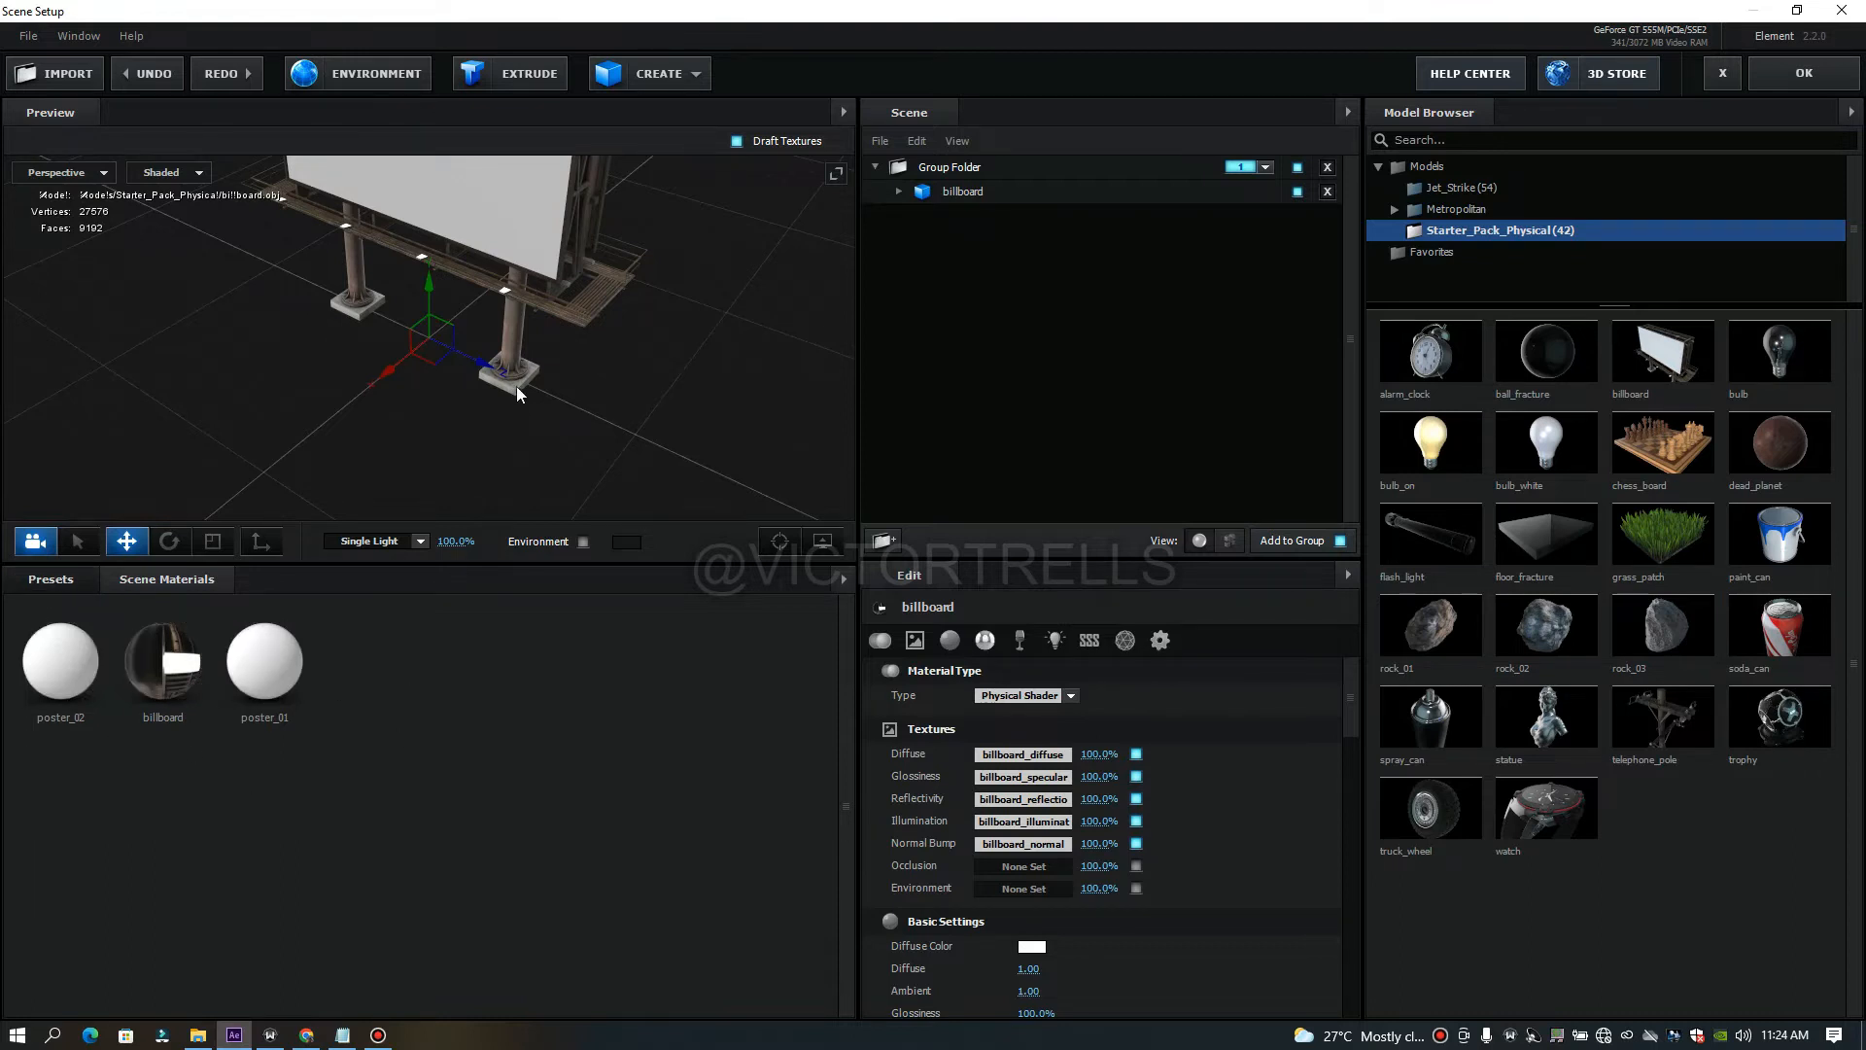
pyautogui.moveTo(511, 308); pyautogui.dragTo(531, 270)
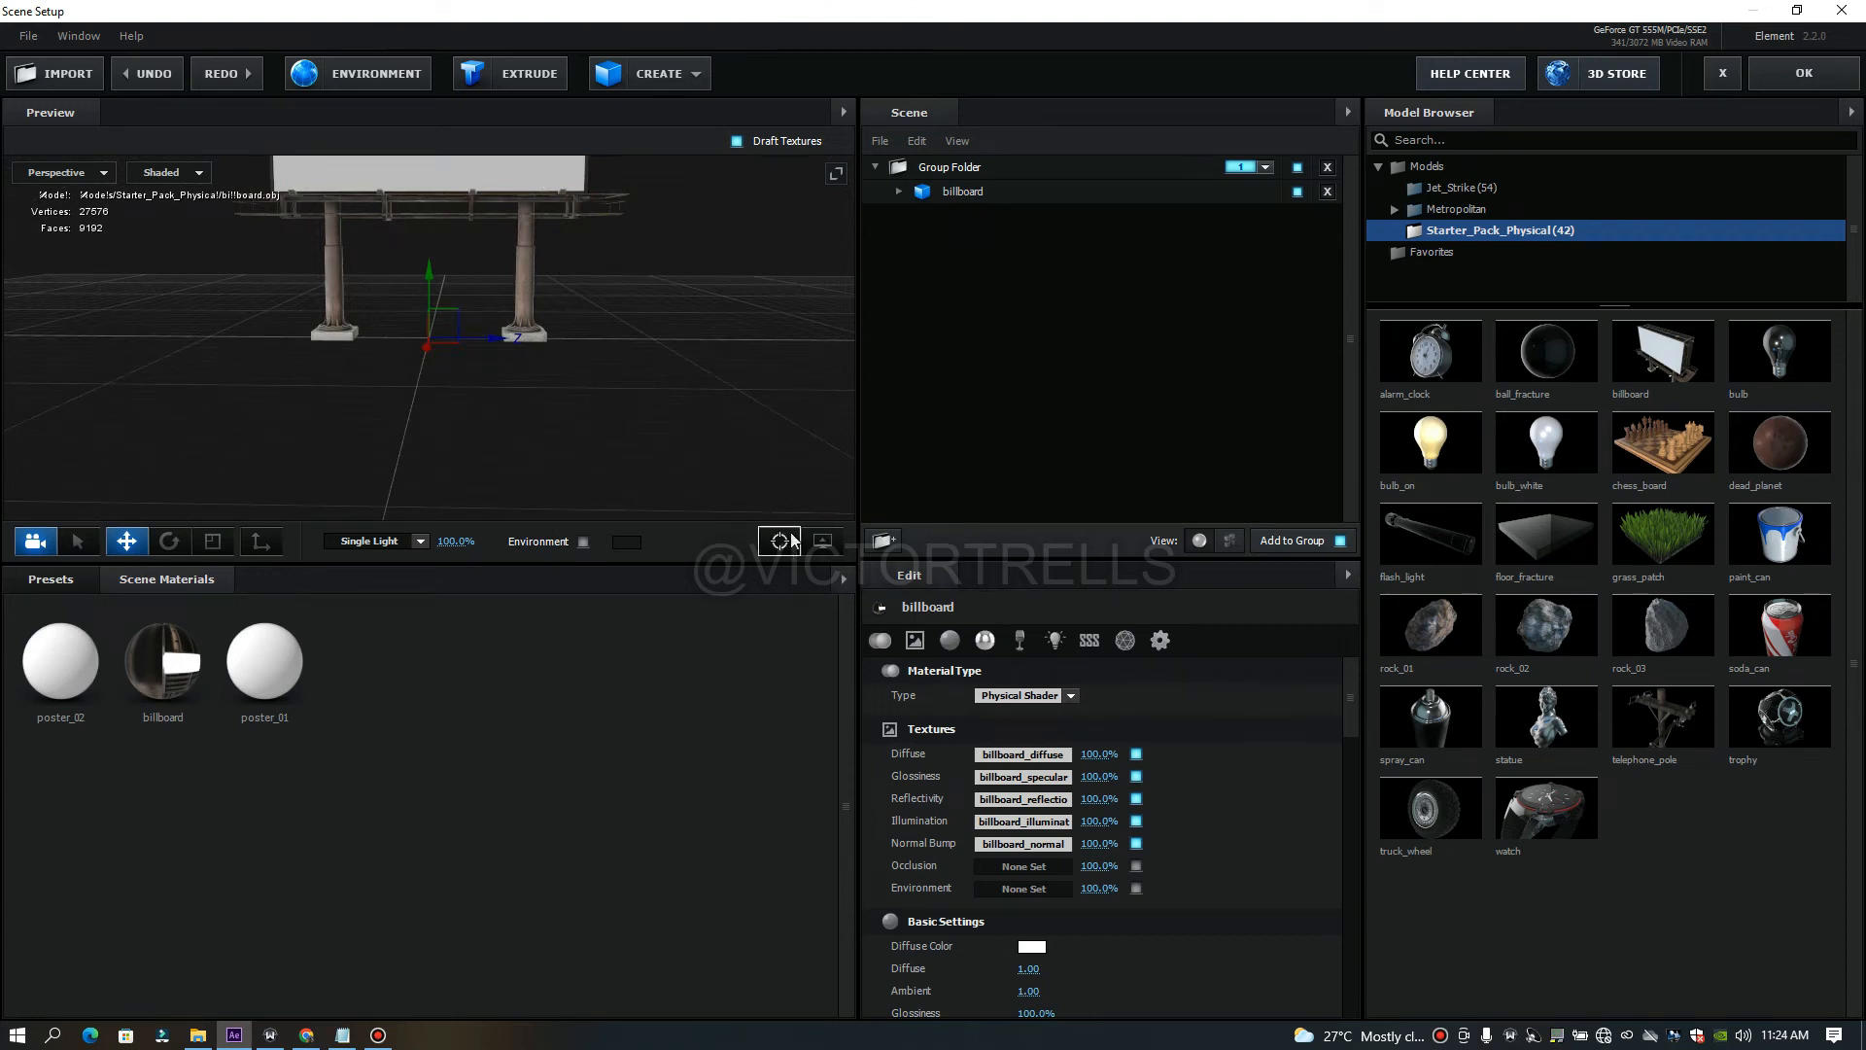
pyautogui.scroll(-3, 718, 399)
pyautogui.moveTo(718, 398); pyautogui.dragTo(717, 373)
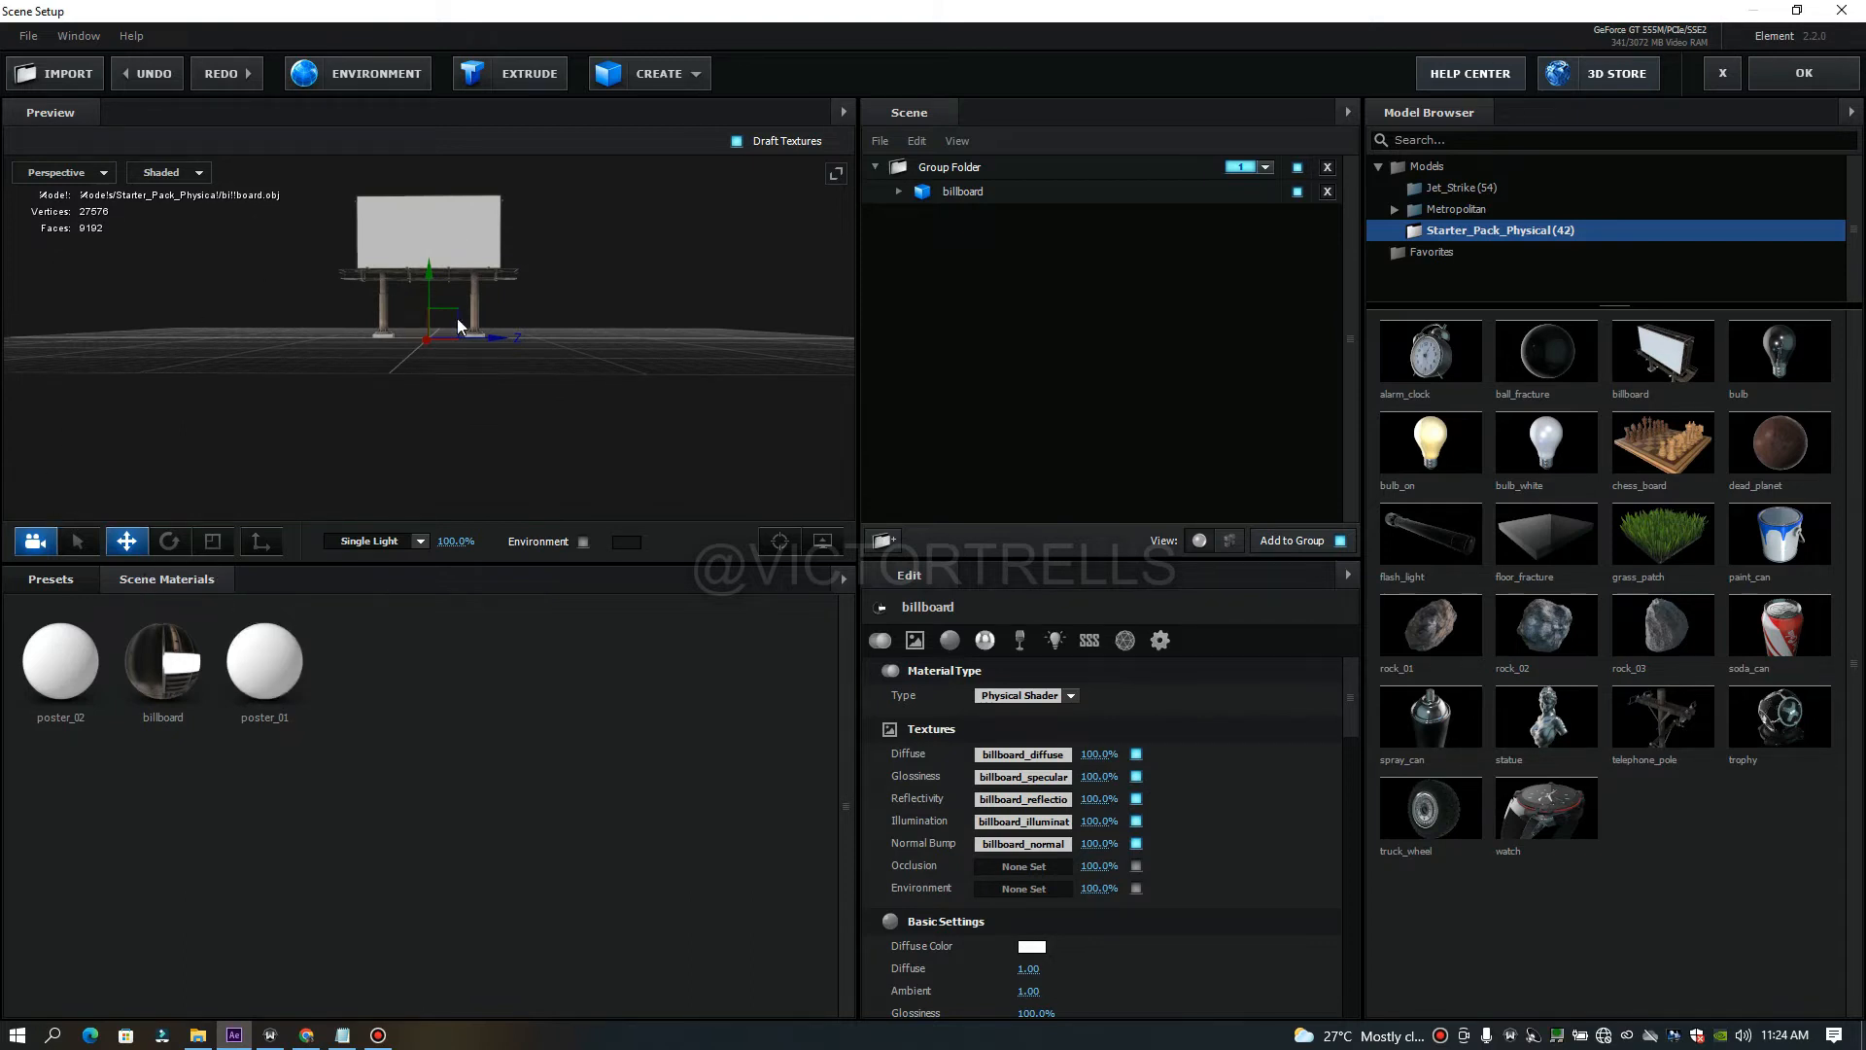
# Apply the Gold preset from the Physical materials folder to the billboard's front poster face.
pyautogui.click(50, 579)
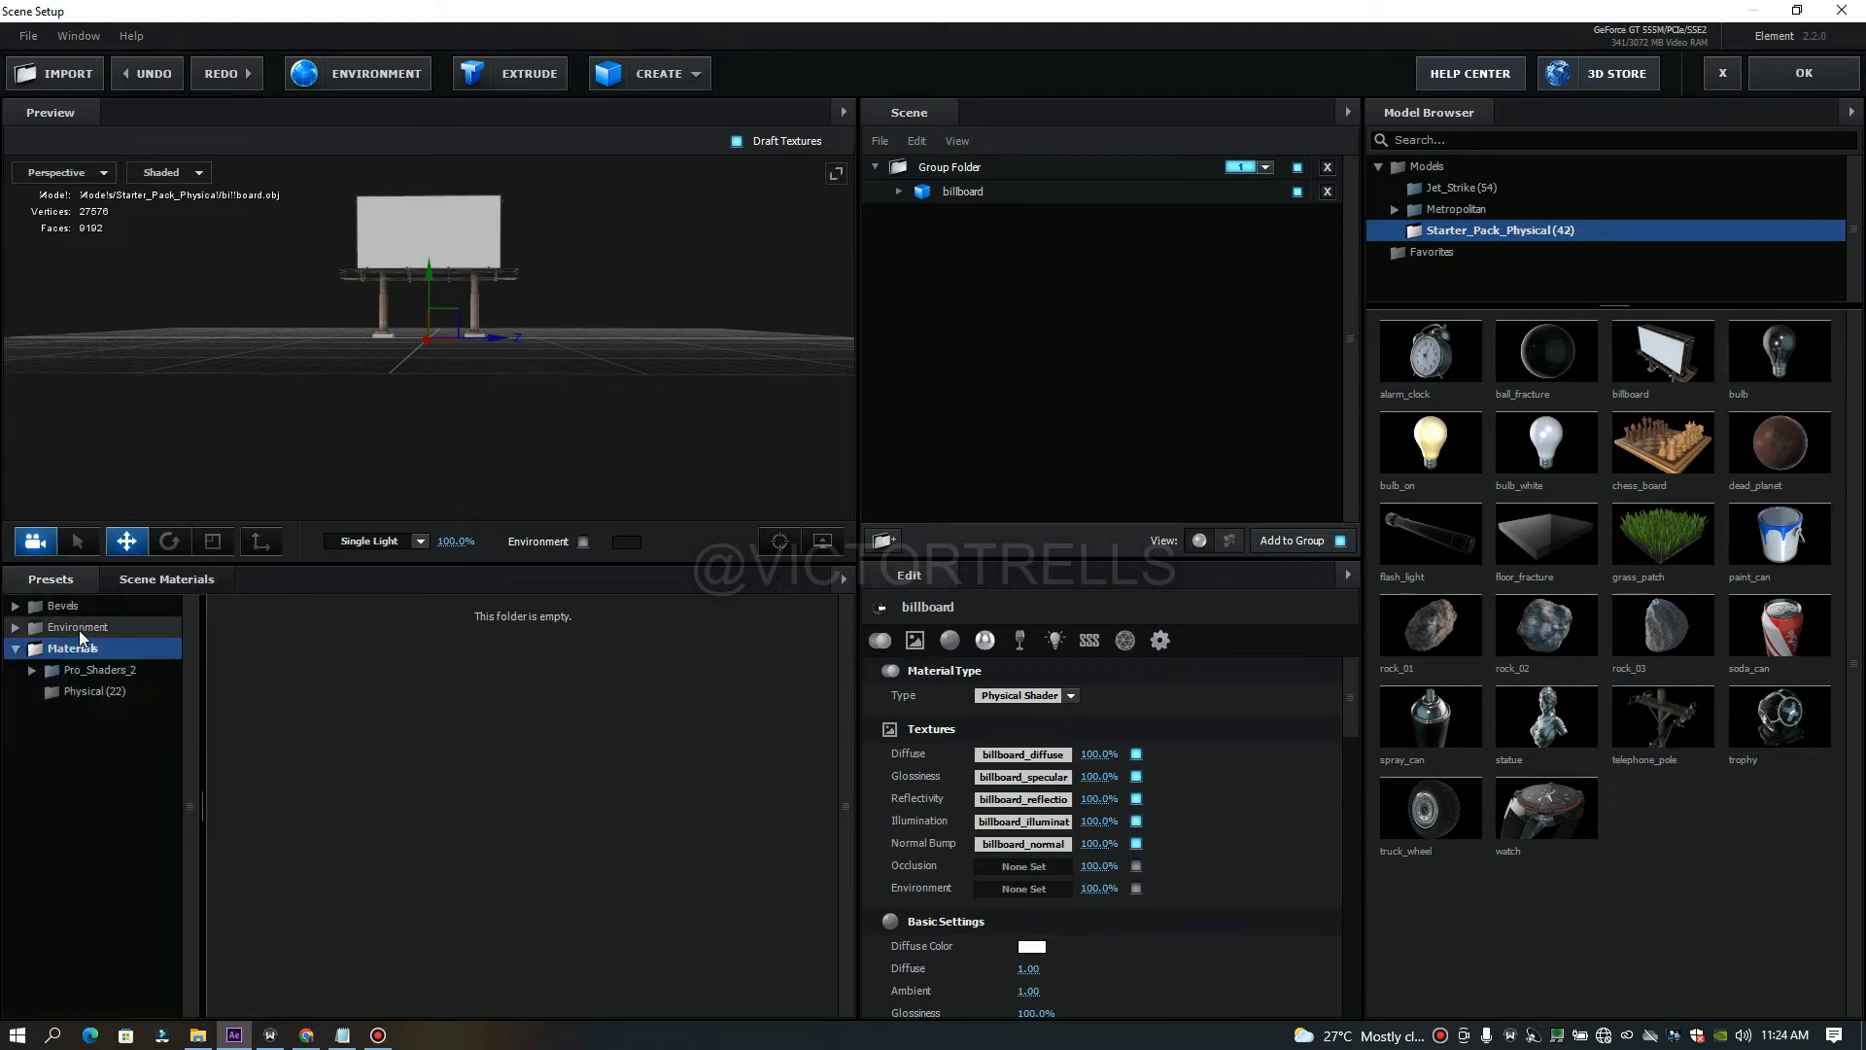
pyautogui.click(39, 629)
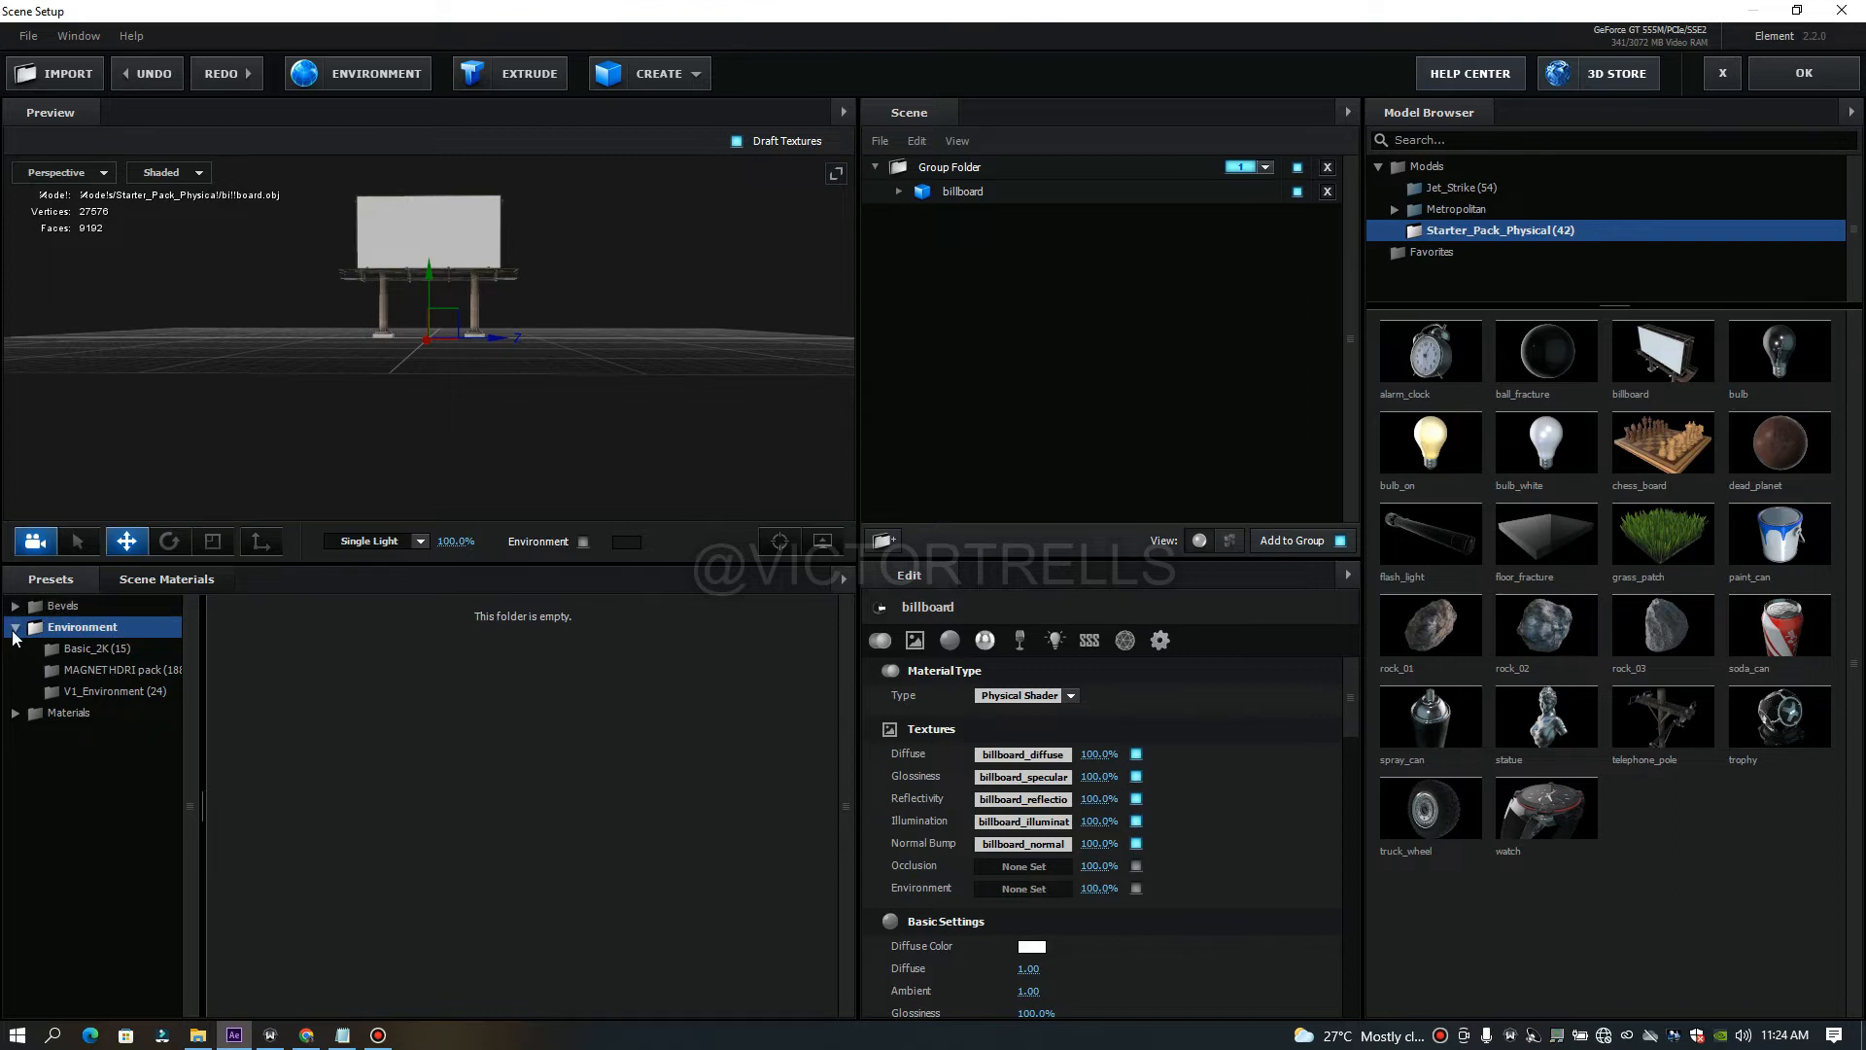
pyautogui.click(15, 628)
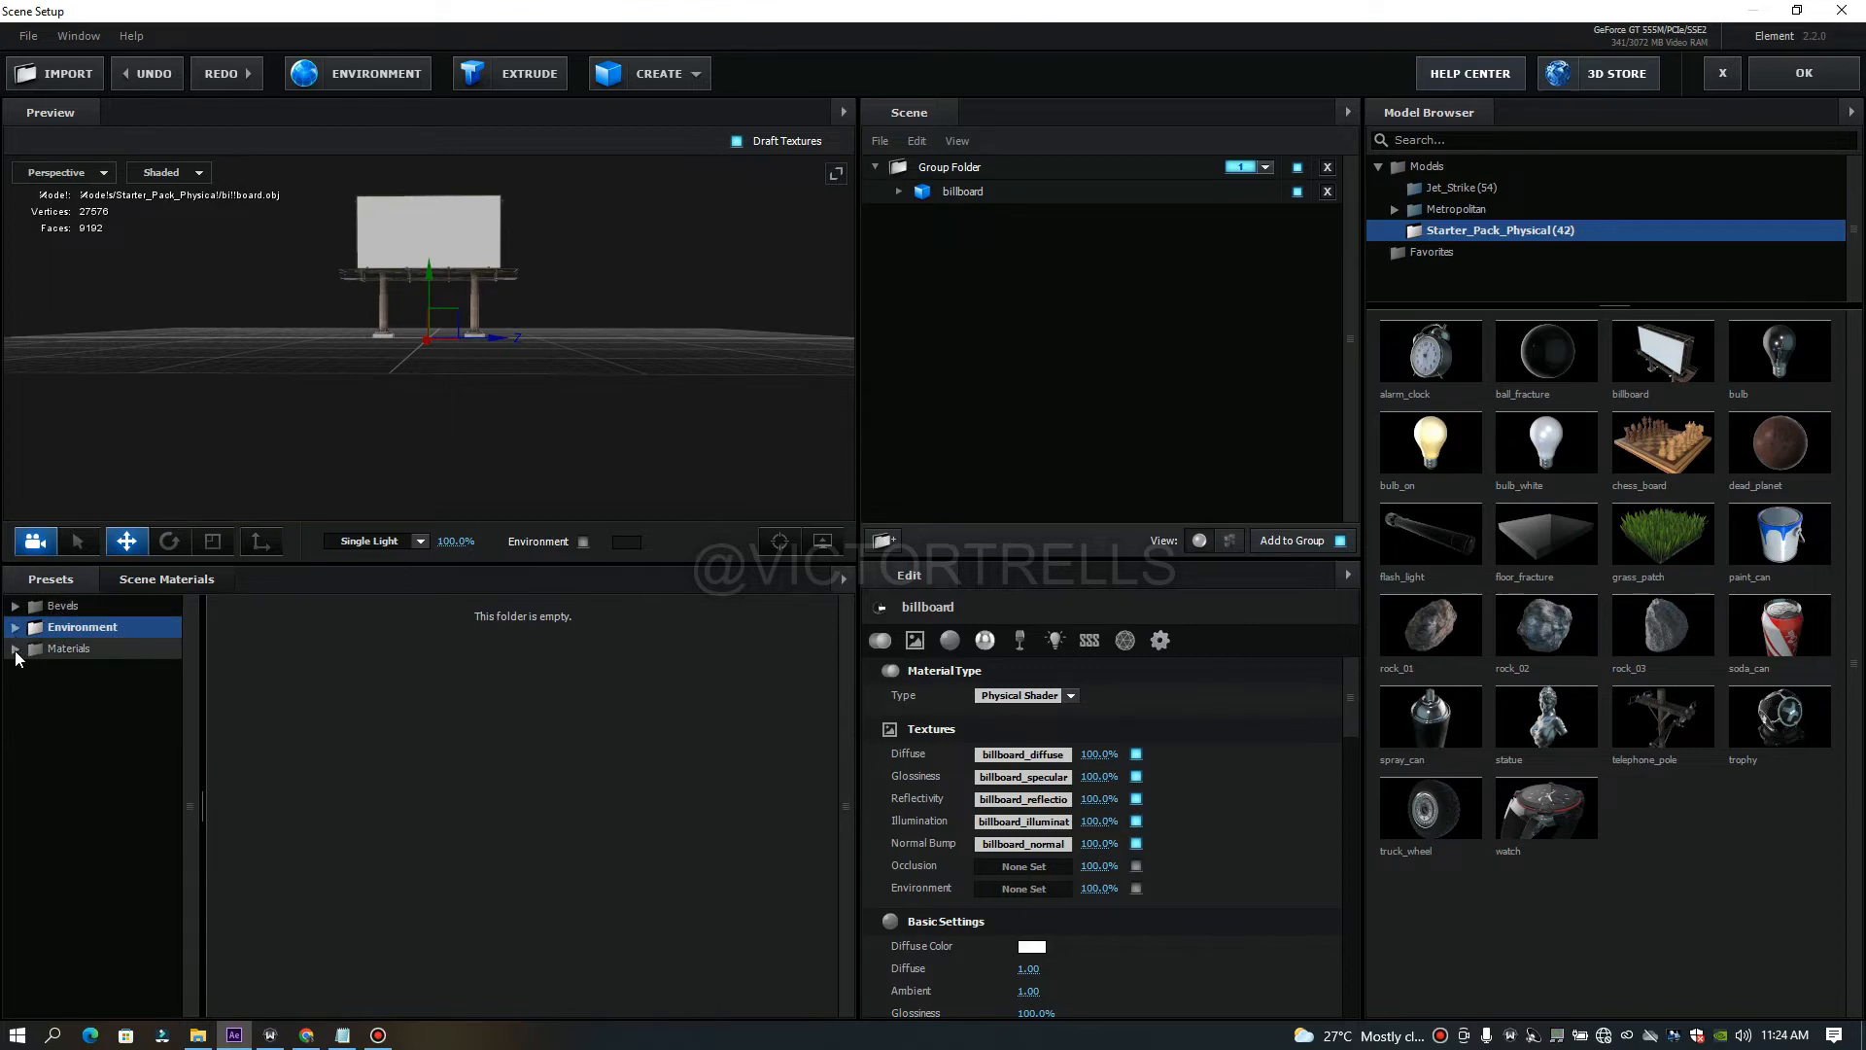
pyautogui.click(16, 653)
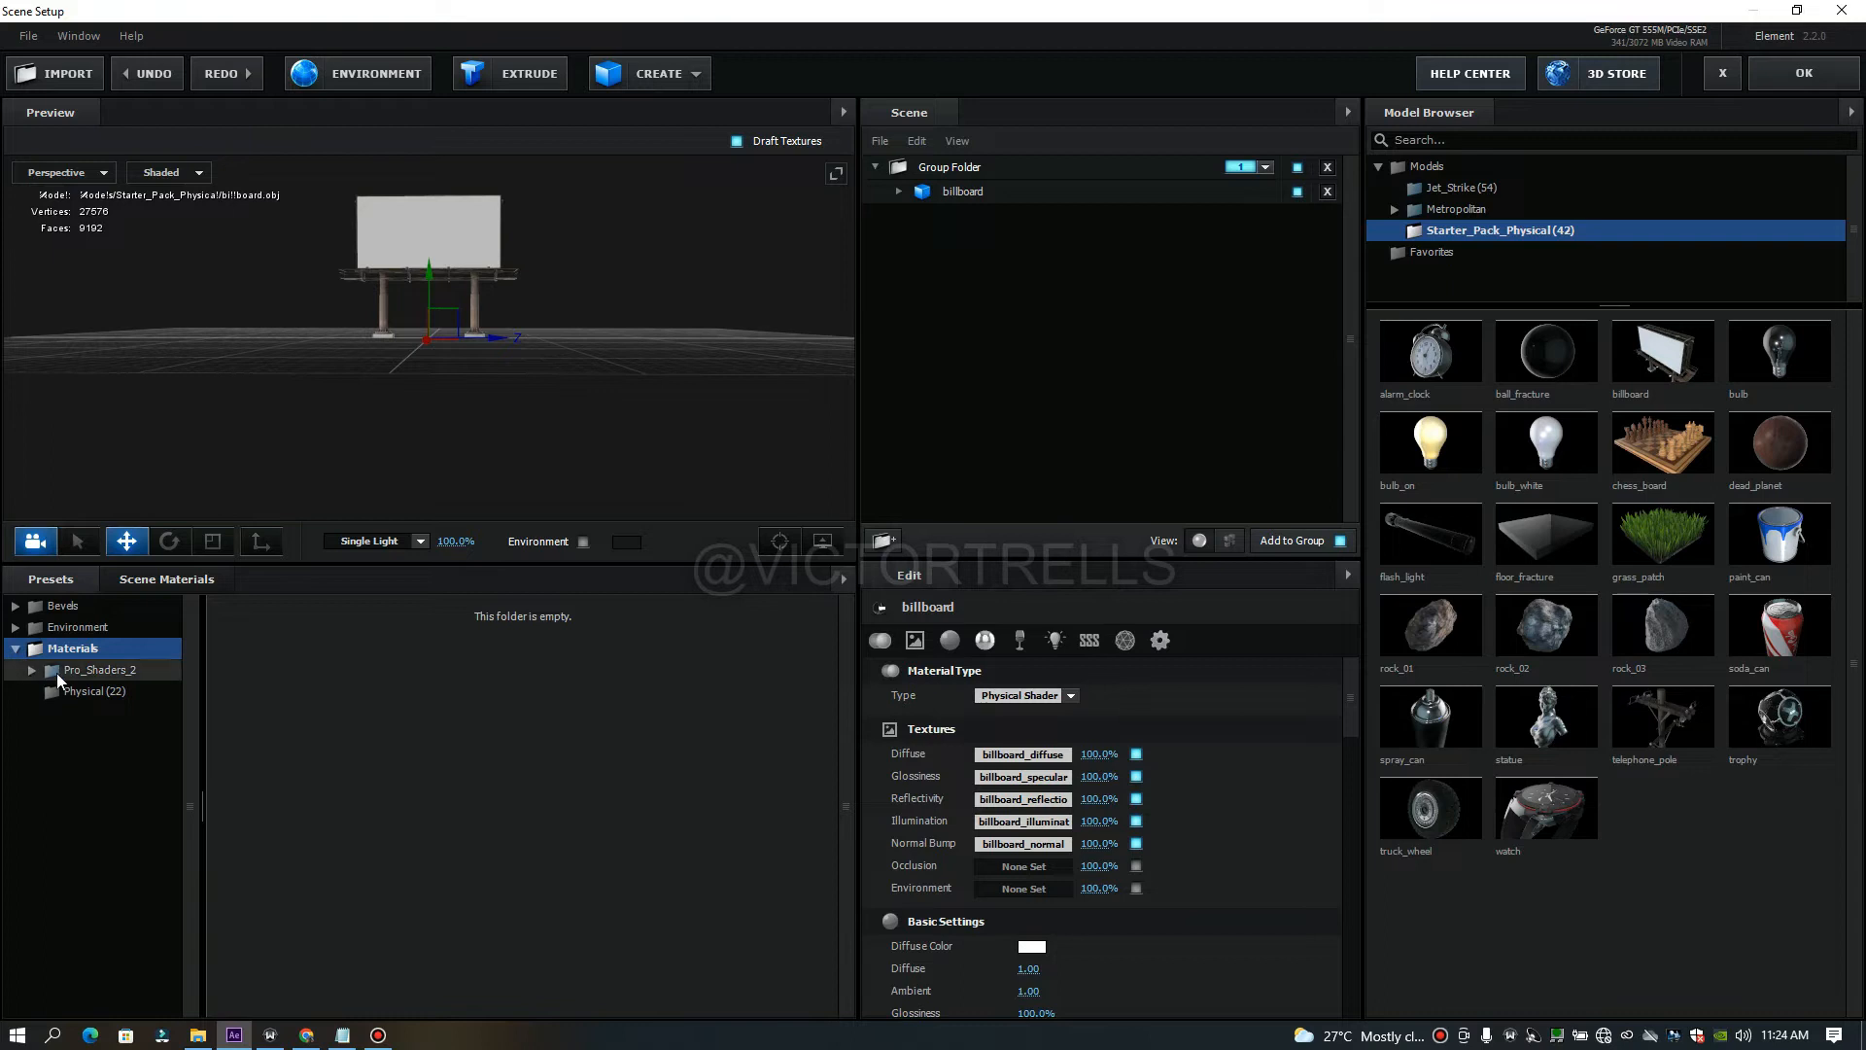
pyautogui.click(95, 690)
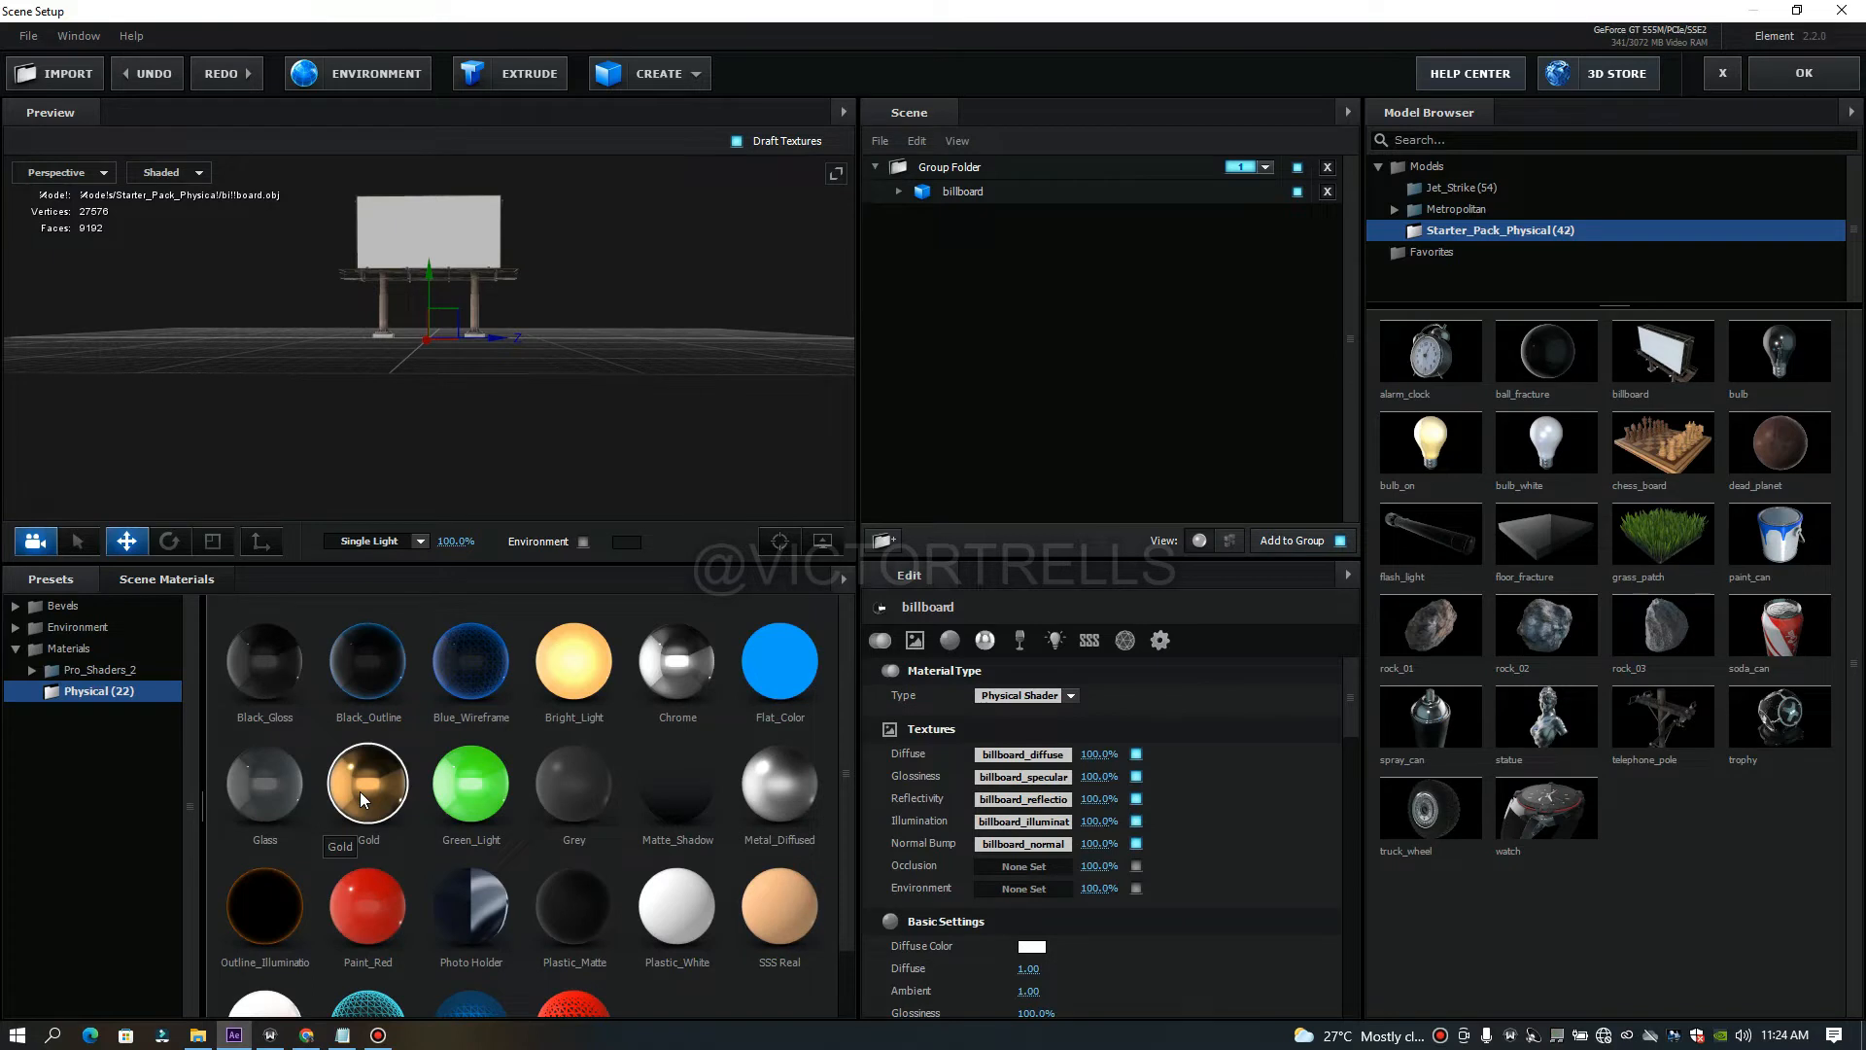
pyautogui.moveTo(359, 791); pyautogui.dragTo(388, 223)
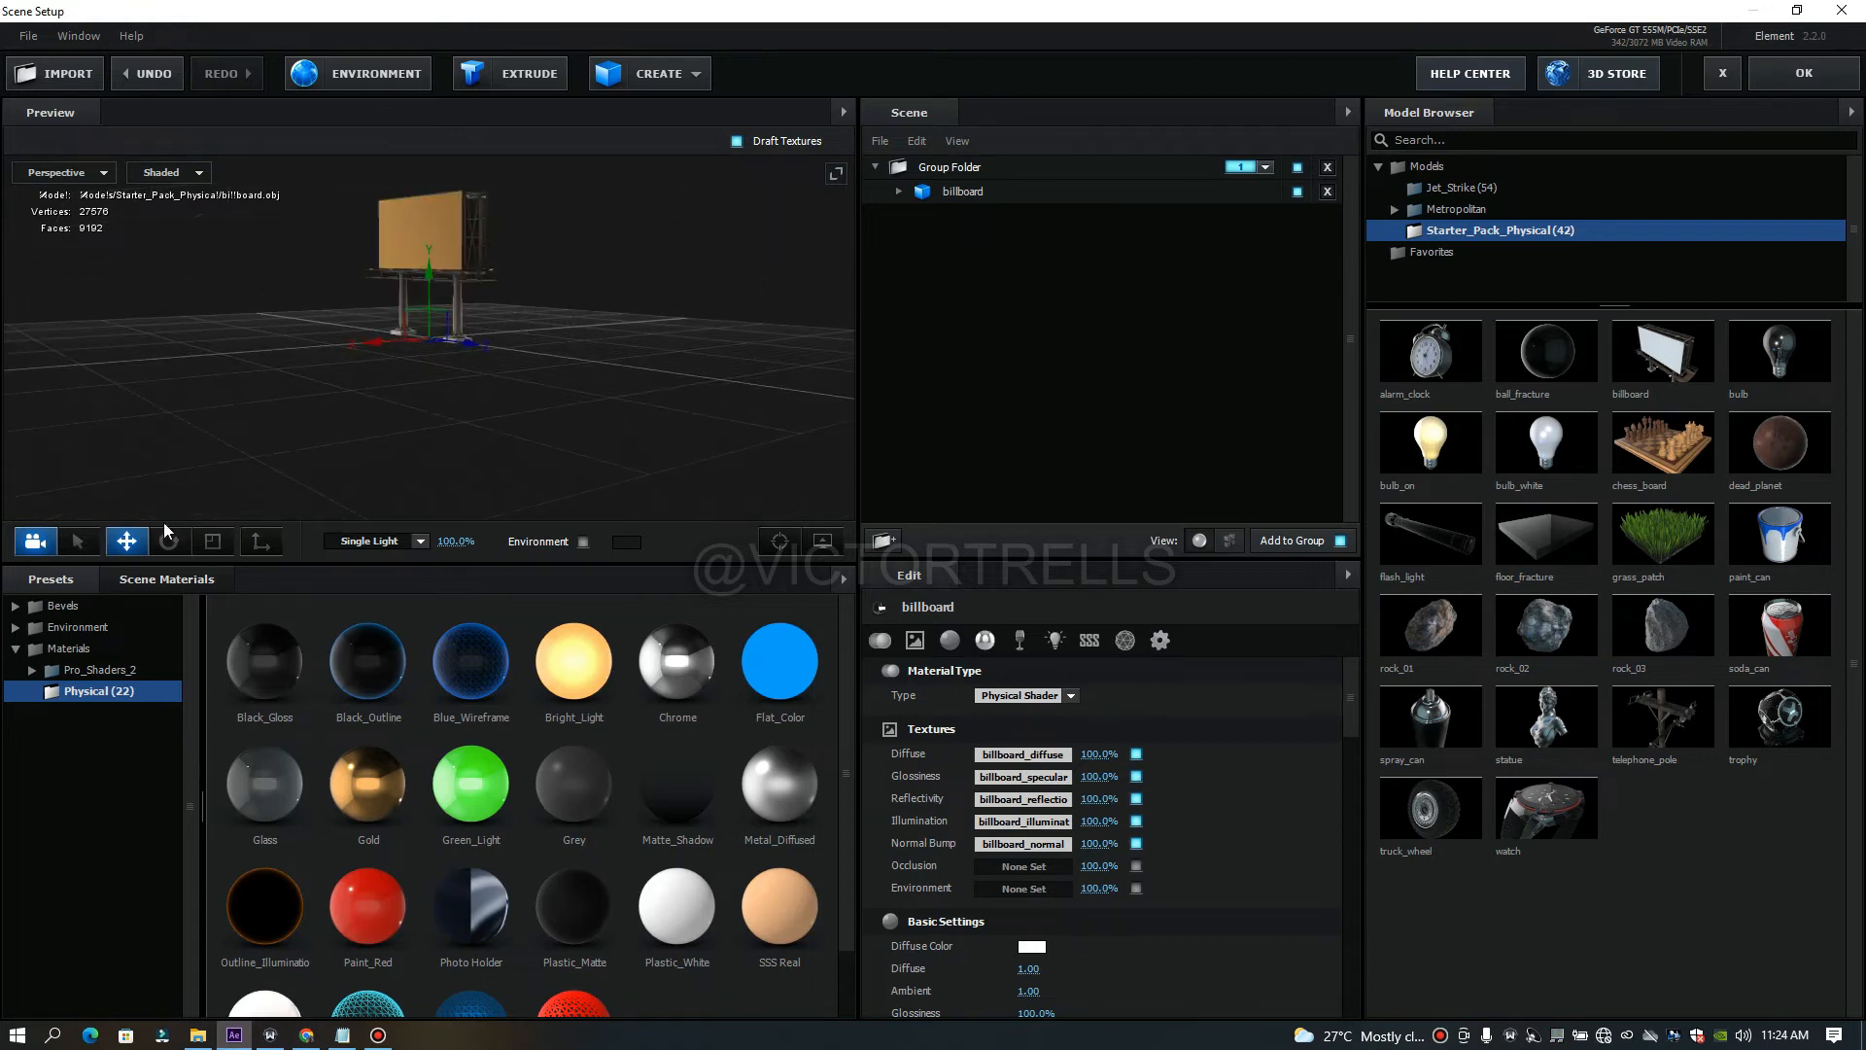
# Apply the Gold scene material to the poster face on the opposite side of the billboard.
pyautogui.click(163, 577)
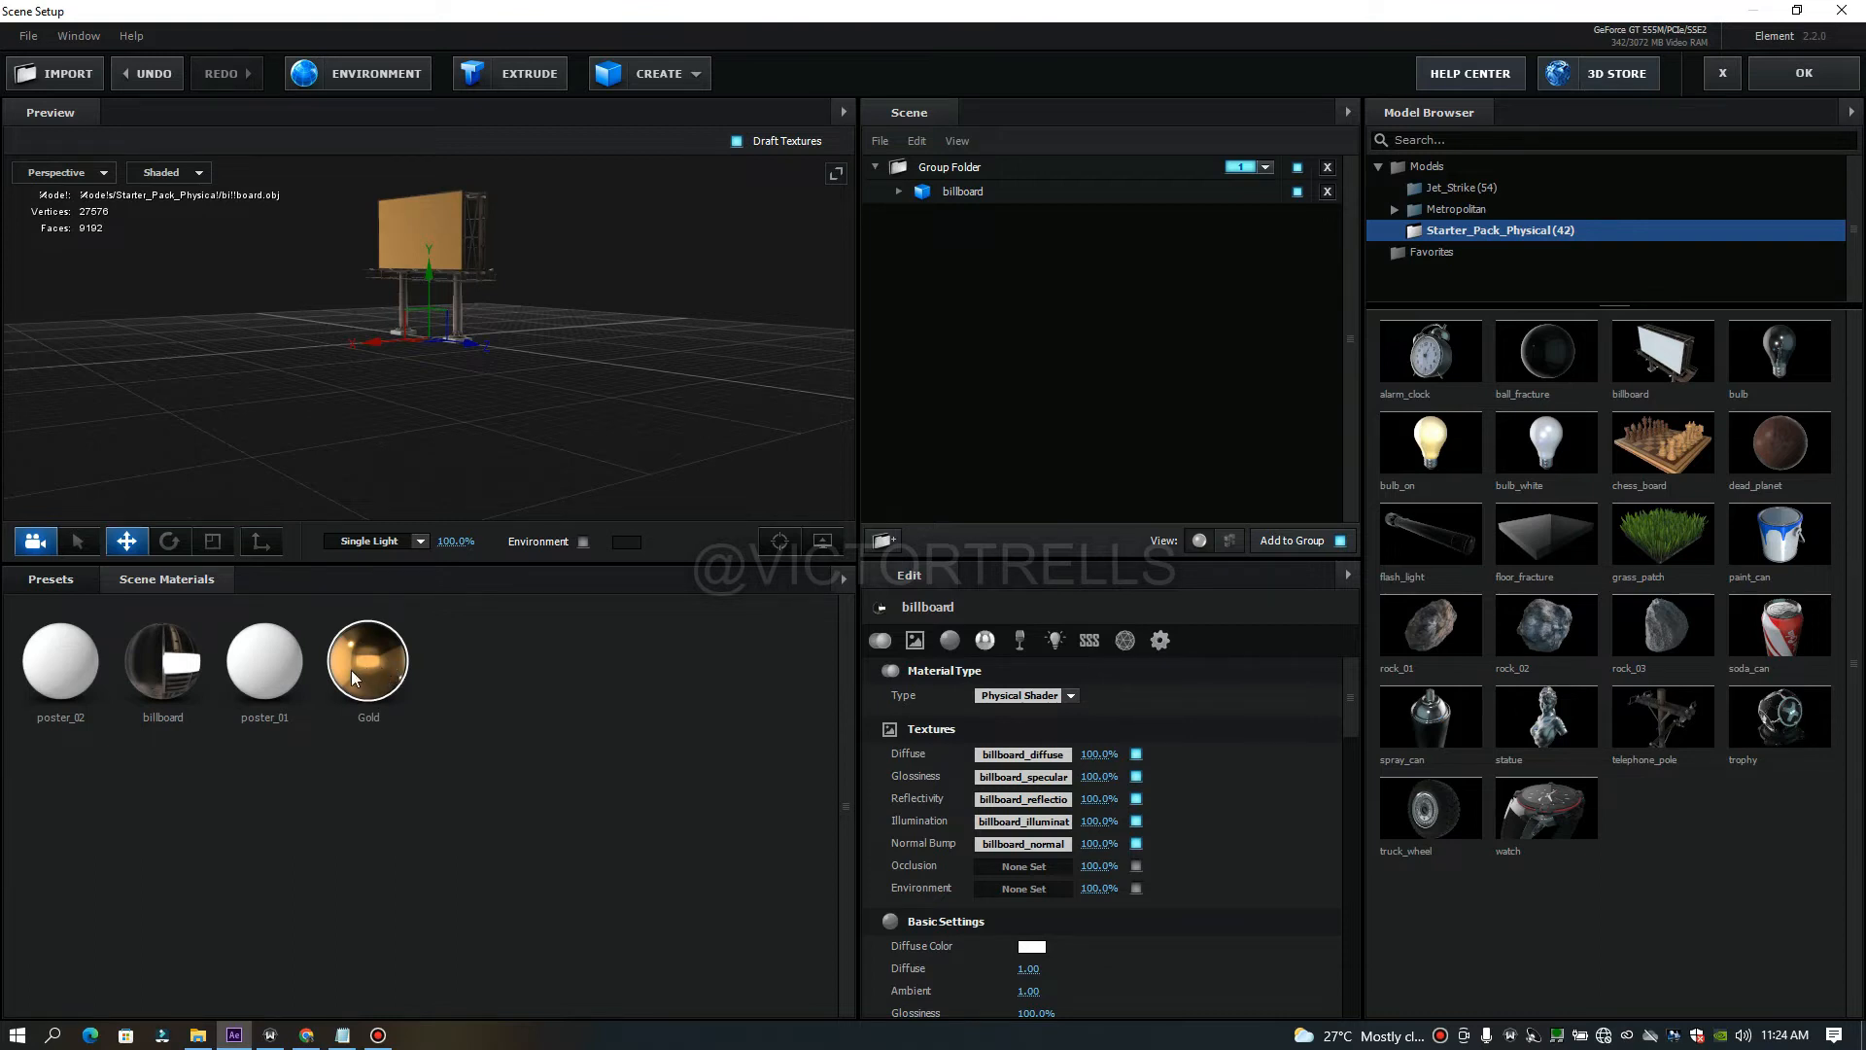
pyautogui.moveTo(636, 350); pyautogui.dragTo(438, 366)
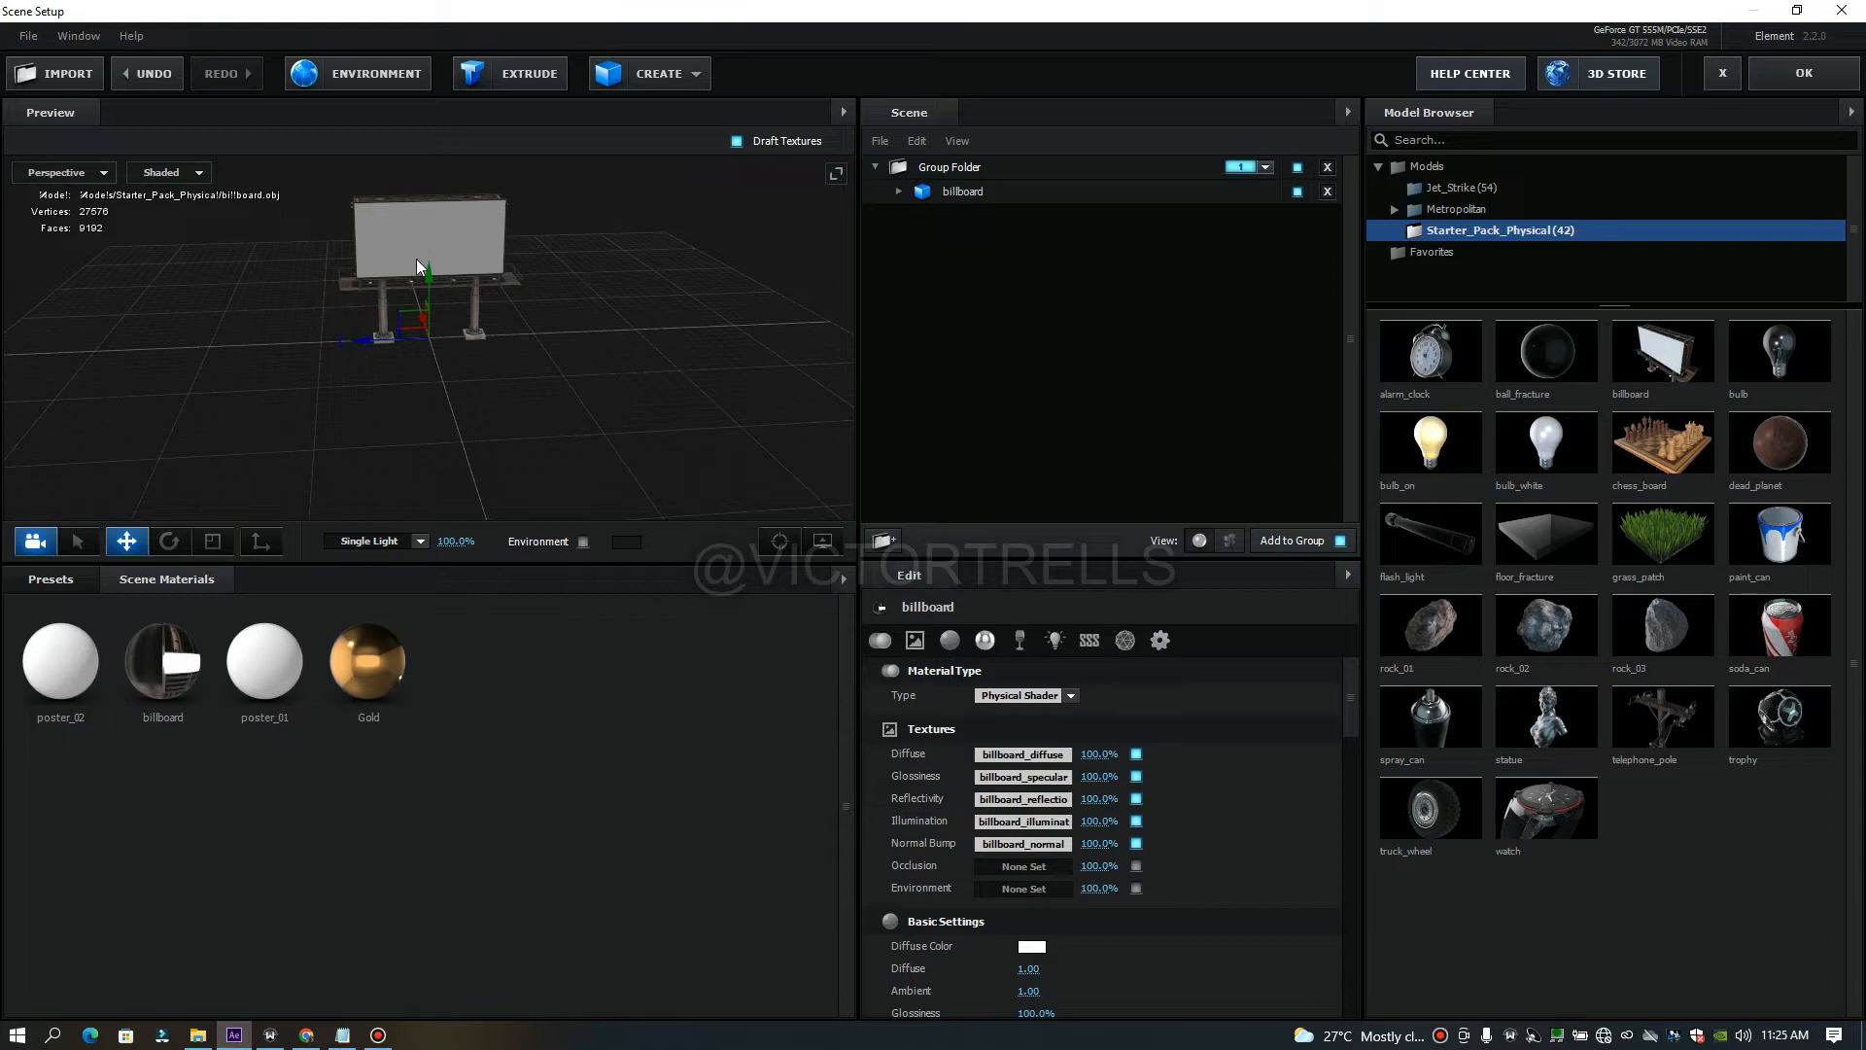
pyautogui.moveTo(365, 633); pyautogui.dragTo(398, 269)
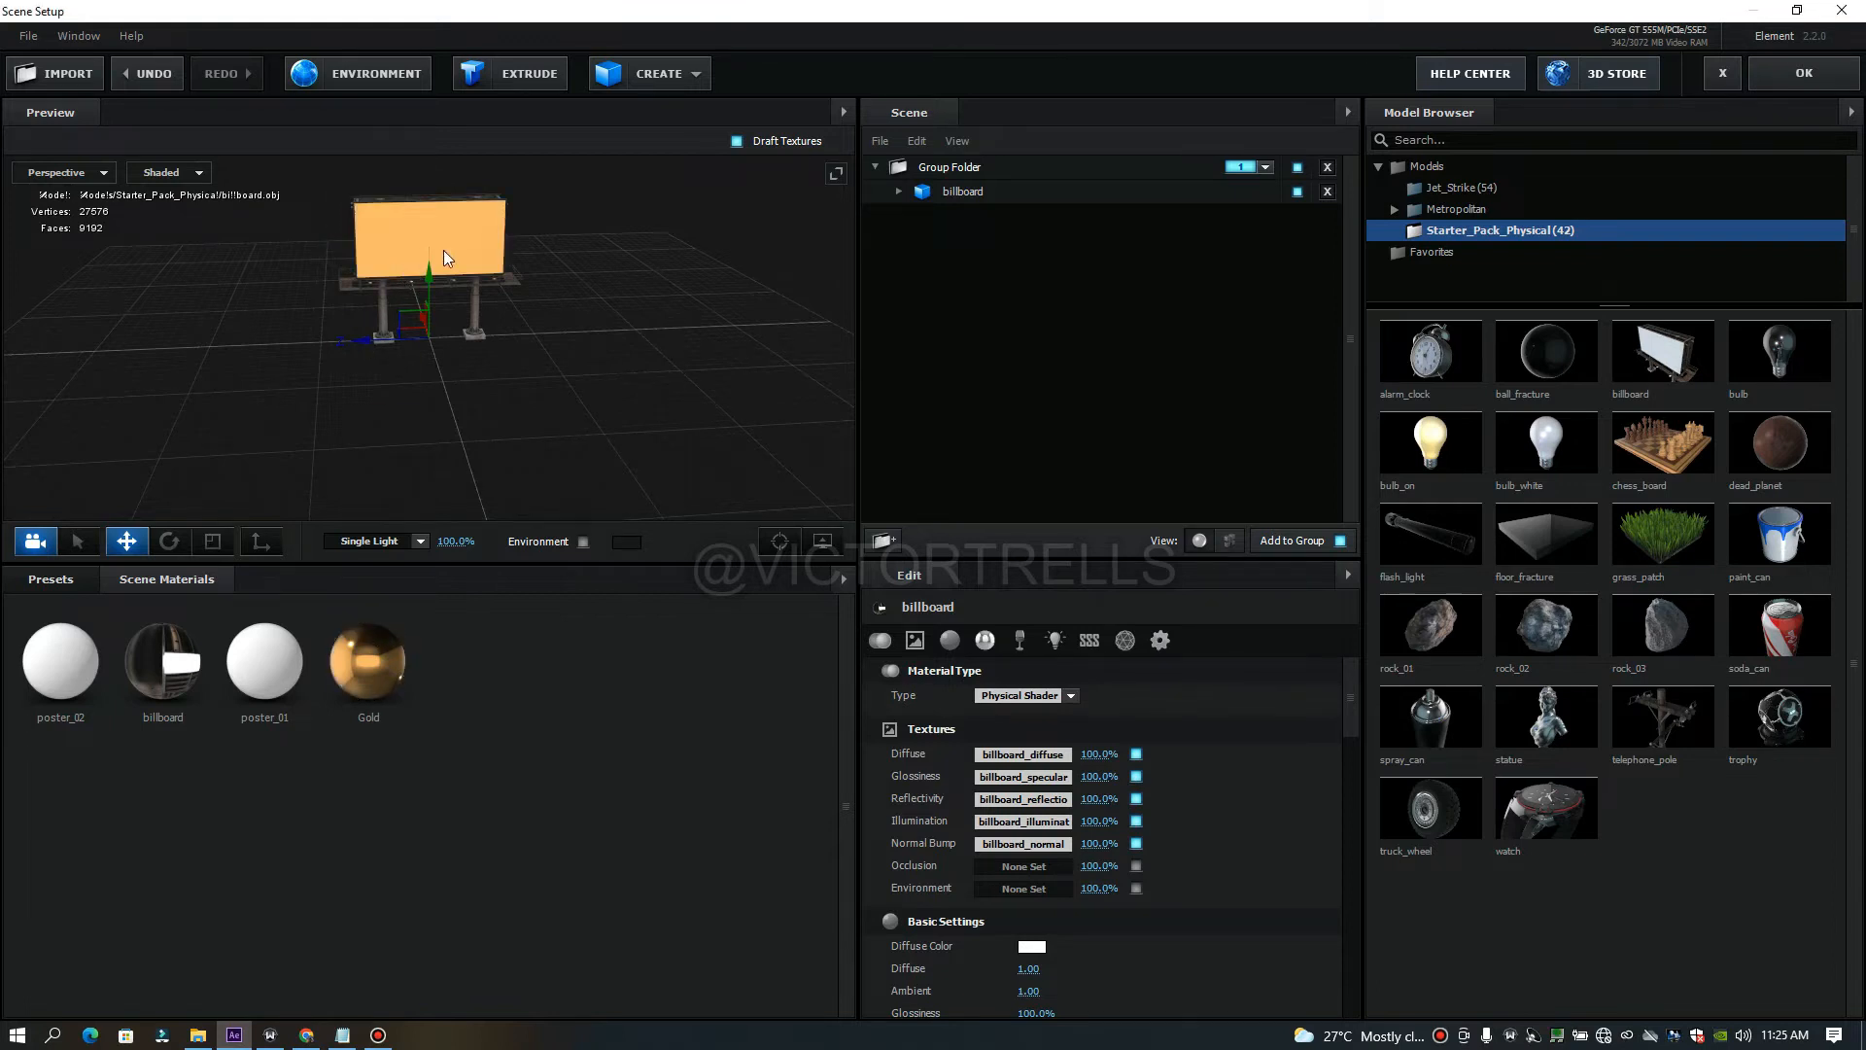
pyautogui.moveTo(616, 387); pyautogui.dragTo(896, 399)
# Try the Gold scene material on the billboard's posts and frame, and undo it.
pyautogui.moveTo(637, 285); pyautogui.dragTo(493, 321)
pyautogui.scroll(5, 404, 397)
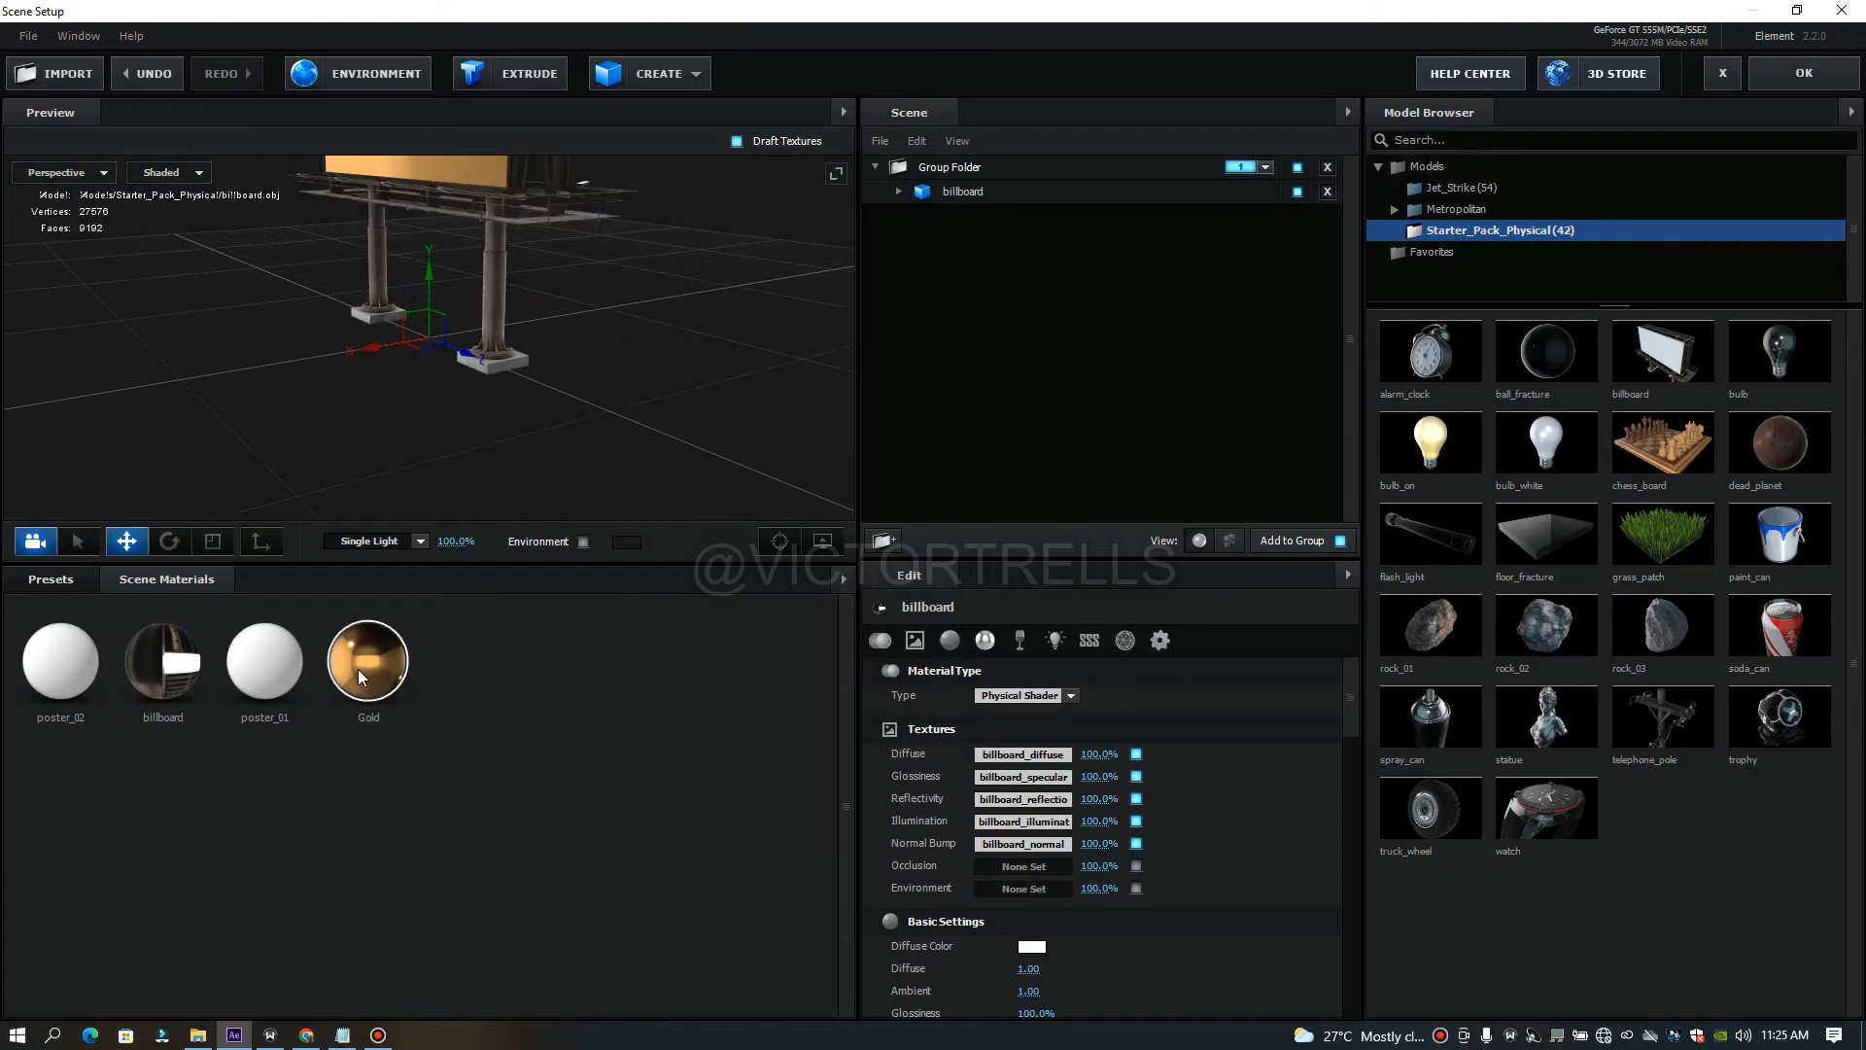
pyautogui.moveTo(358, 669); pyautogui.dragTo(494, 276)
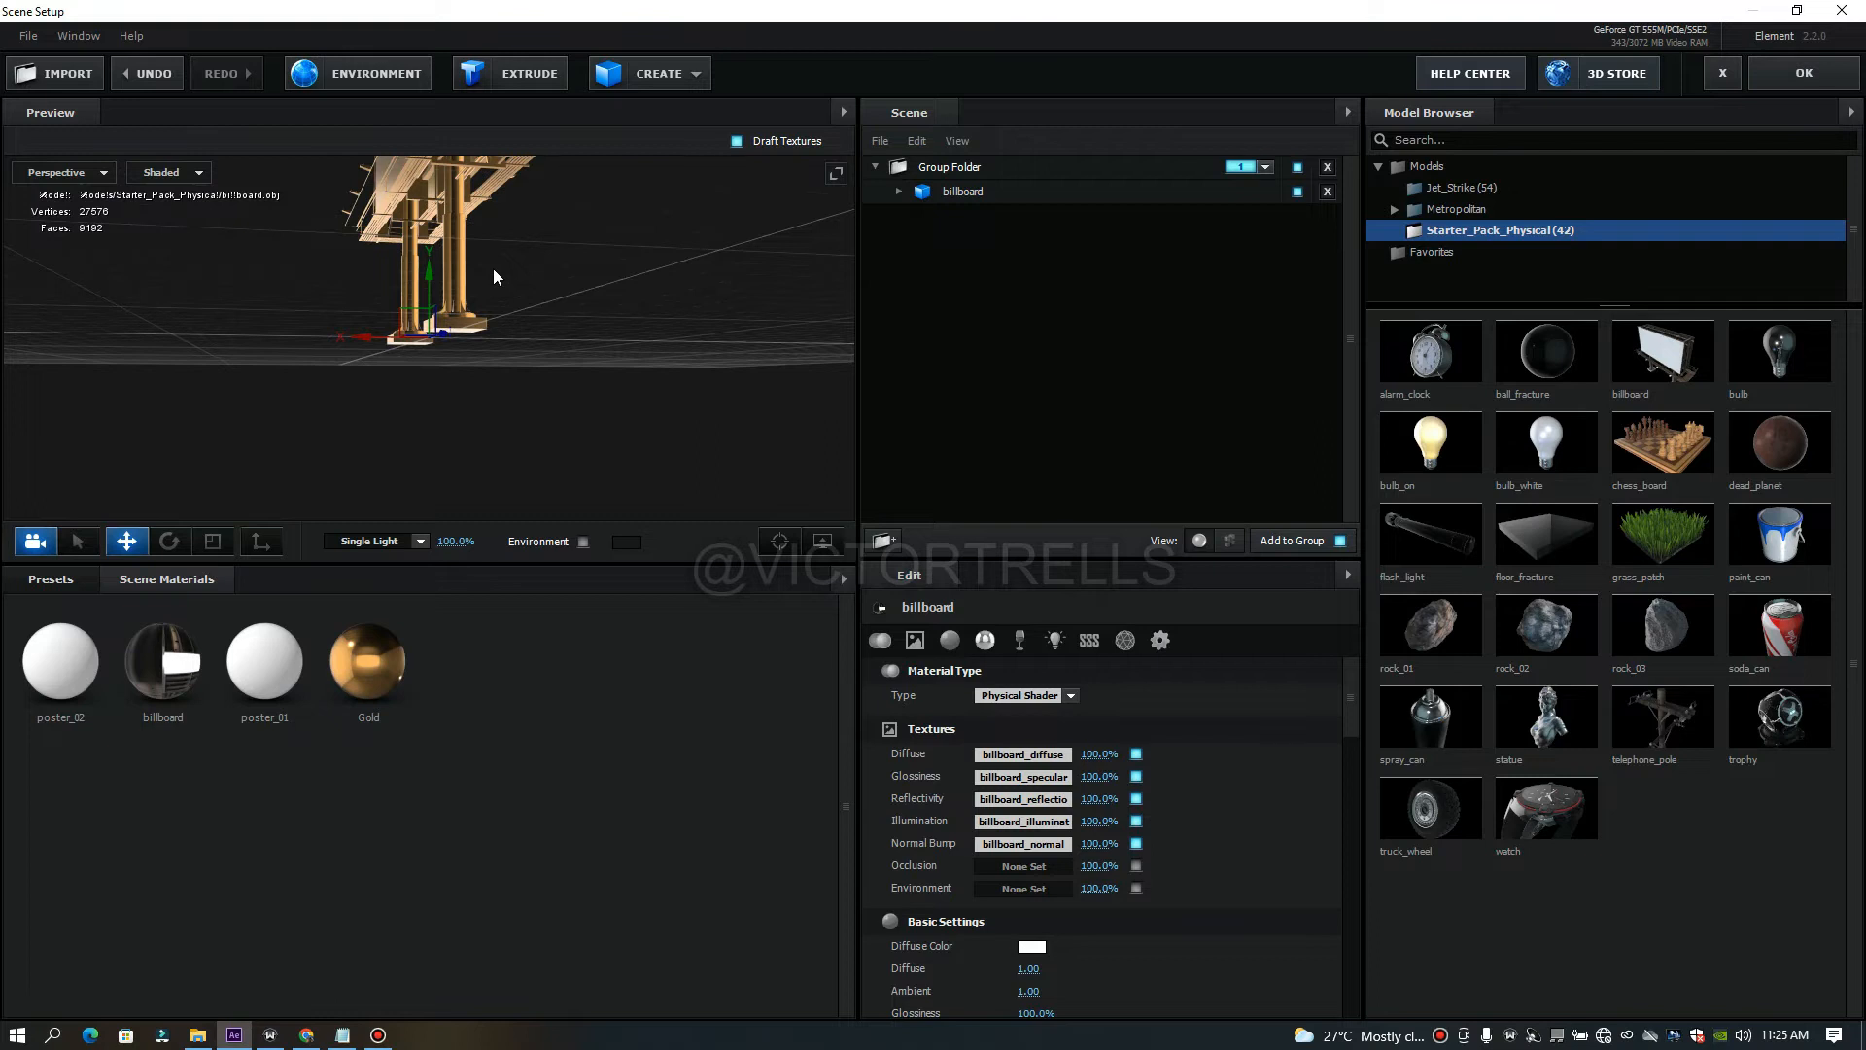
pyautogui.hotkey('ctrl', 'z')
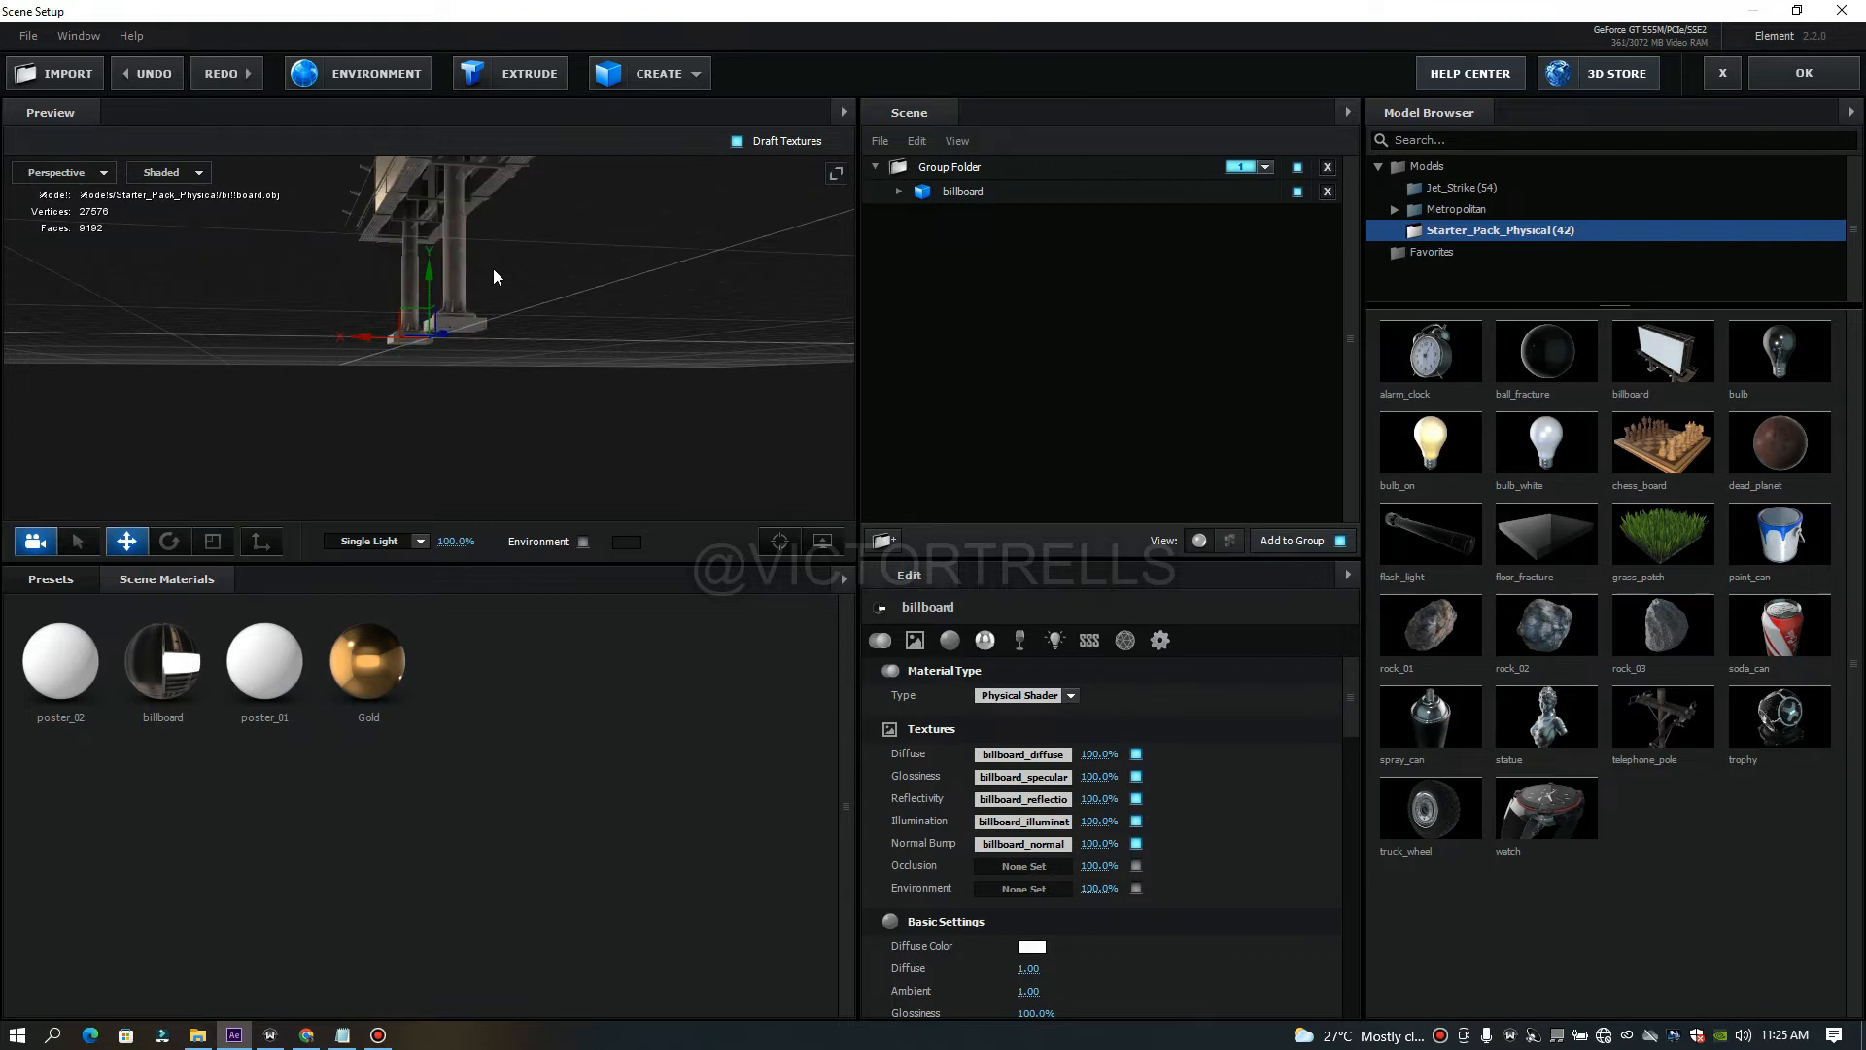
# Browse the remaining Physical material presets and examine the billboard from above and from below.
pyautogui.click(62, 581)
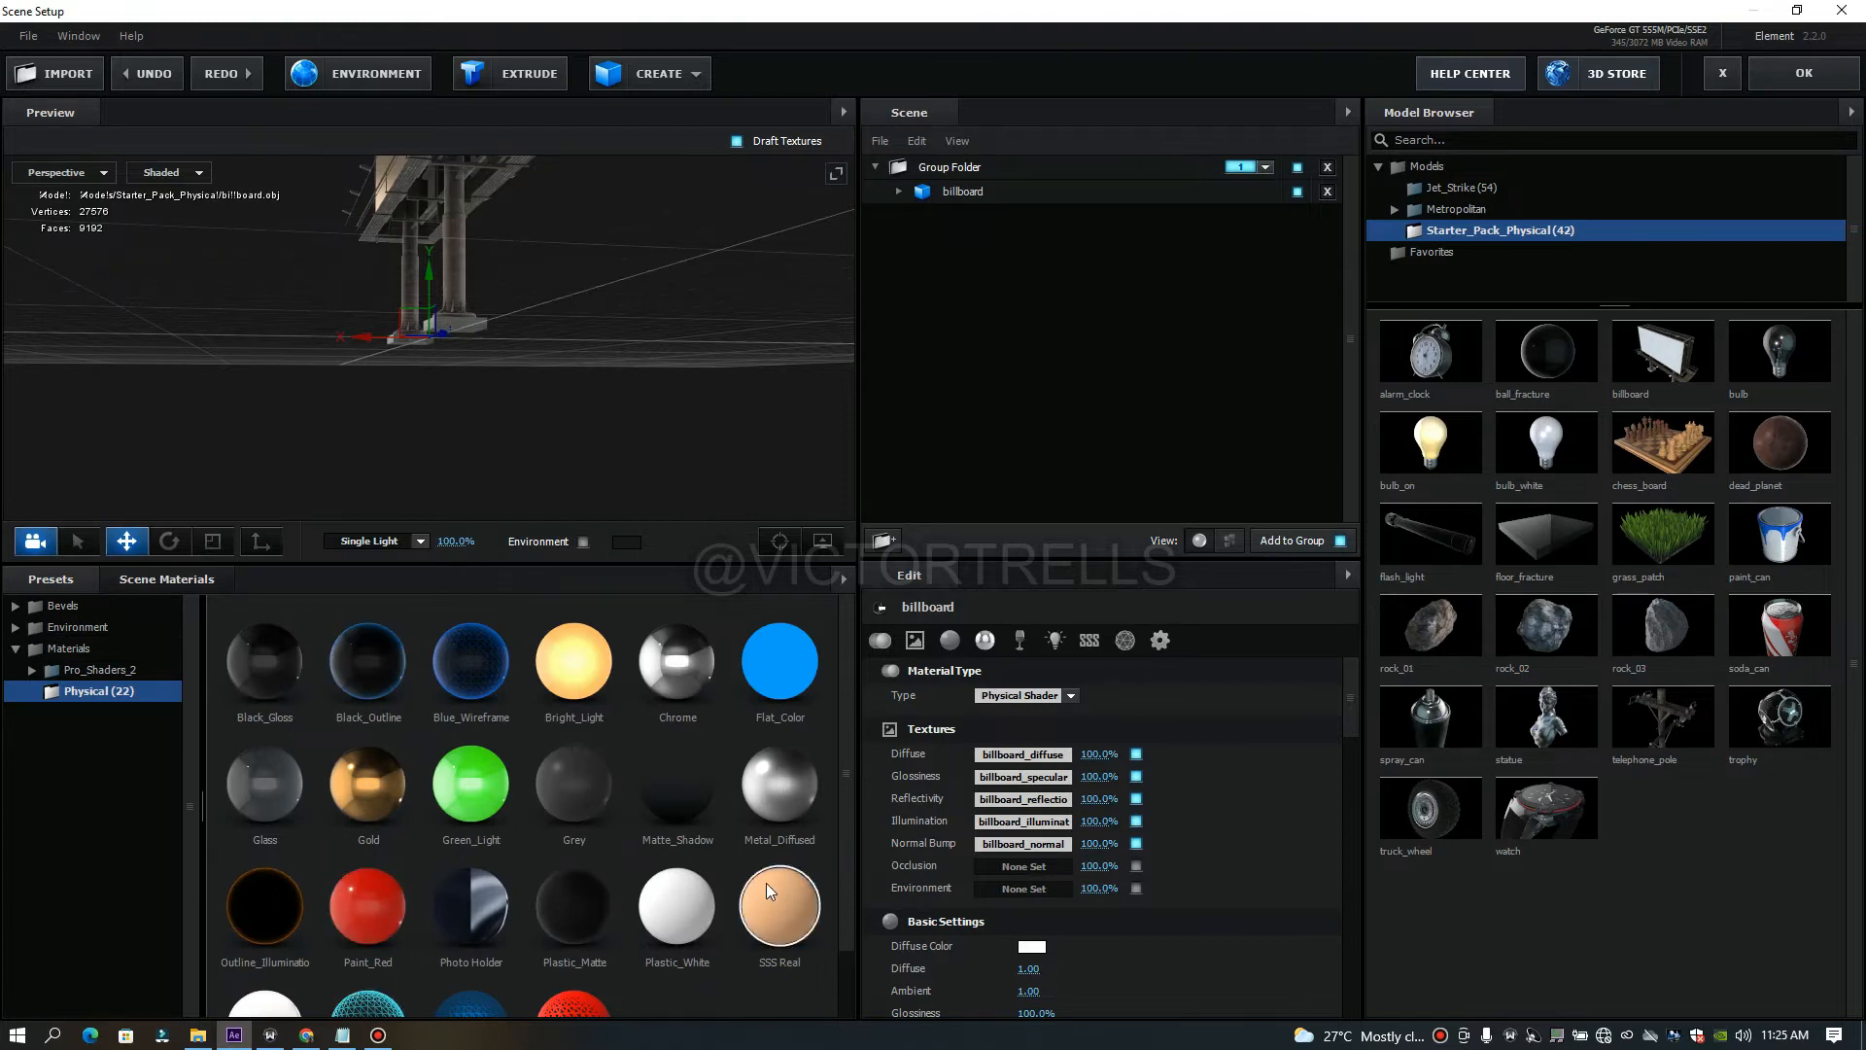
pyautogui.moveTo(843, 830); pyautogui.dragTo(848, 960)
pyautogui.moveTo(591, 318); pyautogui.dragTo(766, 419)
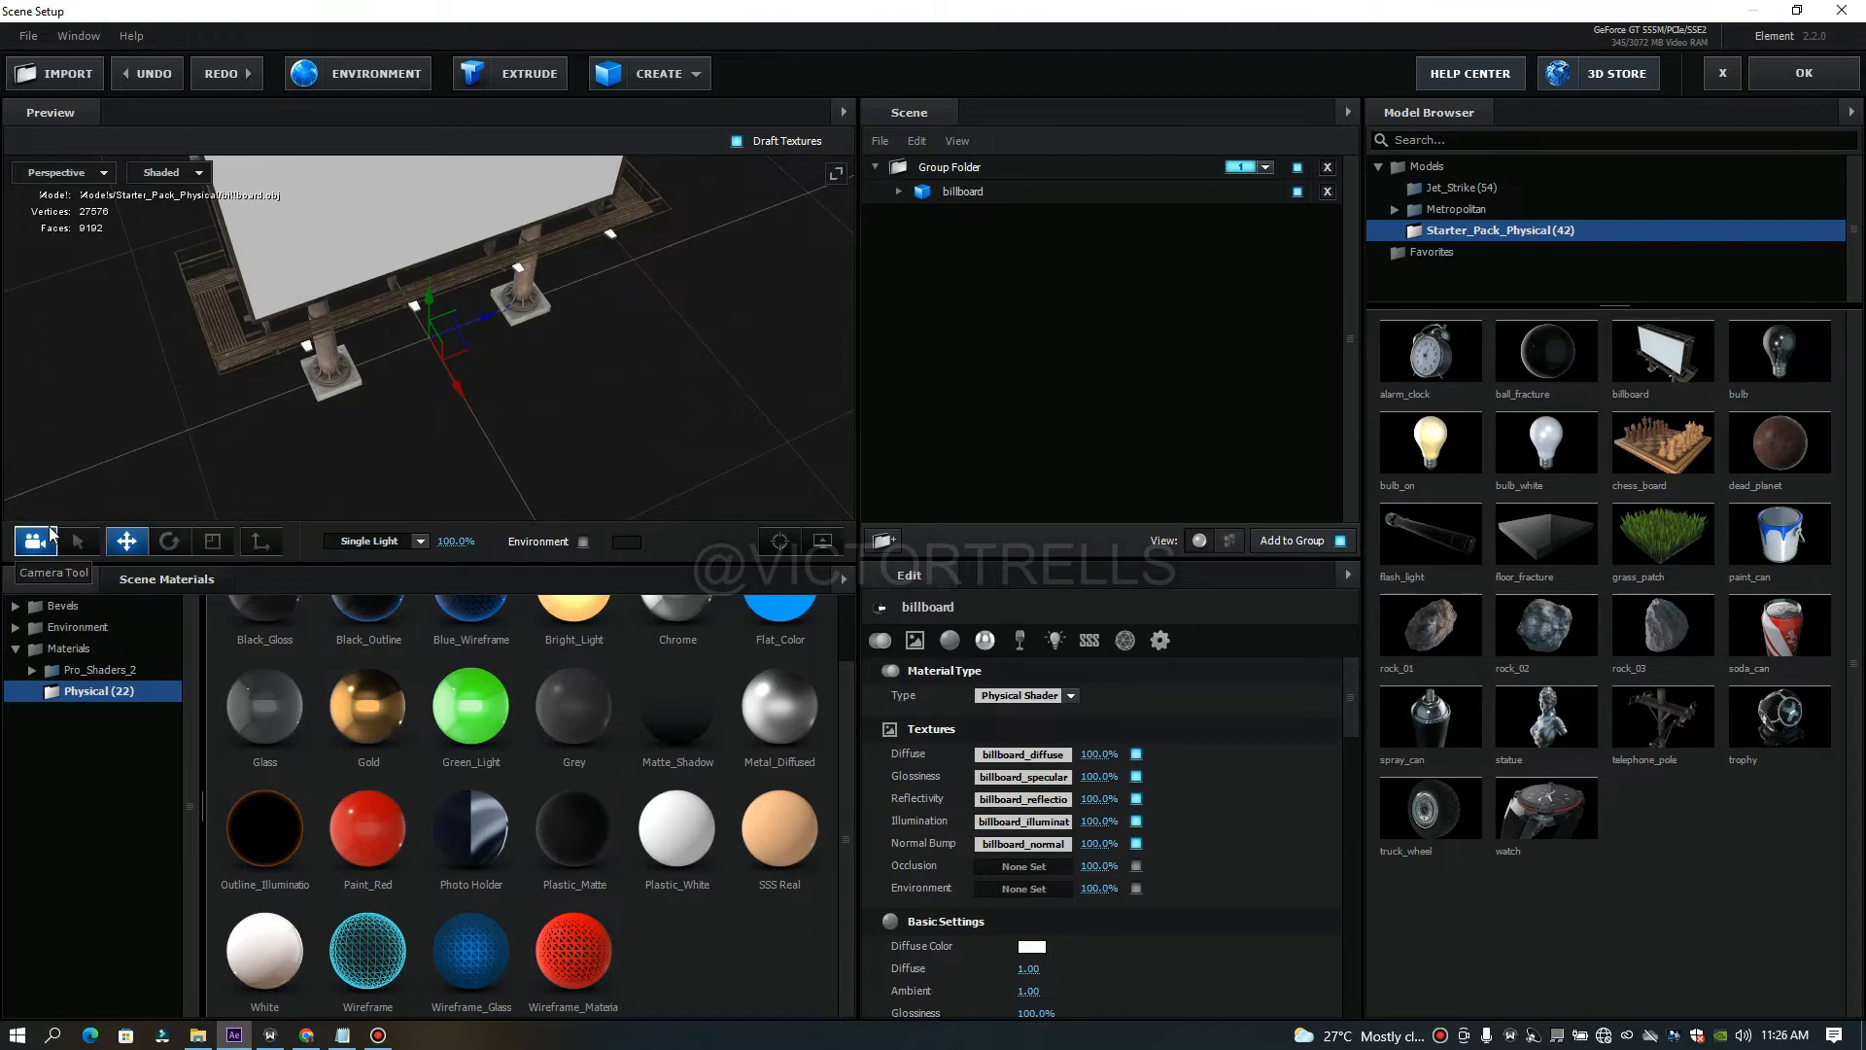
pyautogui.moveTo(439, 387); pyautogui.dragTo(688, 478)
pyautogui.click(782, 542)
pyautogui.moveTo(664, 407); pyautogui.dragTo(201, 371)
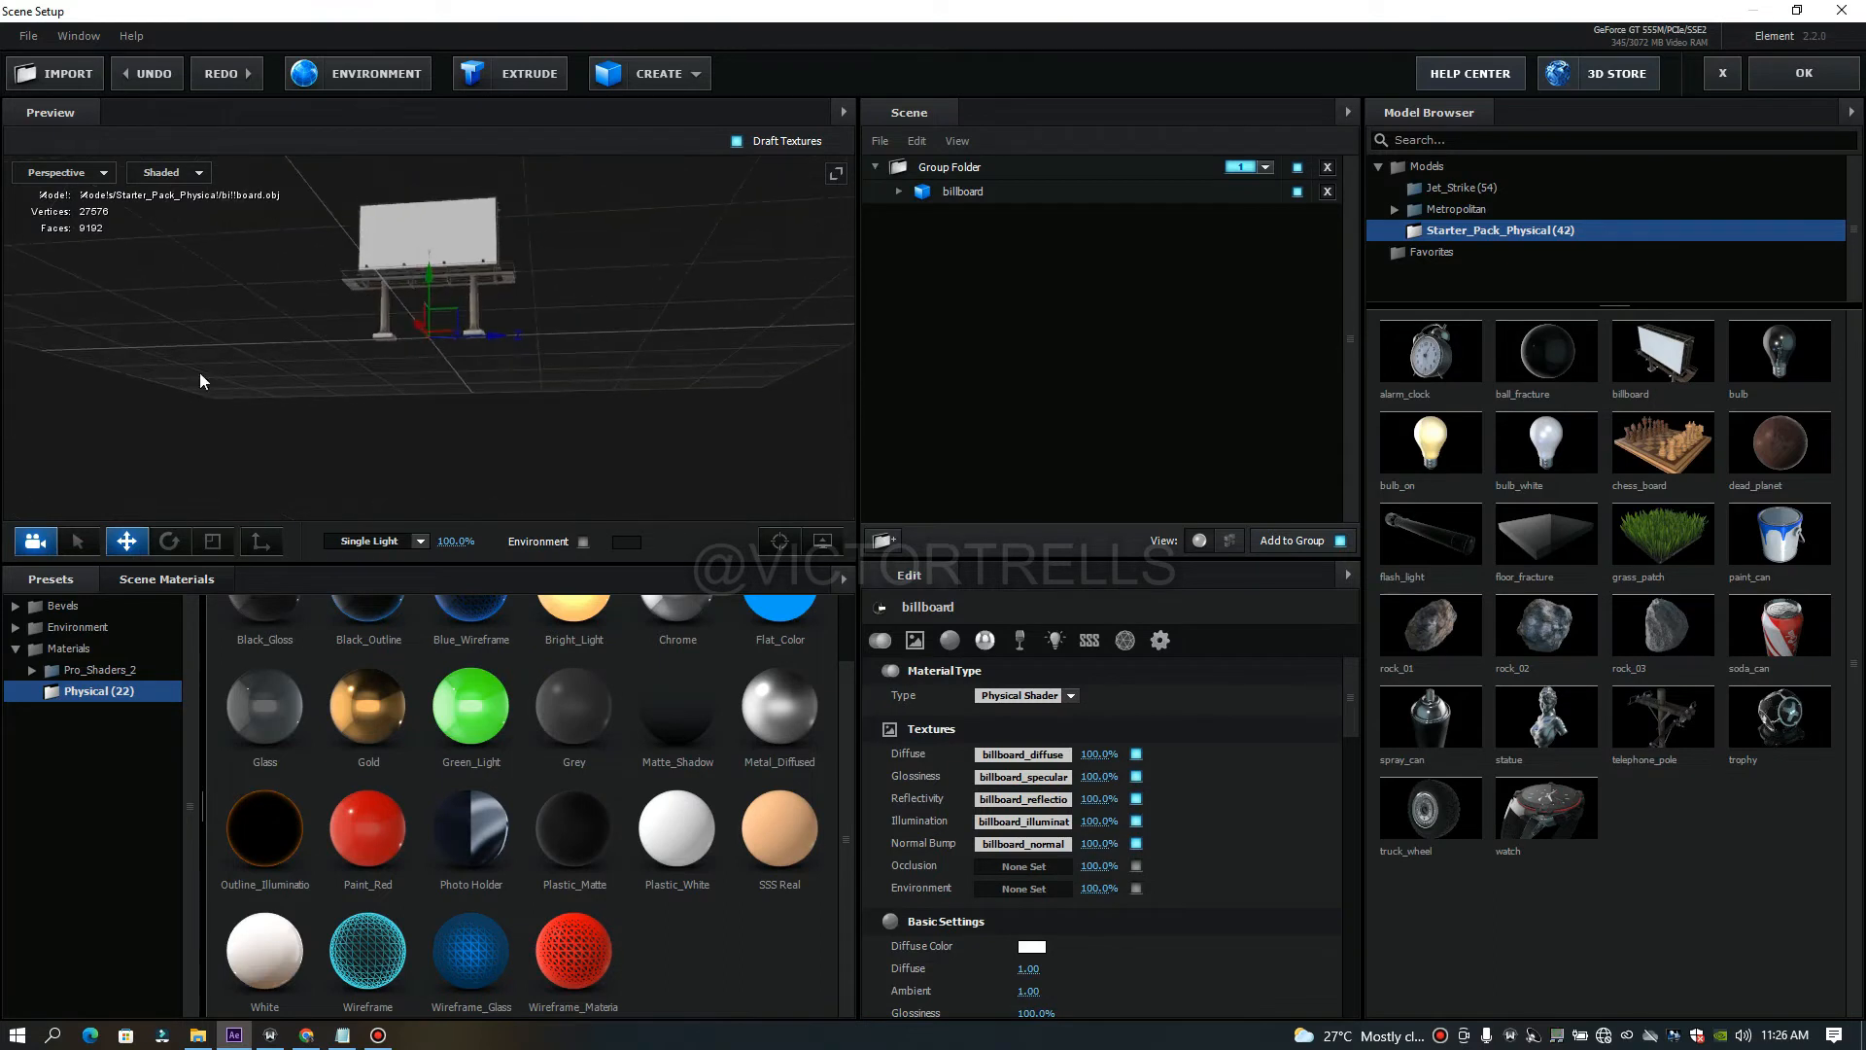
# Select the billboard model in the preview with the selection tool, and switch back to the camera and move tools.
pyautogui.click(79, 548)
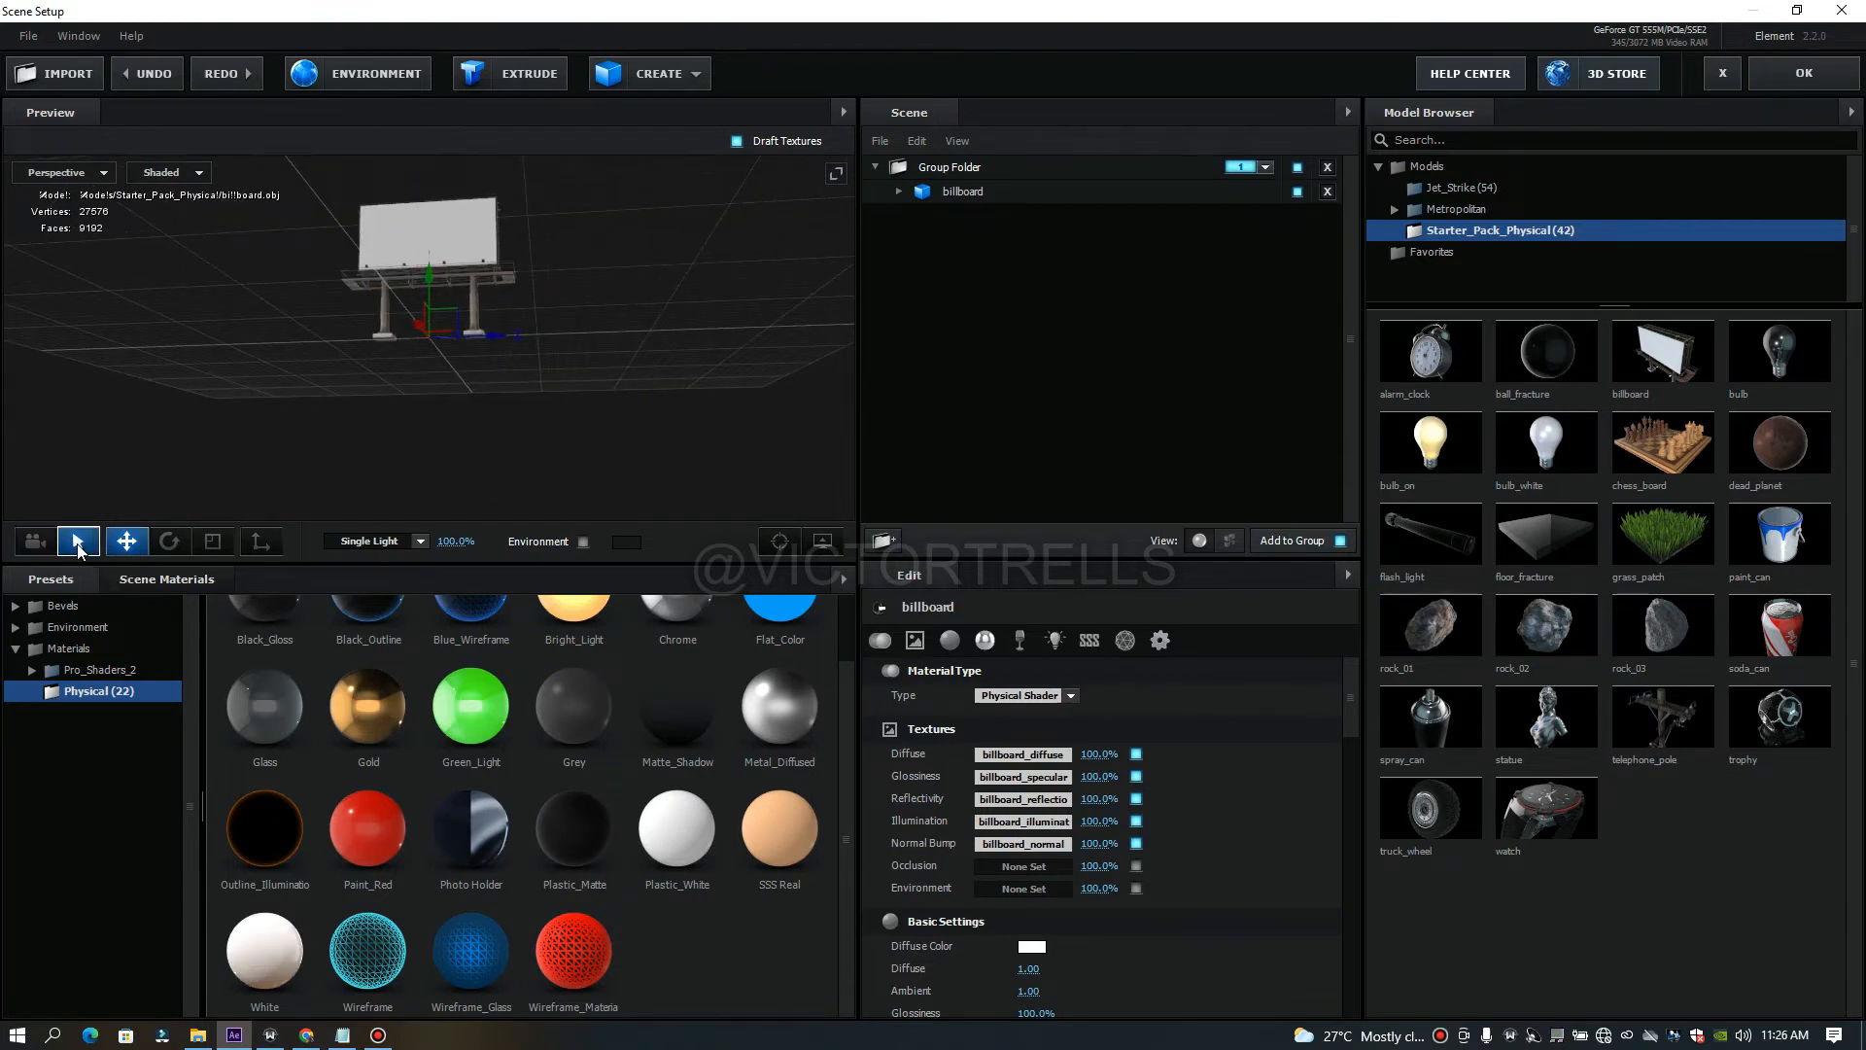
pyautogui.click(561, 361)
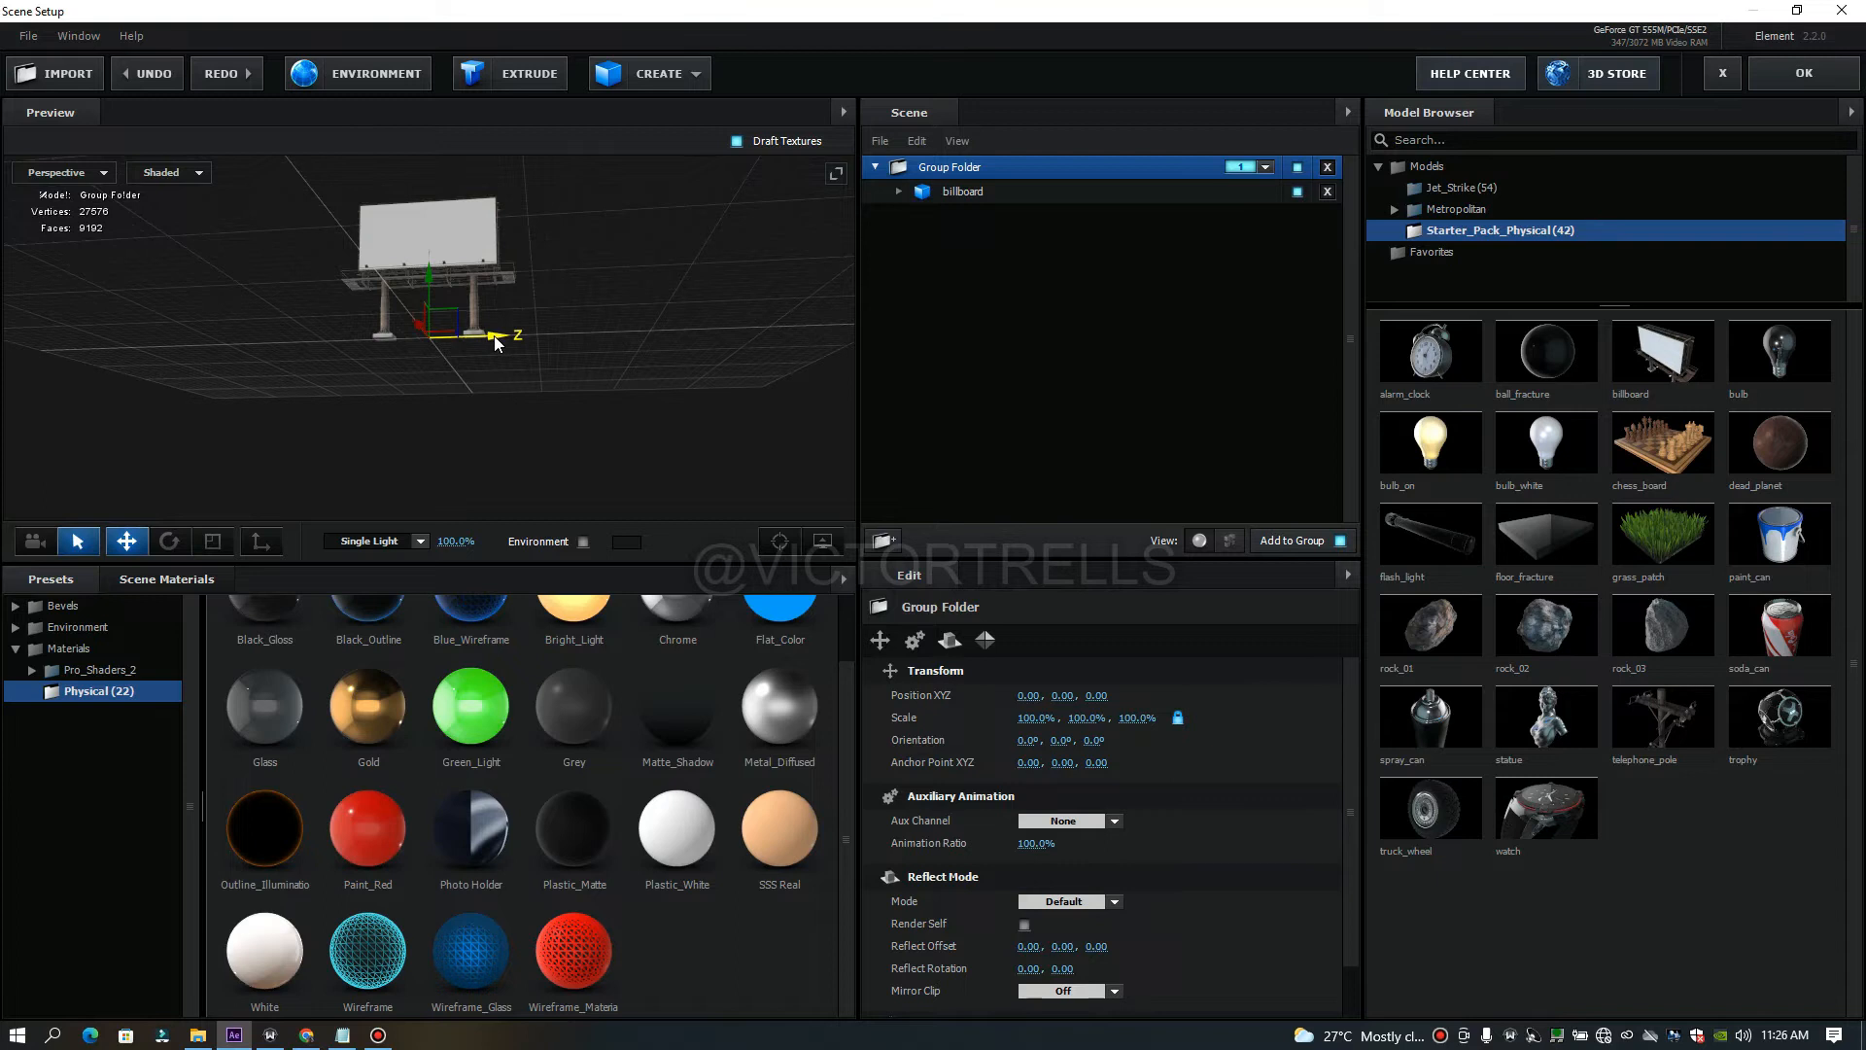
pyautogui.click(119, 544)
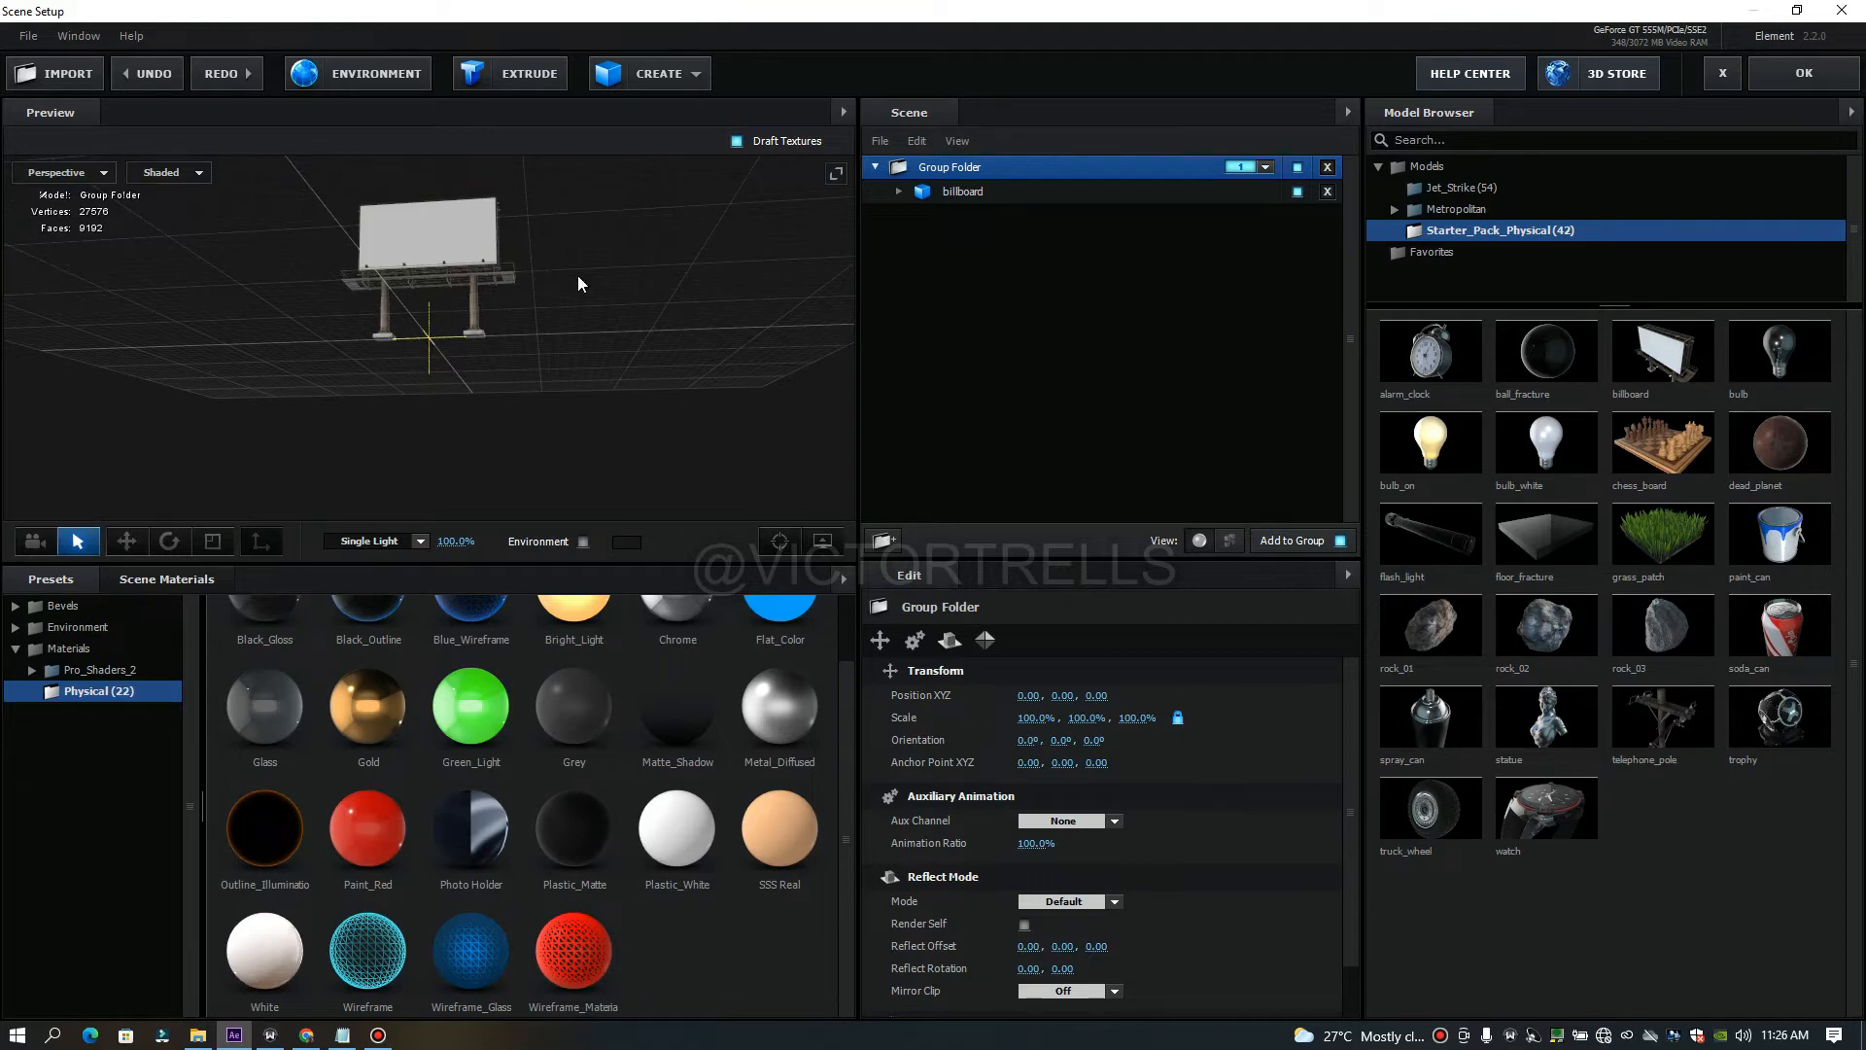
pyautogui.click(423, 251)
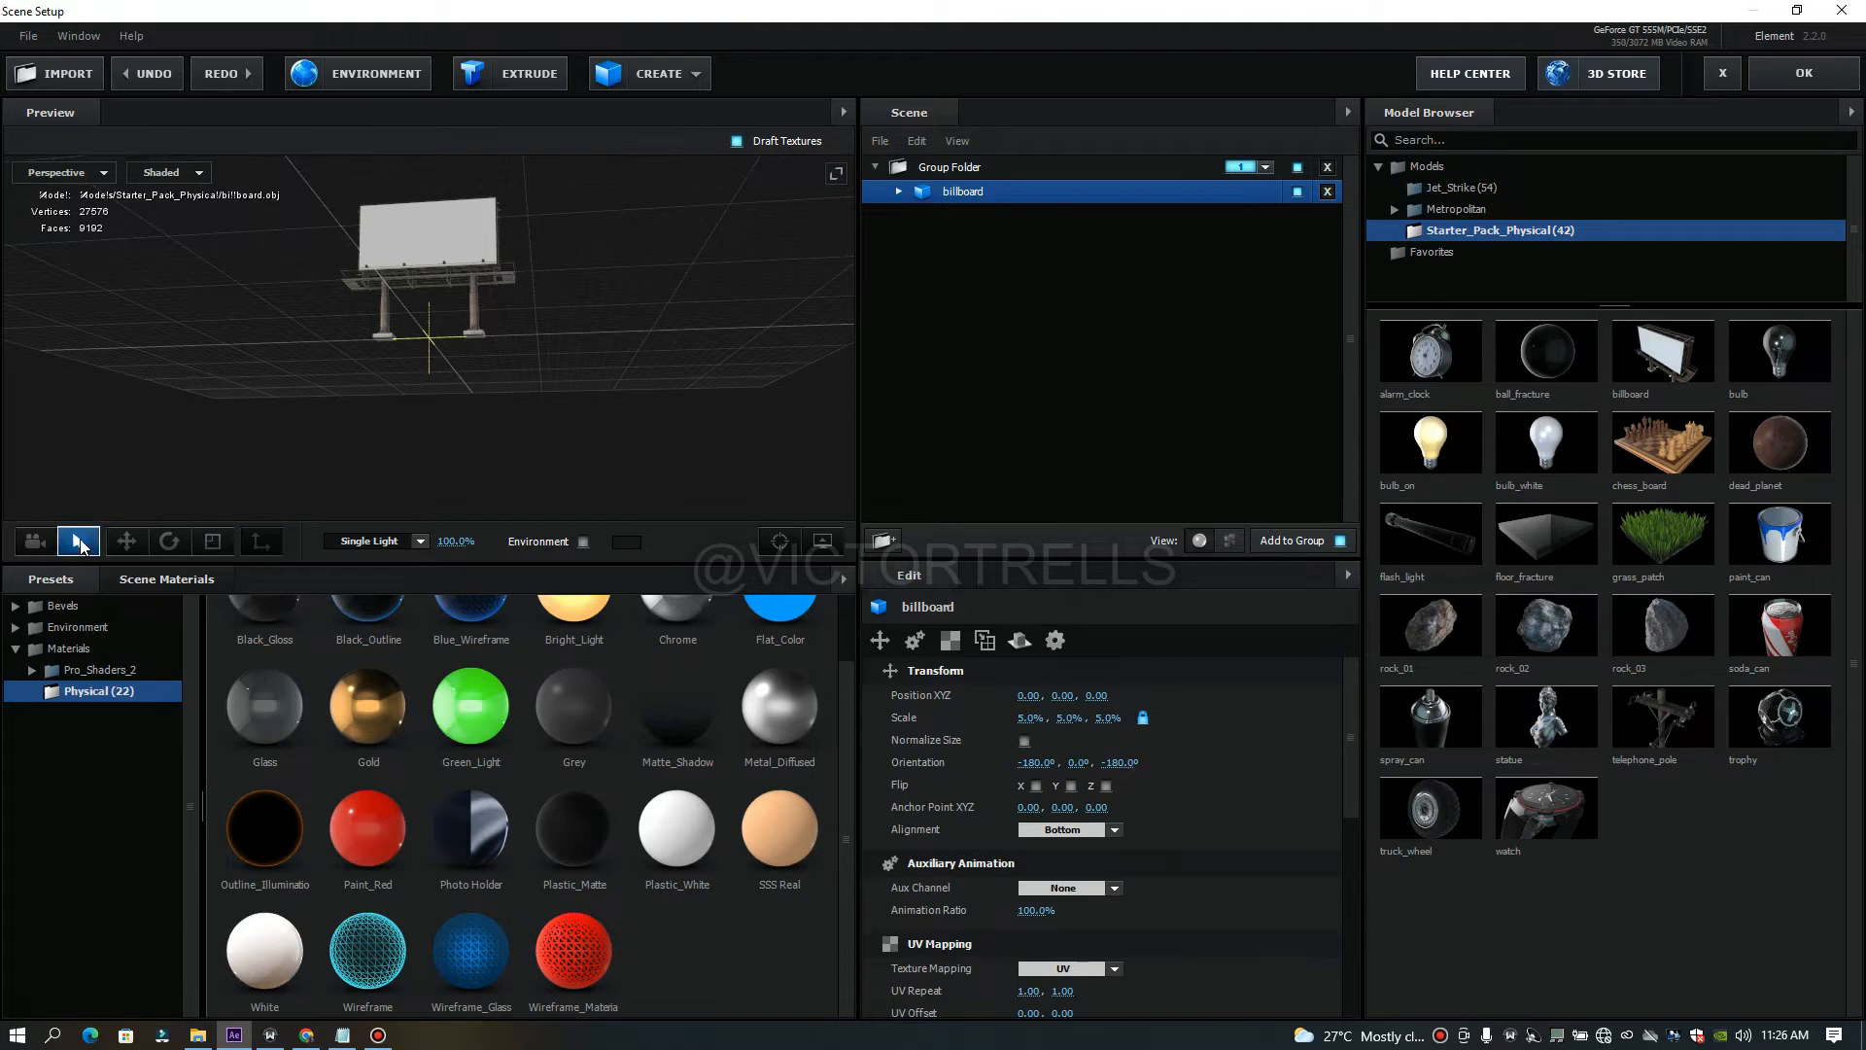
pyautogui.click(36, 541)
pyautogui.click(128, 541)
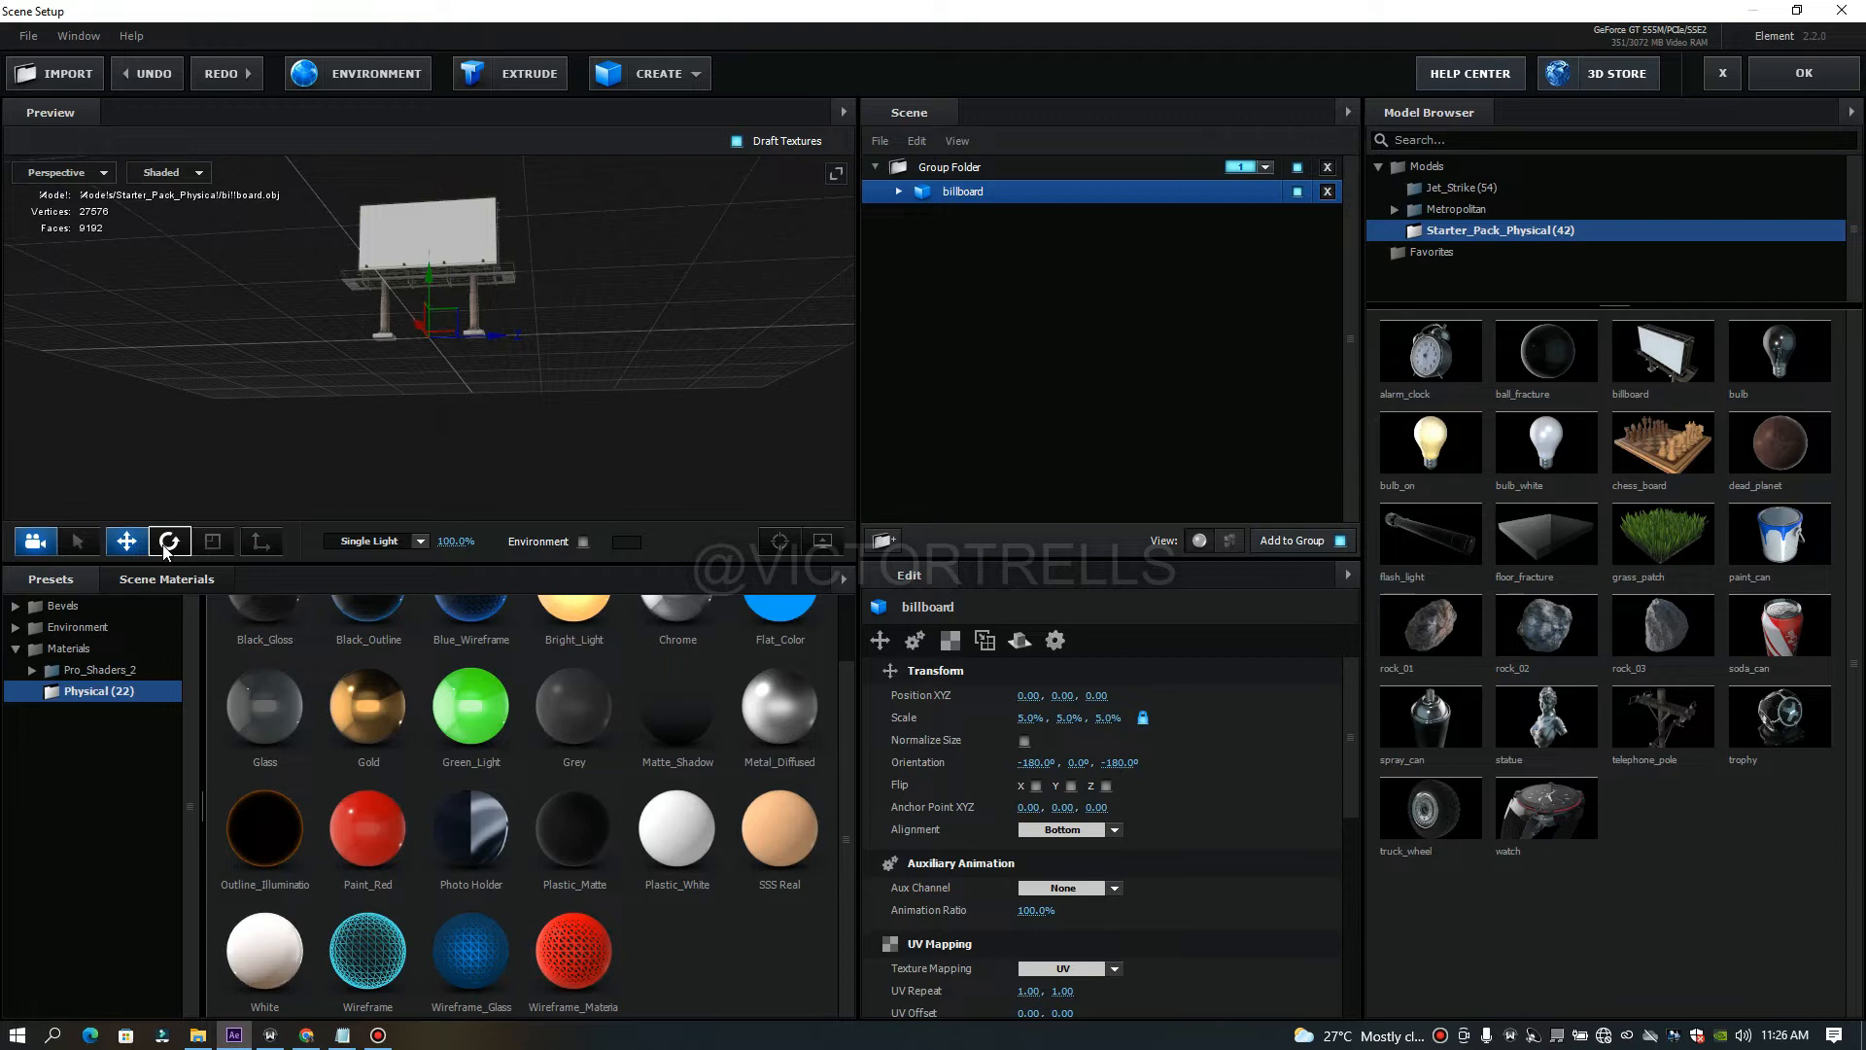
# Try rotating the billboard model with the rotate gizmo, and undo the rotation.
pyautogui.click(166, 546)
pyautogui.moveTo(421, 284); pyautogui.dragTo(286, 311)
pyautogui.hotkey('ctrl', 'z')
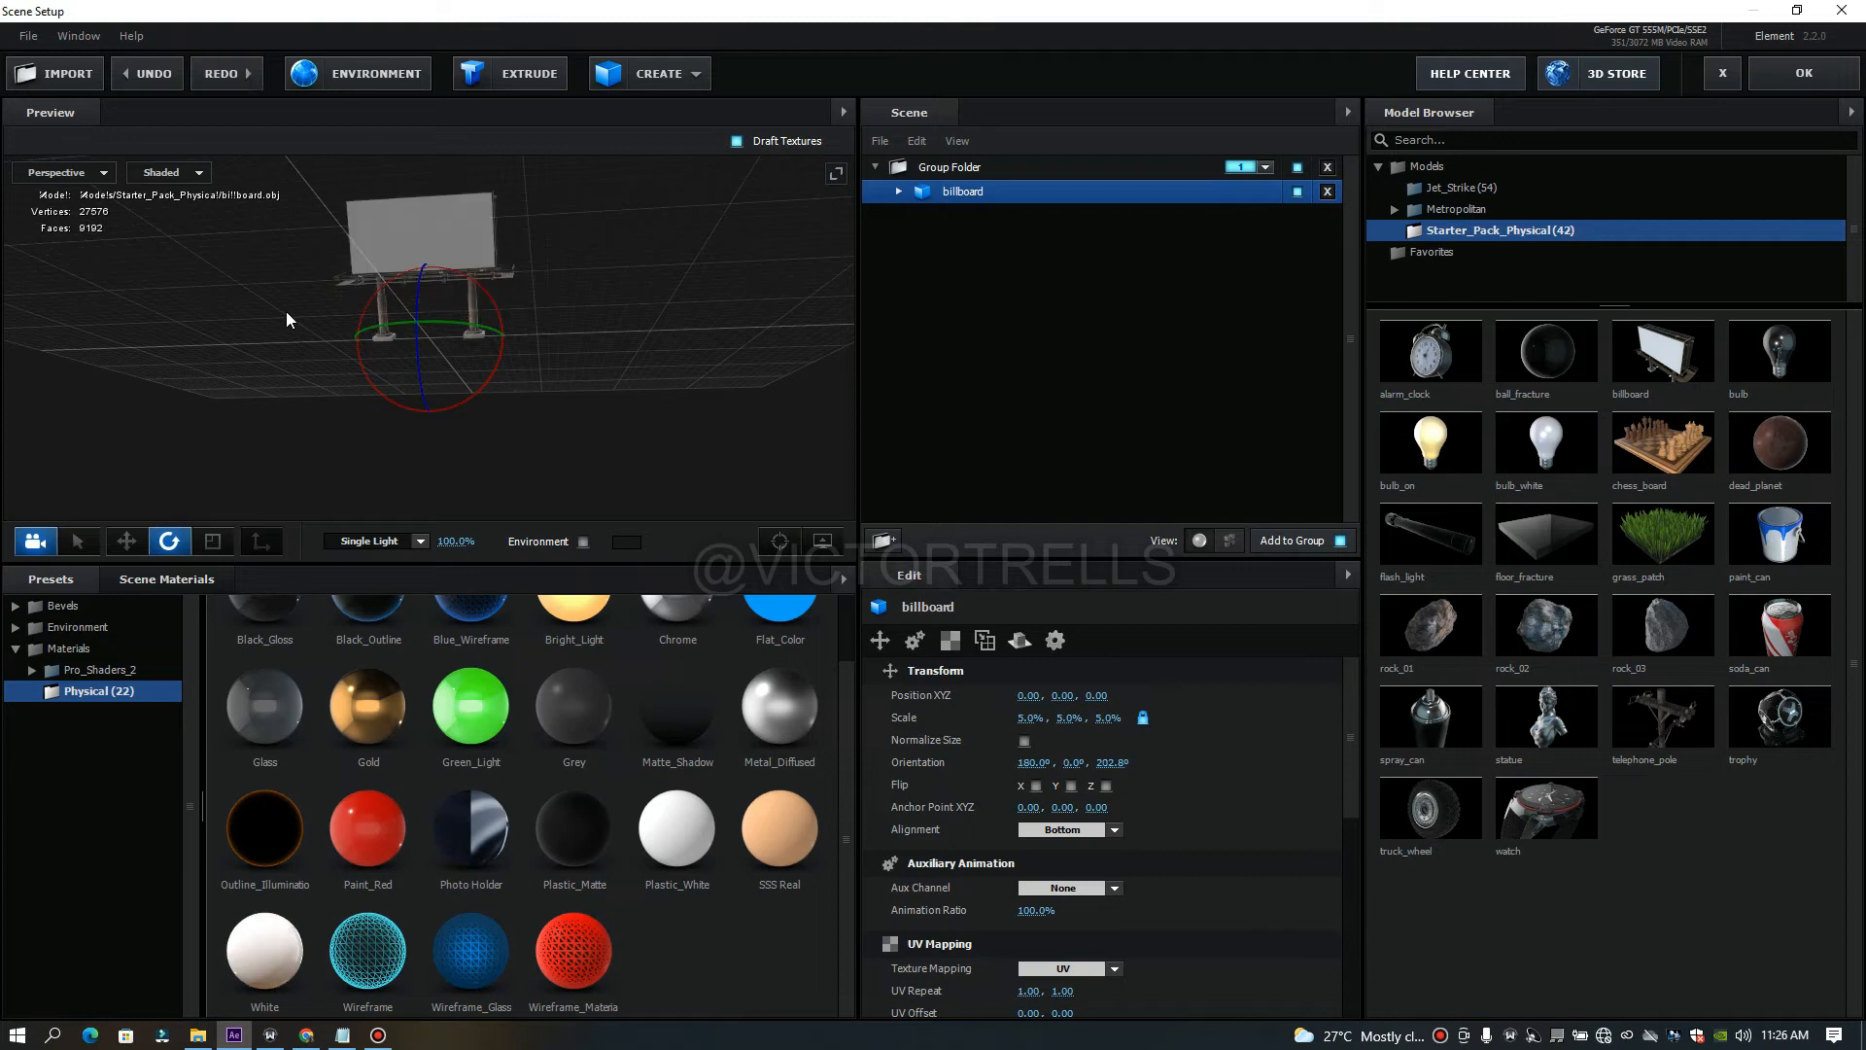
pyautogui.hotkey('ctrl', 'z')
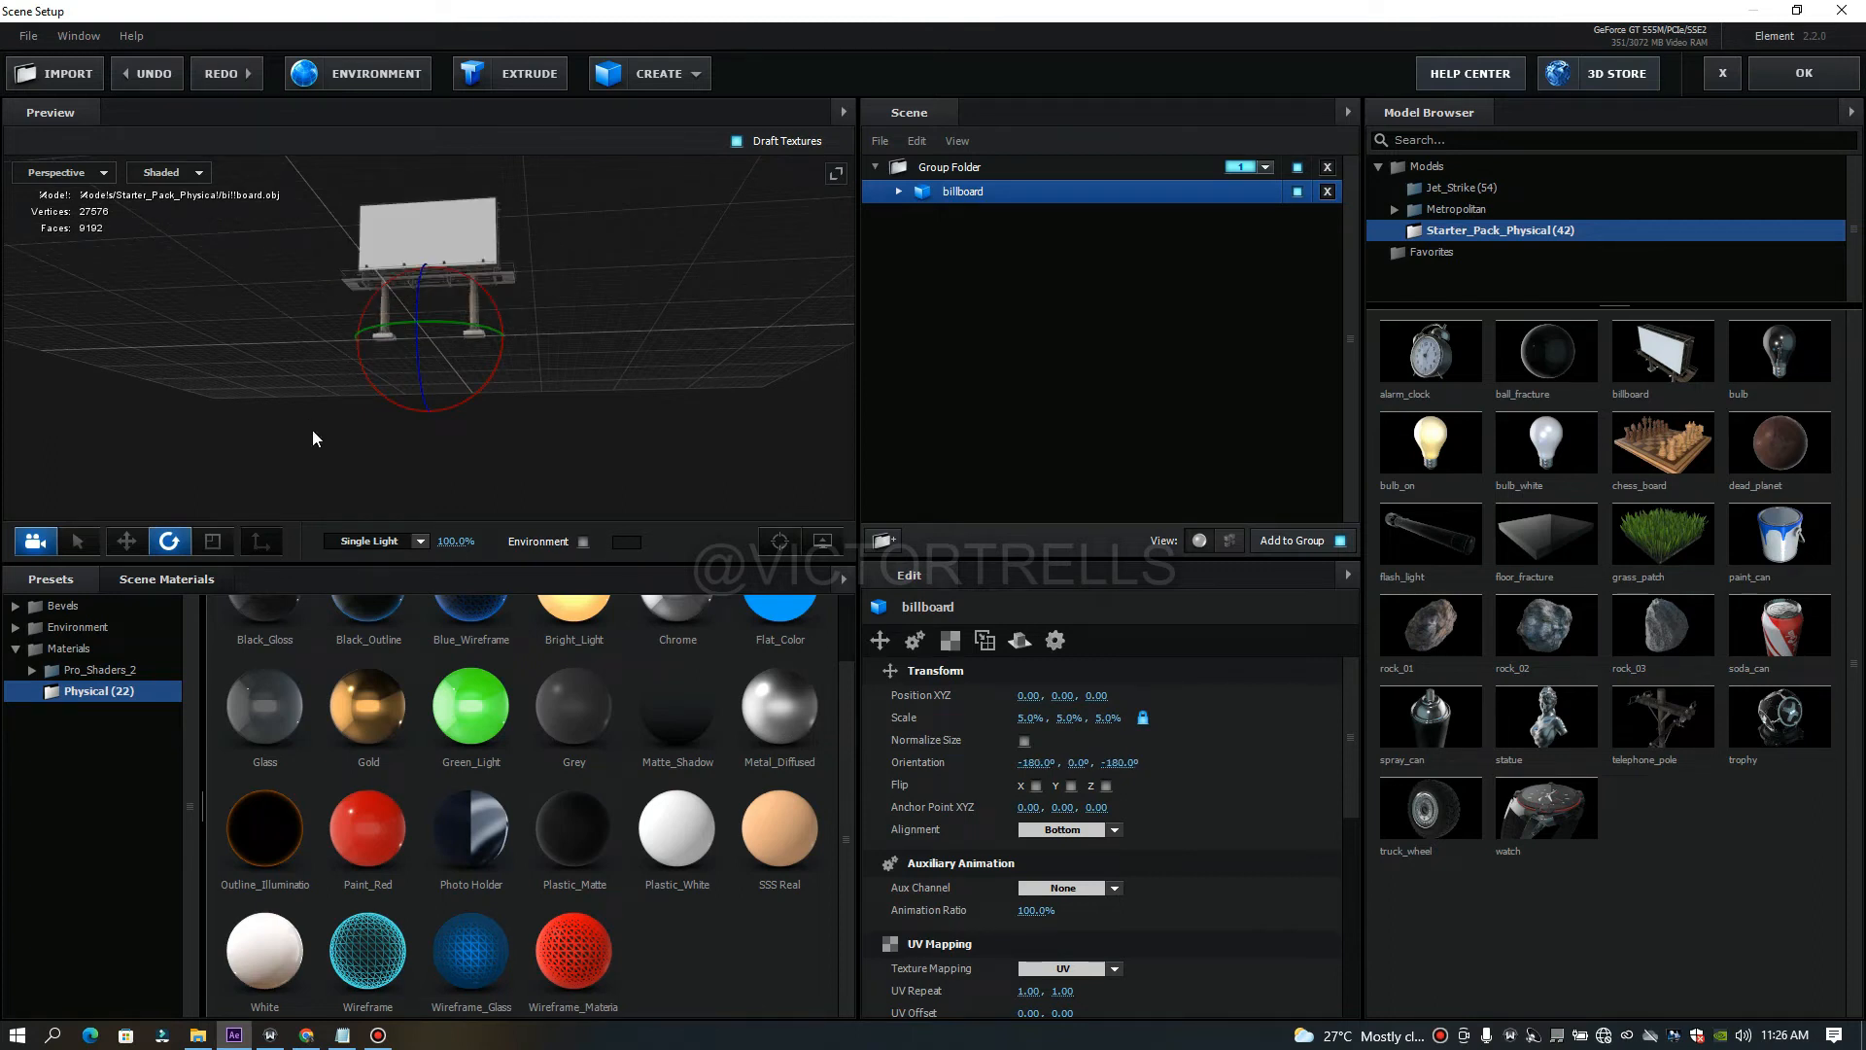
# Try scaling the billboard model uniformly and along single axes with the scale gizmo, and undo the scale changes.
pyautogui.click(212, 546)
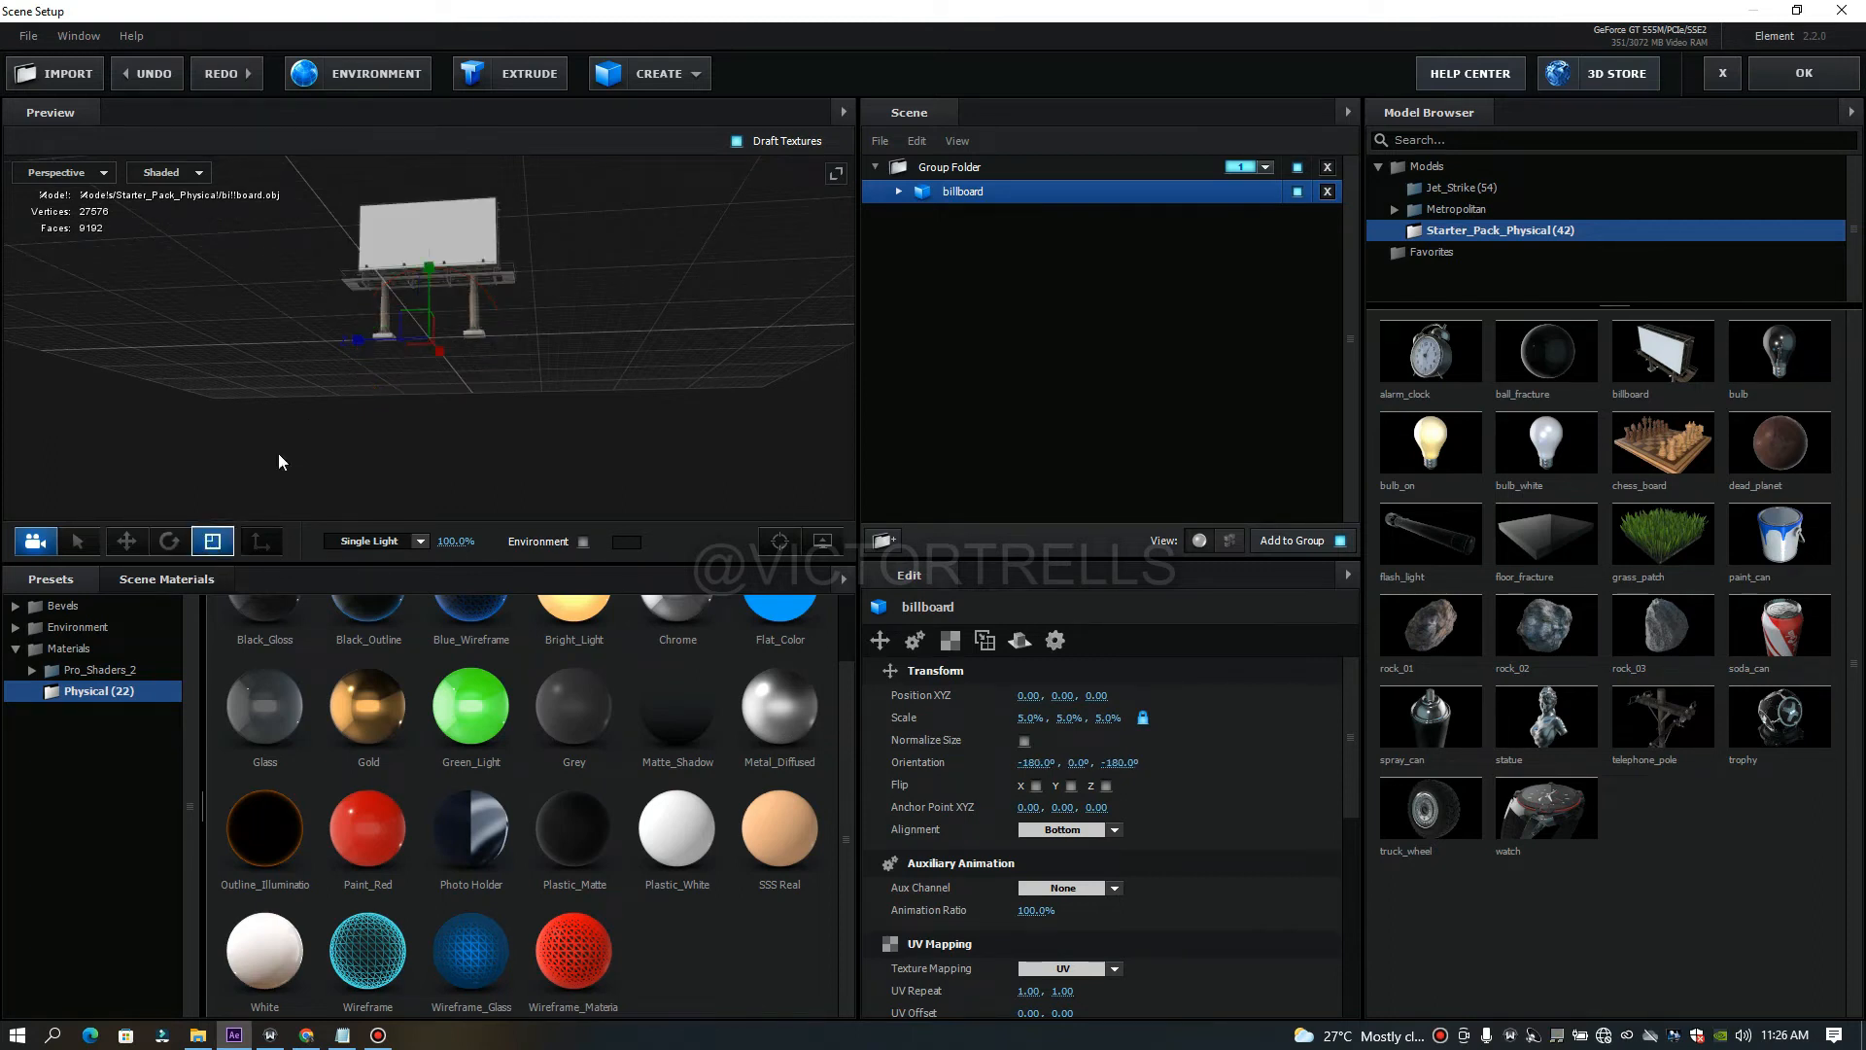
pyautogui.moveTo(425, 340); pyautogui.dragTo(326, 319)
pyautogui.moveTo(432, 272); pyautogui.dragTo(432, 209)
pyautogui.moveTo(551, 332)
pyautogui.mouseDown()
pyautogui.moveTo(612, 327)
pyautogui.moveTo(523, 335)
pyautogui.mouseUp()
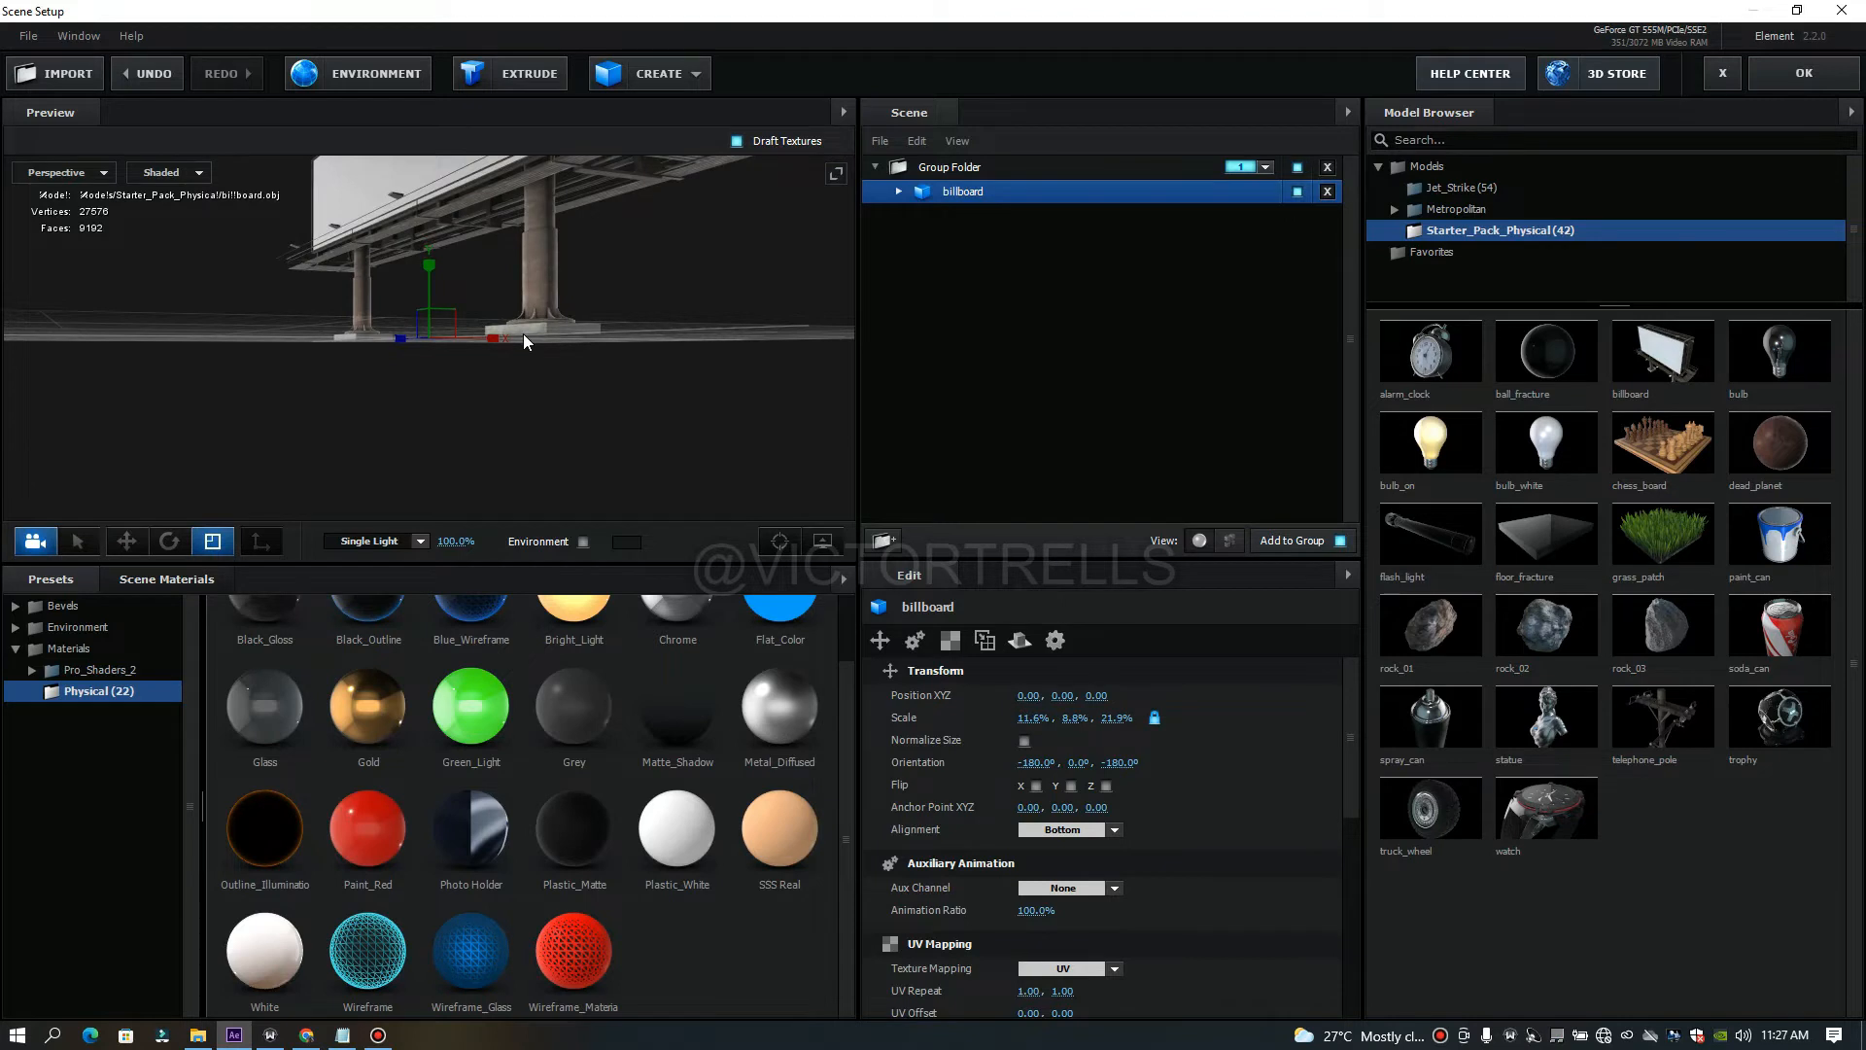
pyautogui.hotkey('ctrl', 'z')
pyautogui.hotkey('ctrl', 'z')
pyautogui.hotkey('ctrl', 'z')
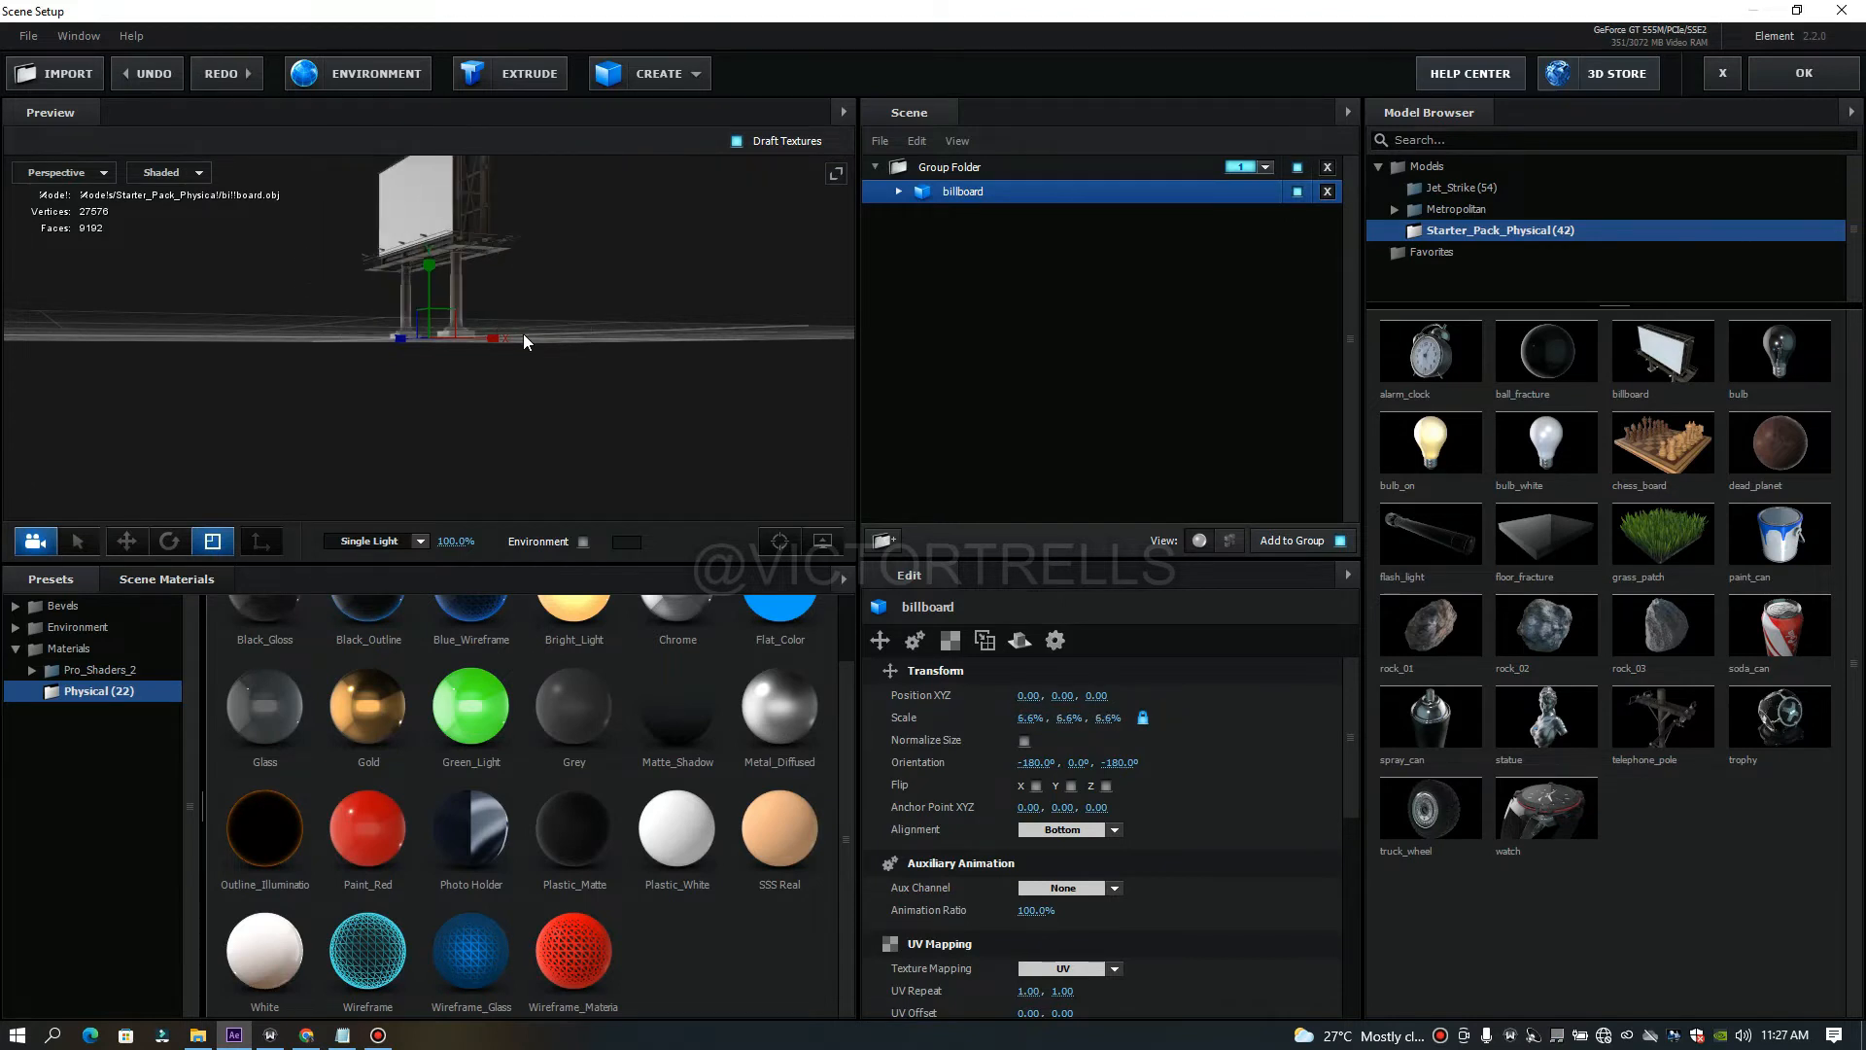
# Move only the billboard's anchor point along Z to the foot of one post, and inspect the rotate gizmo there.
pyautogui.moveTo(603, 252); pyautogui.dragTo(330, 359)
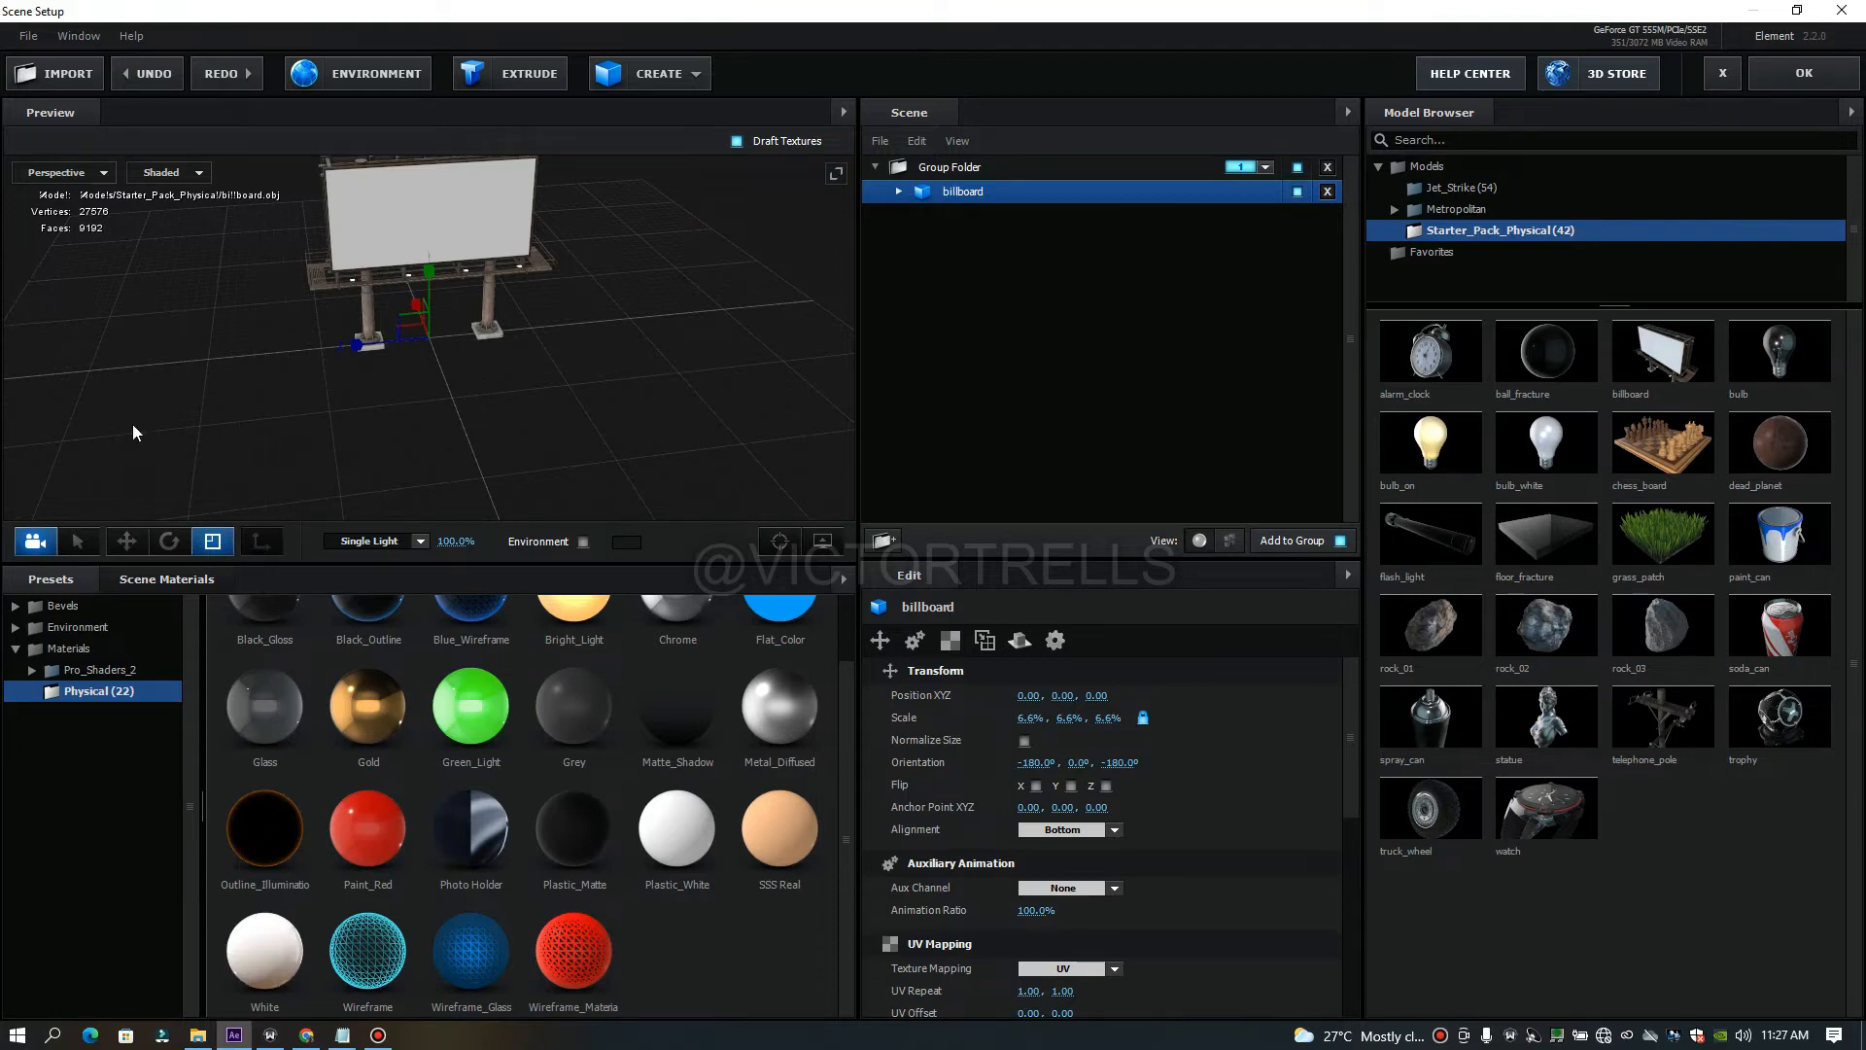
pyautogui.moveTo(175, 309); pyautogui.dragTo(283, 444)
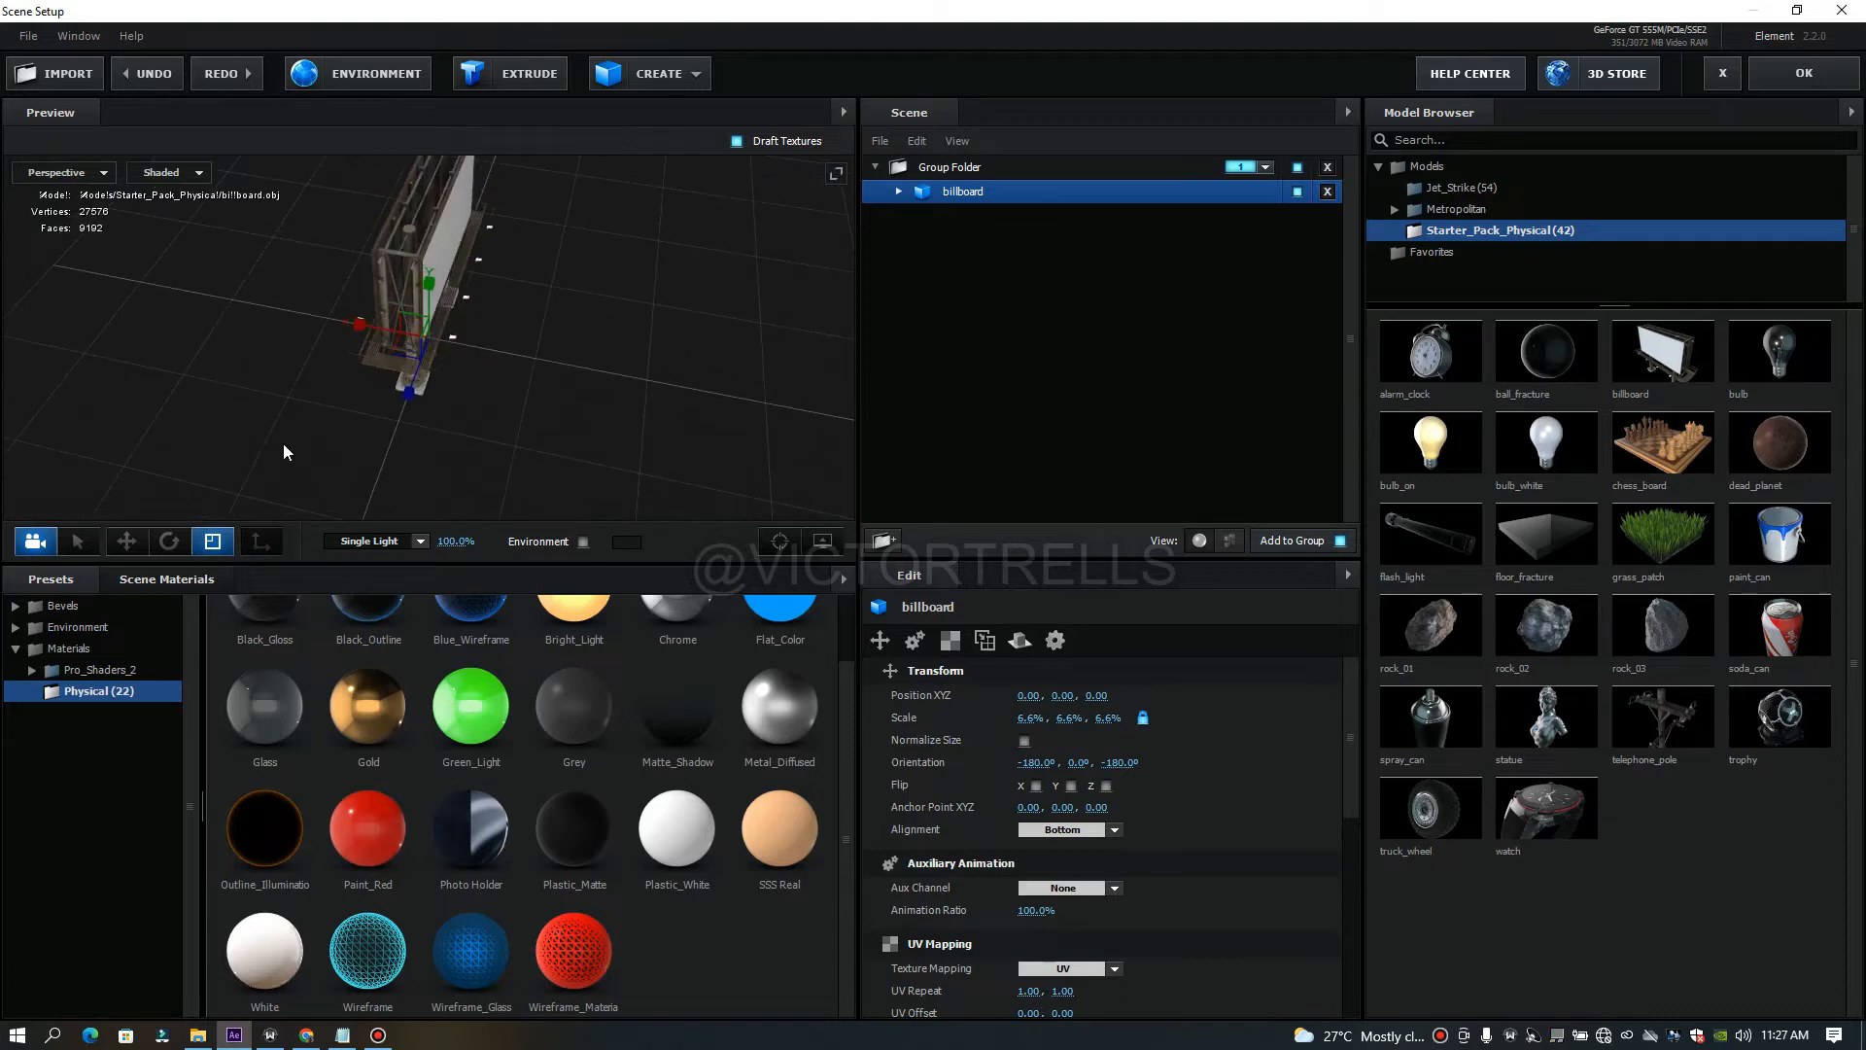
pyautogui.click(126, 542)
pyautogui.click(261, 542)
pyautogui.moveTo(290, 317); pyautogui.dragTo(424, 340)
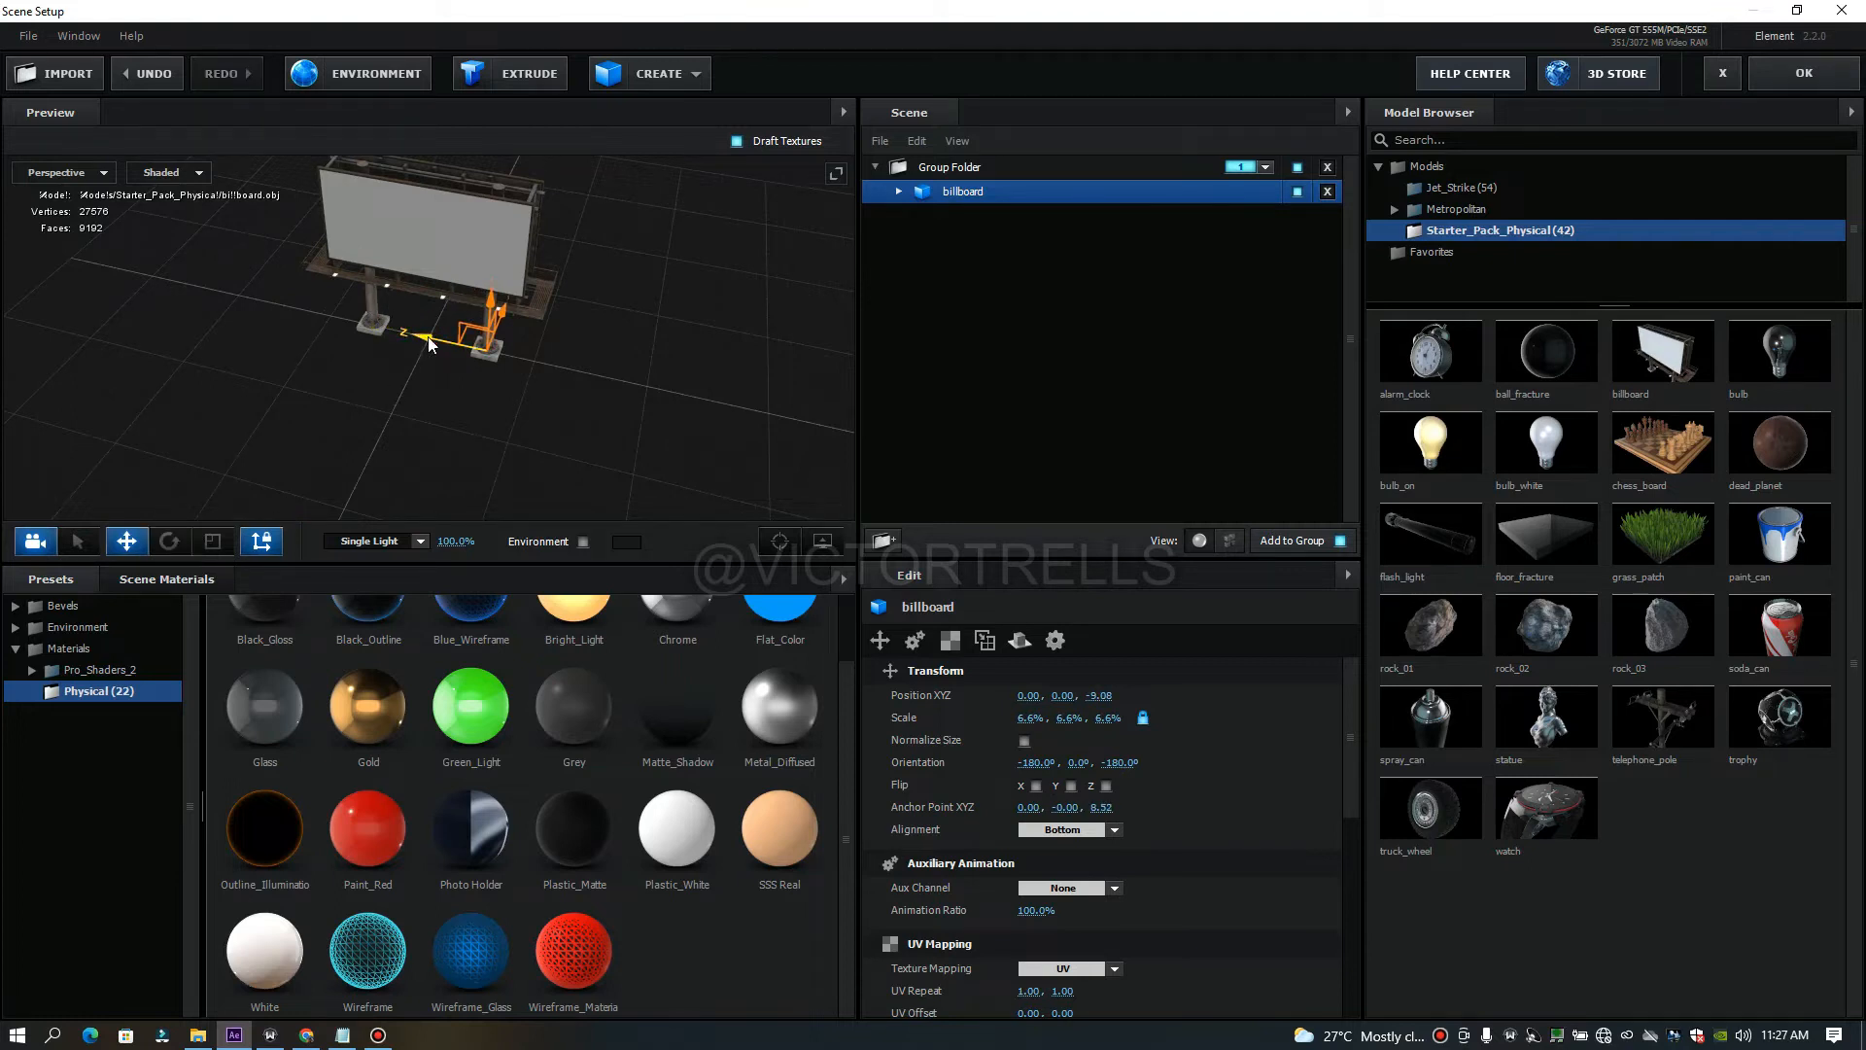
pyautogui.moveTo(428, 338); pyautogui.dragTo(423, 341)
pyautogui.click(169, 540)
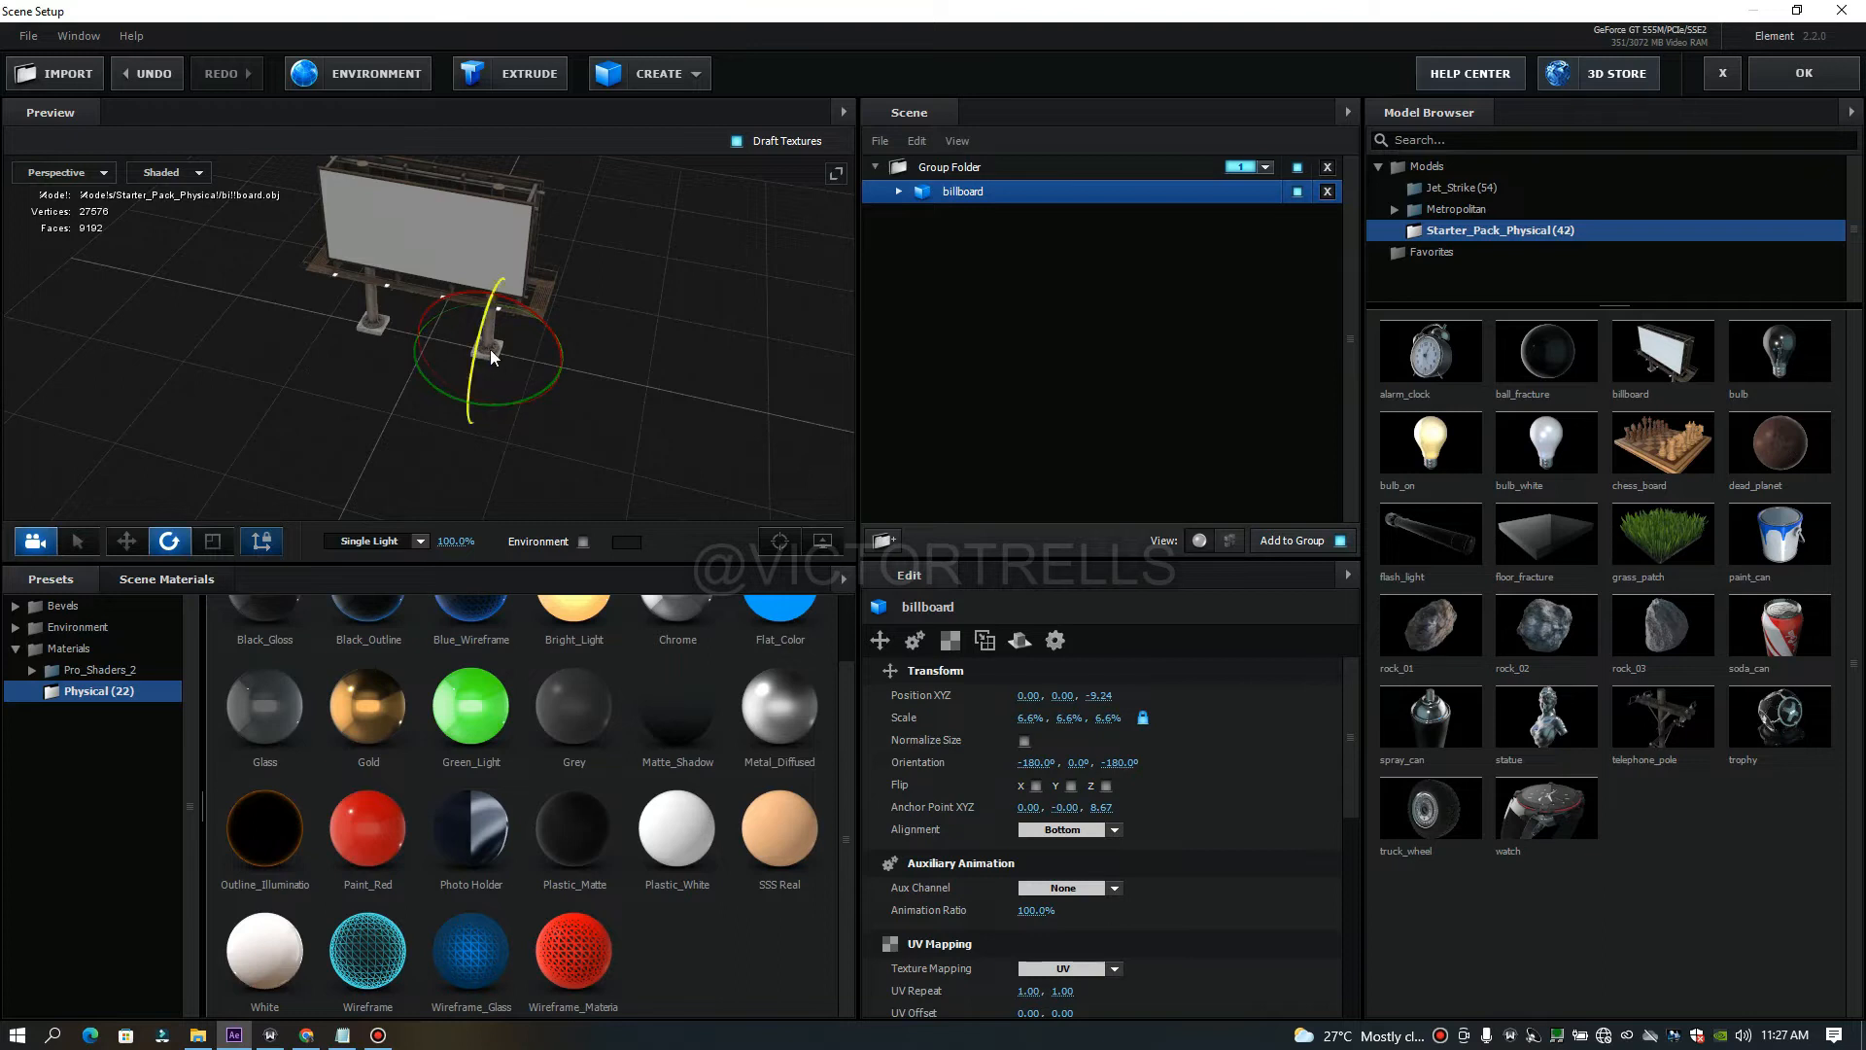
pyautogui.moveTo(610, 370); pyautogui.dragTo(595, 309)
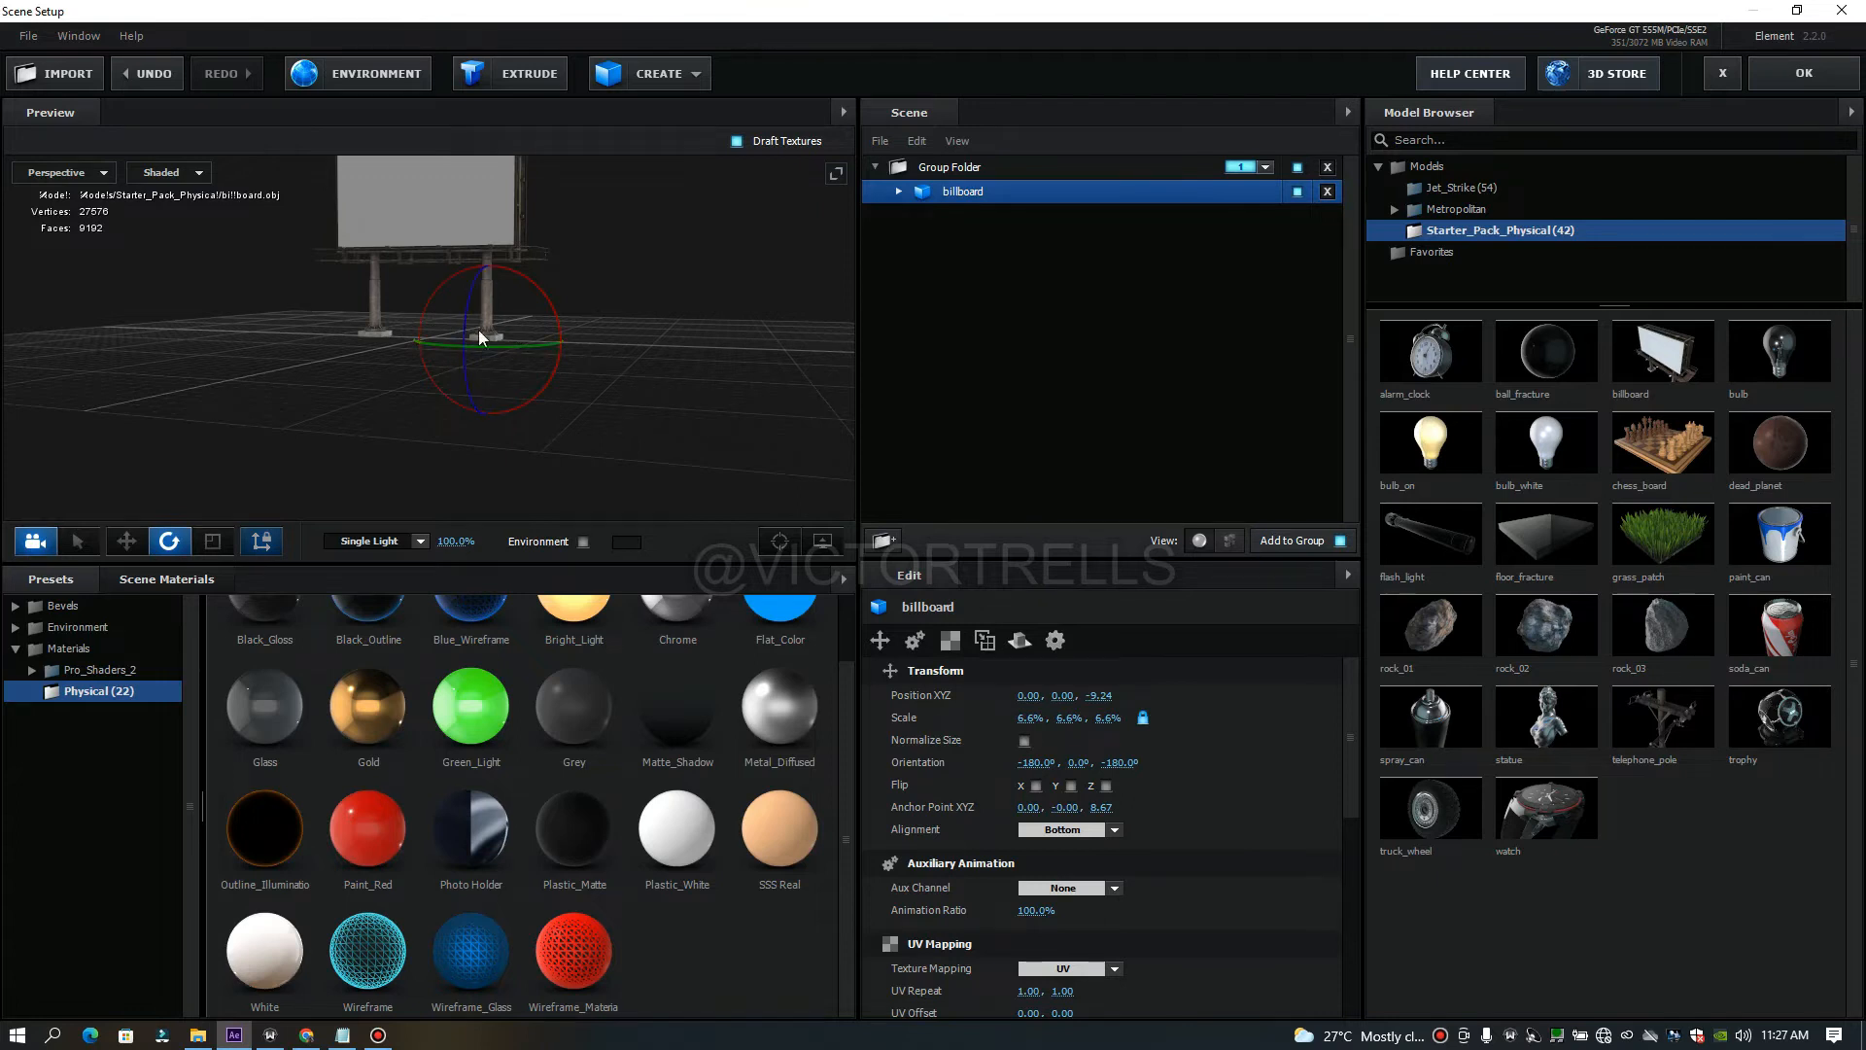
pyautogui.moveTo(348, 381); pyautogui.dragTo(416, 378)
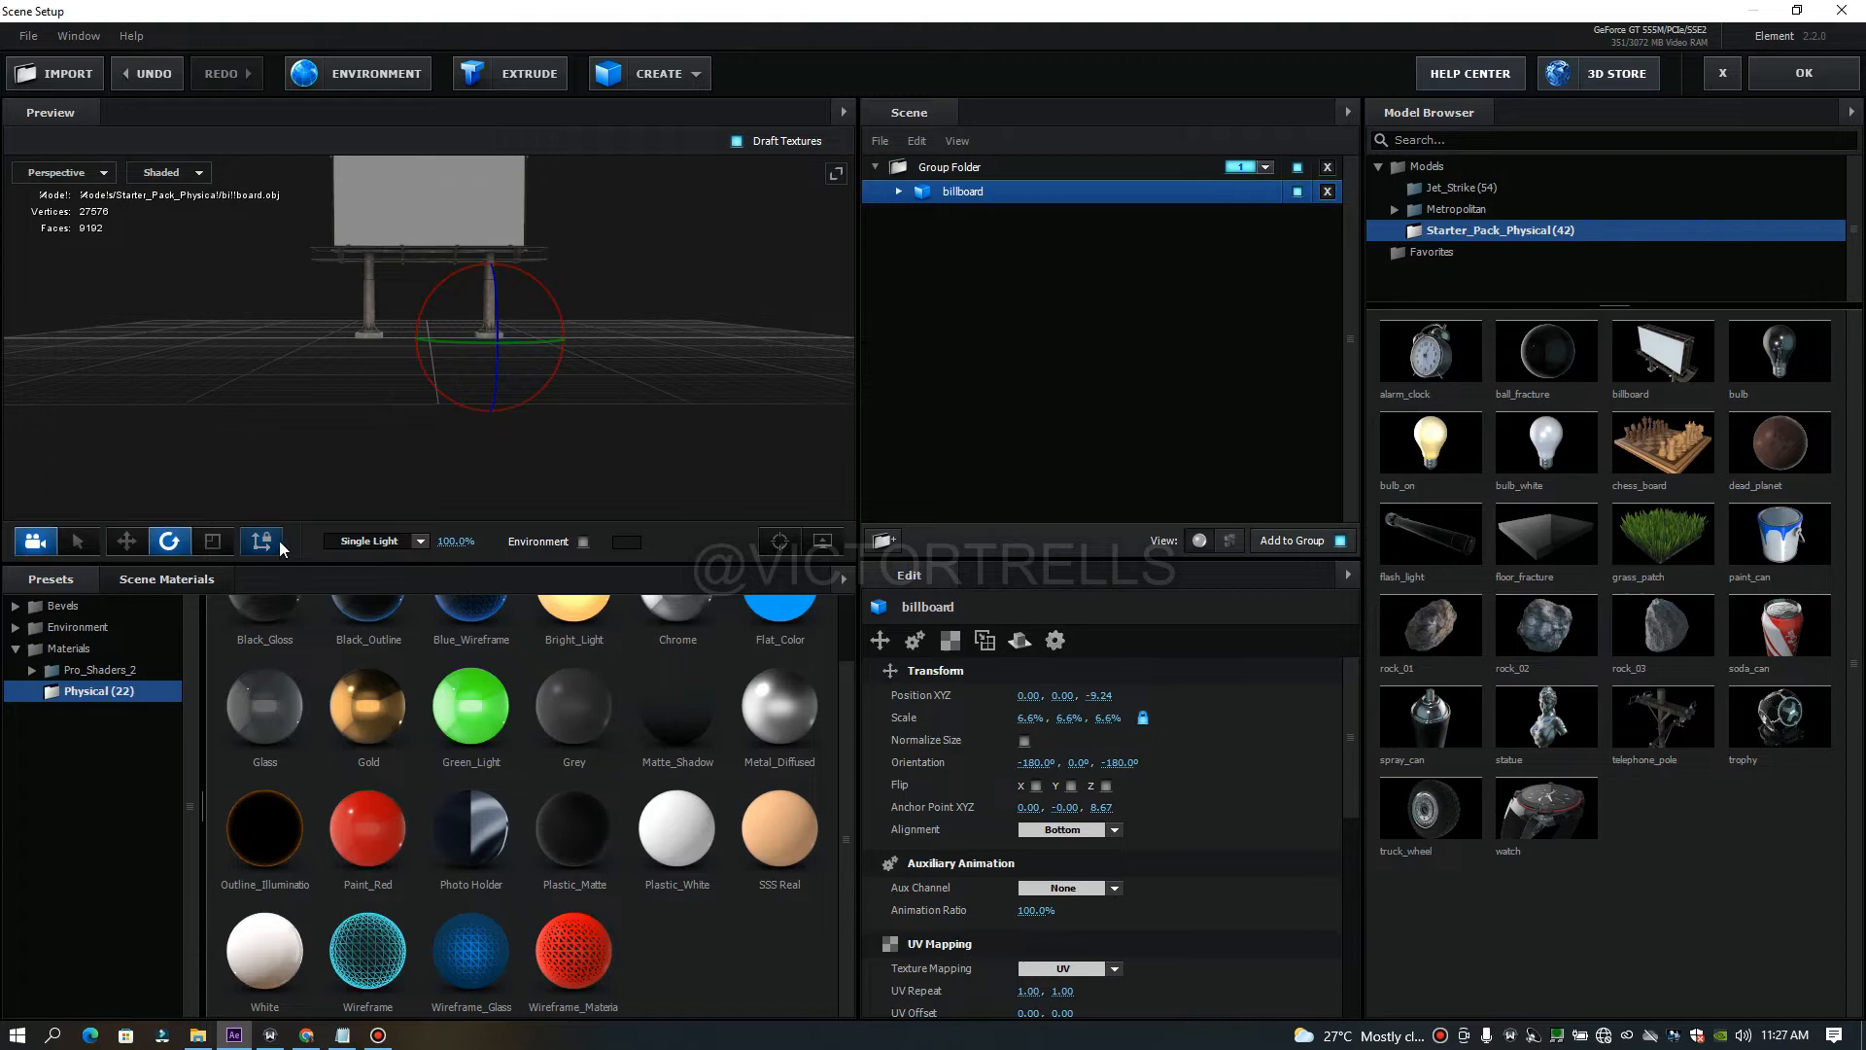
# Raise the anchor point to the middle of the billboard's panel, try rotating the model about it, and undo the anchor and transform changes.
pyautogui.click(126, 540)
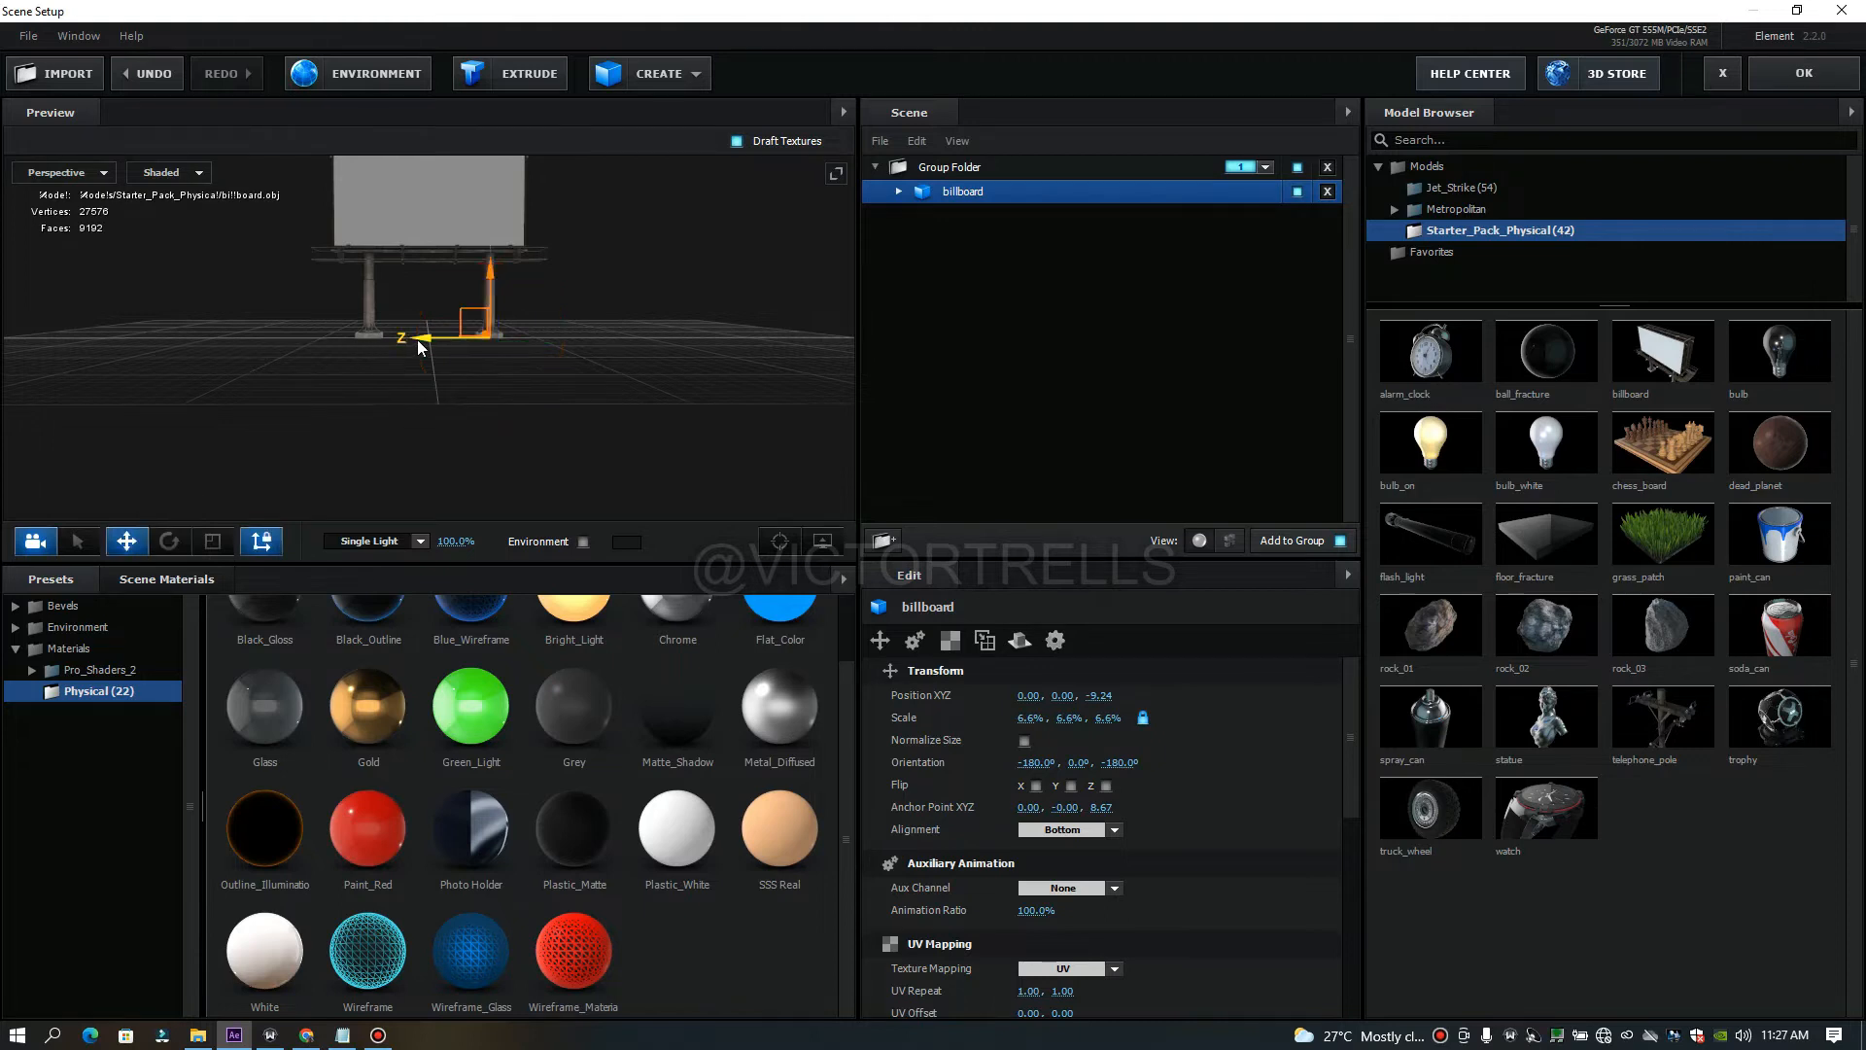
pyautogui.moveTo(407, 346); pyautogui.dragTo(371, 343)
pyautogui.moveTo(440, 274); pyautogui.dragTo(429, 159)
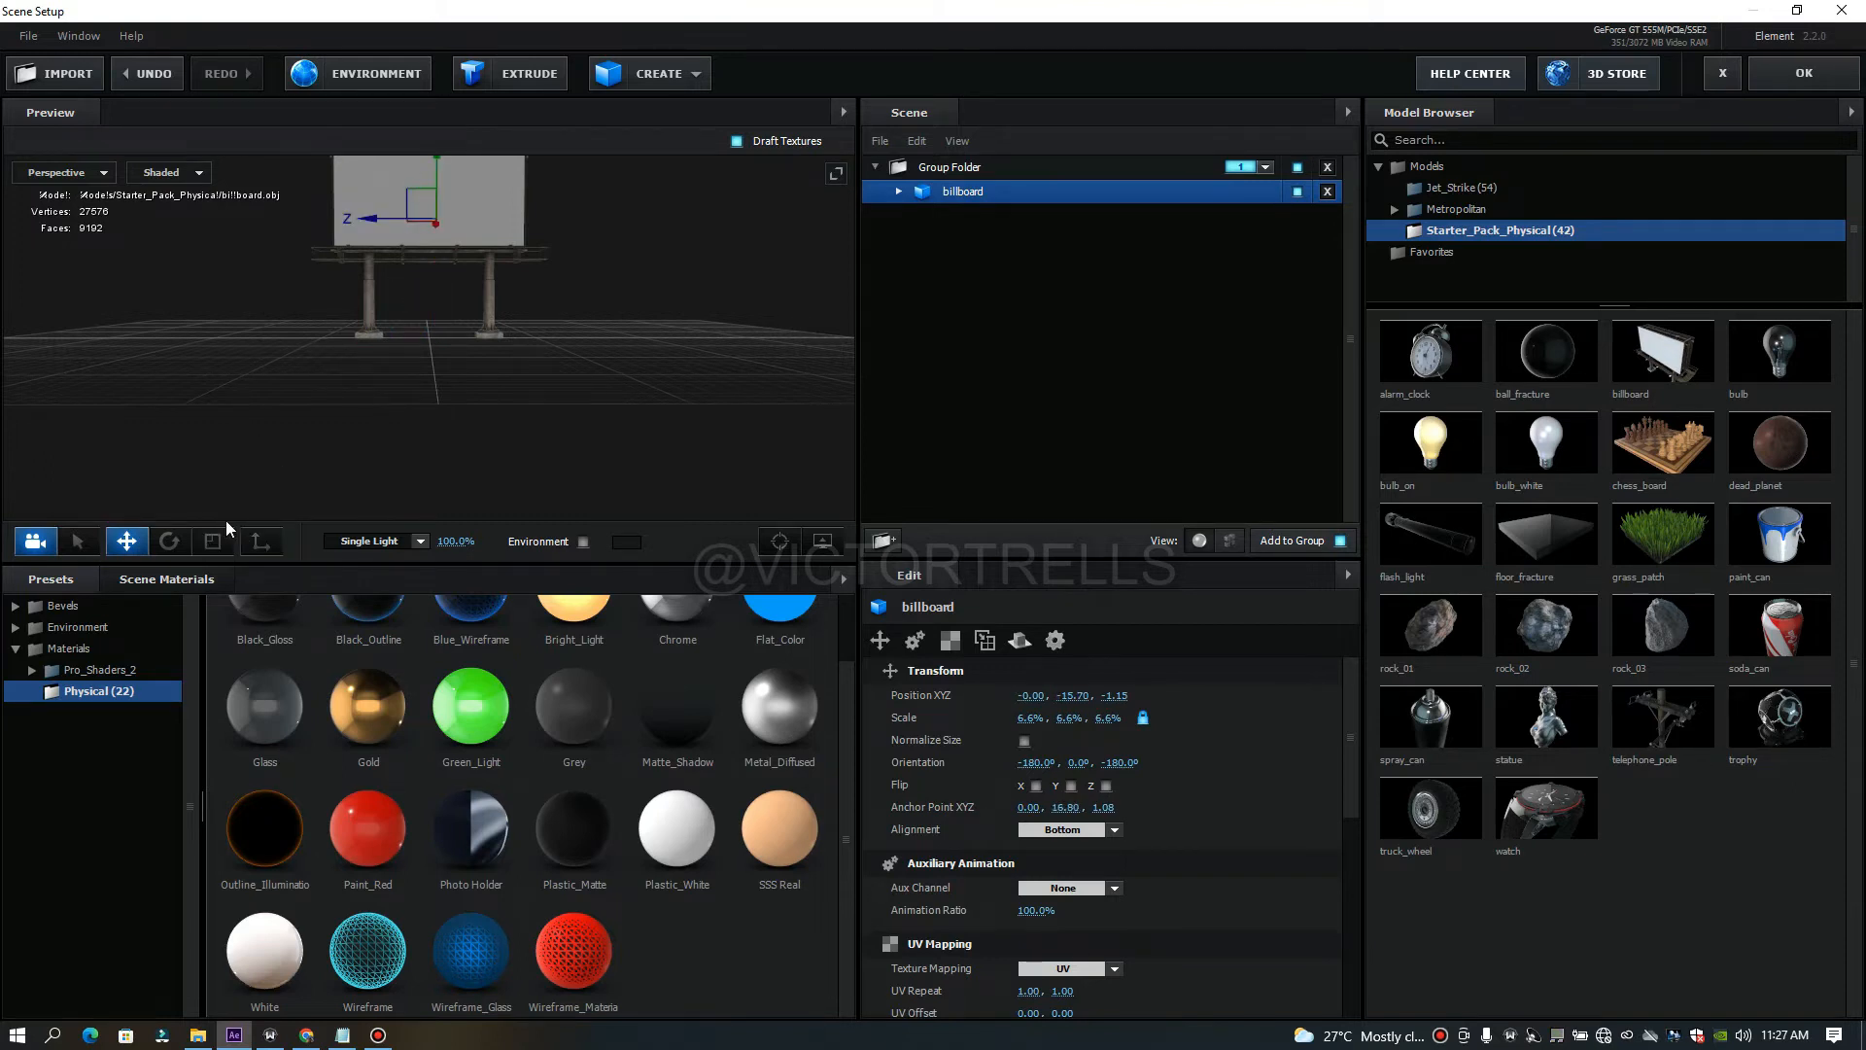
pyautogui.click(169, 542)
pyautogui.moveTo(439, 201); pyautogui.dragTo(447, 265)
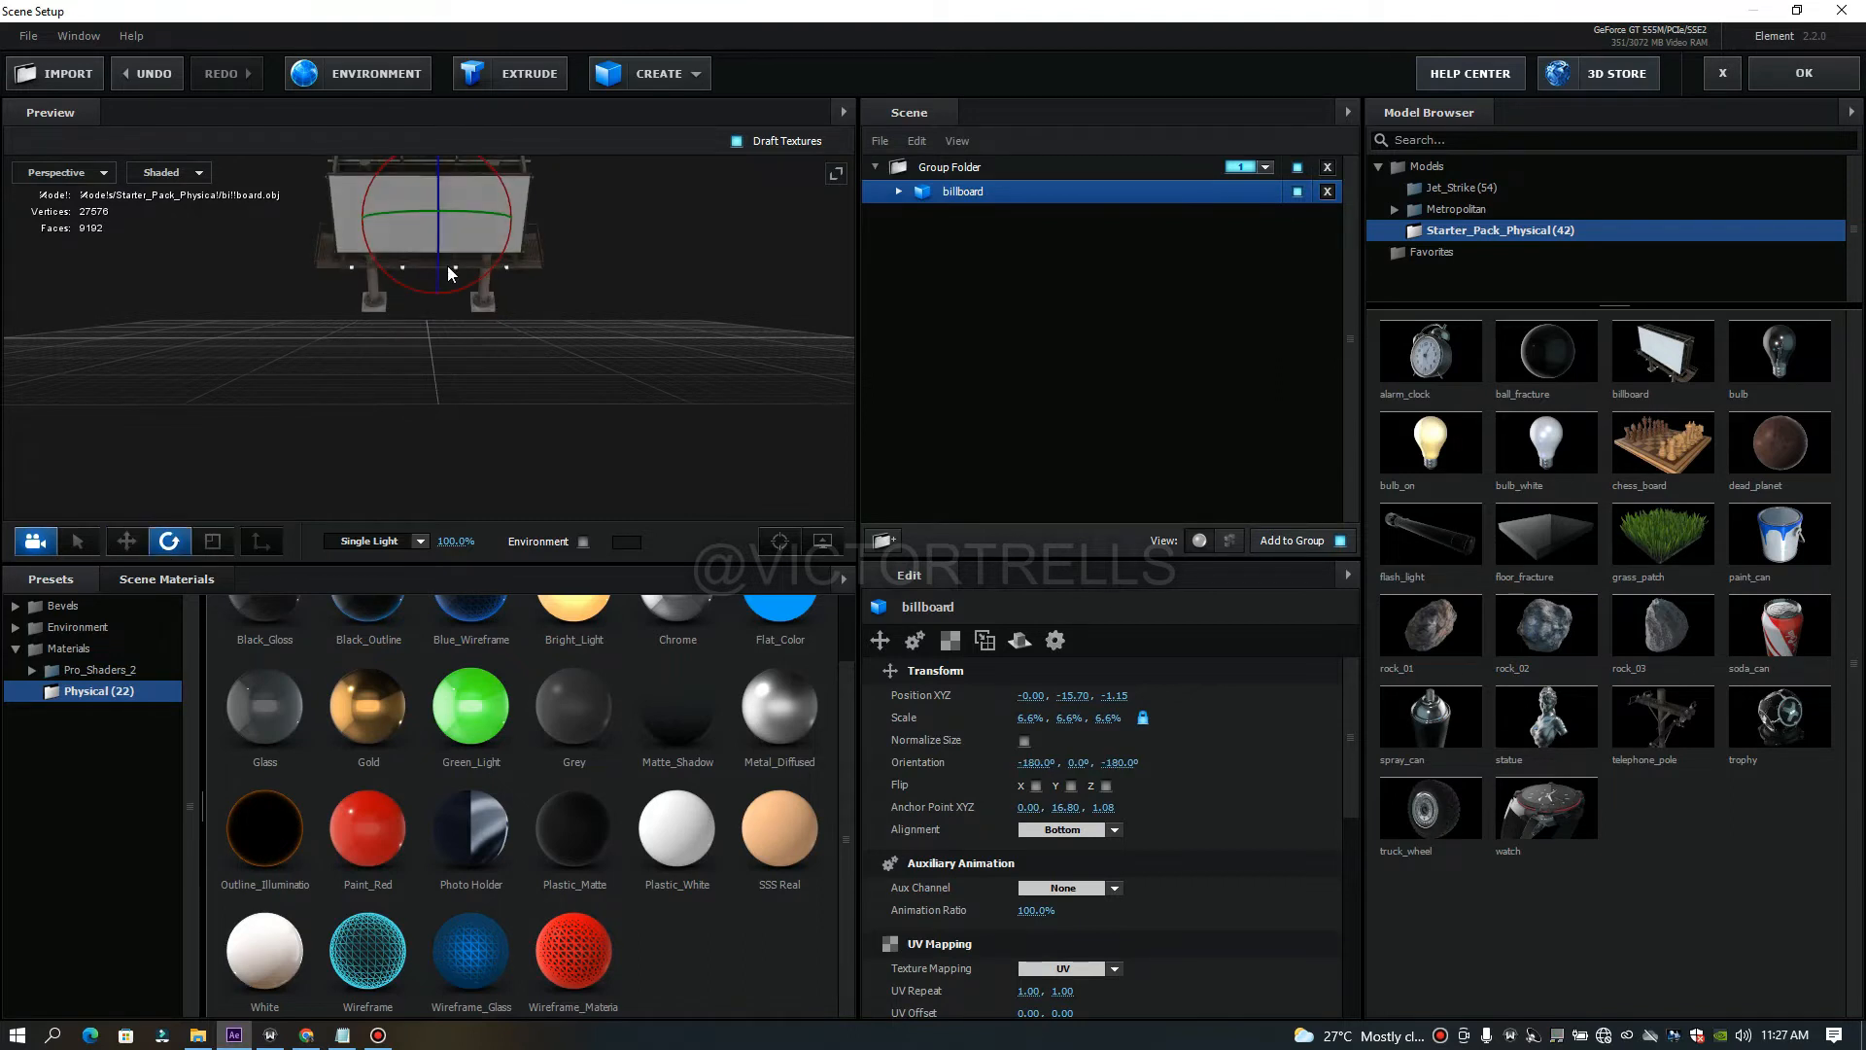
pyautogui.hotkey('ctrl', 'z')
pyautogui.hotkey('ctrl', 'z')
pyautogui.hotkey('ctrl', 'z')
pyautogui.hotkey('ctrl', 'z')
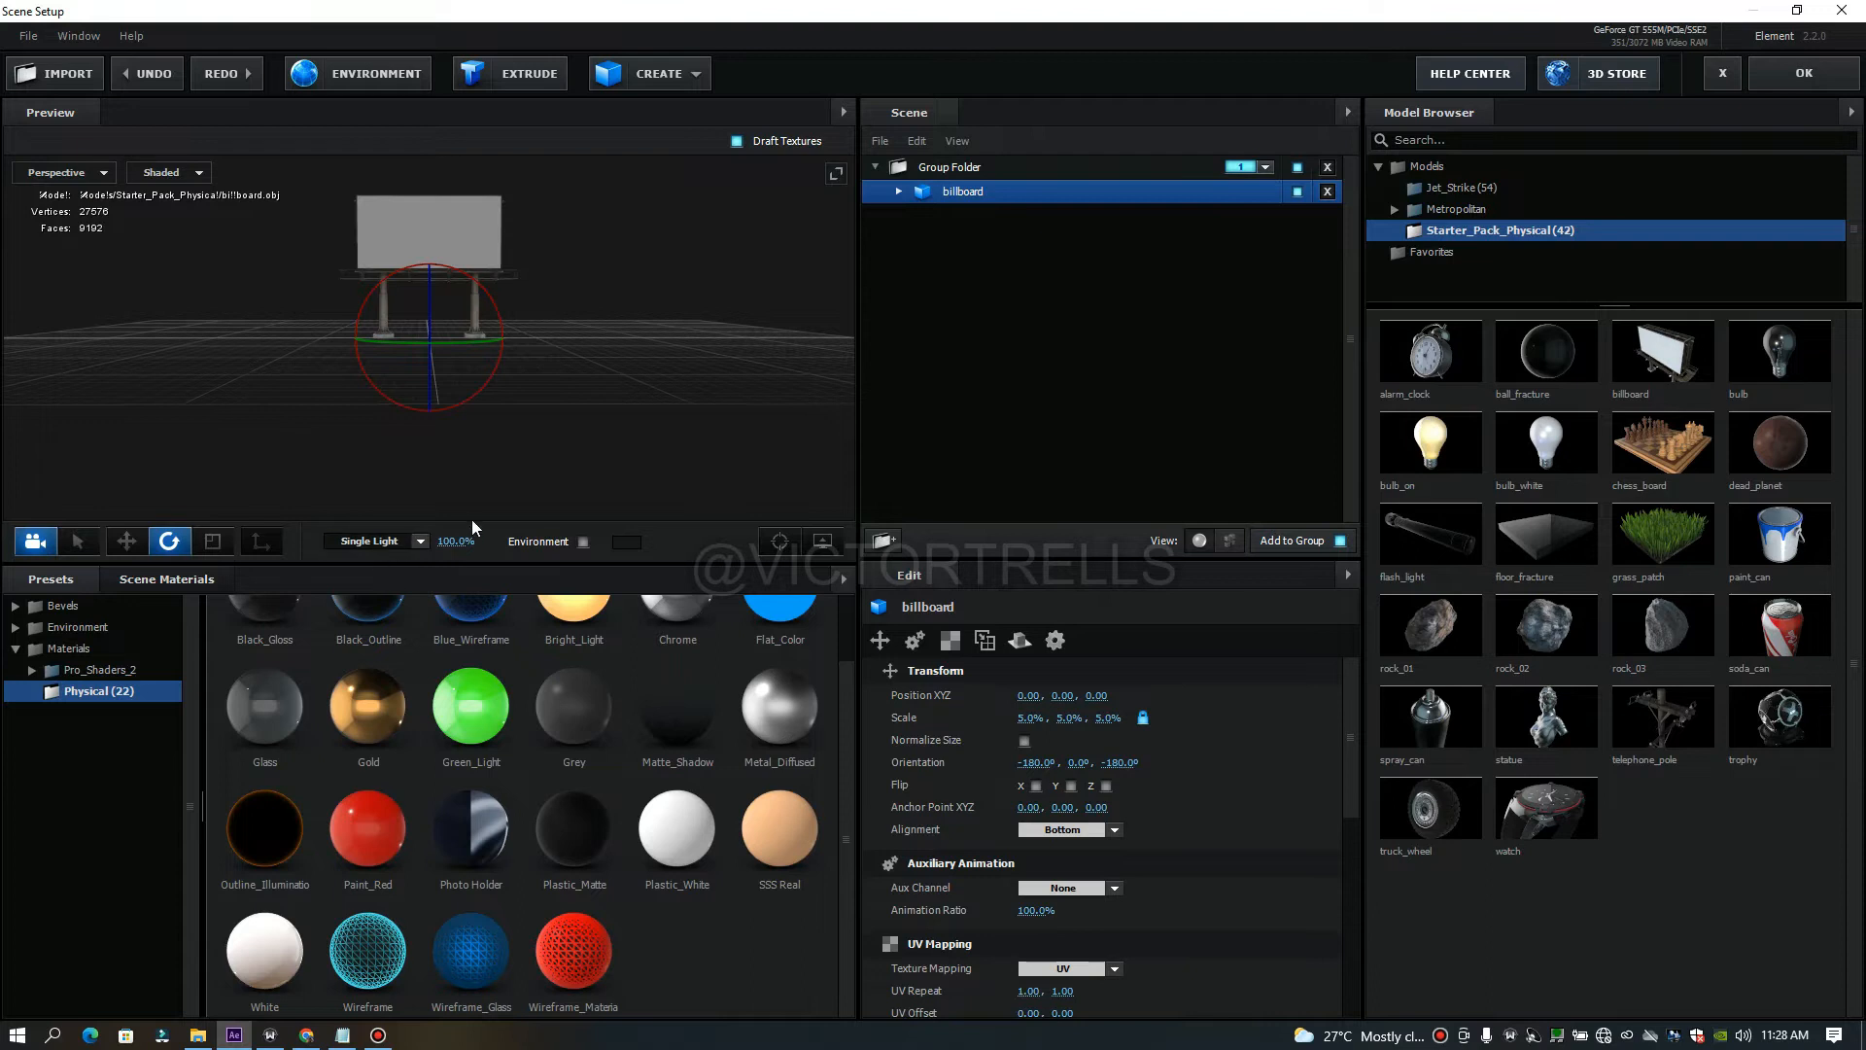
# Examine the billboard from below and up close, reset the preview camera, and view the model from above.
pyautogui.moveTo(625, 303); pyautogui.dragTo(614, 381)
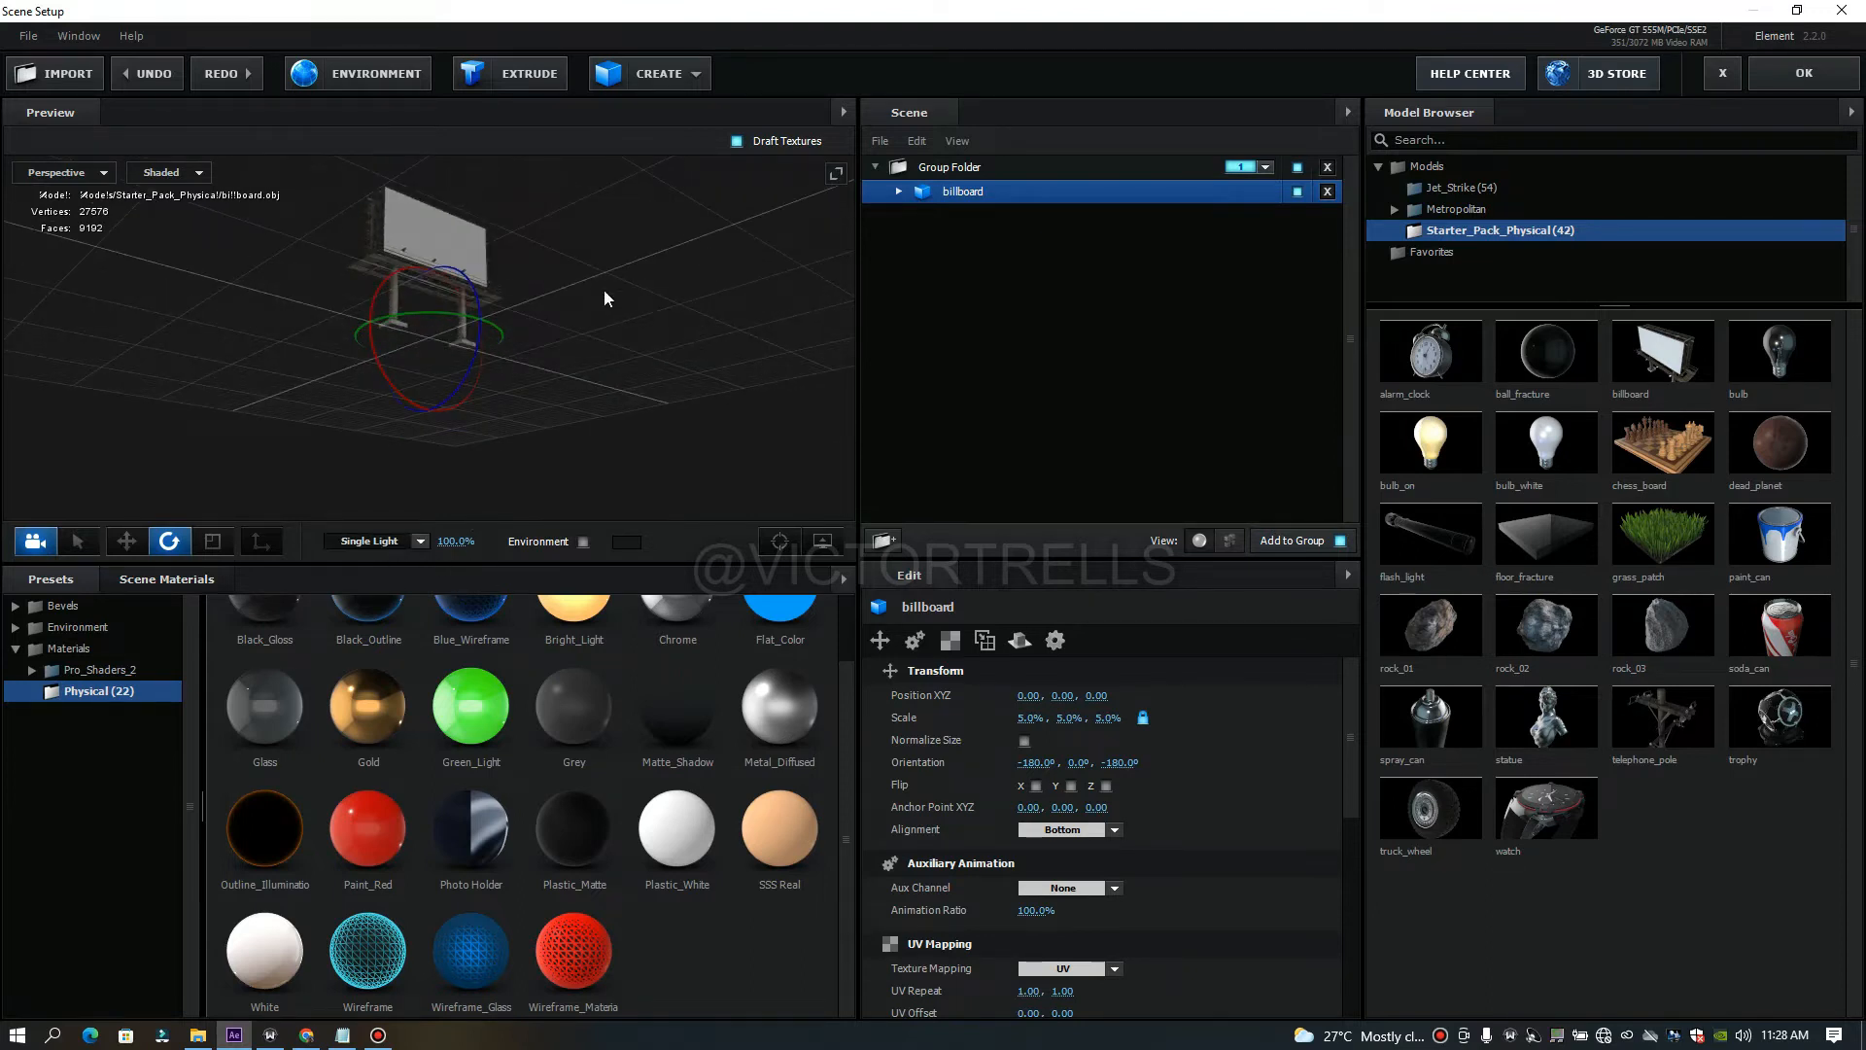
pyautogui.scroll(3, 610, 276)
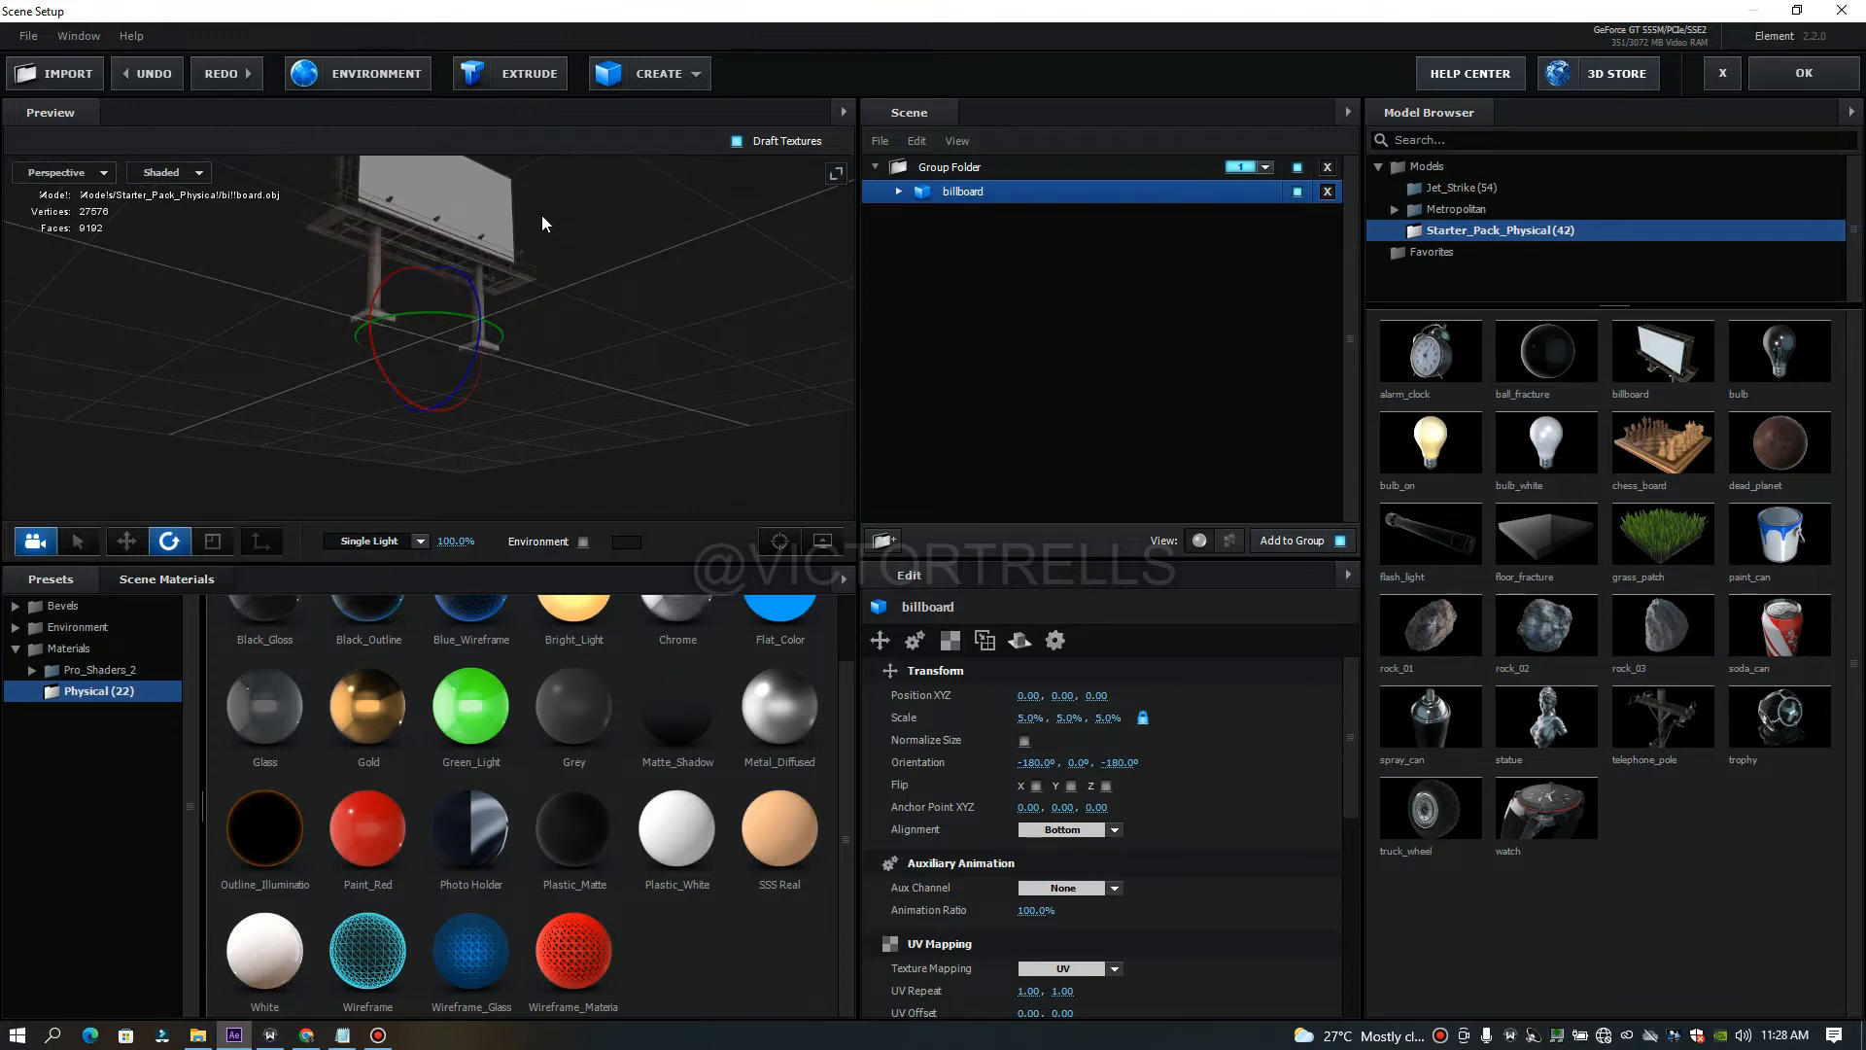
pyautogui.click(778, 549)
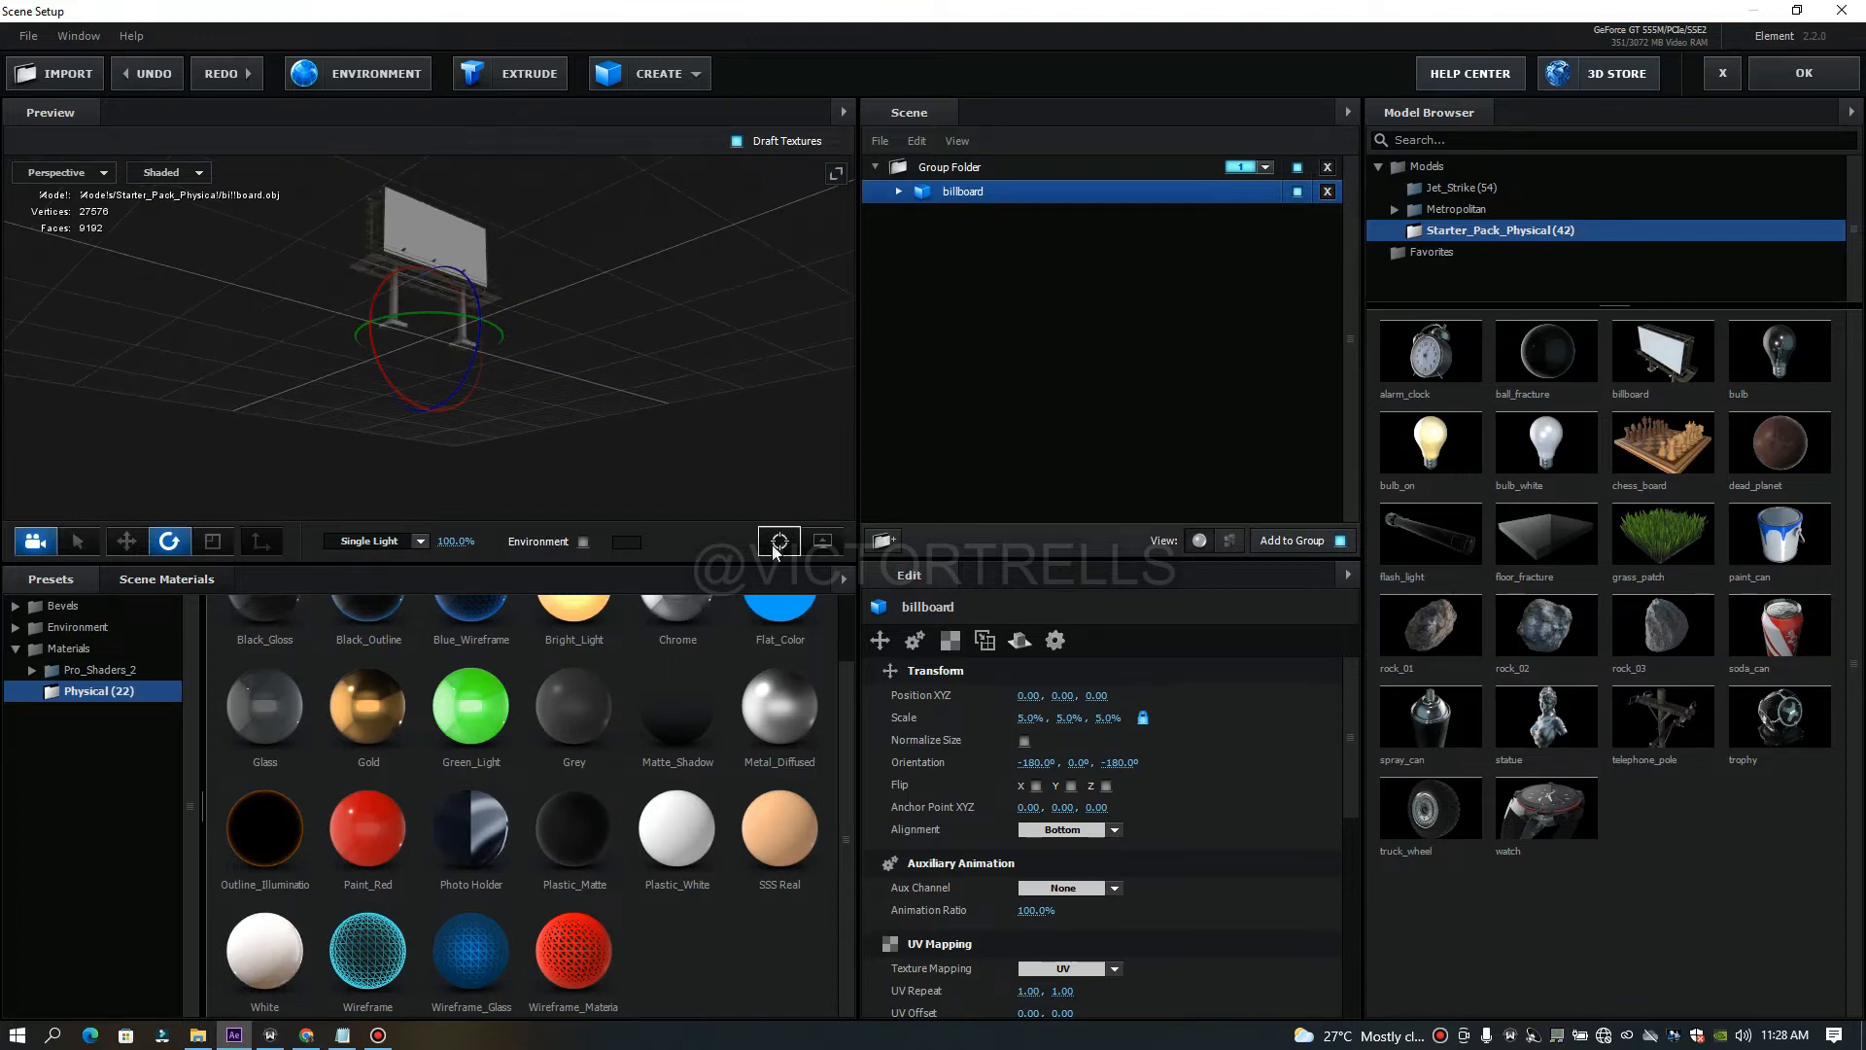
pyautogui.moveTo(662, 317); pyautogui.dragTo(680, 442)
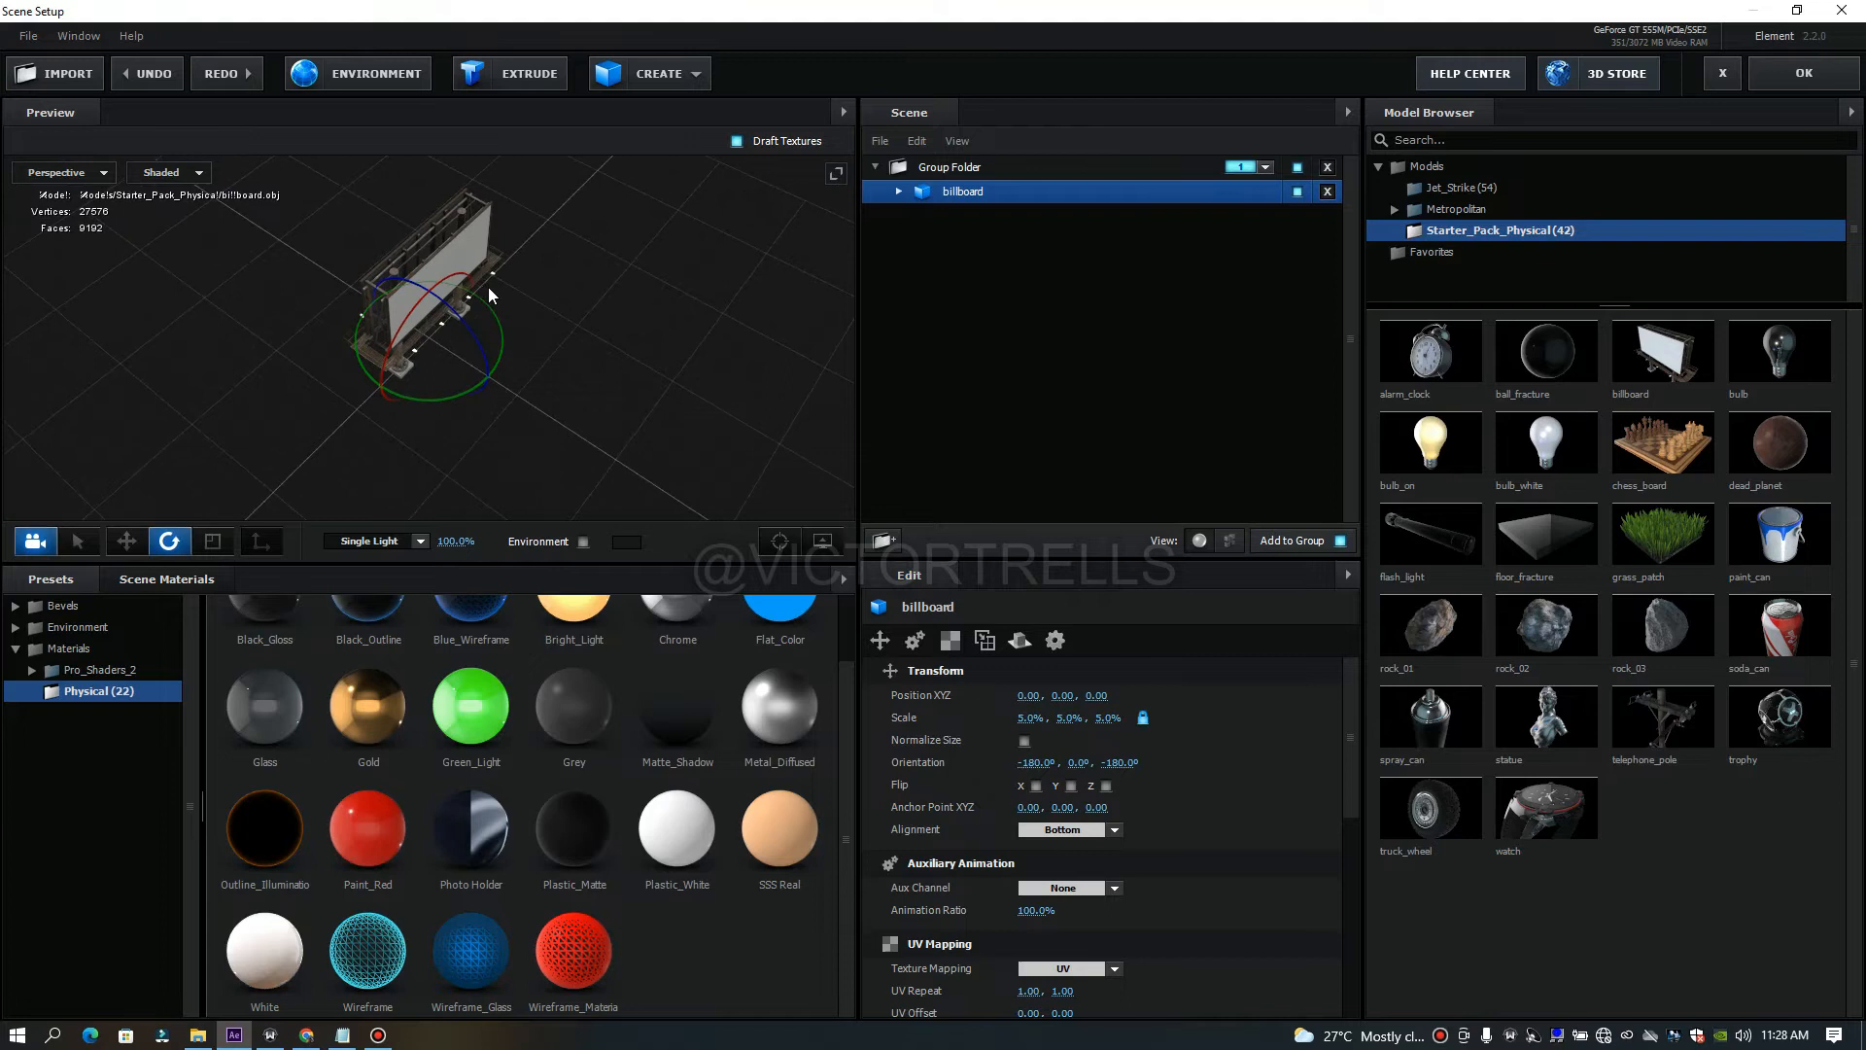
pyautogui.scroll(3, 489, 295)
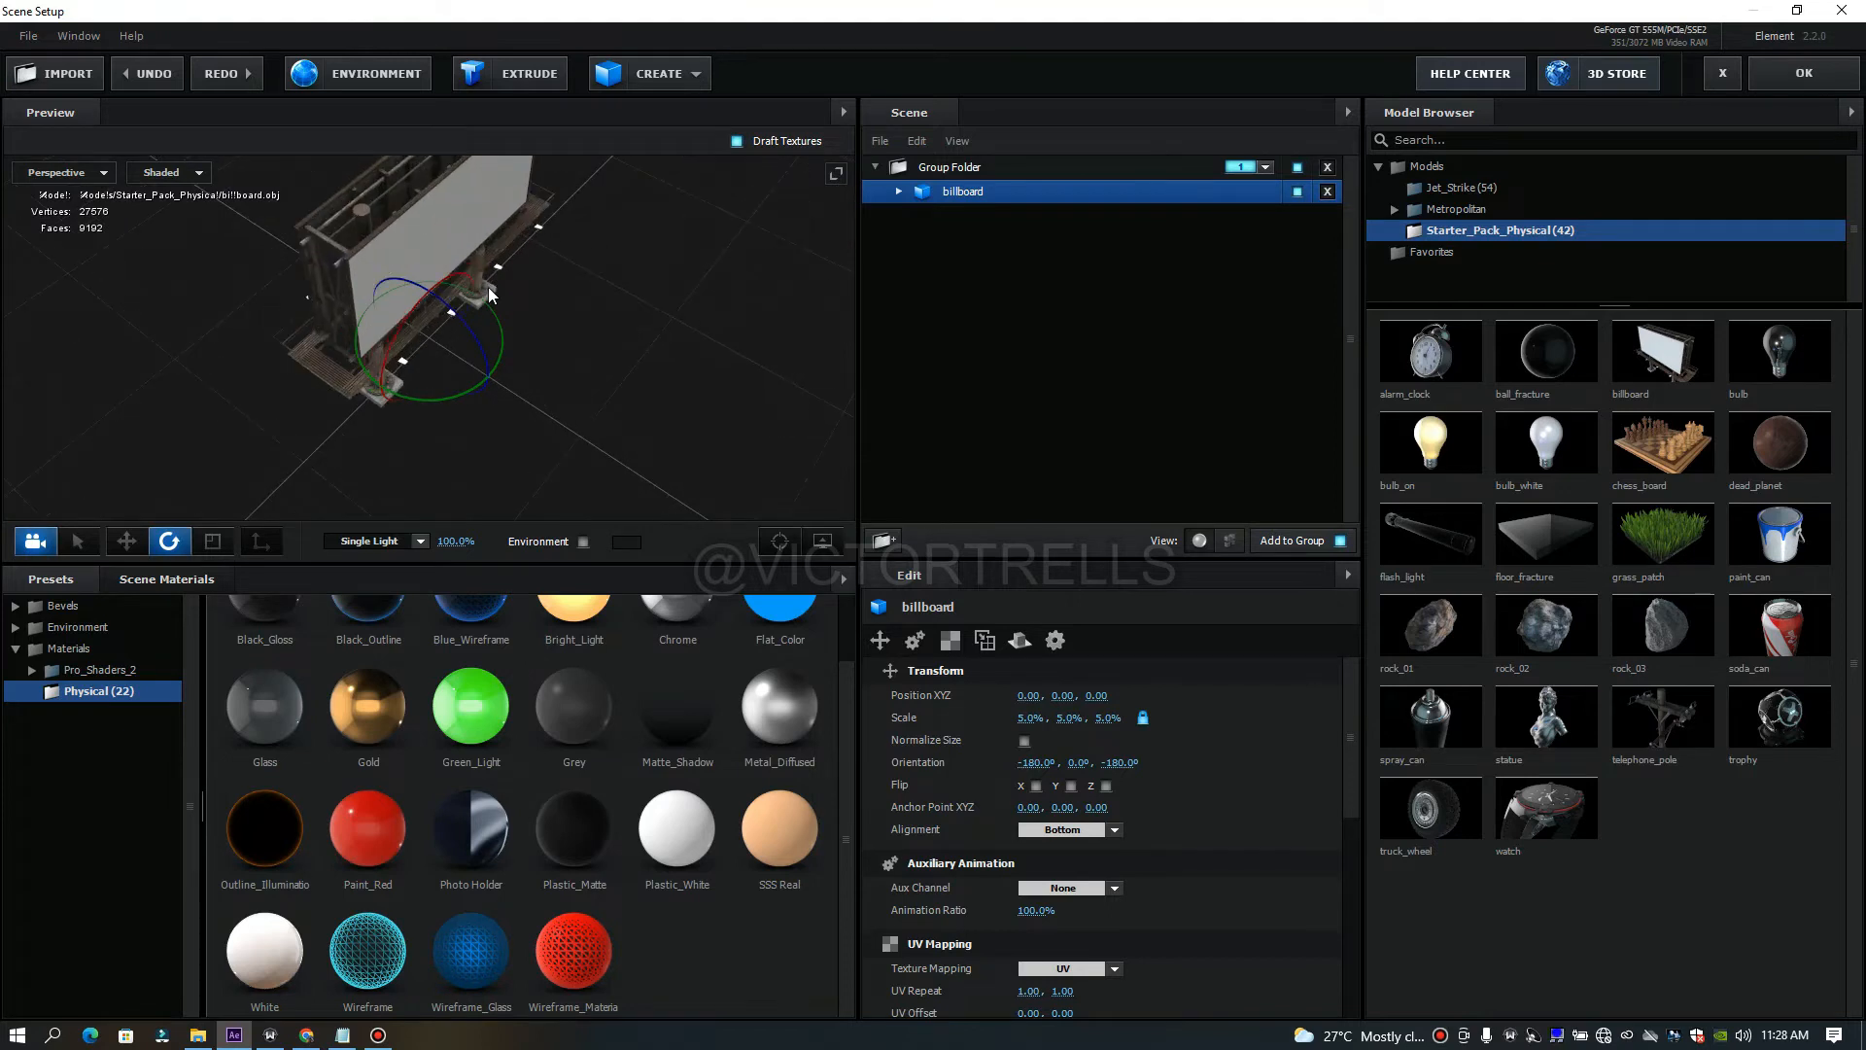
pyautogui.scroll(3, 488, 288)
pyautogui.moveTo(585, 377); pyautogui.dragTo(542, 387)
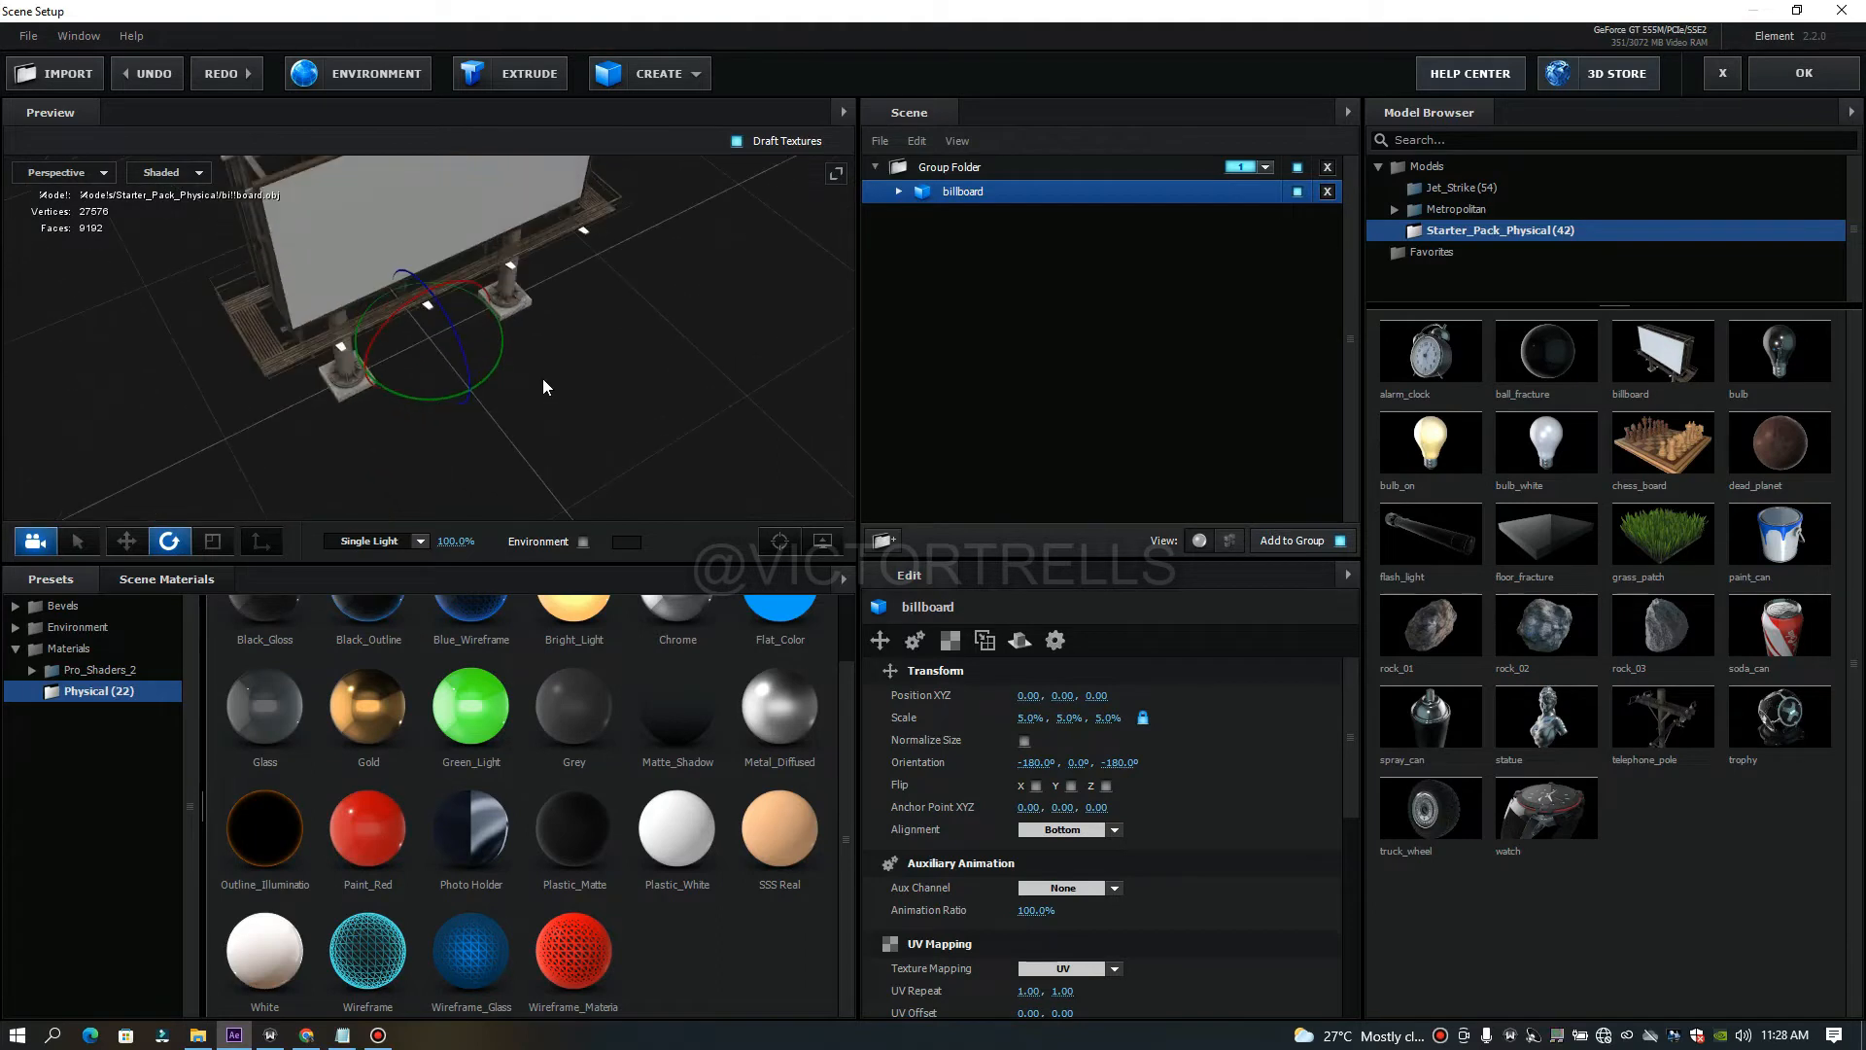
# Try the Clean Blue, Warm, Basic and Cinema lighting presets on the billboard, and try adjusting the preview light's brightness.
pyautogui.click(389, 541)
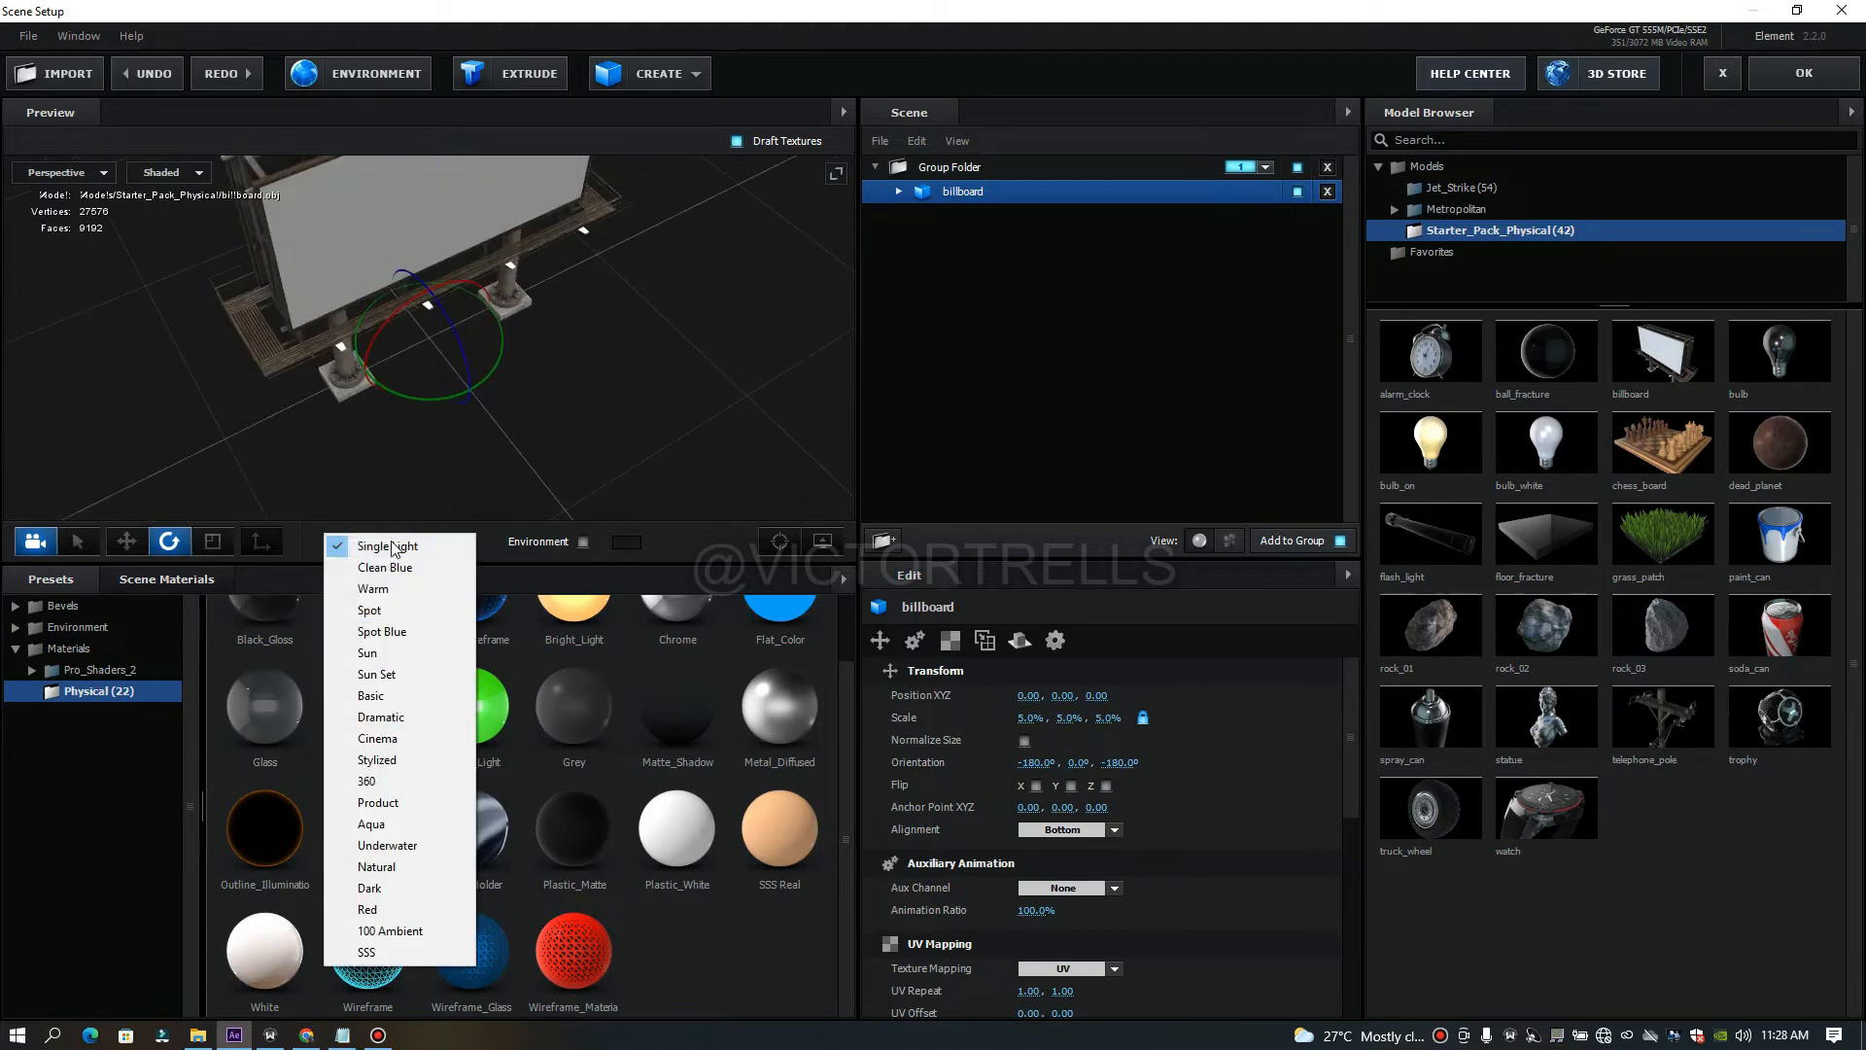
pyautogui.click(383, 567)
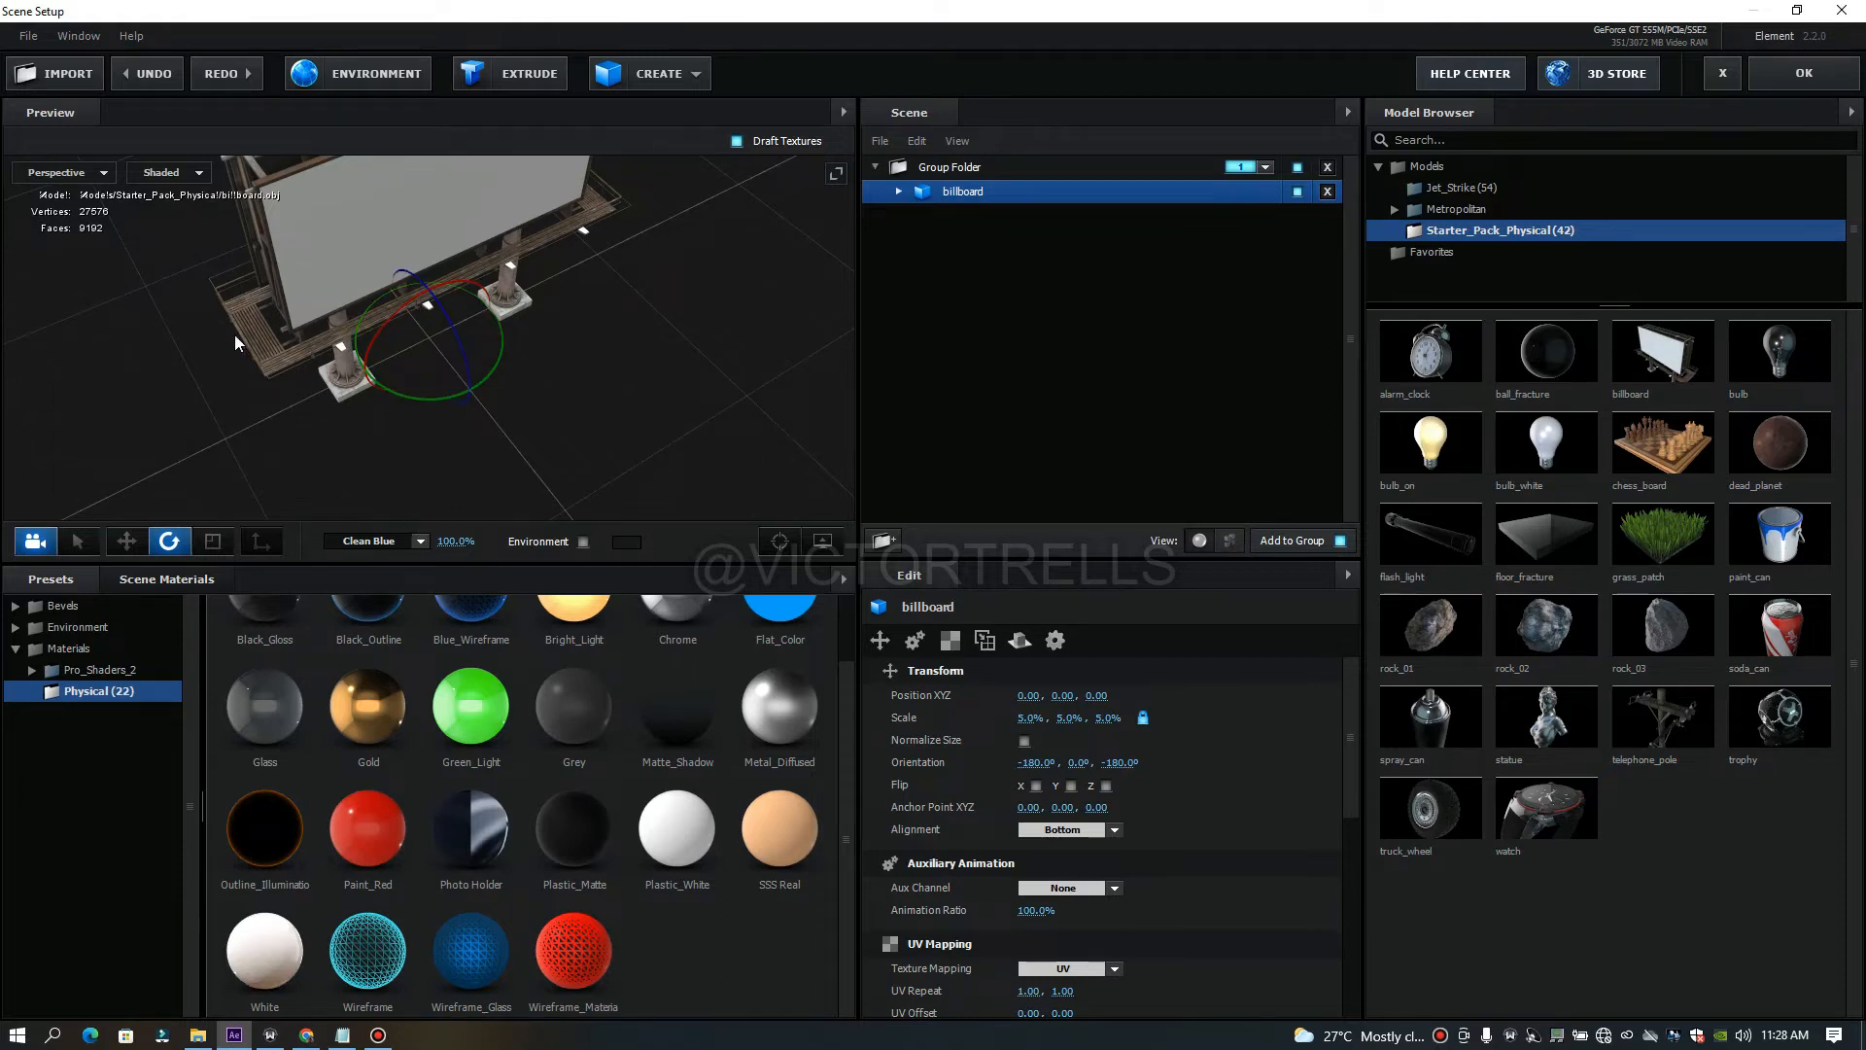
pyautogui.click(421, 542)
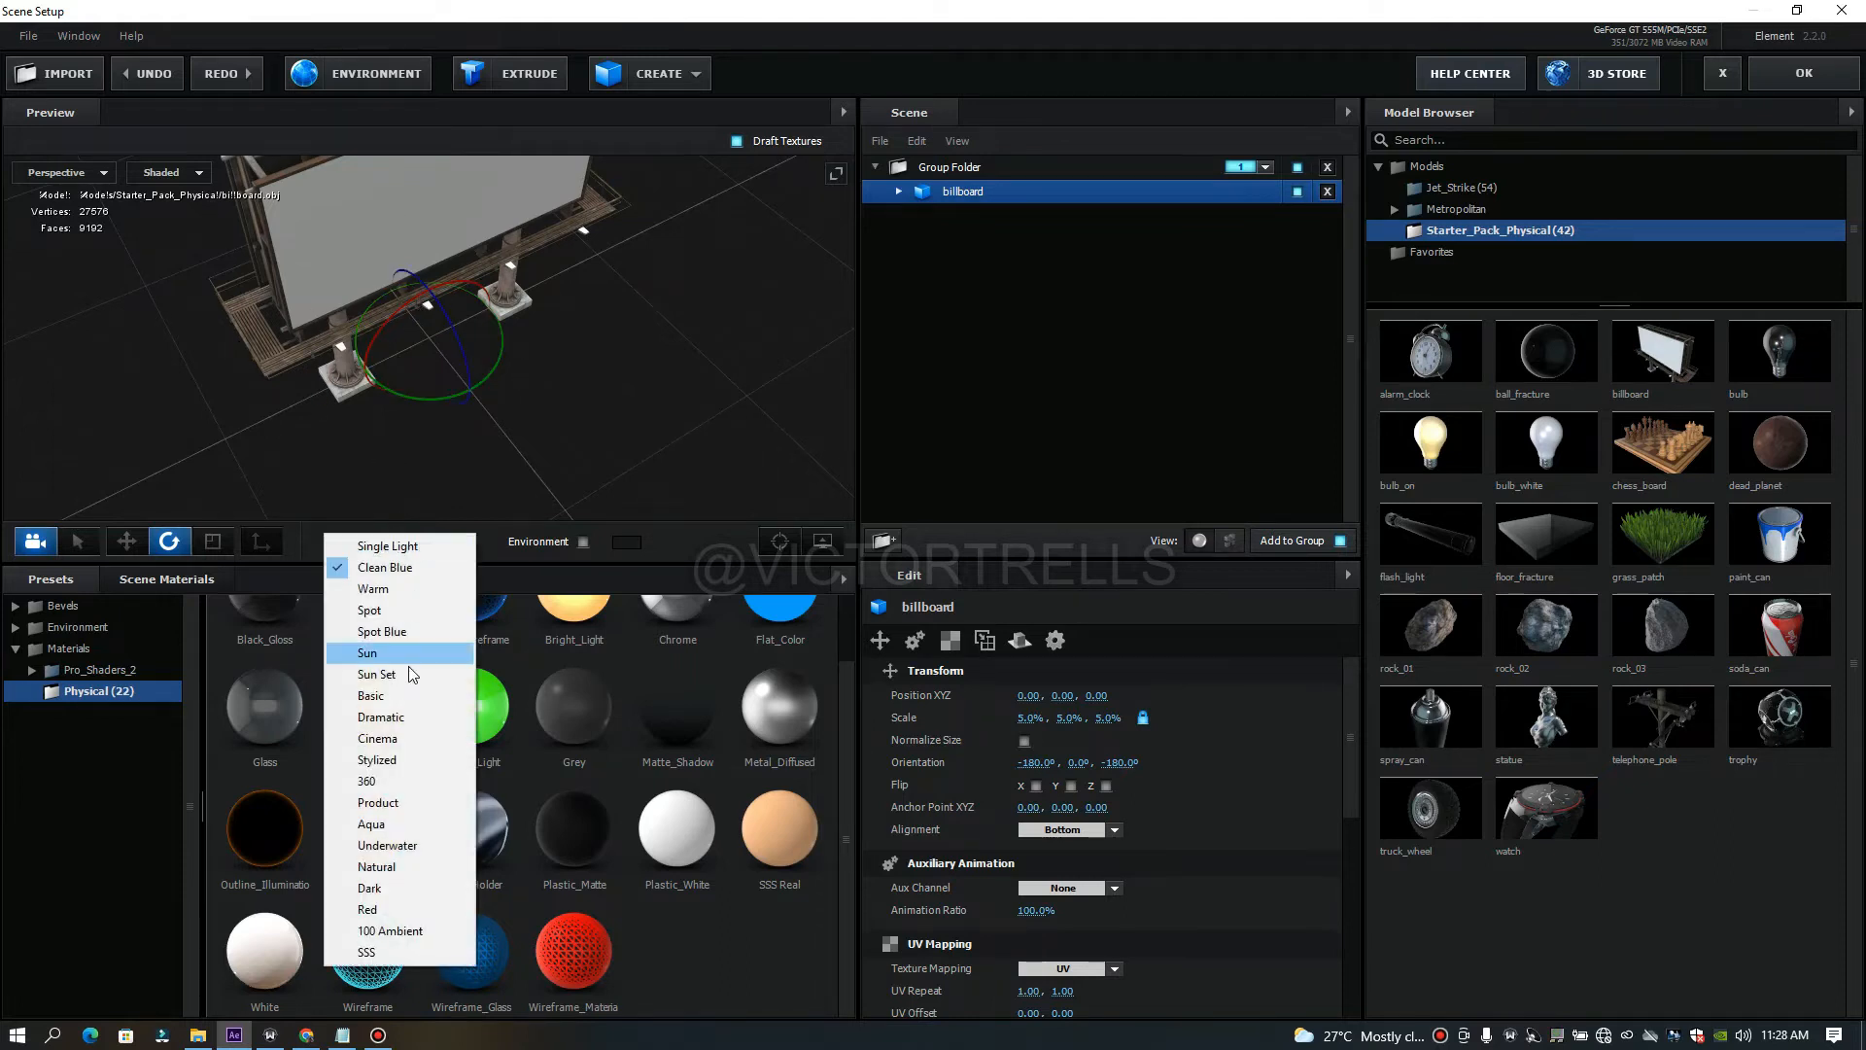
pyautogui.click(393, 591)
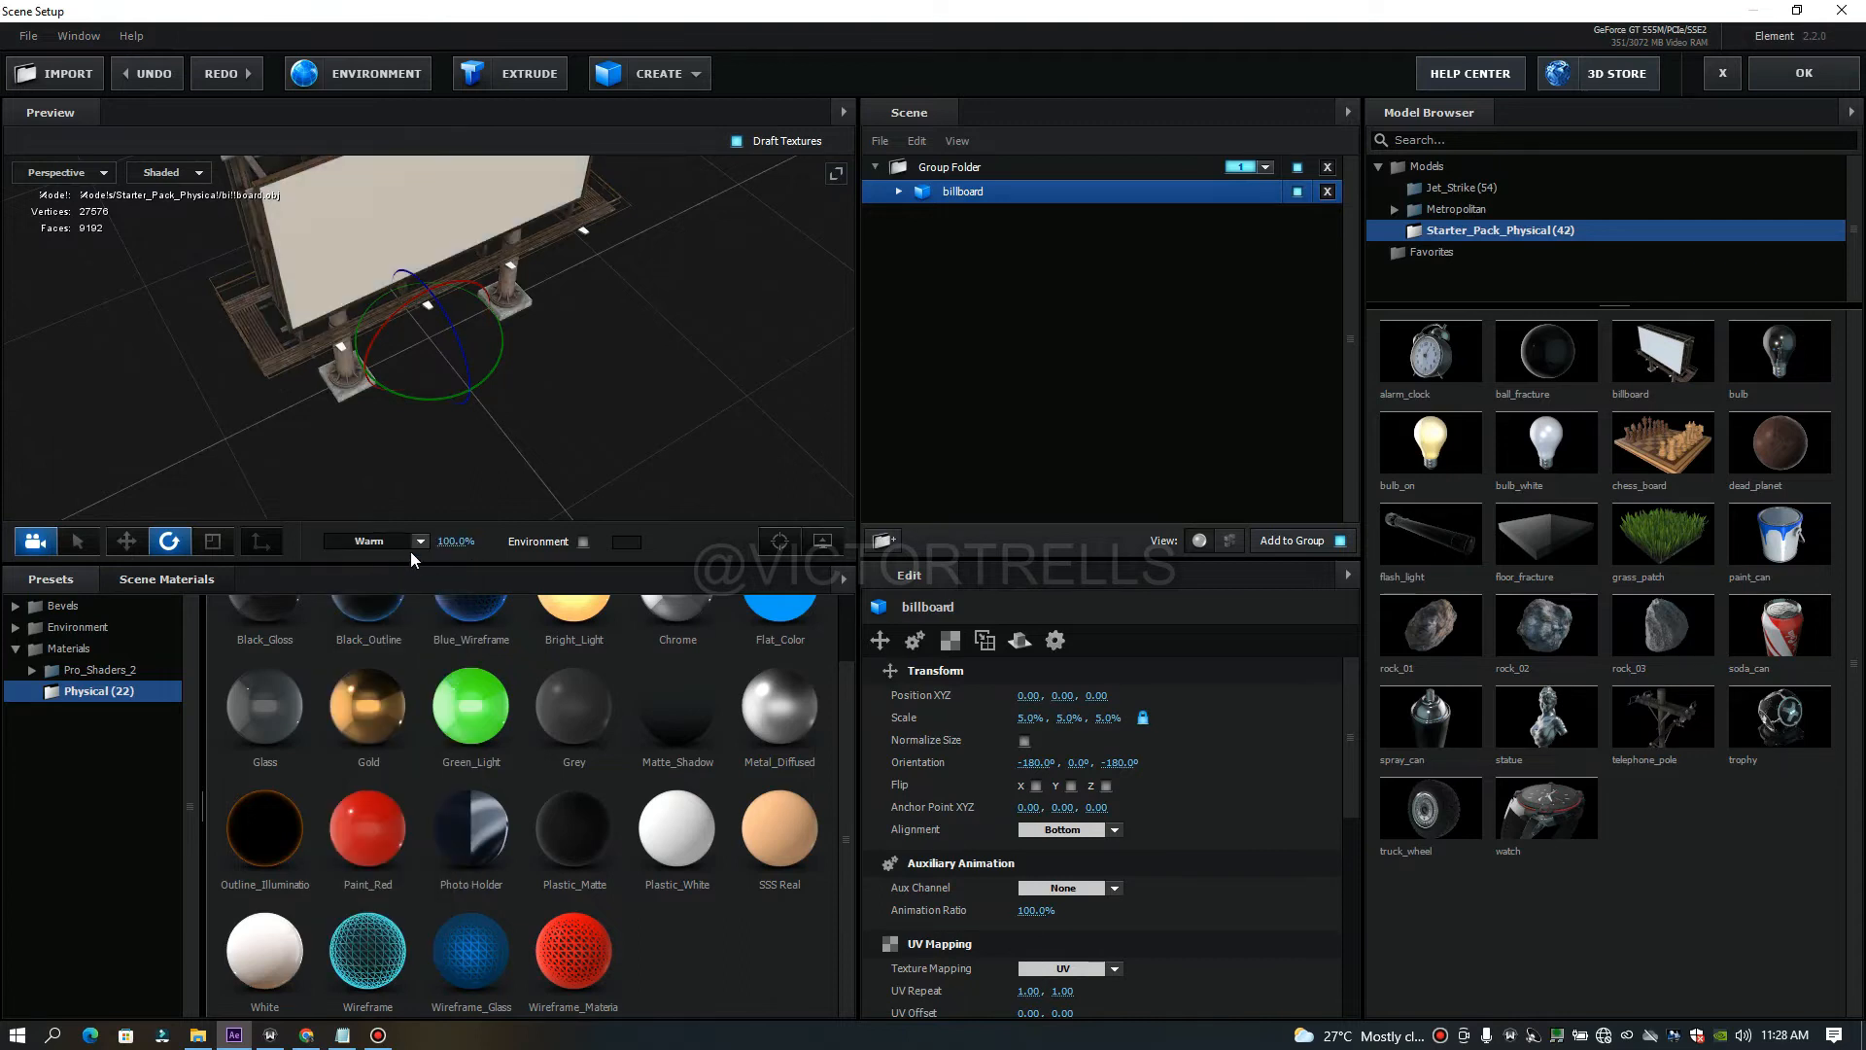
pyautogui.click(418, 542)
pyautogui.click(401, 568)
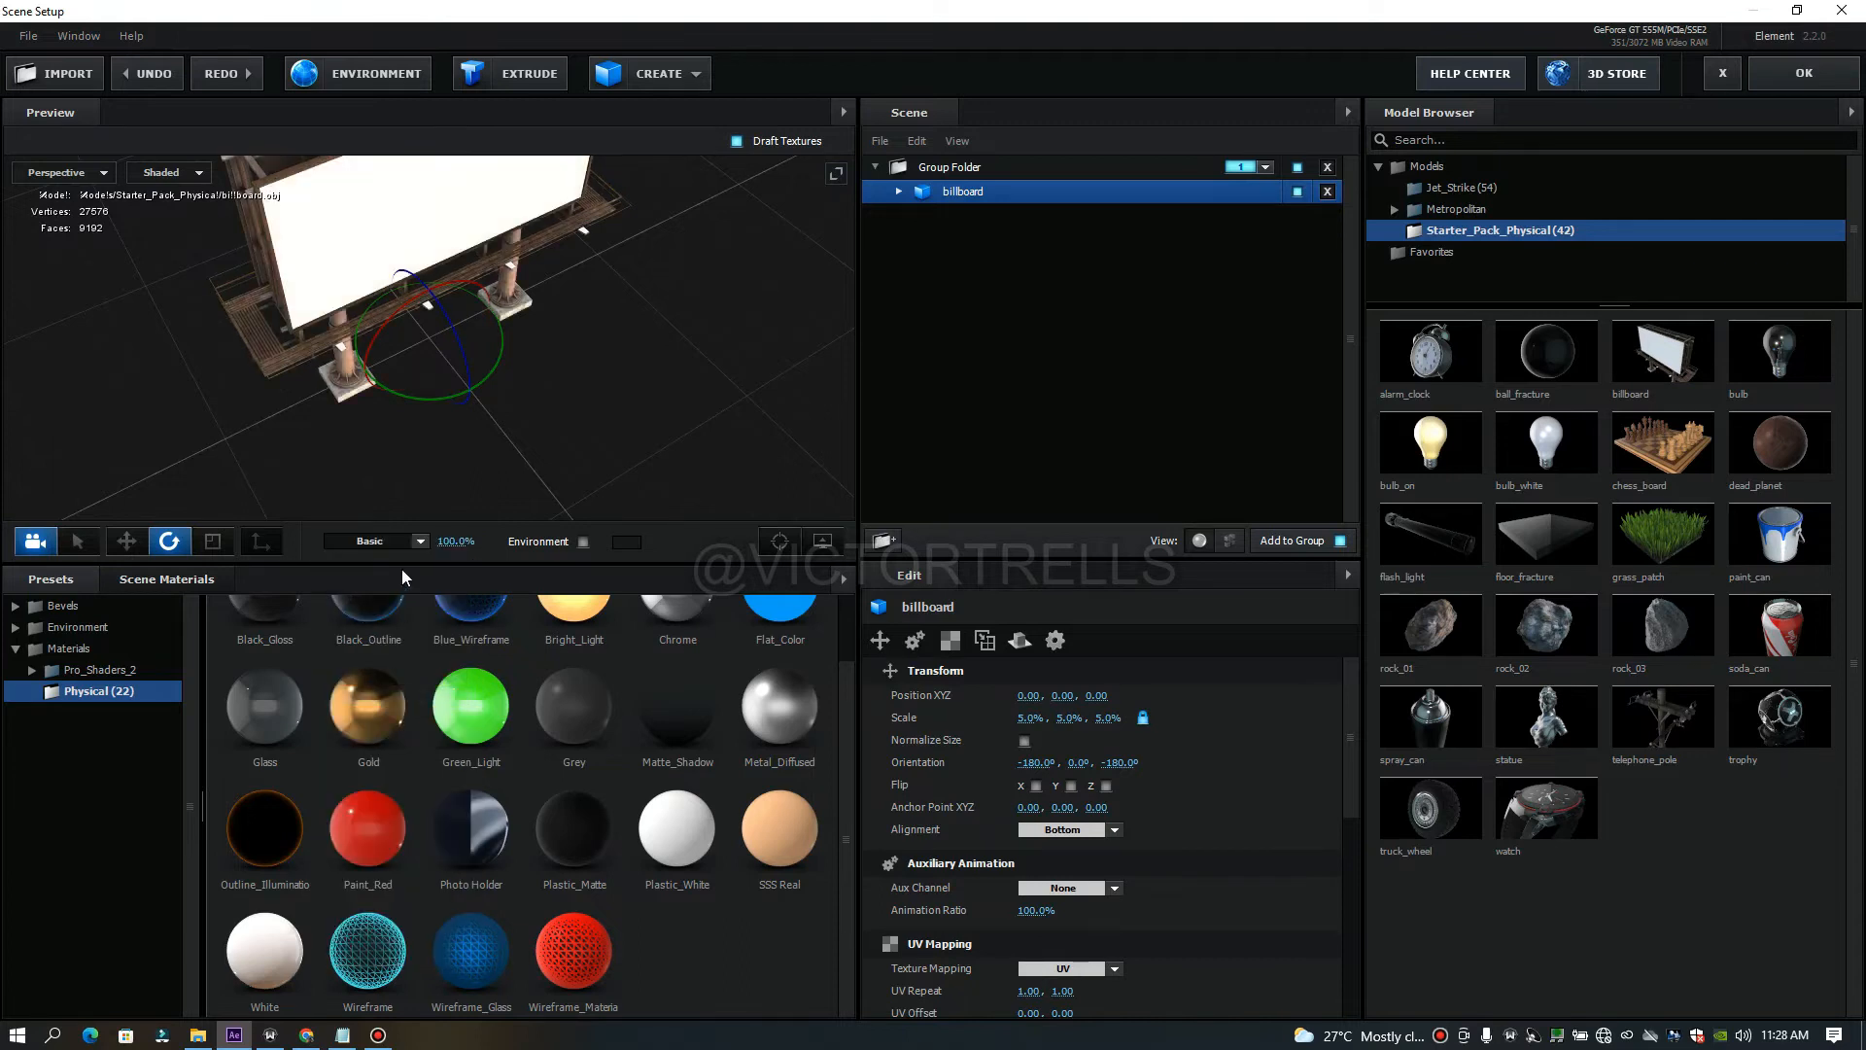
pyautogui.click(374, 542)
pyautogui.click(387, 739)
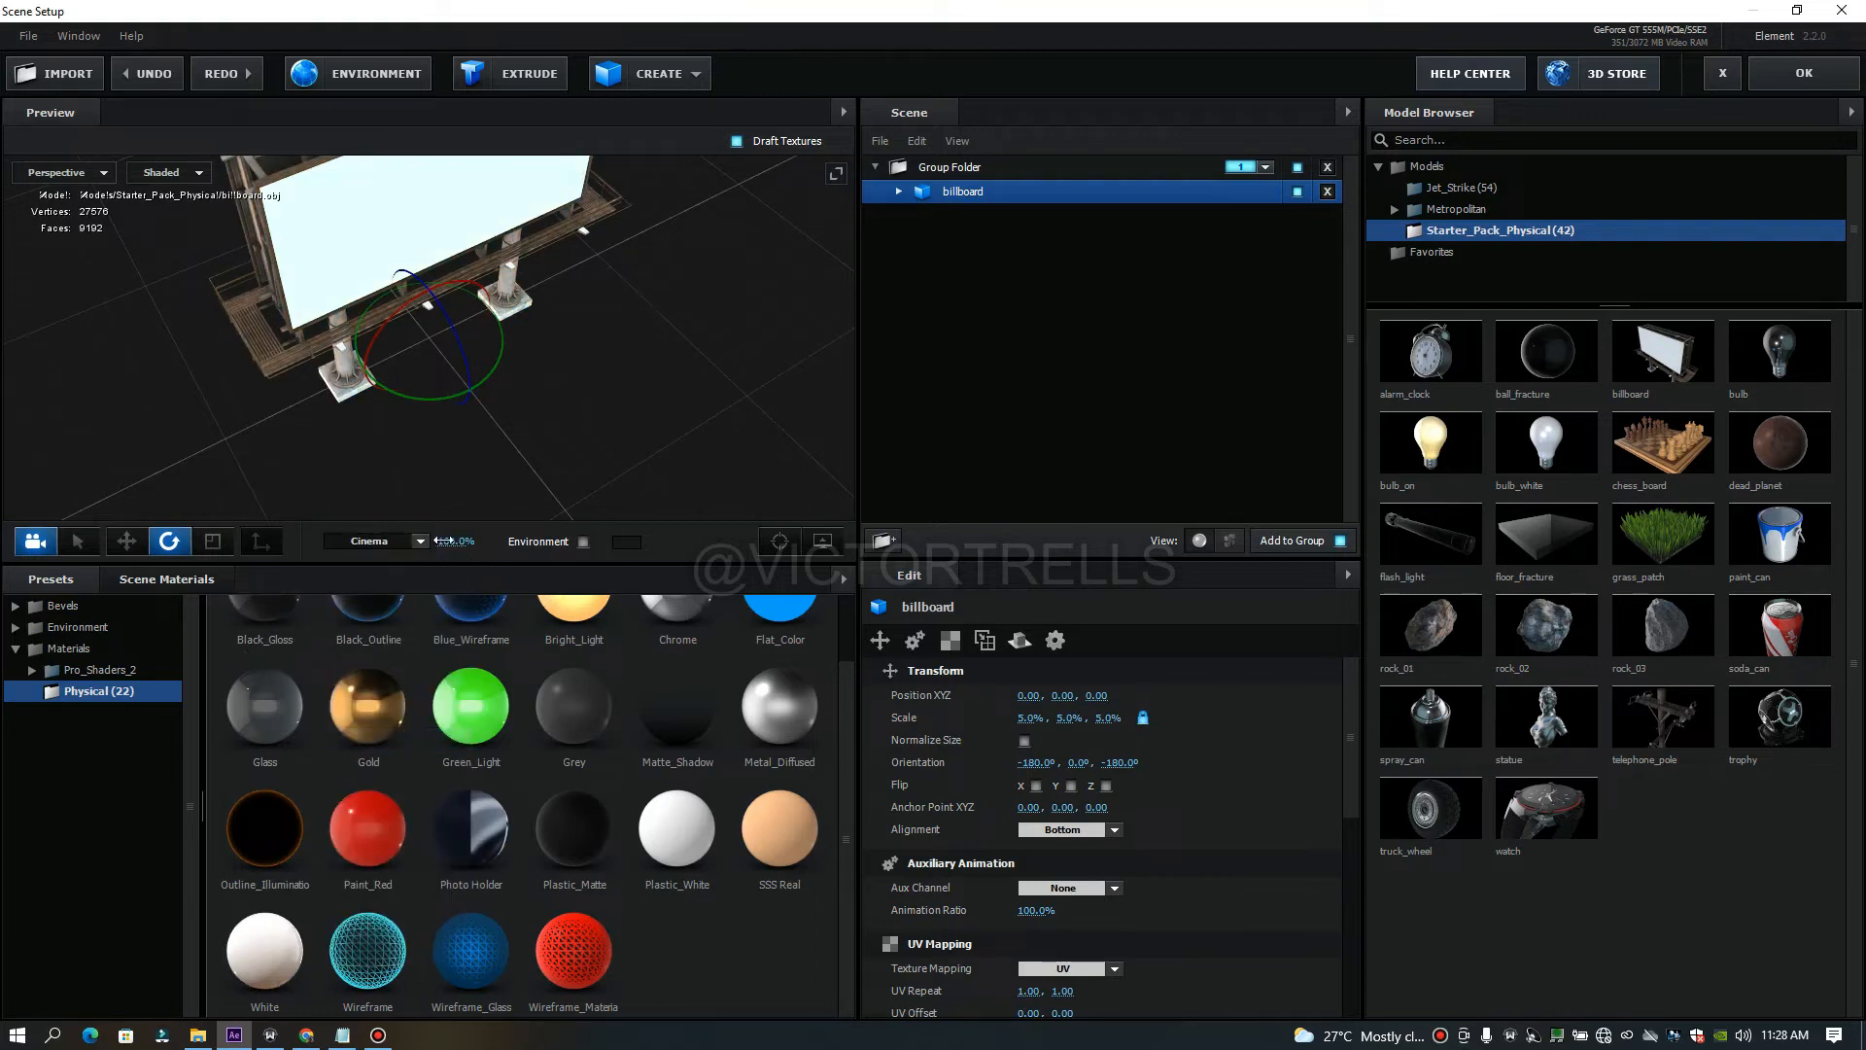
pyautogui.moveTo(453, 541)
pyautogui.mouseDown()
pyautogui.moveTo(337, 540)
pyautogui.moveTo(505, 541)
pyautogui.moveTo(442, 550)
pyautogui.mouseUp()
# Show the environment in the preview and set the lighting preset to Dramatic.
pyautogui.click(583, 542)
pyautogui.moveTo(602, 400); pyautogui.dragTo(804, 353)
pyautogui.click(421, 543)
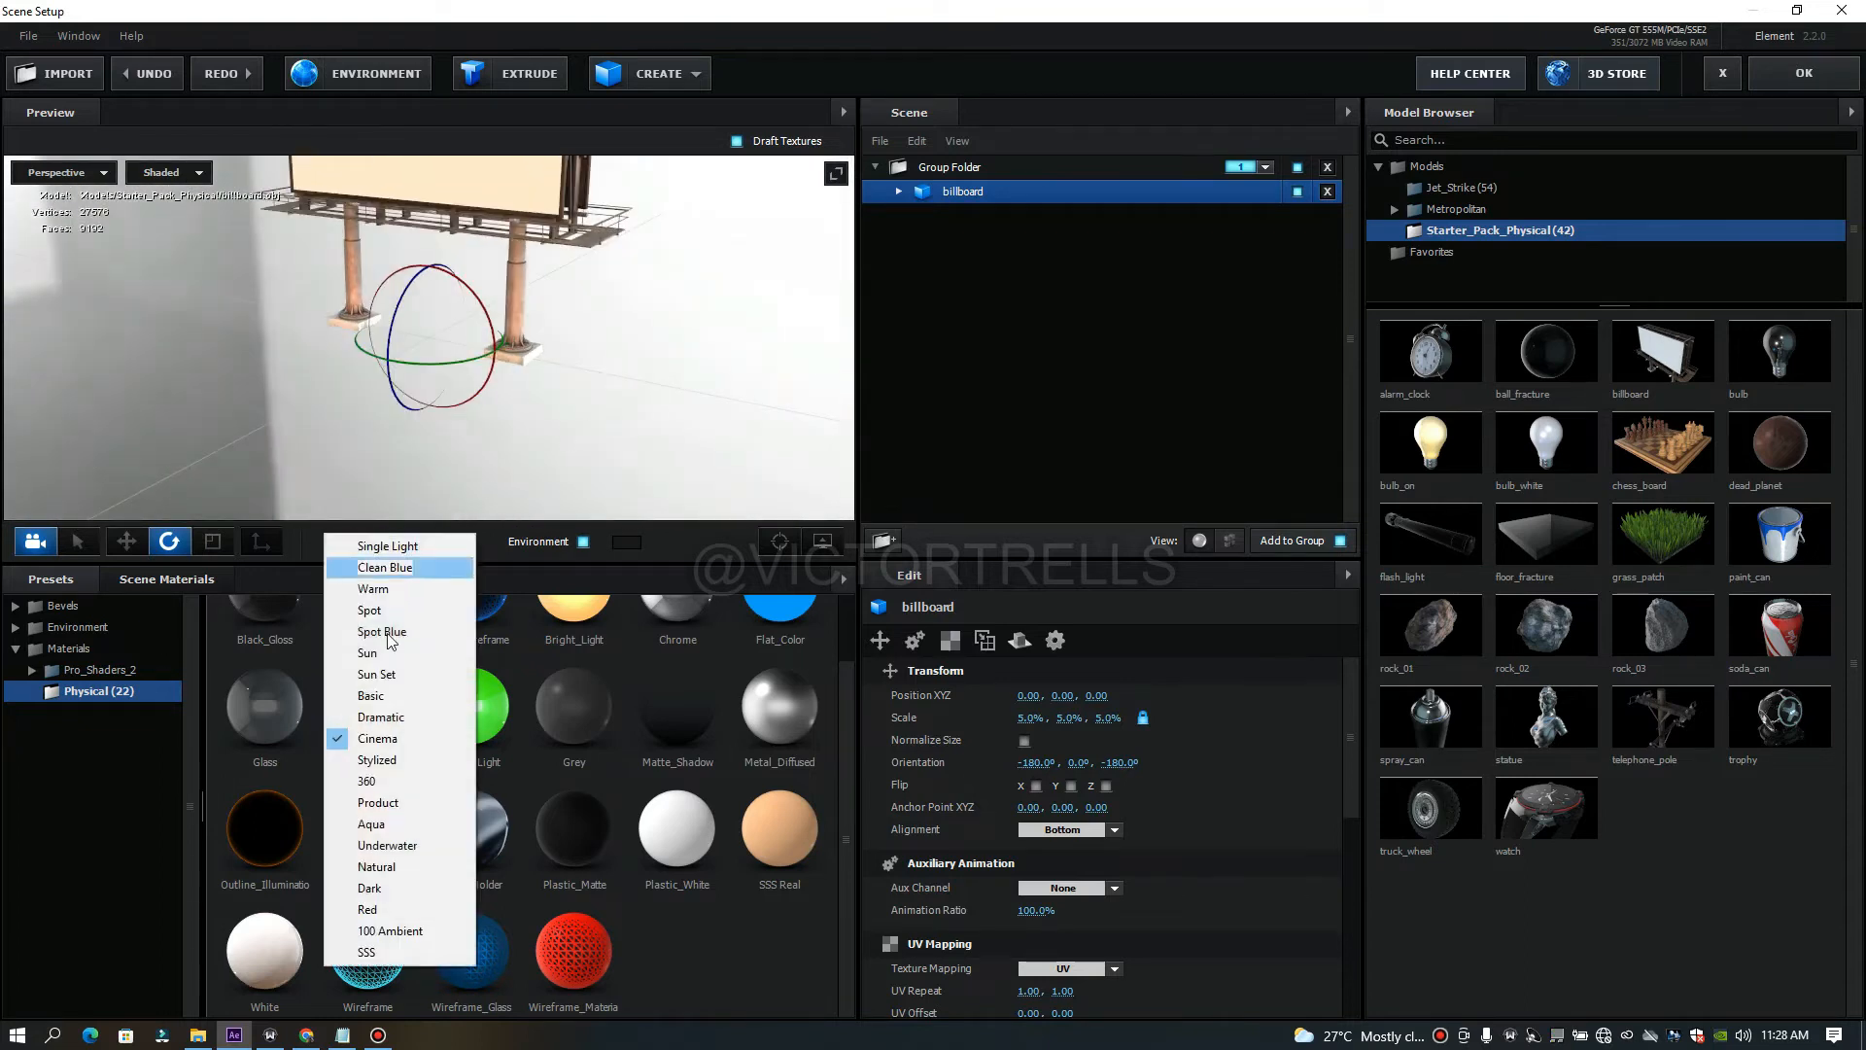
pyautogui.click(370, 718)
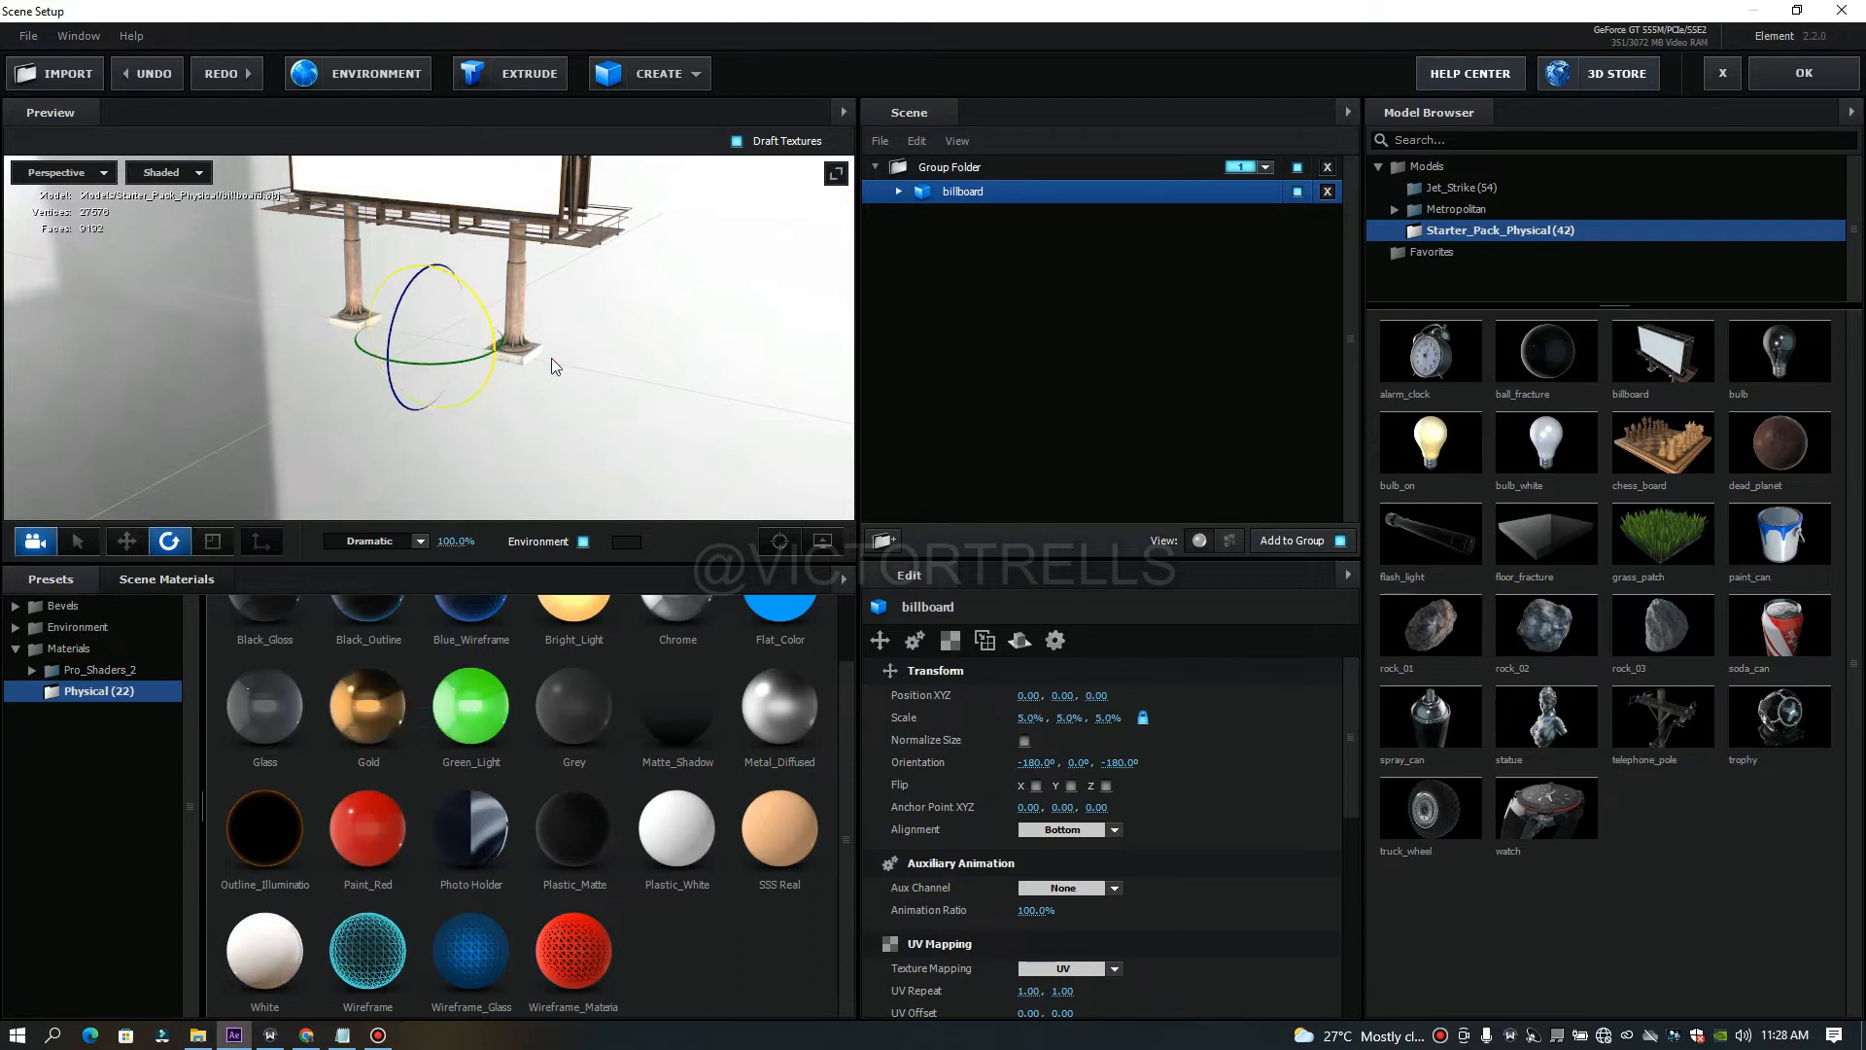
# Set the preview's background color to red (E82A2A), and check the color again.
pyautogui.click(623, 542)
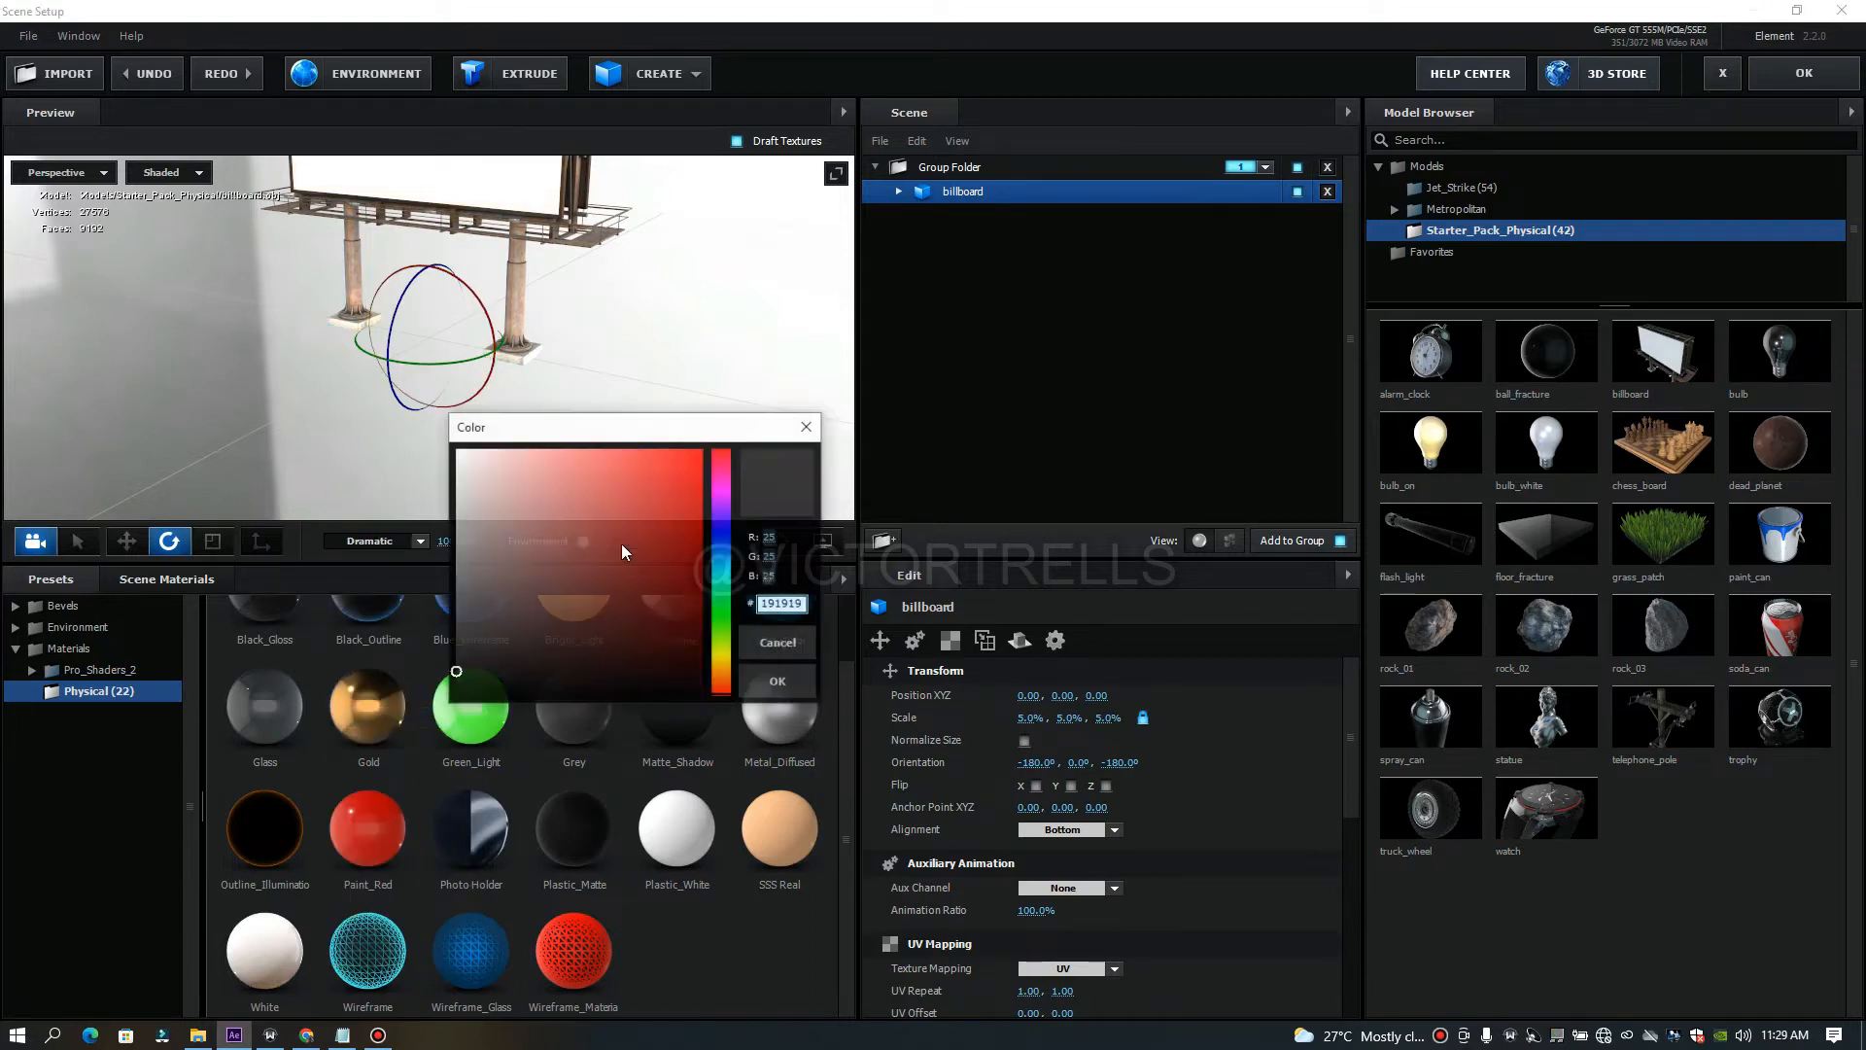
pyautogui.click(655, 476)
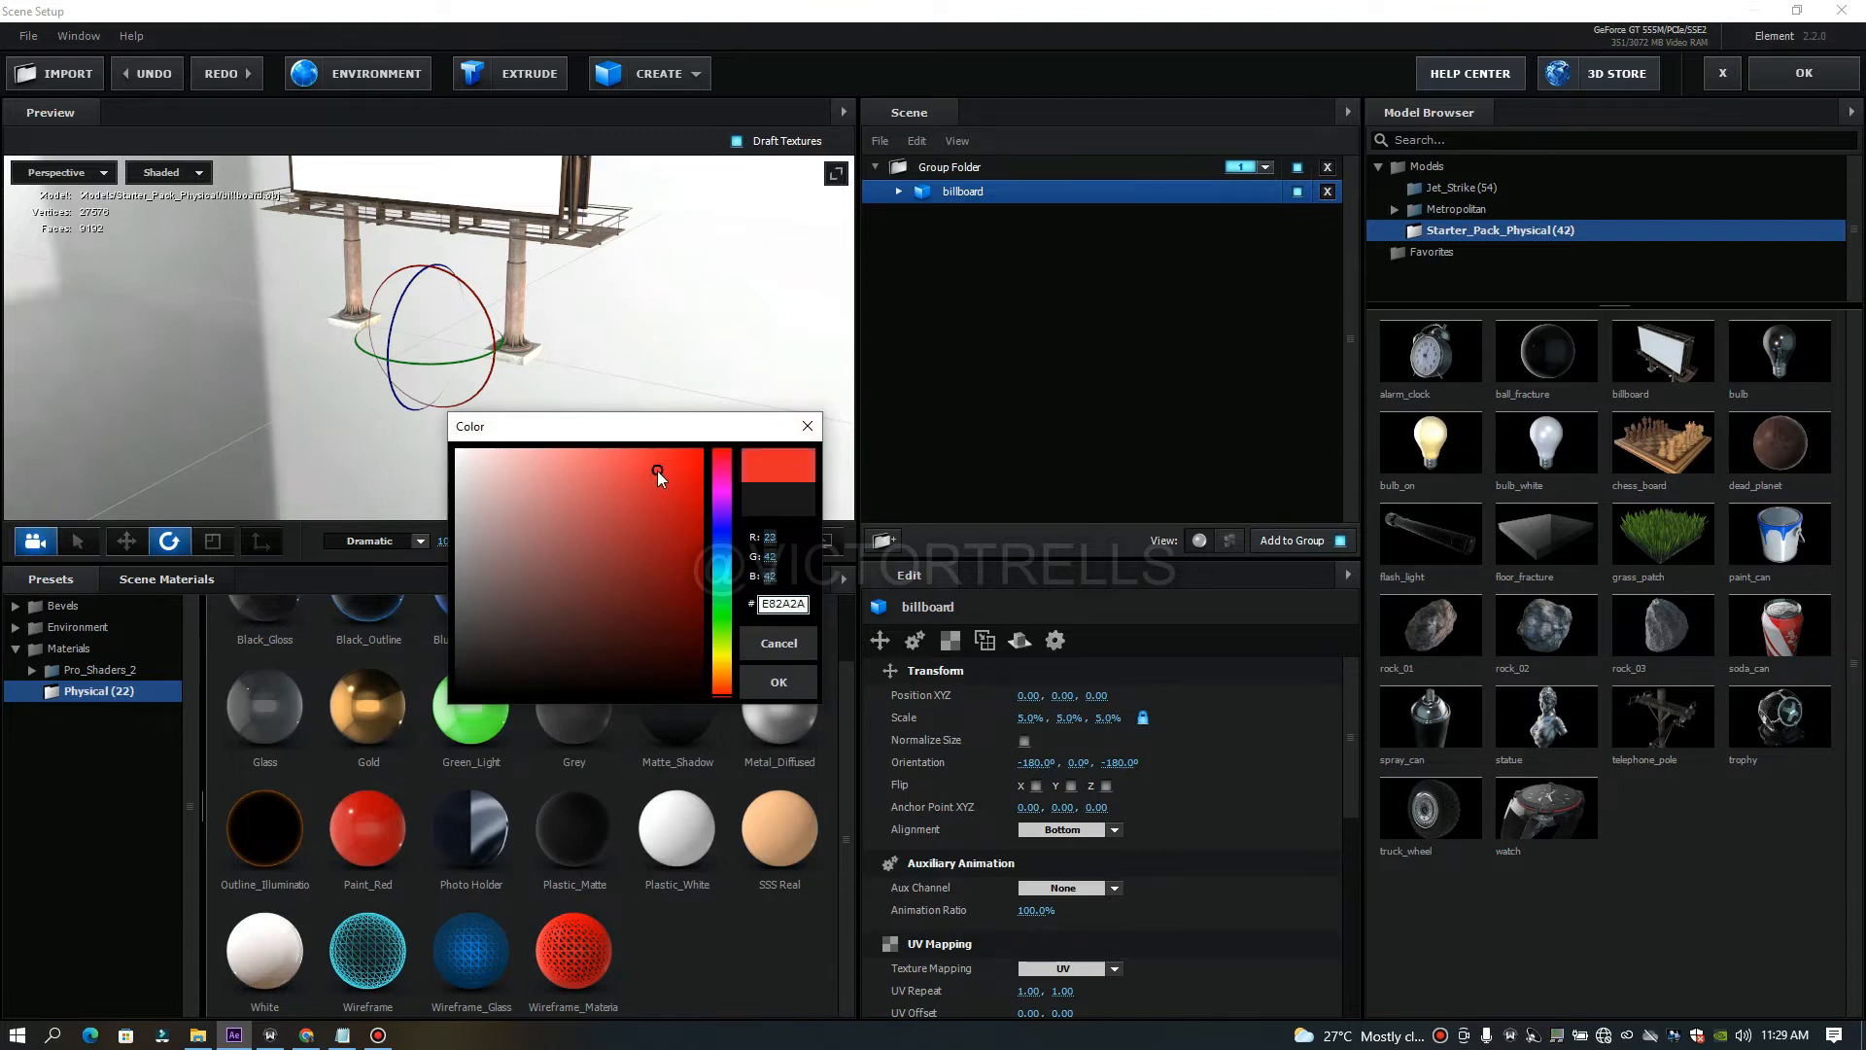
pyautogui.click(767, 678)
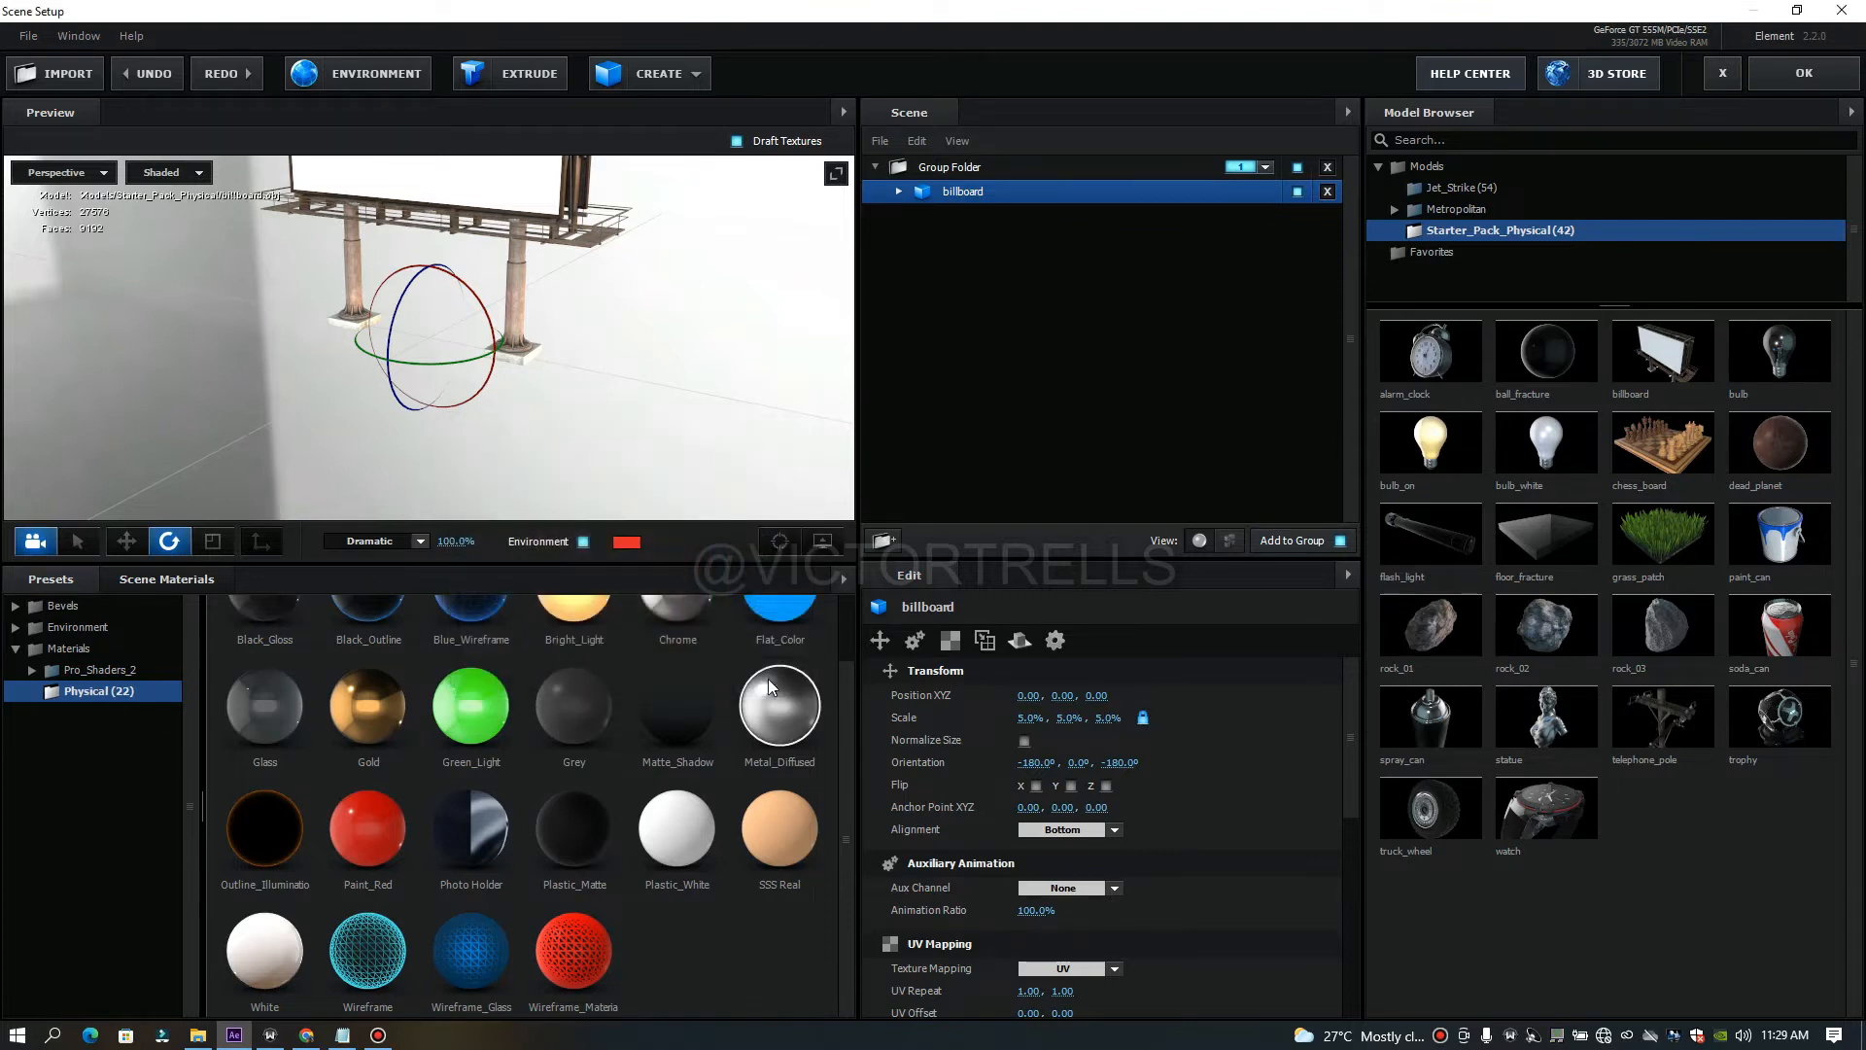
pyautogui.click(627, 544)
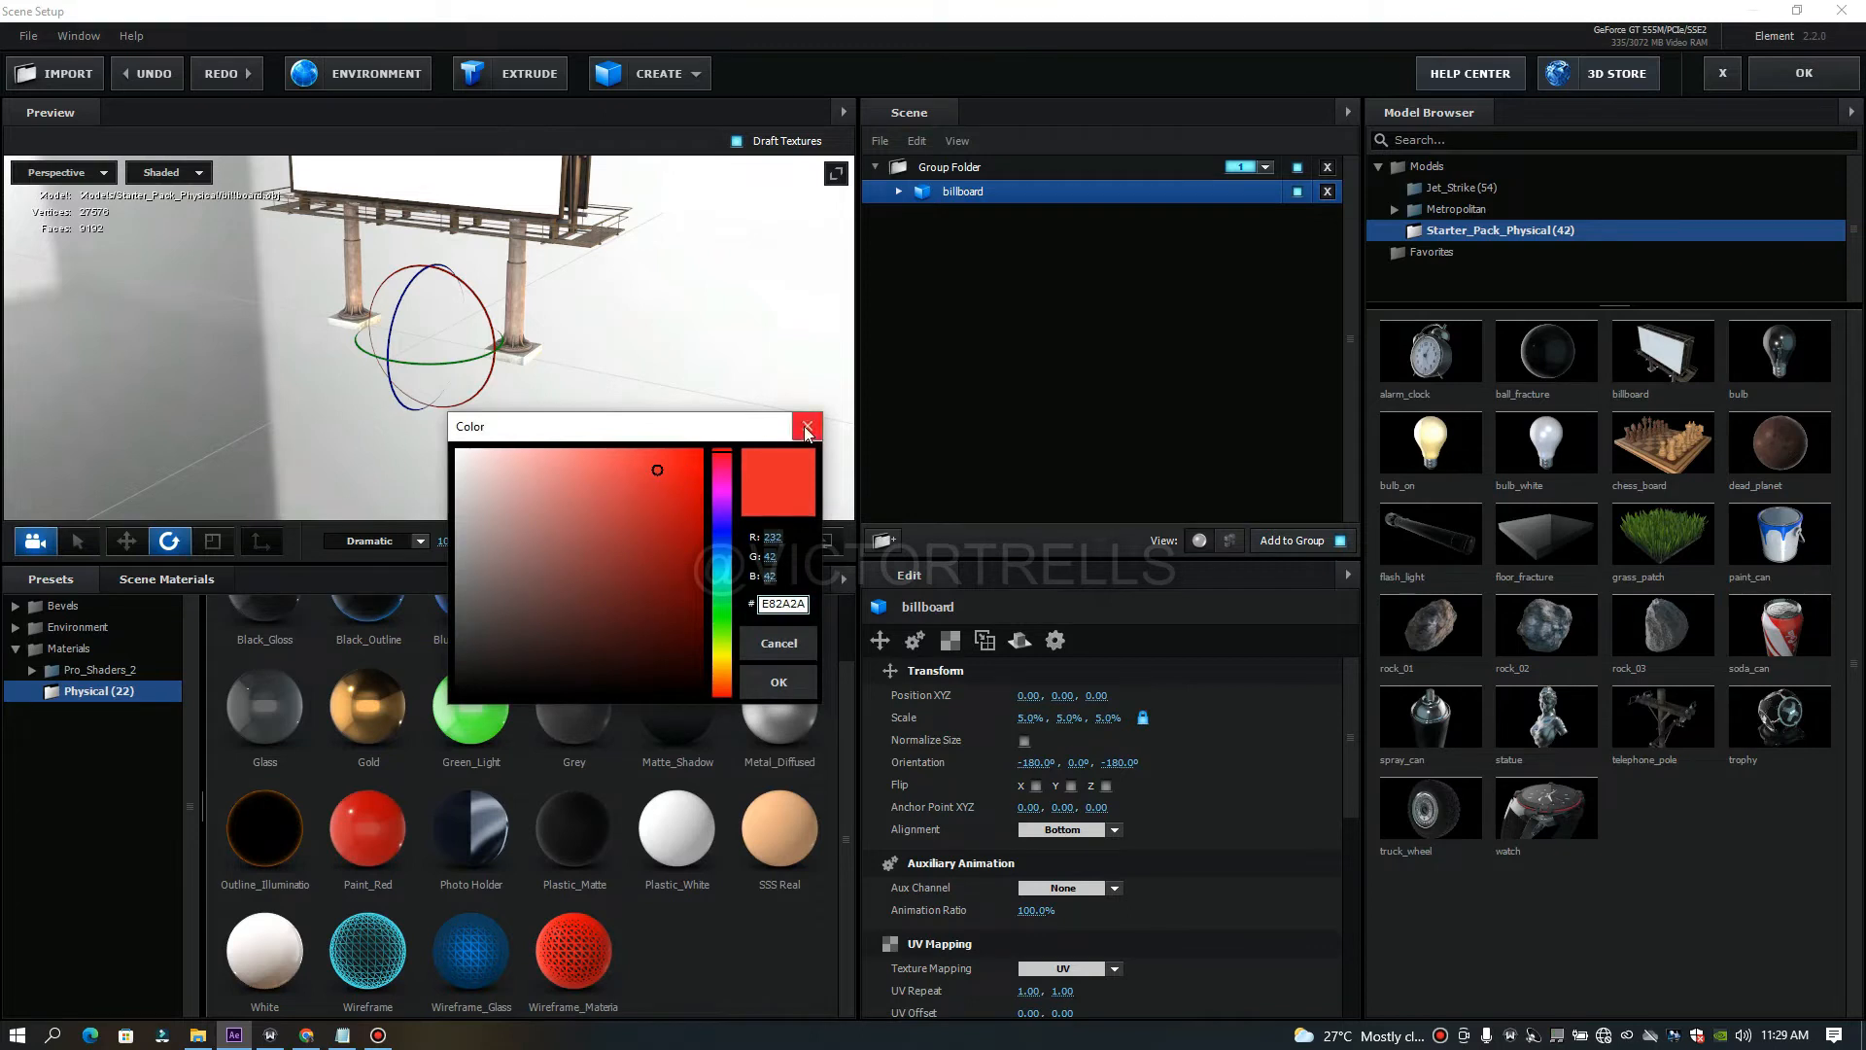
pyautogui.click(807, 426)
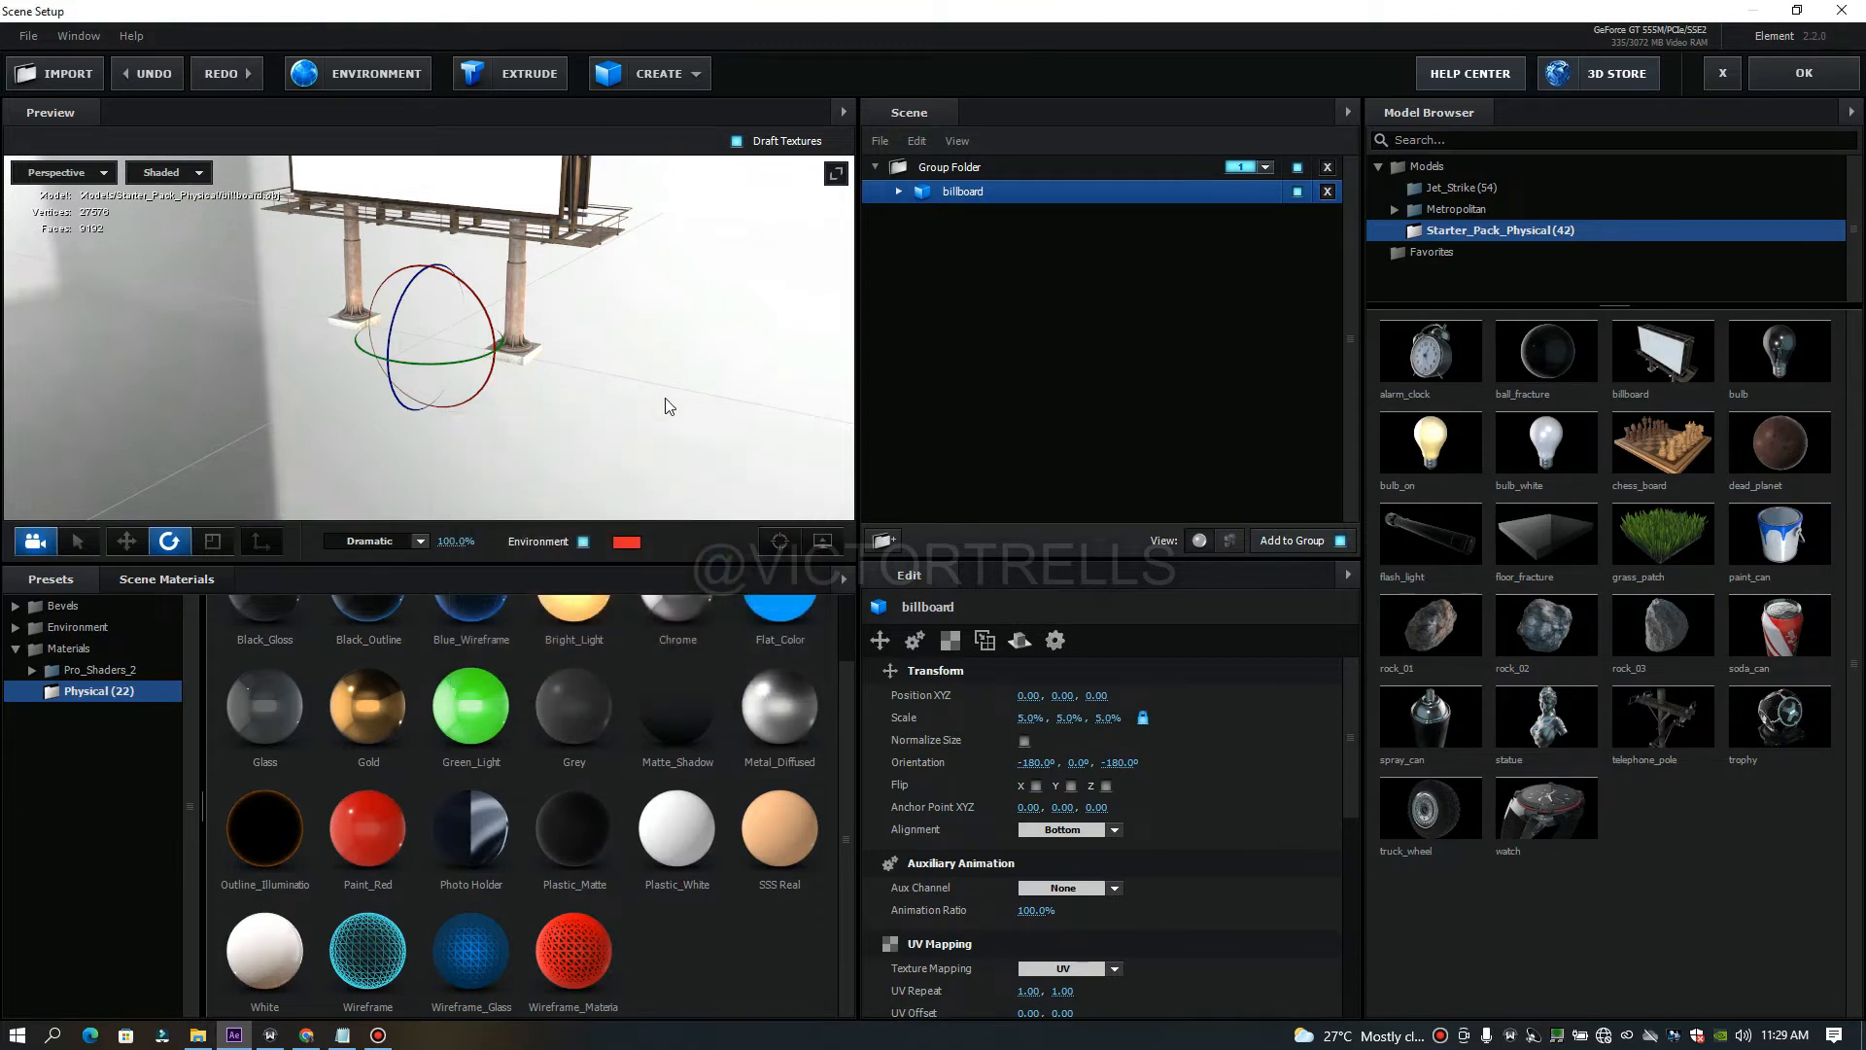
# Undo the last scene edit, and recheck the preview's background color.
pyautogui.hotkey('ctrl', 'z')
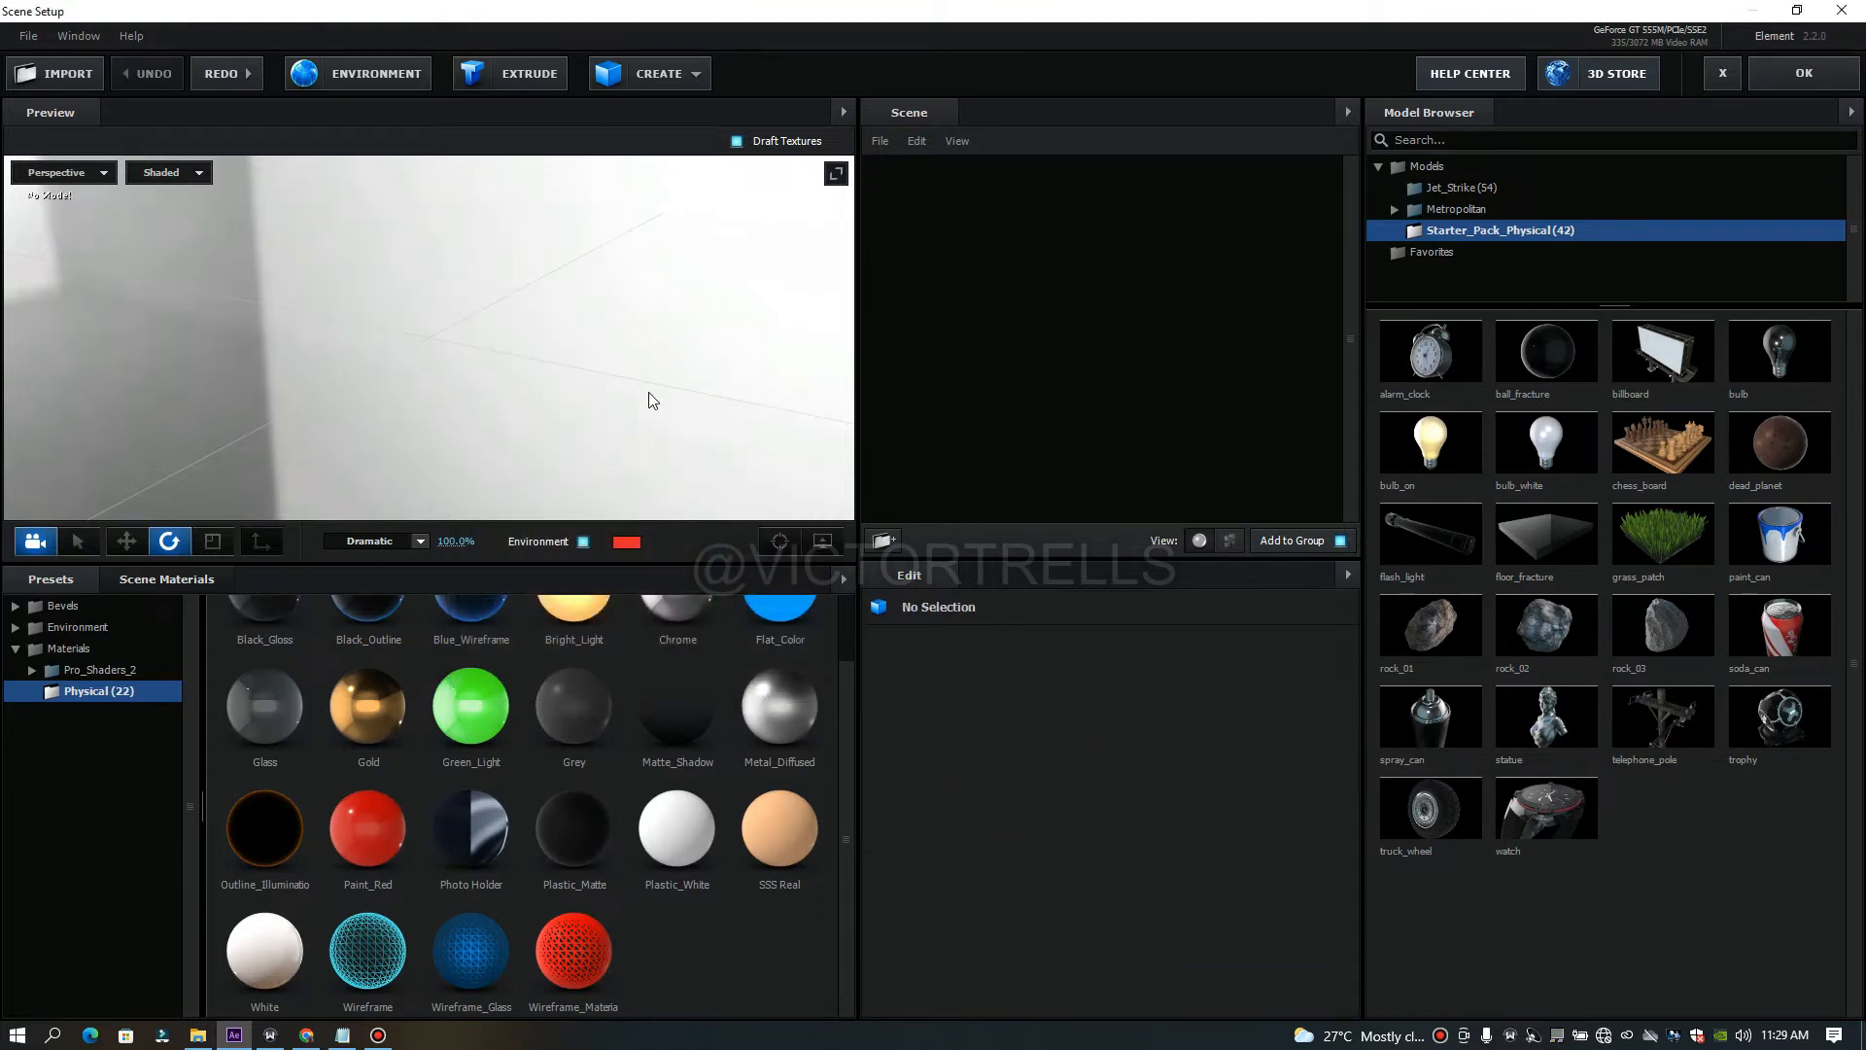
pyautogui.click(625, 543)
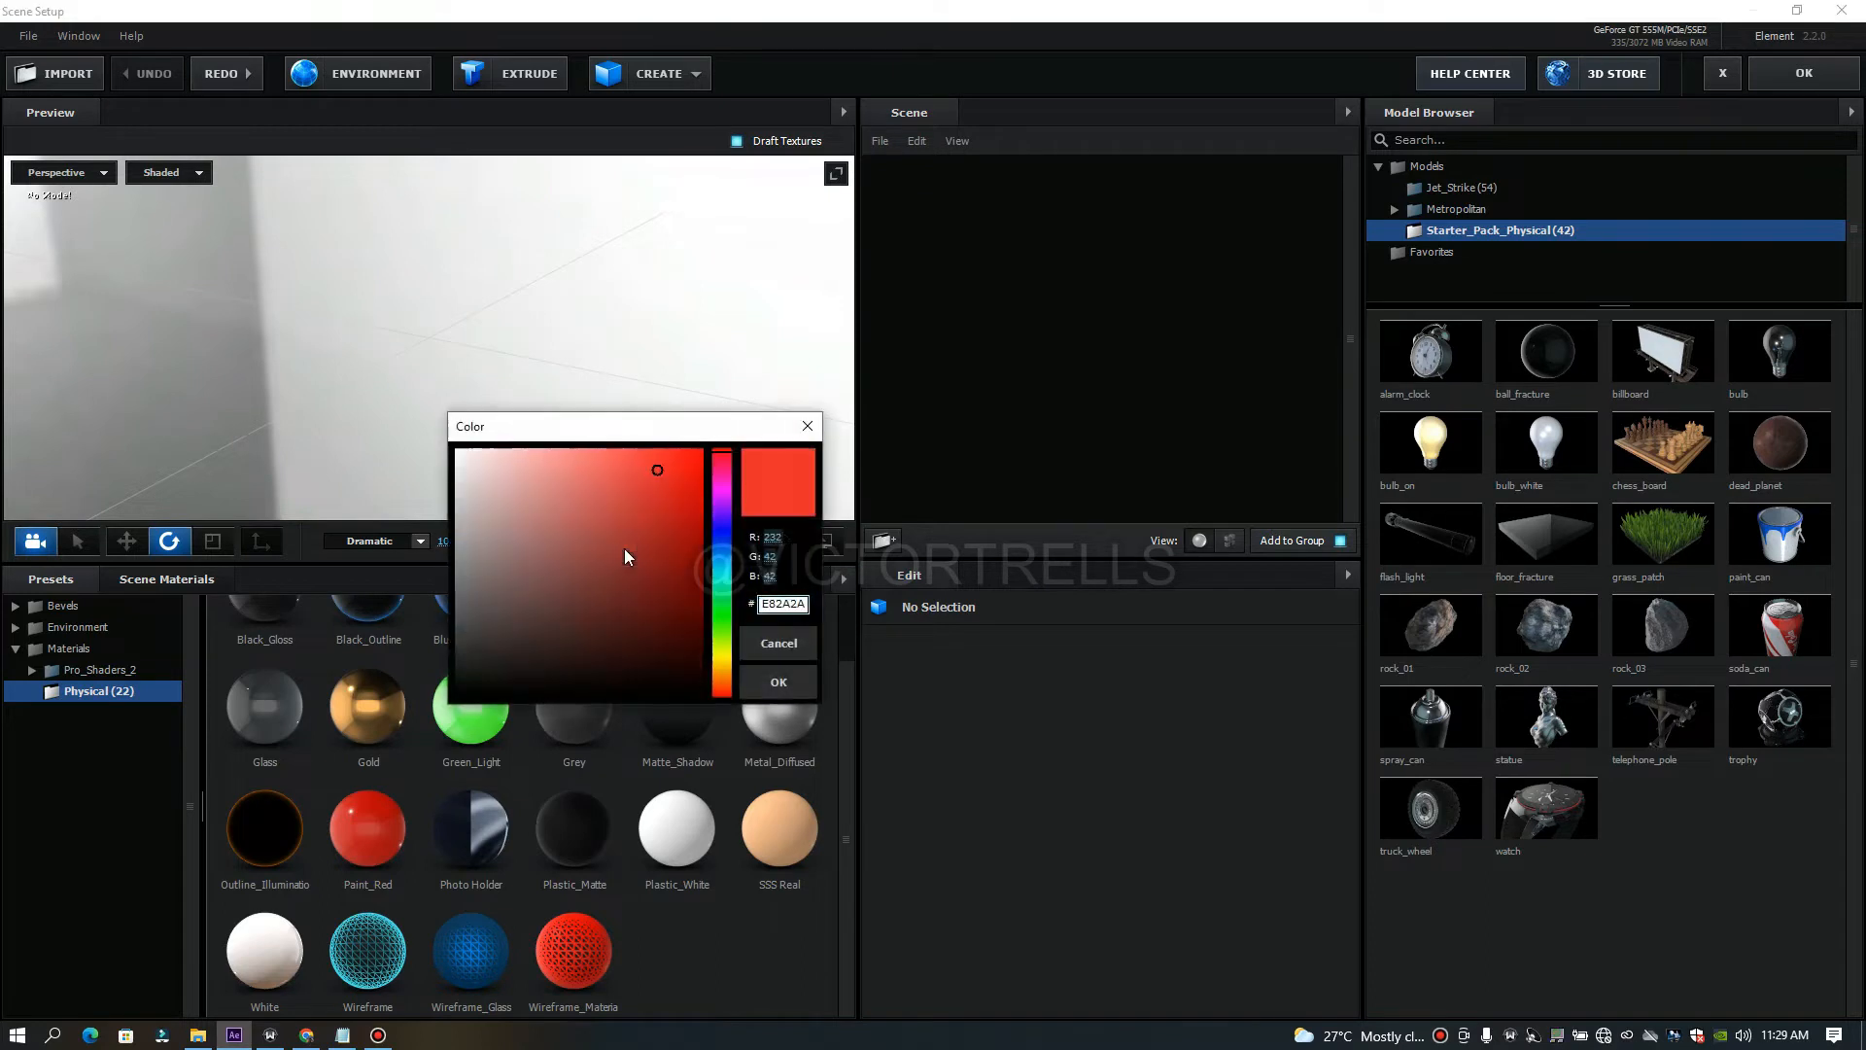
pyautogui.click(806, 426)
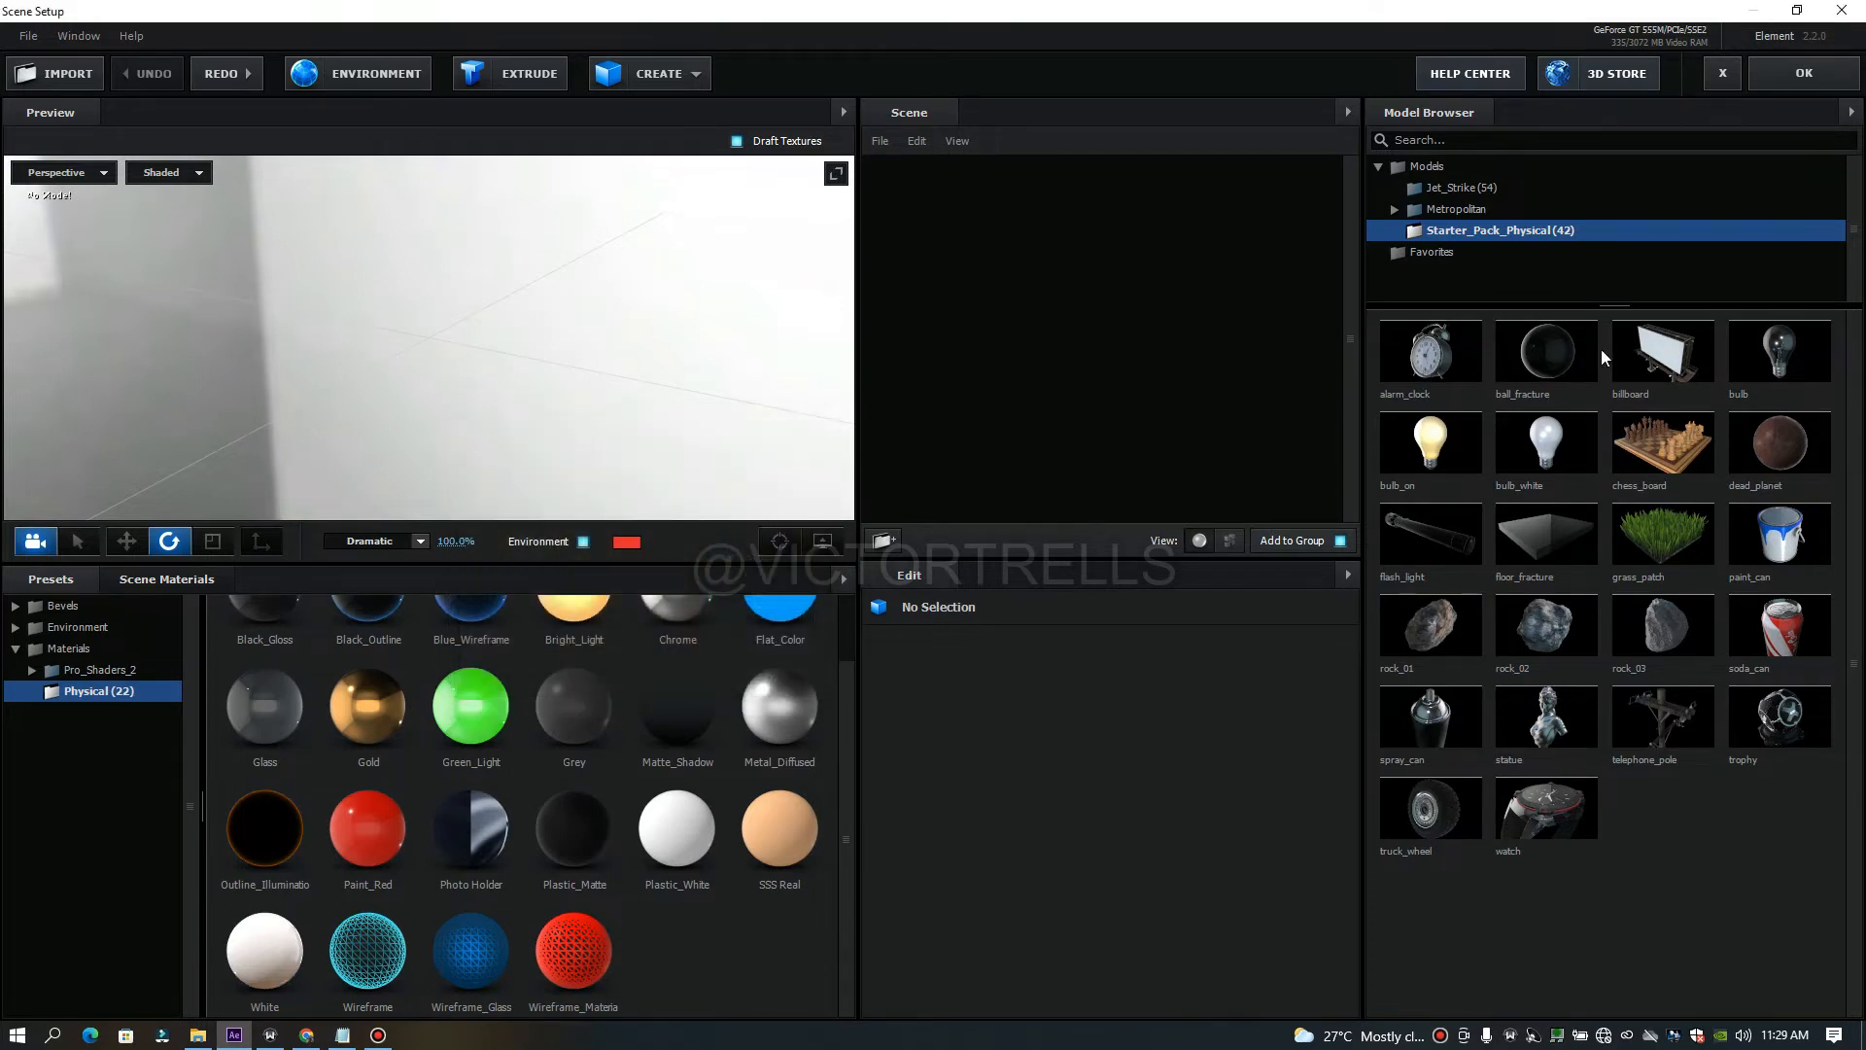
# Add the billboard model from the Starter_Pack_Physical library to the scene, accept texture downscaling, and hide the preview environment.
pyautogui.click(1645, 360)
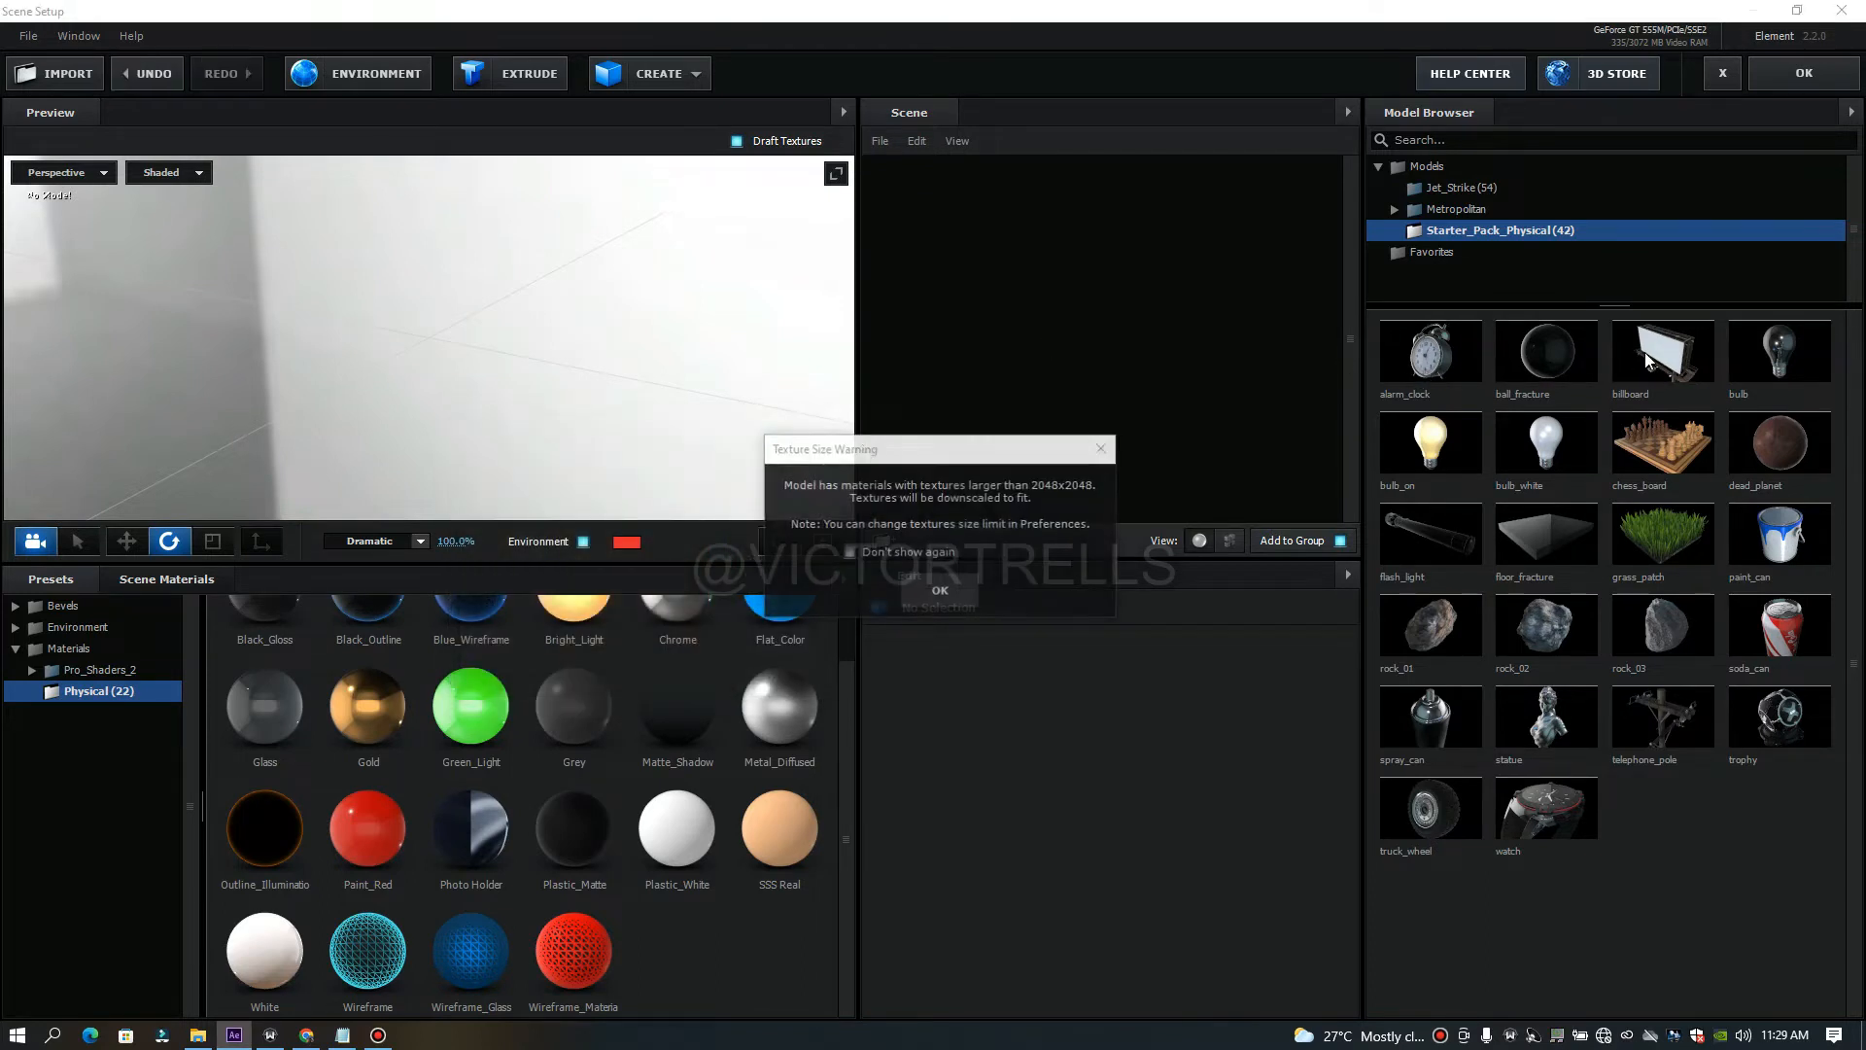
pyautogui.click(966, 581)
pyautogui.click(583, 542)
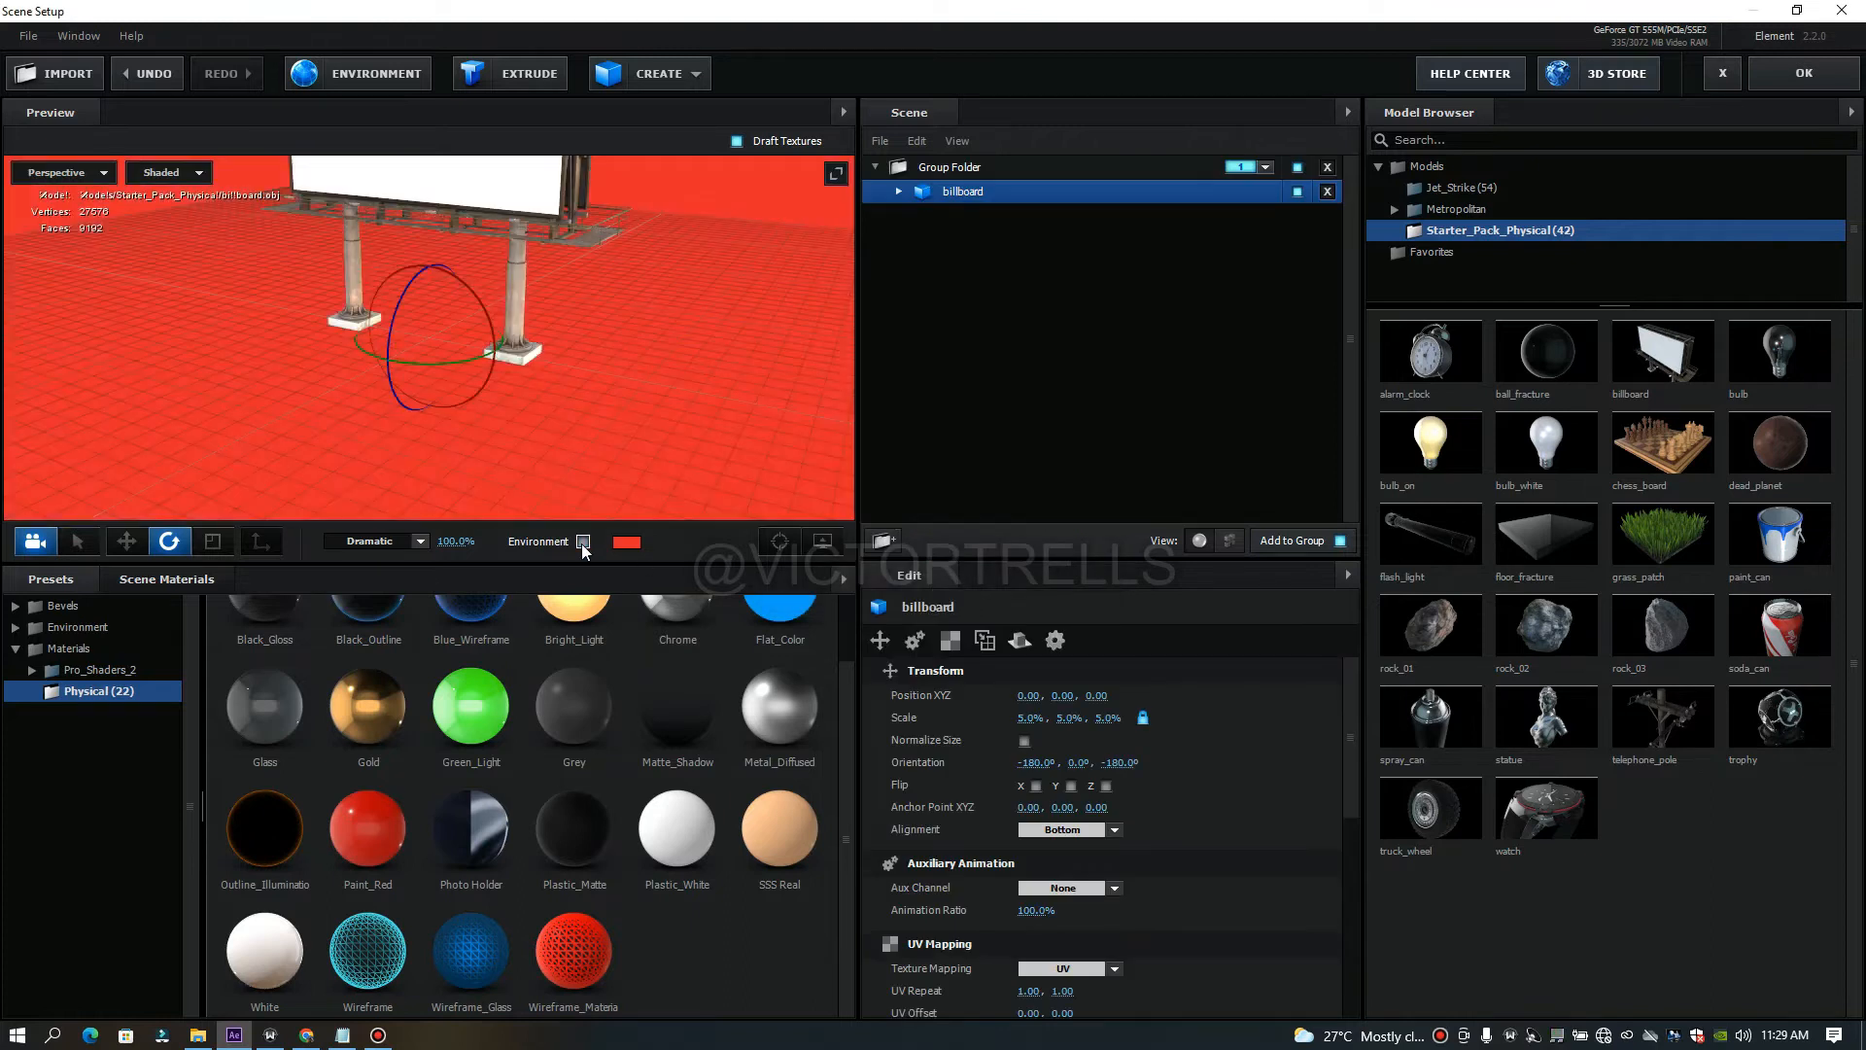
pyautogui.moveTo(597, 412); pyautogui.dragTo(715, 353)
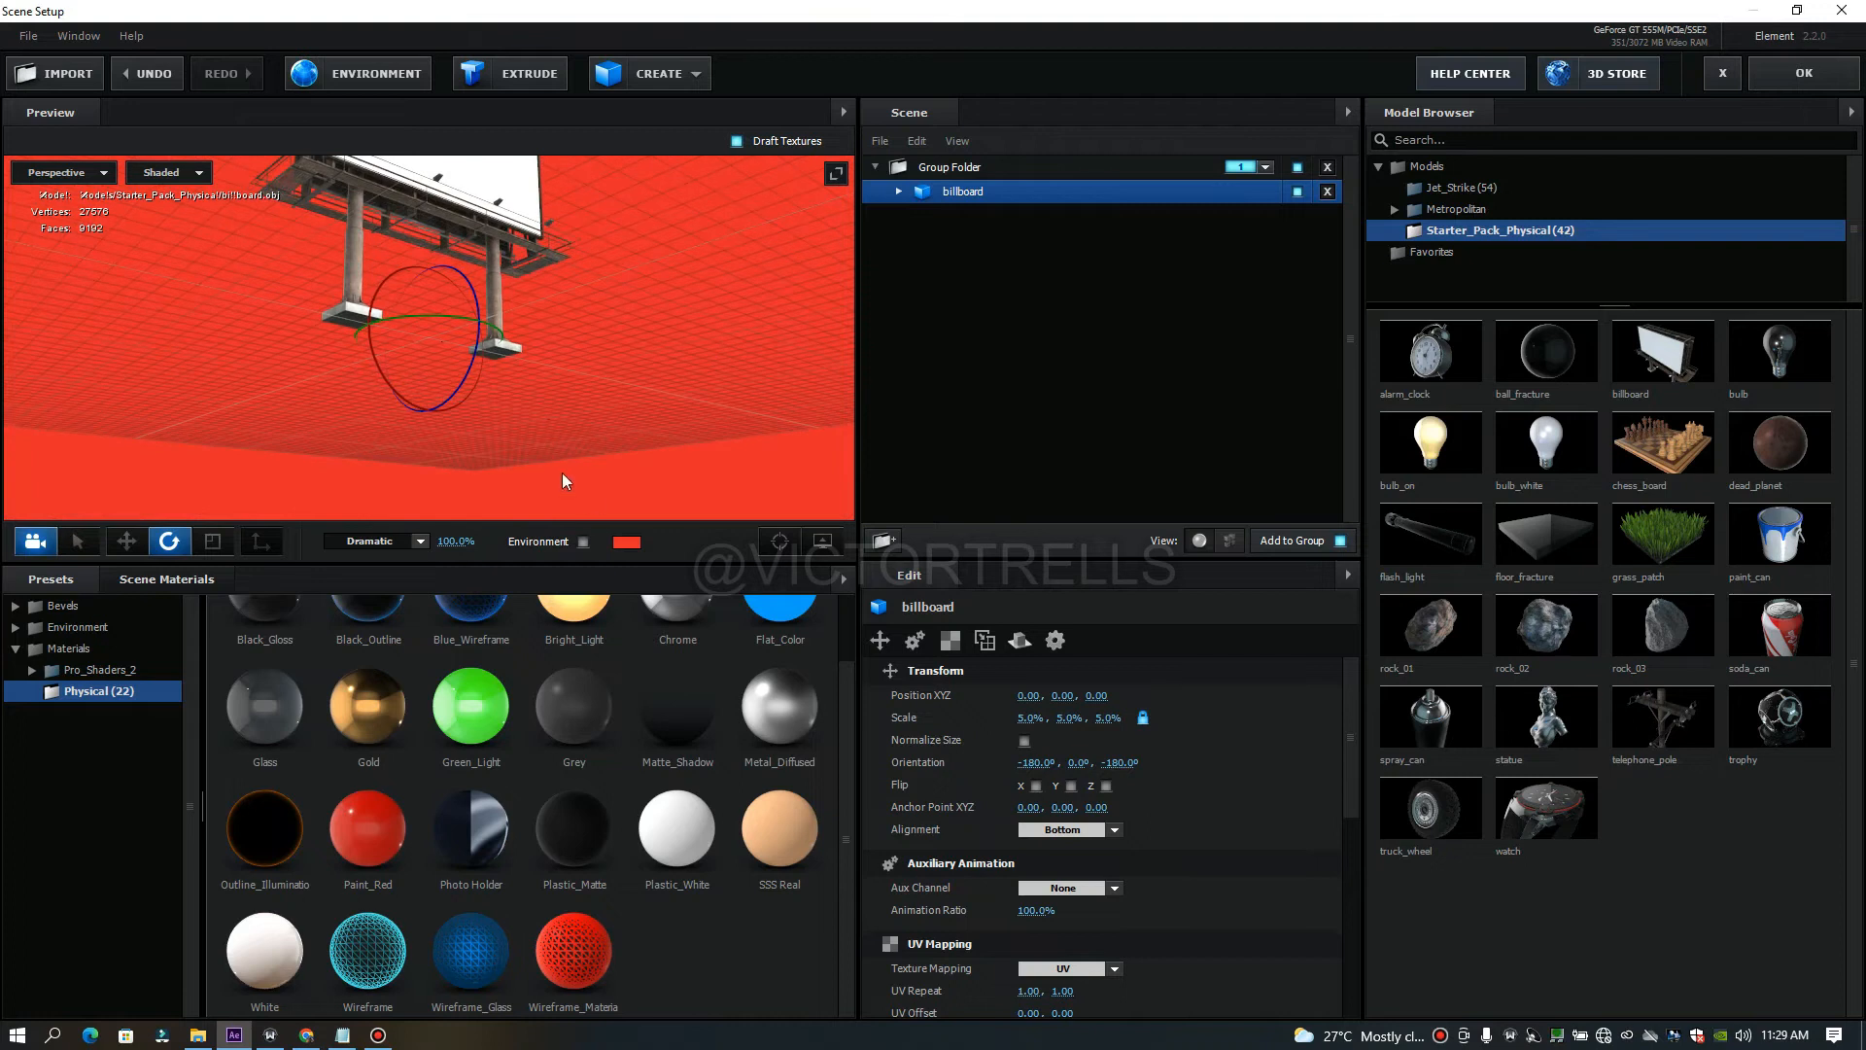
# Set the preview's background color to black (000000).
pyautogui.click(625, 543)
pyautogui.moveTo(663, 665); pyautogui.dragTo(685, 719)
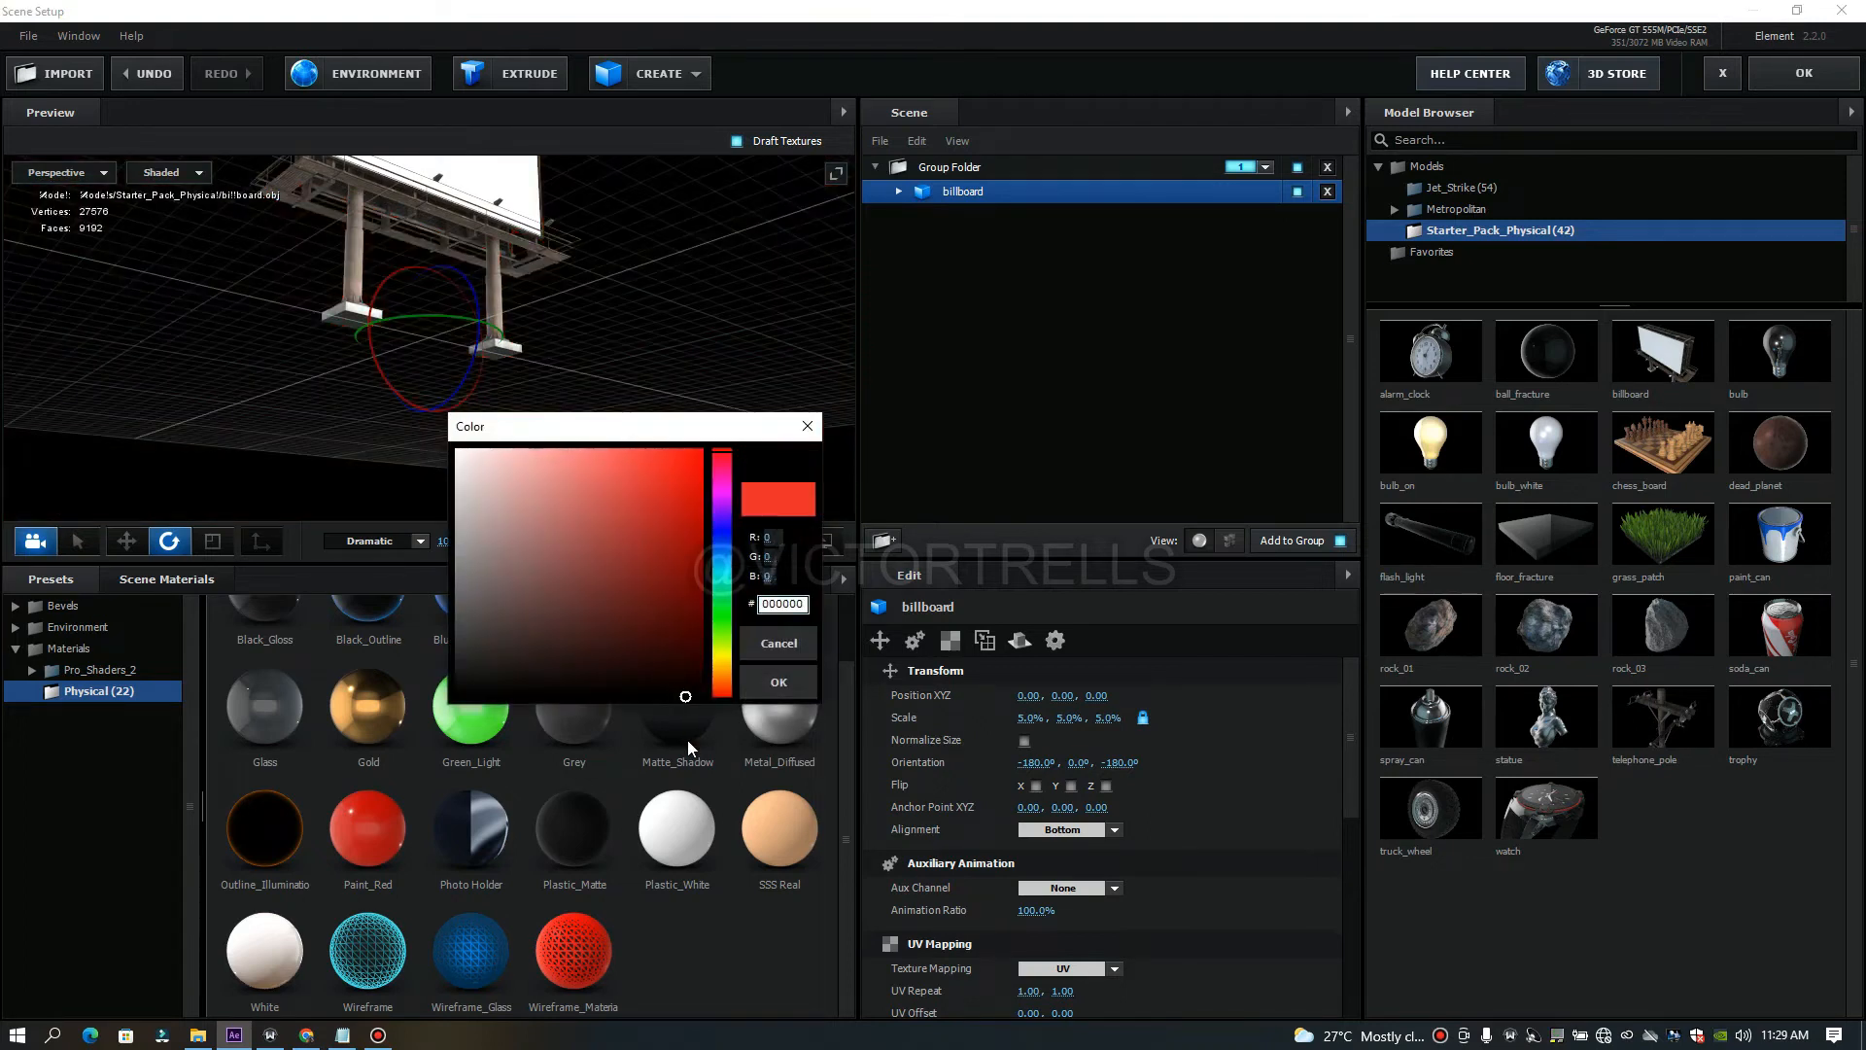
pyautogui.click(775, 682)
pyautogui.moveTo(672, 265); pyautogui.dragTo(634, 254)
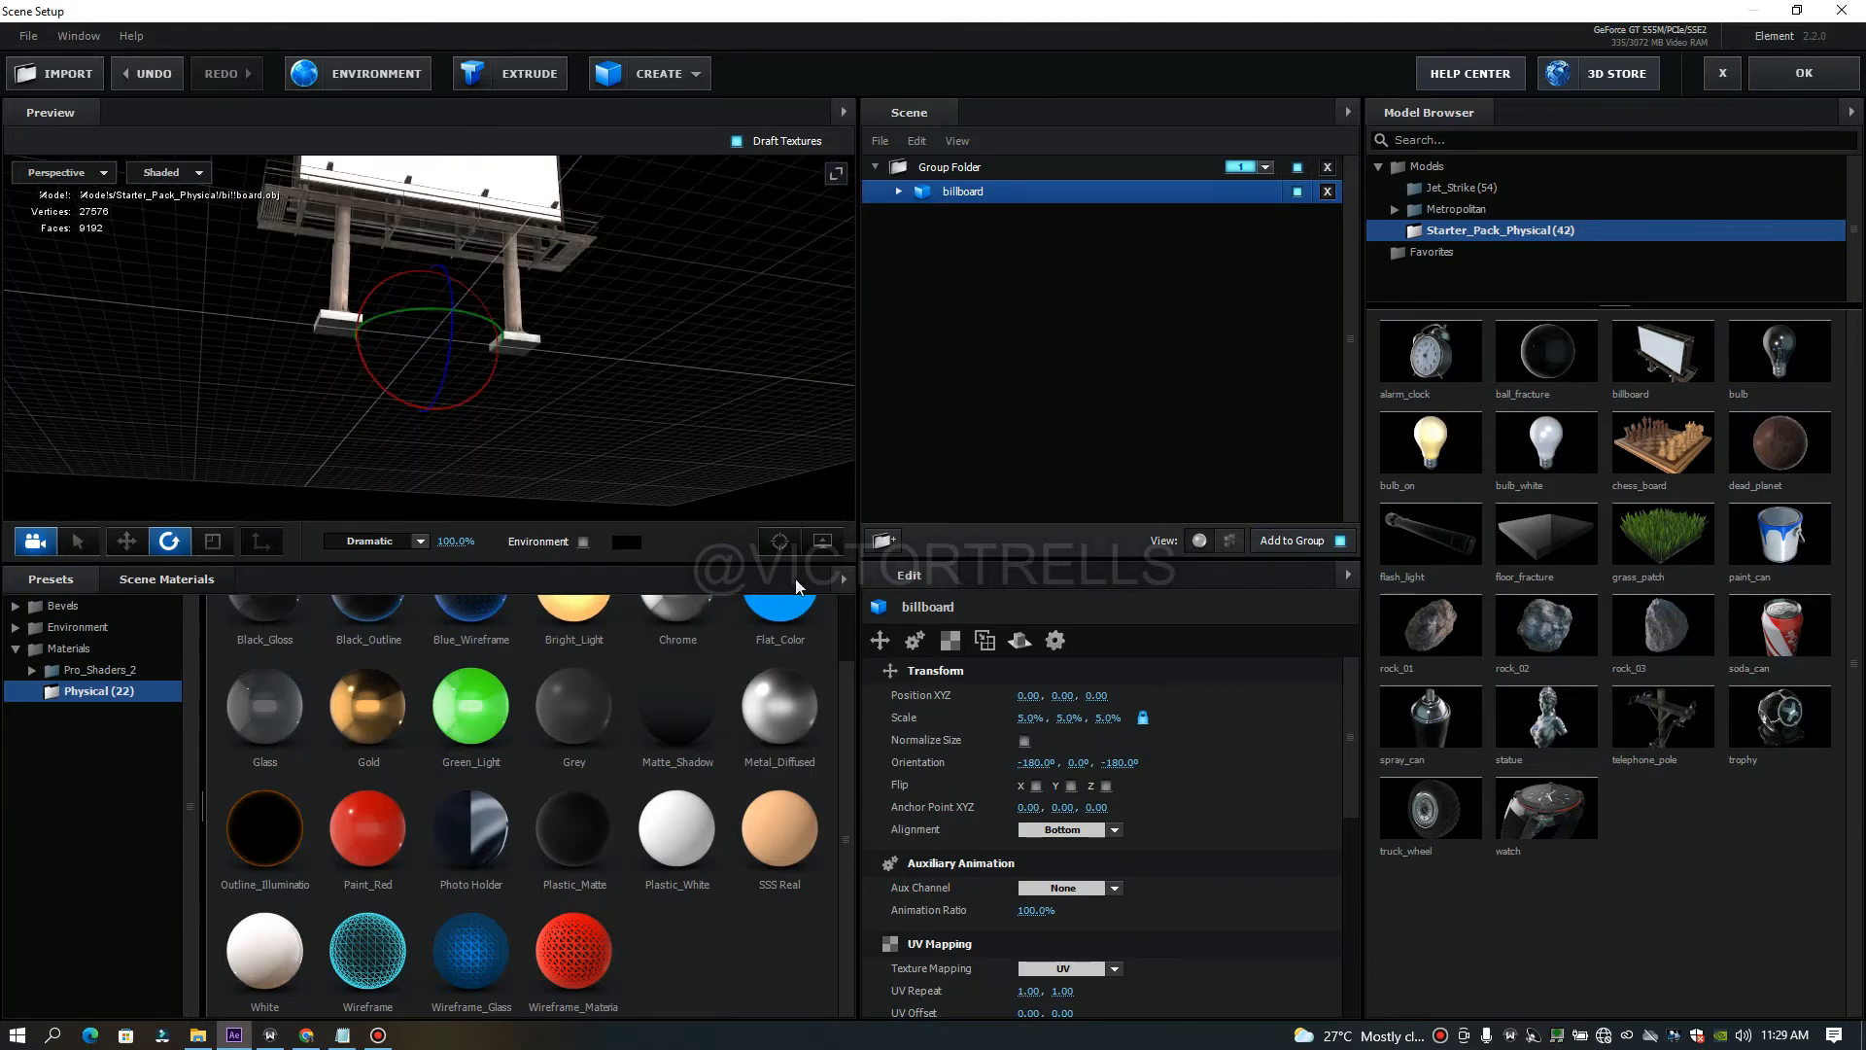
# Select the poster_02 face in the preview, reset the view, and select the billboard structure's material.
pyautogui.click(498, 188)
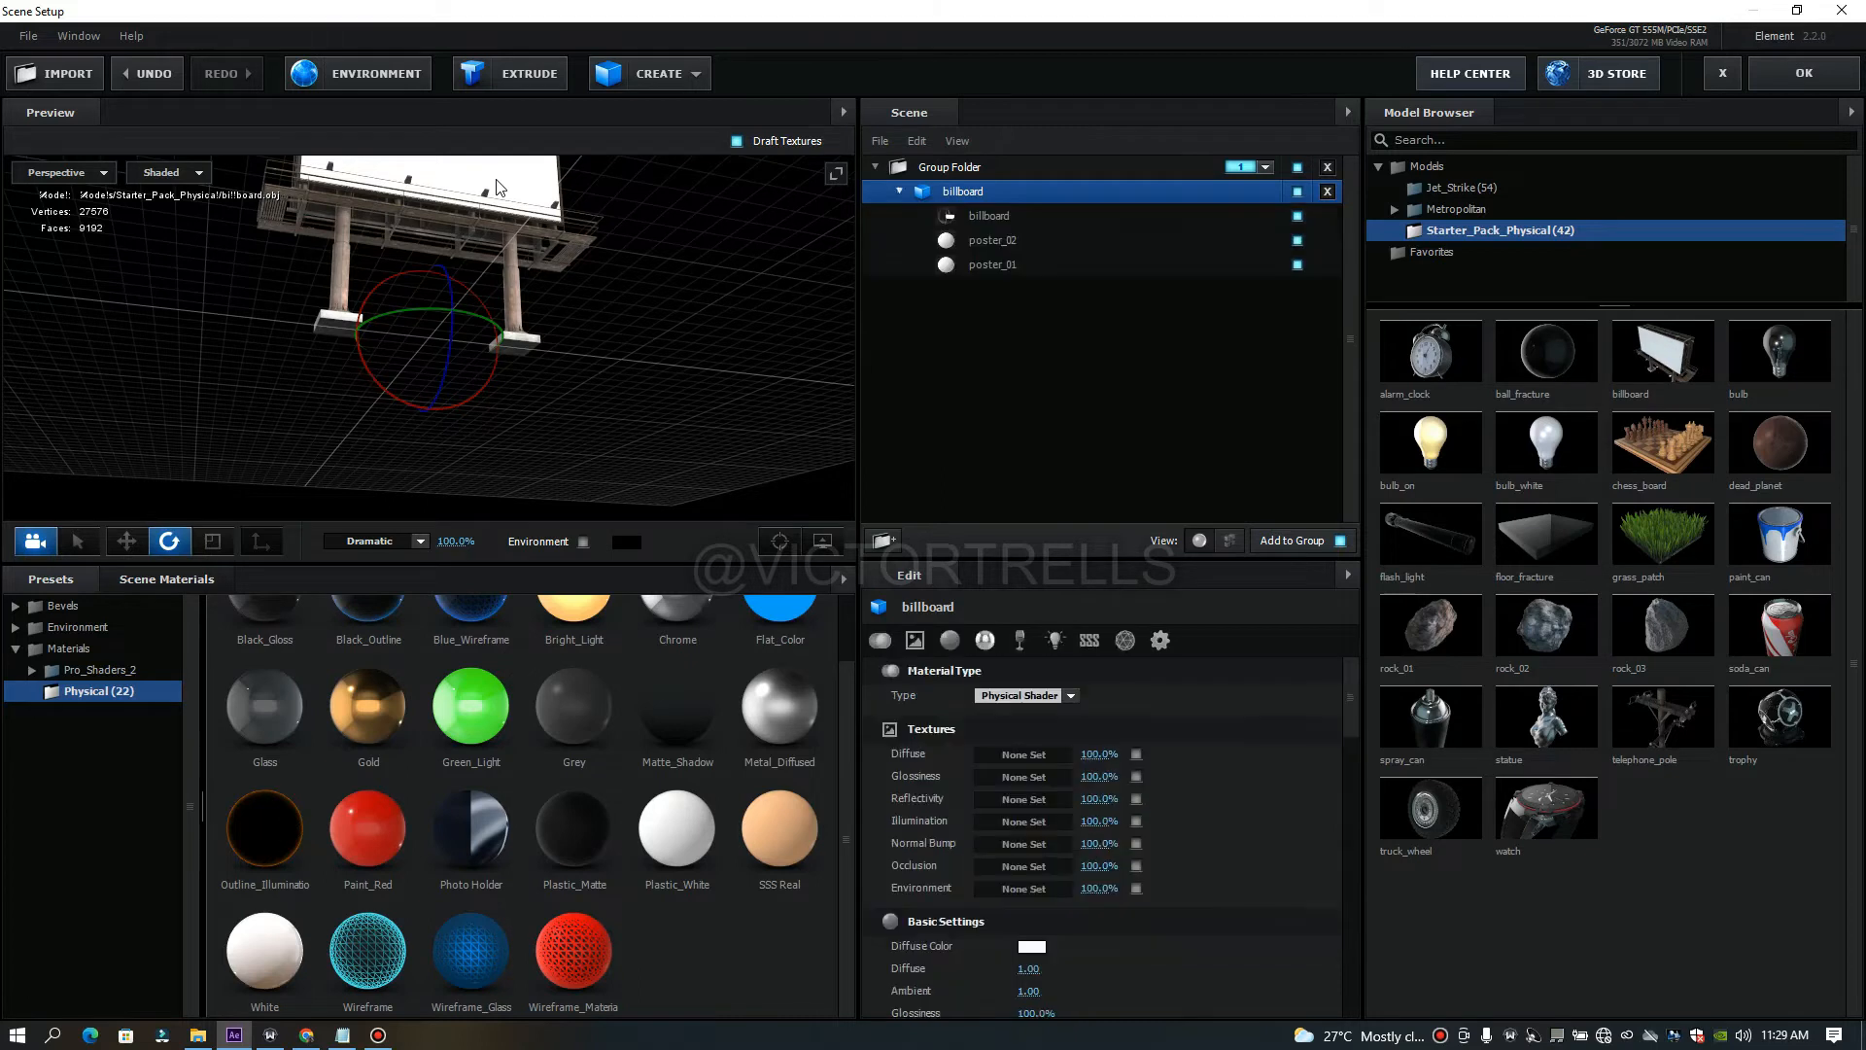
pyautogui.click(778, 542)
pyautogui.moveTo(569, 259); pyautogui.dragTo(690, 344)
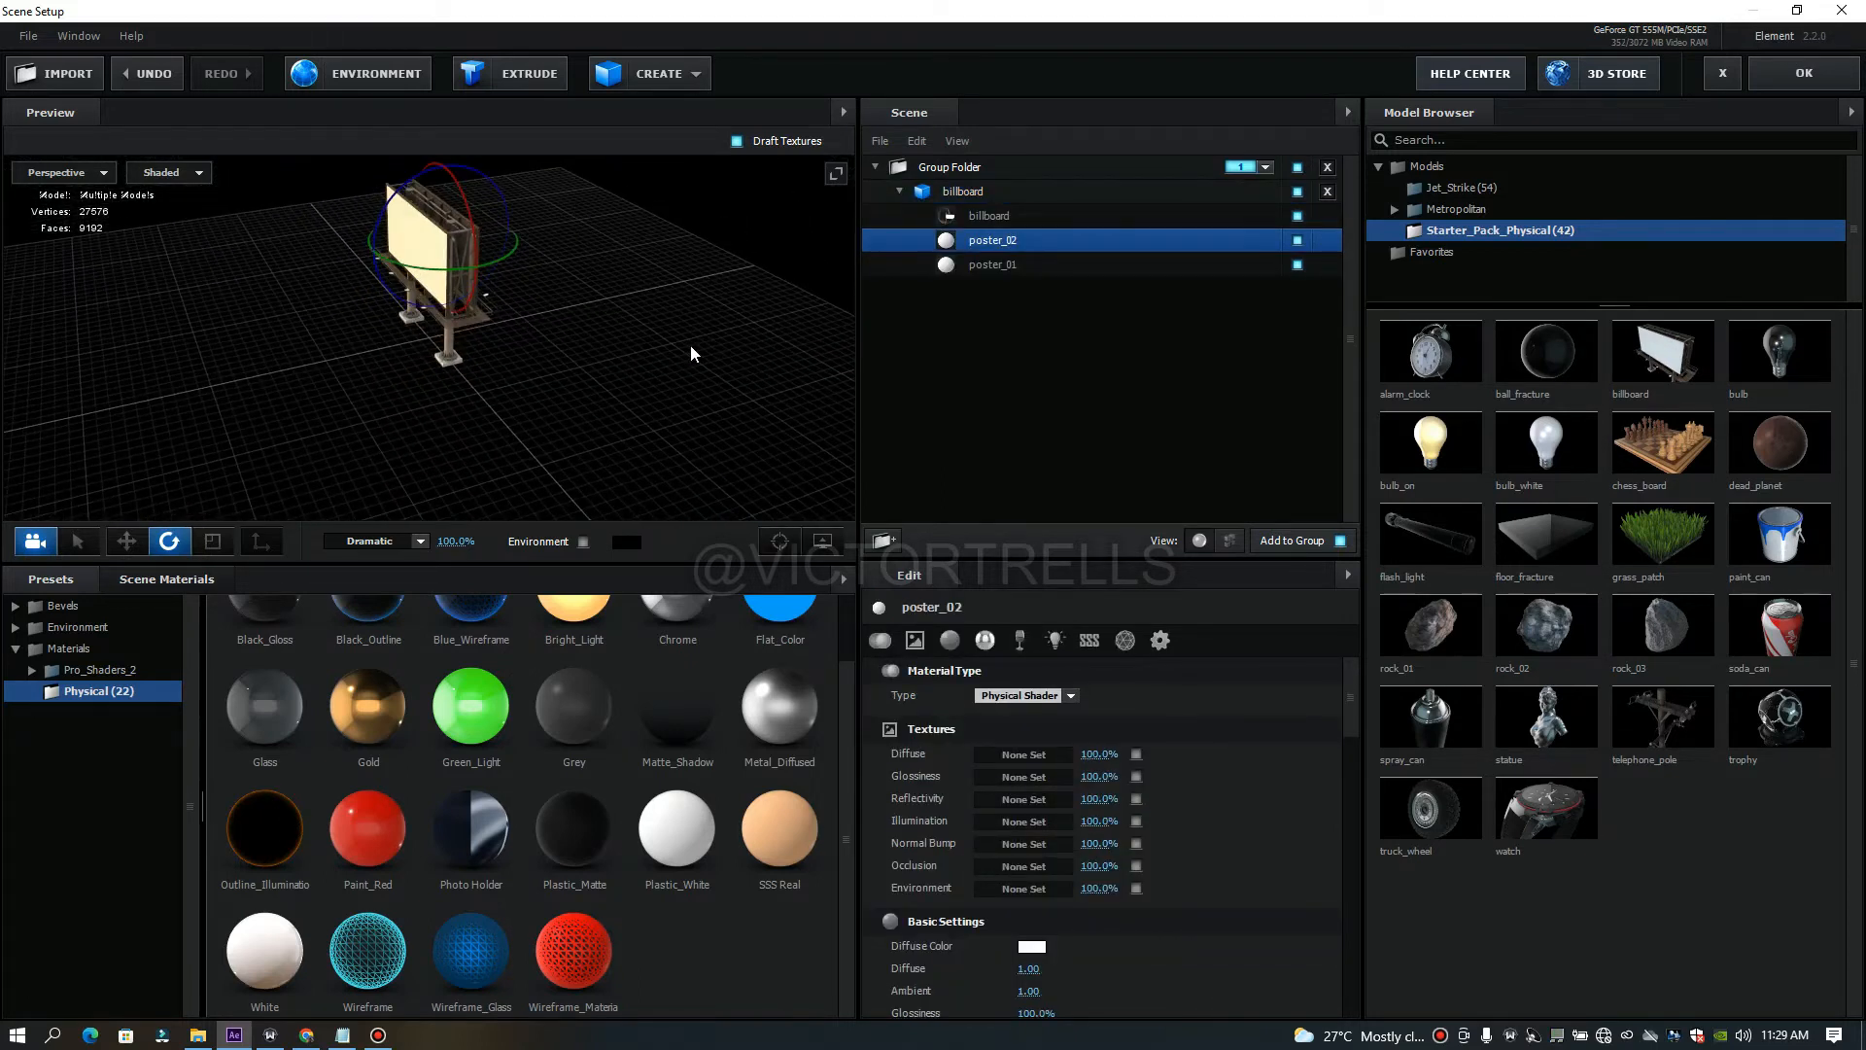
pyautogui.click(446, 354)
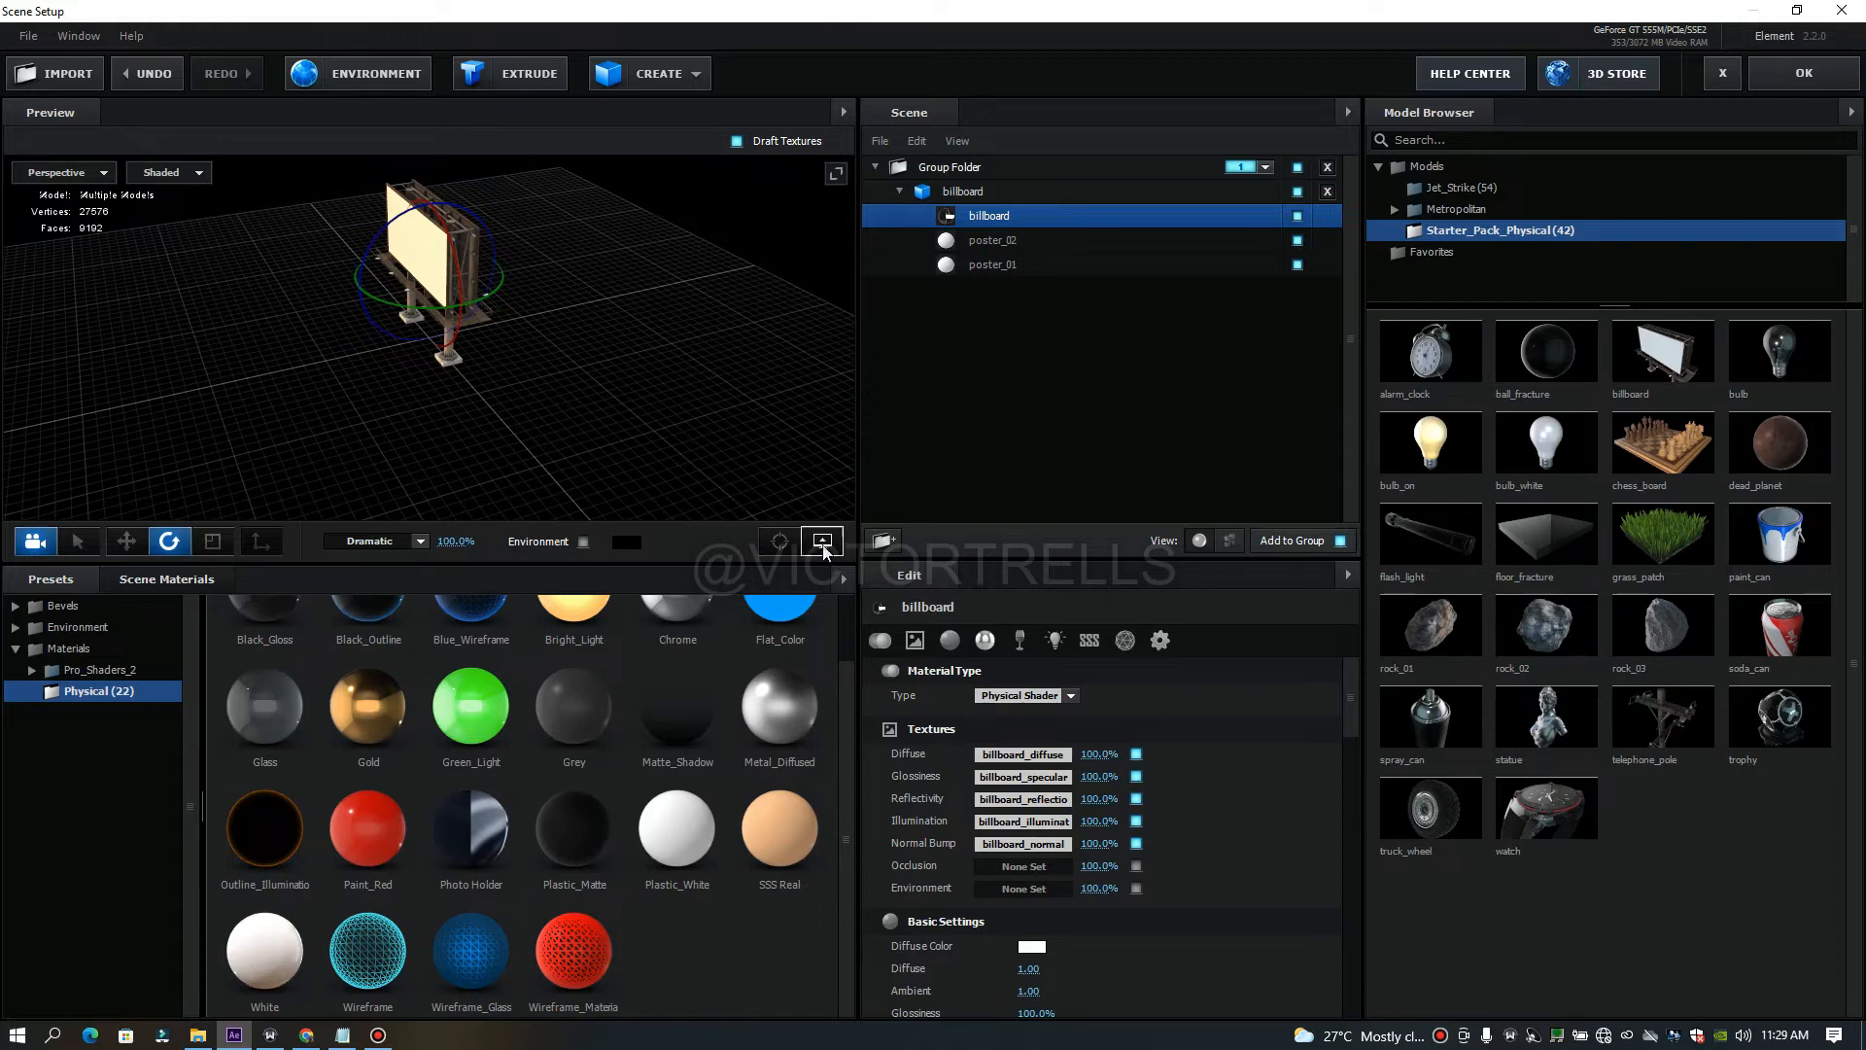
# Try toggling the grid in the preview's view options.
pyautogui.click(822, 541)
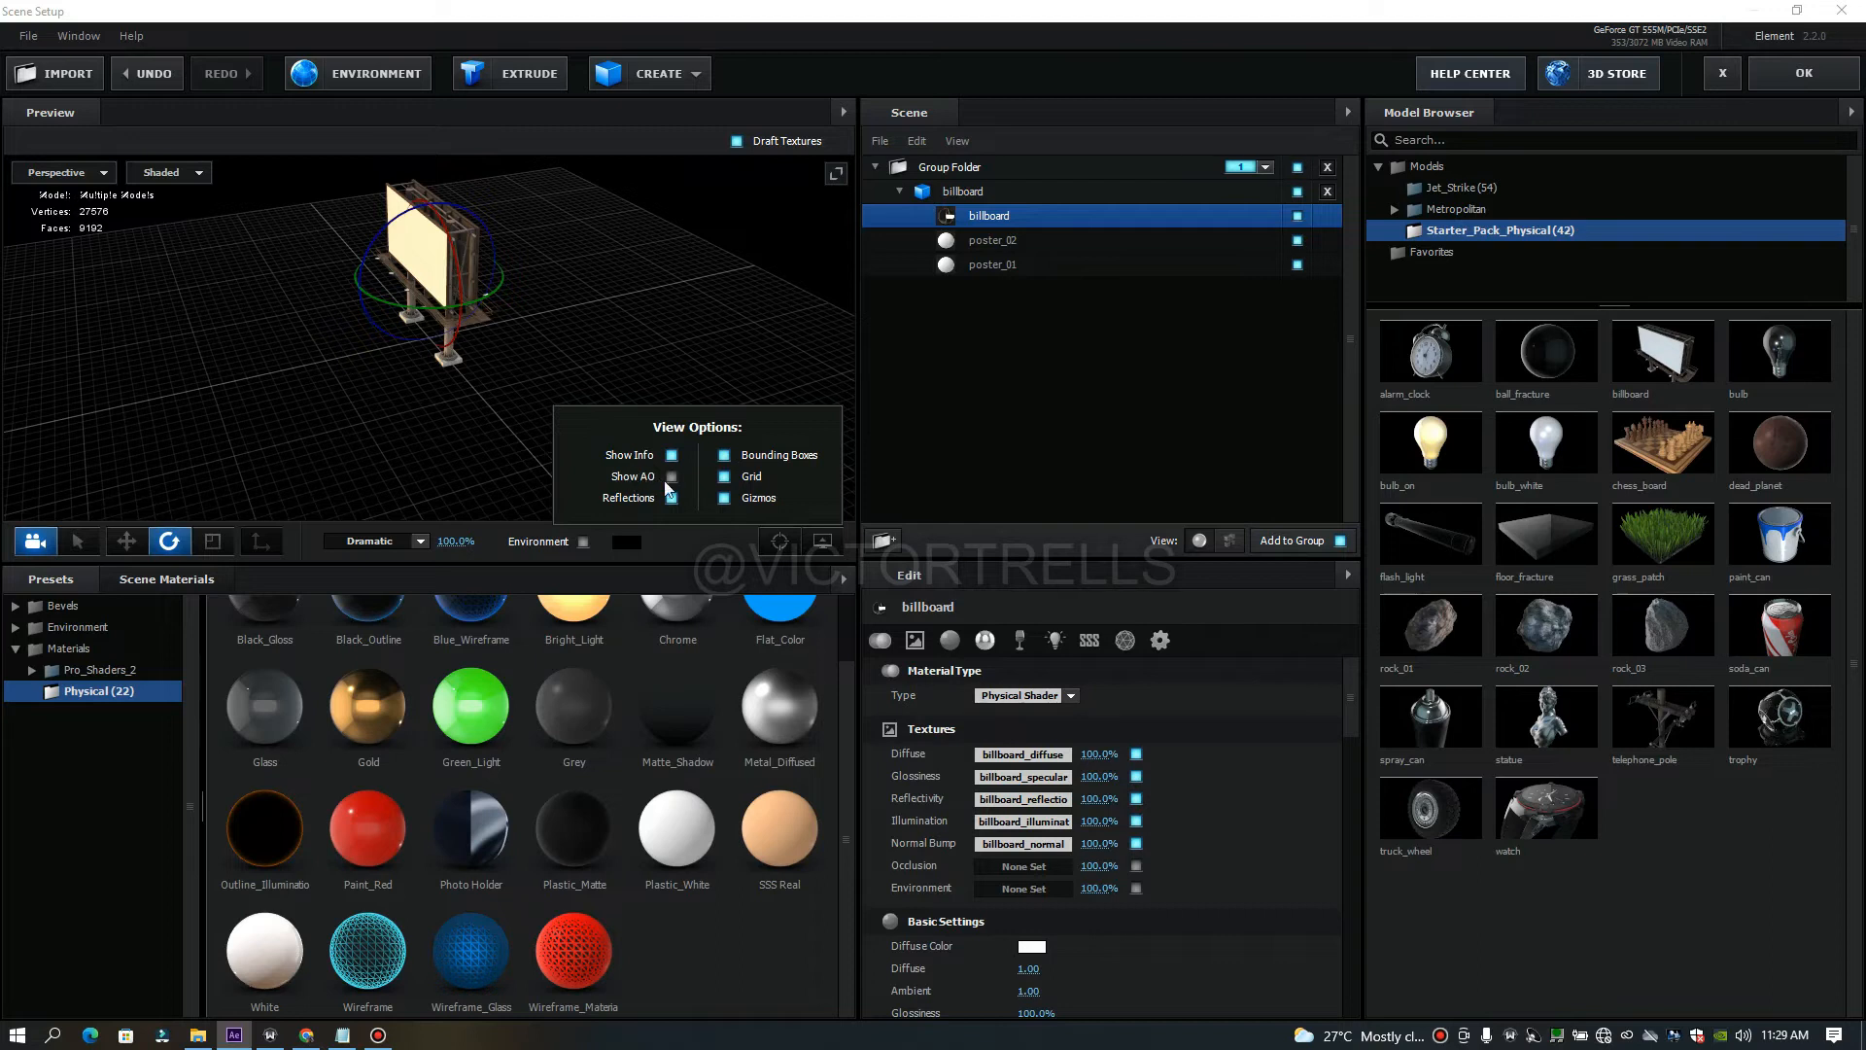
pyautogui.click(724, 477)
pyautogui.click(620, 318)
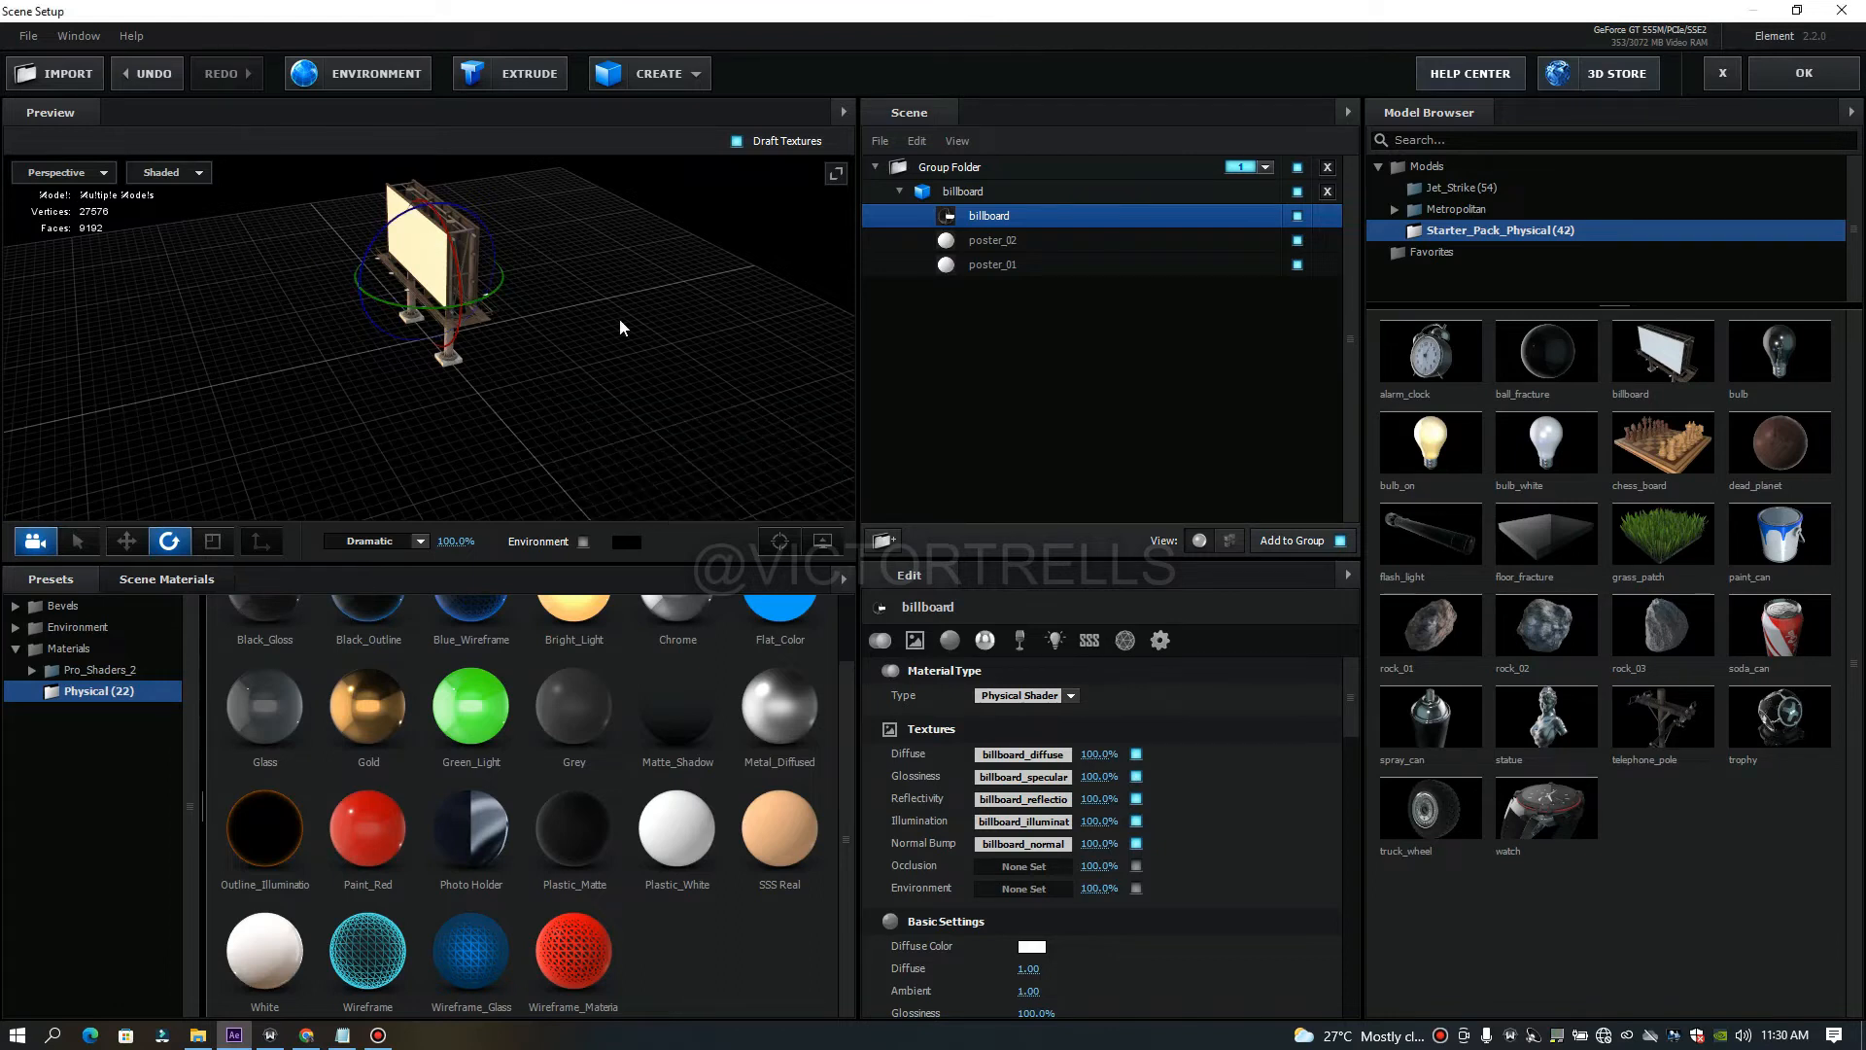
# Examine the billboard from the Top, Left, Front and Back views.
pyautogui.click(96, 176)
pyautogui.moveTo(346, 354); pyautogui.dragTo(193, 259)
pyautogui.click(60, 179)
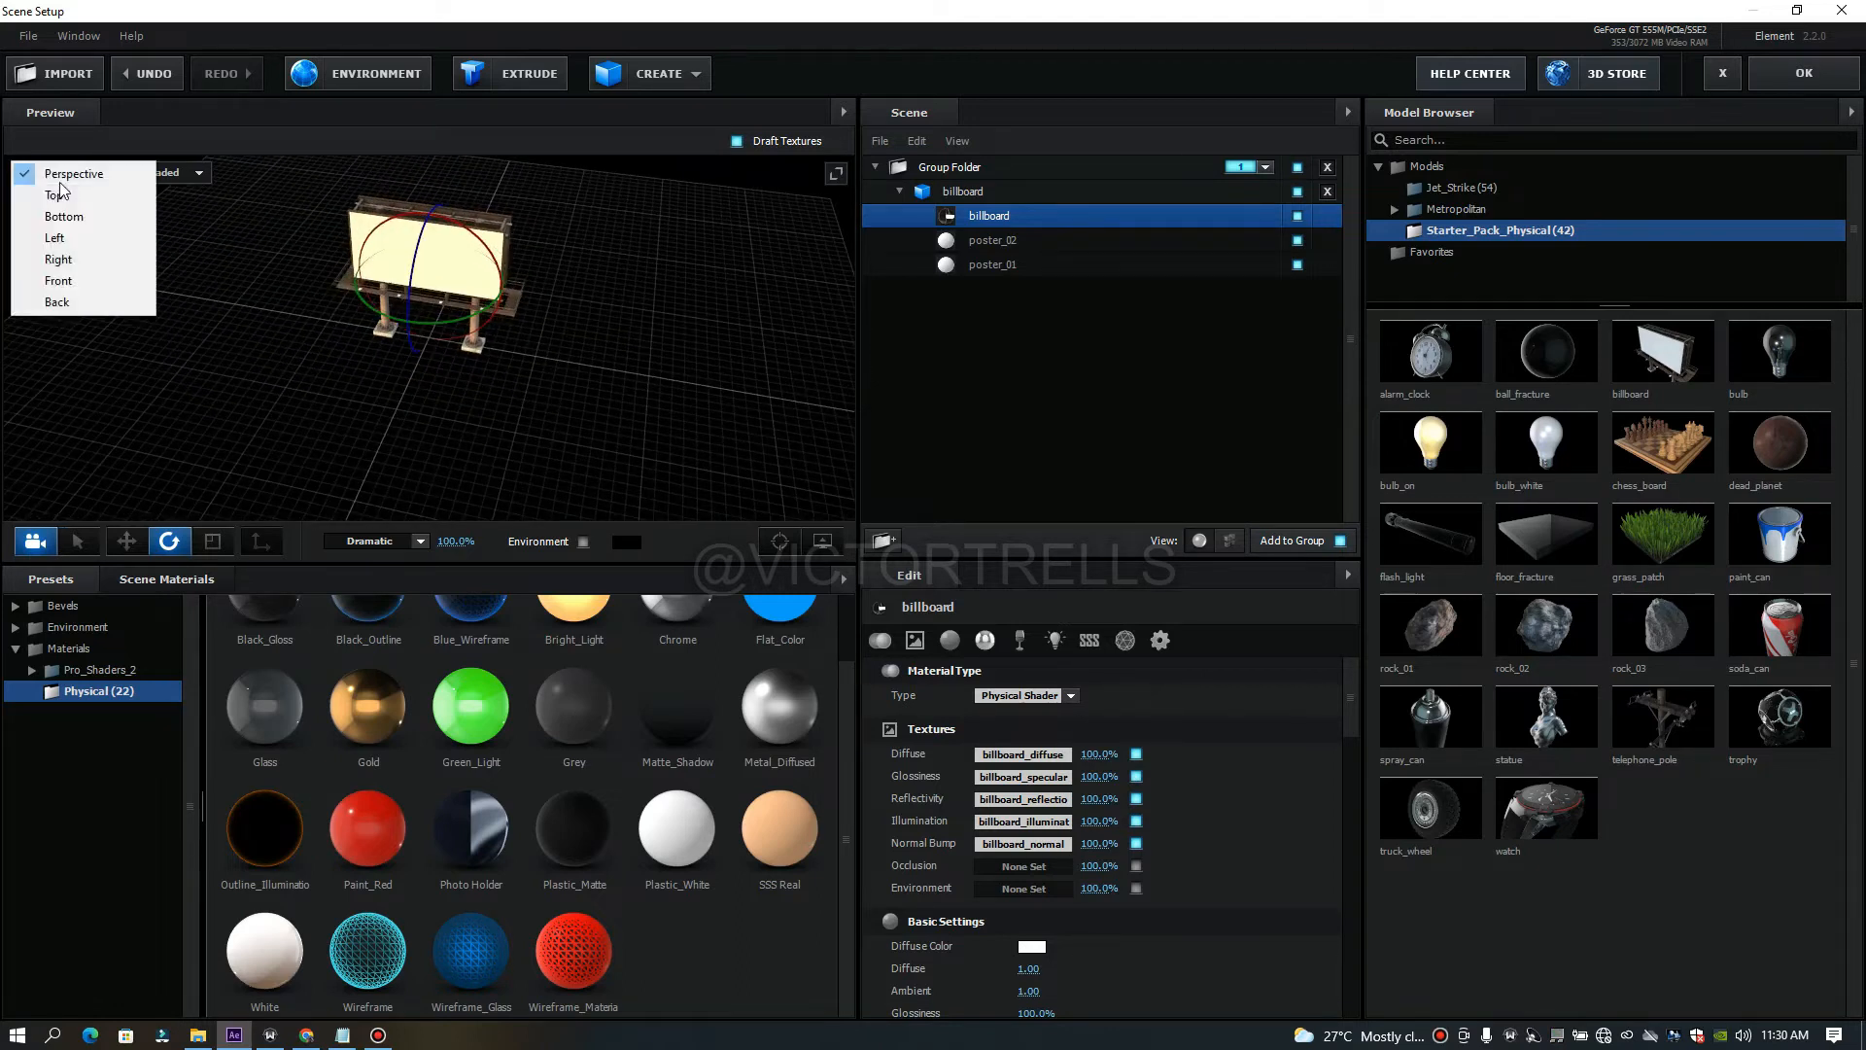
pyautogui.click(44, 189)
pyautogui.click(60, 174)
pyautogui.click(61, 238)
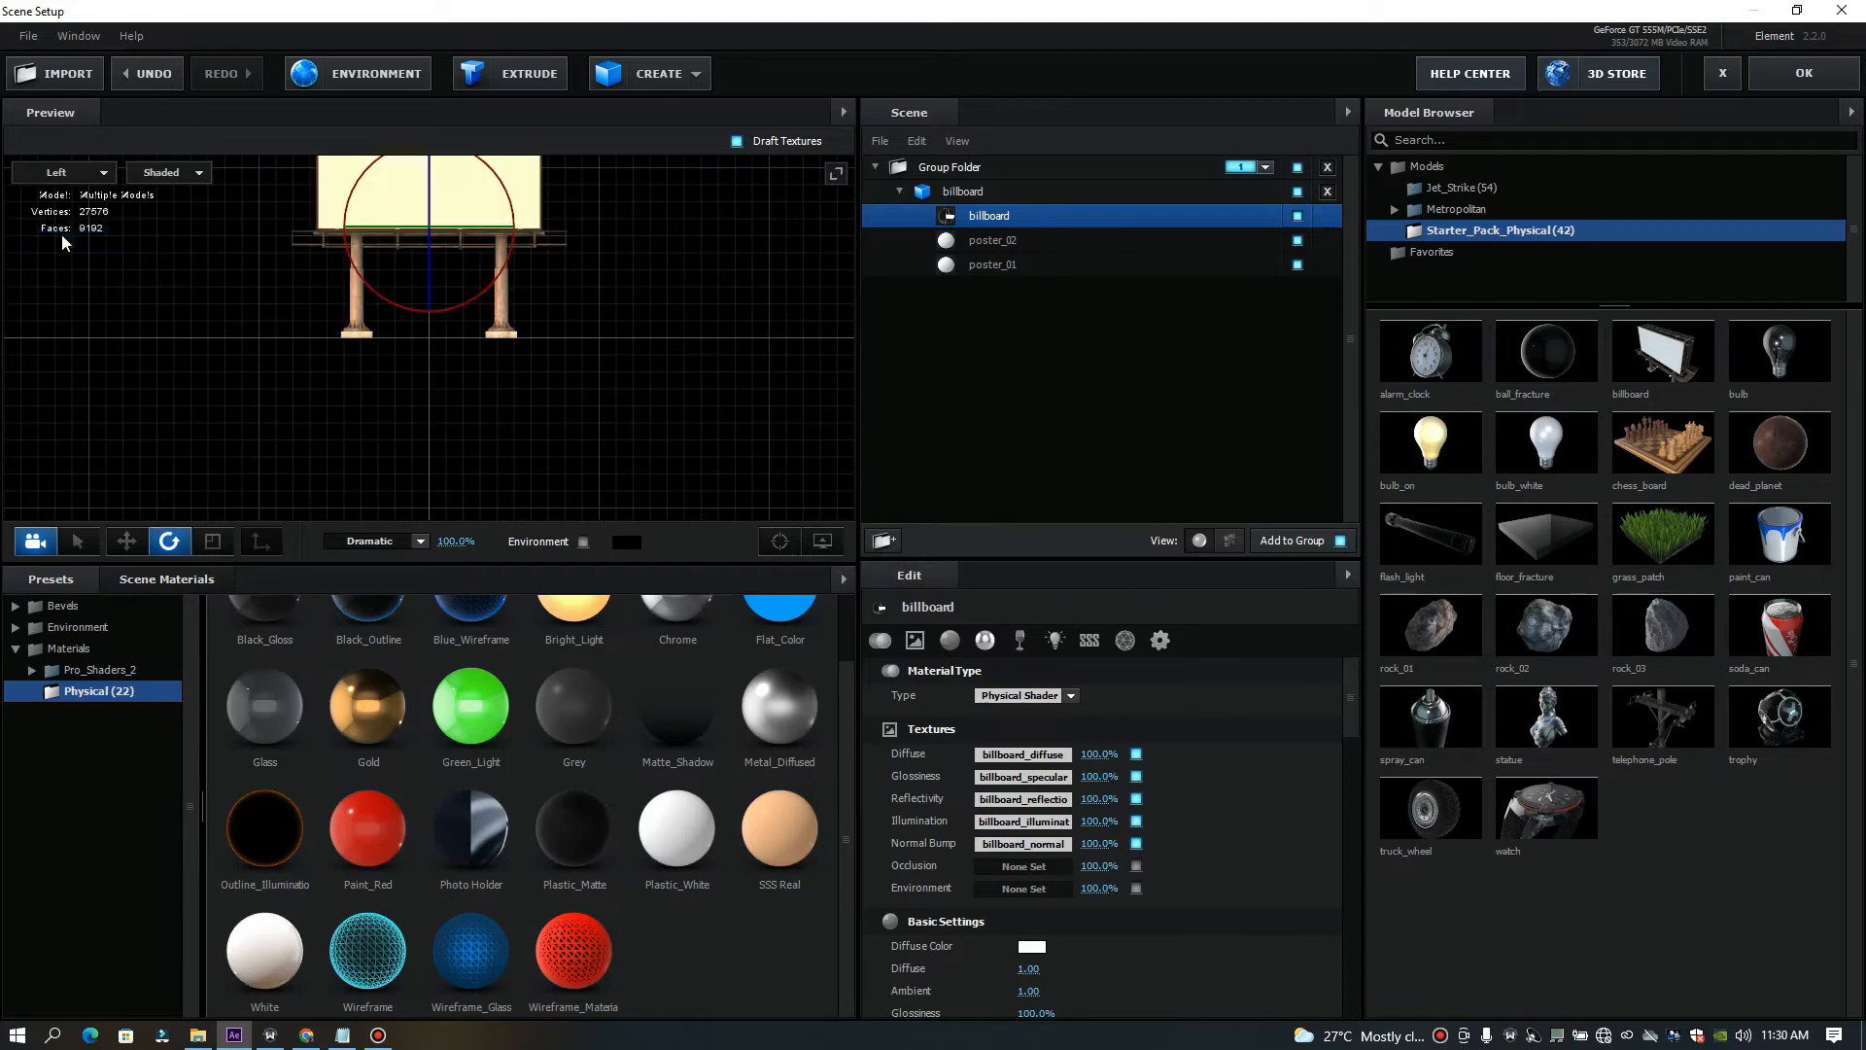
pyautogui.click(61, 175)
pyautogui.click(57, 280)
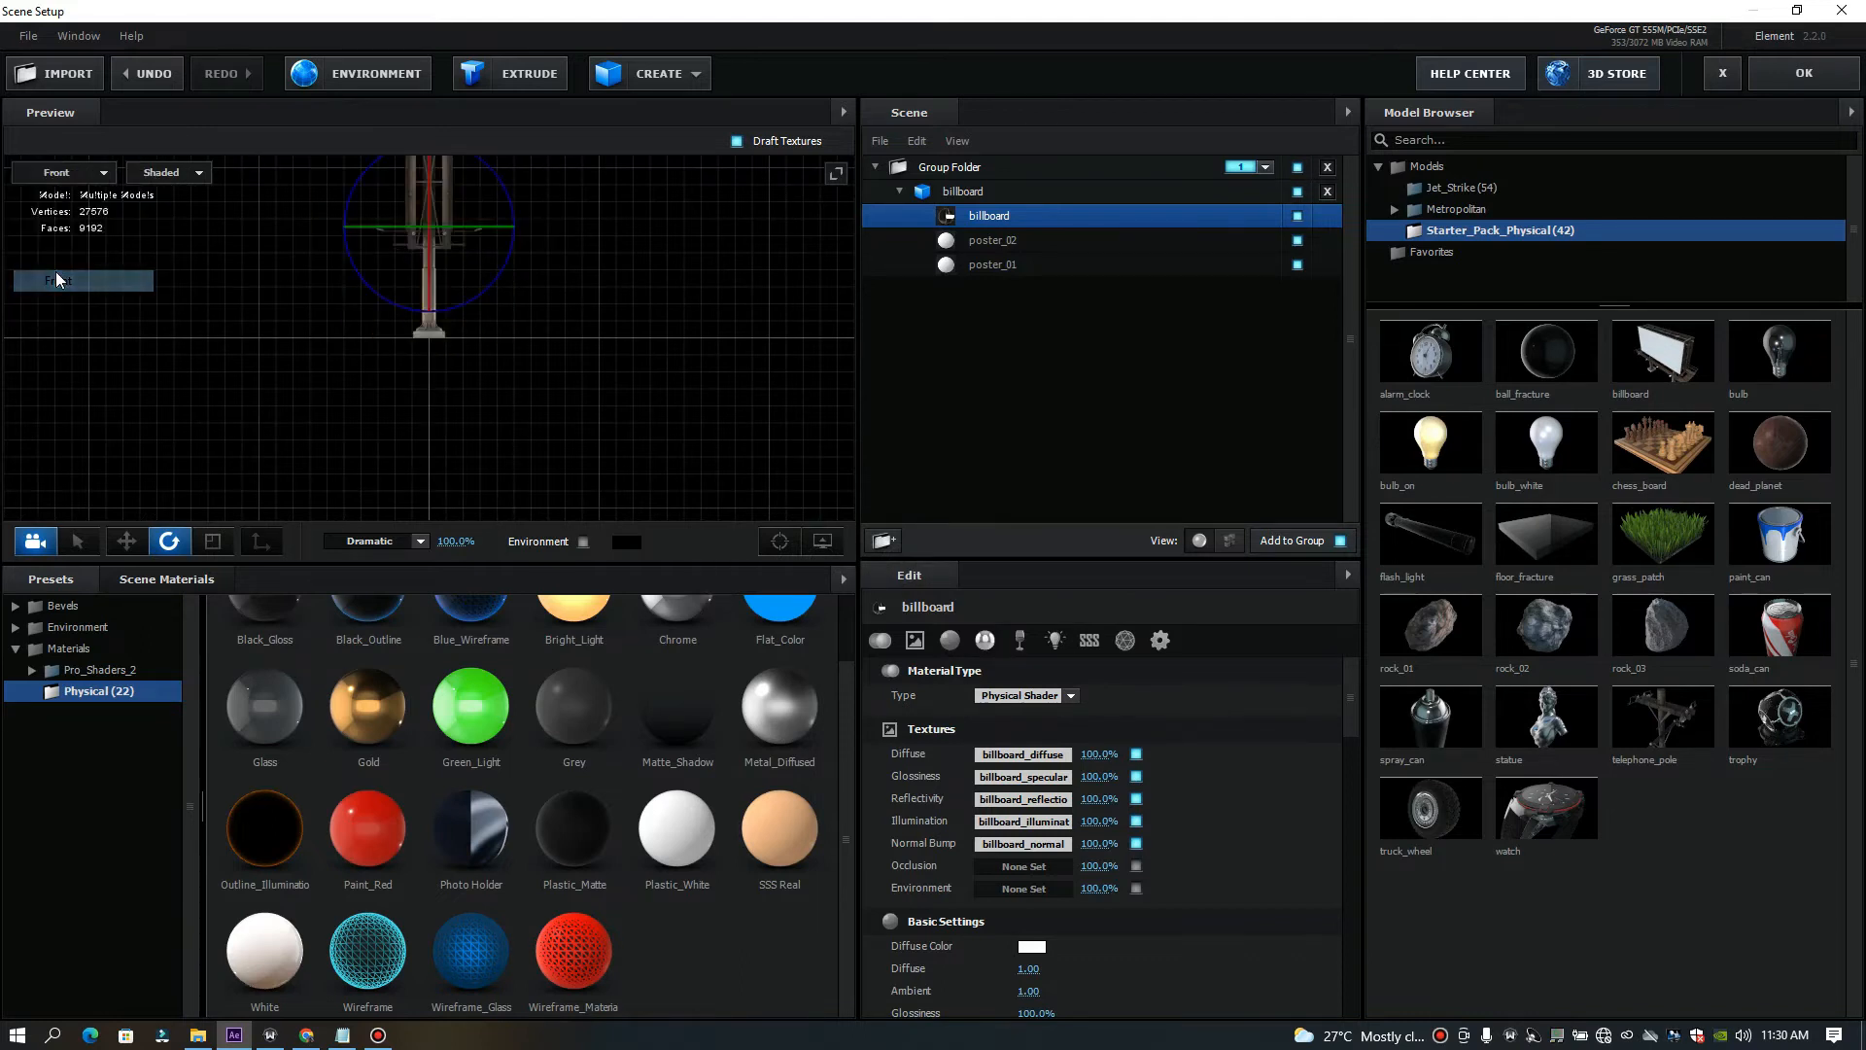
pyautogui.click(60, 175)
pyautogui.click(57, 301)
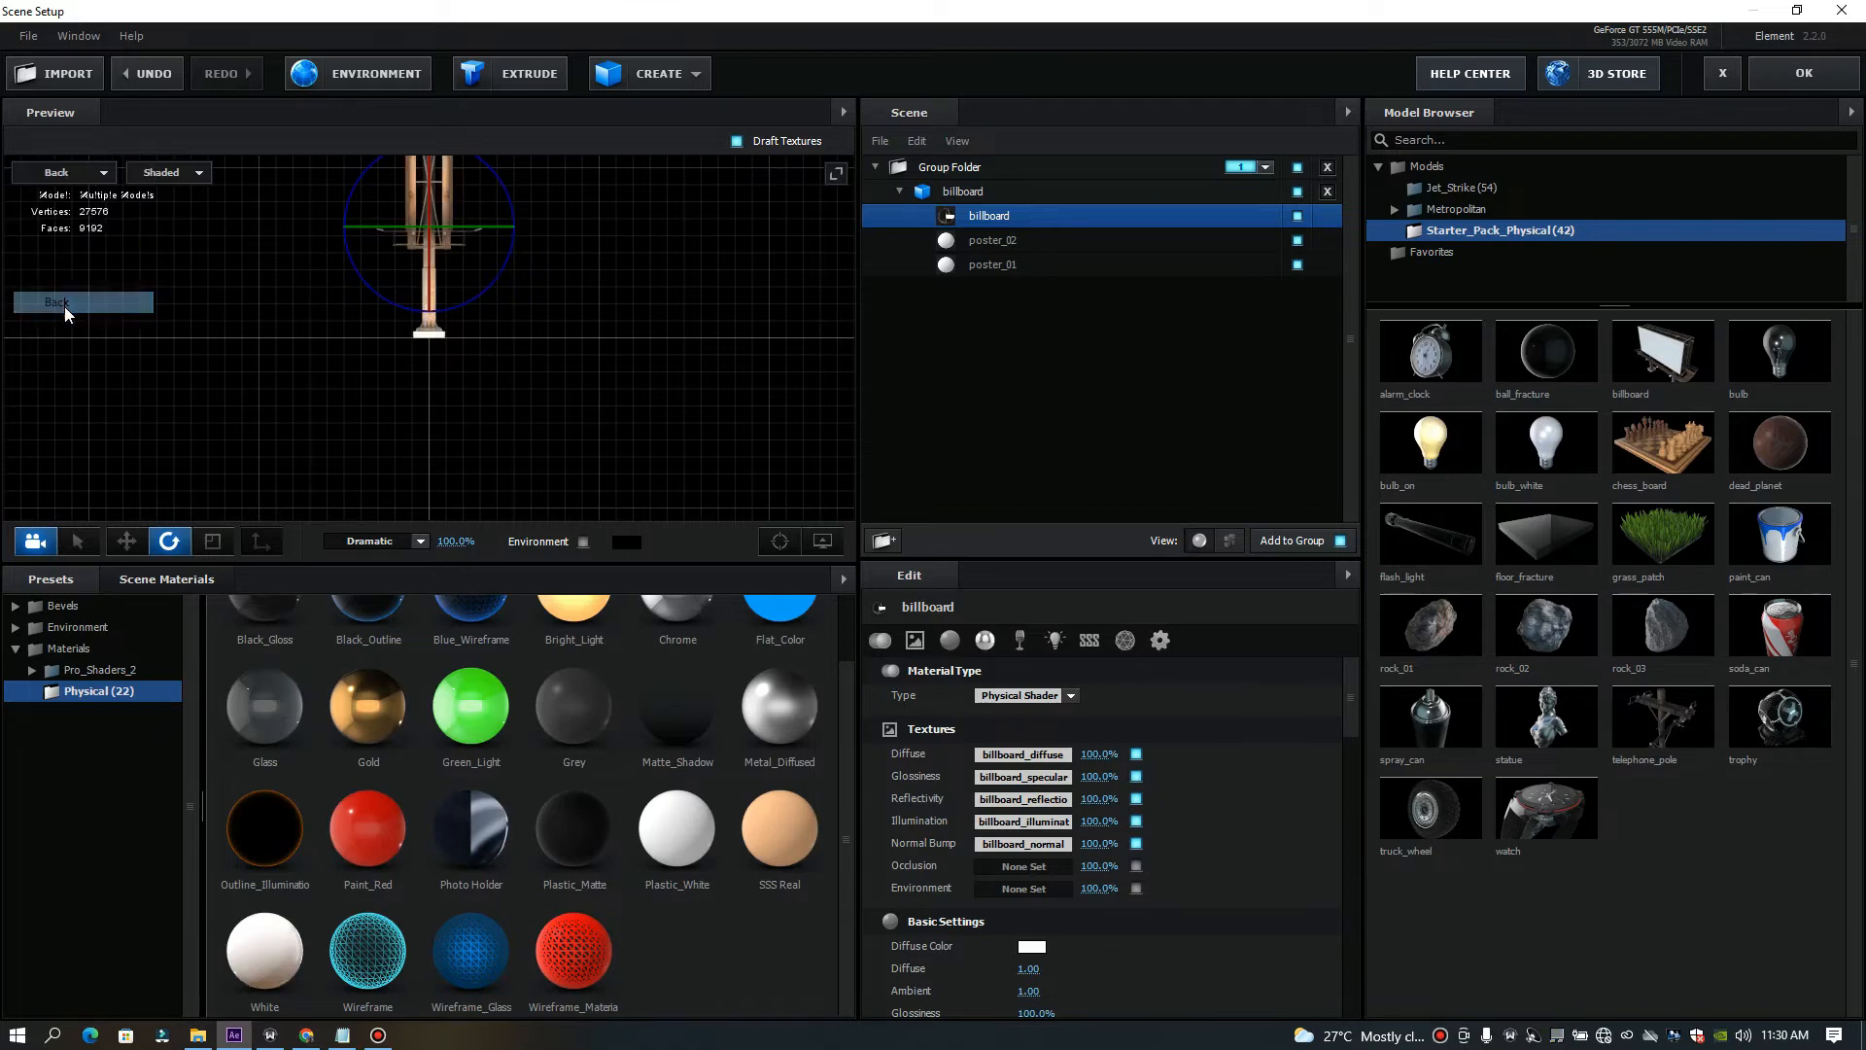
pyautogui.click(49, 184)
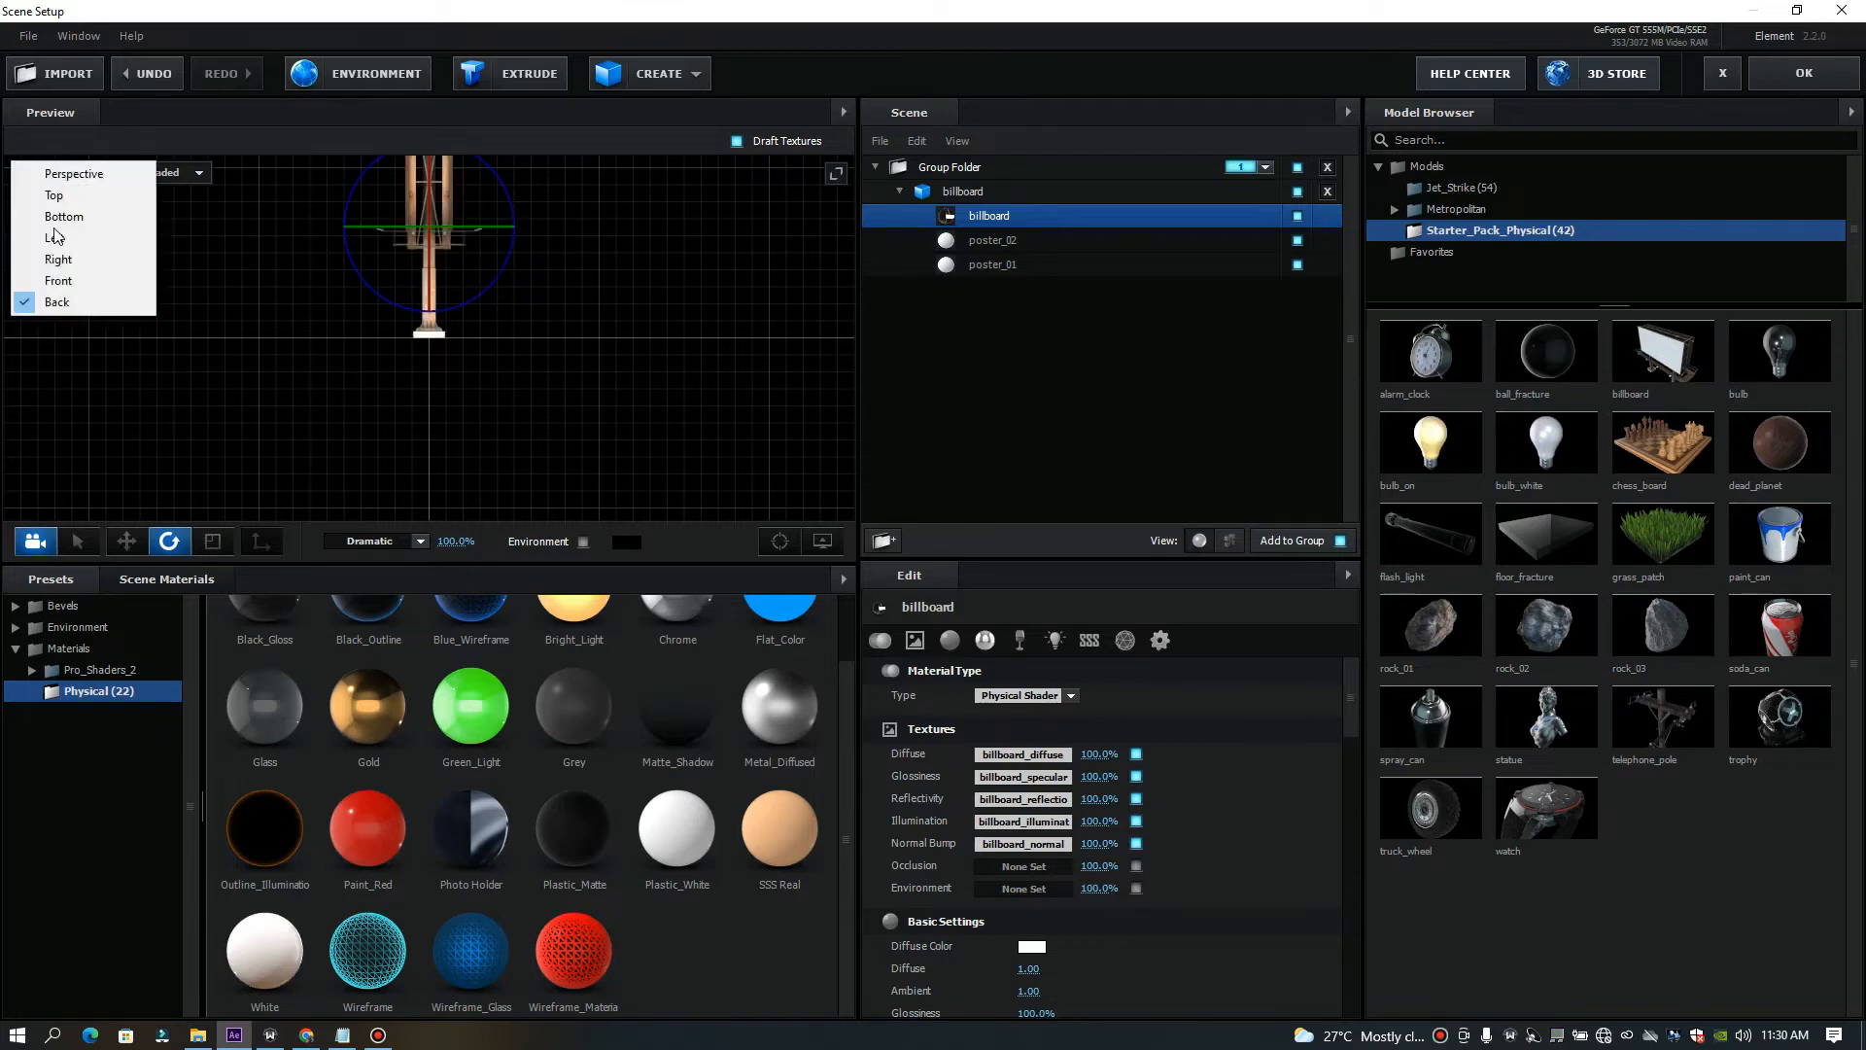
pyautogui.click(59, 281)
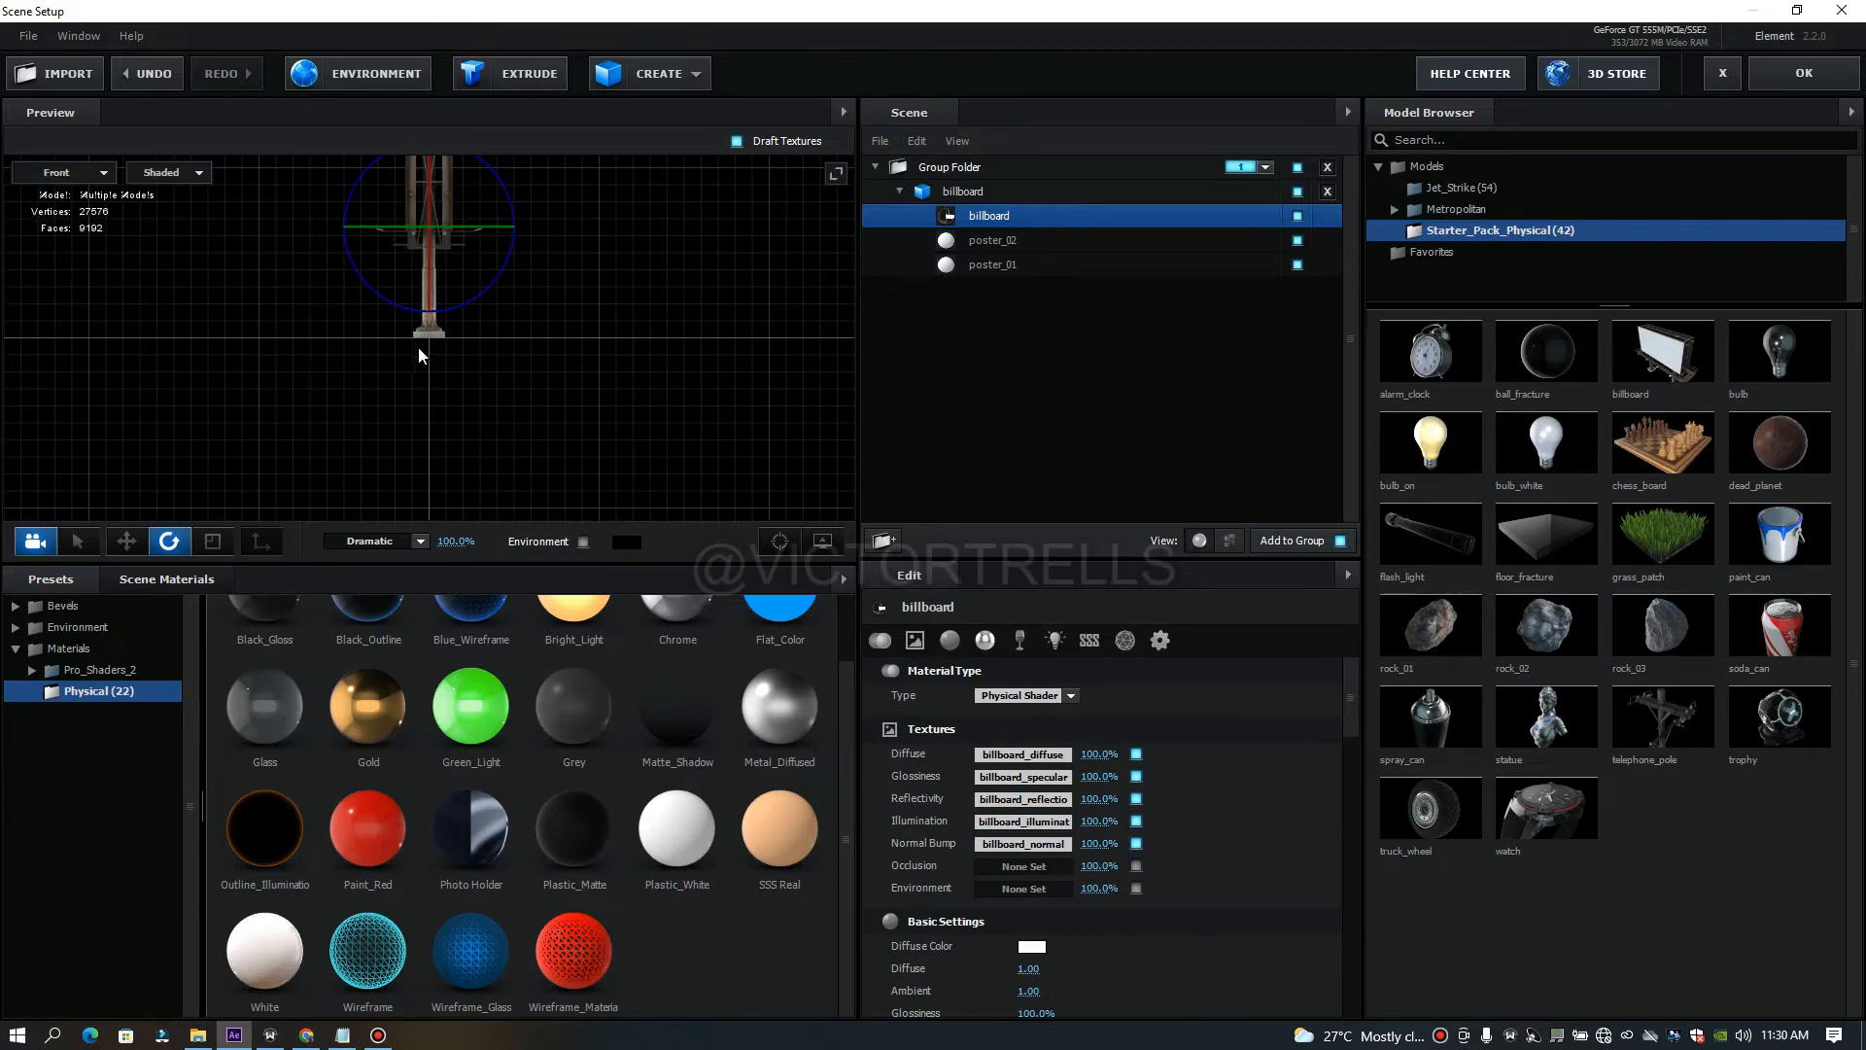
# Return the preview to the Perspective view and set the lighting preset to Single Light.
pyautogui.click(86, 175)
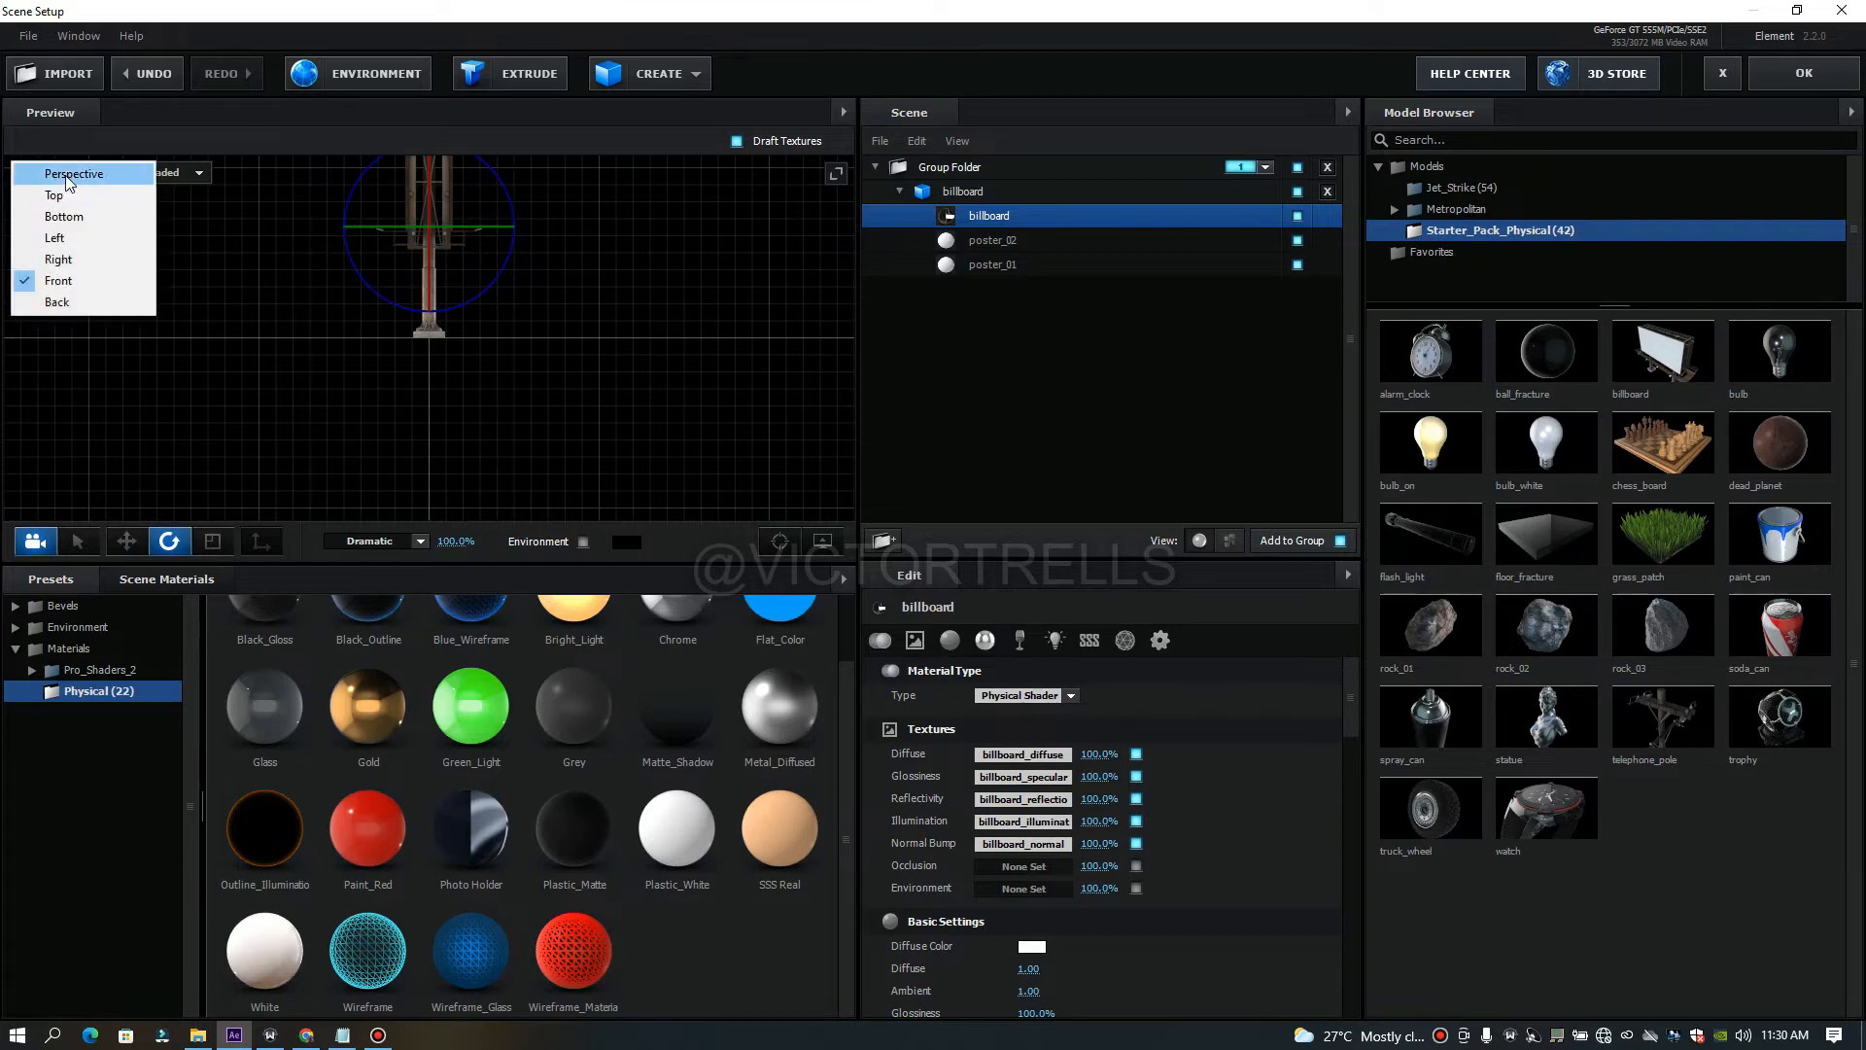
pyautogui.click(68, 175)
pyautogui.moveTo(271, 266); pyautogui.dragTo(391, 363)
pyautogui.click(389, 542)
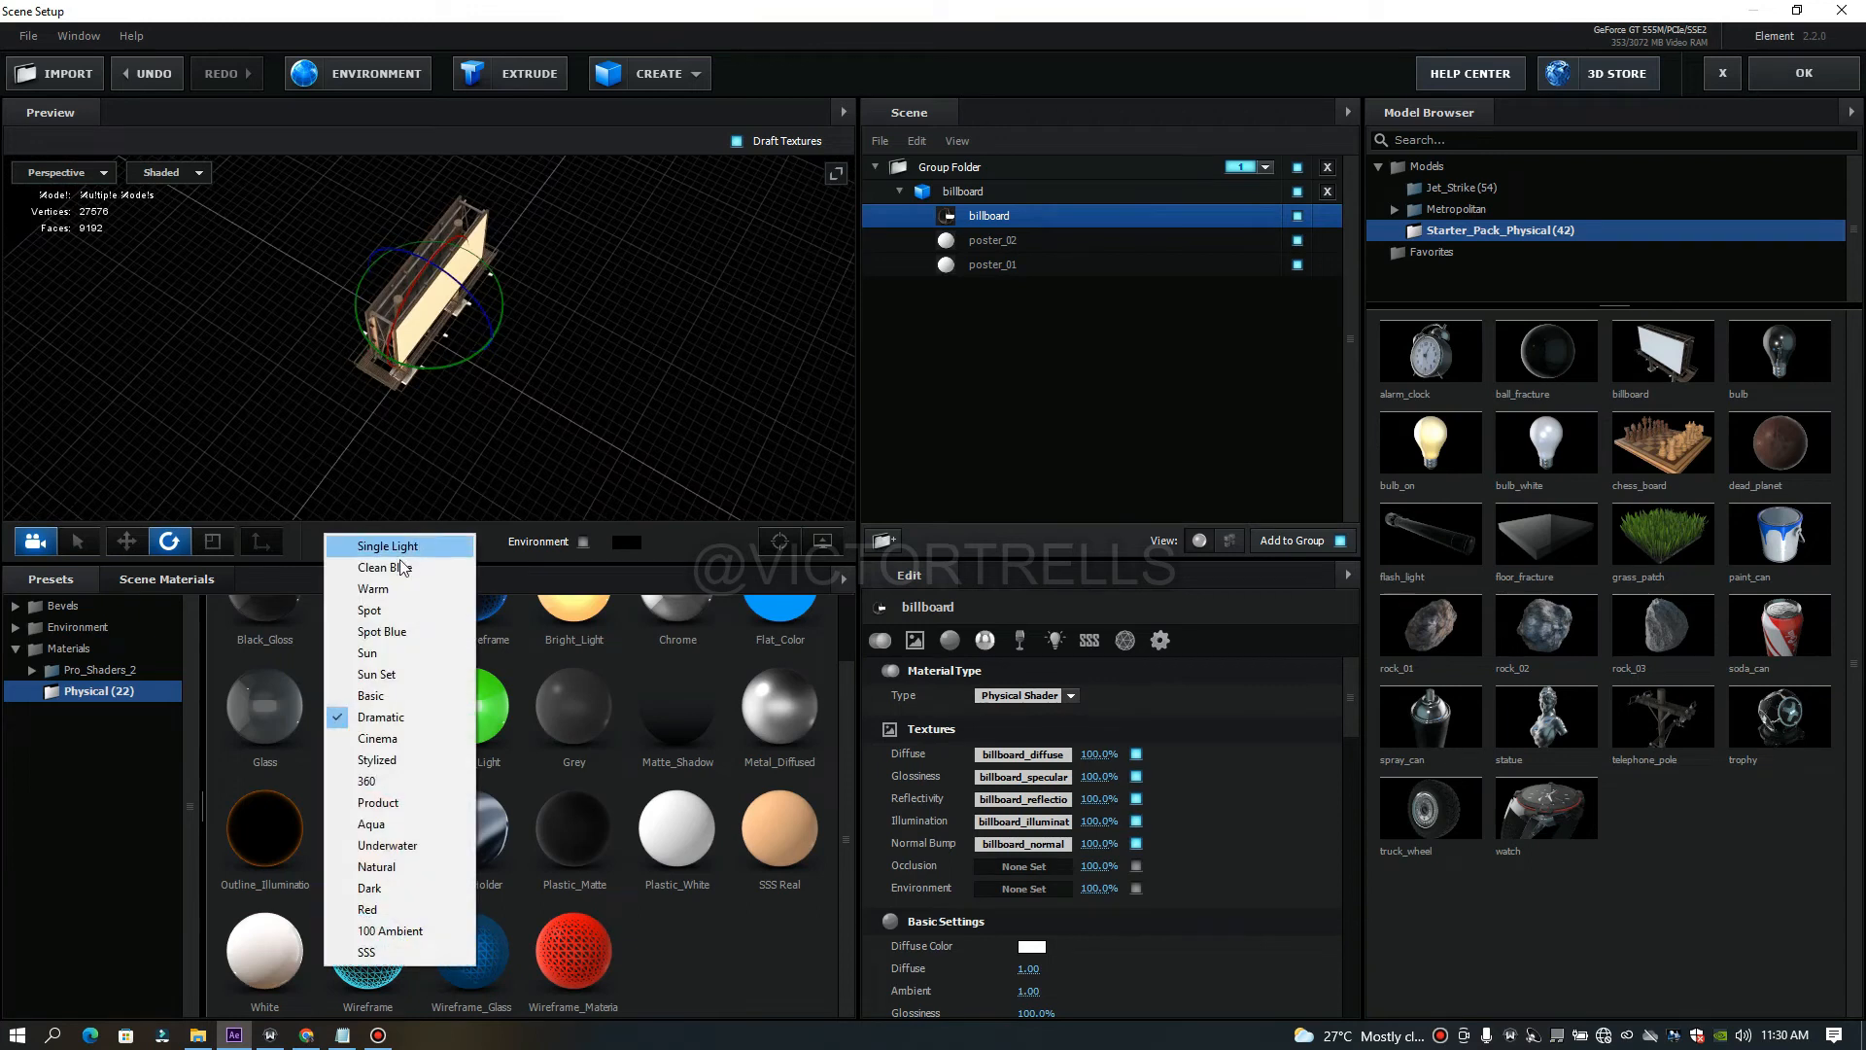
pyautogui.click(389, 545)
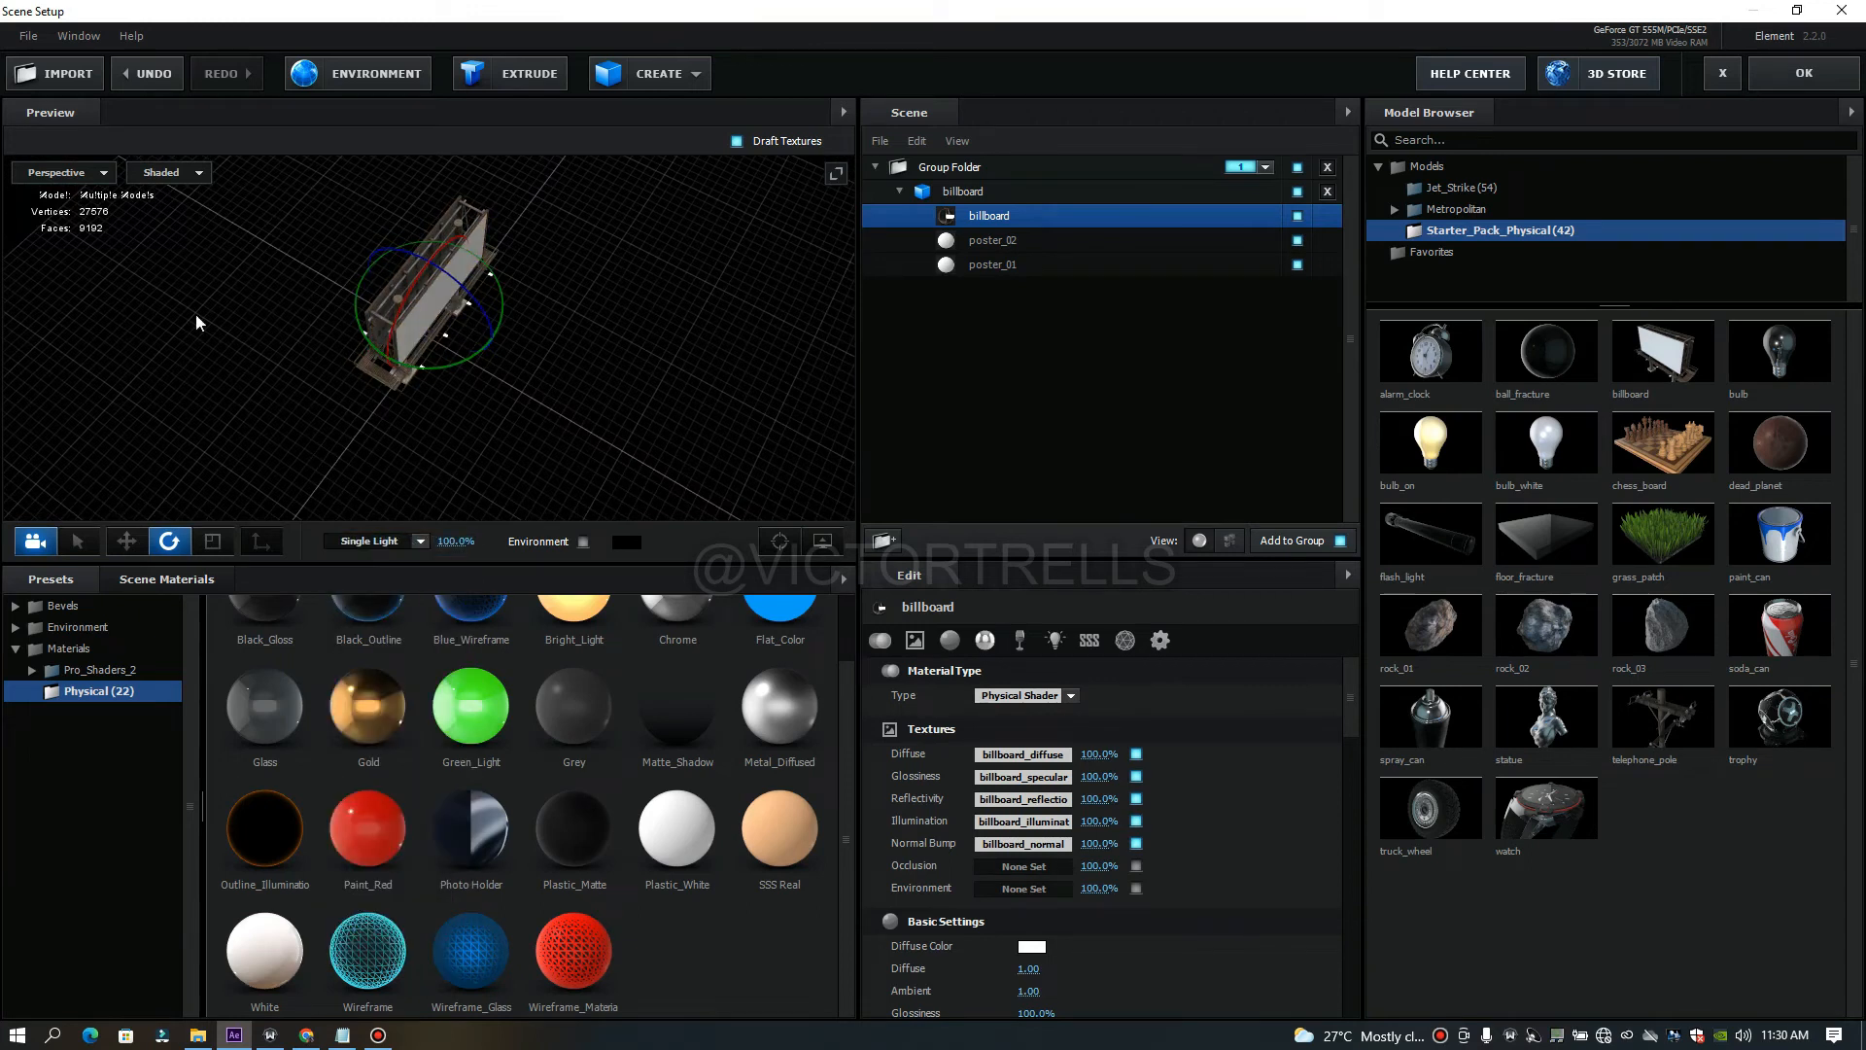
# Switch the preview to Wireframe display and examine the billboard's structure up close.
pyautogui.click(173, 183)
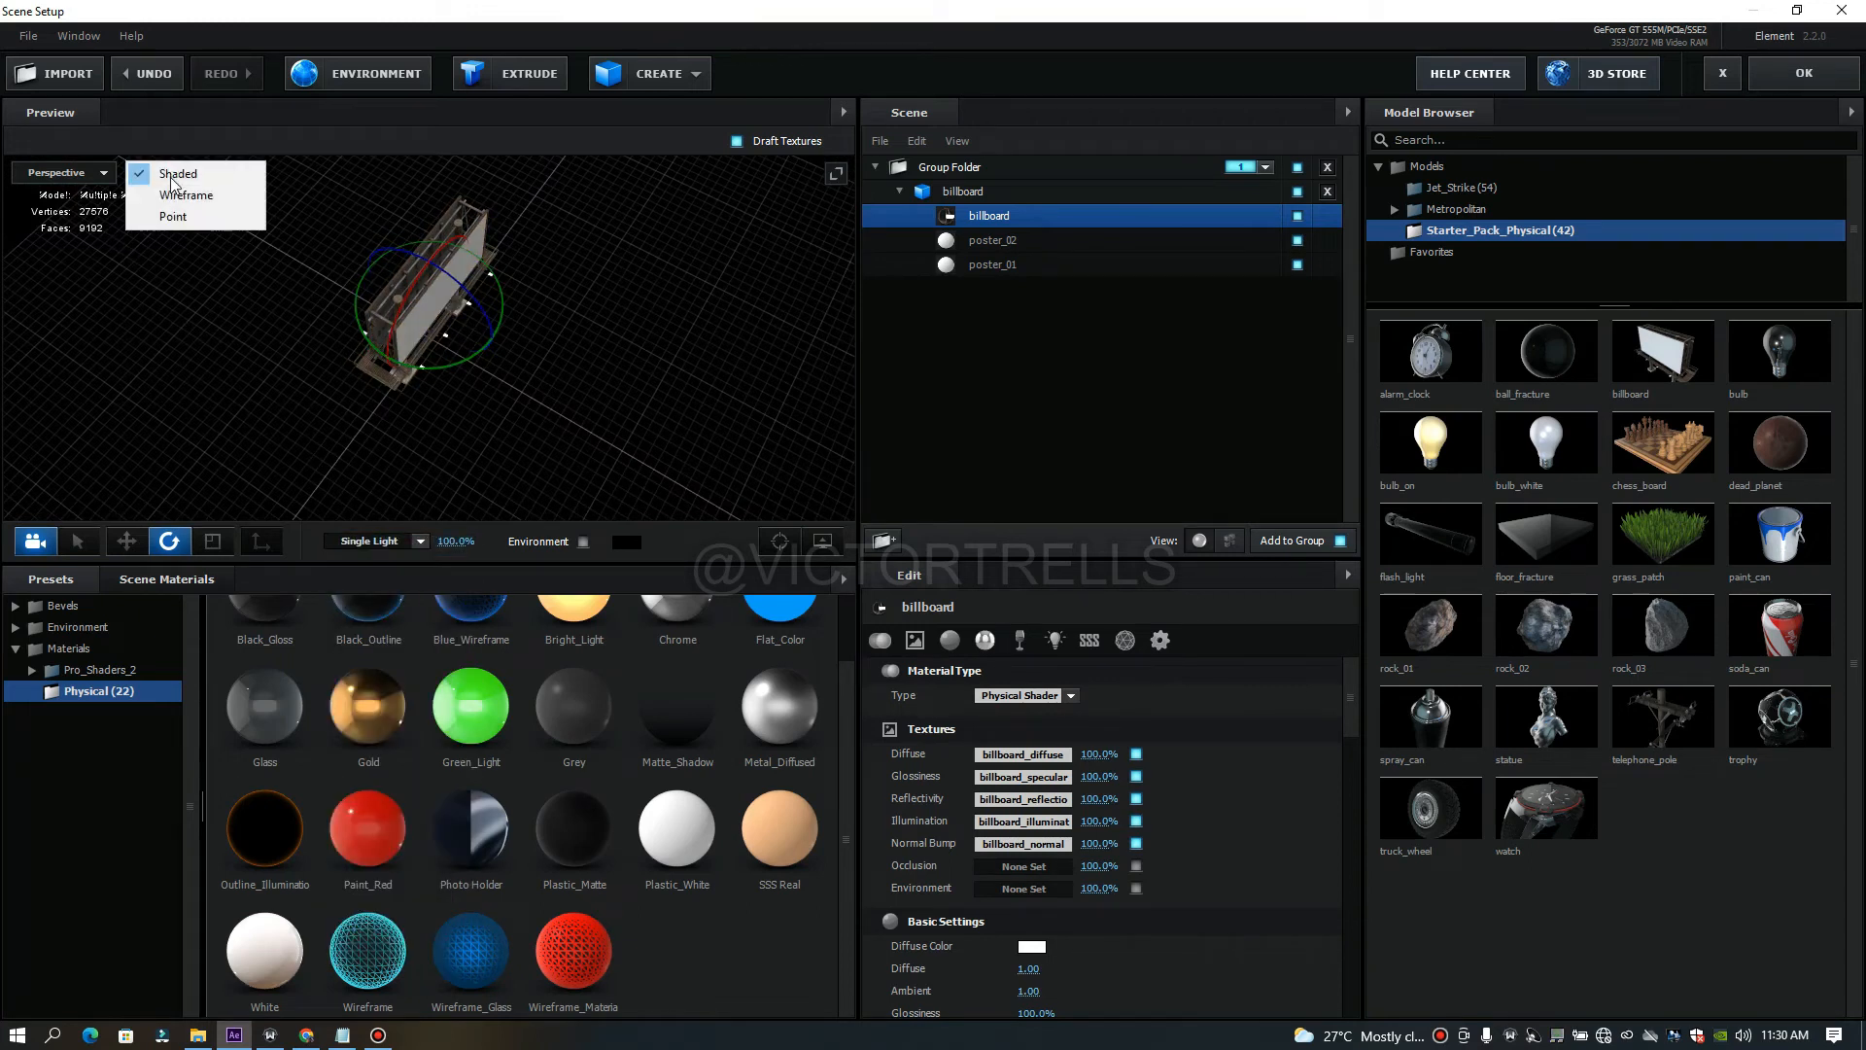
pyautogui.click(659, 313)
pyautogui.moveTo(659, 313); pyautogui.dragTo(609, 245)
pyautogui.click(161, 173)
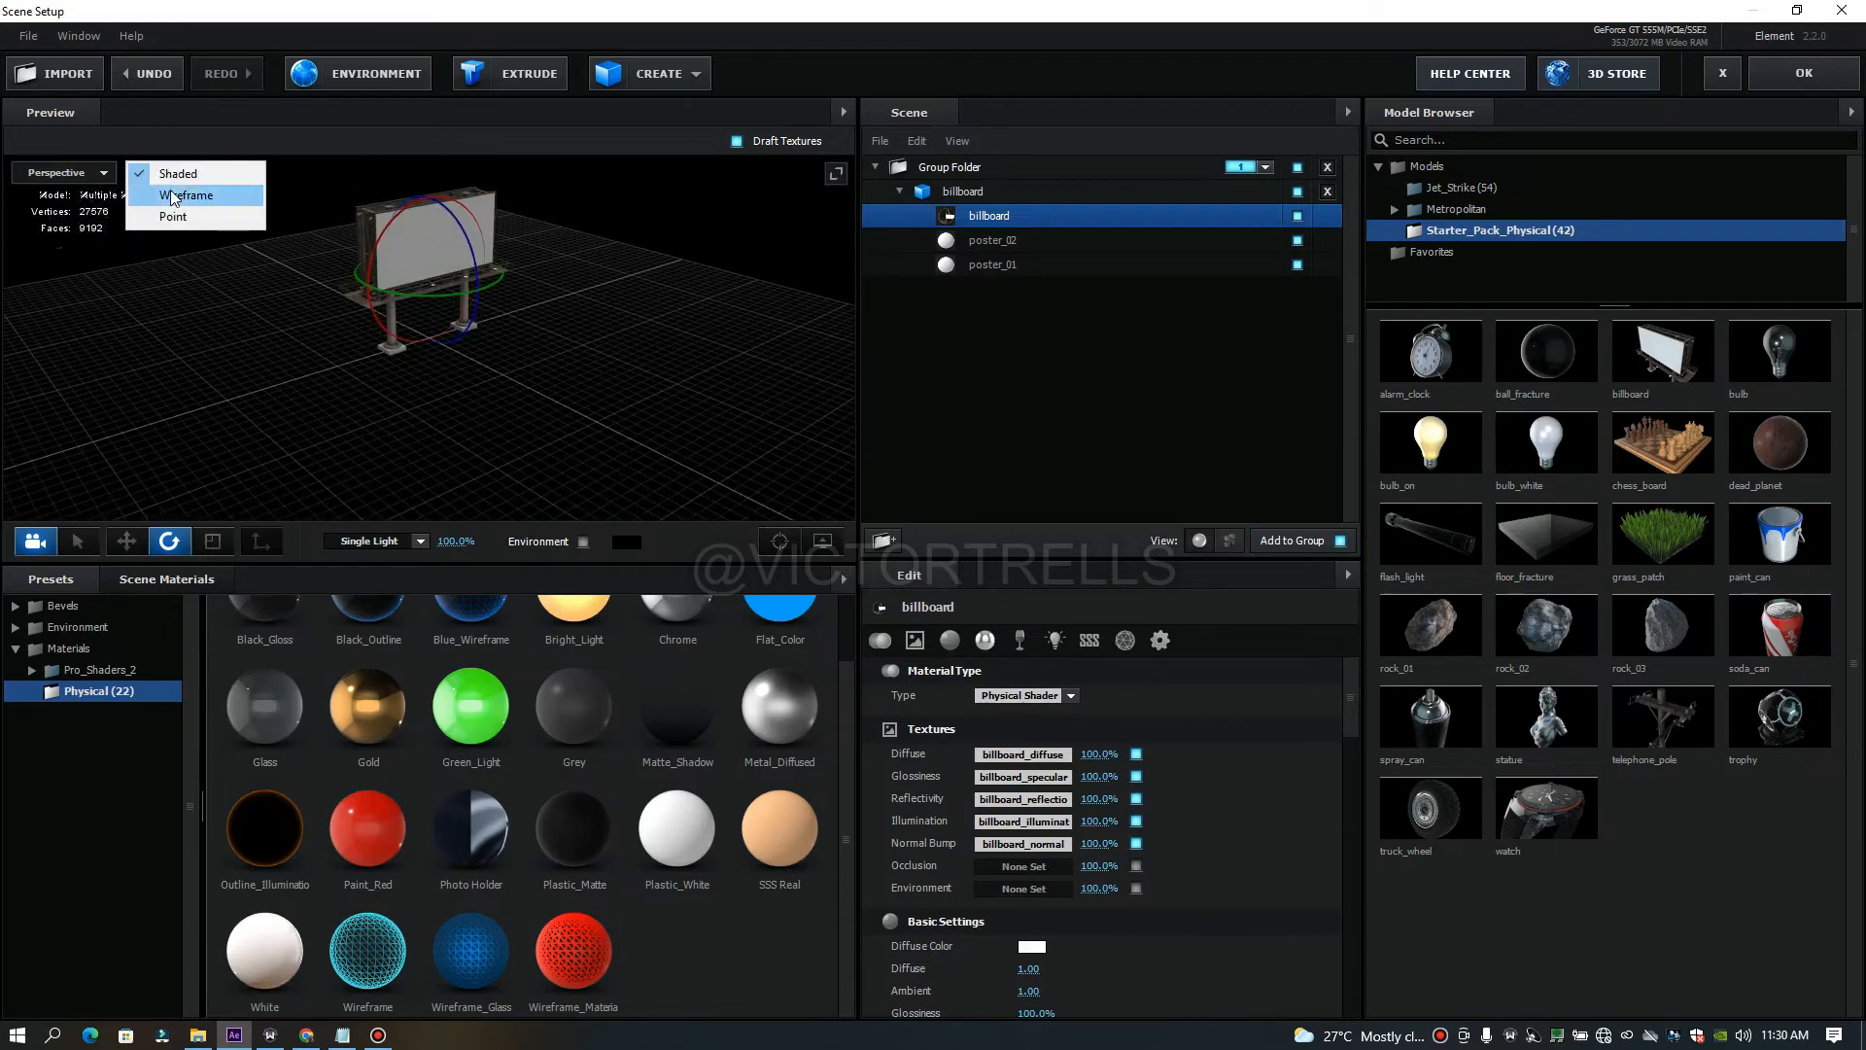
pyautogui.click(173, 196)
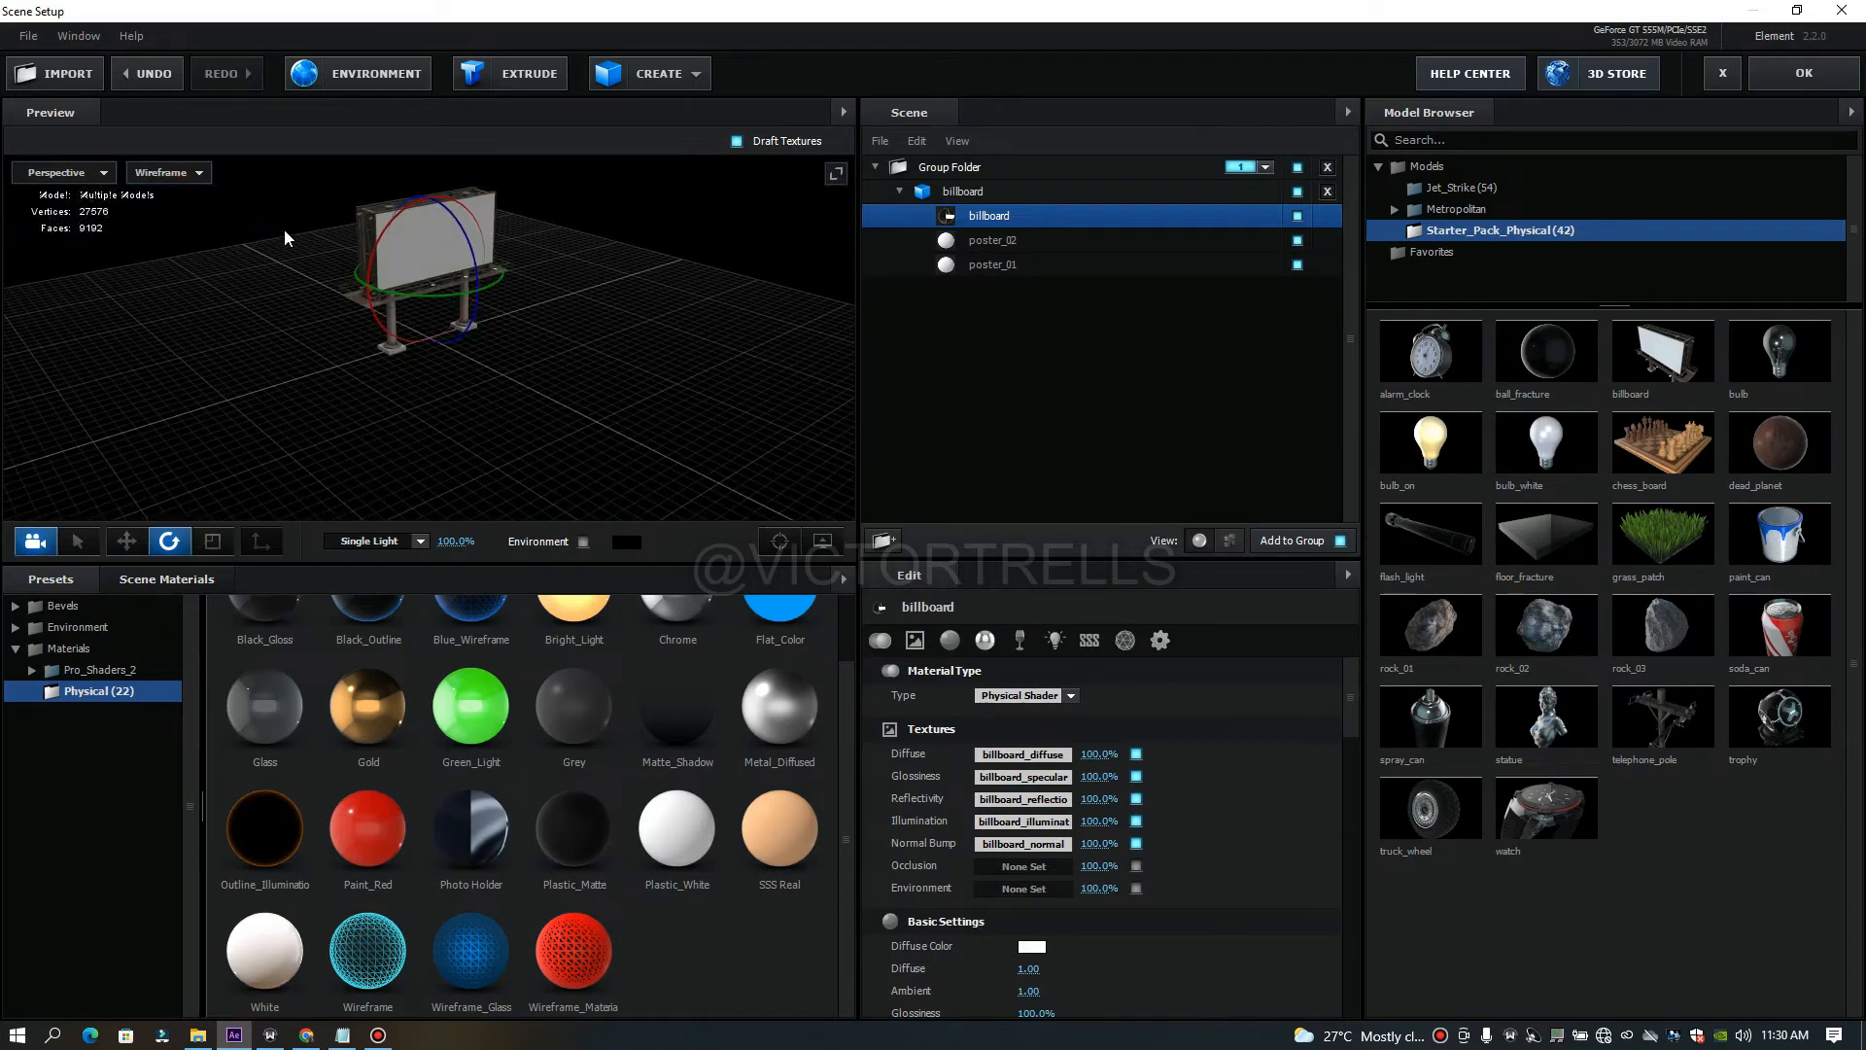
pyautogui.scroll(5, 285, 231)
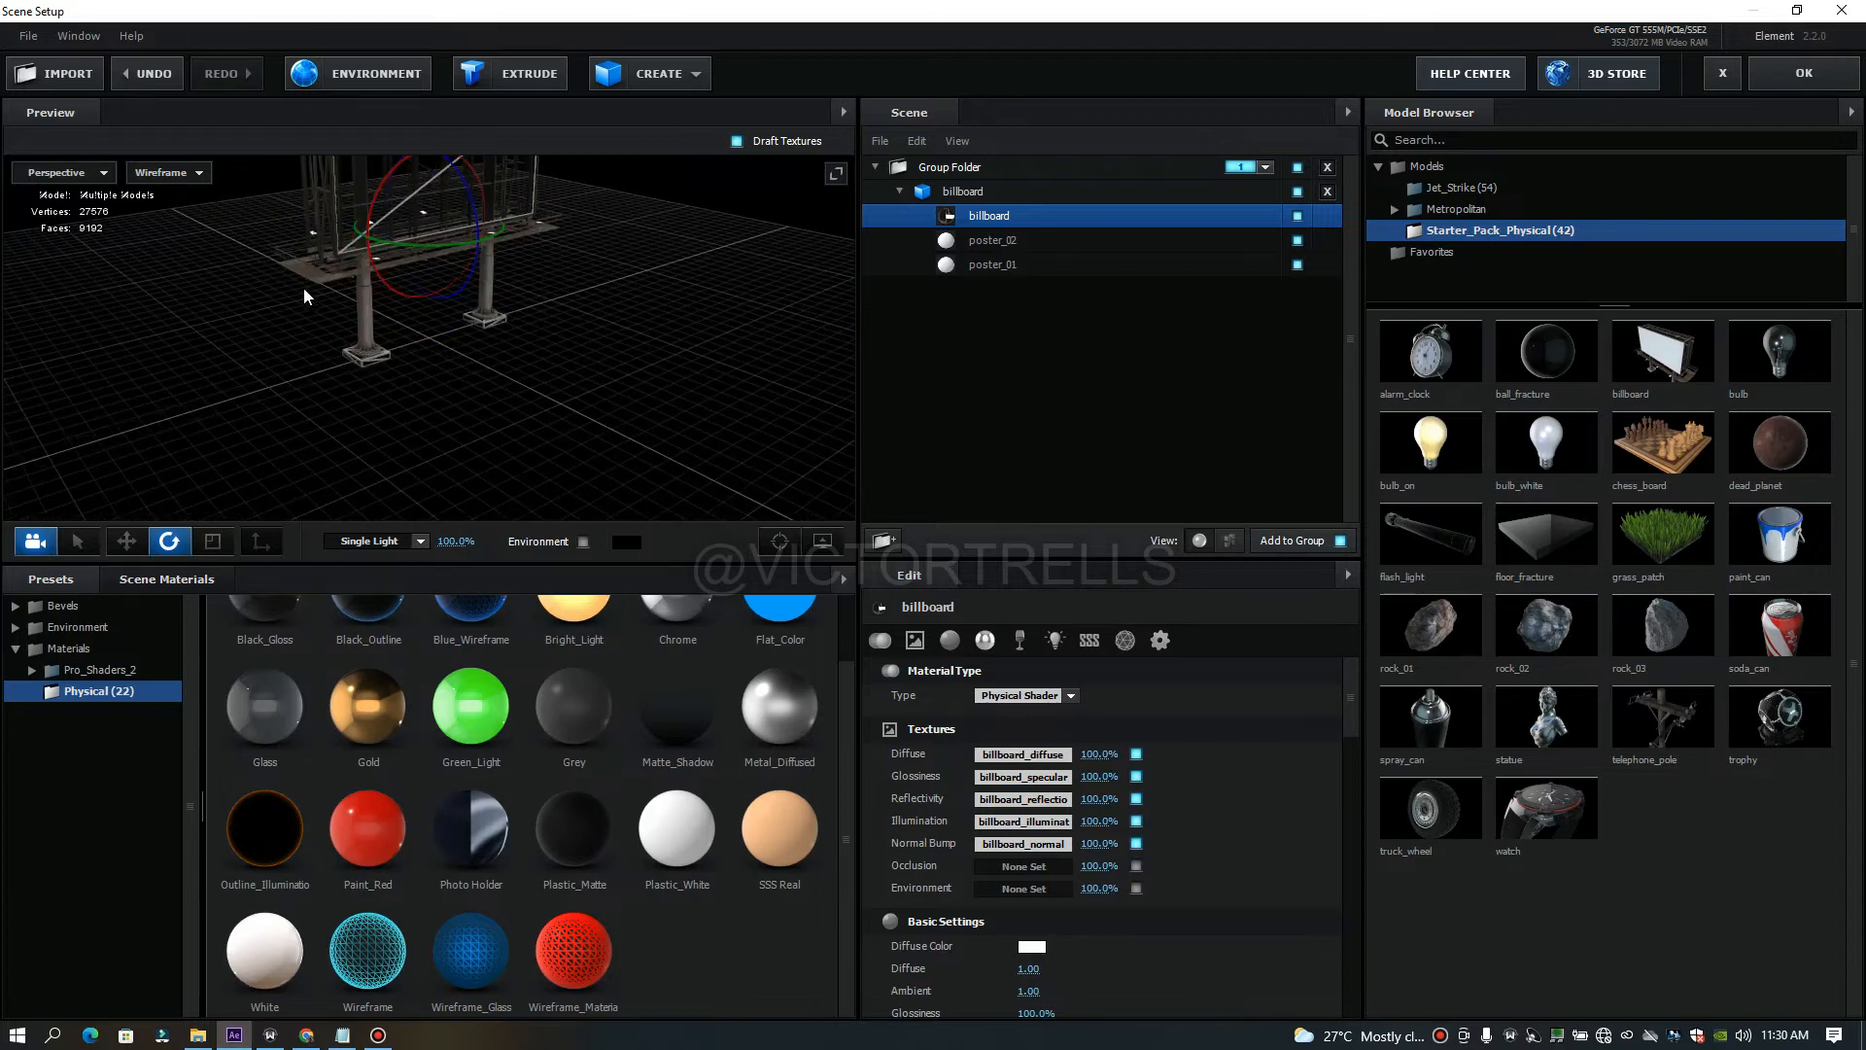
pyautogui.moveTo(187, 261); pyautogui.dragTo(305, 251)
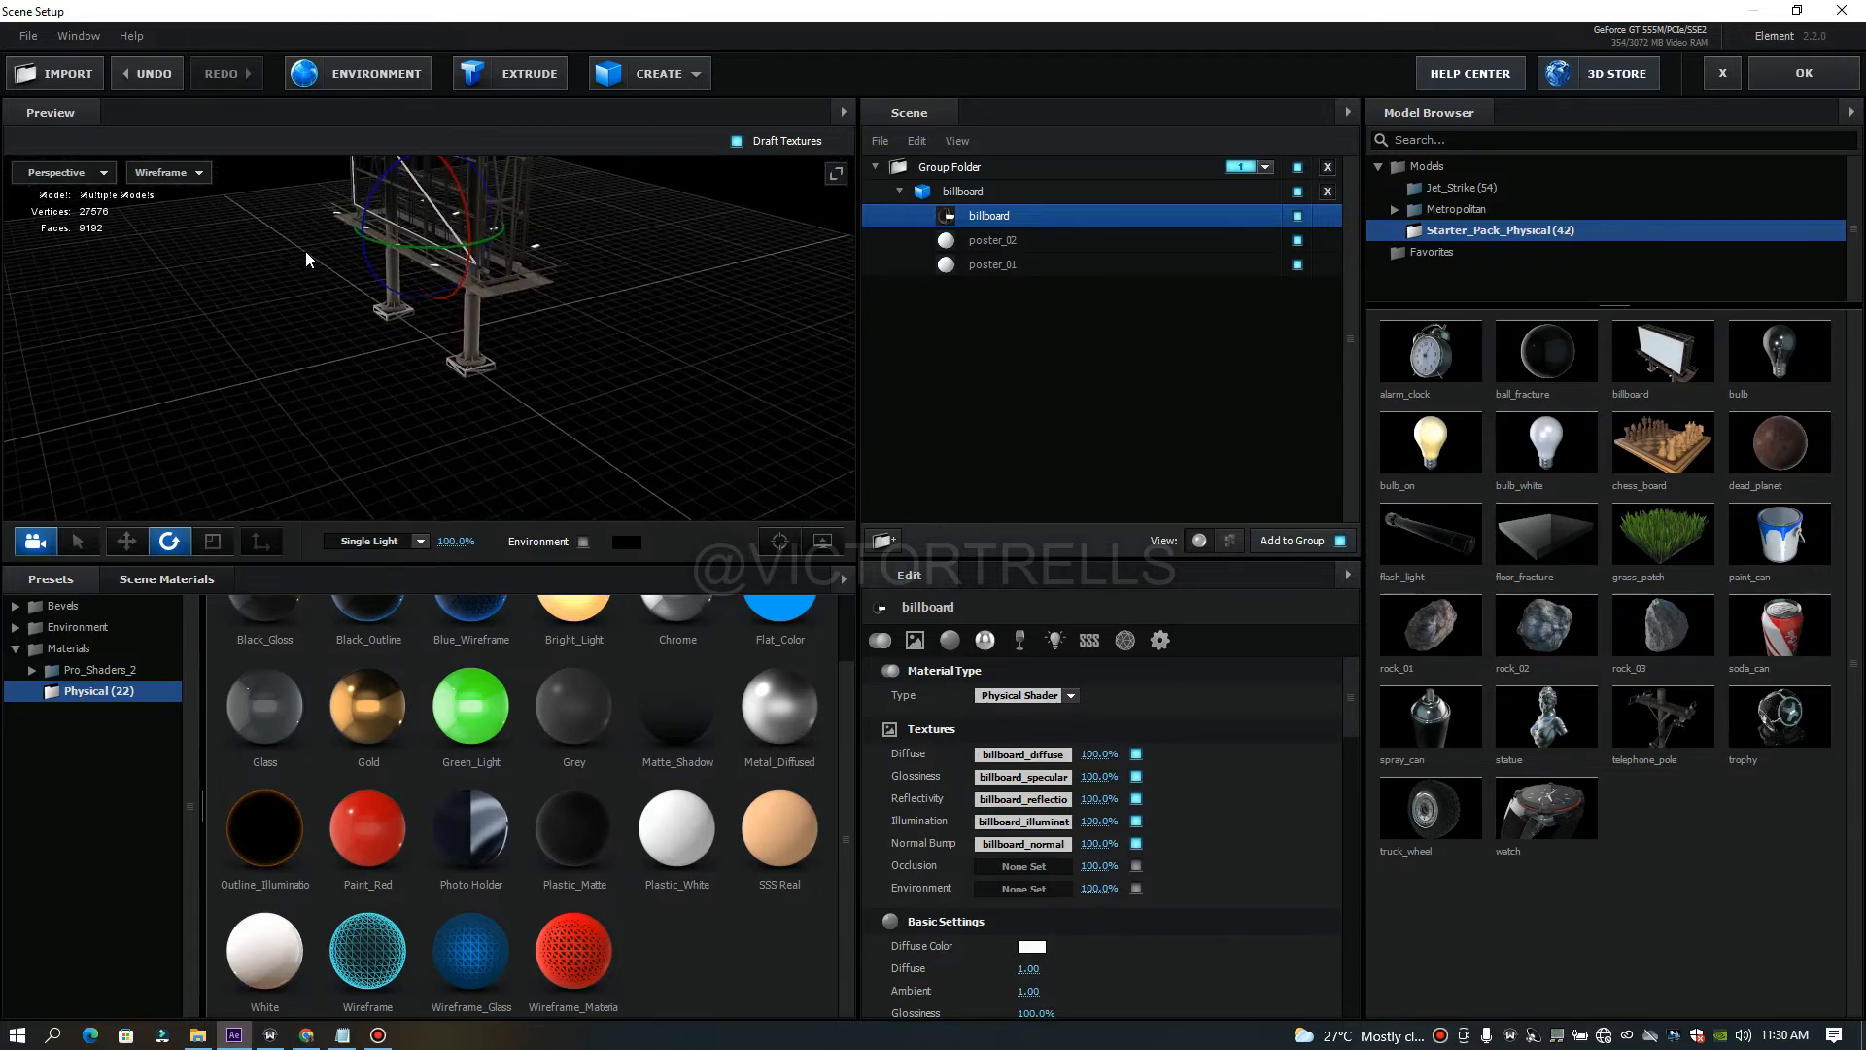
pyautogui.scroll(2, 446, 325)
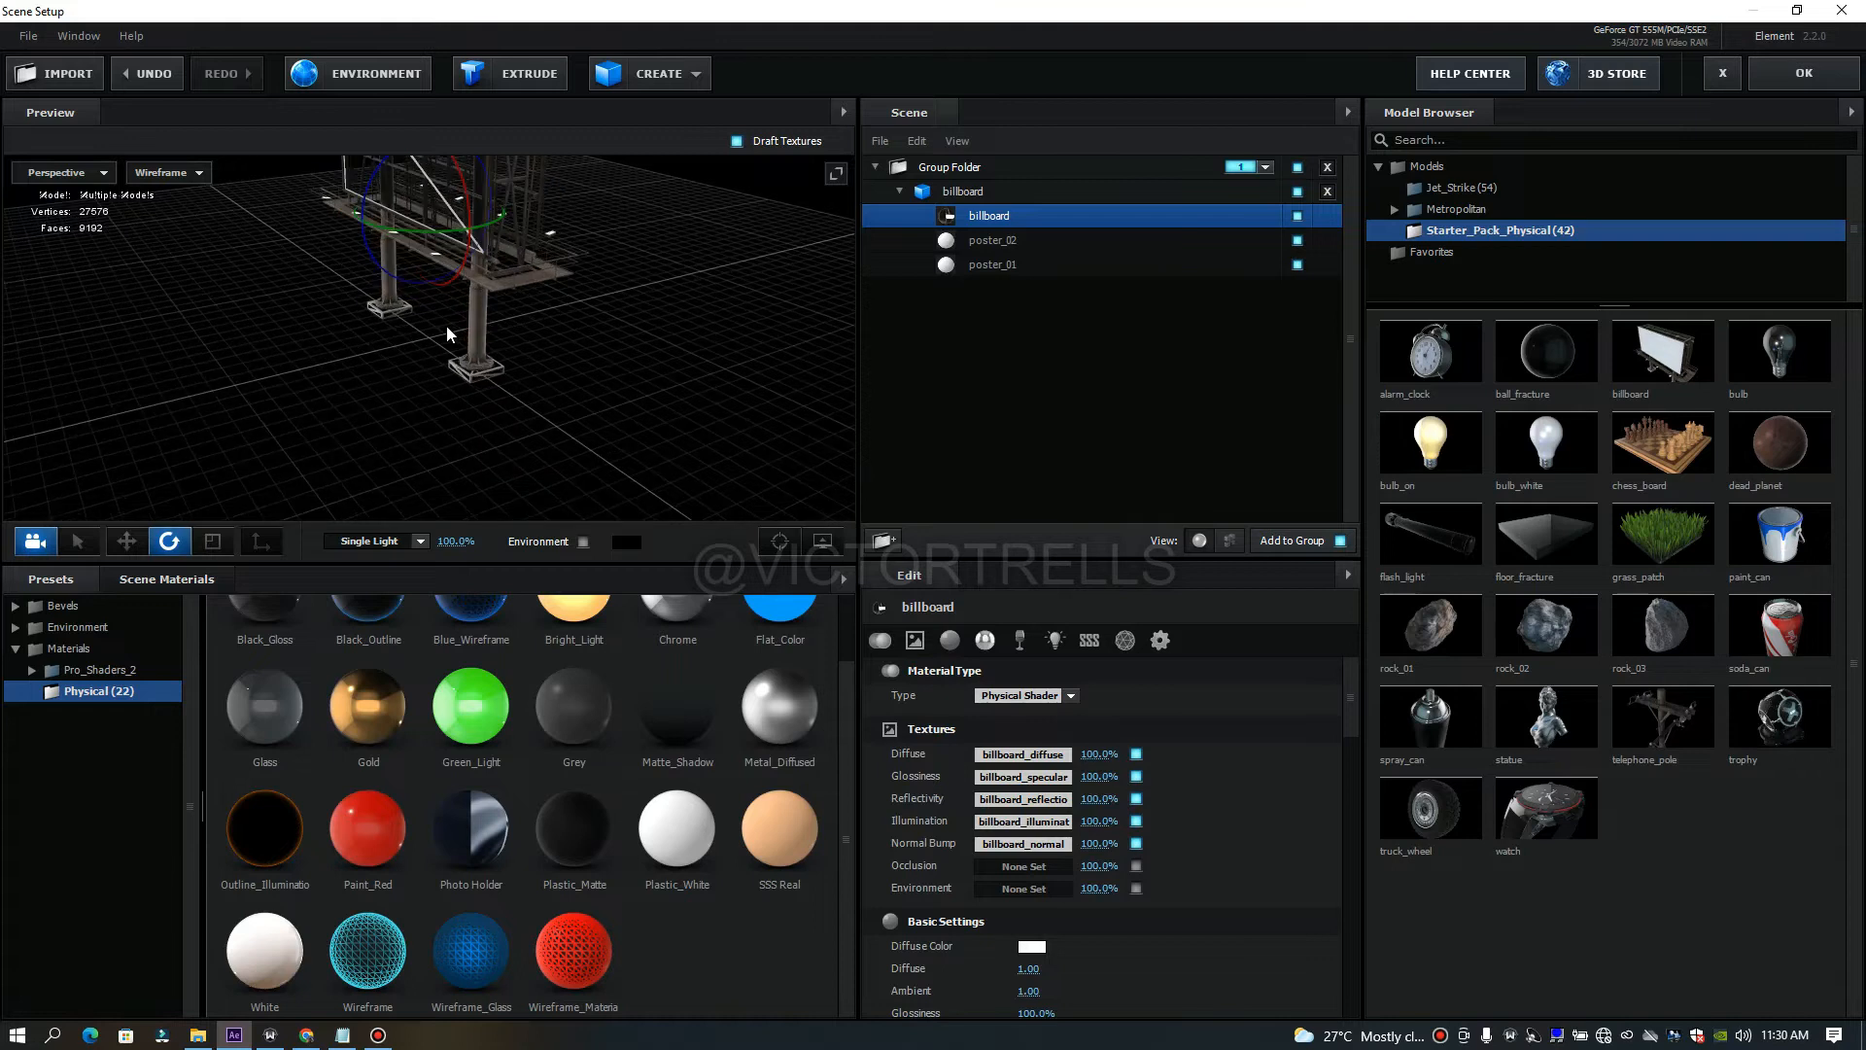
pyautogui.scroll(2, 446, 321)
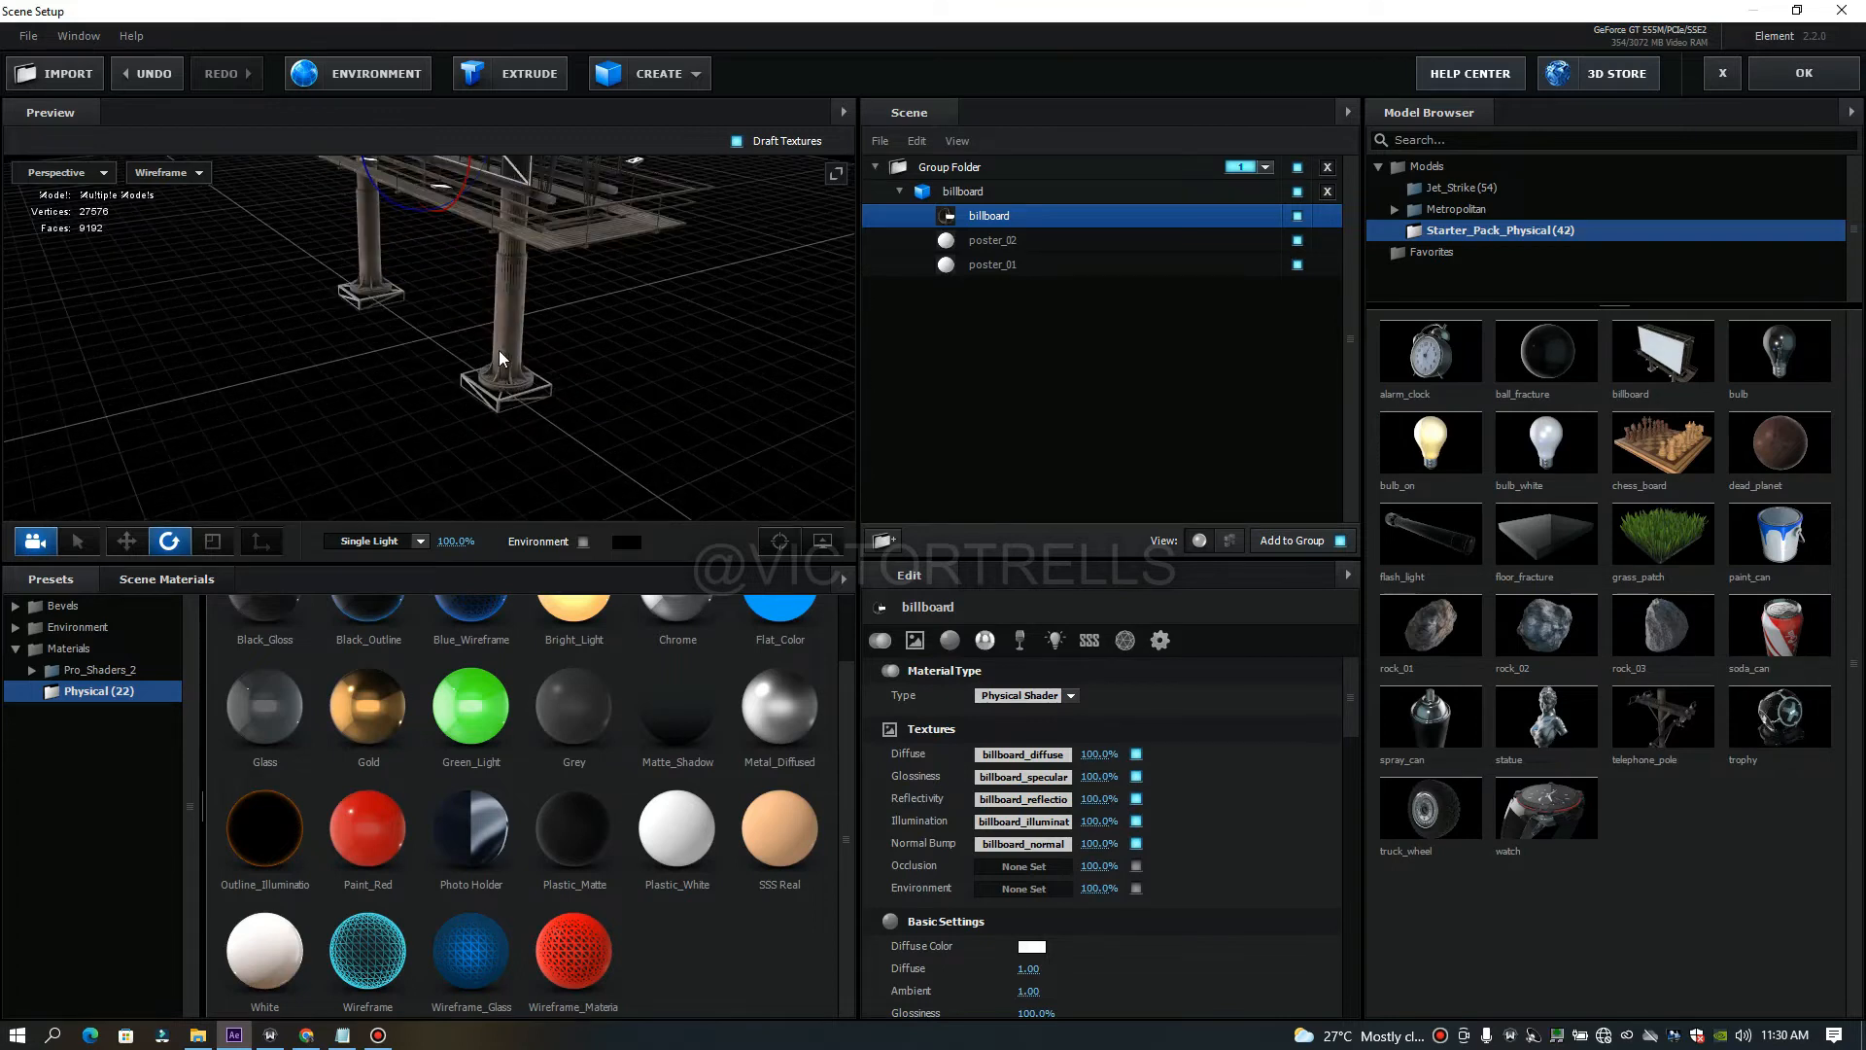
pyautogui.moveTo(498, 350); pyautogui.dragTo(587, 381)
# Switch the preview to Point display and examine the billboard from different angles.
pyautogui.click(200, 173)
pyautogui.click(195, 215)
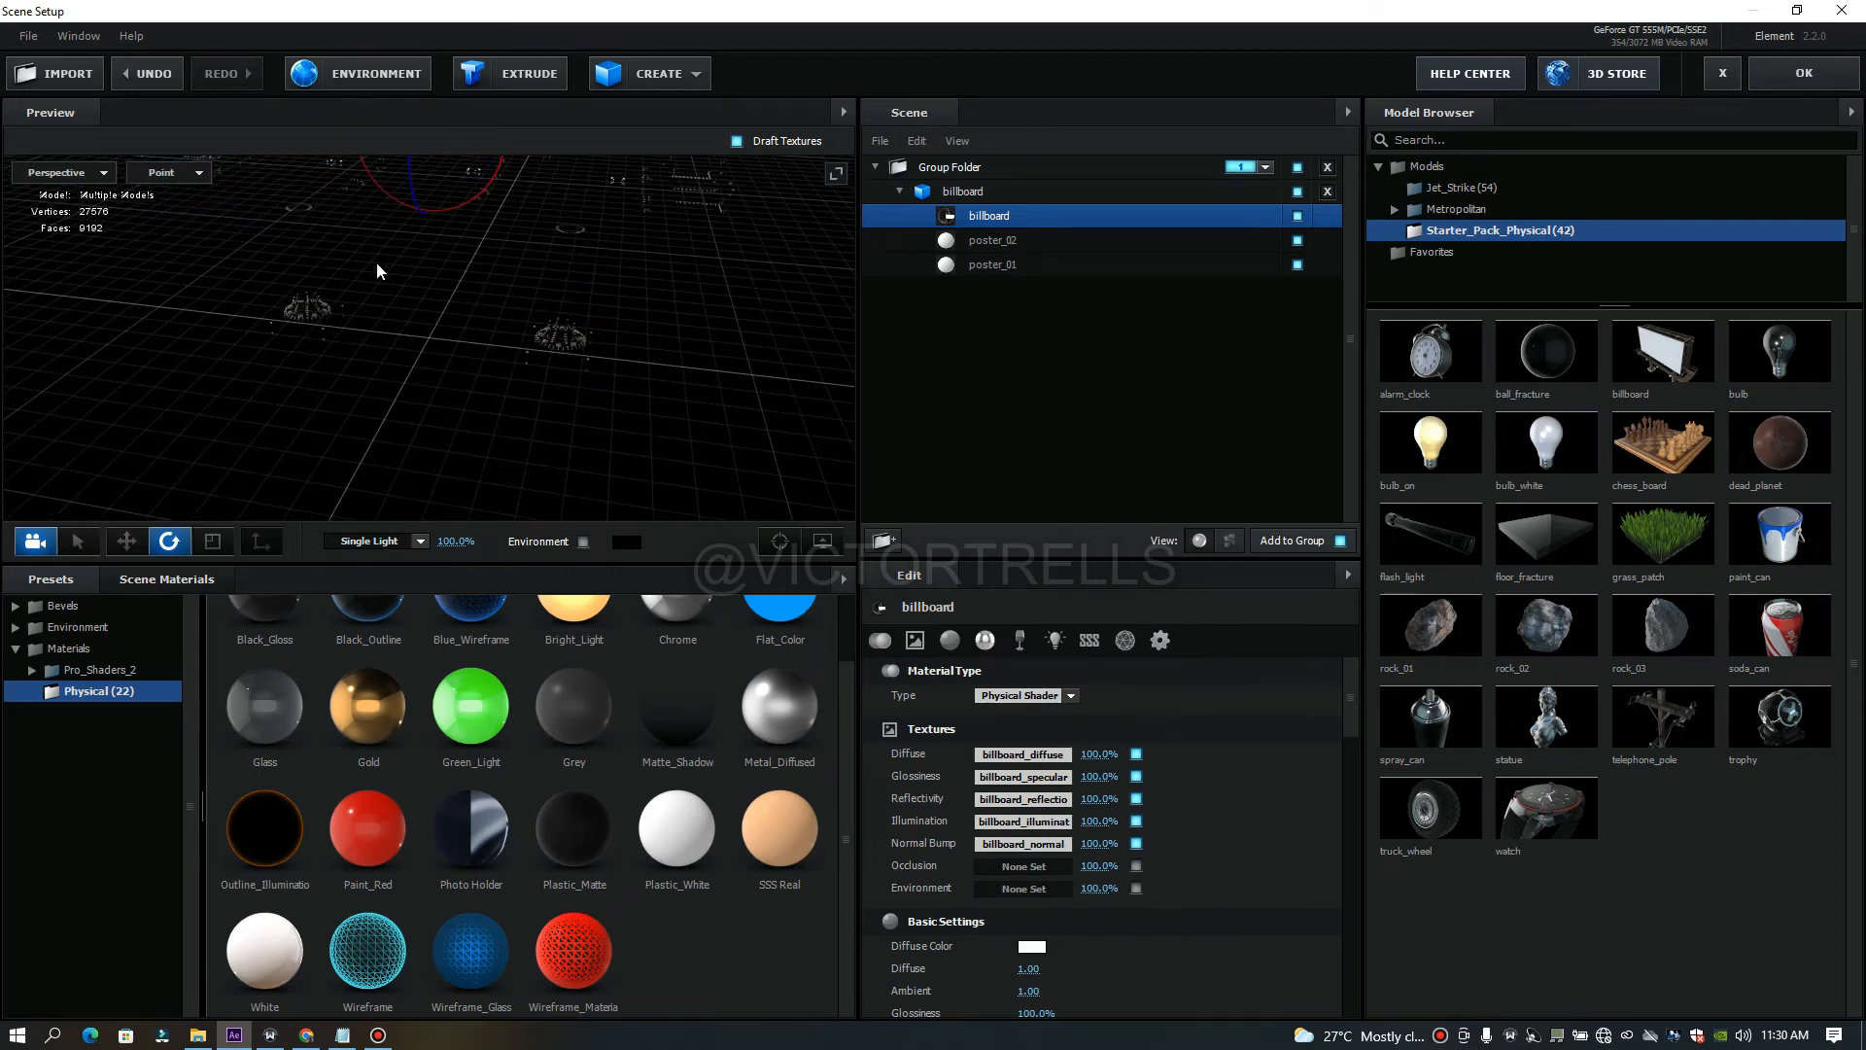
pyautogui.moveTo(616, 268); pyautogui.dragTo(223, 291)
# Return the preview to Shaded display and reset the view to show the whole billboard.
pyautogui.click(165, 172)
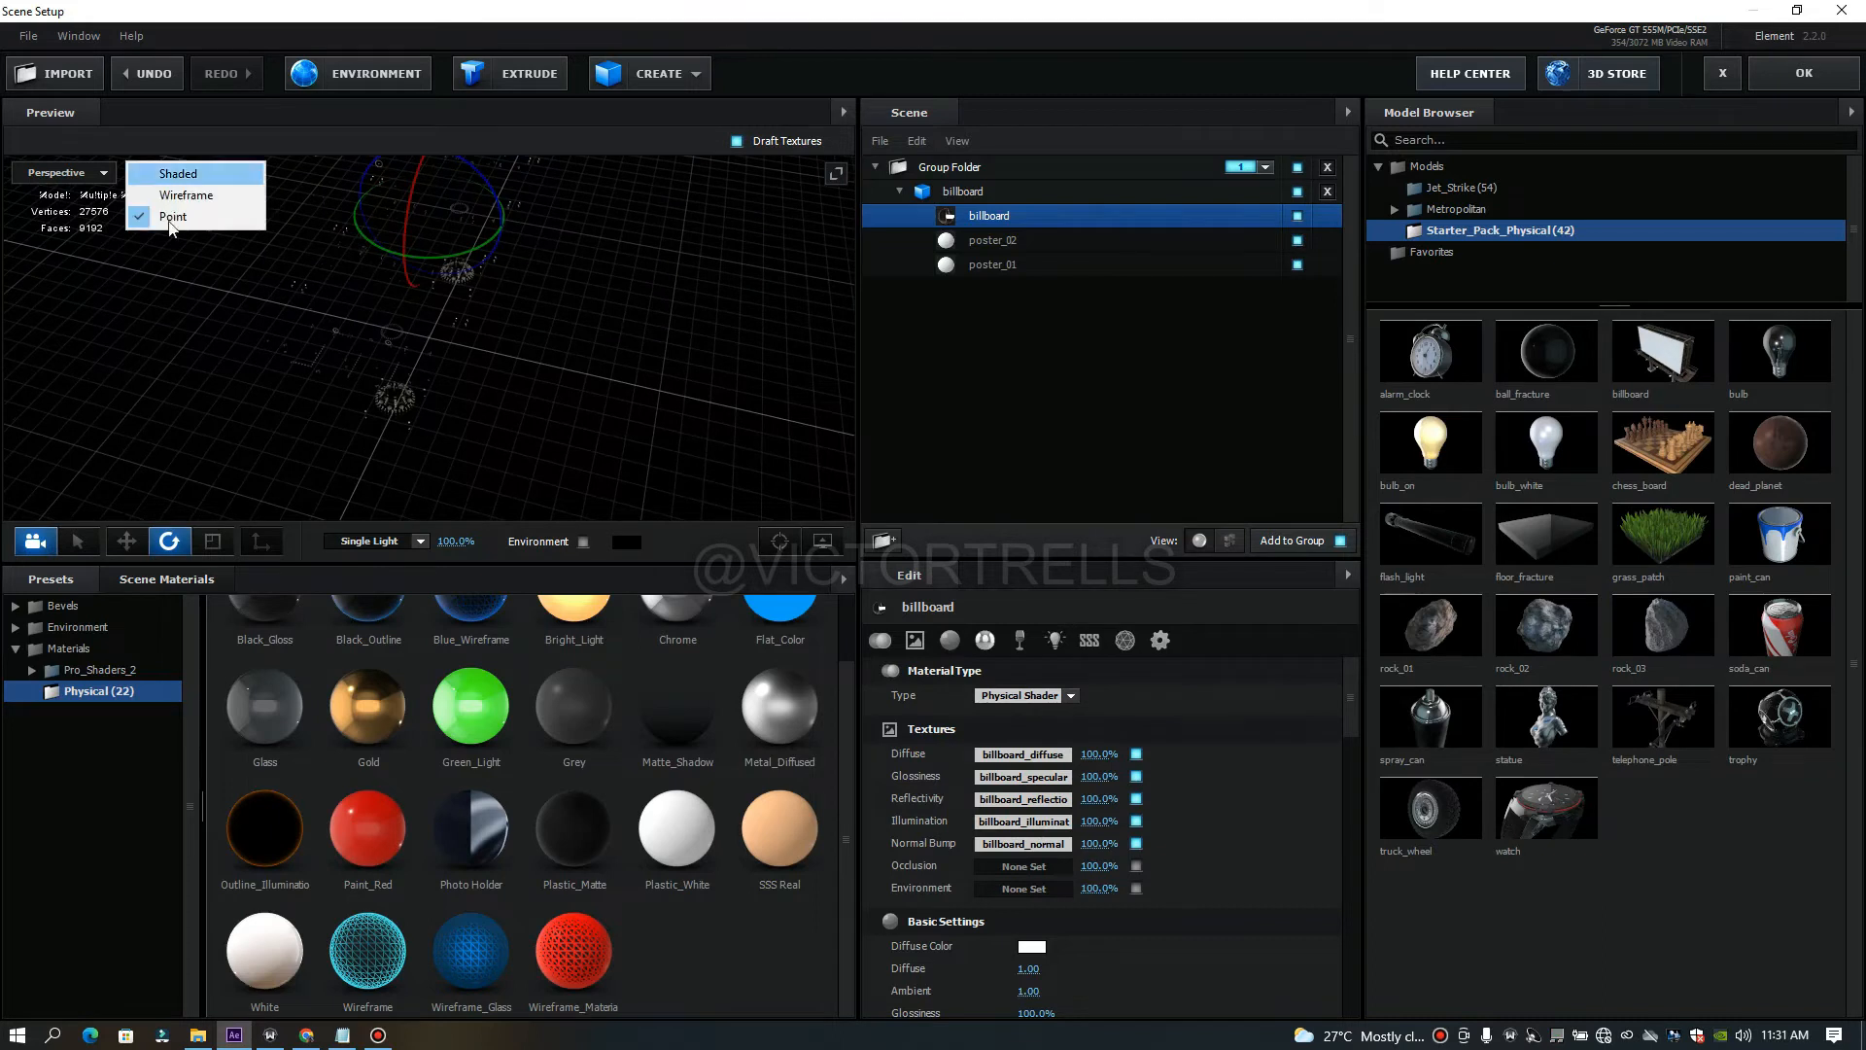
pyautogui.click(176, 177)
pyautogui.moveTo(468, 324)
pyautogui.mouseDown()
pyautogui.moveTo(685, 249)
pyautogui.moveTo(770, 278)
pyautogui.moveTo(782, 311)
pyautogui.mouseUp()
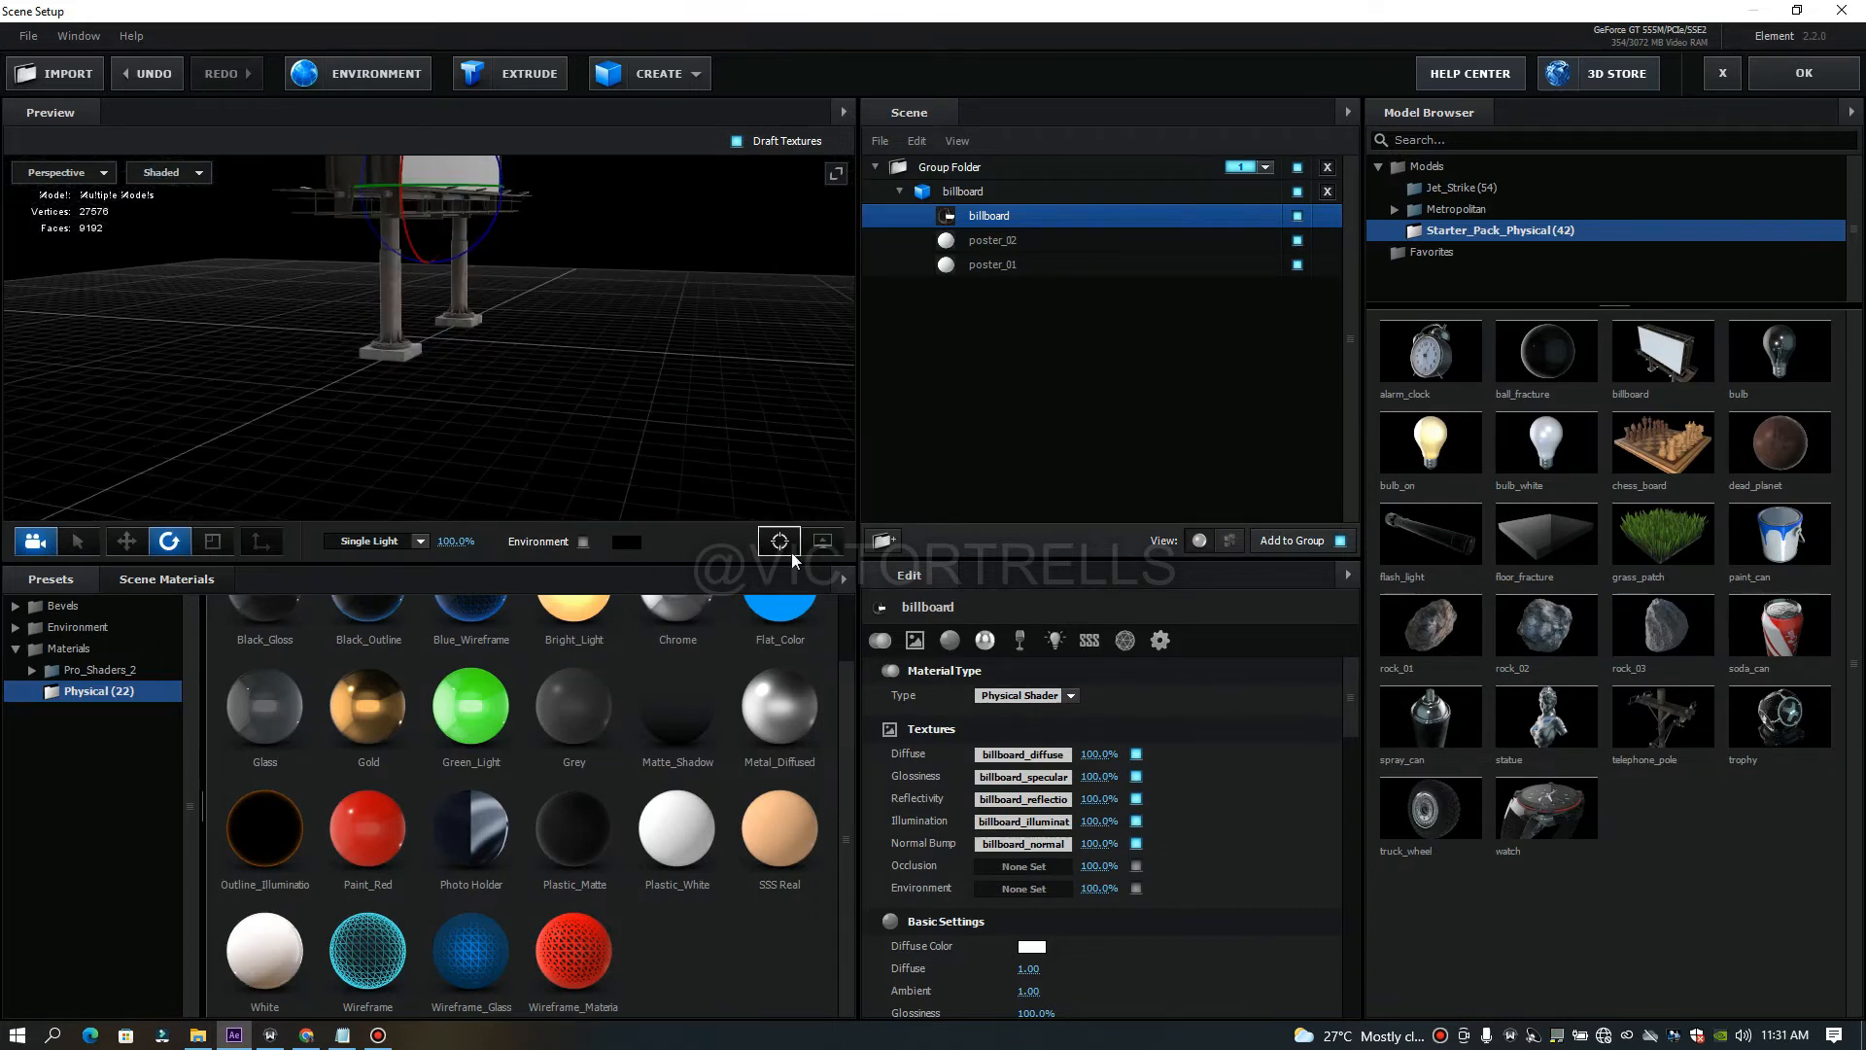
pyautogui.click(789, 549)
pyautogui.moveTo(584, 397); pyautogui.dragTo(418, 393)
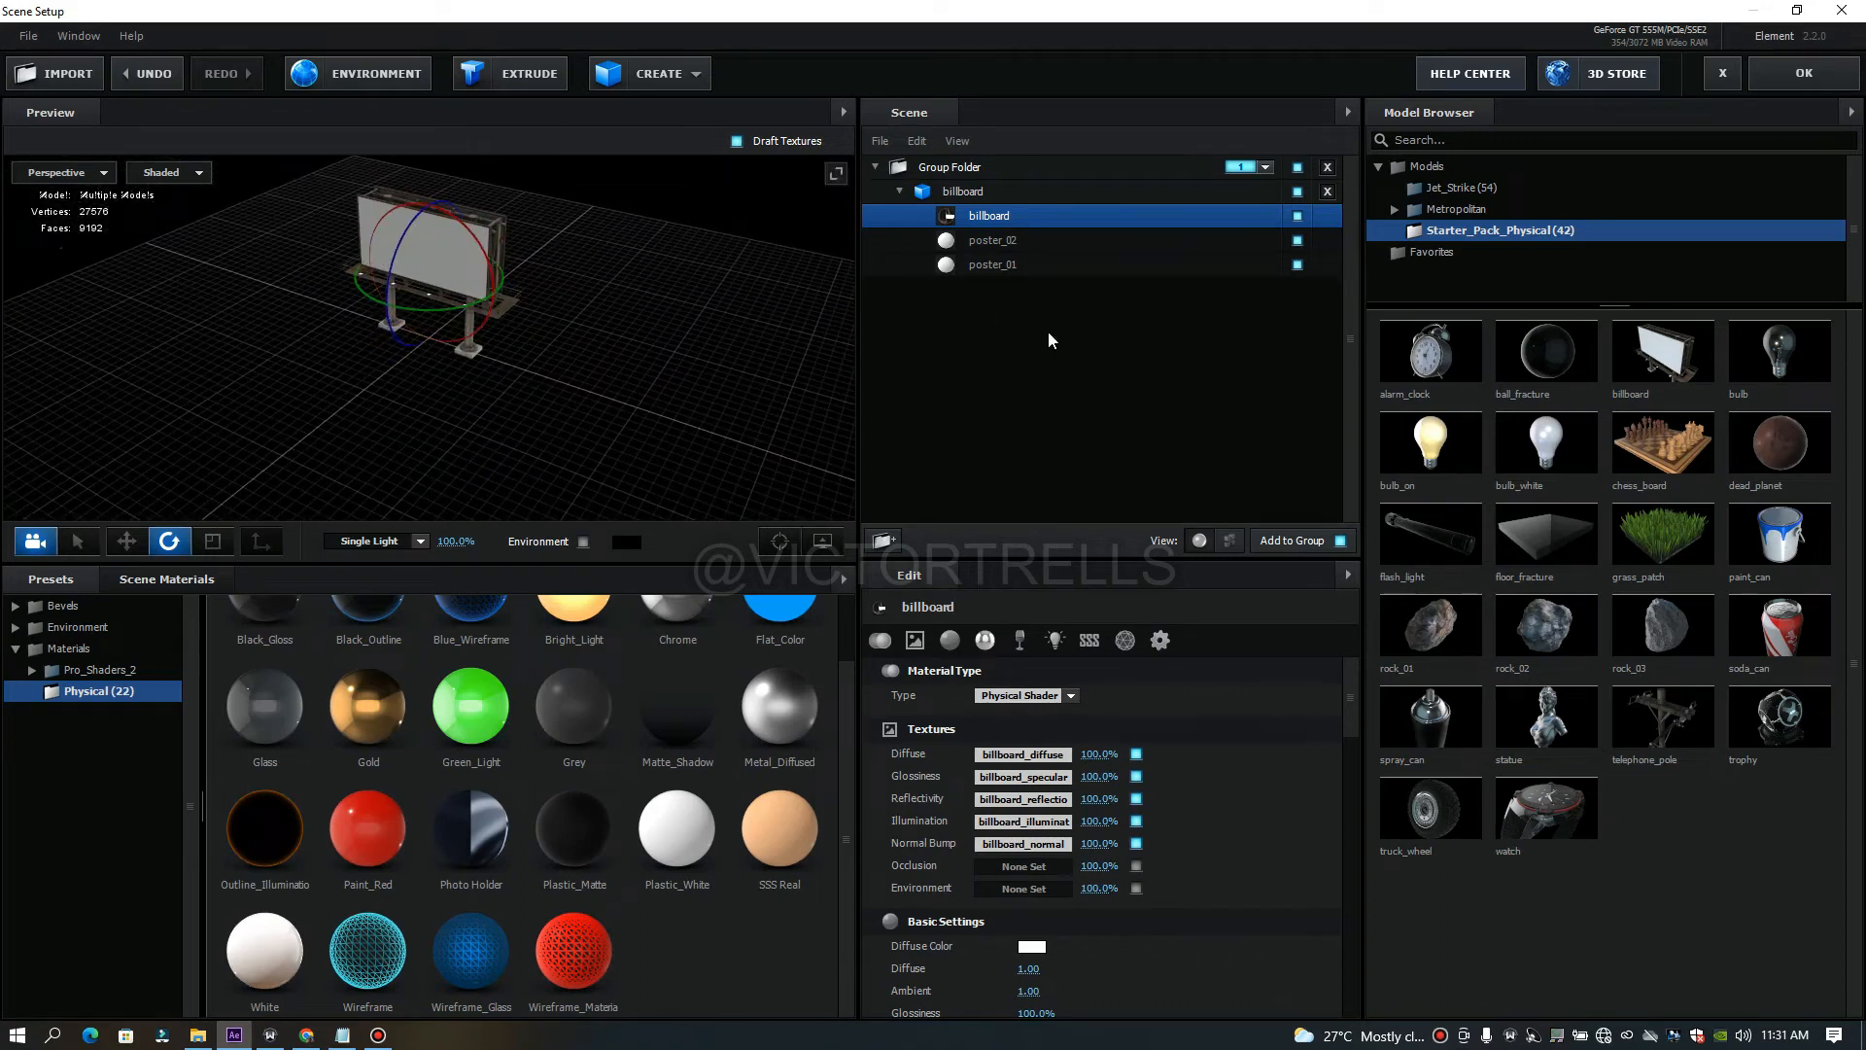
# Collapse and re-expand the Group Folder in the scene, and show the scene's materials.
pyautogui.click(876, 169)
pyautogui.click(874, 168)
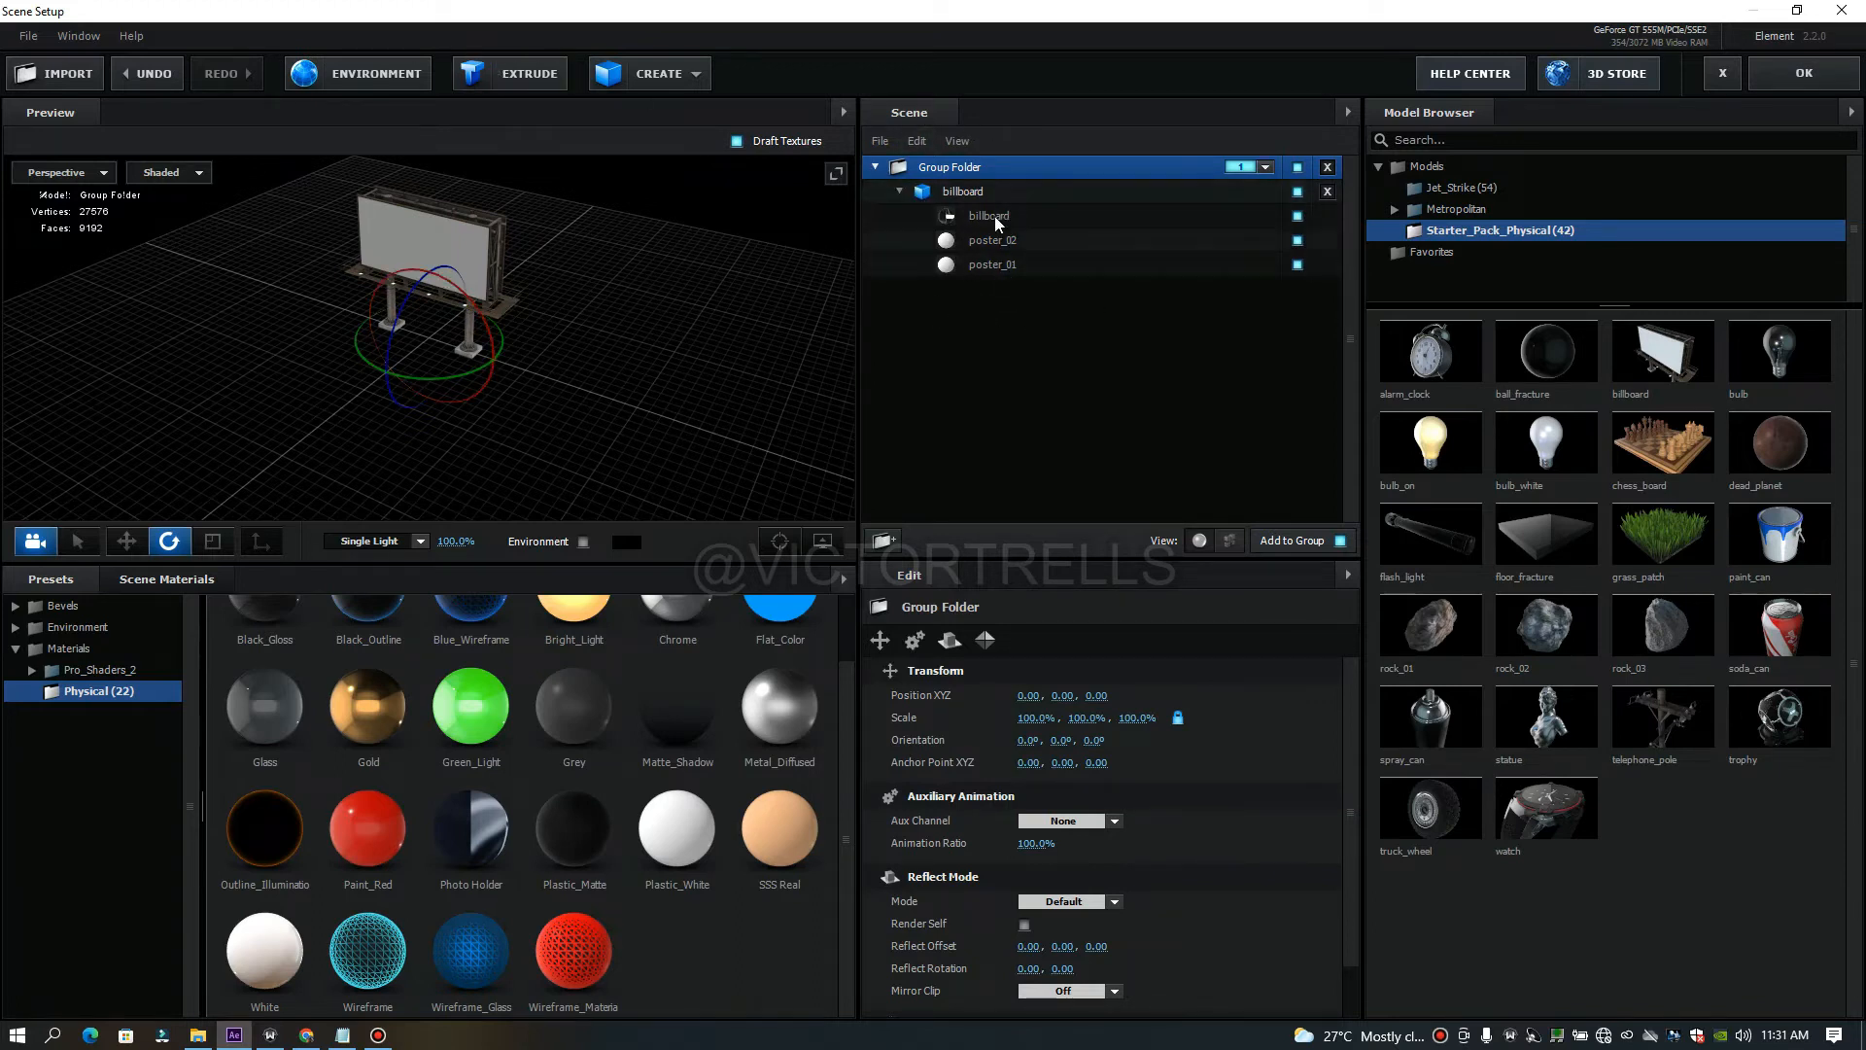
pyautogui.click(161, 575)
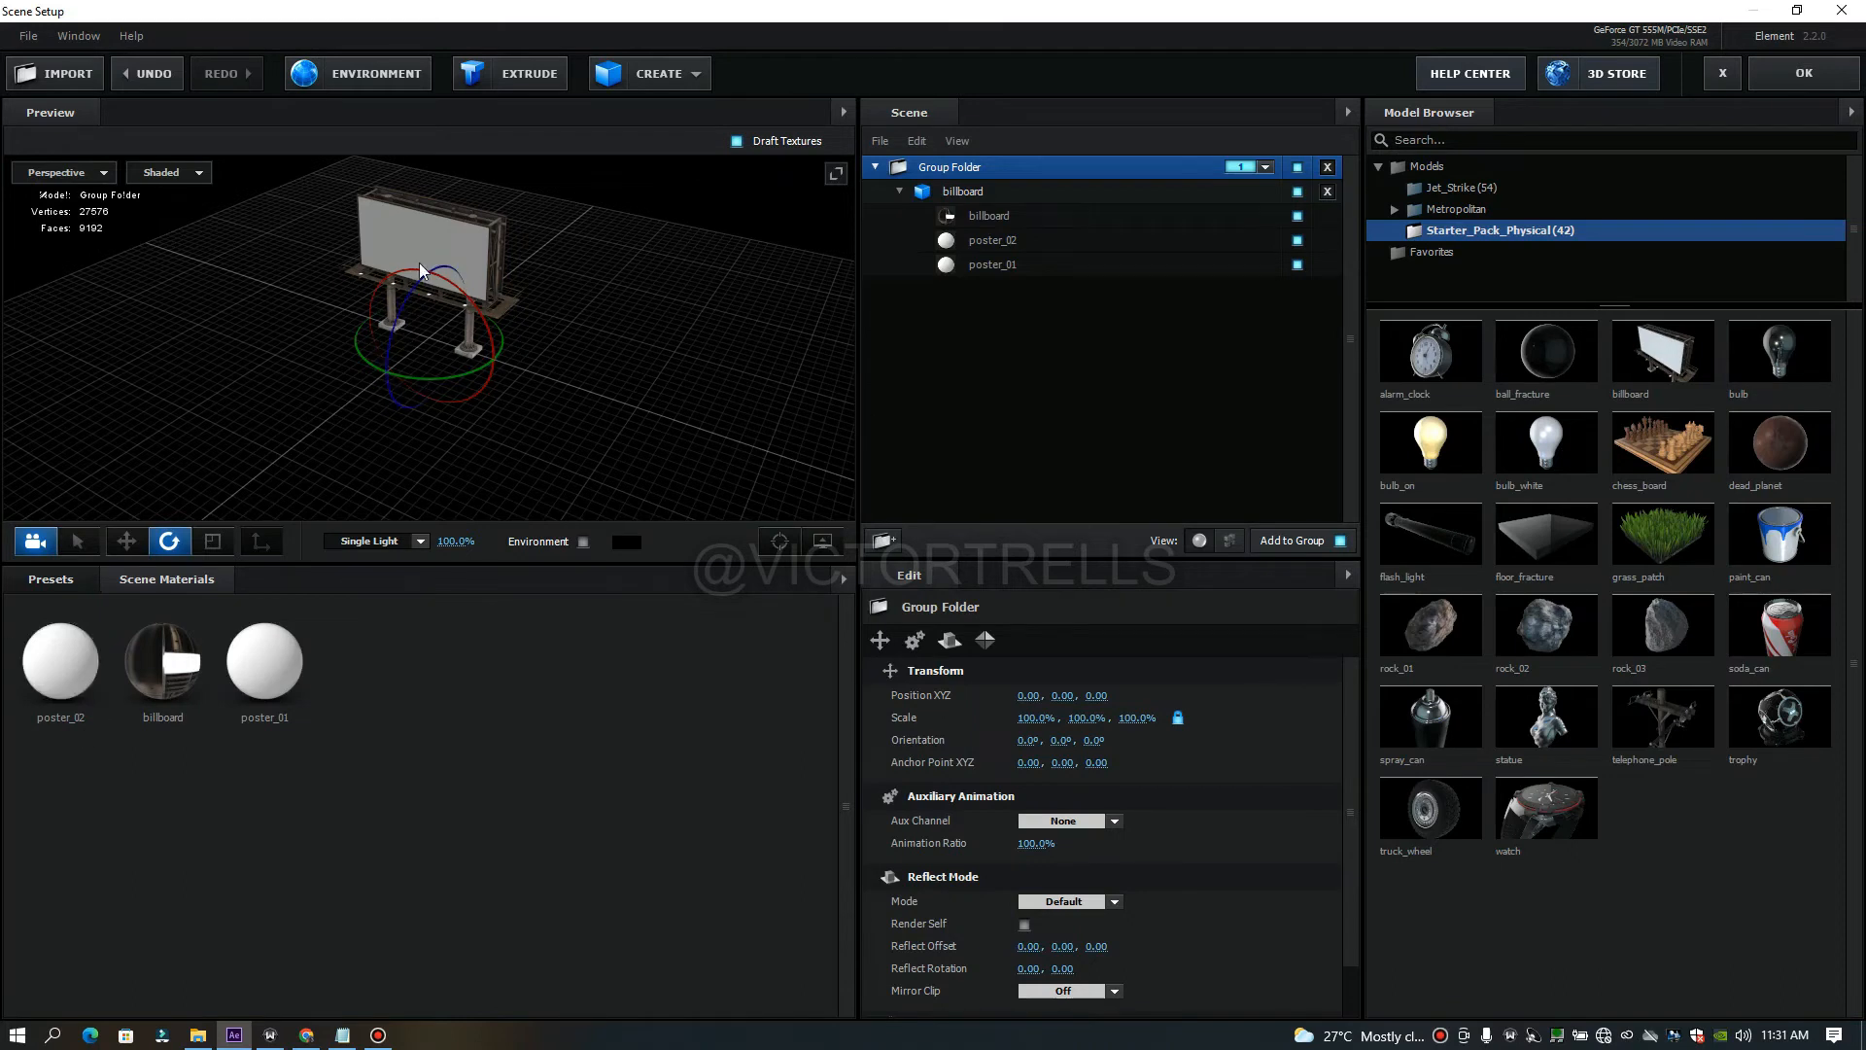
# Select the poster_02 material and toggle its visibility off and on to check which billboard face it covers.
pyautogui.click(1028, 246)
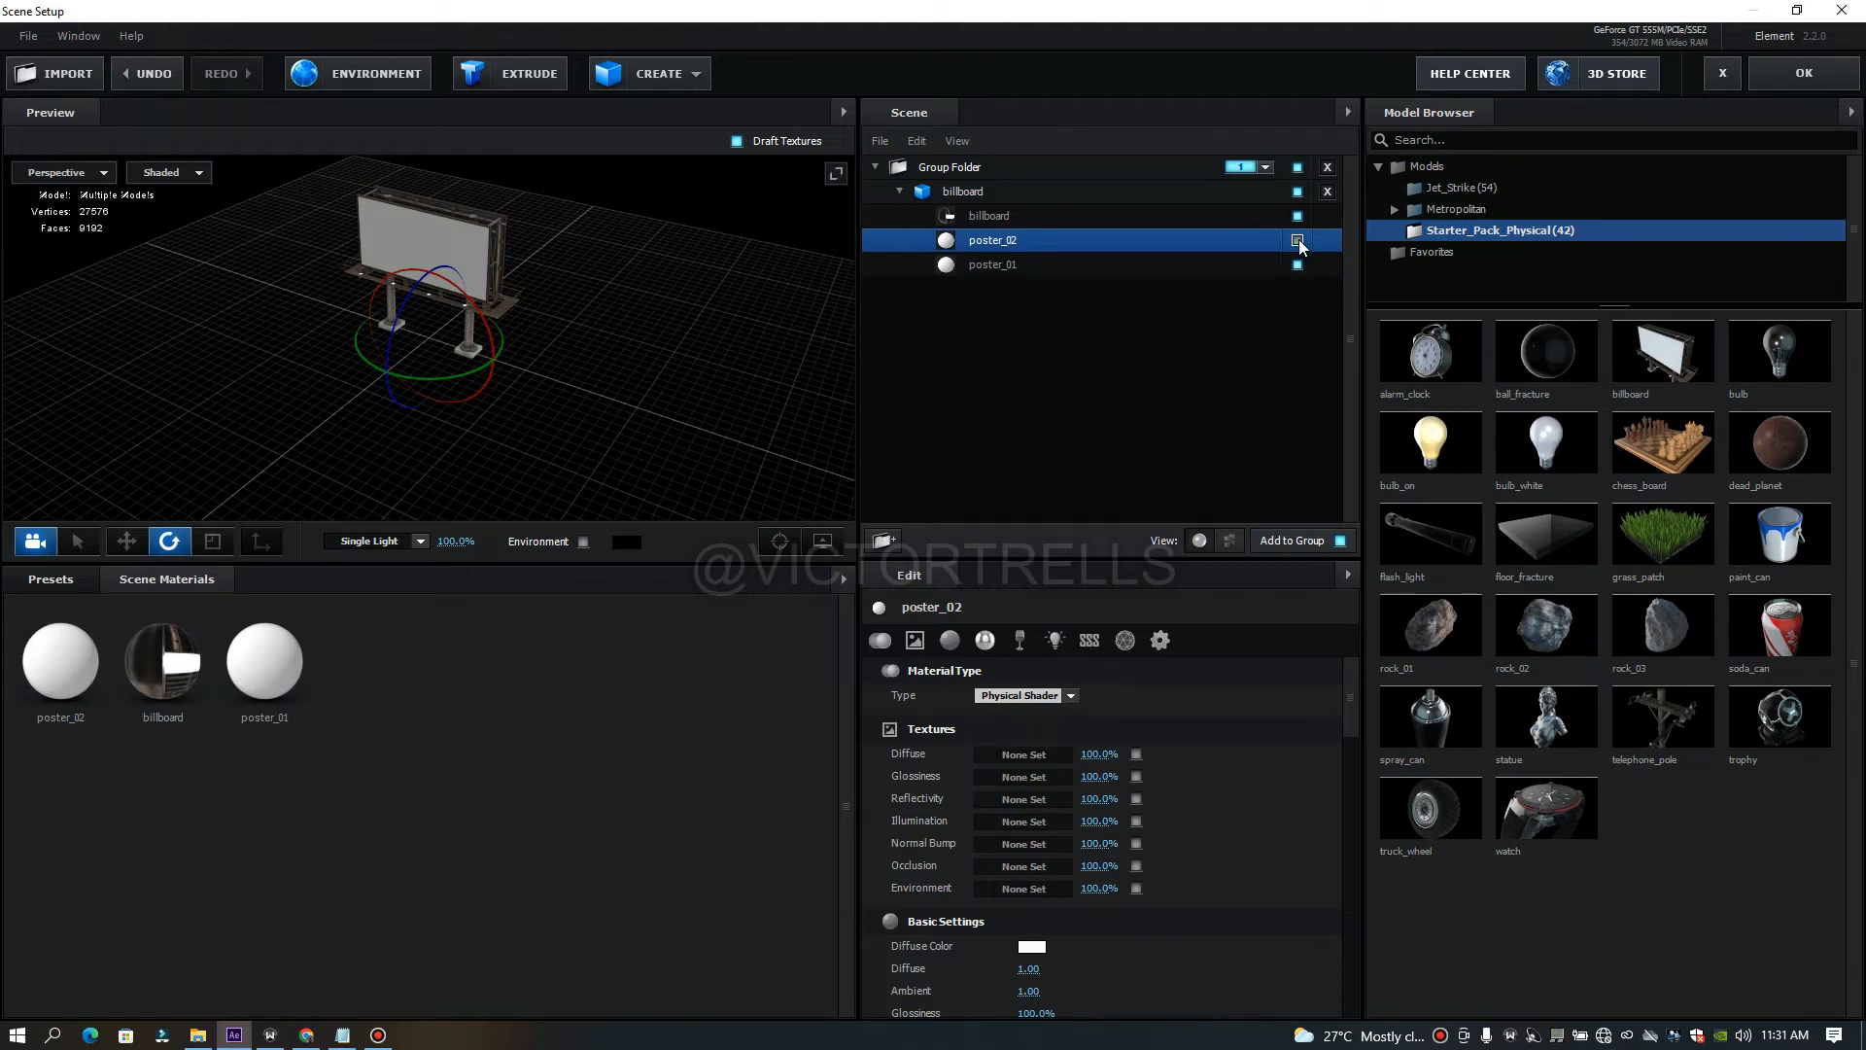
pyautogui.moveTo(556, 303); pyautogui.dragTo(326, 294)
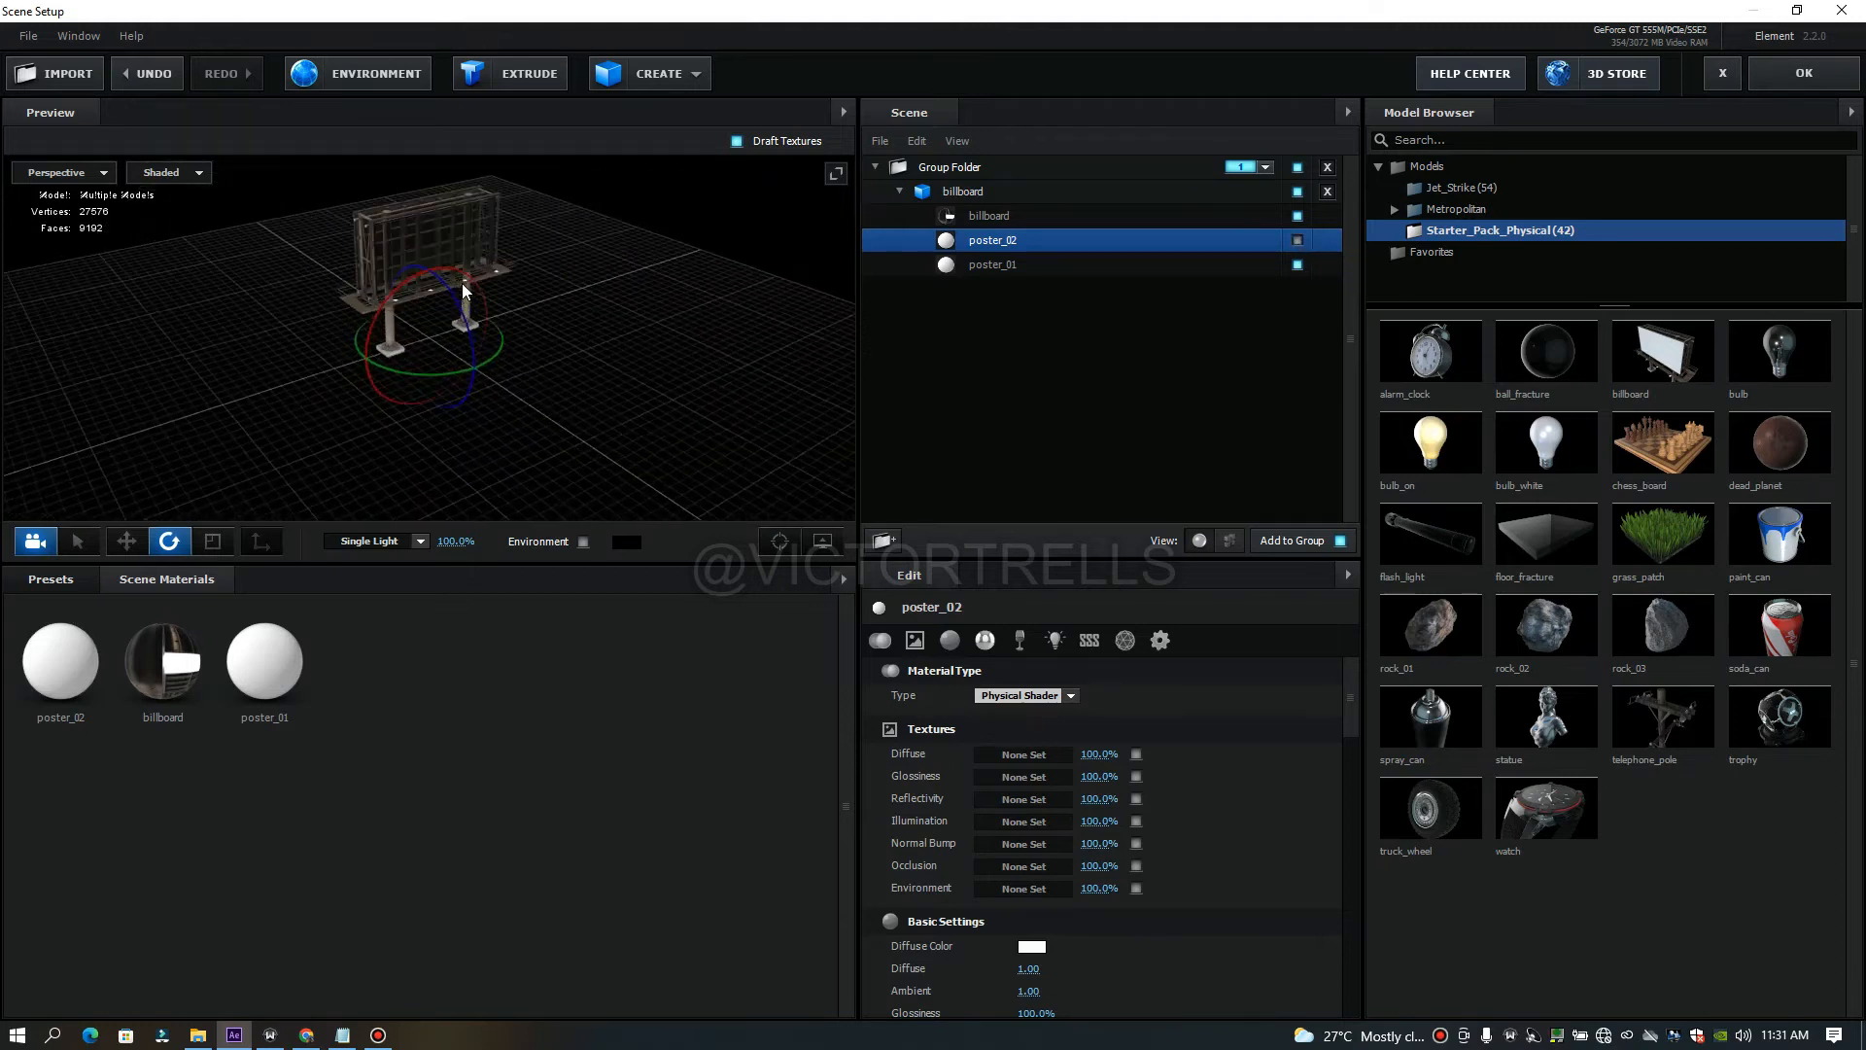
pyautogui.click(1297, 239)
pyautogui.click(1297, 239)
pyautogui.click(1296, 239)
pyautogui.click(1296, 239)
pyautogui.click(1297, 240)
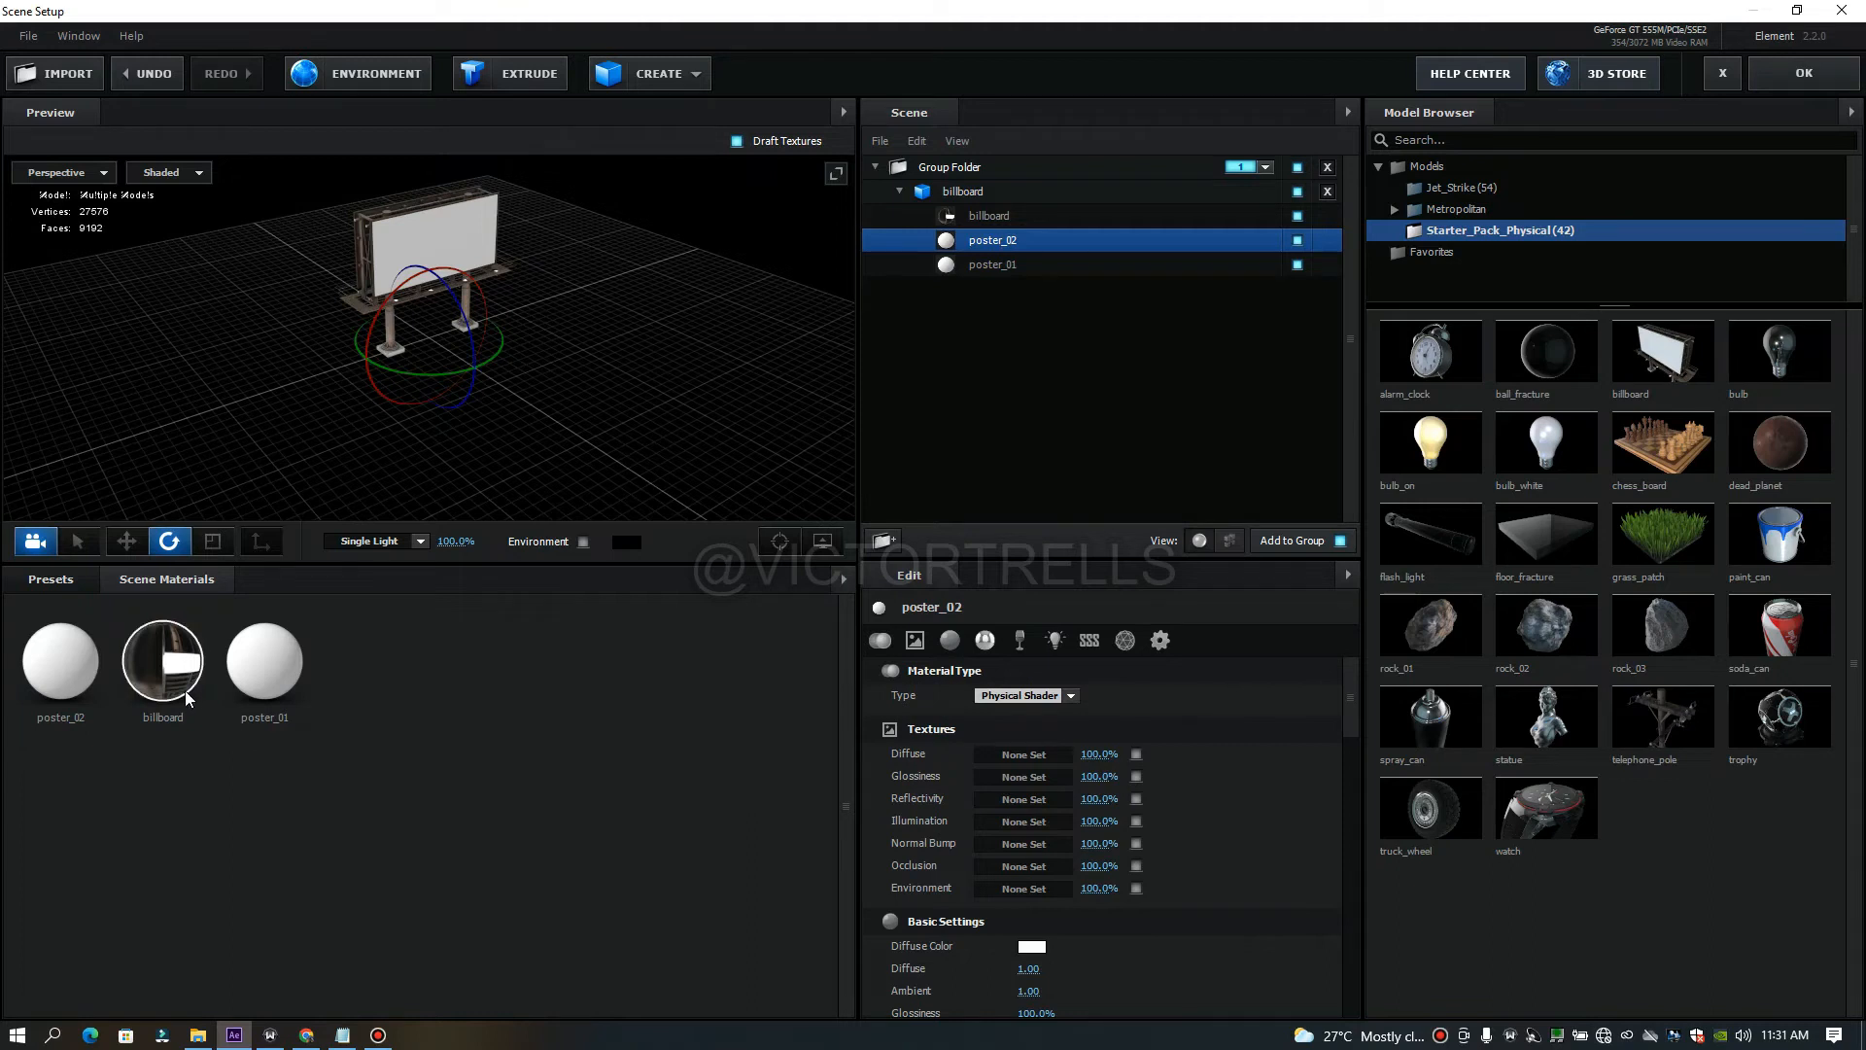
# Toggle the poster_01 material's visibility off and on to check which billboard face it covers.
pyautogui.click(1297, 265)
pyautogui.moveTo(550, 357); pyautogui.dragTo(1099, 277)
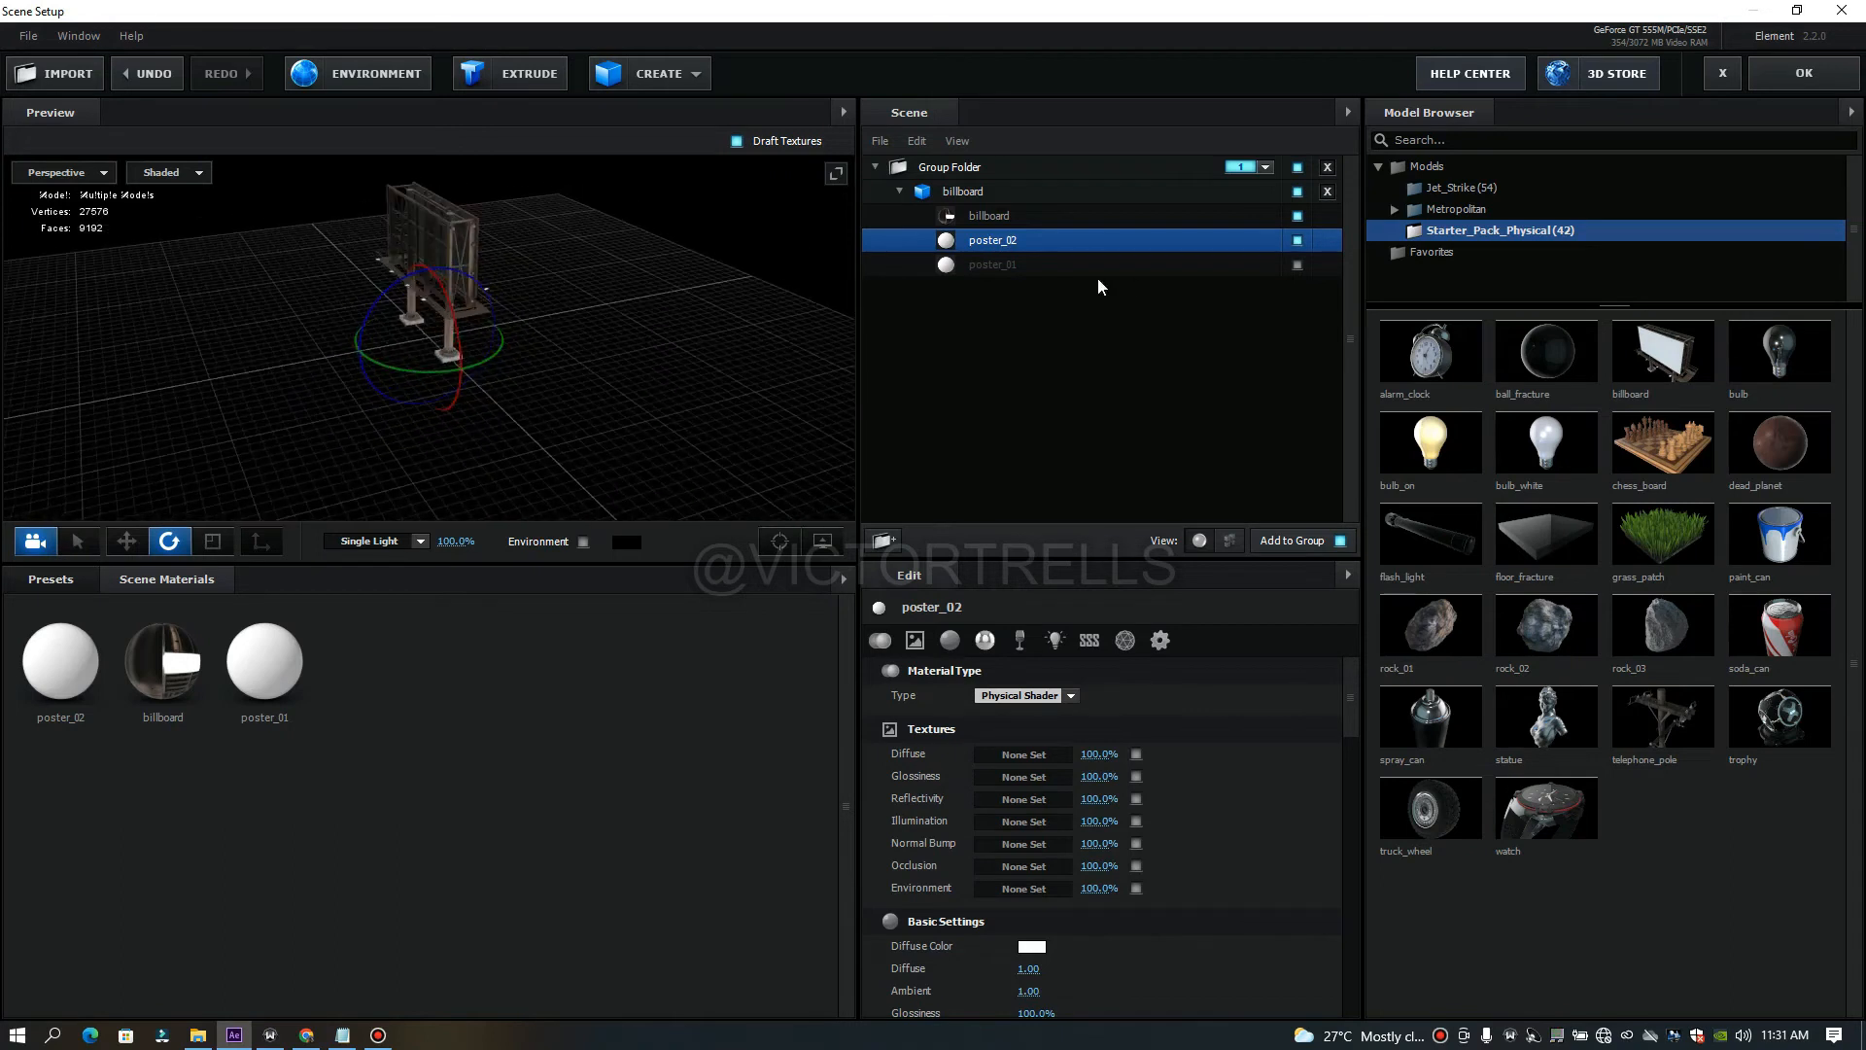
pyautogui.click(1298, 265)
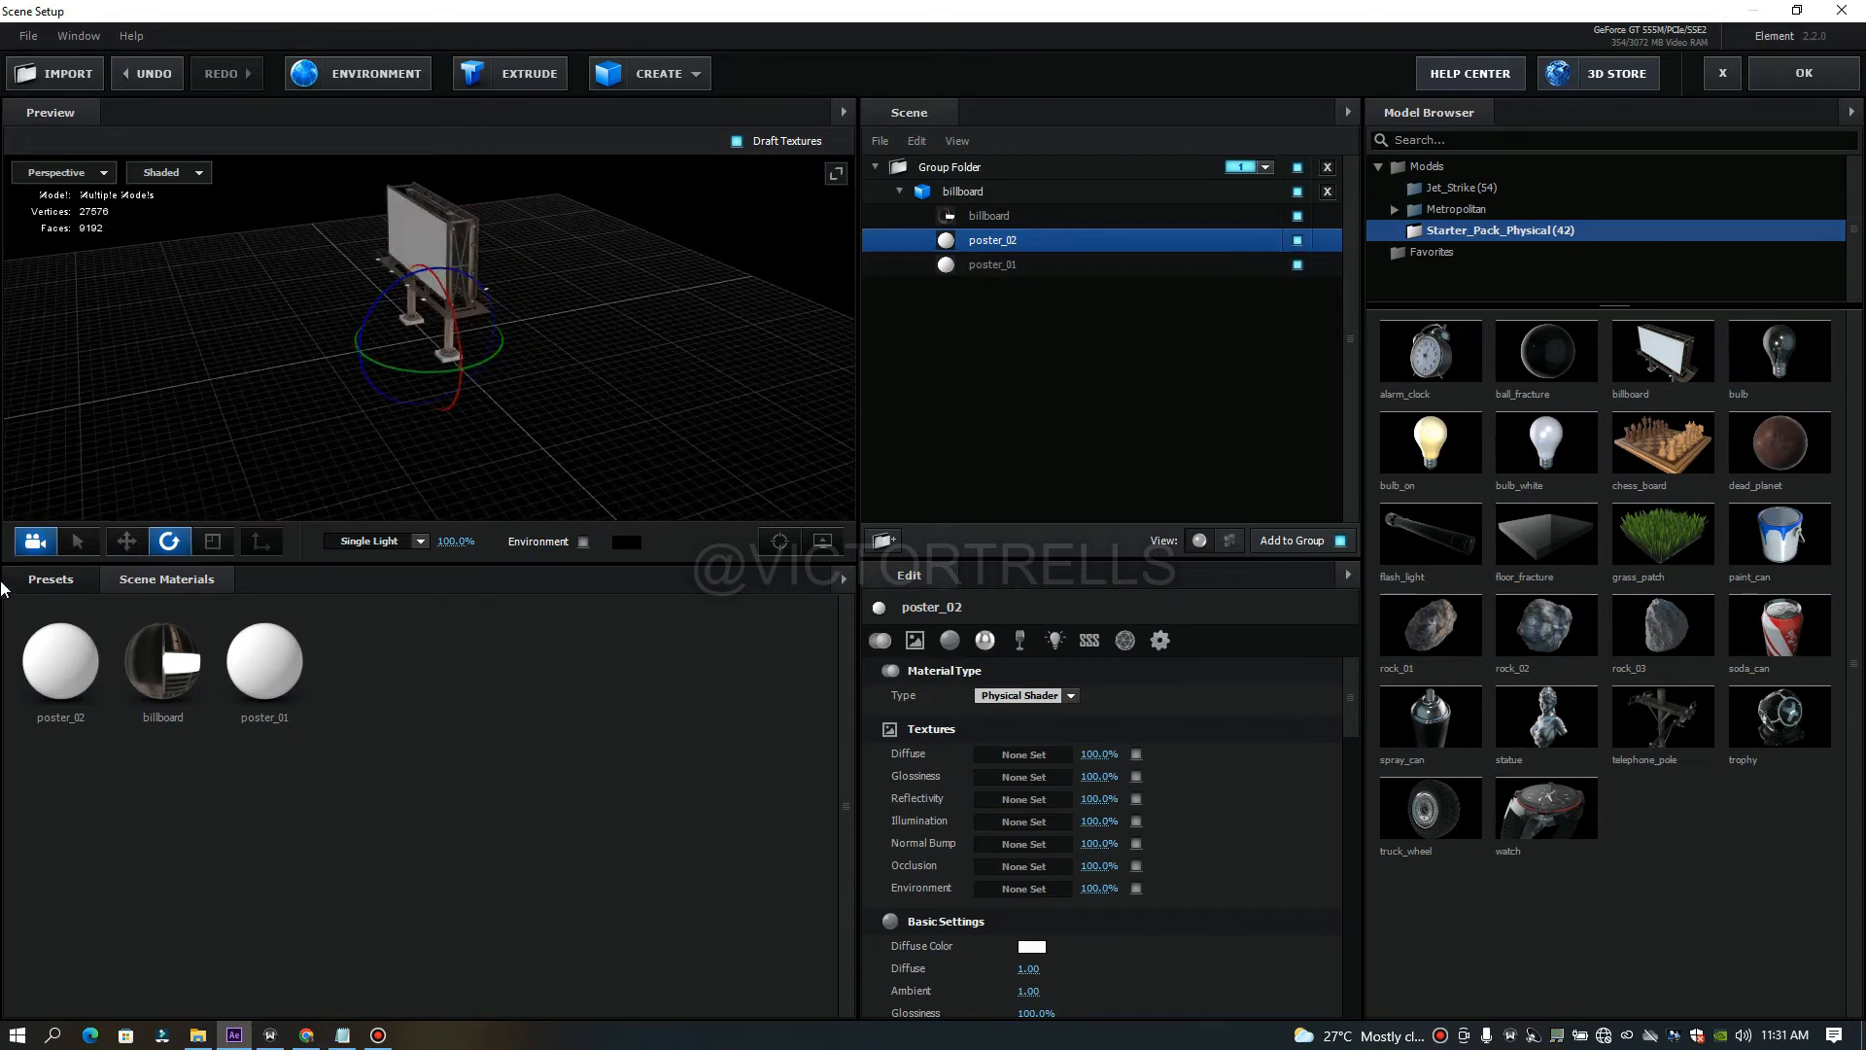
# Compare the Physical material presets with the materials used in the scene, returning to the presets.
pyautogui.click(35, 582)
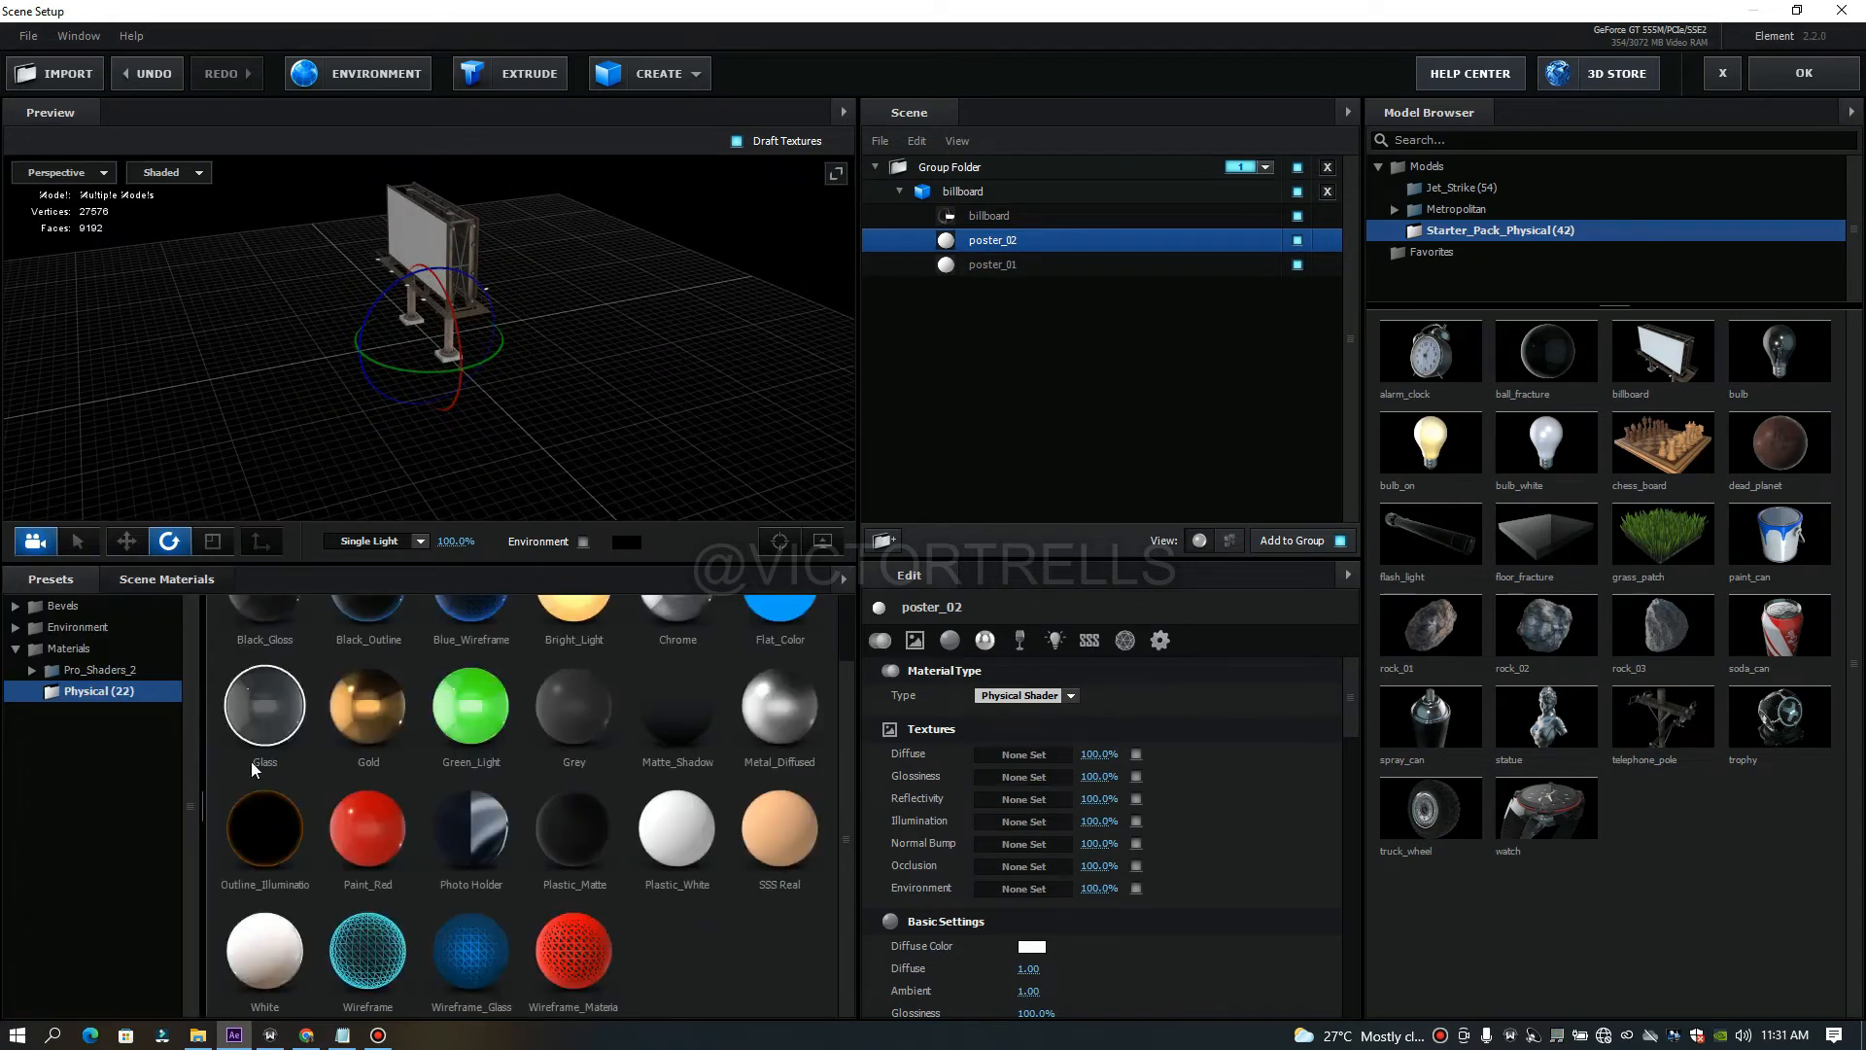
pyautogui.click(138, 580)
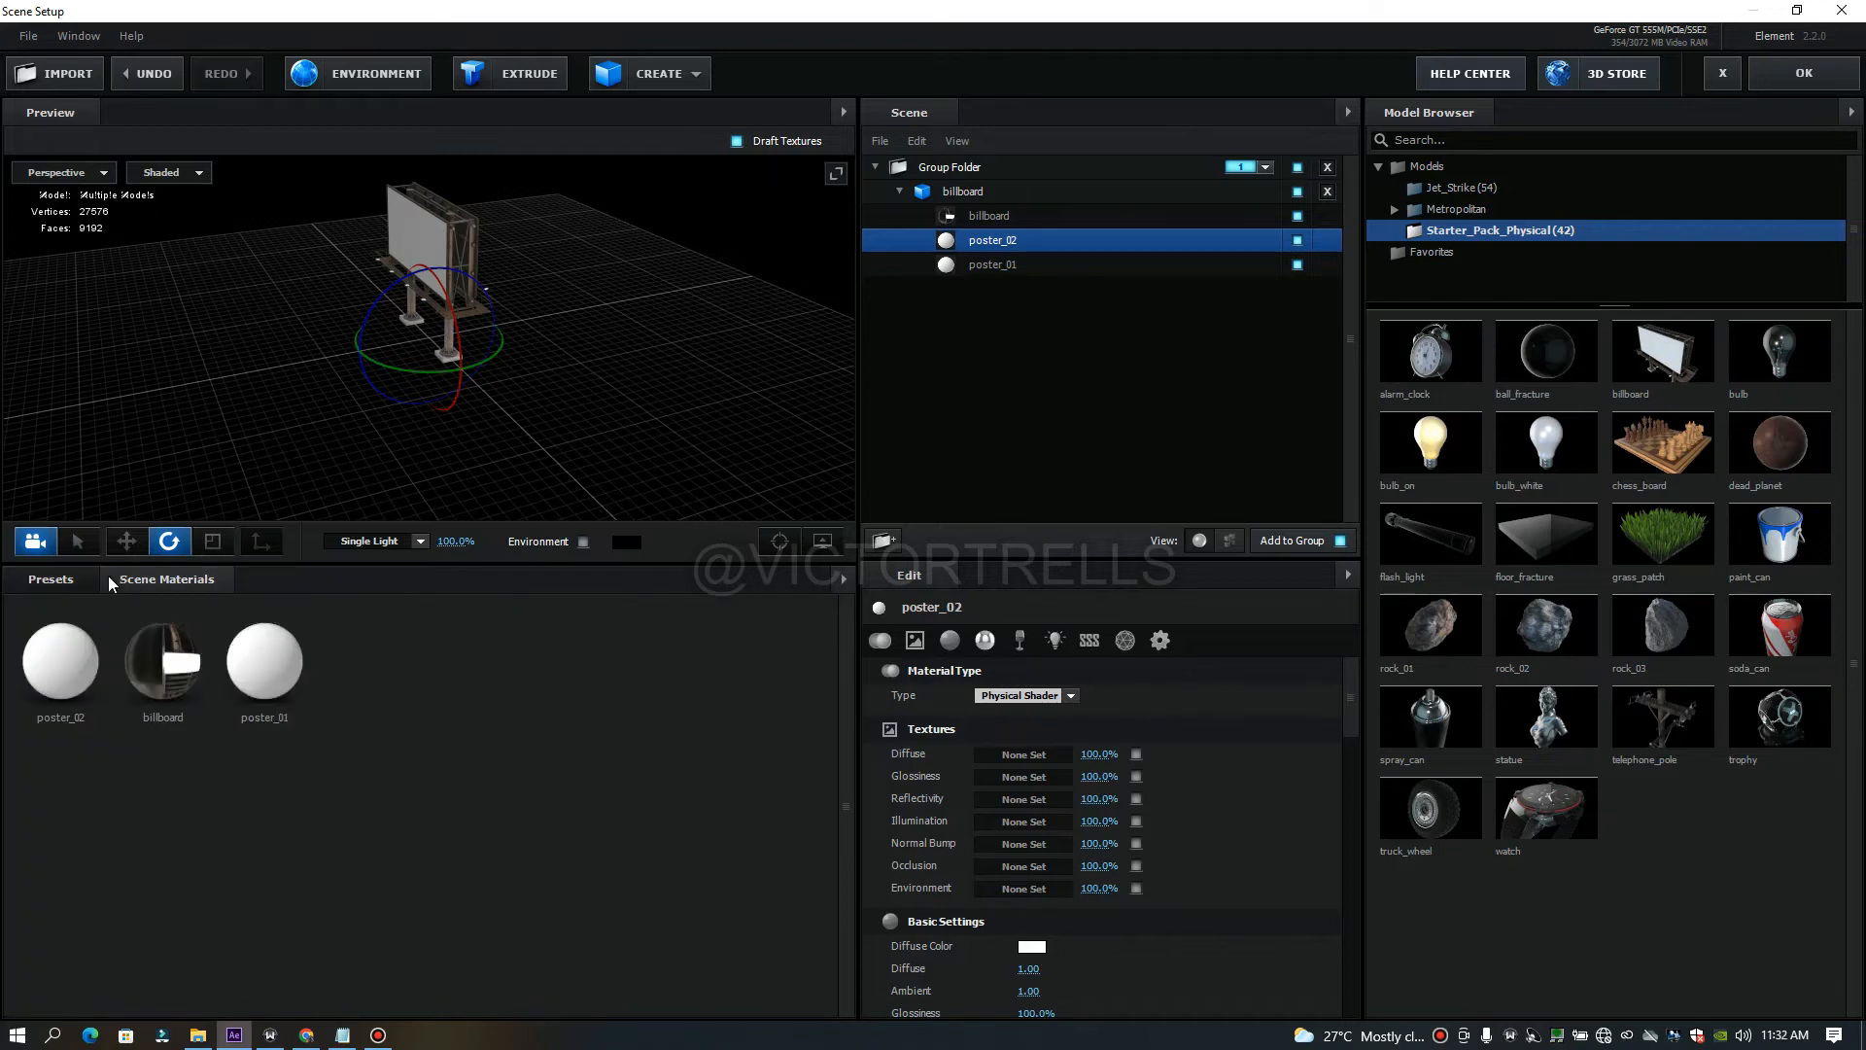
pyautogui.click(38, 573)
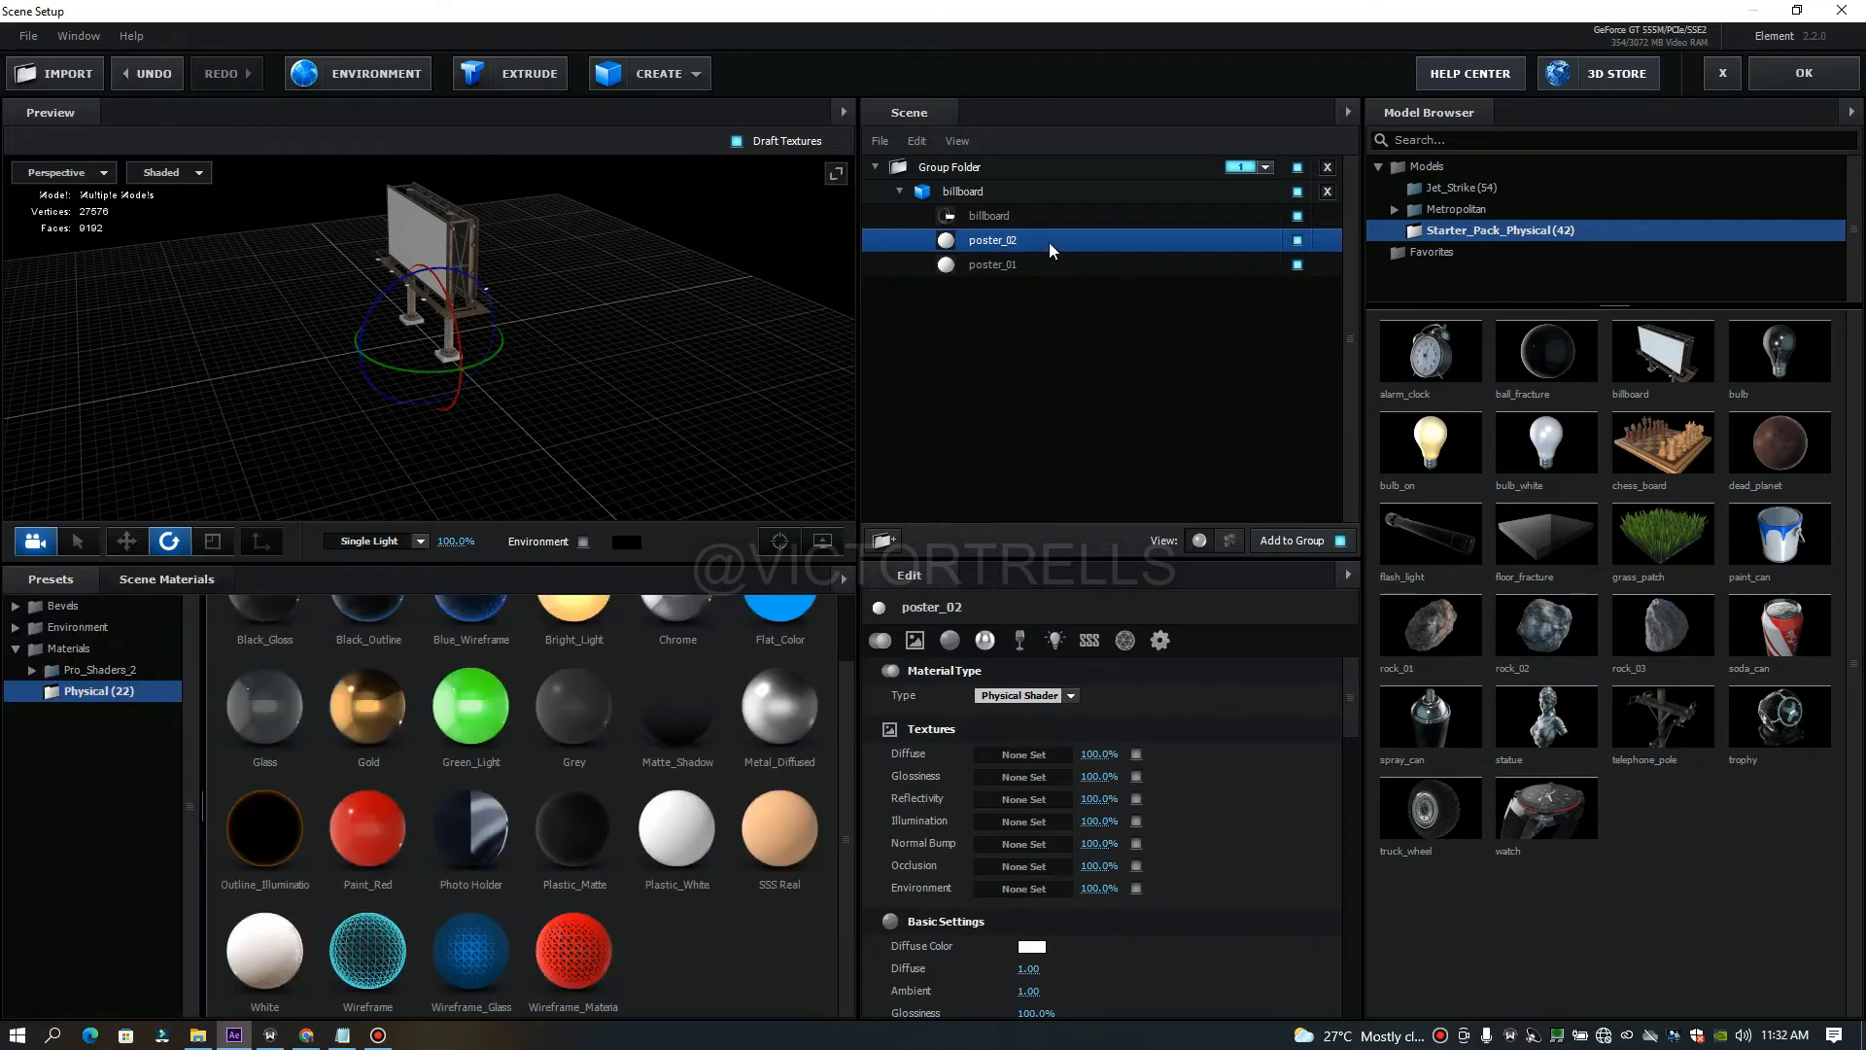
# Toggle poster_02's visibility to identify its billboard face, and apply the Gold preset to that material slot.
pyautogui.moveTo(593, 346); pyautogui.dragTo(431, 245)
pyautogui.click(1298, 240)
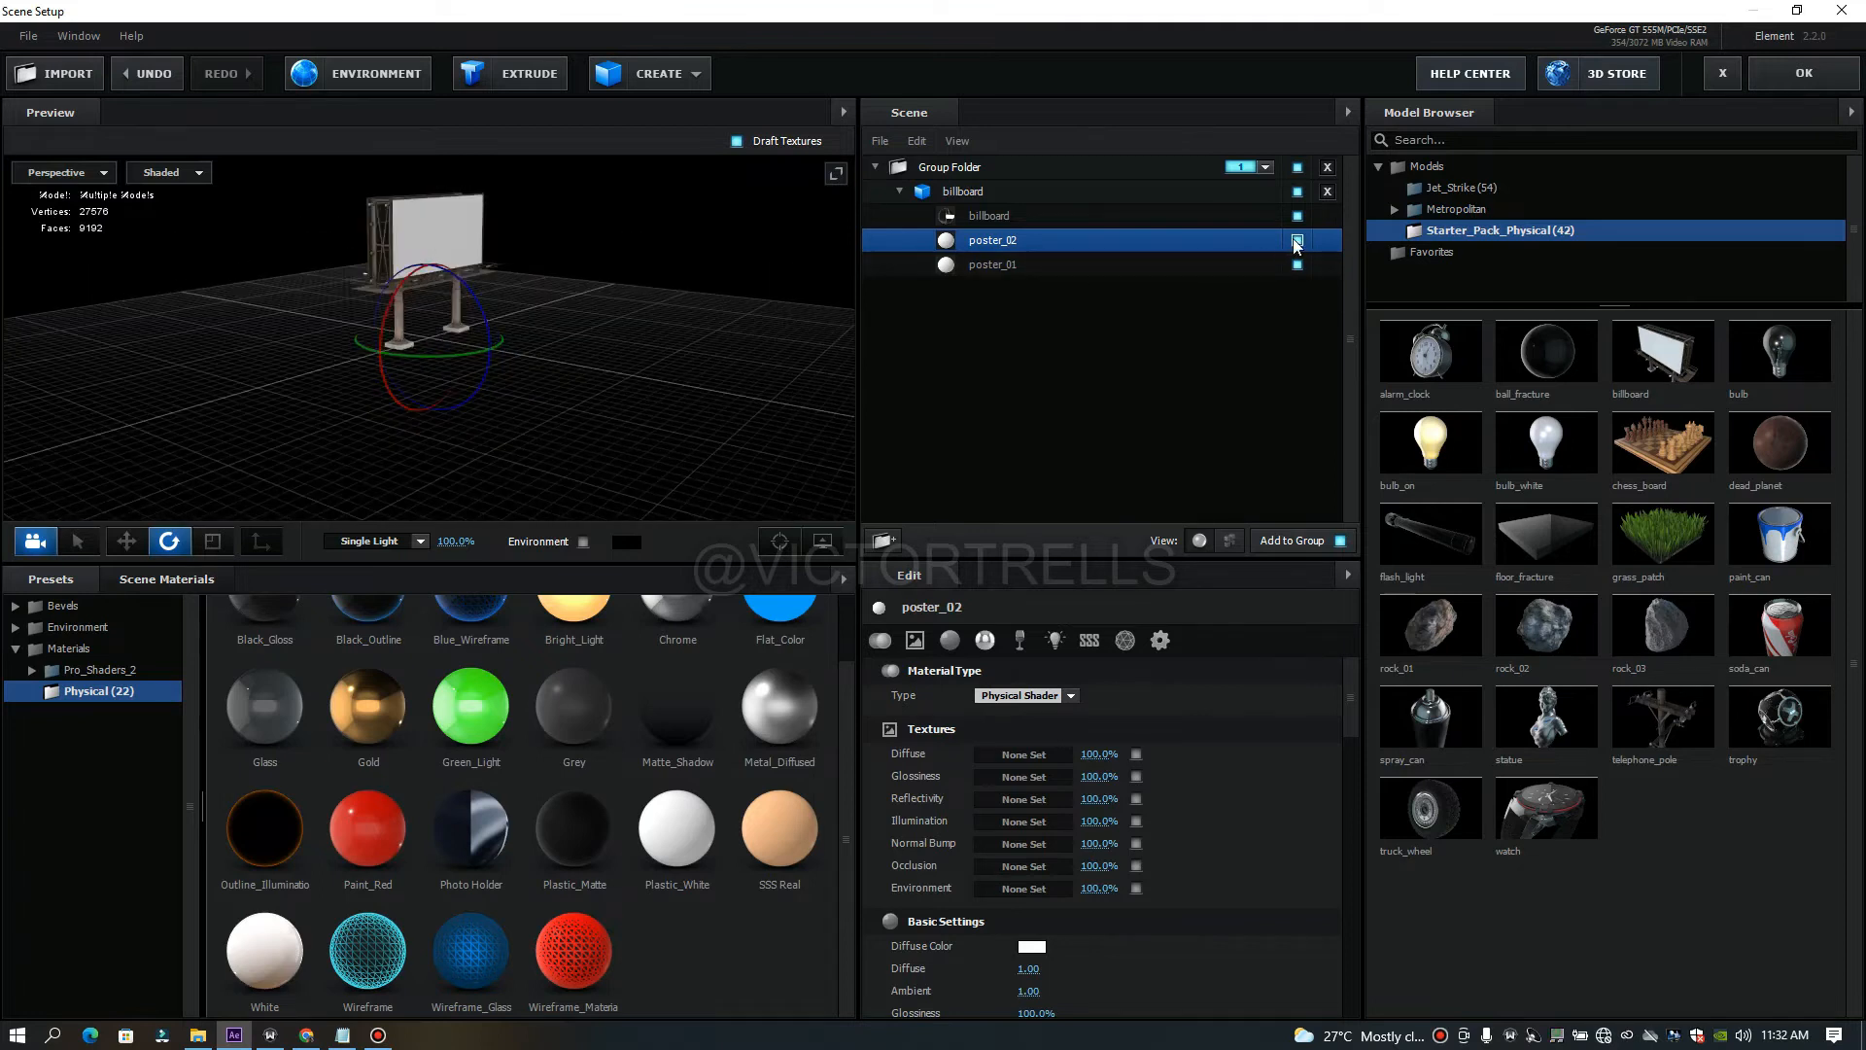
pyautogui.click(1298, 241)
pyautogui.click(371, 714)
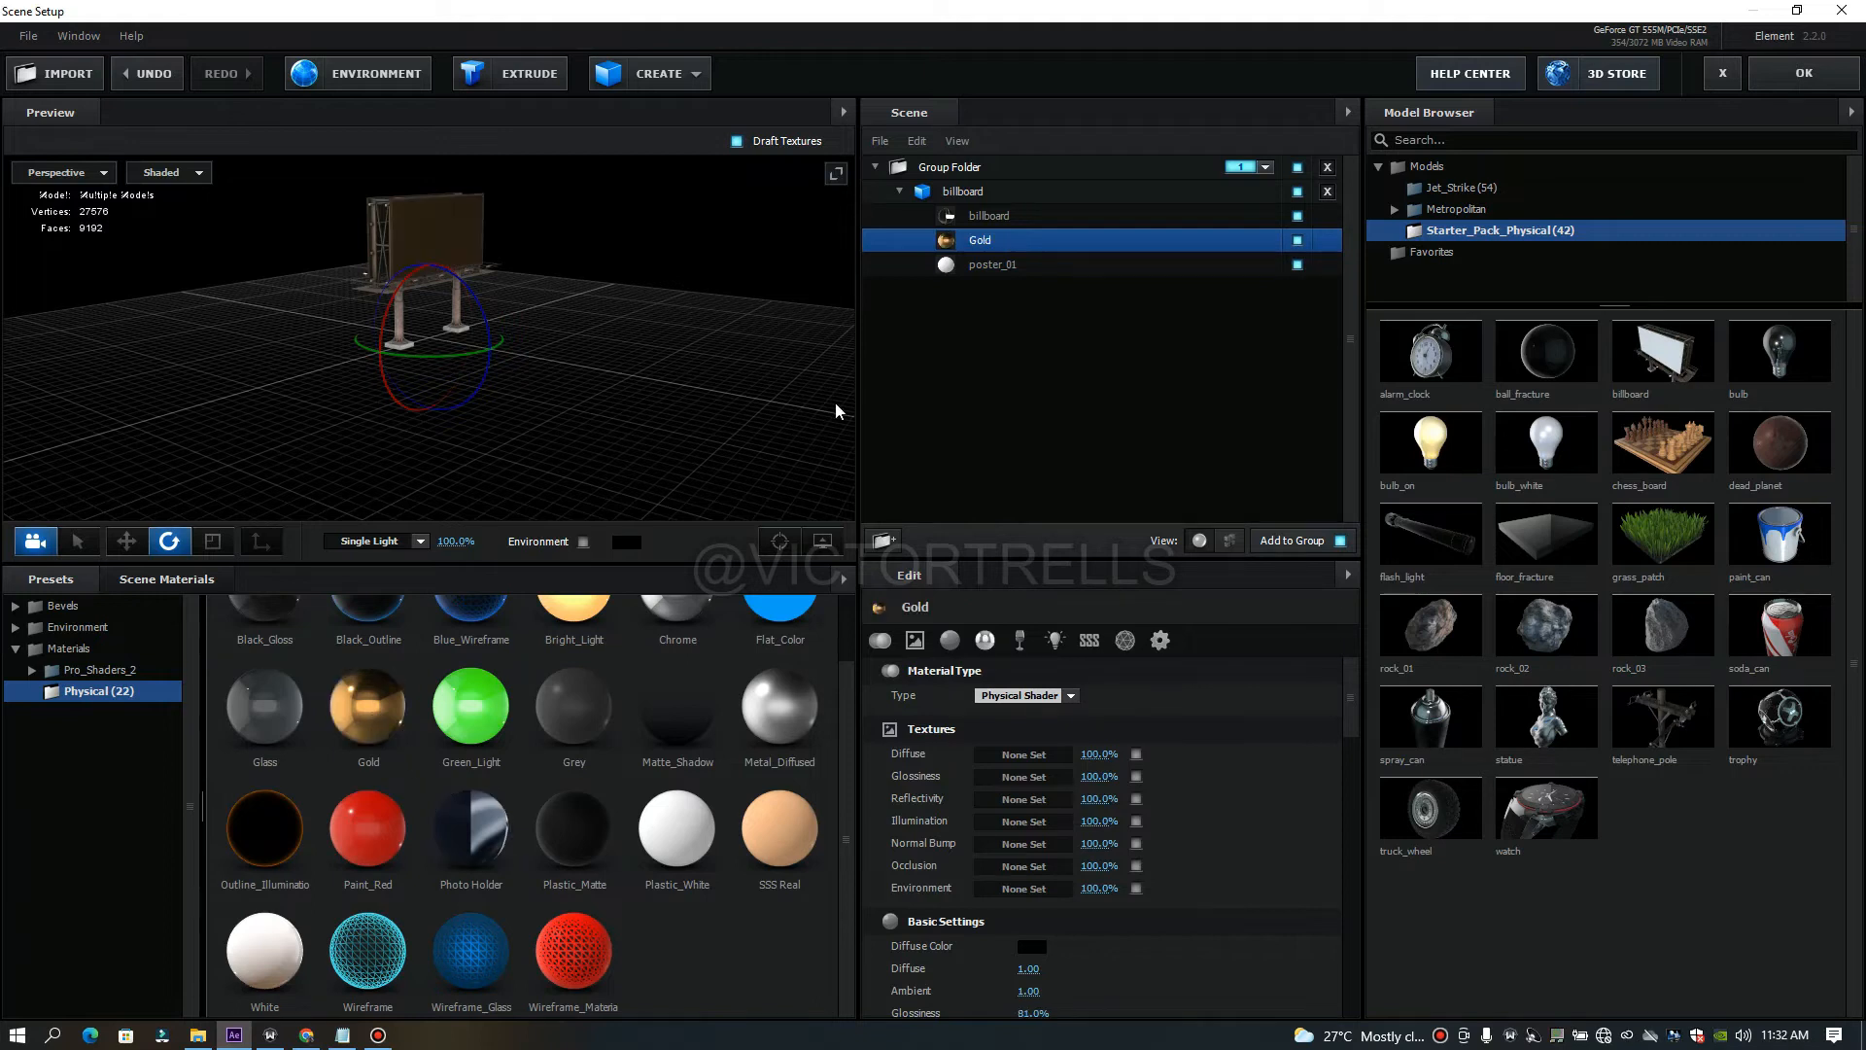
# Reapply the poster_02 scene material to the gold billboard face and select it in the scene.
pyautogui.click(144, 583)
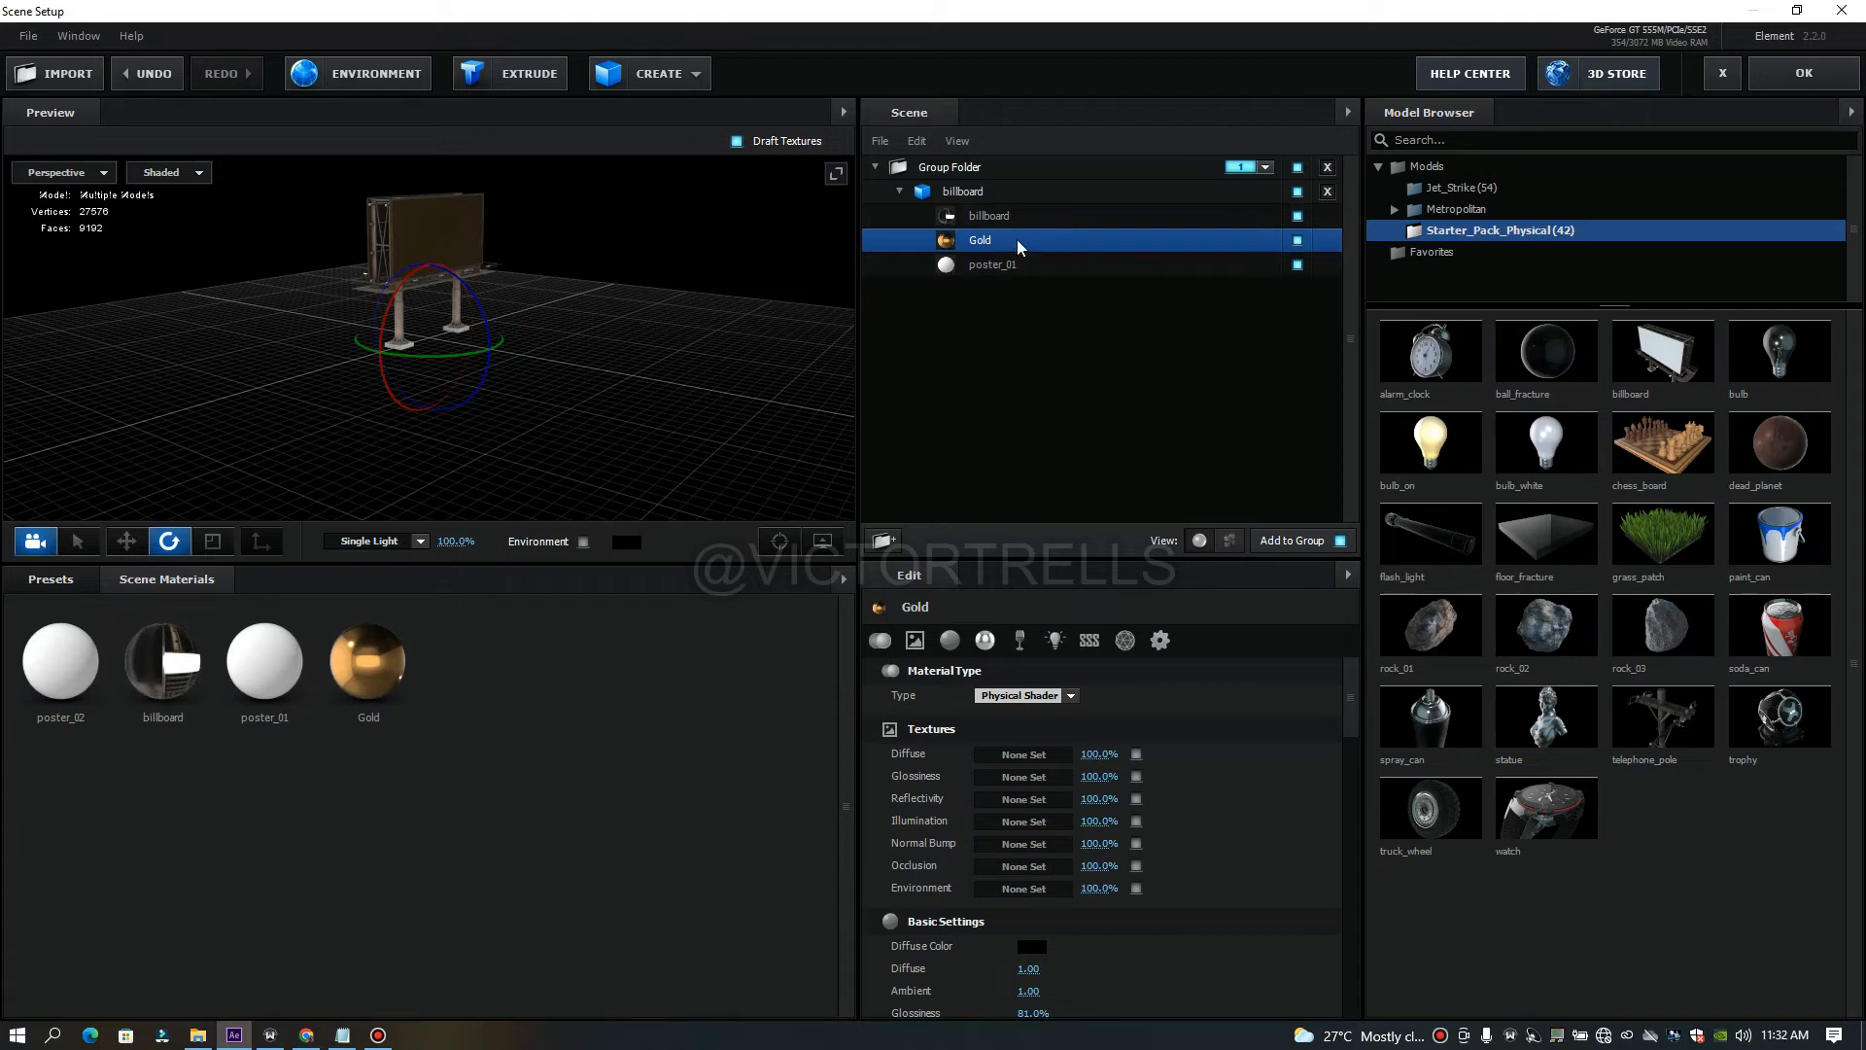
pyautogui.moveTo(60, 661); pyautogui.dragTo(425, 237)
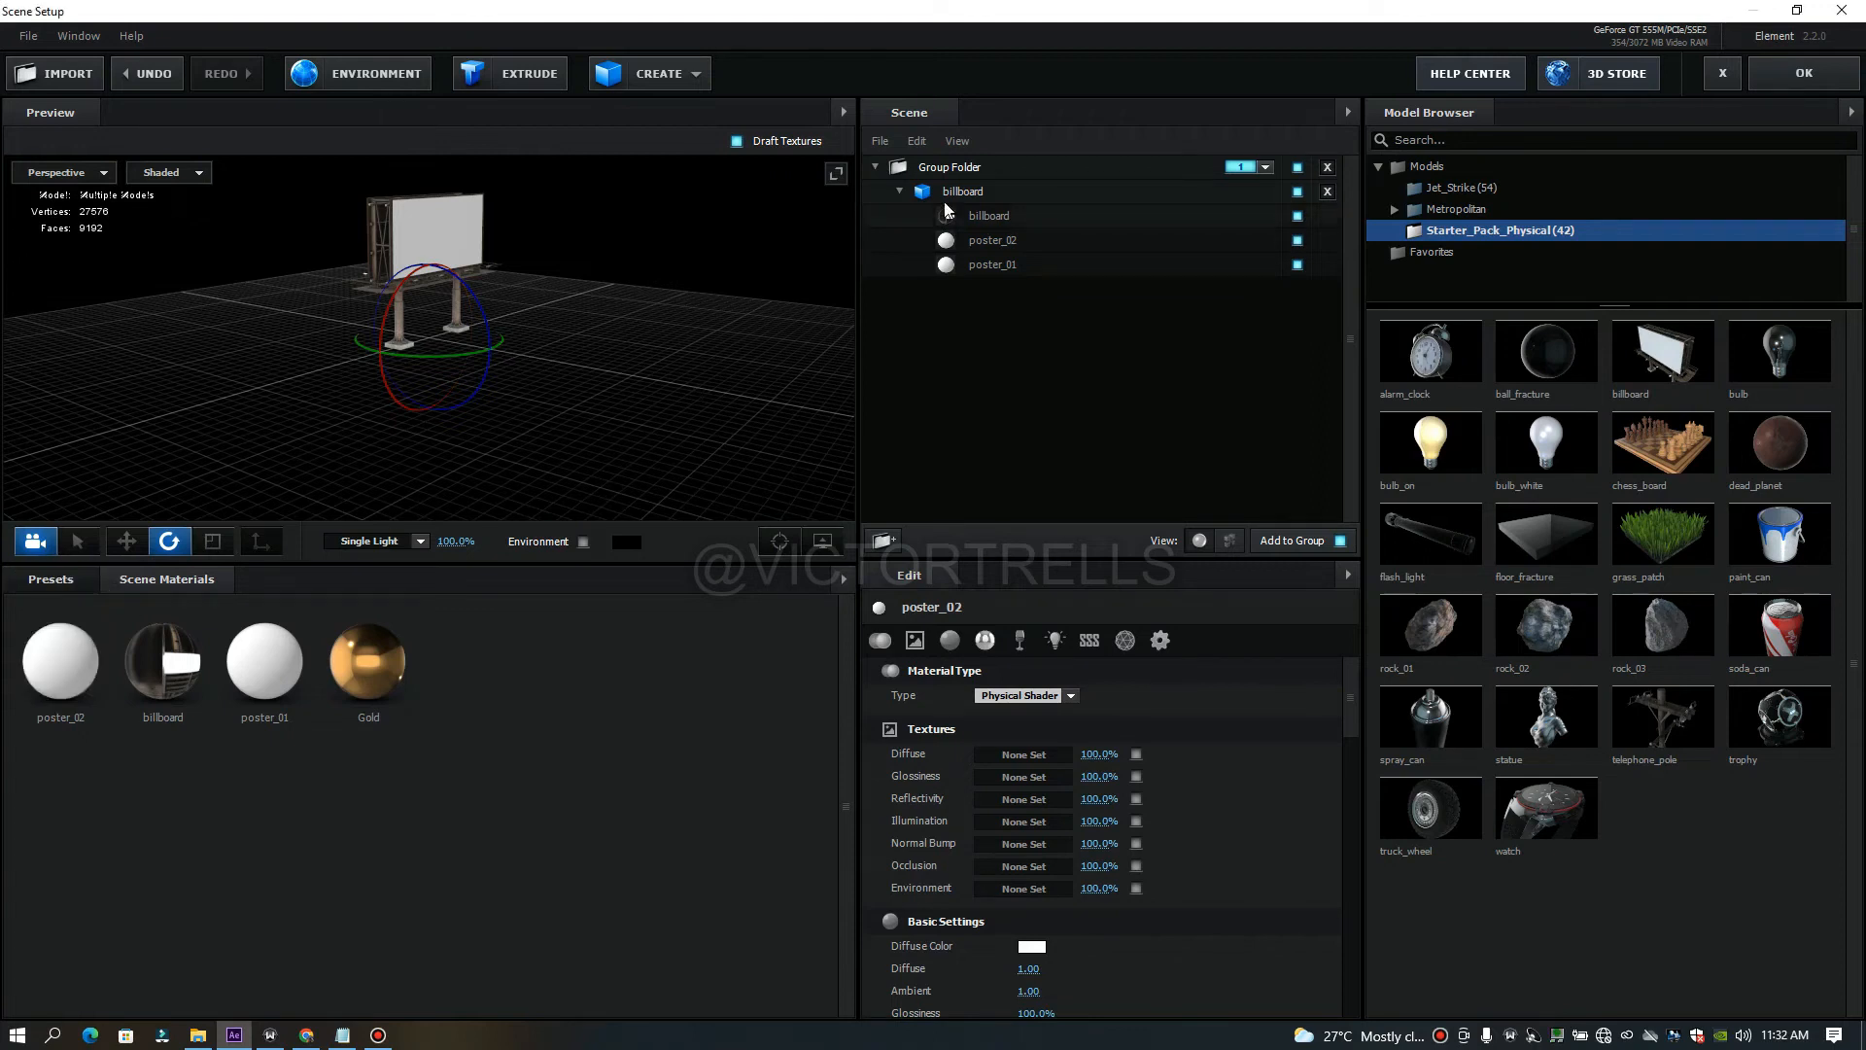
pyautogui.click(1011, 243)
# Replace poster_02 with the Gold scene material, undo the replacement and show the material presets again.
pyautogui.moveTo(372, 663); pyautogui.dragTo(983, 243)
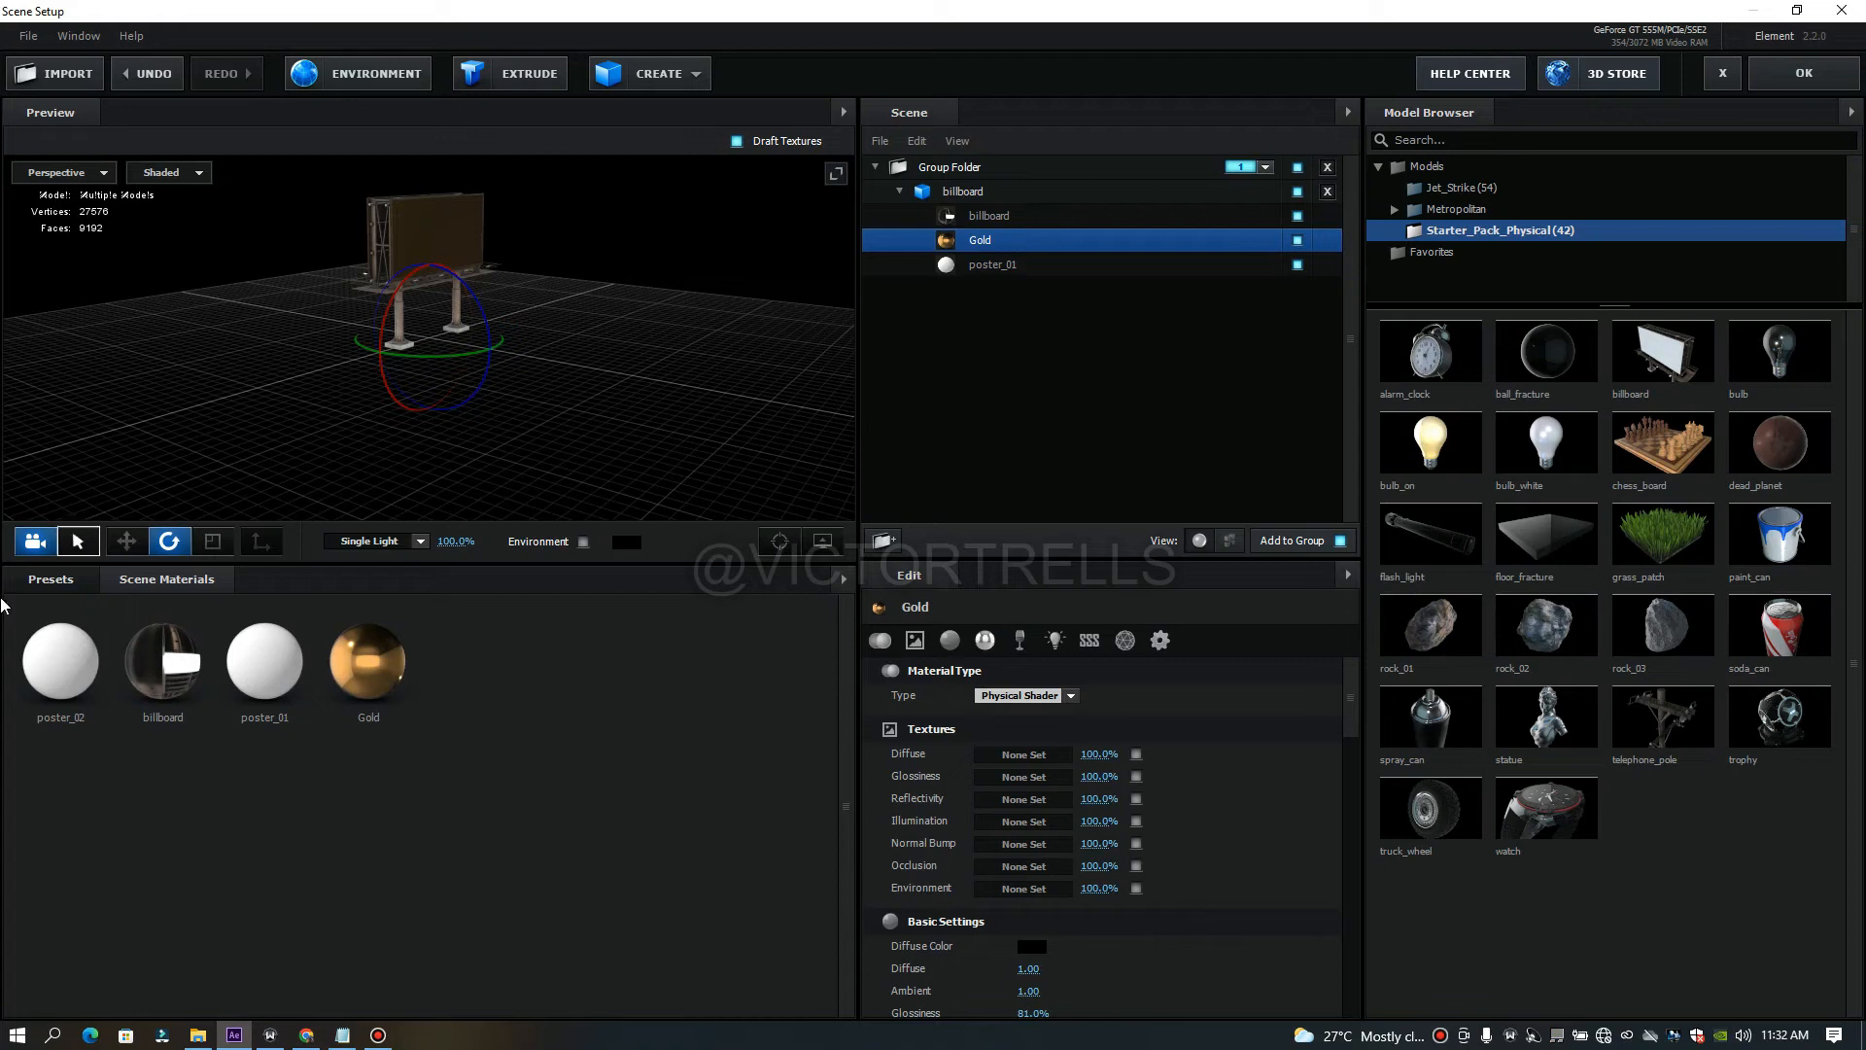
pyautogui.hotkey('ctrl', 'z')
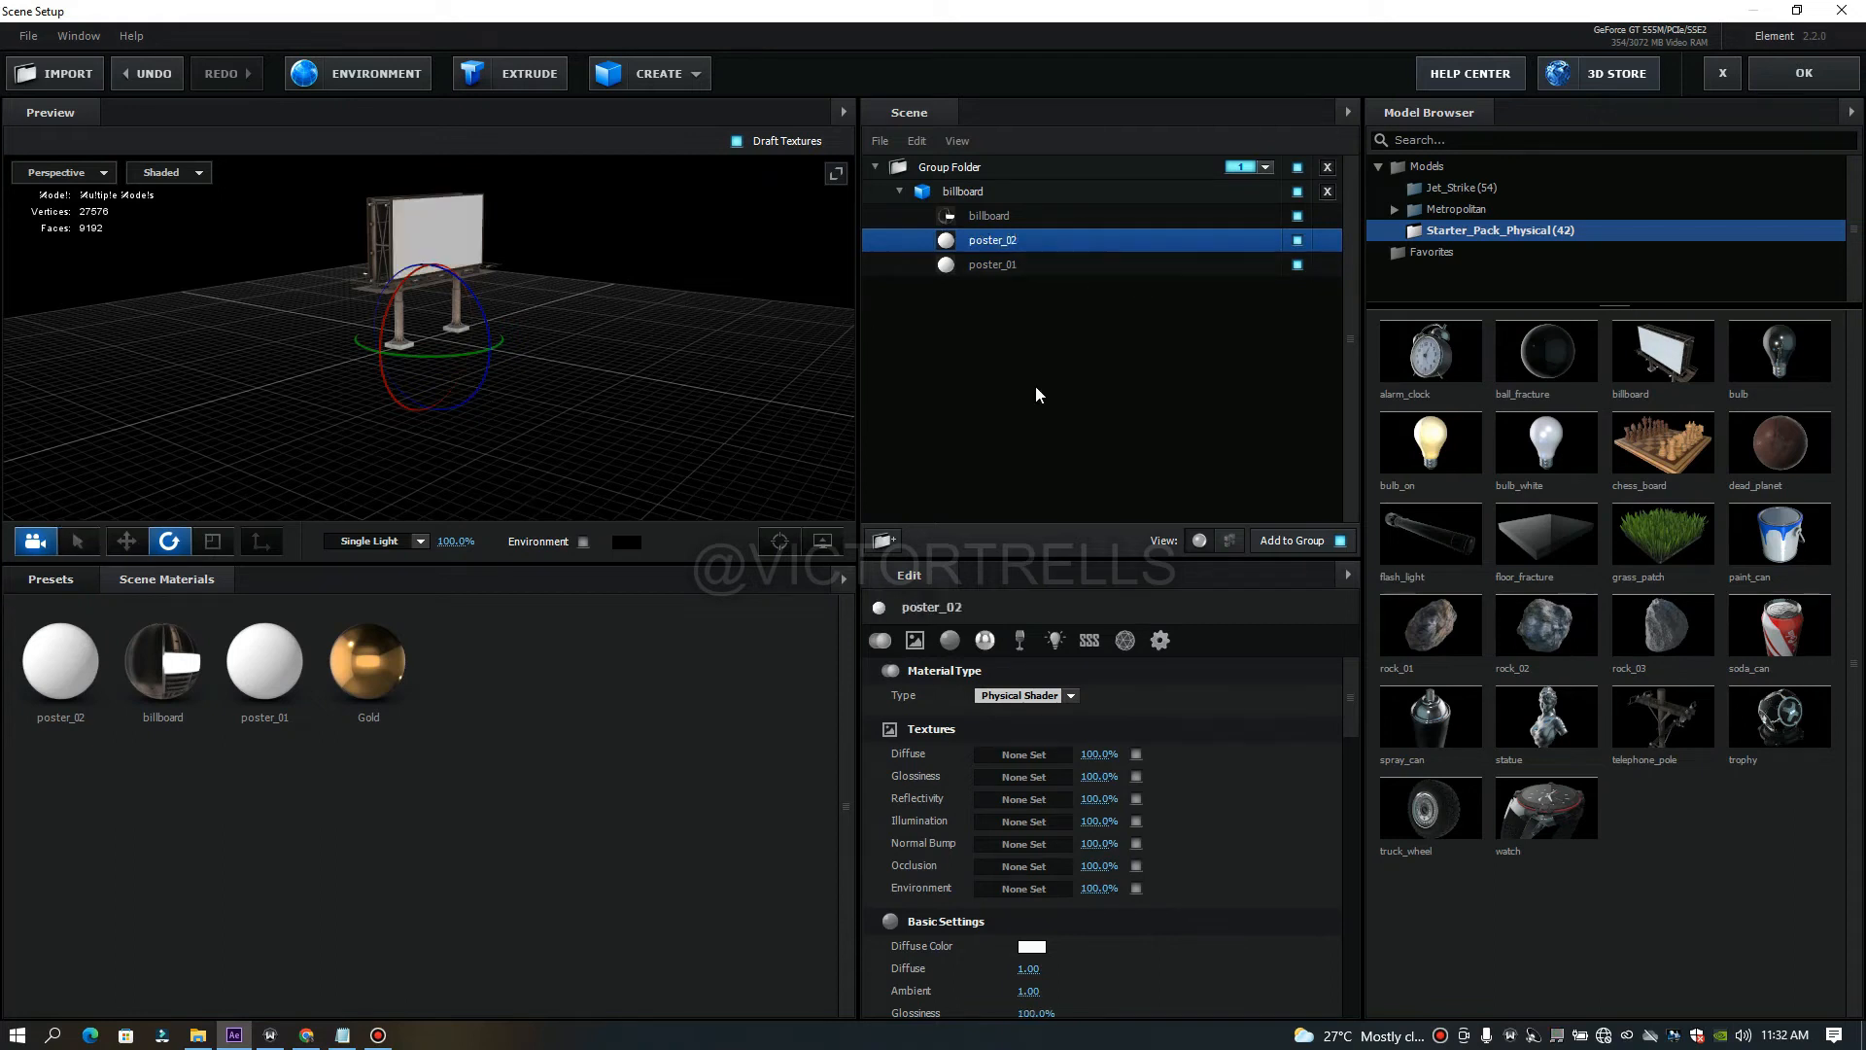
pyautogui.click(52, 579)
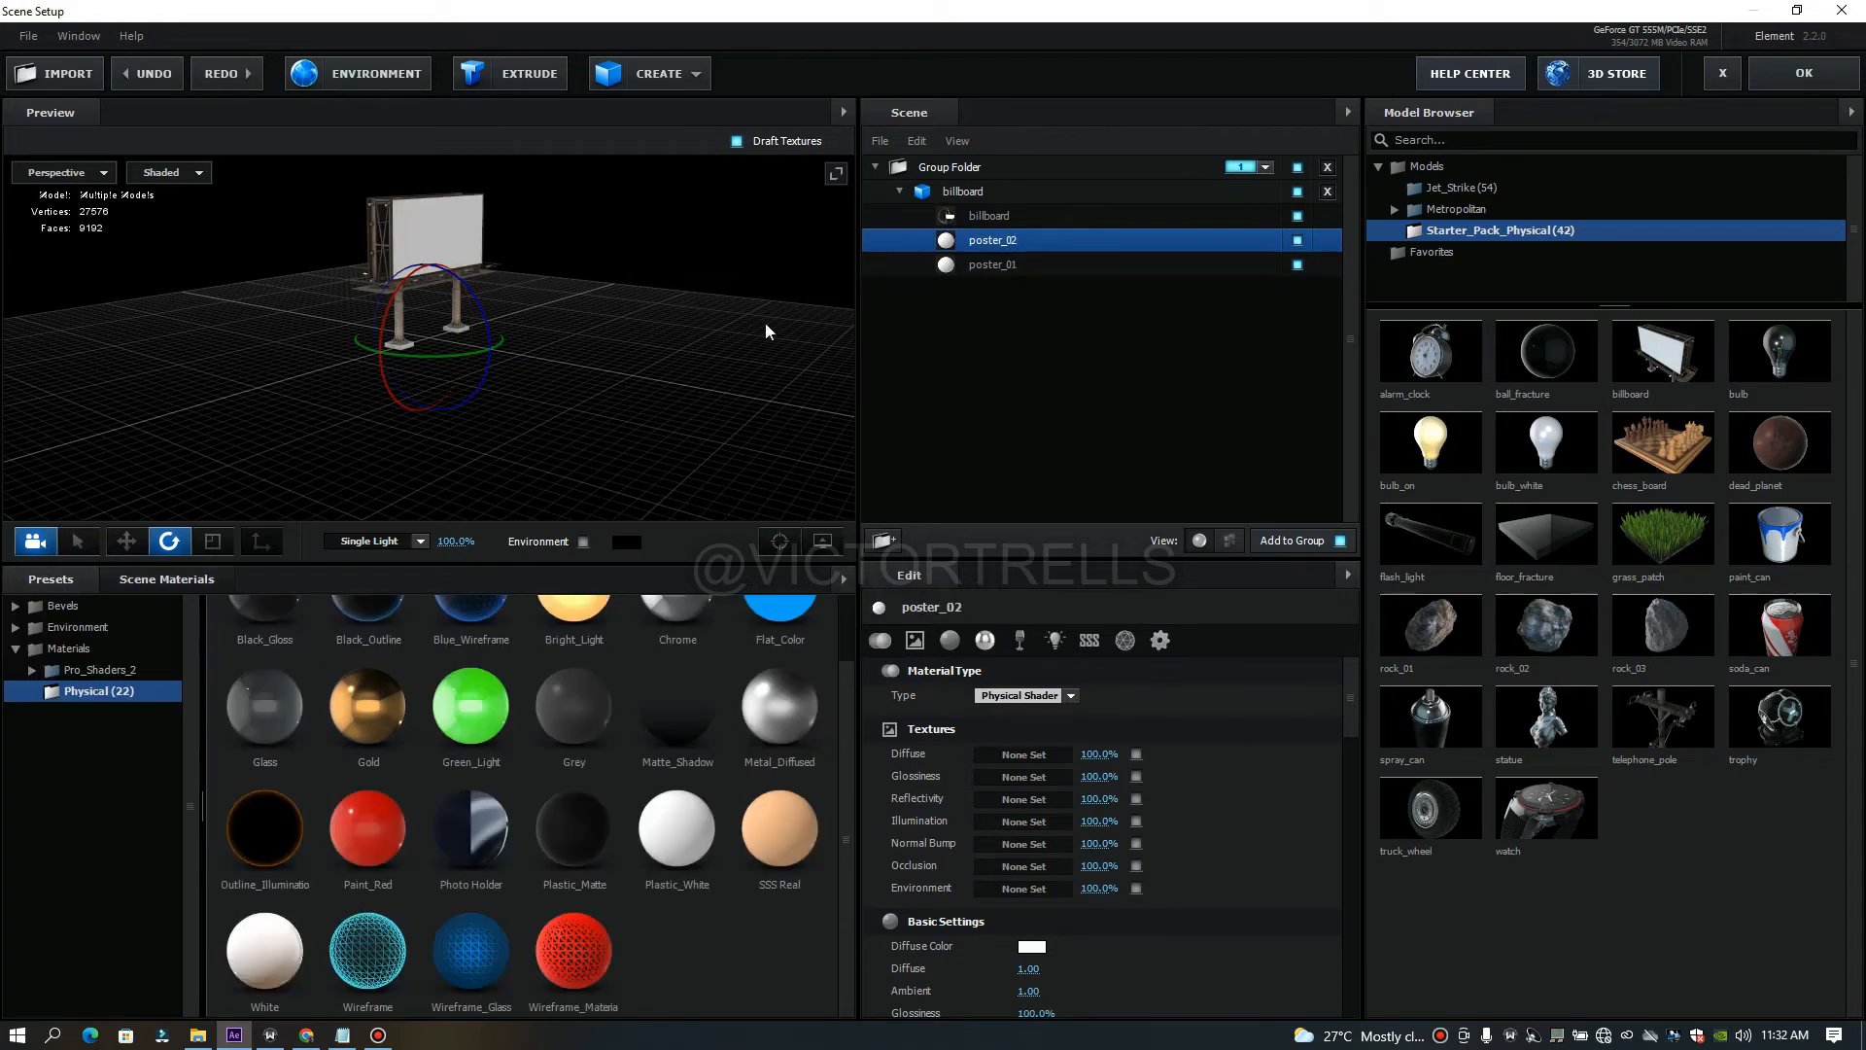
# Collapse the billboard and its Group Folder, and examine the folder's transform, reflect mode and symmetry settings.
pyautogui.click(897, 190)
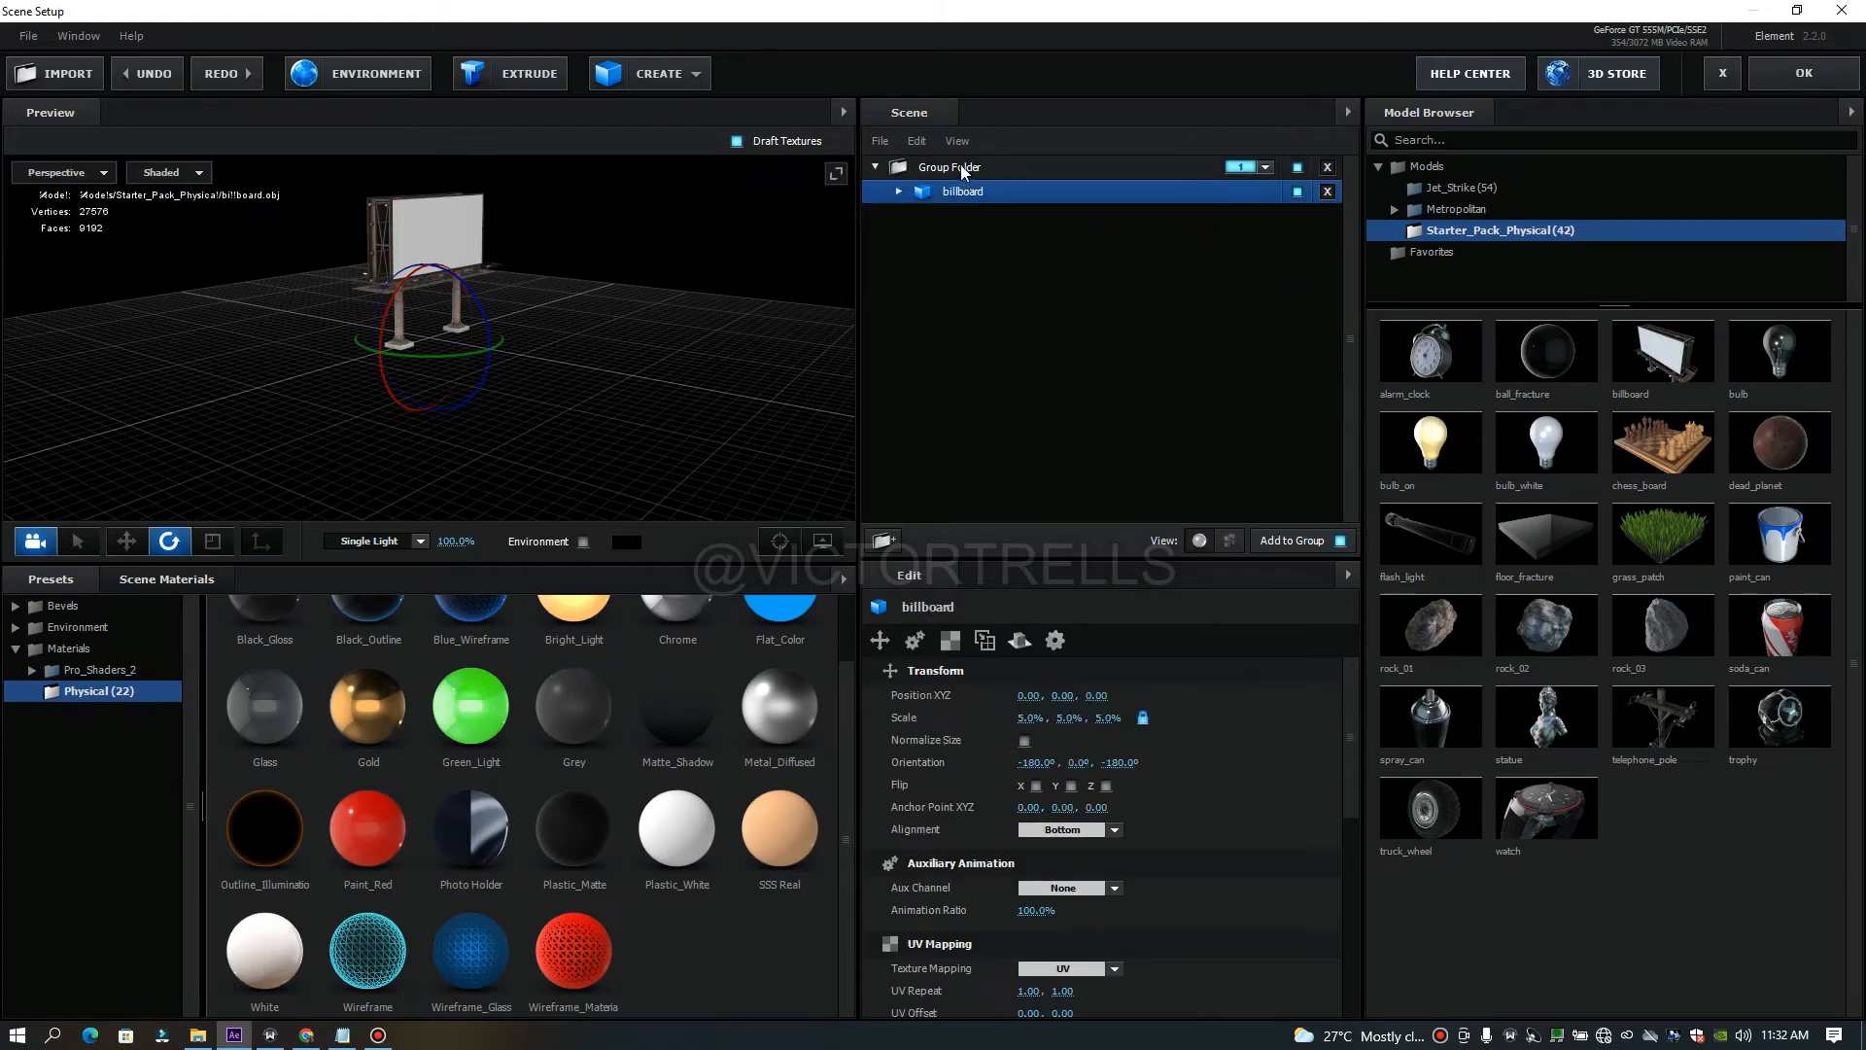
pyautogui.click(876, 167)
pyautogui.click(877, 167)
pyautogui.click(877, 167)
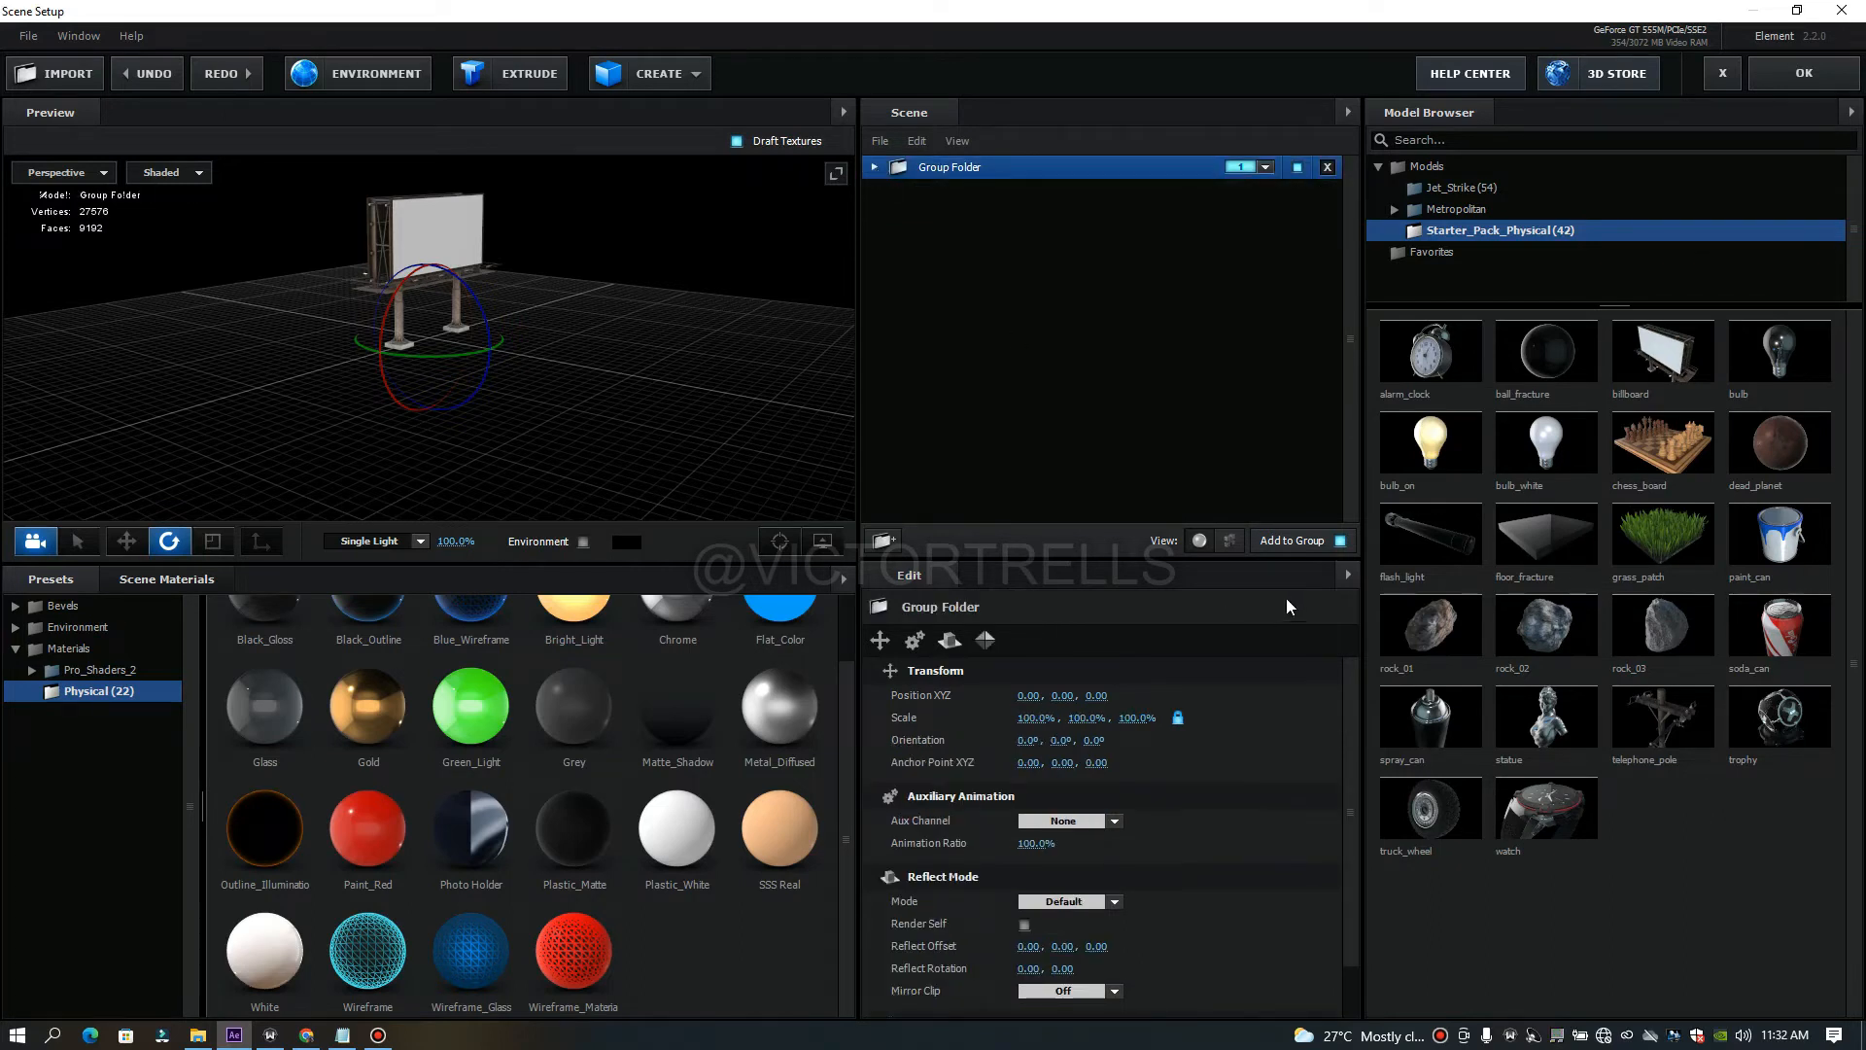
pyautogui.moveTo(1351, 715); pyautogui.dragTo(1349, 663)
pyautogui.moveTo(1349, 799); pyautogui.dragTo(1338, 884)
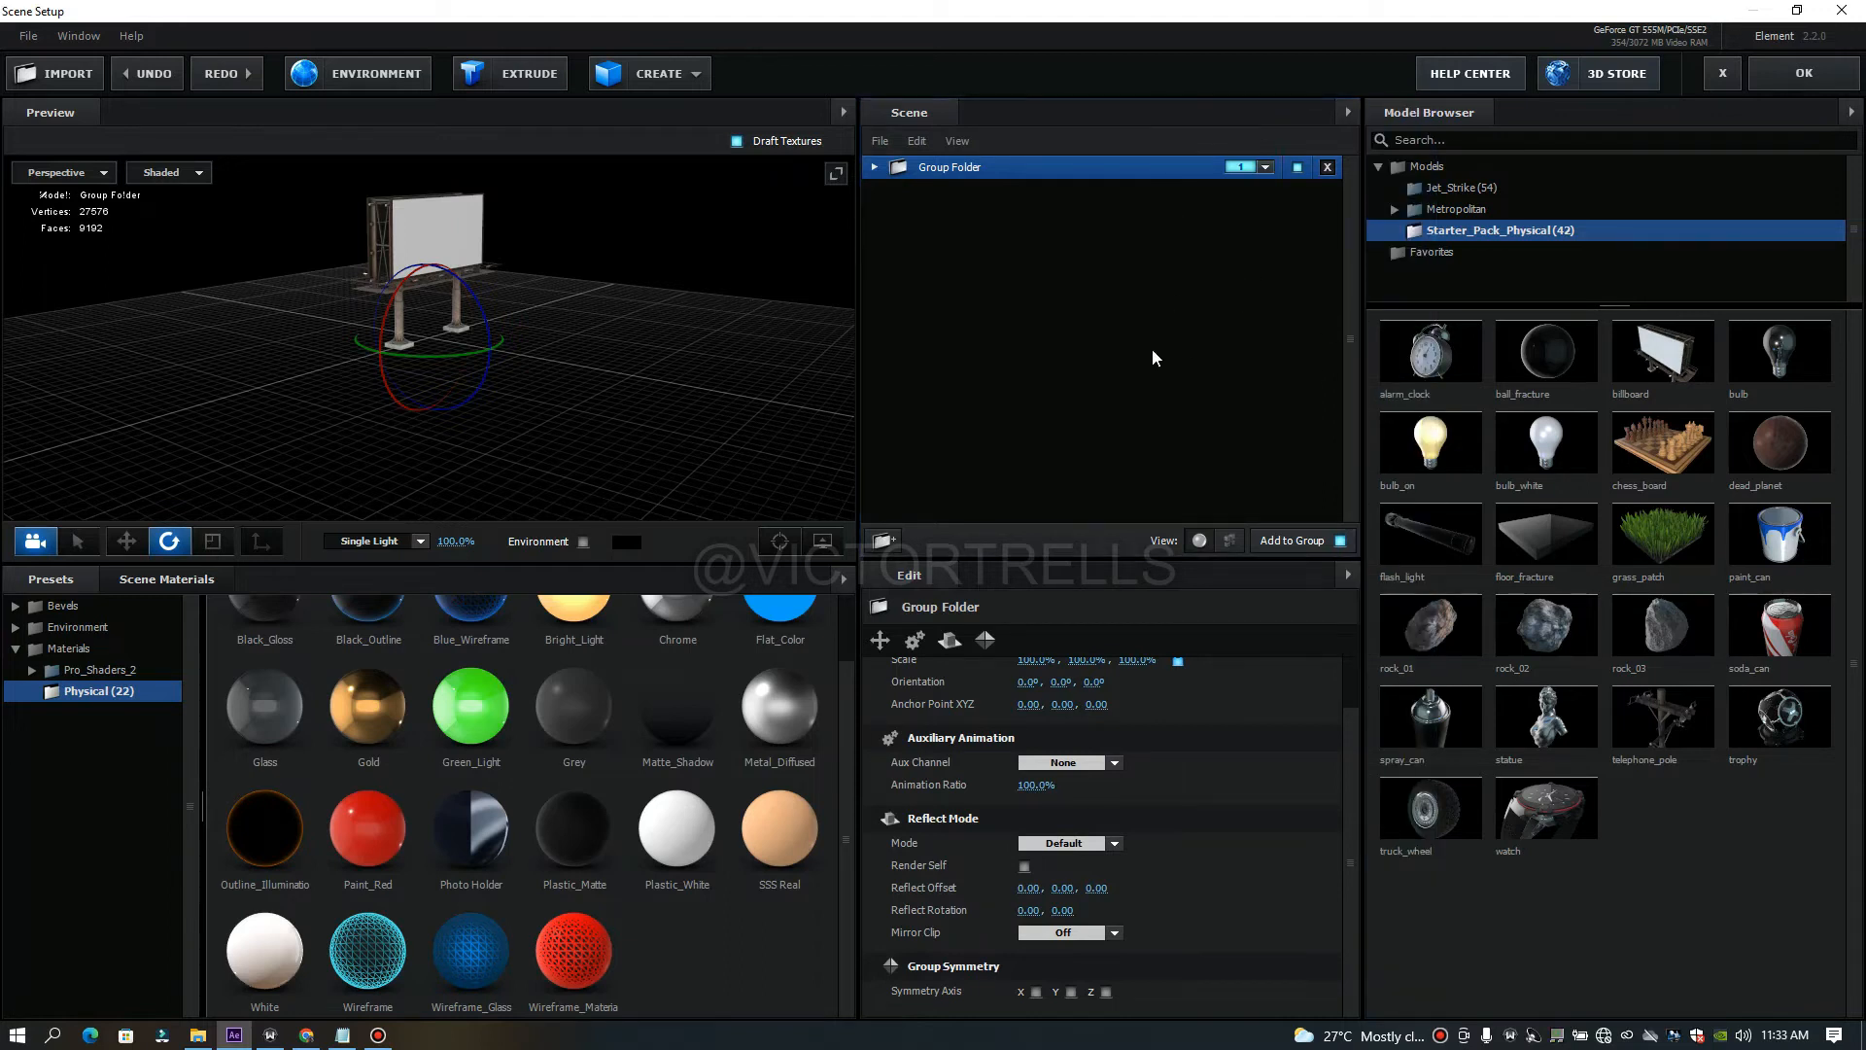
# Expand the Group Folder and the billboard model, and list the billboard's contents in material view.
pyautogui.click(876, 168)
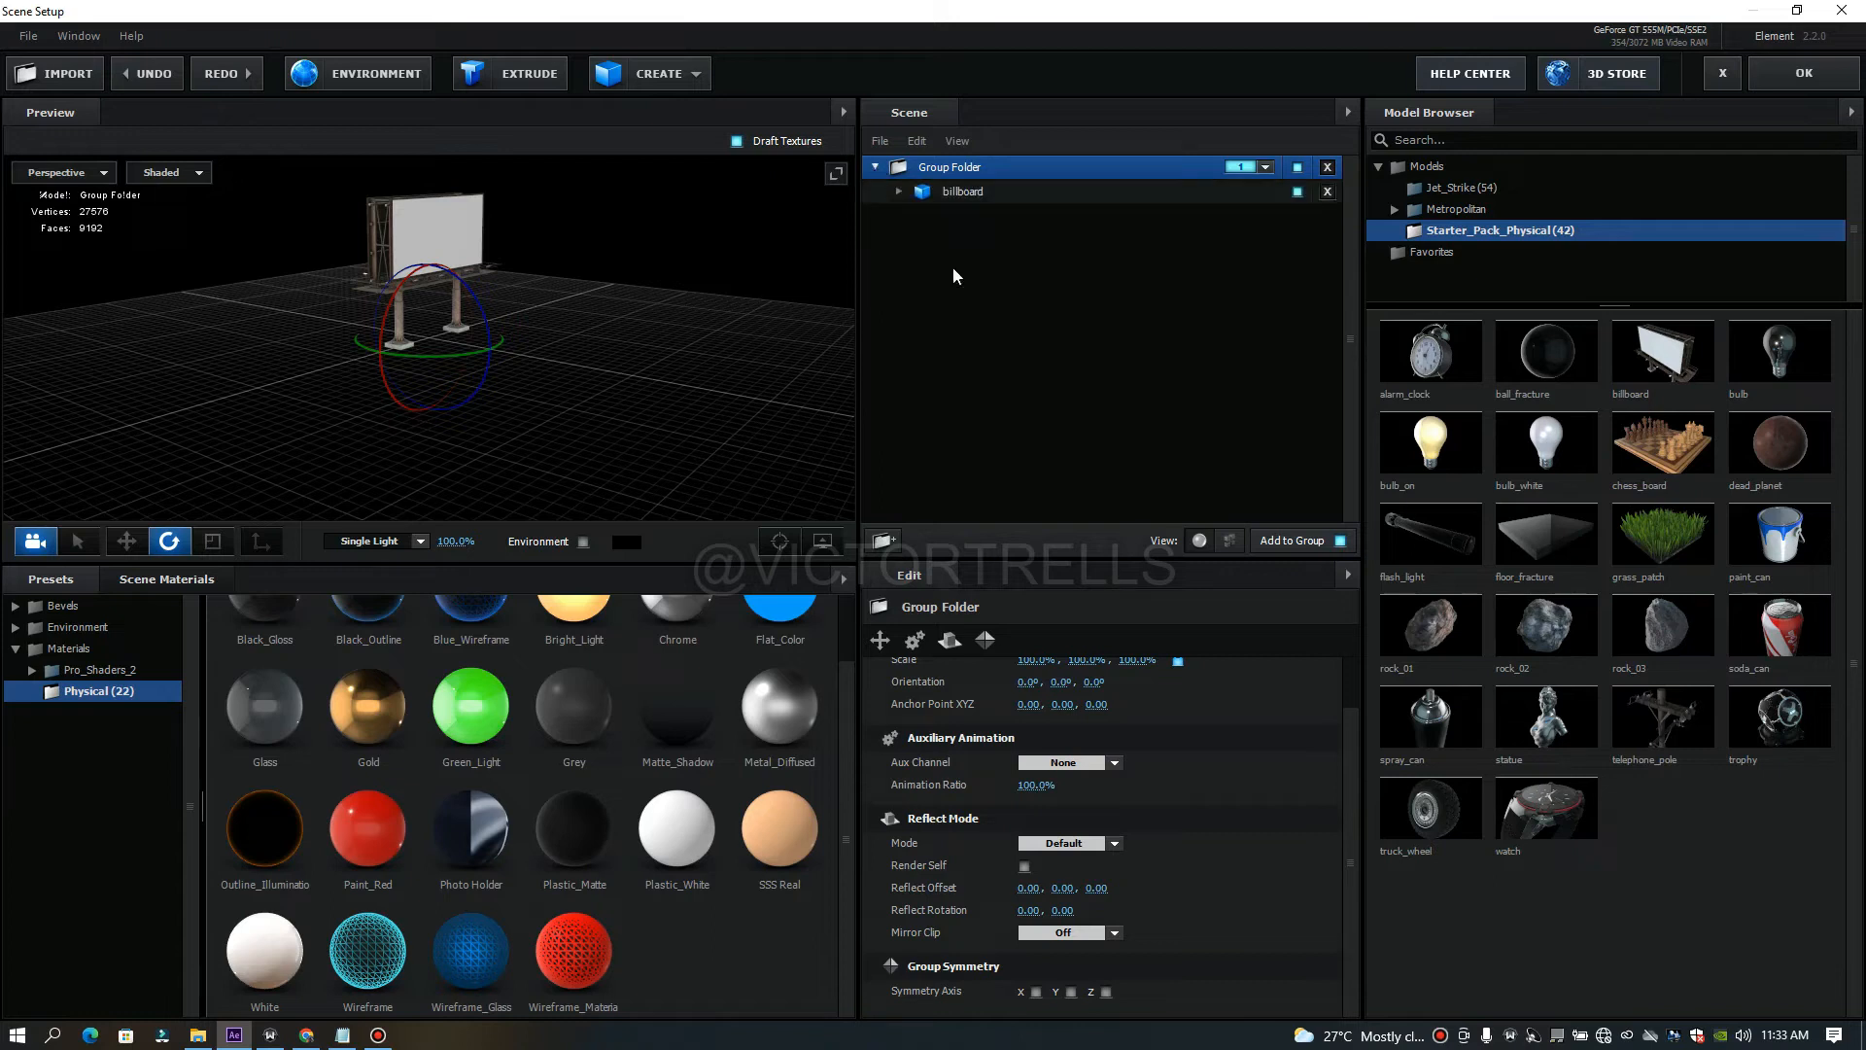
pyautogui.click(1032, 193)
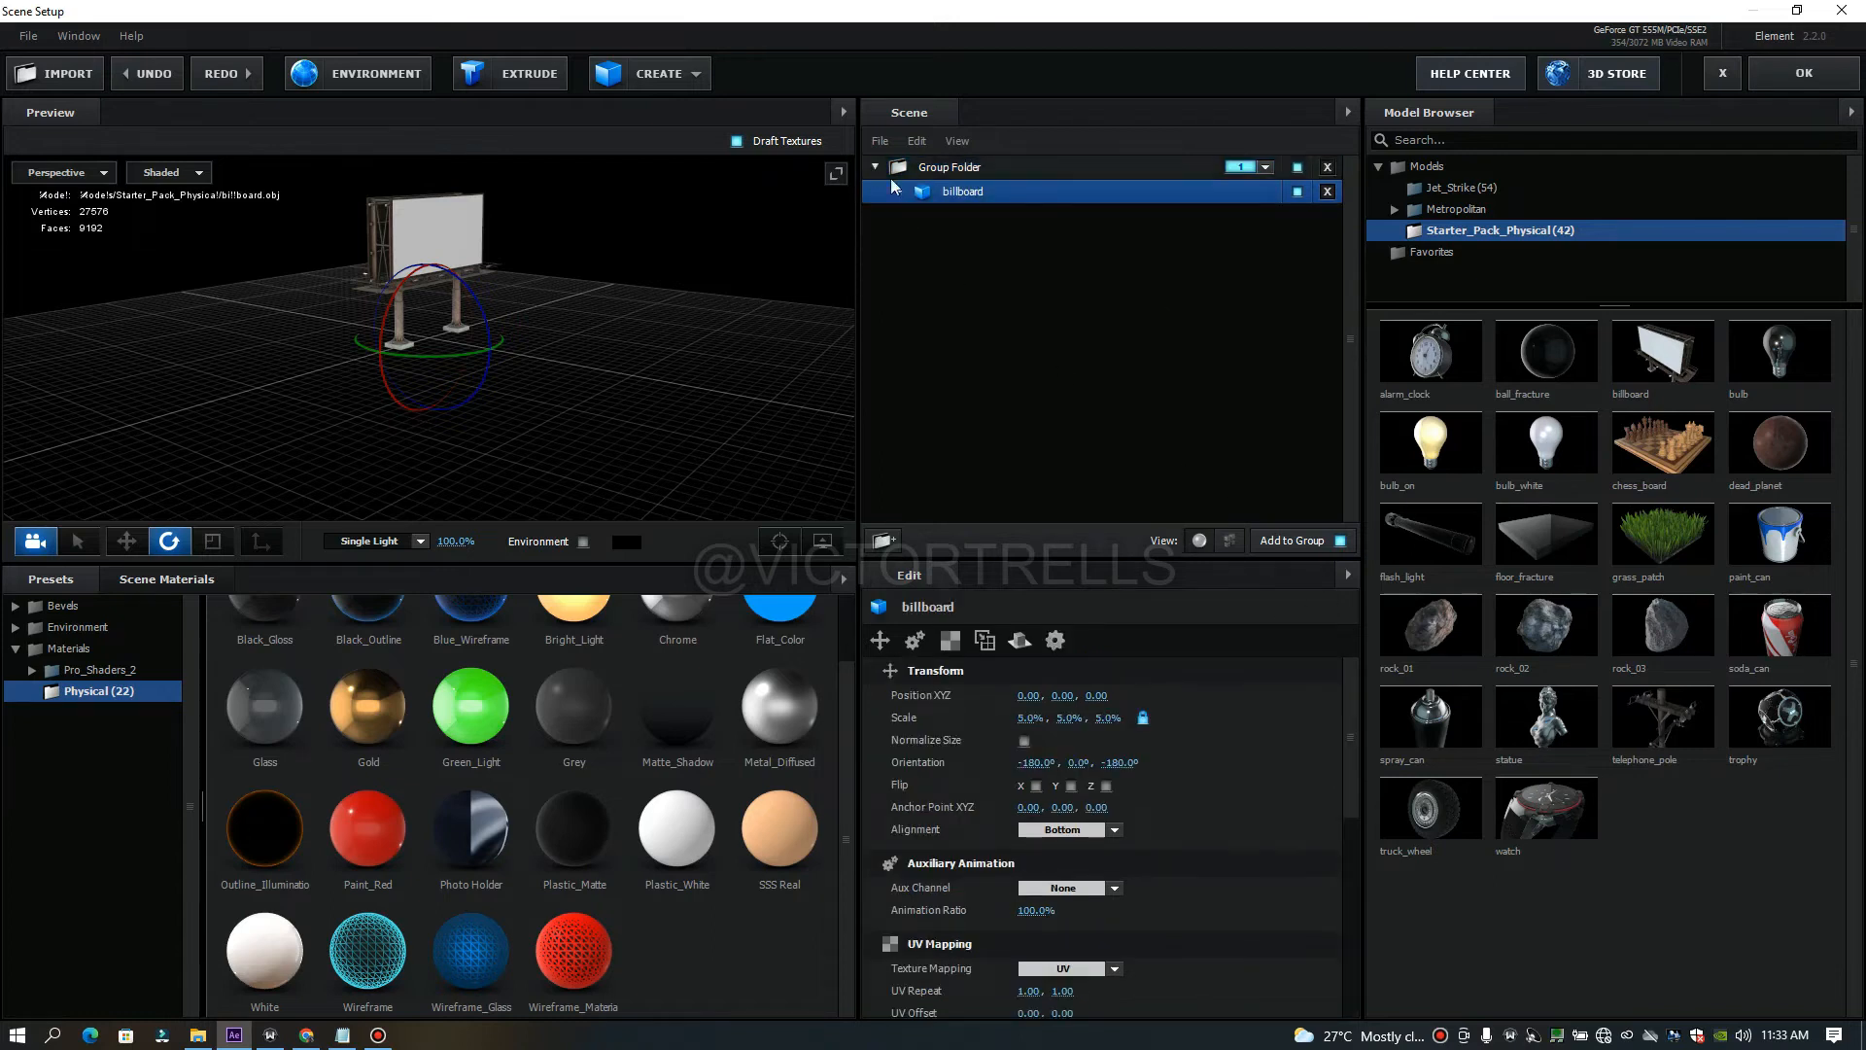
pyautogui.click(1228, 542)
pyautogui.click(898, 191)
pyautogui.click(1198, 540)
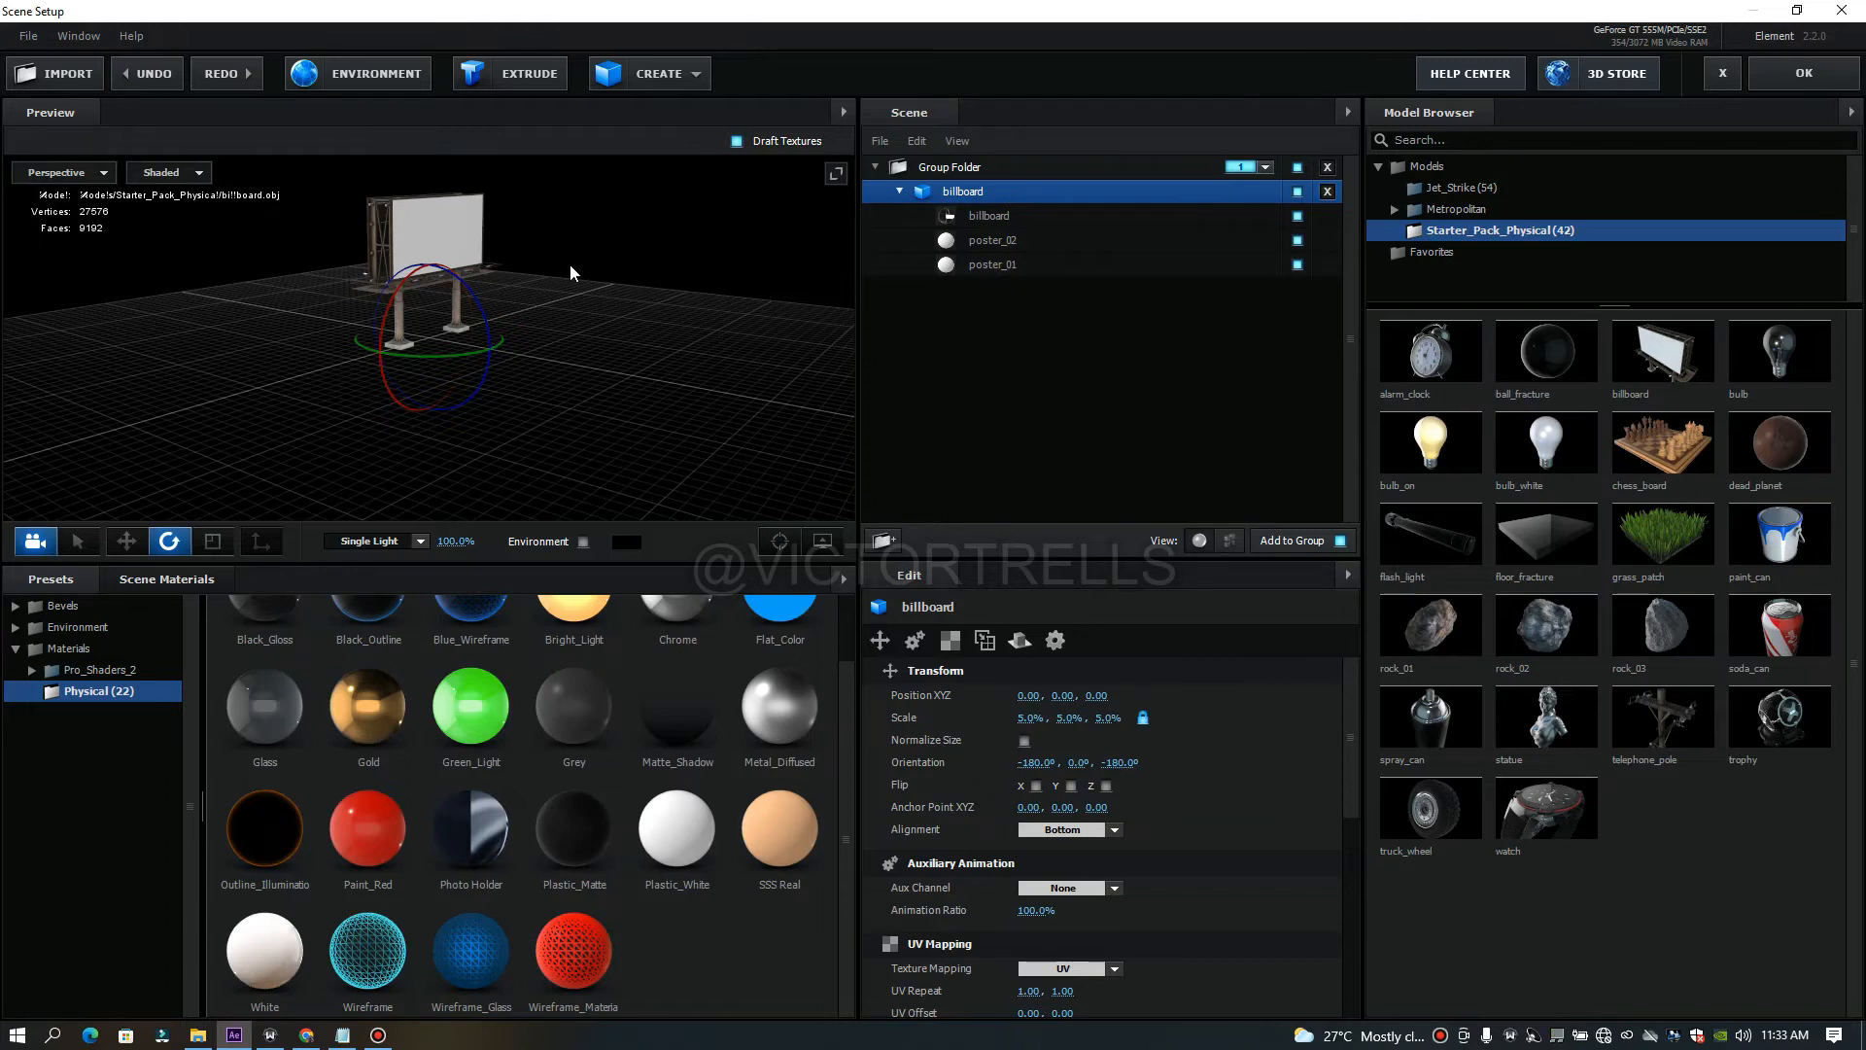
# Switch the scene to mesh view and select the billboard_03 and poster_02 meshes to see the part each covers.
pyautogui.click(1231, 540)
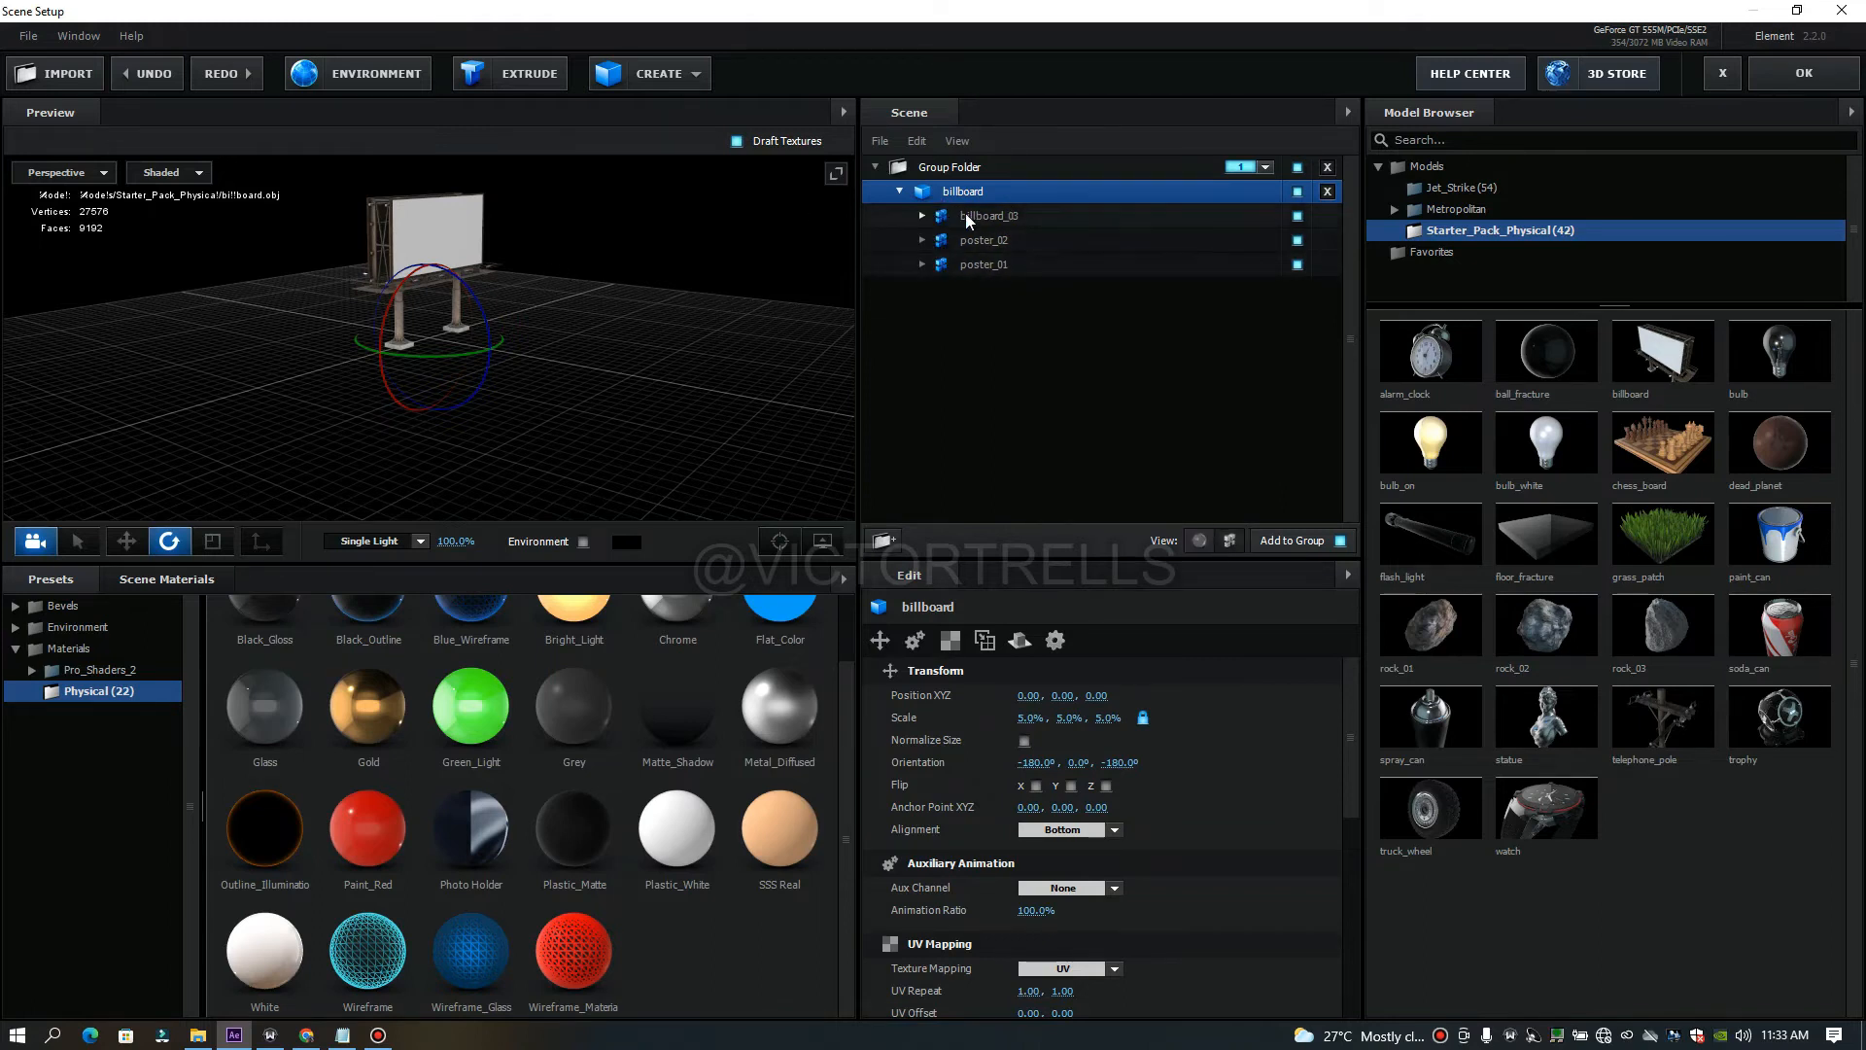
pyautogui.click(1022, 237)
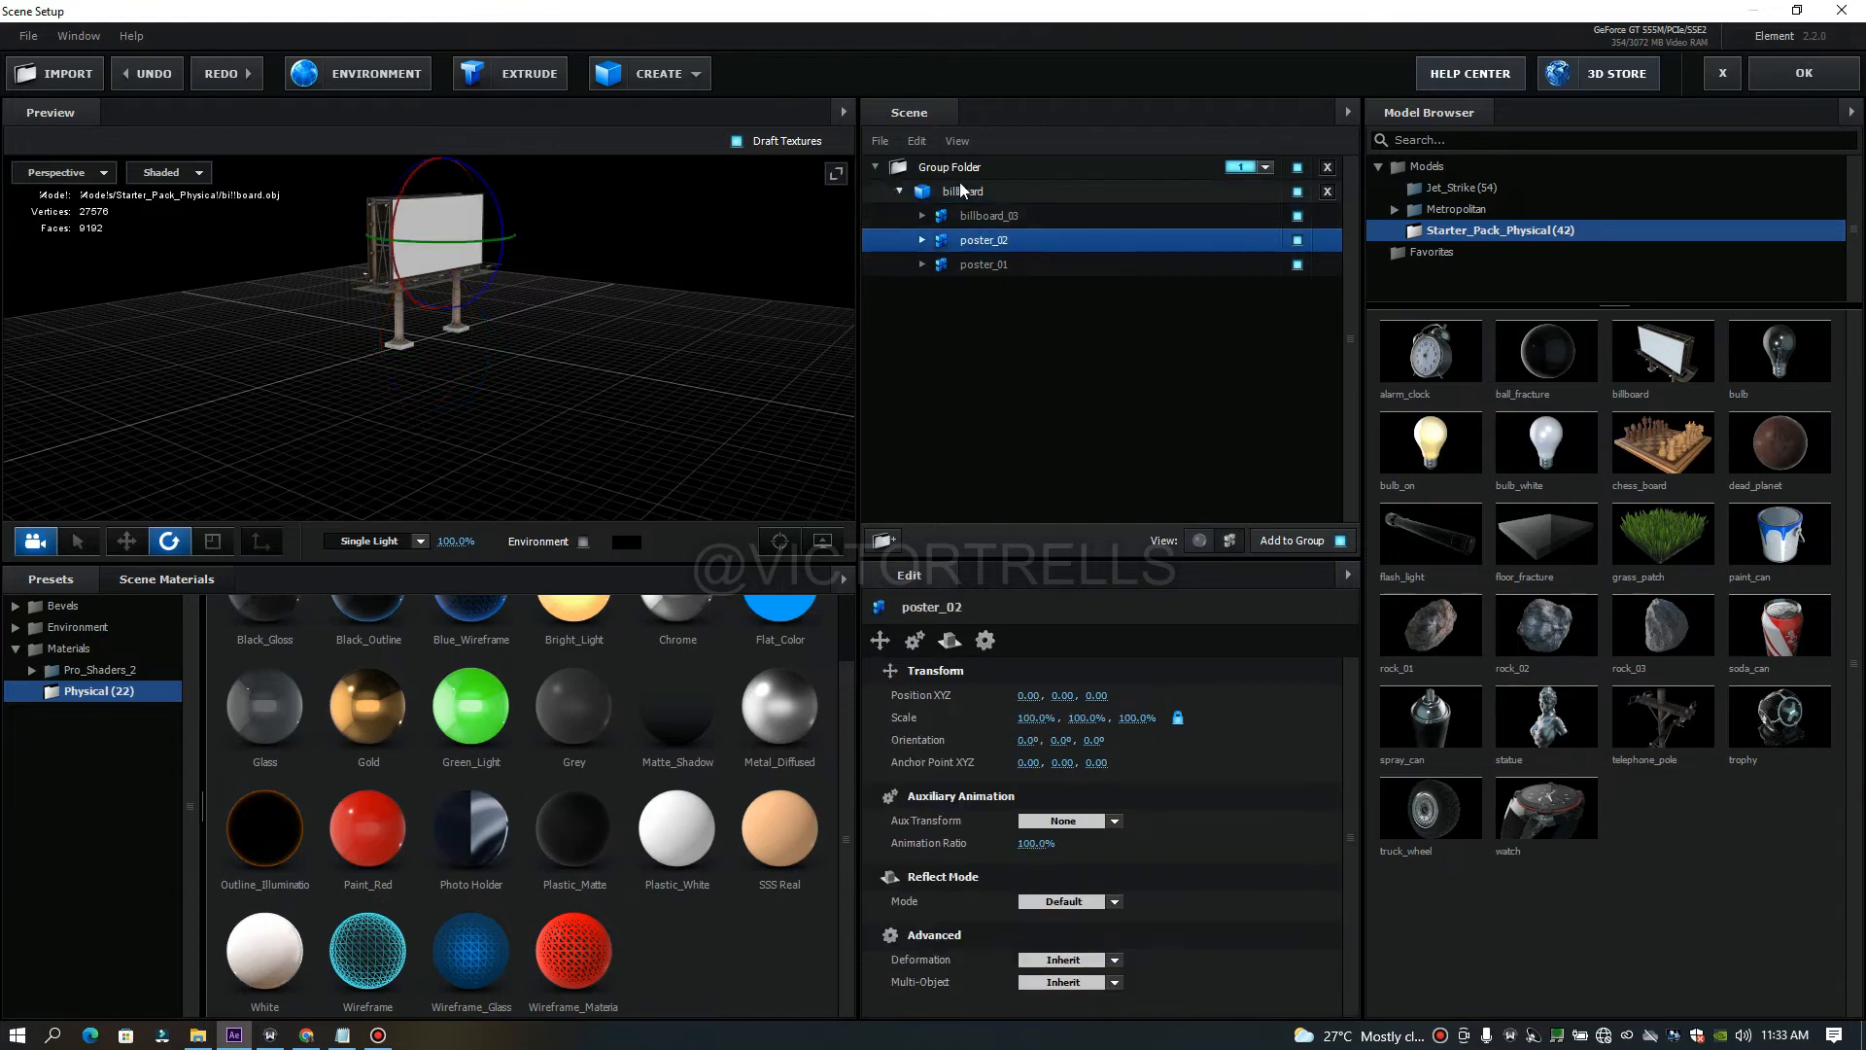
pyautogui.click(993, 216)
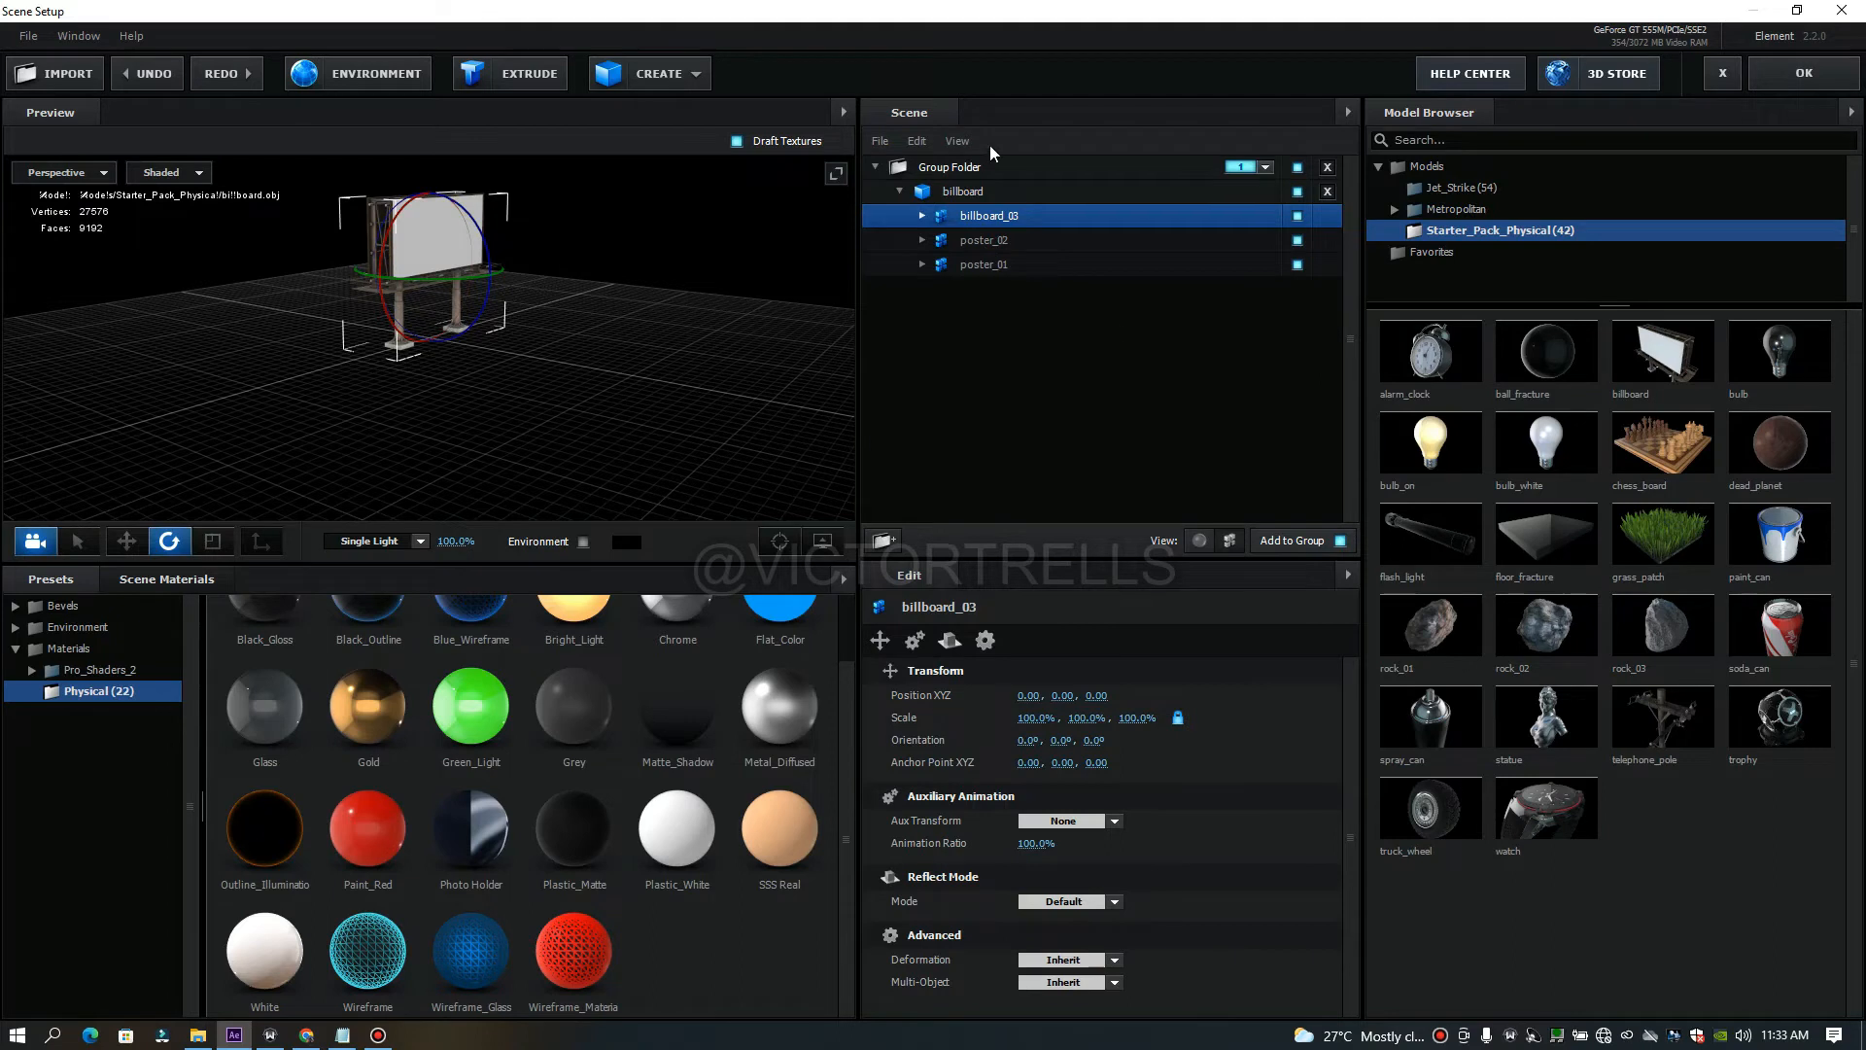
pyautogui.click(989, 237)
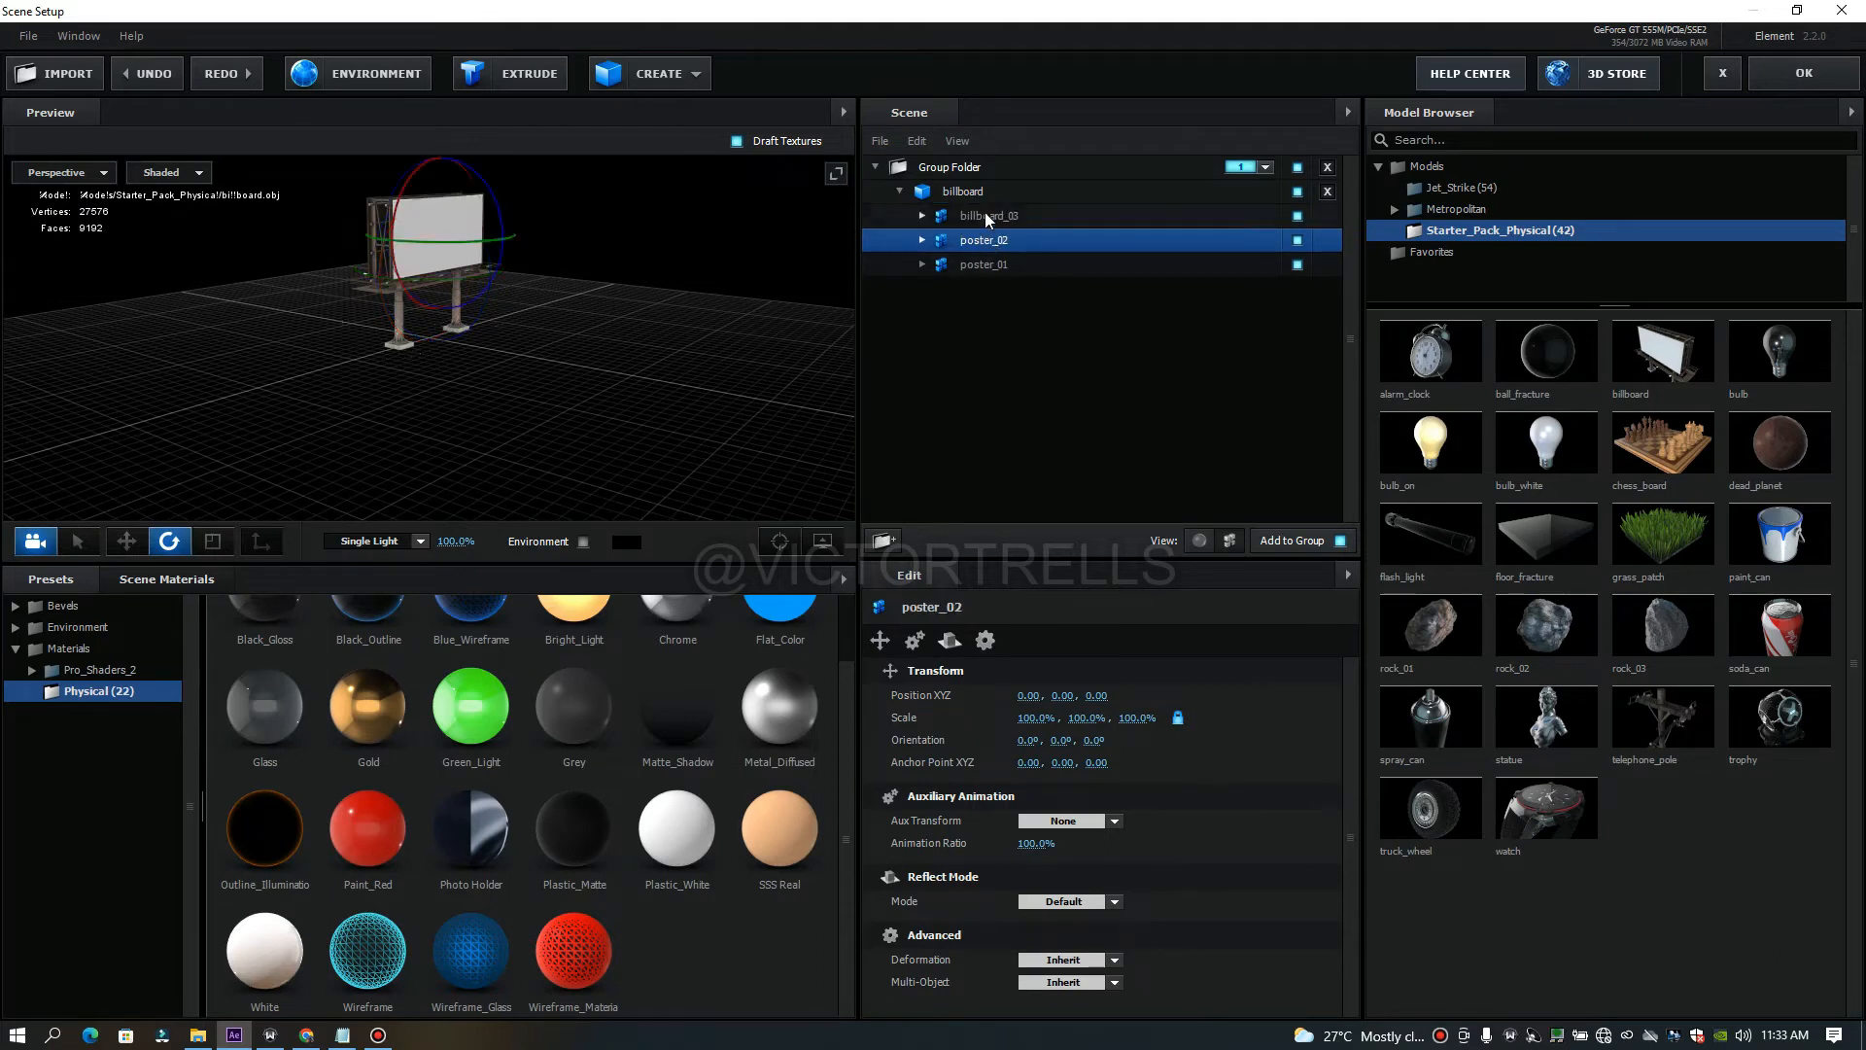
pyautogui.click(983, 214)
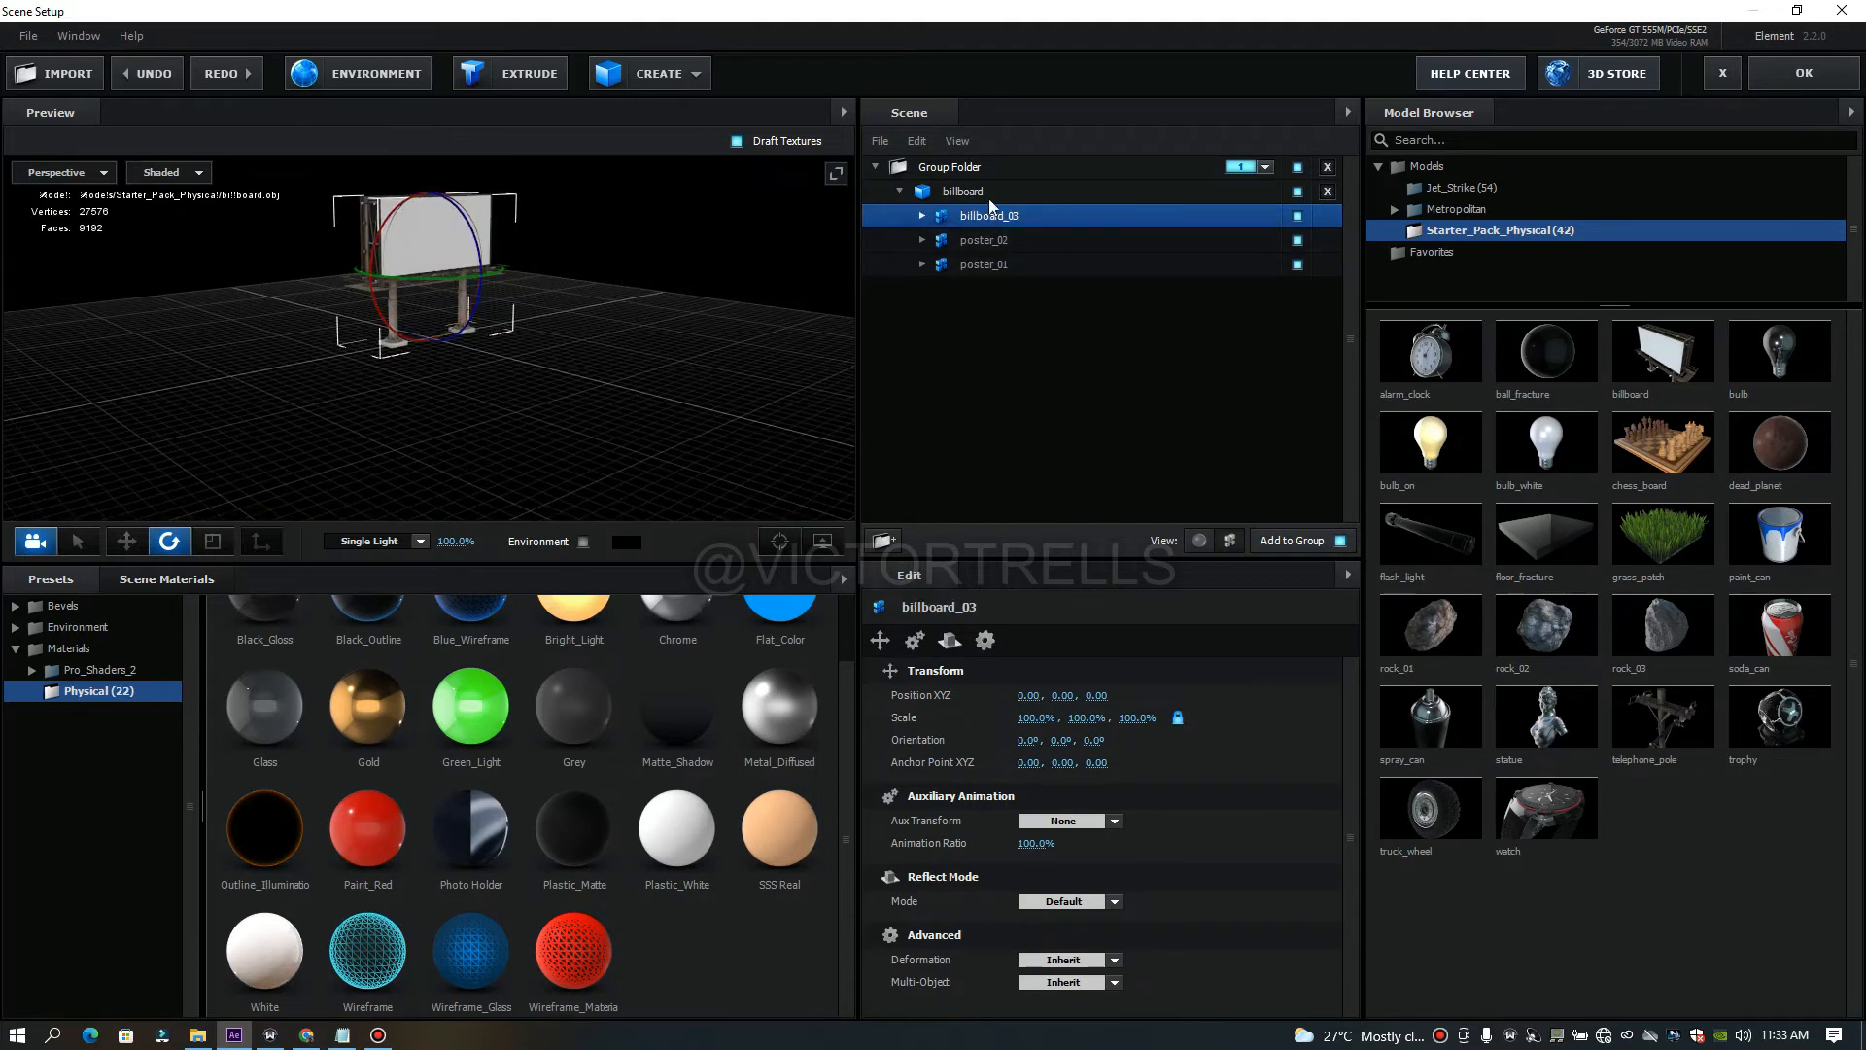
# Alternate the scene list between material view and mesh view to compare them, ending in material view.
pyautogui.click(1200, 541)
pyautogui.click(1230, 541)
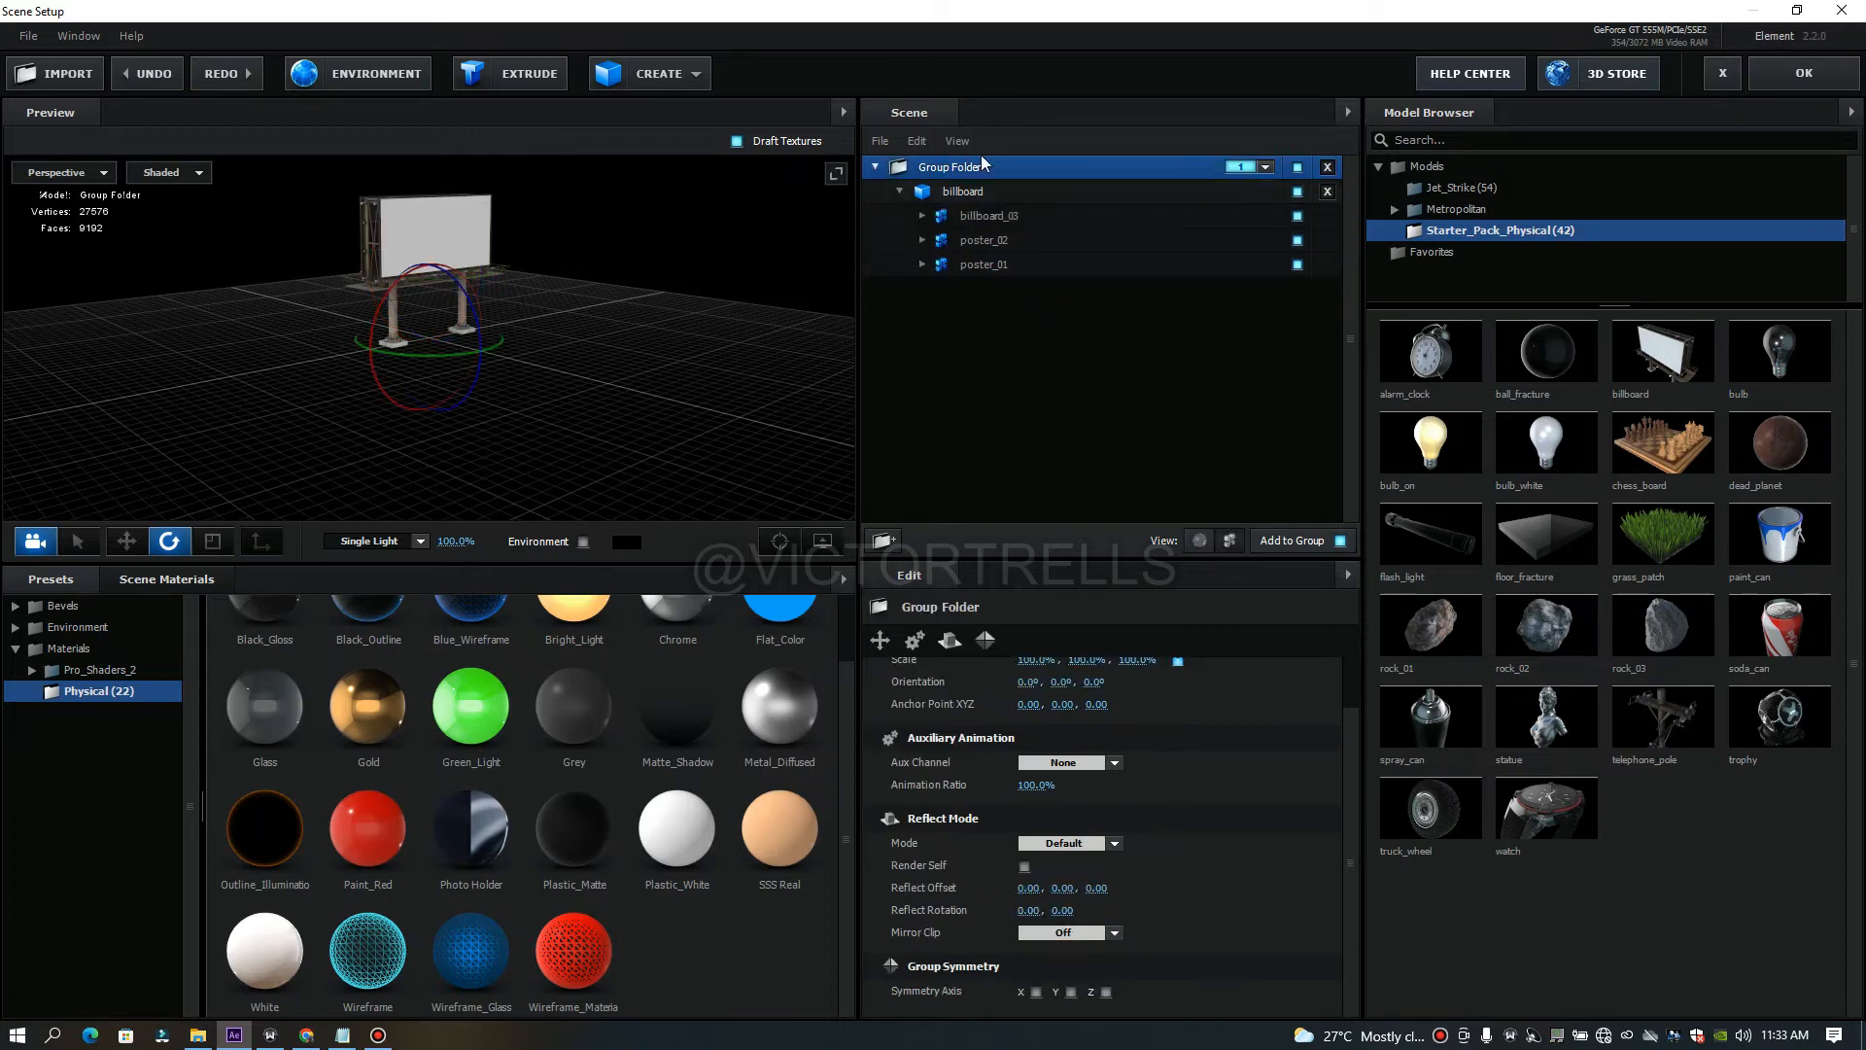
pyautogui.click(1201, 541)
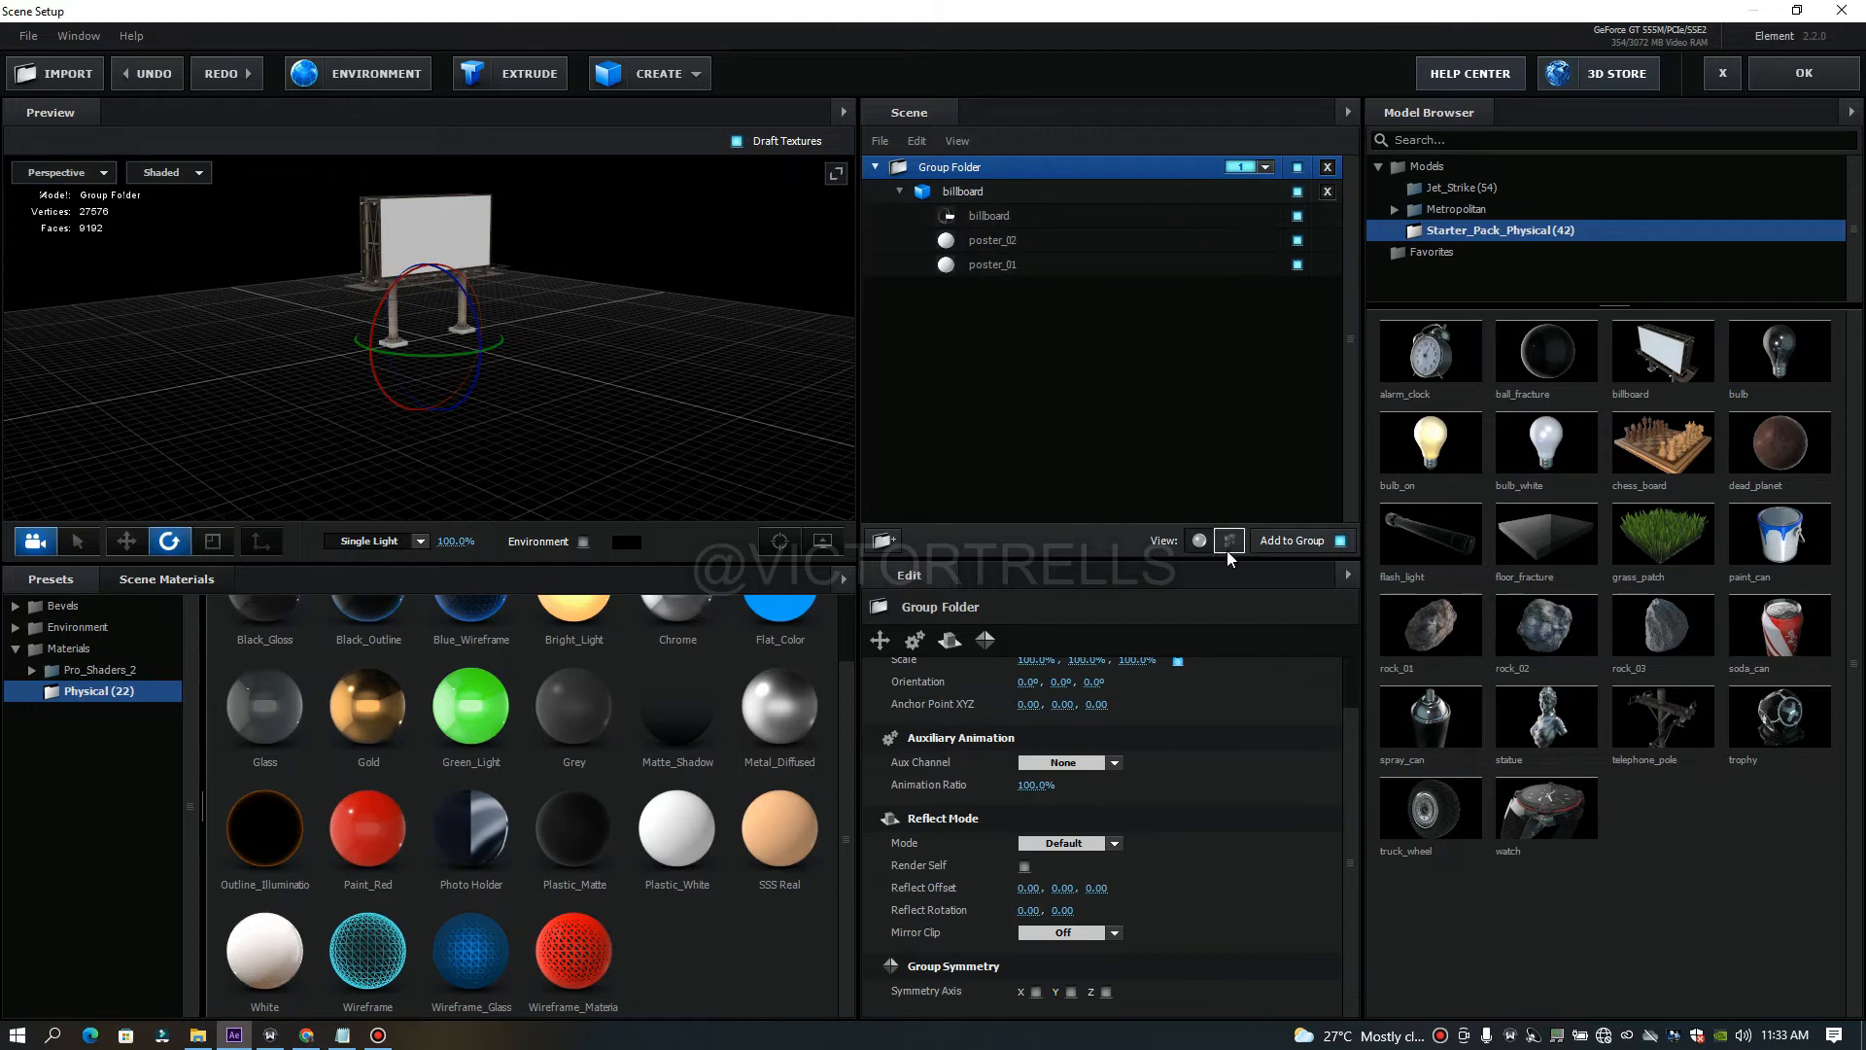
pyautogui.click(1230, 541)
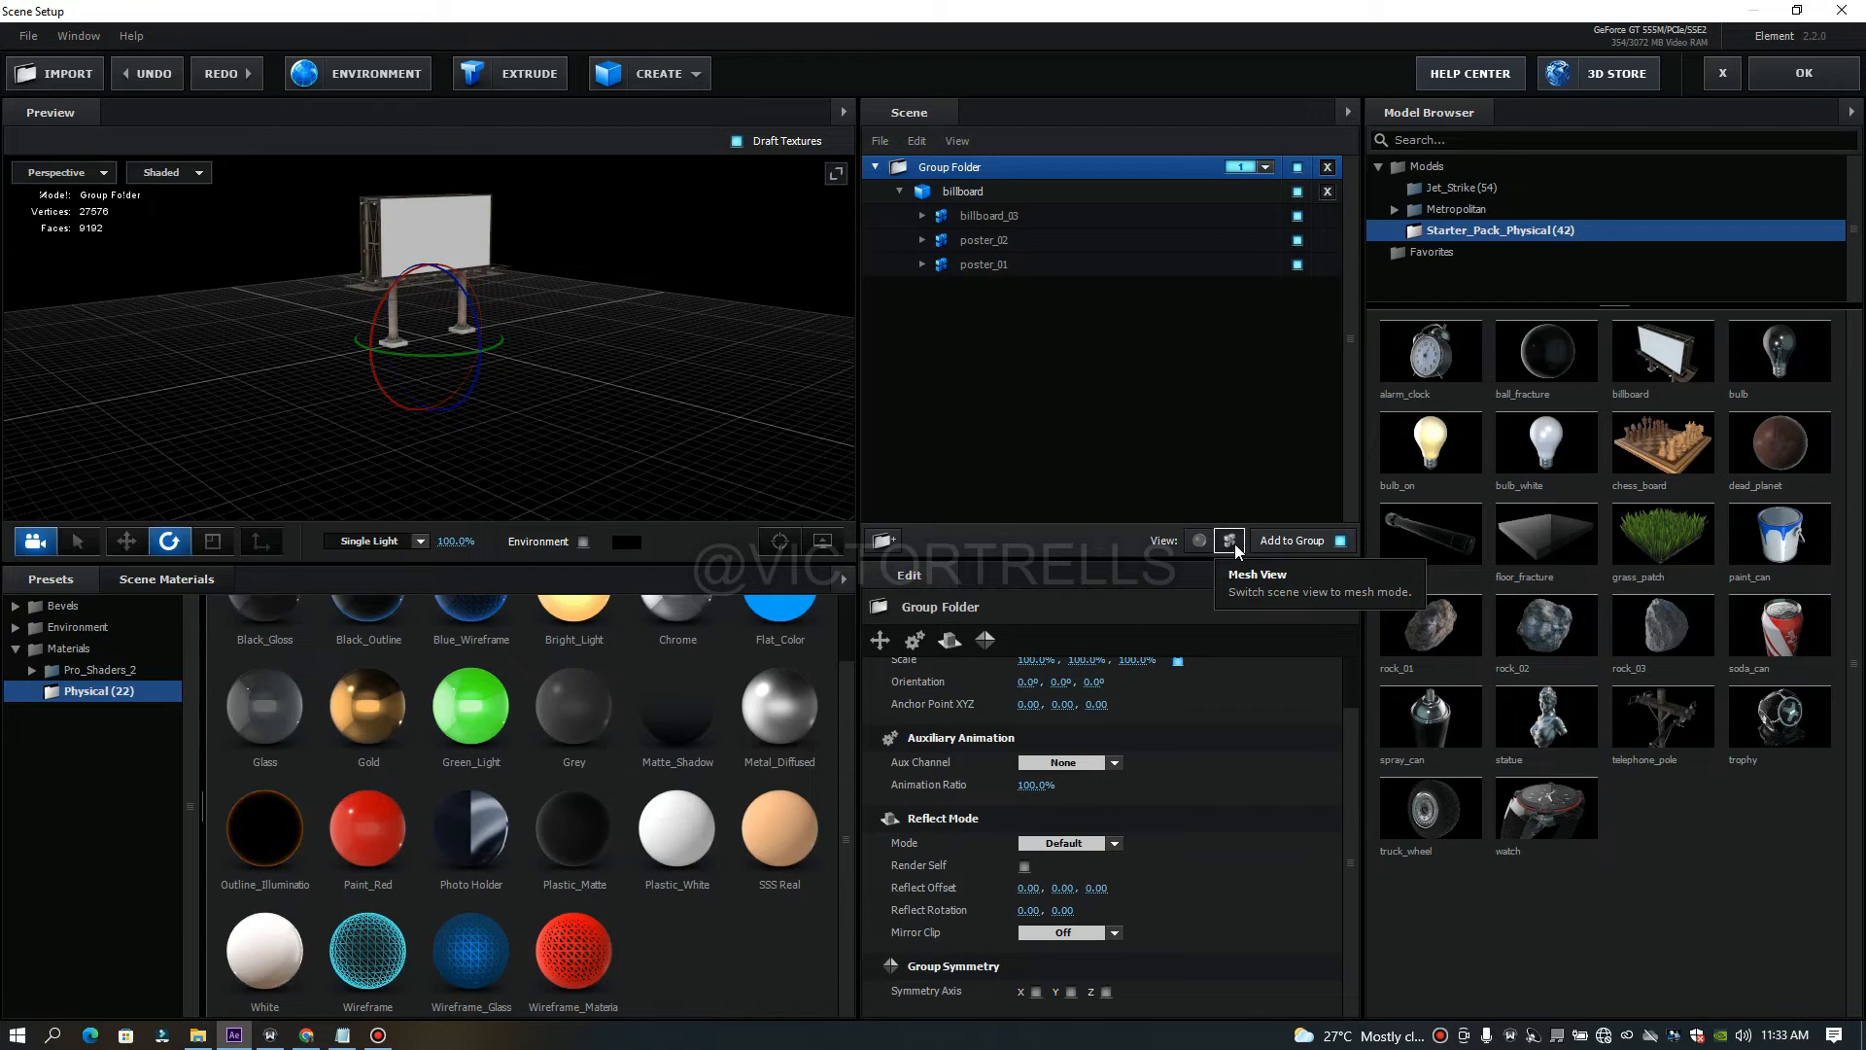
pyautogui.click(1198, 544)
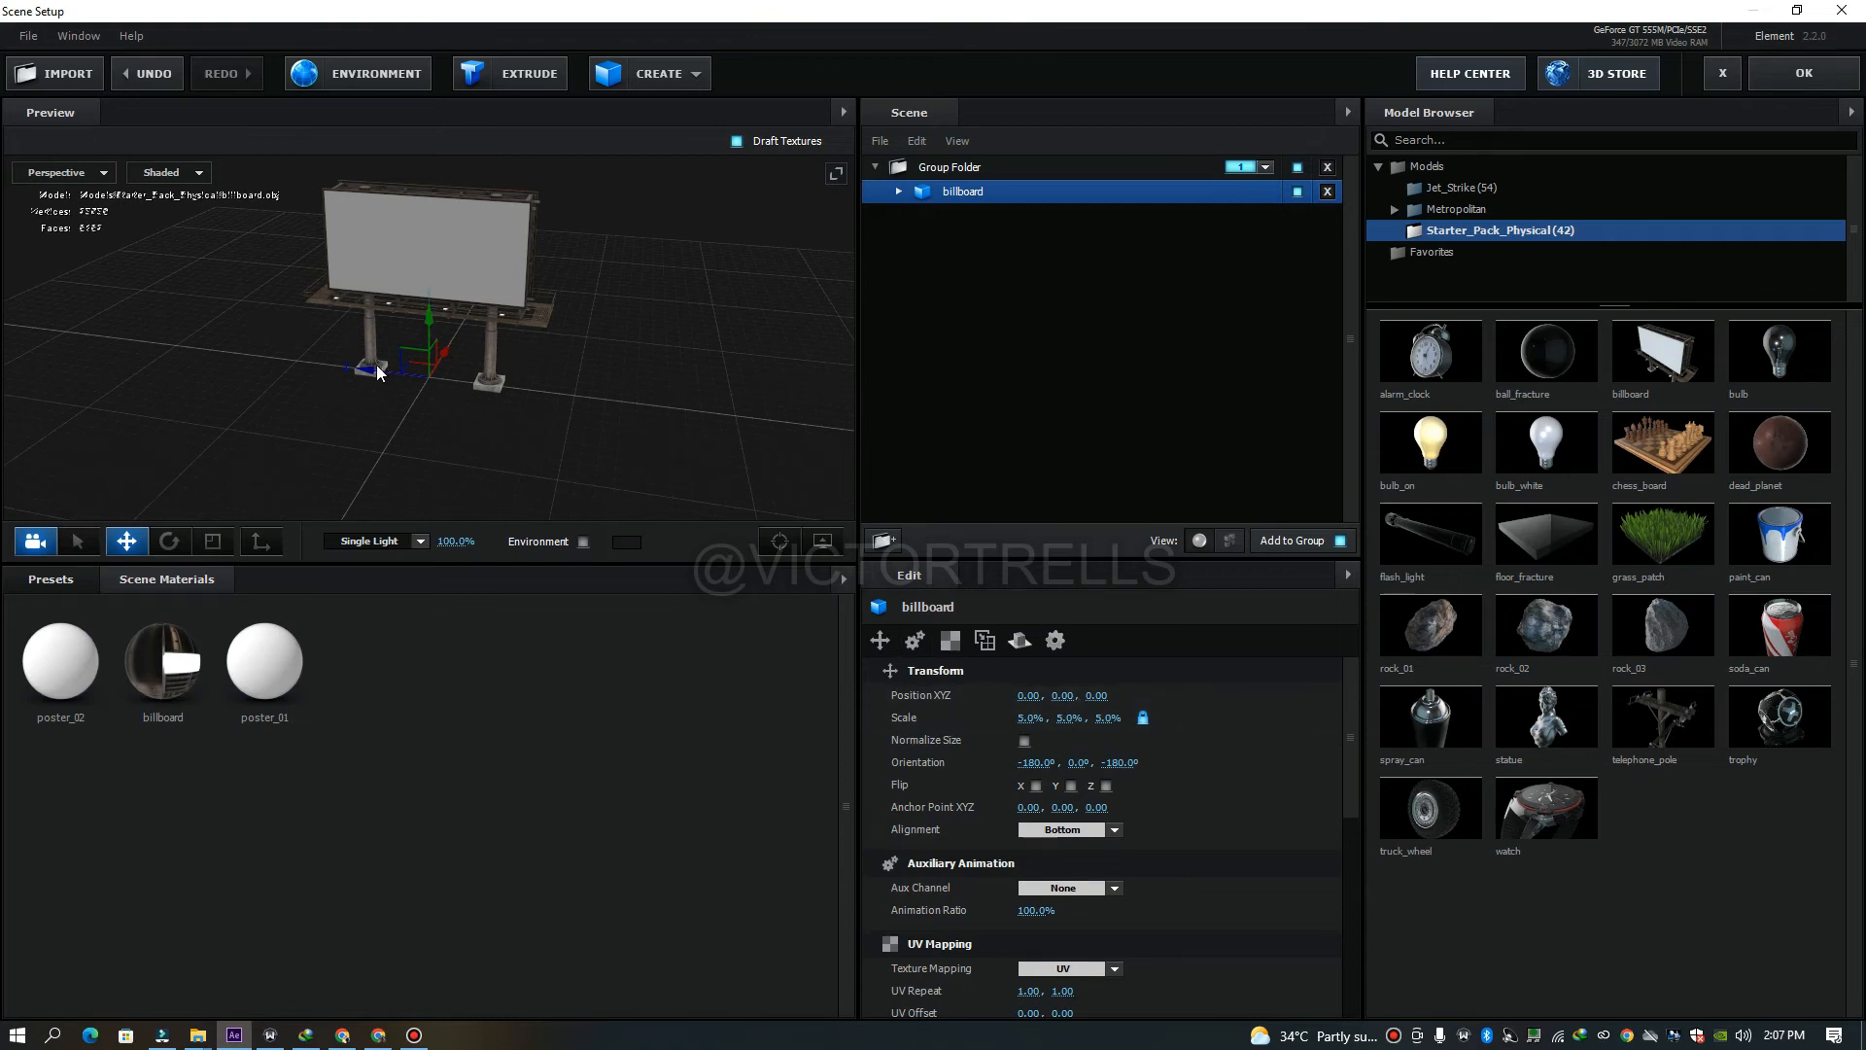
# Set the billboard's transform to position -0.21, 0.02, -0.10, scale 5.5% and X orientation -163.5°.
pyautogui.moveTo(370, 365); pyautogui.dragTo(731, 414)
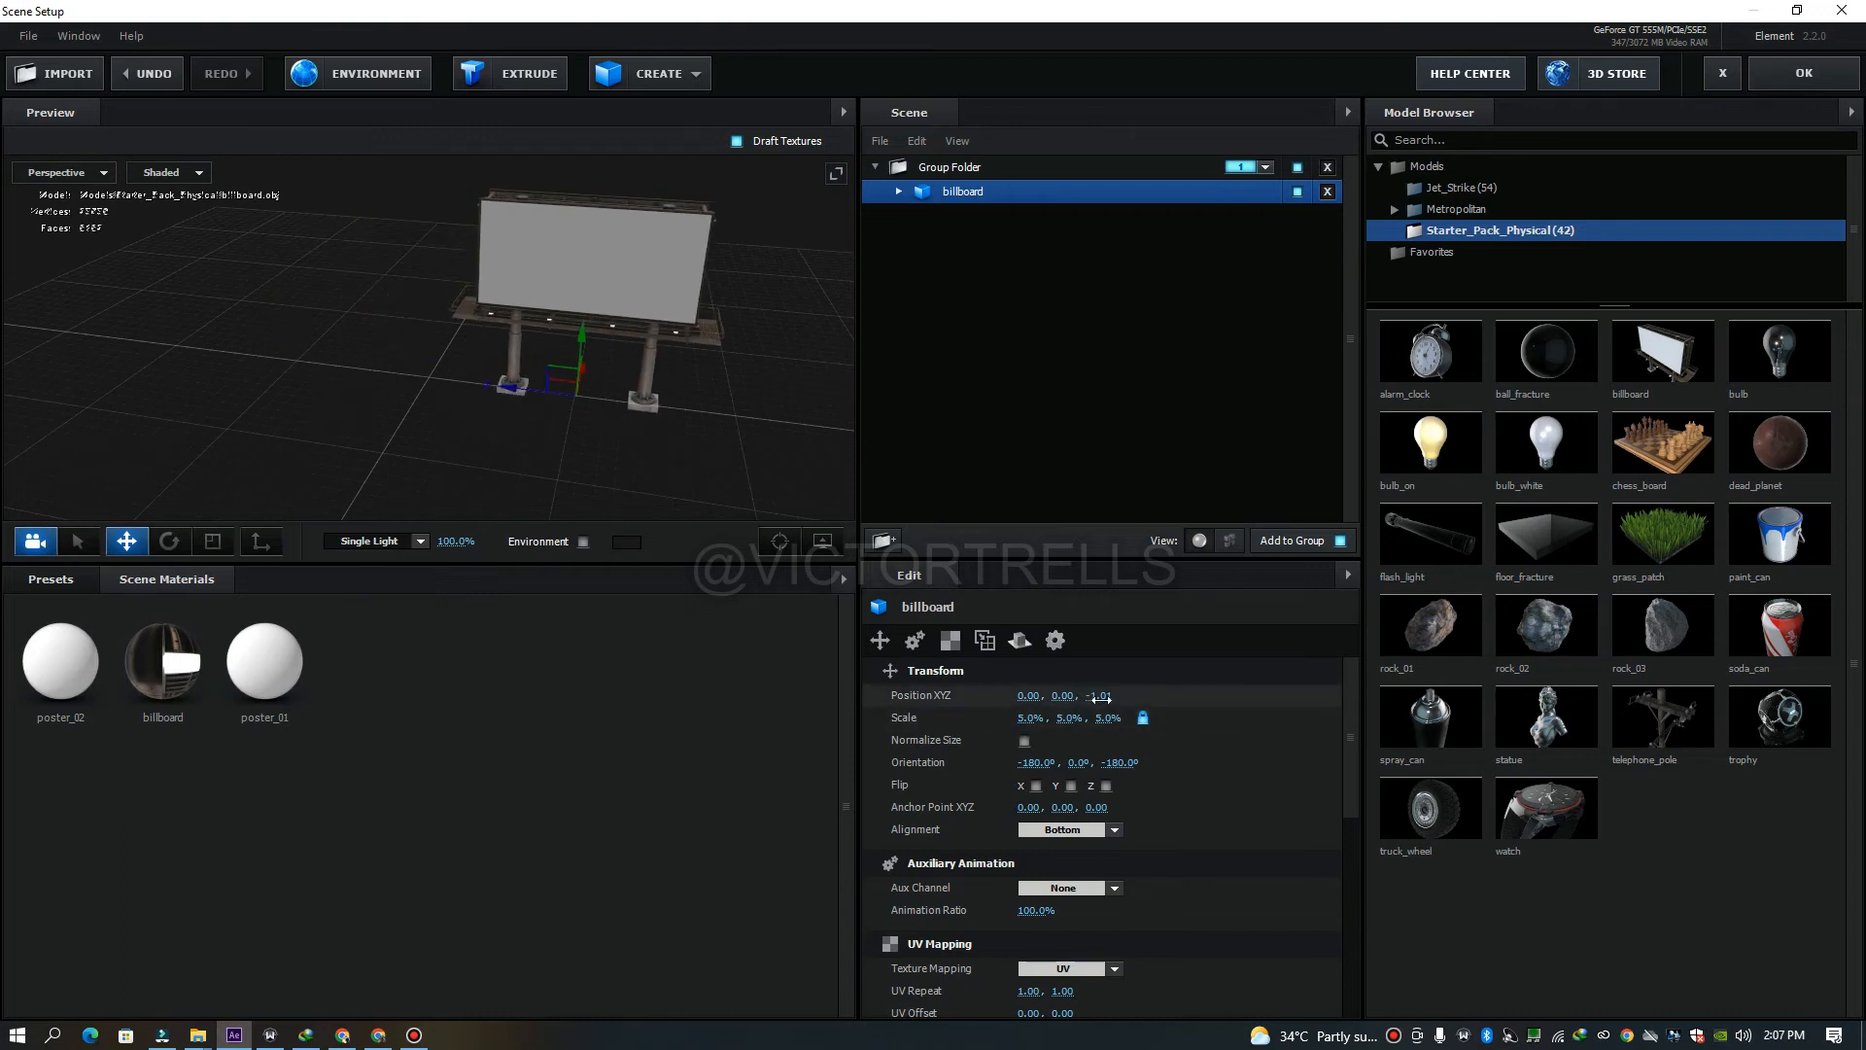
pyautogui.moveTo(1108, 698); pyautogui.dragTo(987, 702)
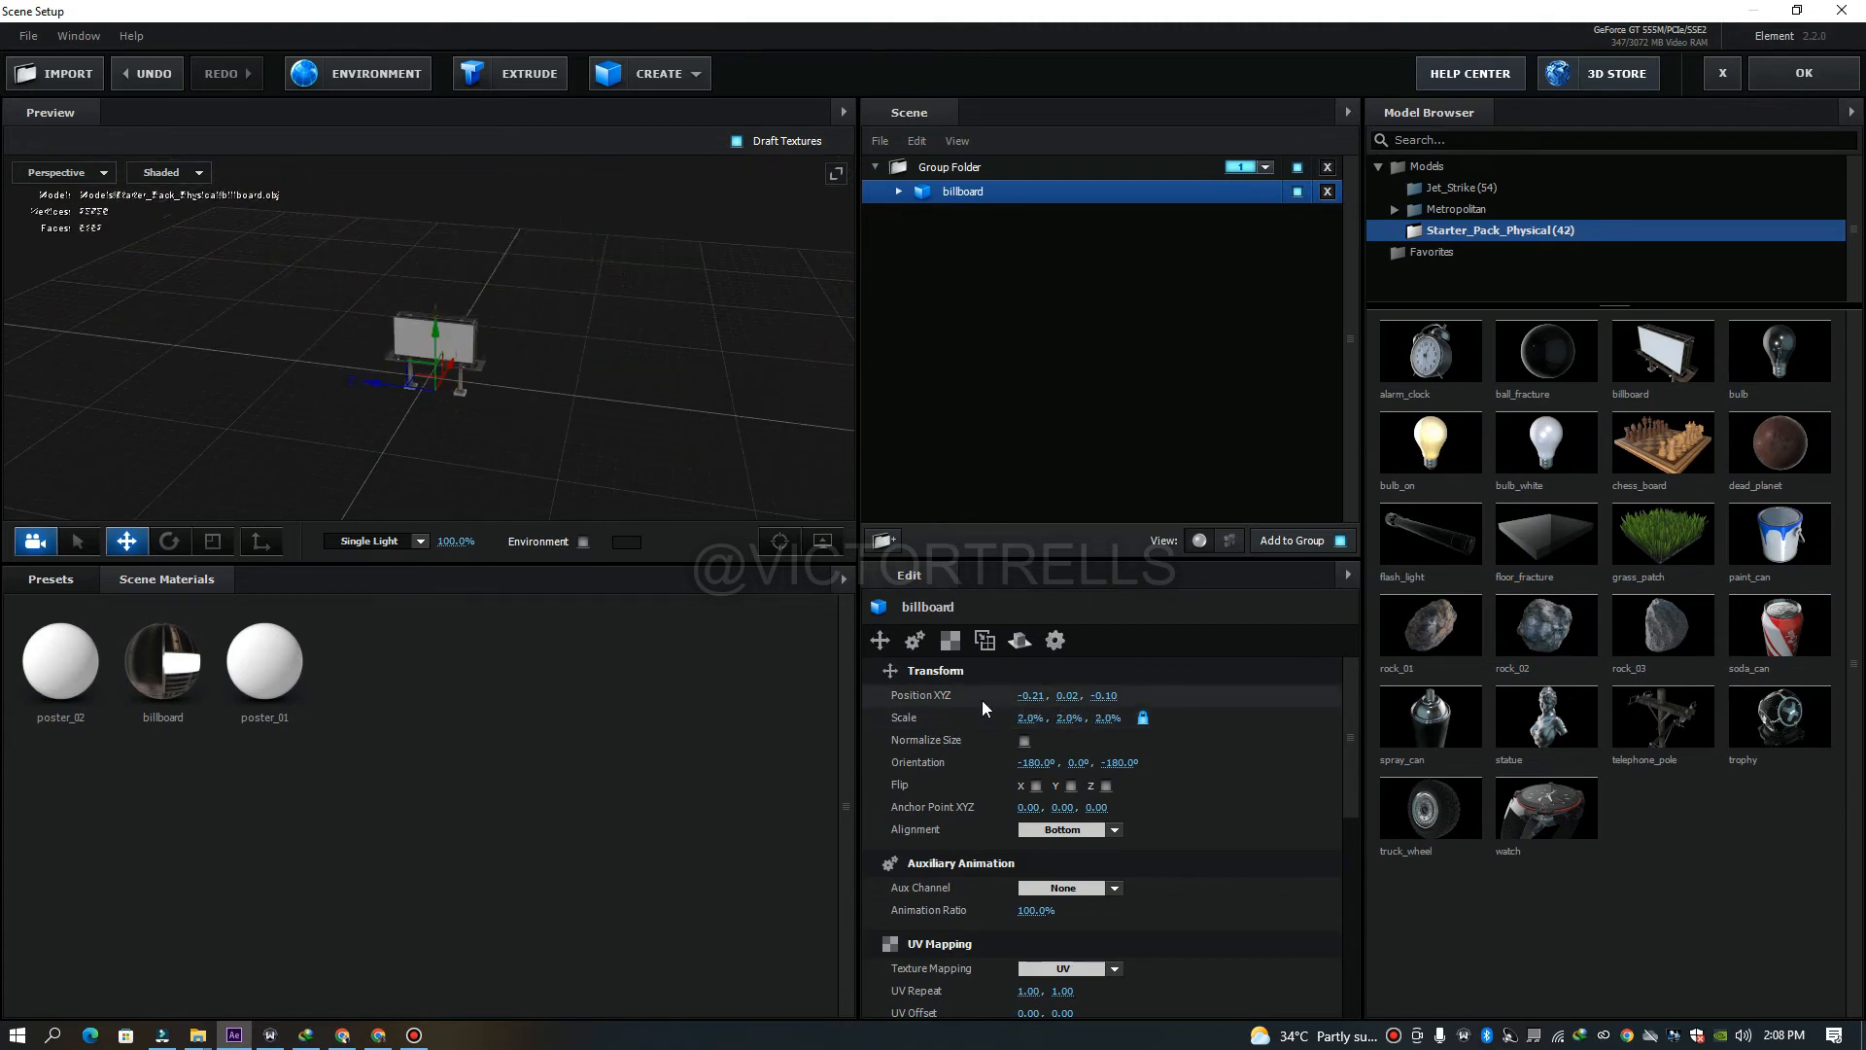
pyautogui.moveTo(1032, 765)
pyautogui.mouseDown()
pyautogui.moveTo(1116, 753)
pyautogui.moveTo(1047, 758)
pyautogui.moveTo(1045, 721)
pyautogui.moveTo(1049, 763)
pyautogui.moveTo(1102, 762)
pyautogui.moveTo(886, 749)
pyautogui.moveTo(1062, 738)
pyautogui.moveTo(937, 727)
pyautogui.moveTo(1015, 733)
pyautogui.mouseUp()
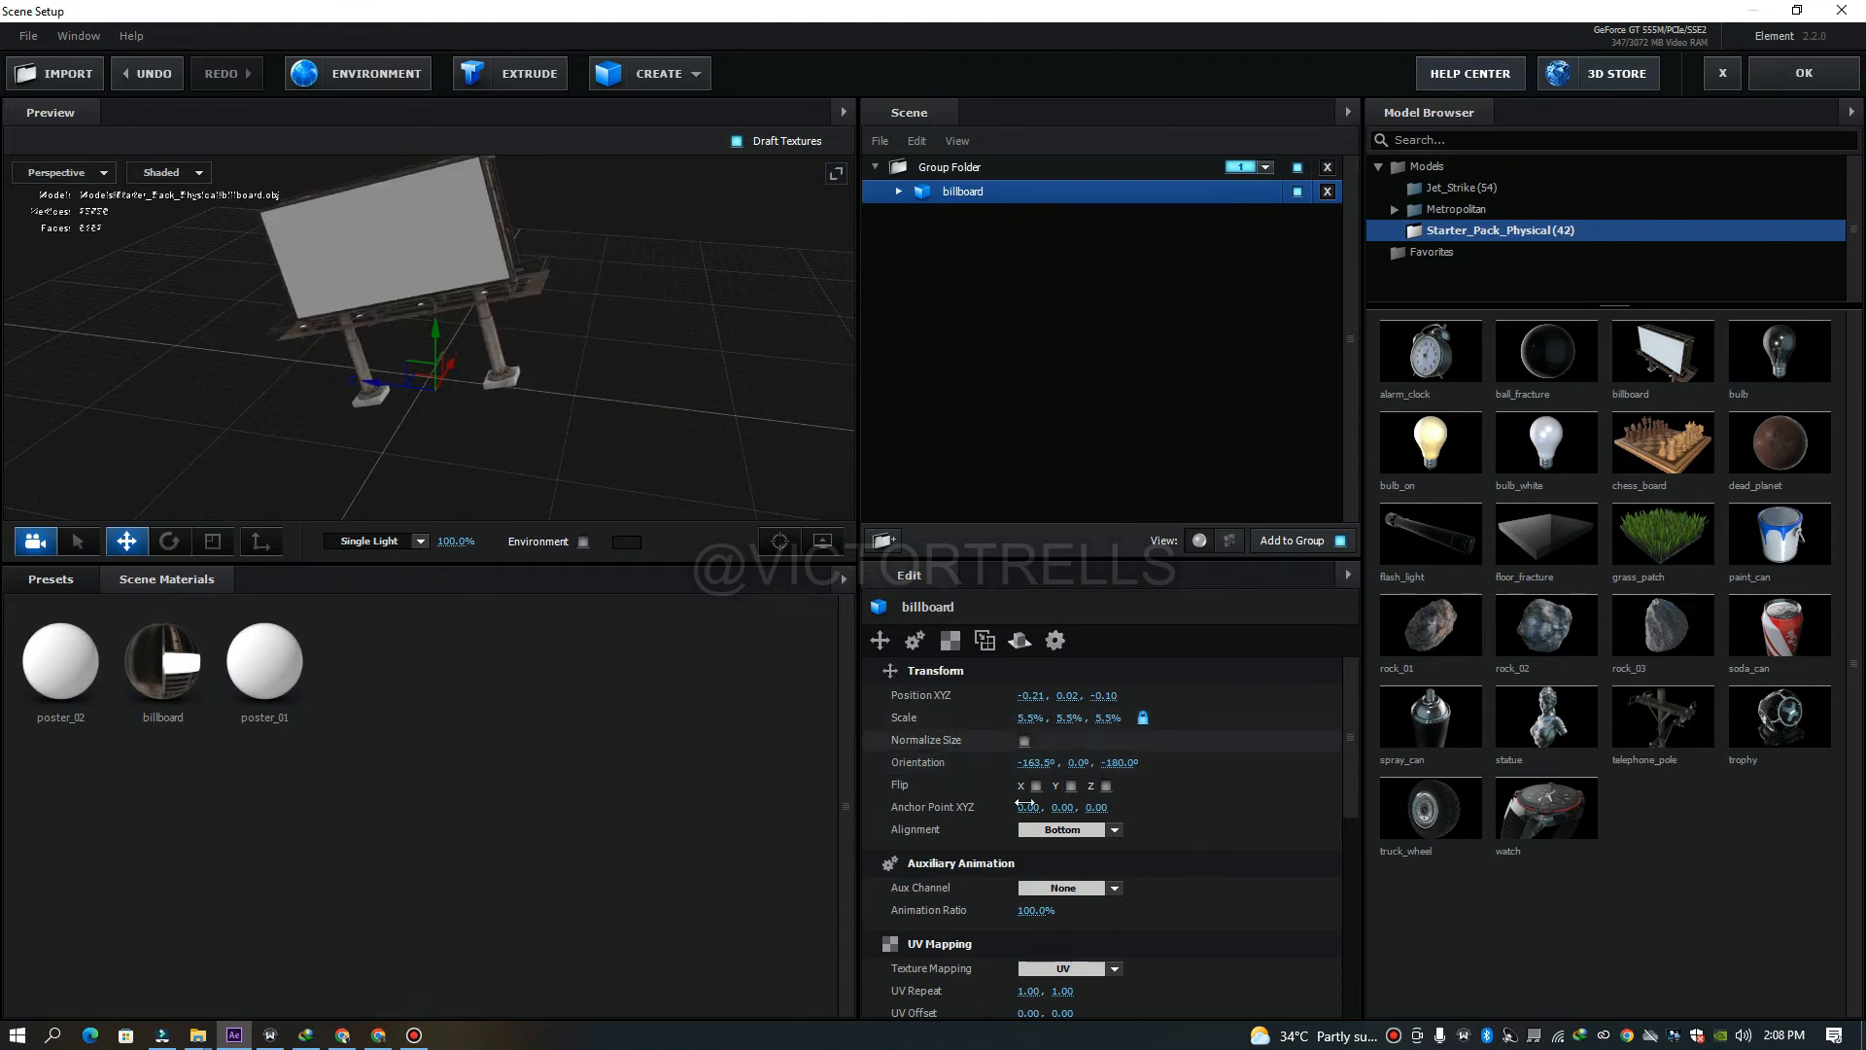
# Try the Front and Model Center alignments on the billboard, and set its alignment to Top.
pyautogui.click(1113, 829)
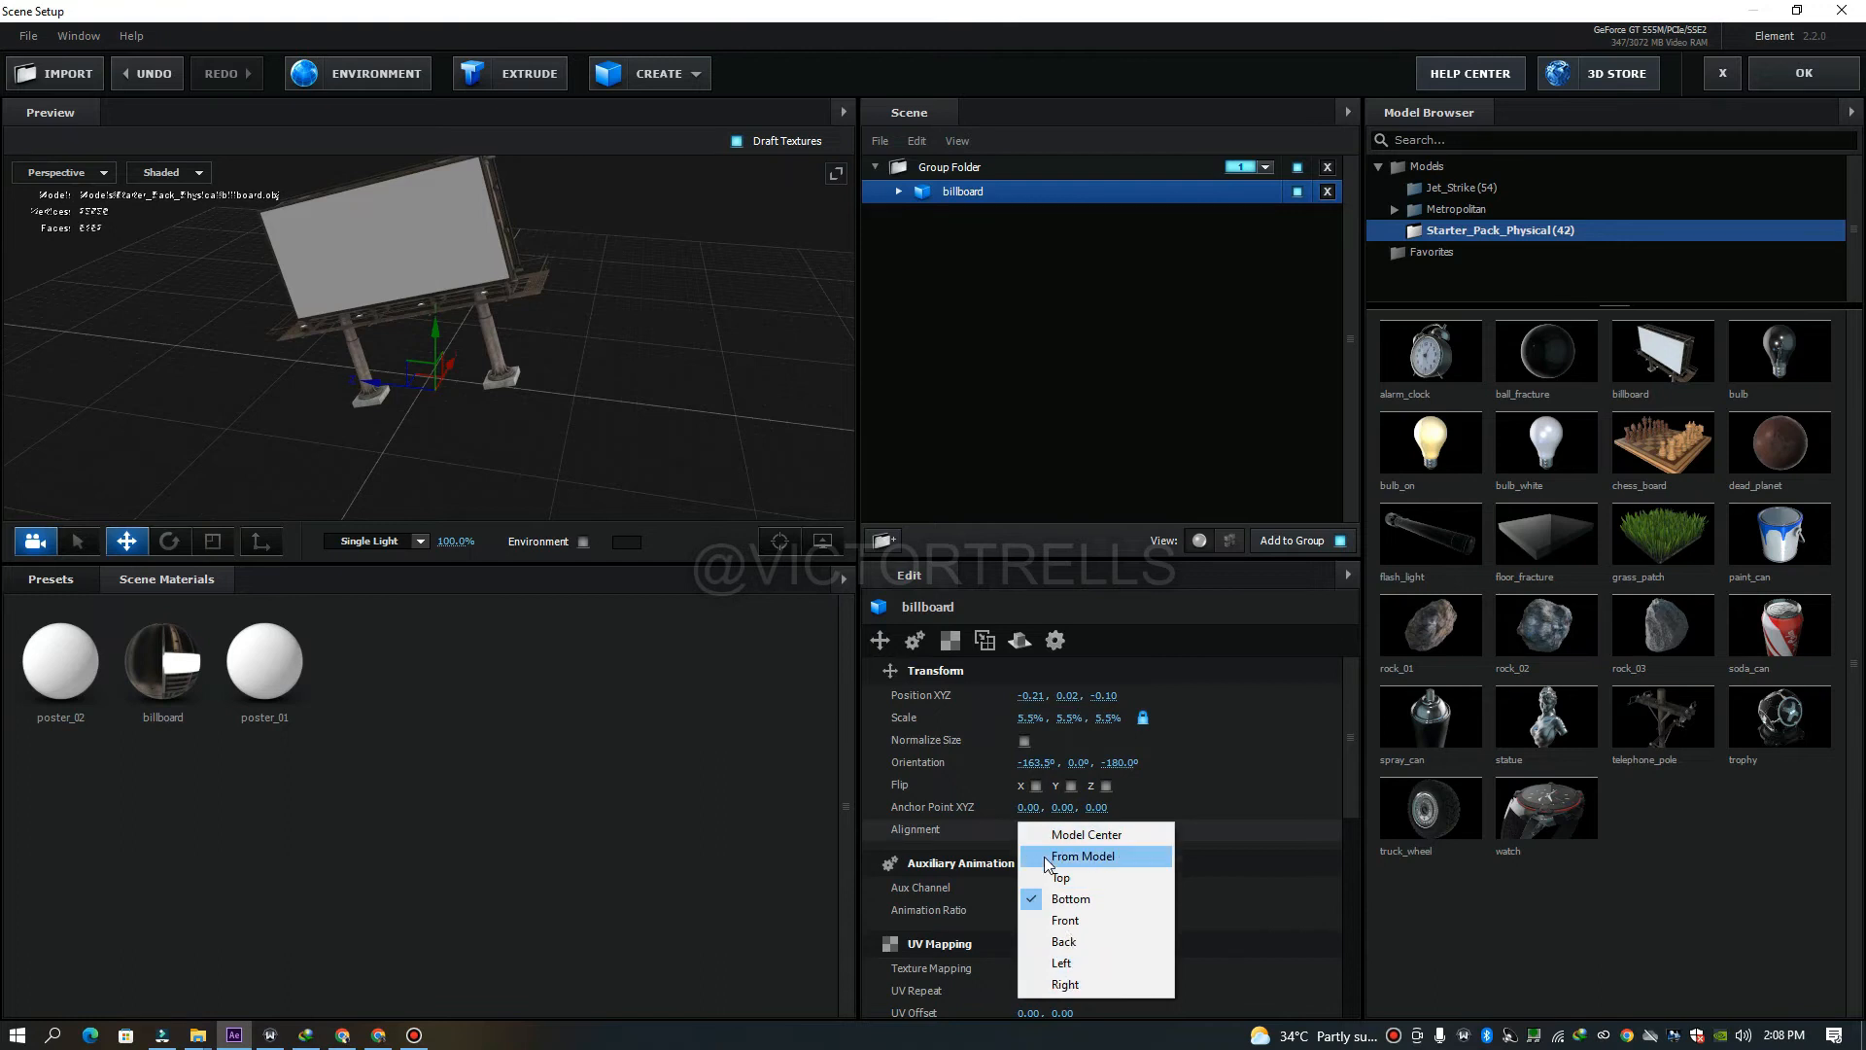
pyautogui.click(1050, 922)
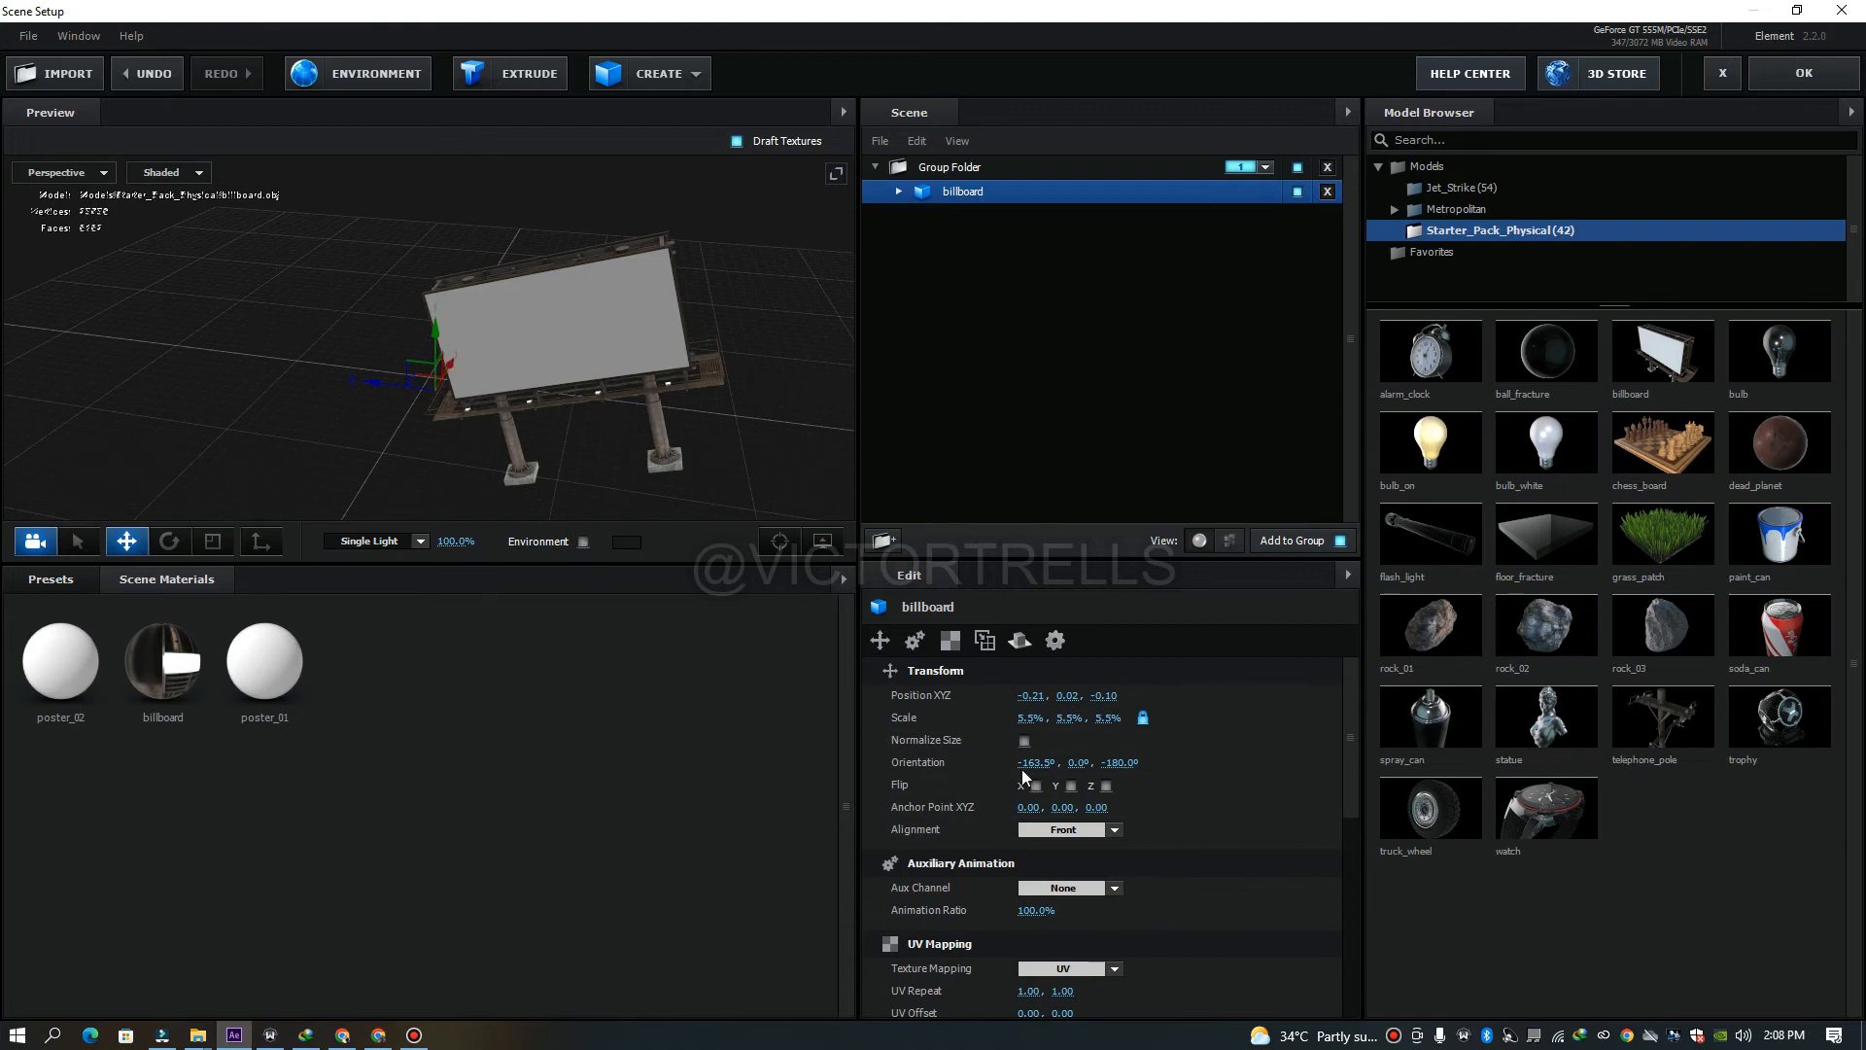
pyautogui.click(1083, 831)
pyautogui.click(1075, 835)
pyautogui.click(1078, 830)
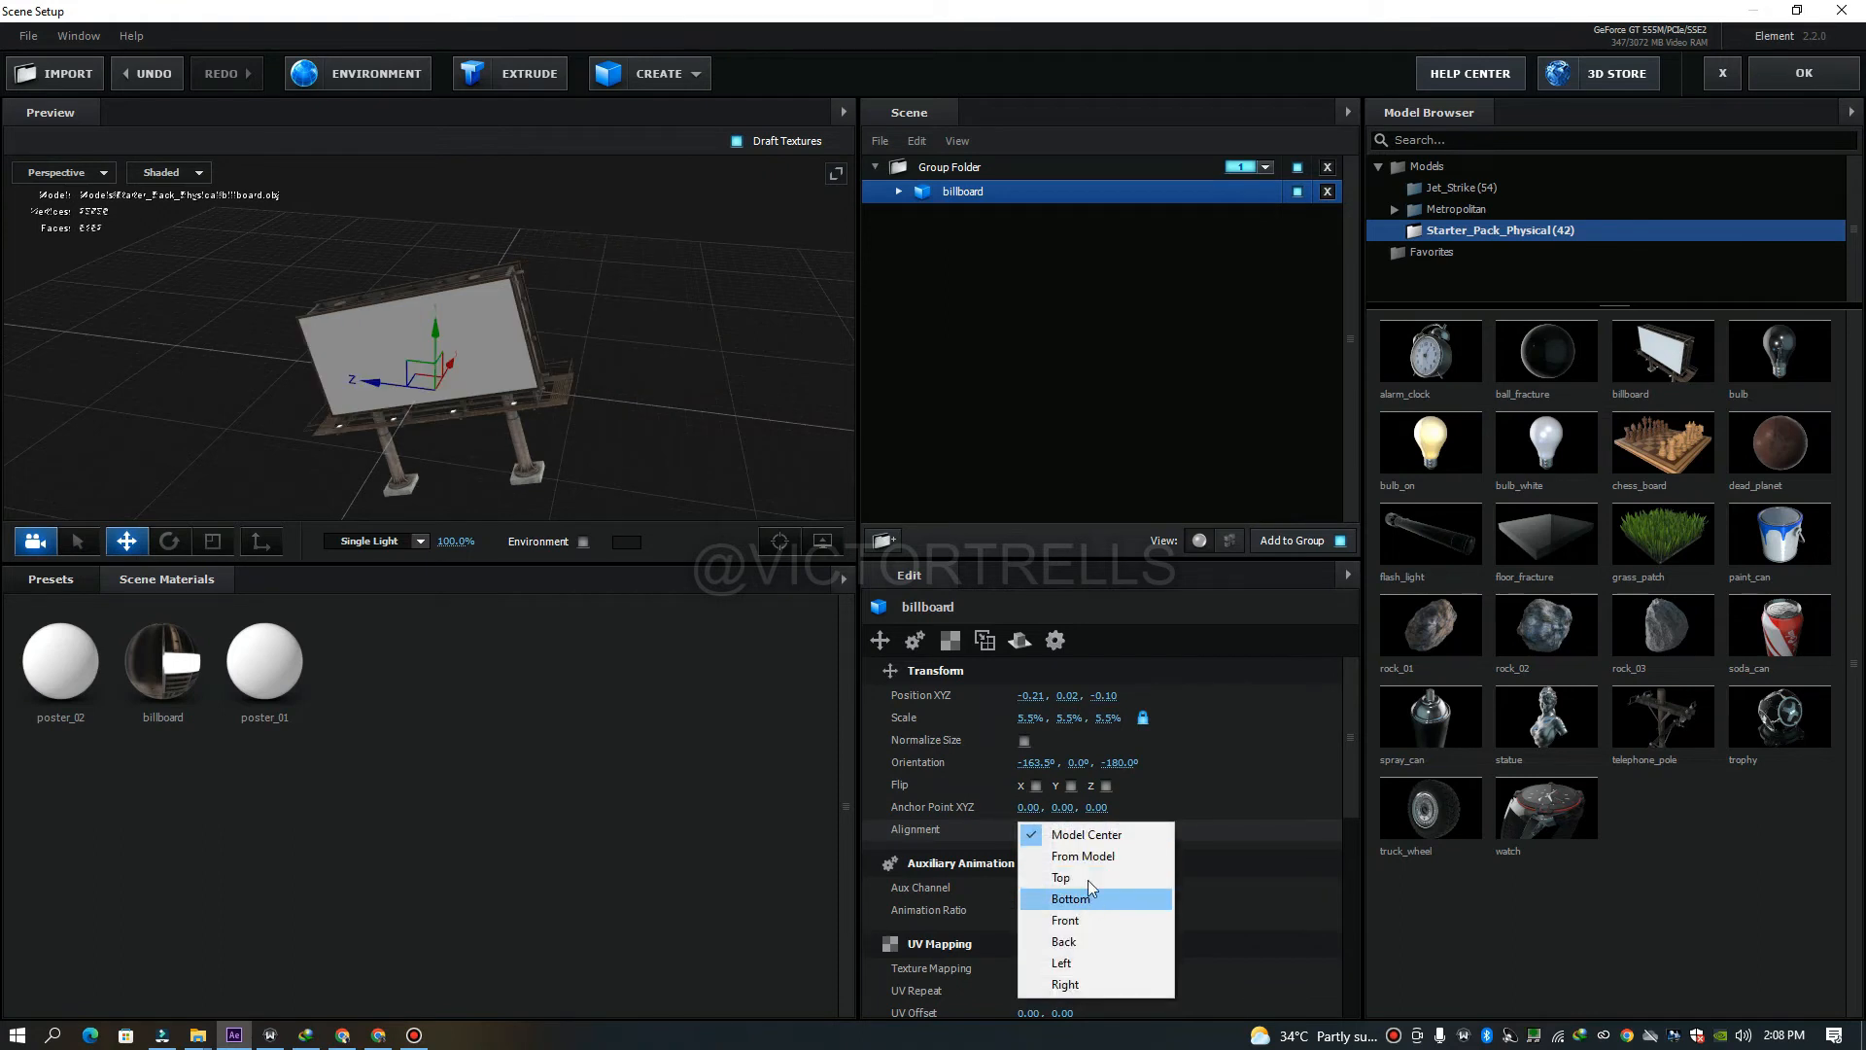
pyautogui.click(1081, 879)
pyautogui.click(1106, 833)
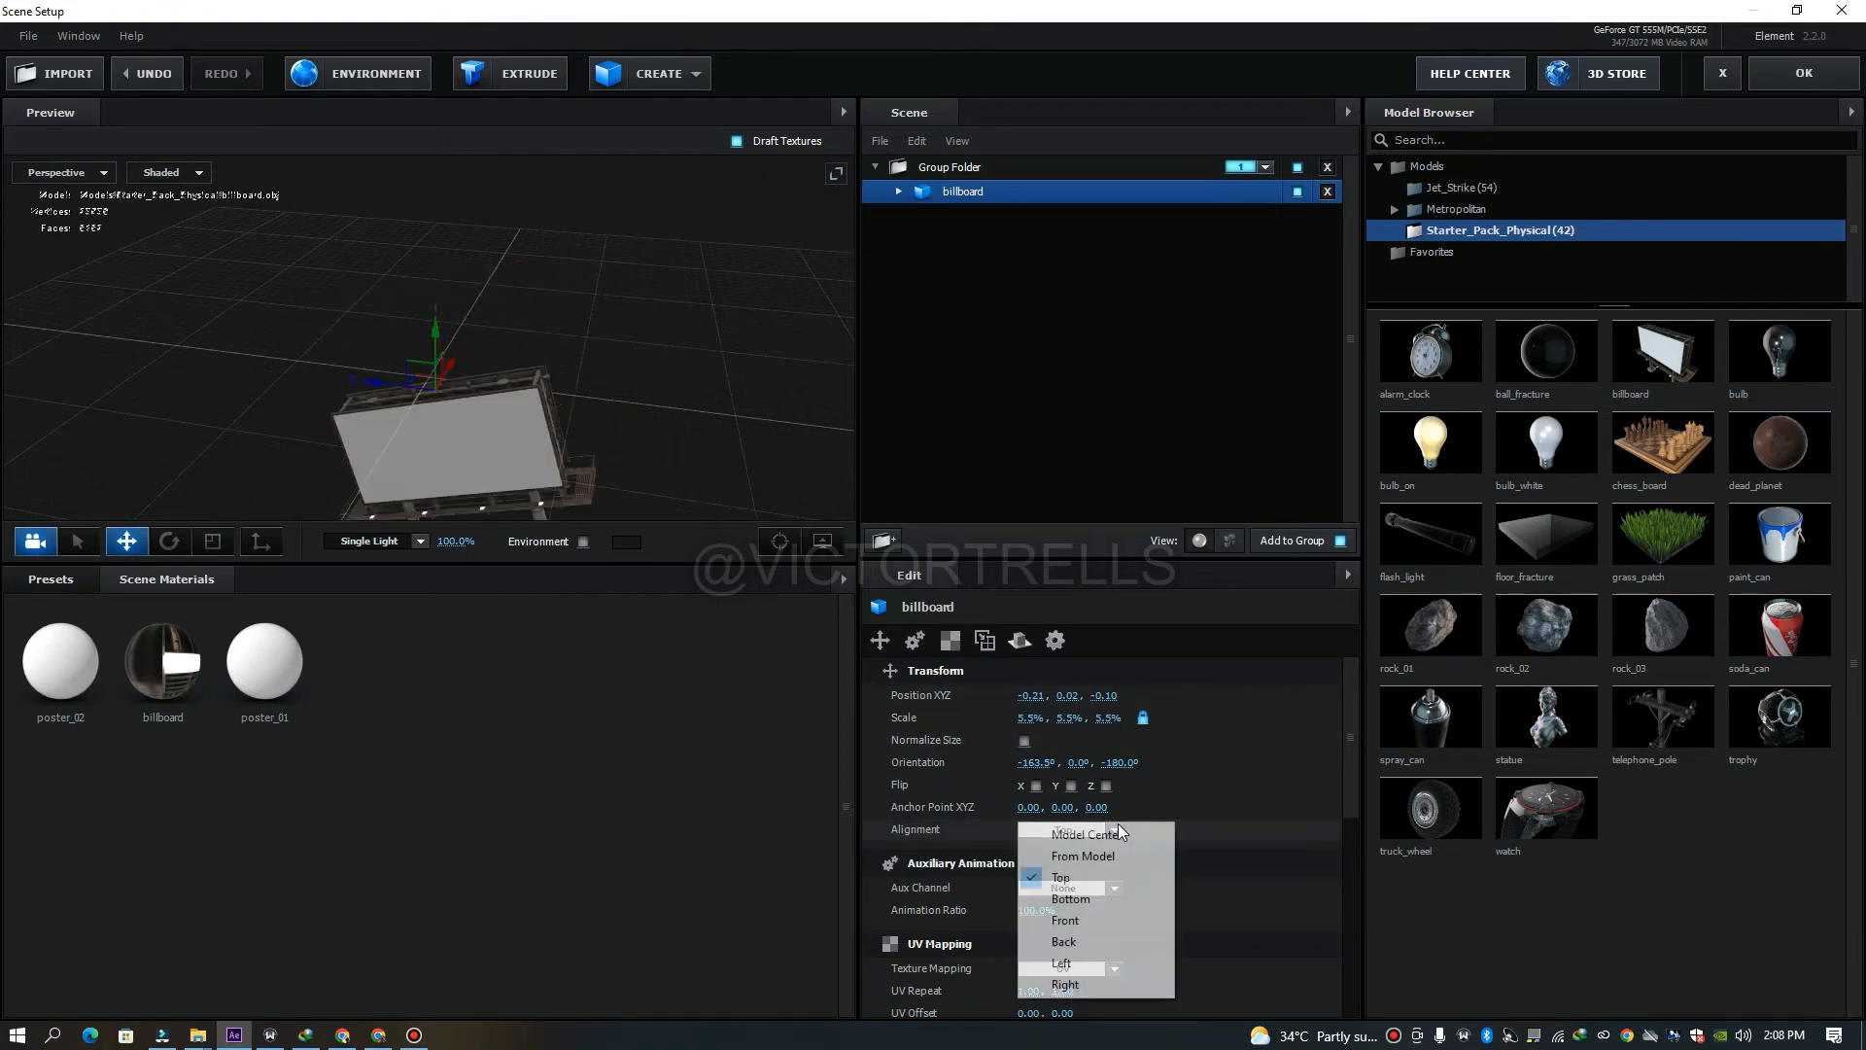
pyautogui.click(1034, 790)
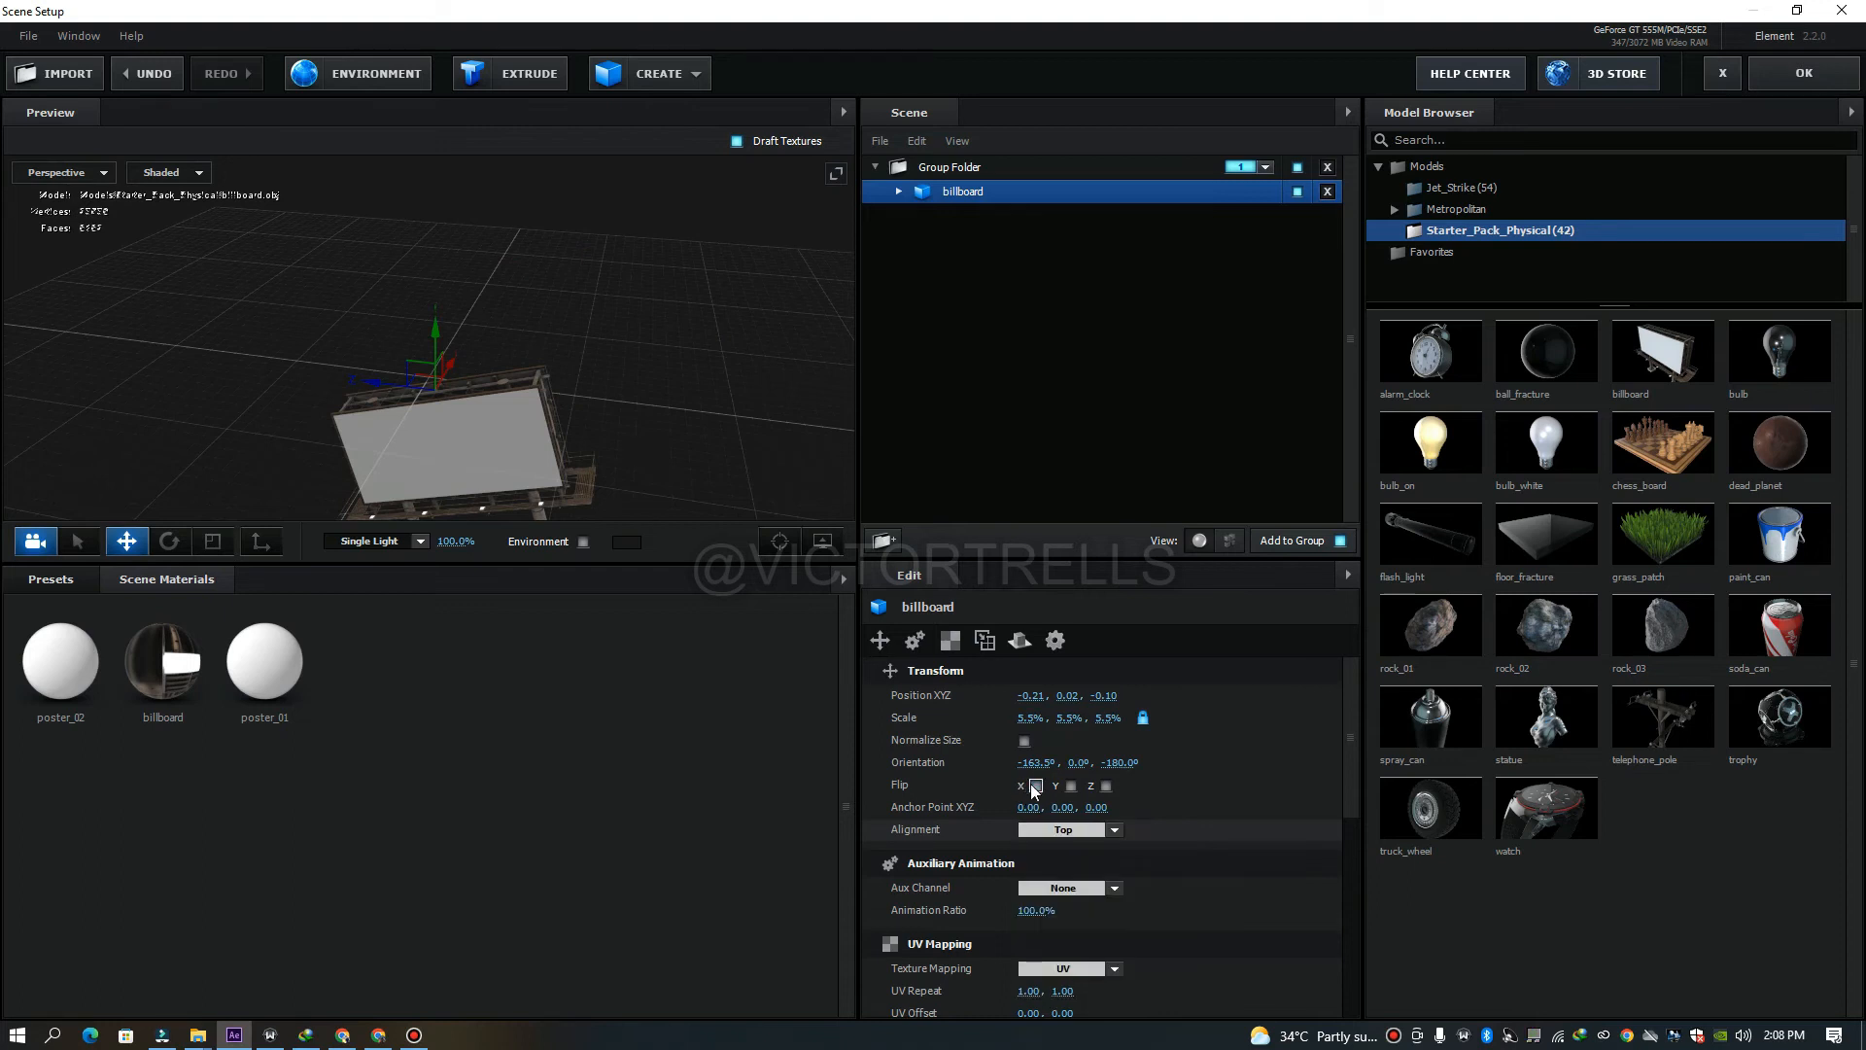
# Flip the billboard on Y and Z, turn on Normalize Size, set its scale to 47%, and look through its remaining edit settings.
pyautogui.click(1070, 786)
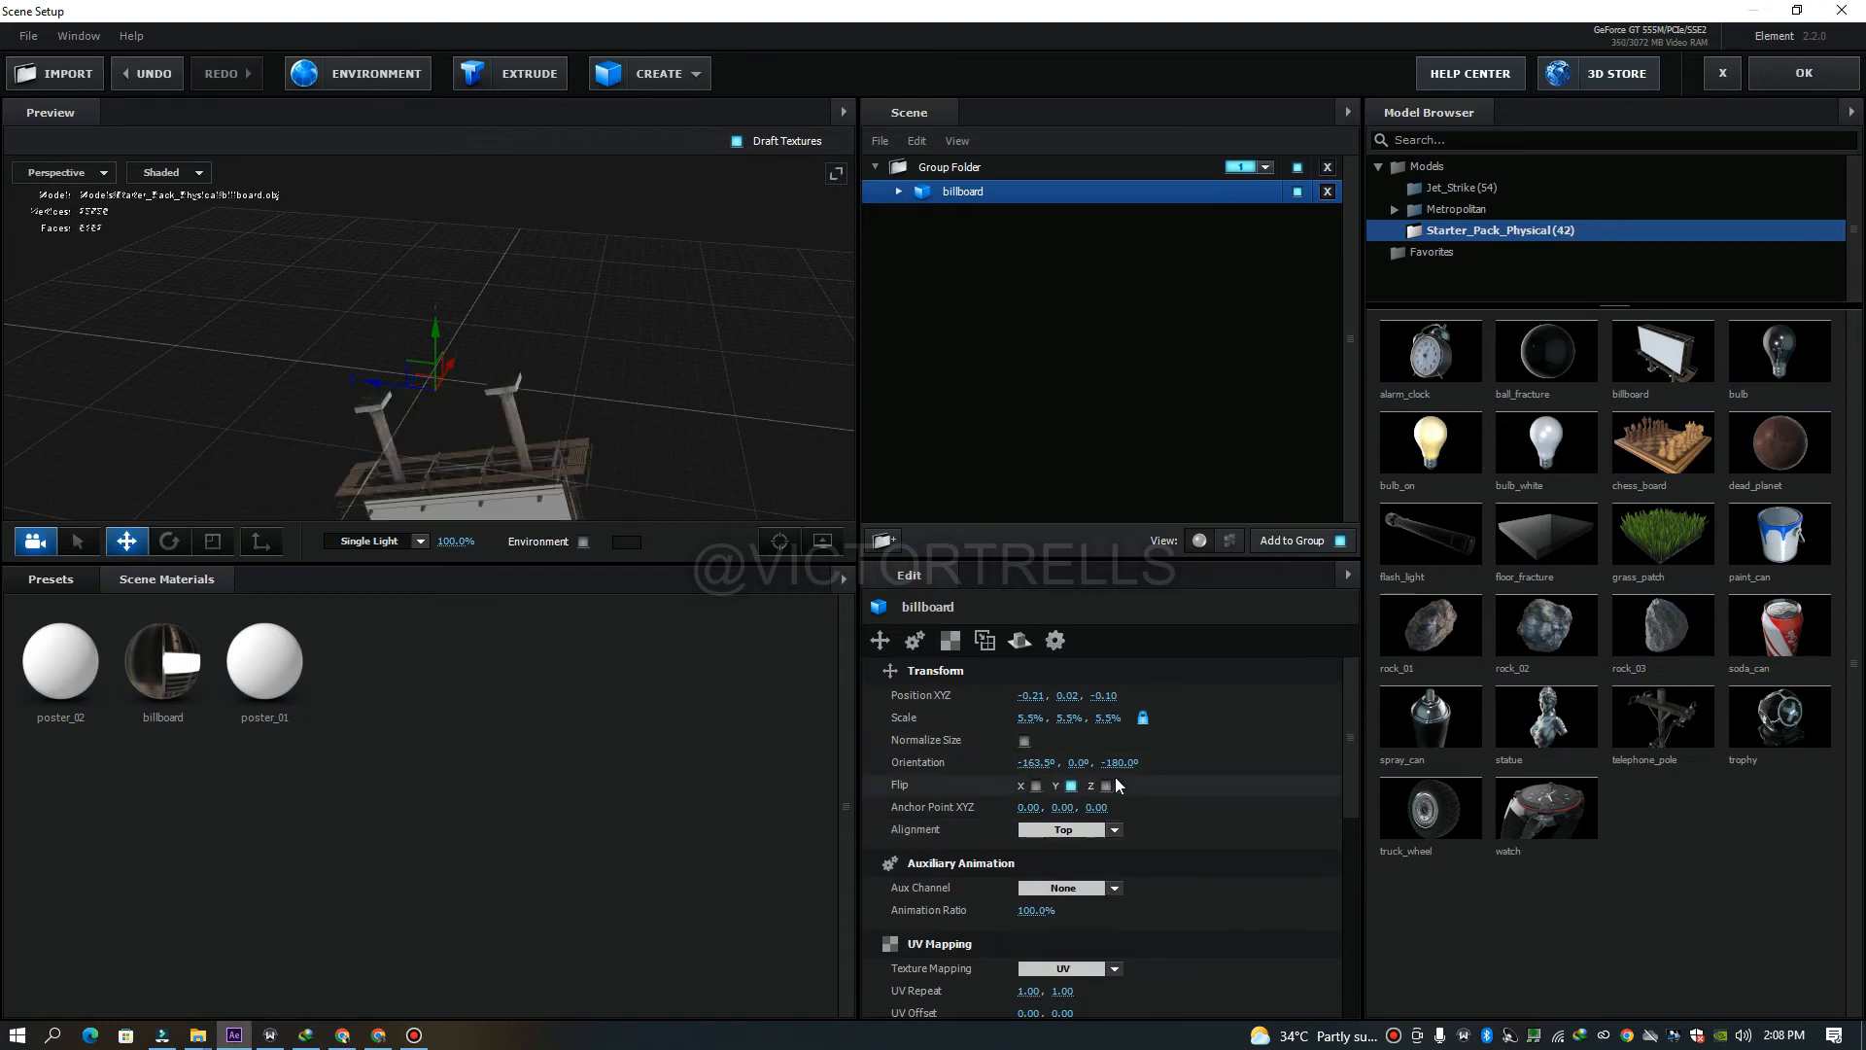
pyautogui.click(1106, 786)
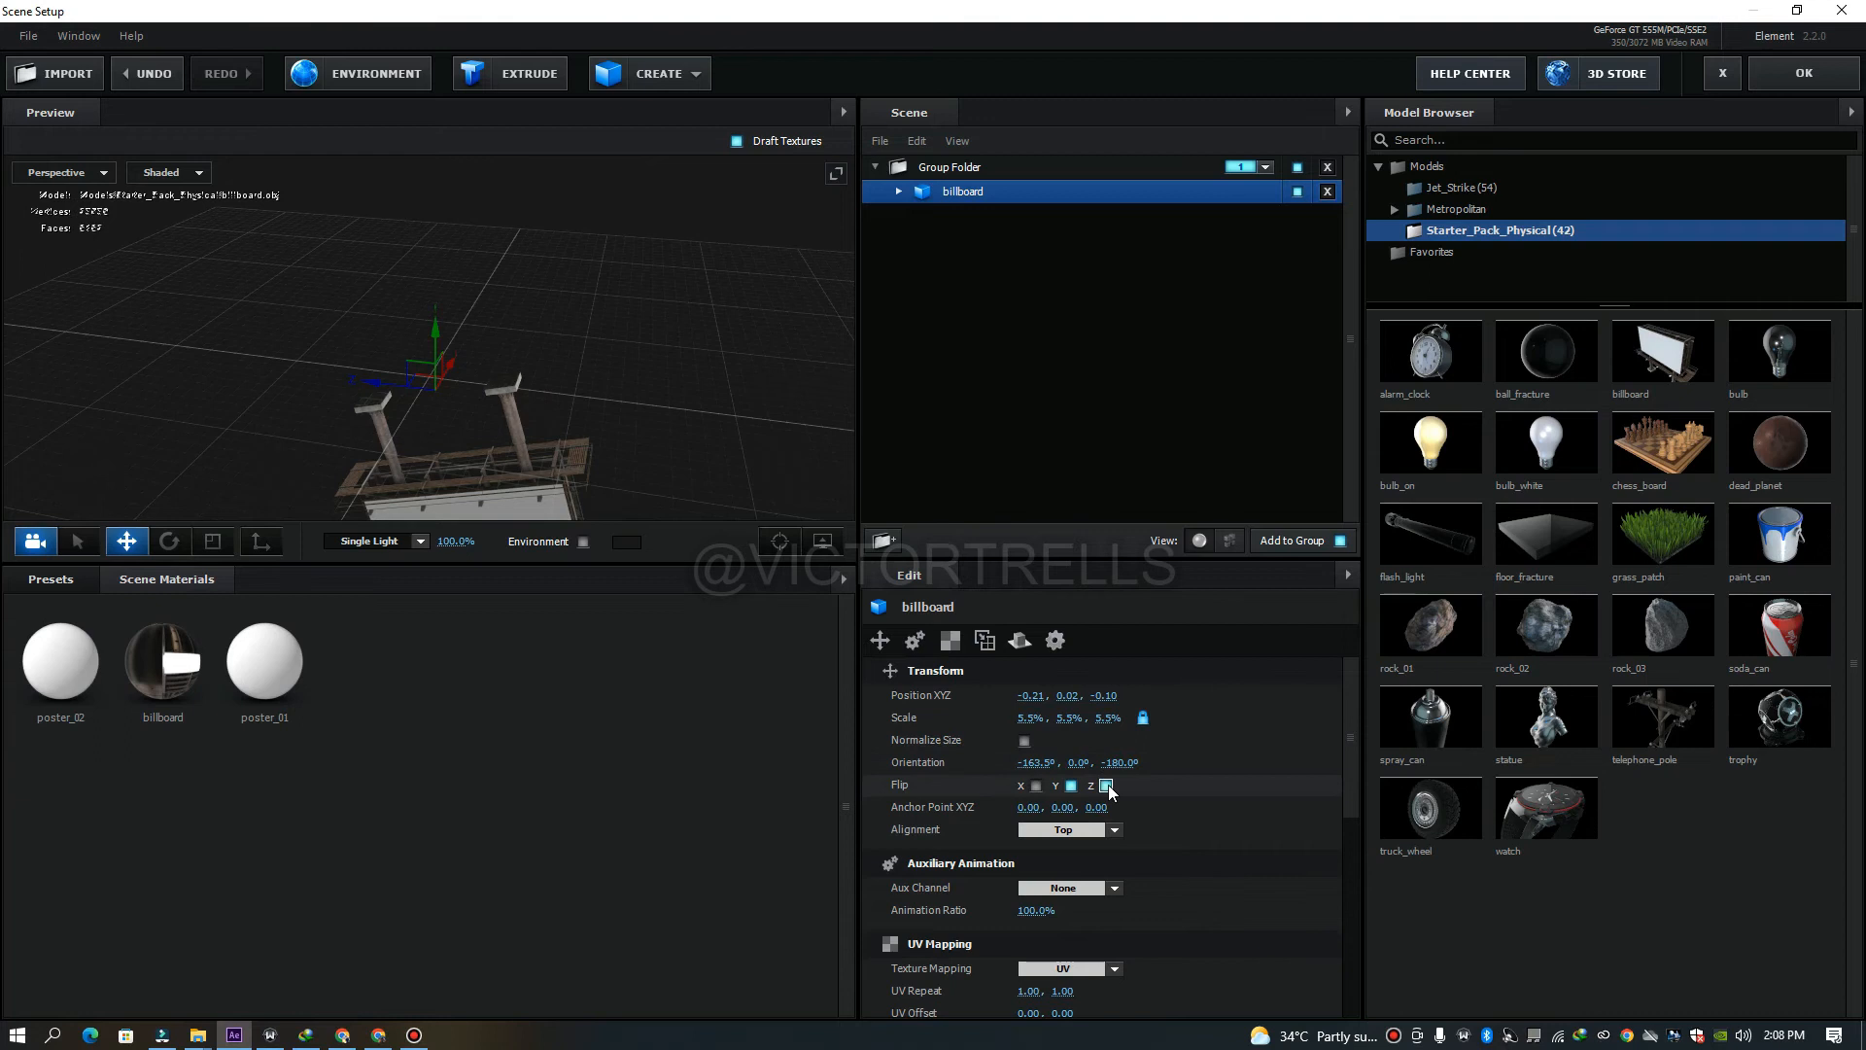
pyautogui.click(1025, 741)
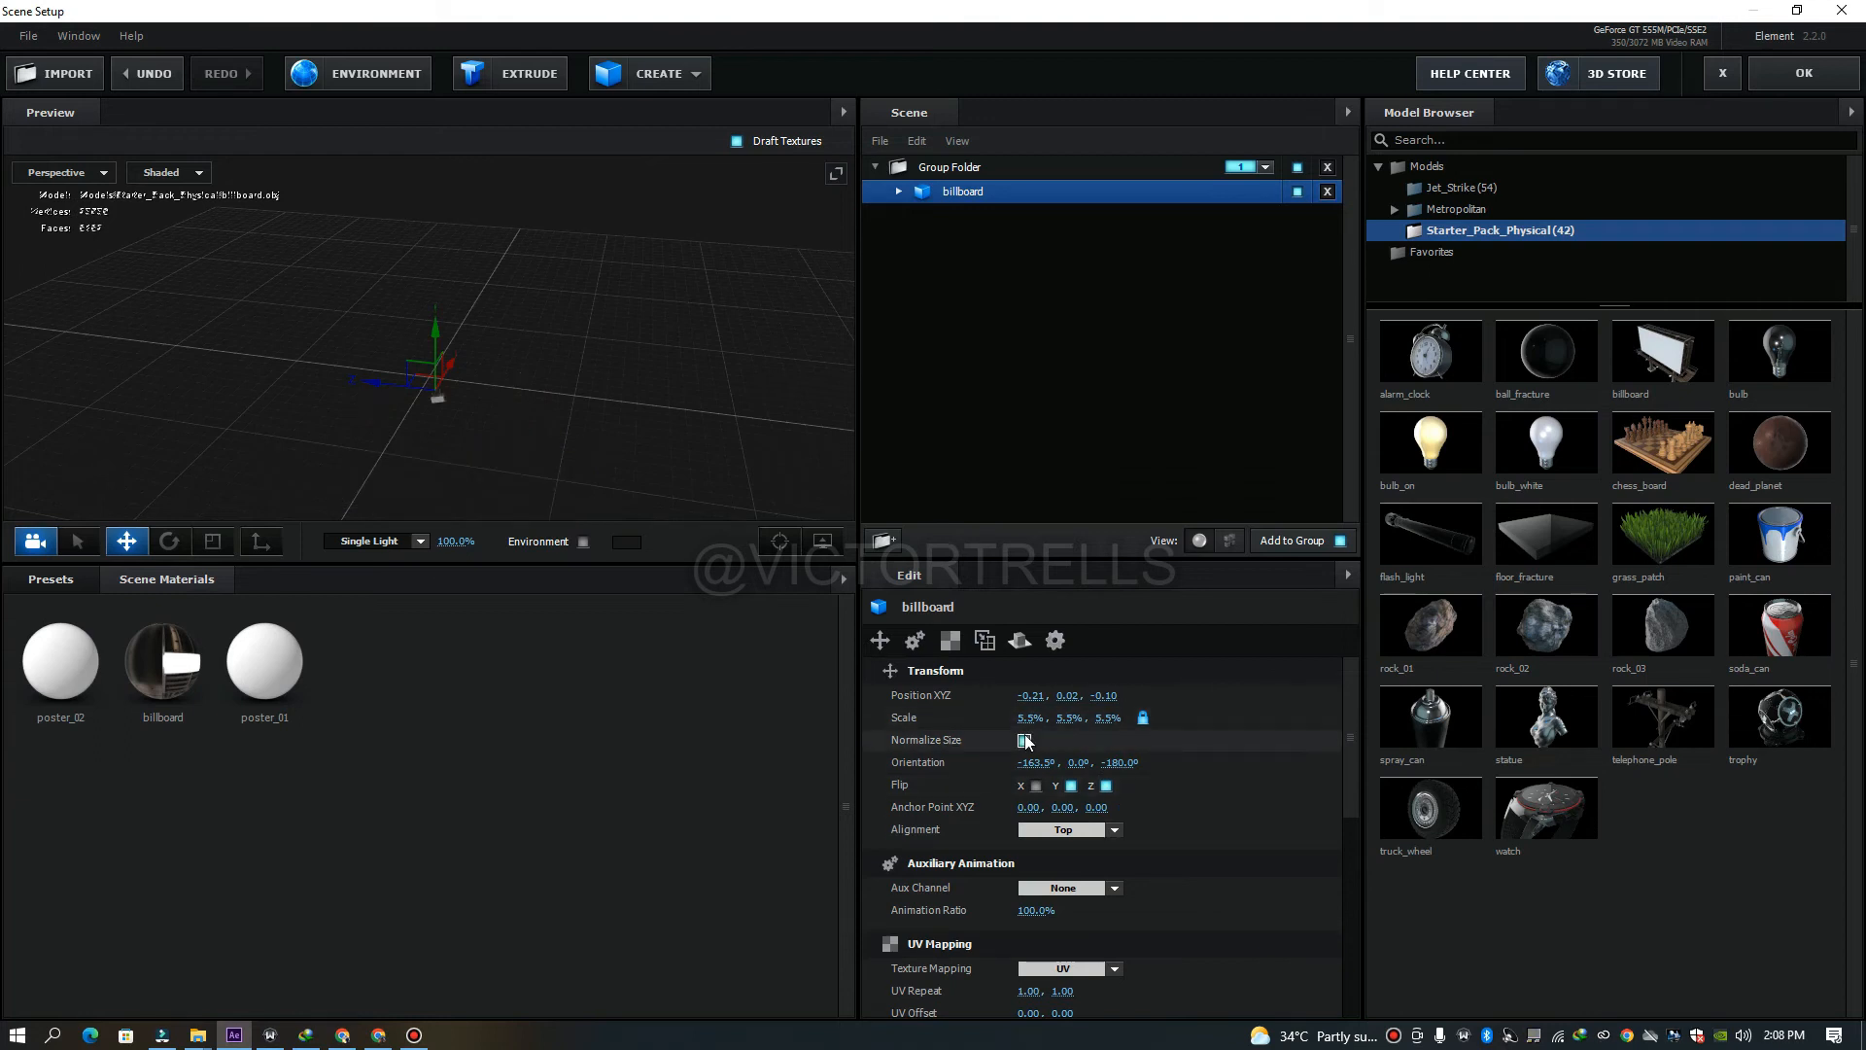
pyautogui.moveTo(1027, 721); pyautogui.dragTo(1178, 717)
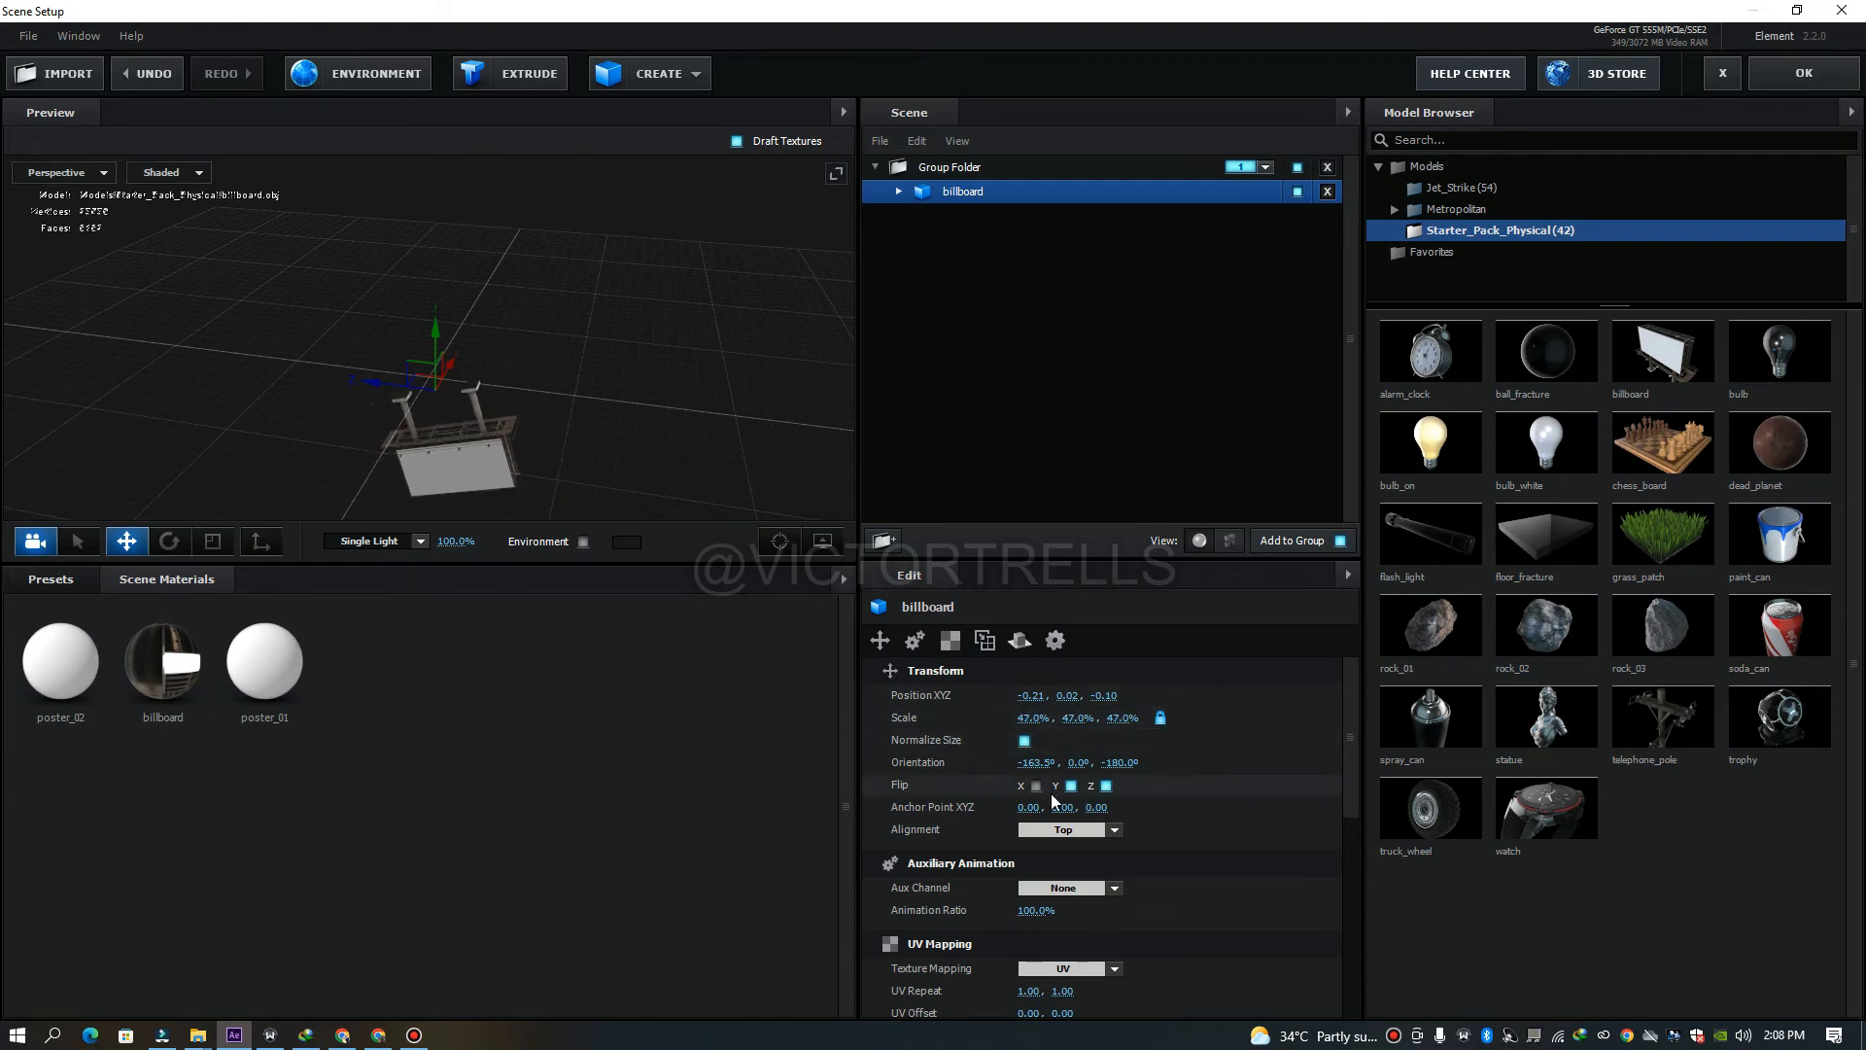
pyautogui.moveTo(1351, 735); pyautogui.dragTo(1347, 813)
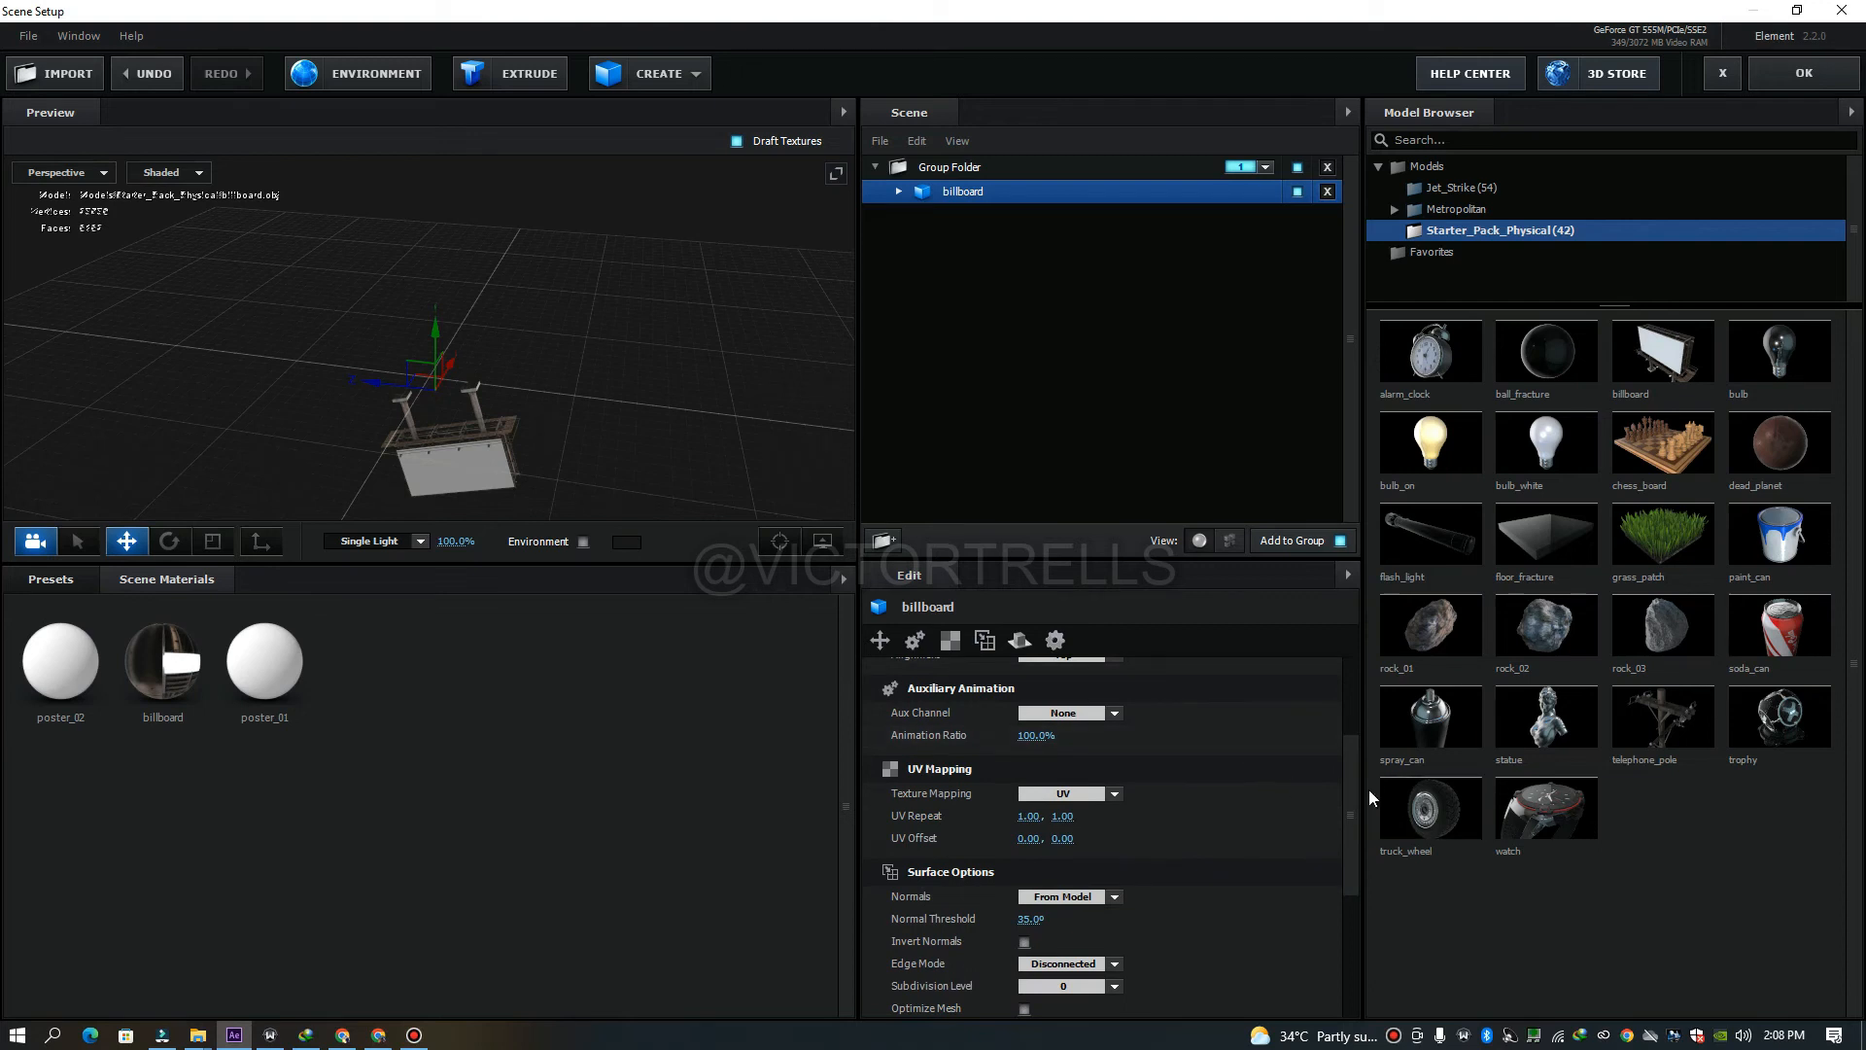
pyautogui.moveTo(1355, 783); pyautogui.dragTo(1366, 572)
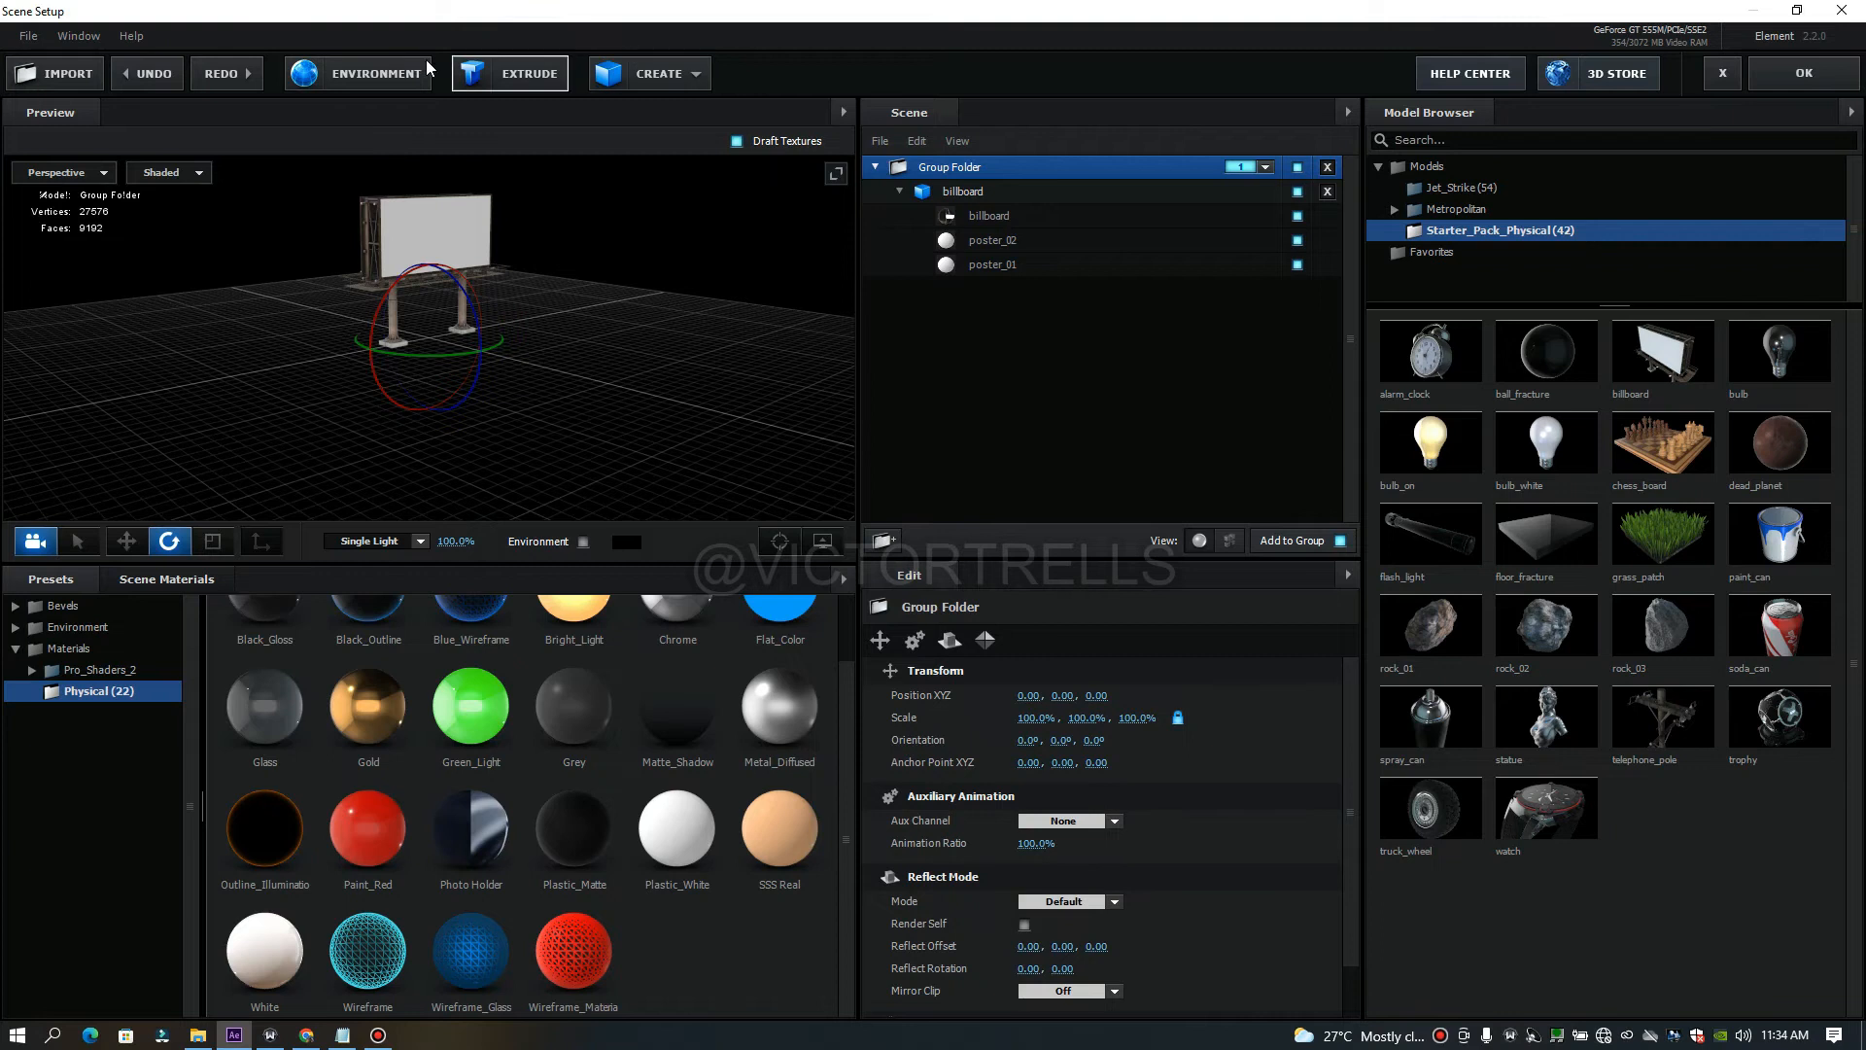
# Import the audi 3D object from the flying yellow car folder with the offered import preferences.
pyautogui.click(27, 72)
pyautogui.click(400, 37)
pyautogui.click(67, 73)
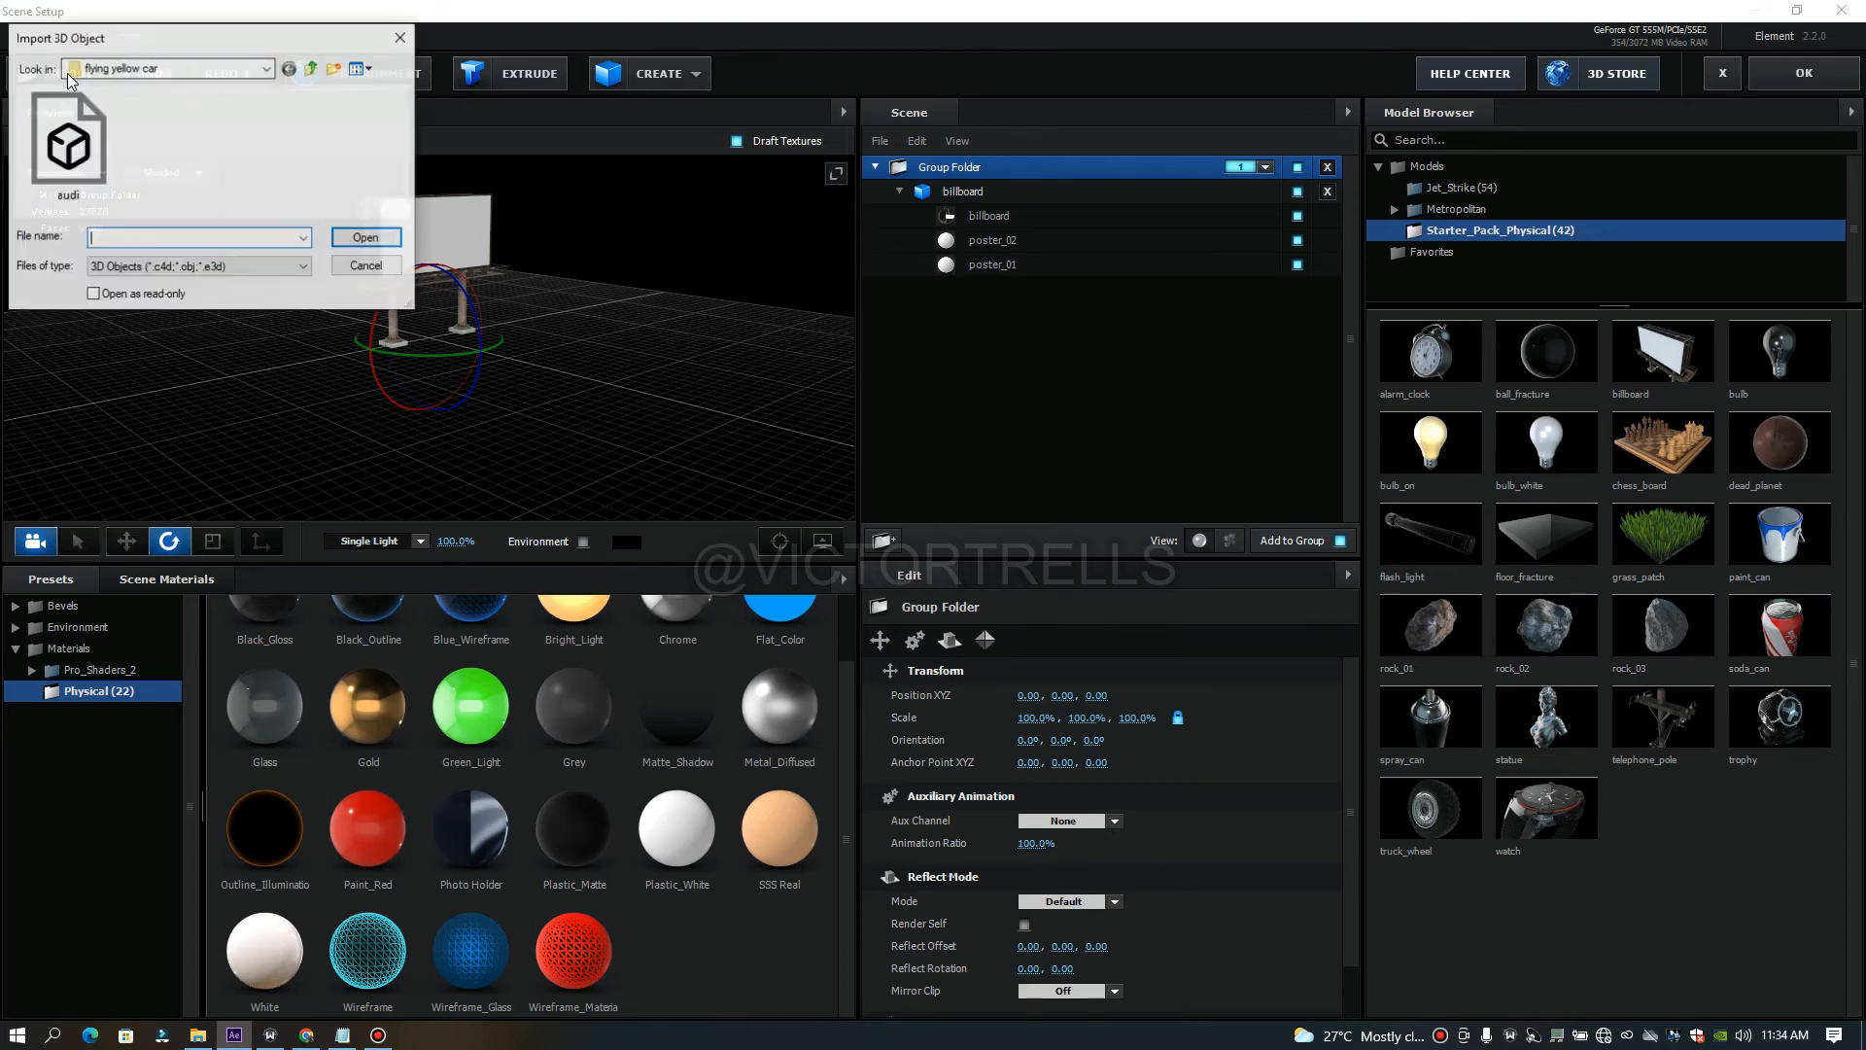
pyautogui.click(70, 156)
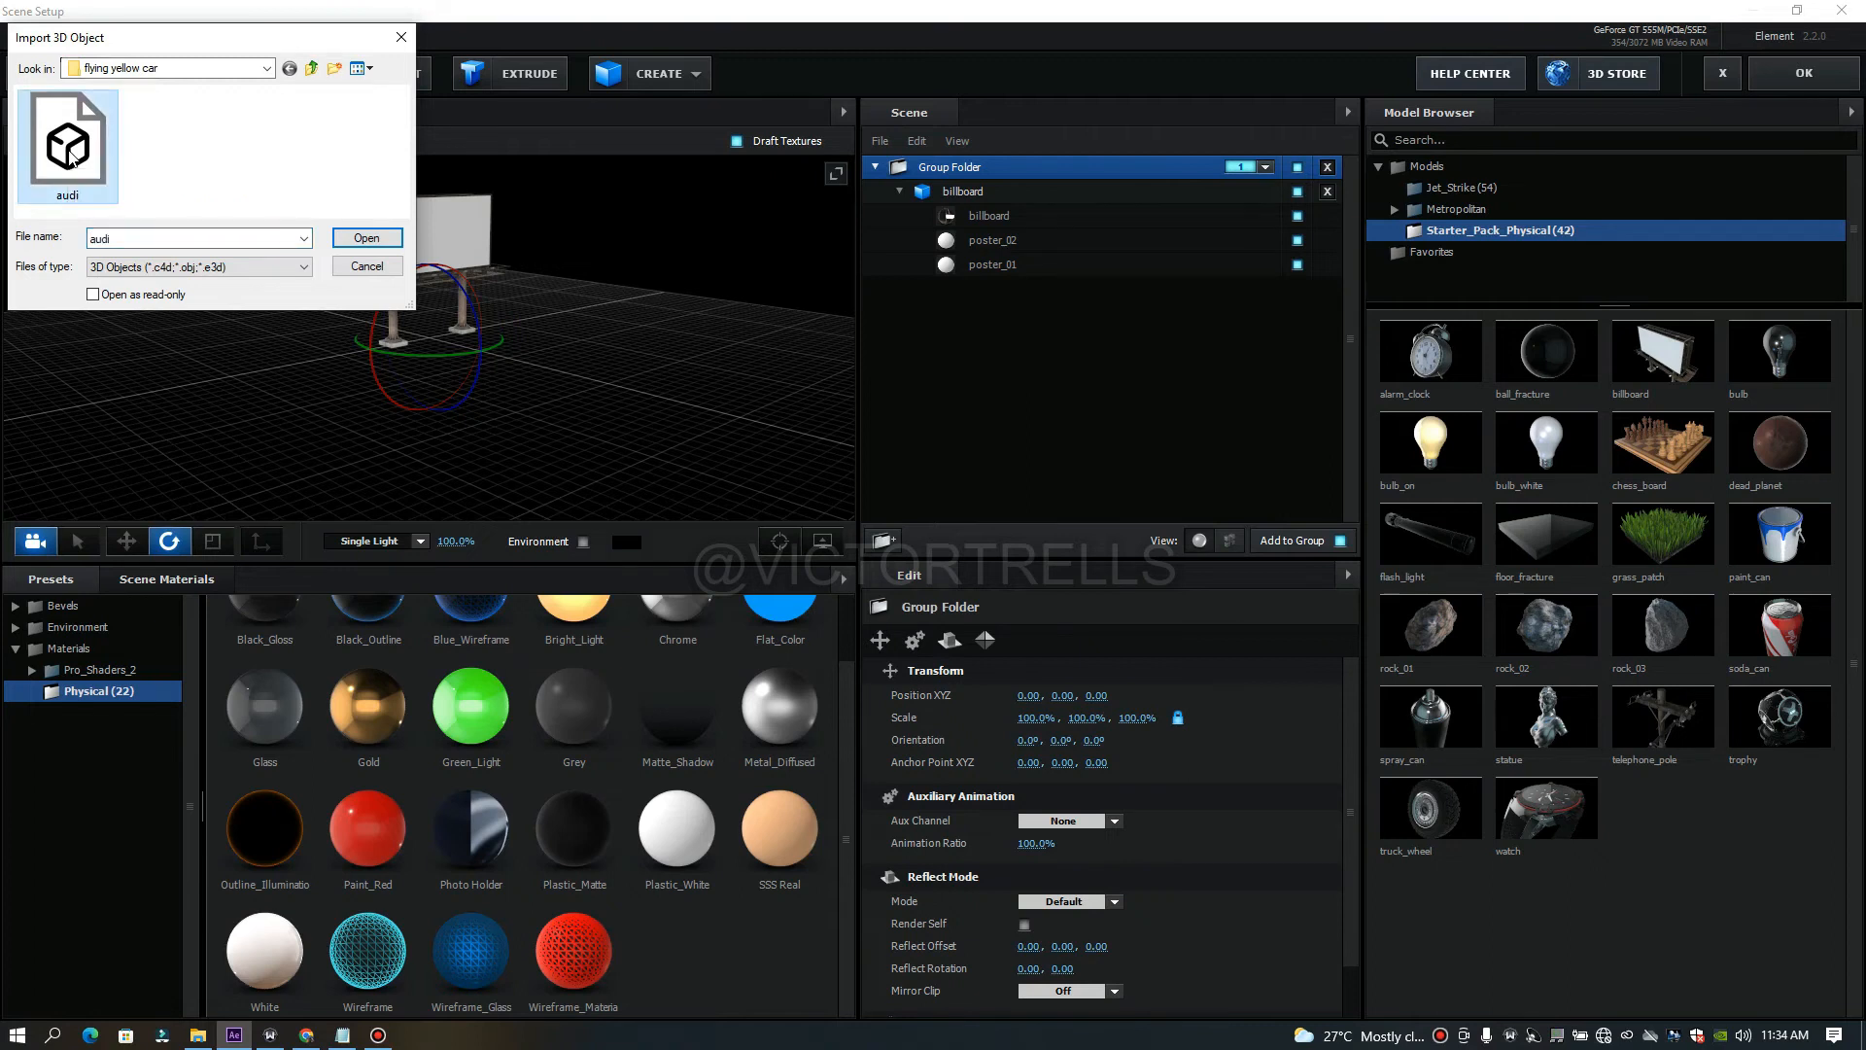
pyautogui.click(368, 240)
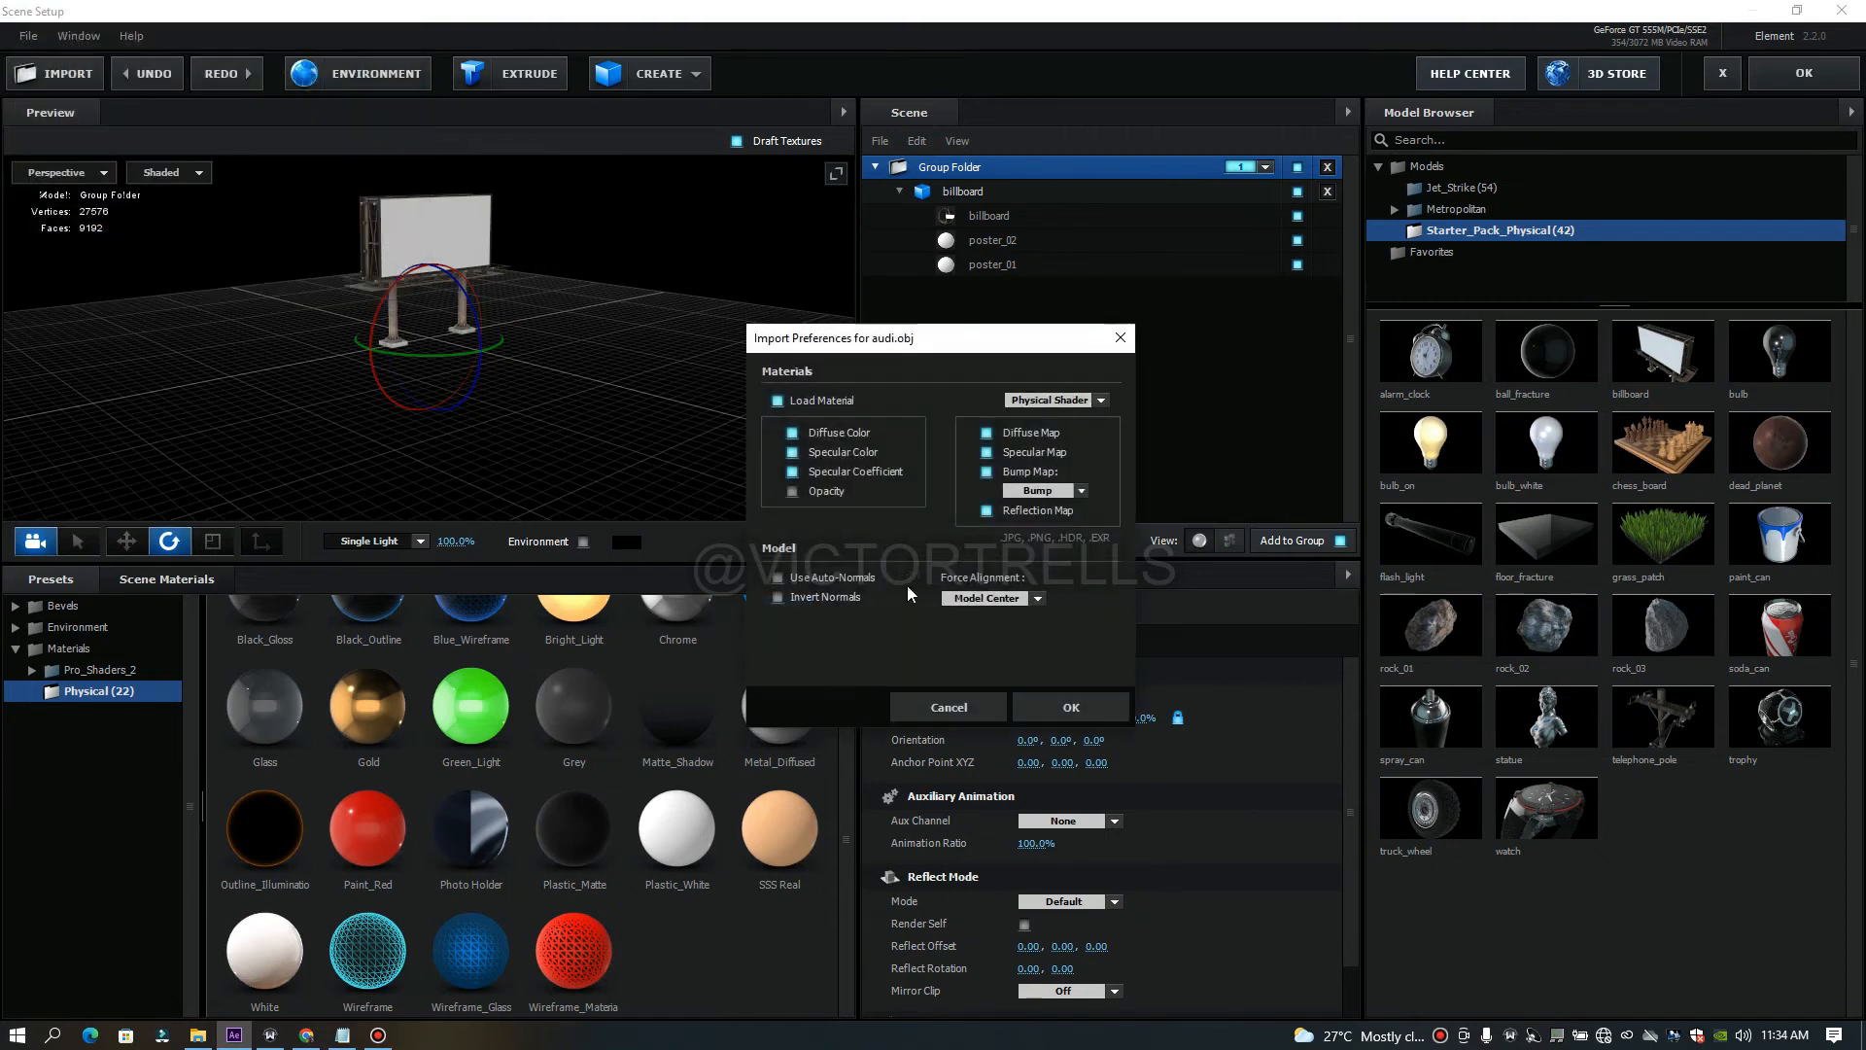
pyautogui.click(1084, 709)
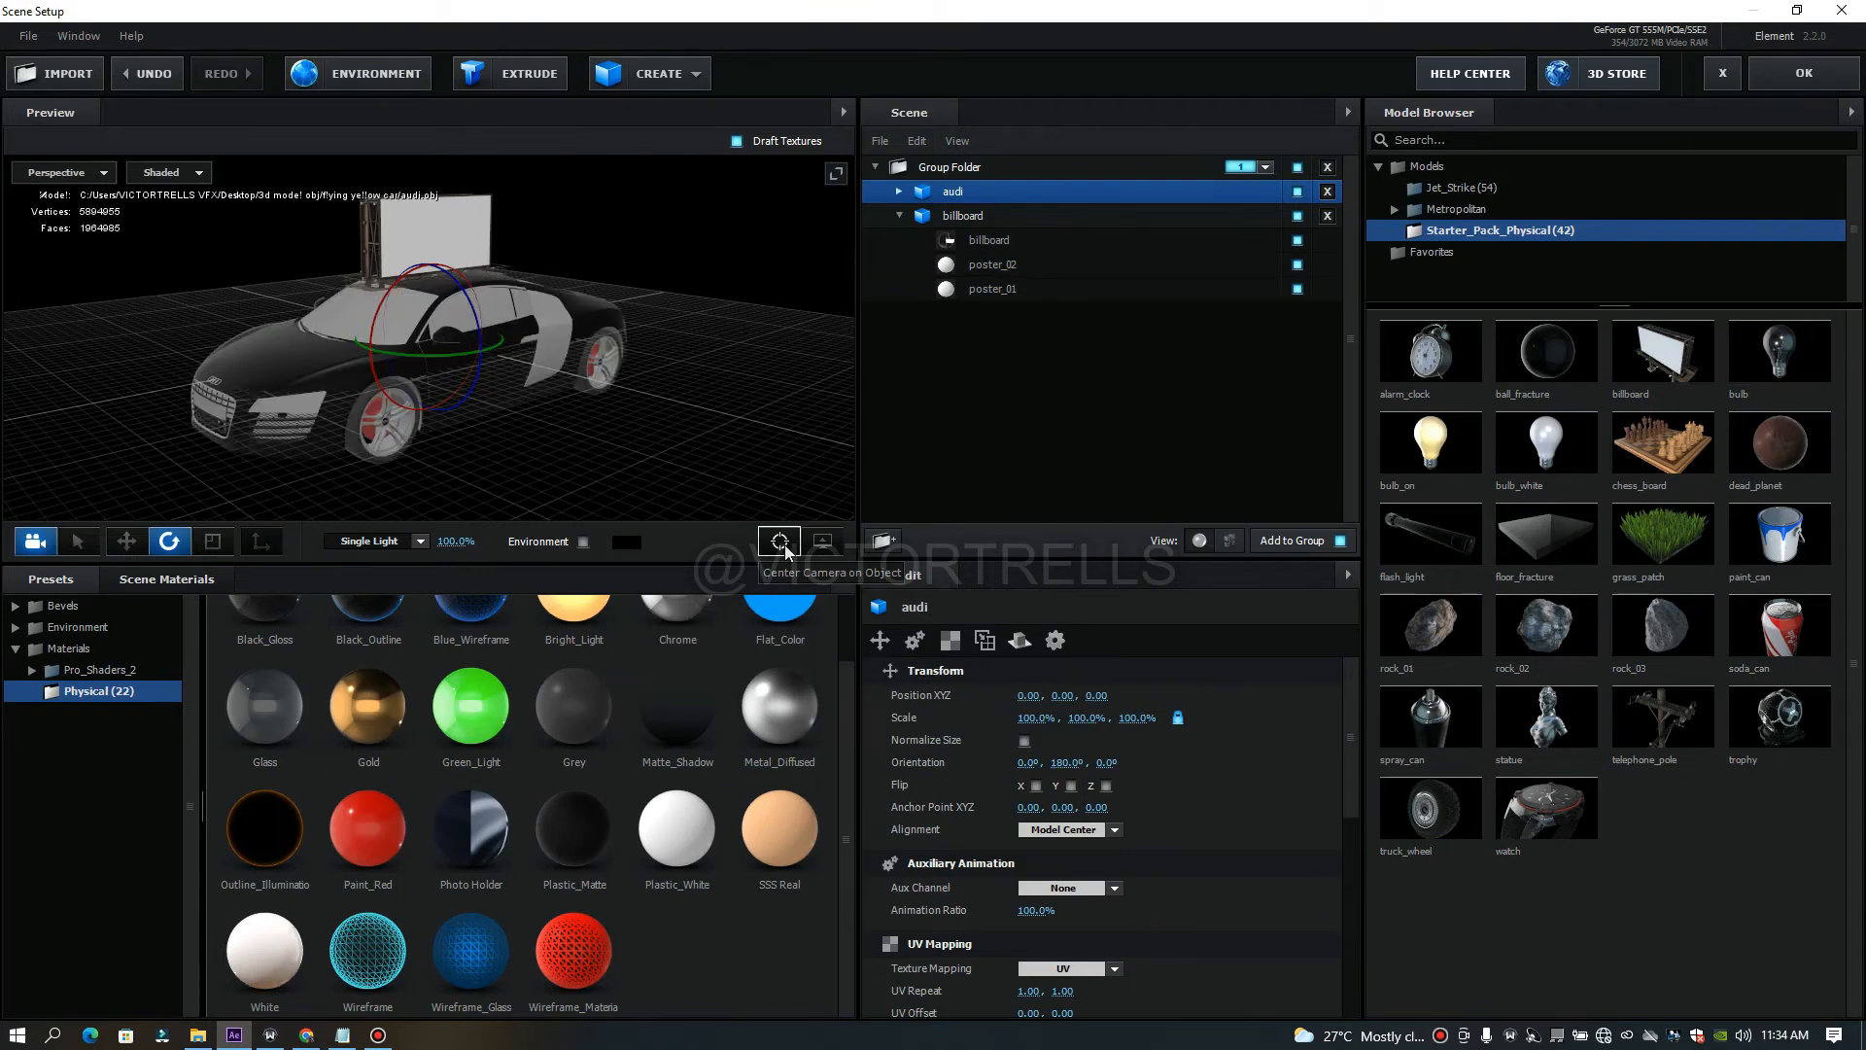
# Rotate the audi about its vertical axis to orientation 180°, 317.4°, 180°, and show only its materials in the scene list.
pyautogui.moveTo(509, 441); pyautogui.dragTo(710, 441)
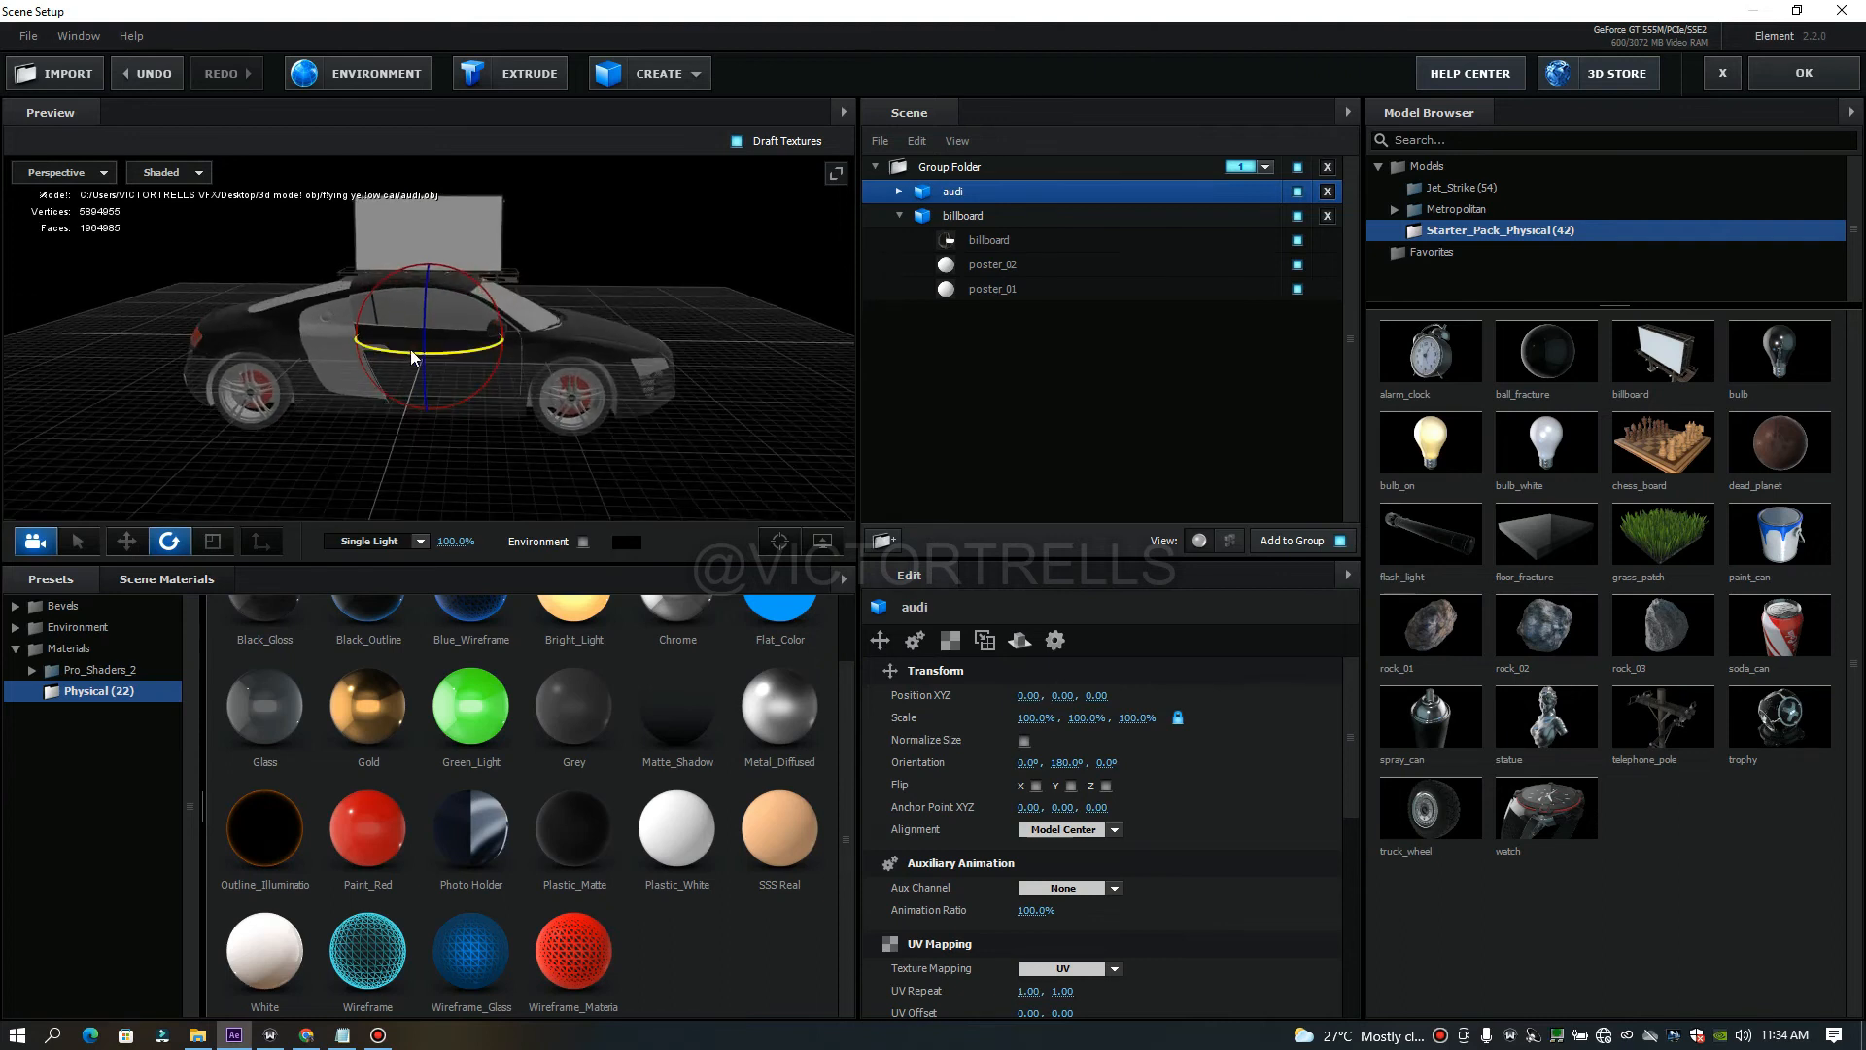
pyautogui.moveTo(417, 352); pyautogui.dragTo(483, 360)
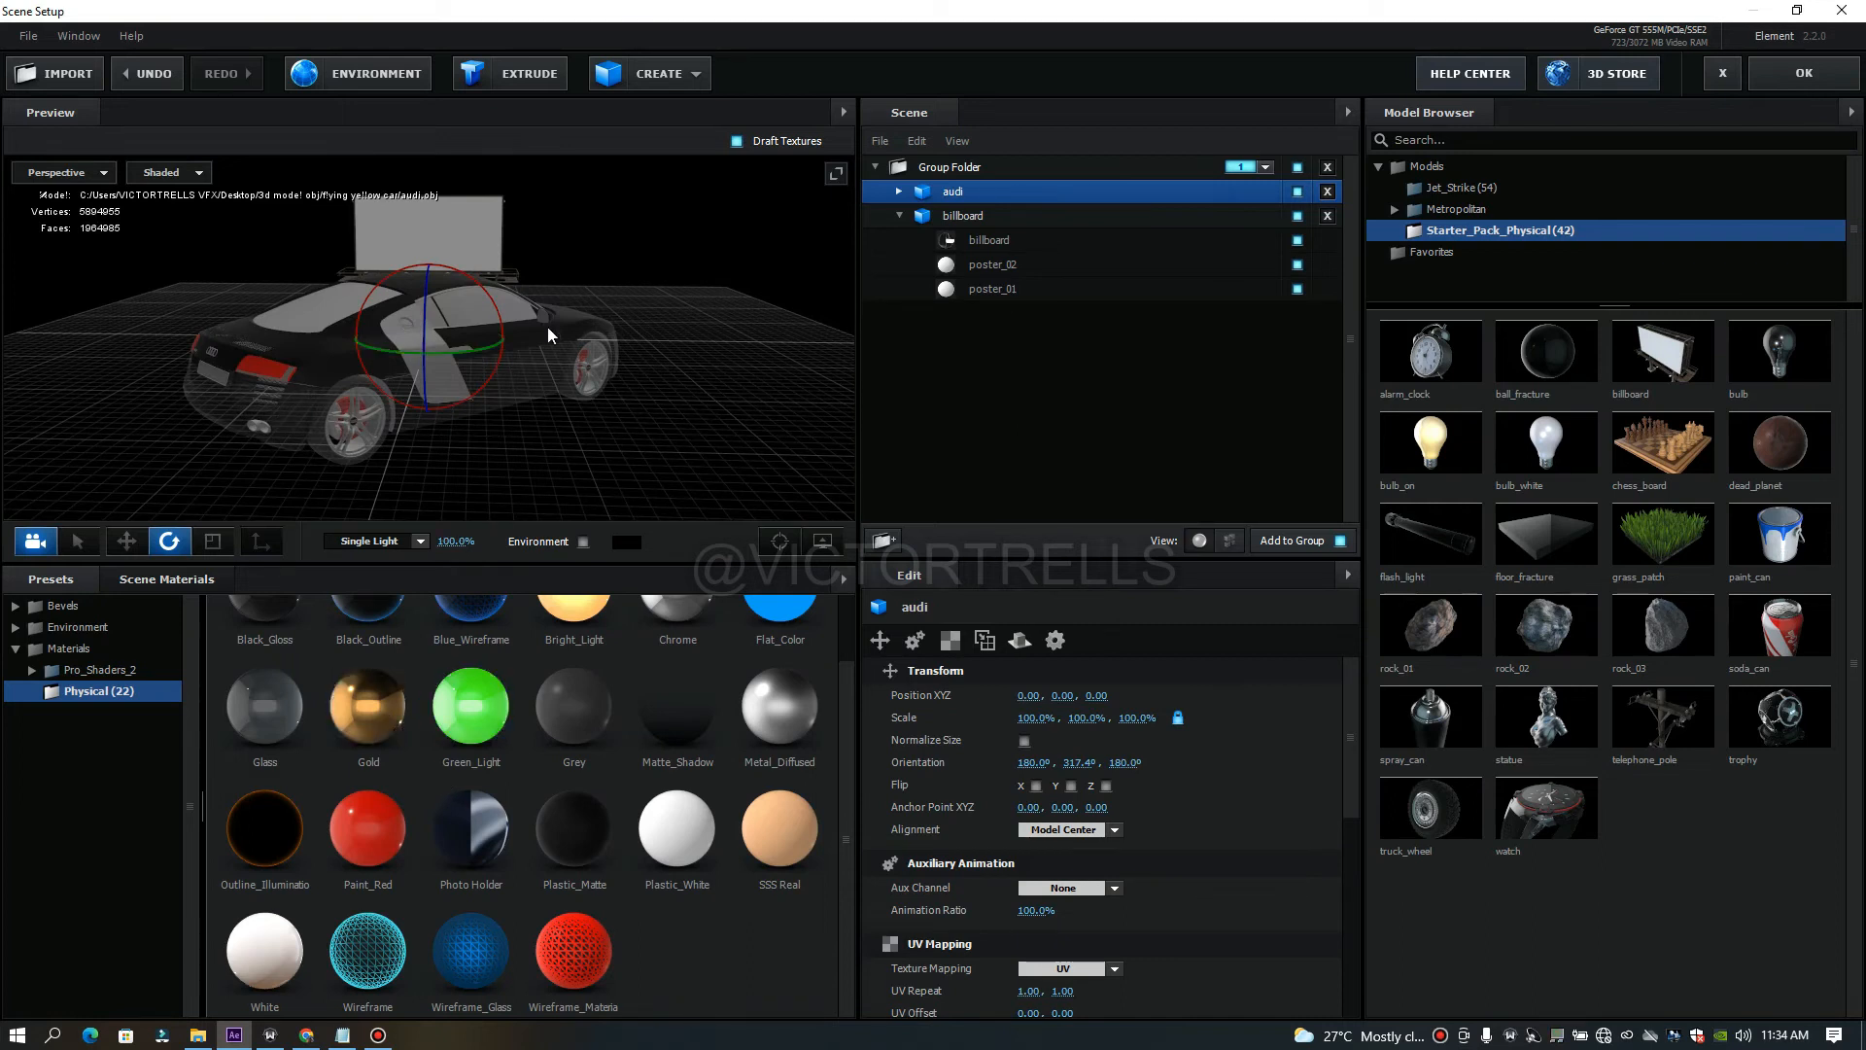
pyautogui.click(899, 215)
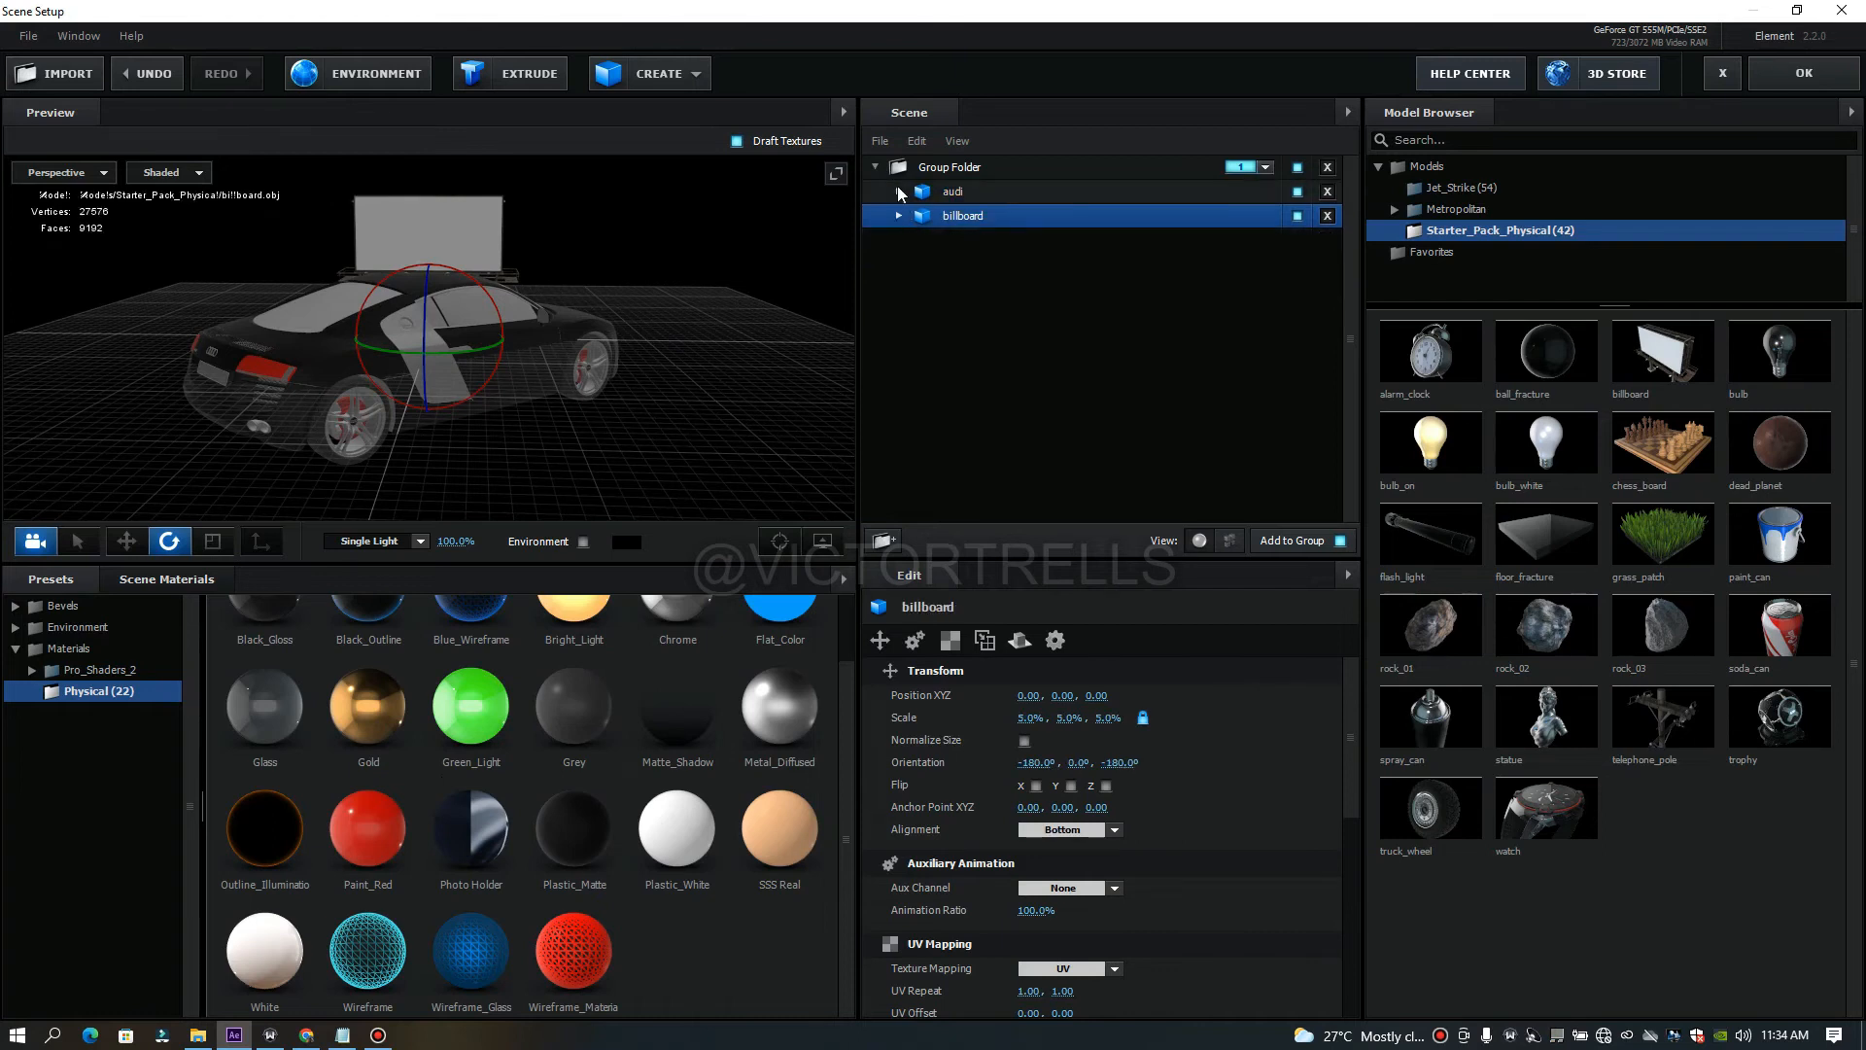
pyautogui.click(899, 191)
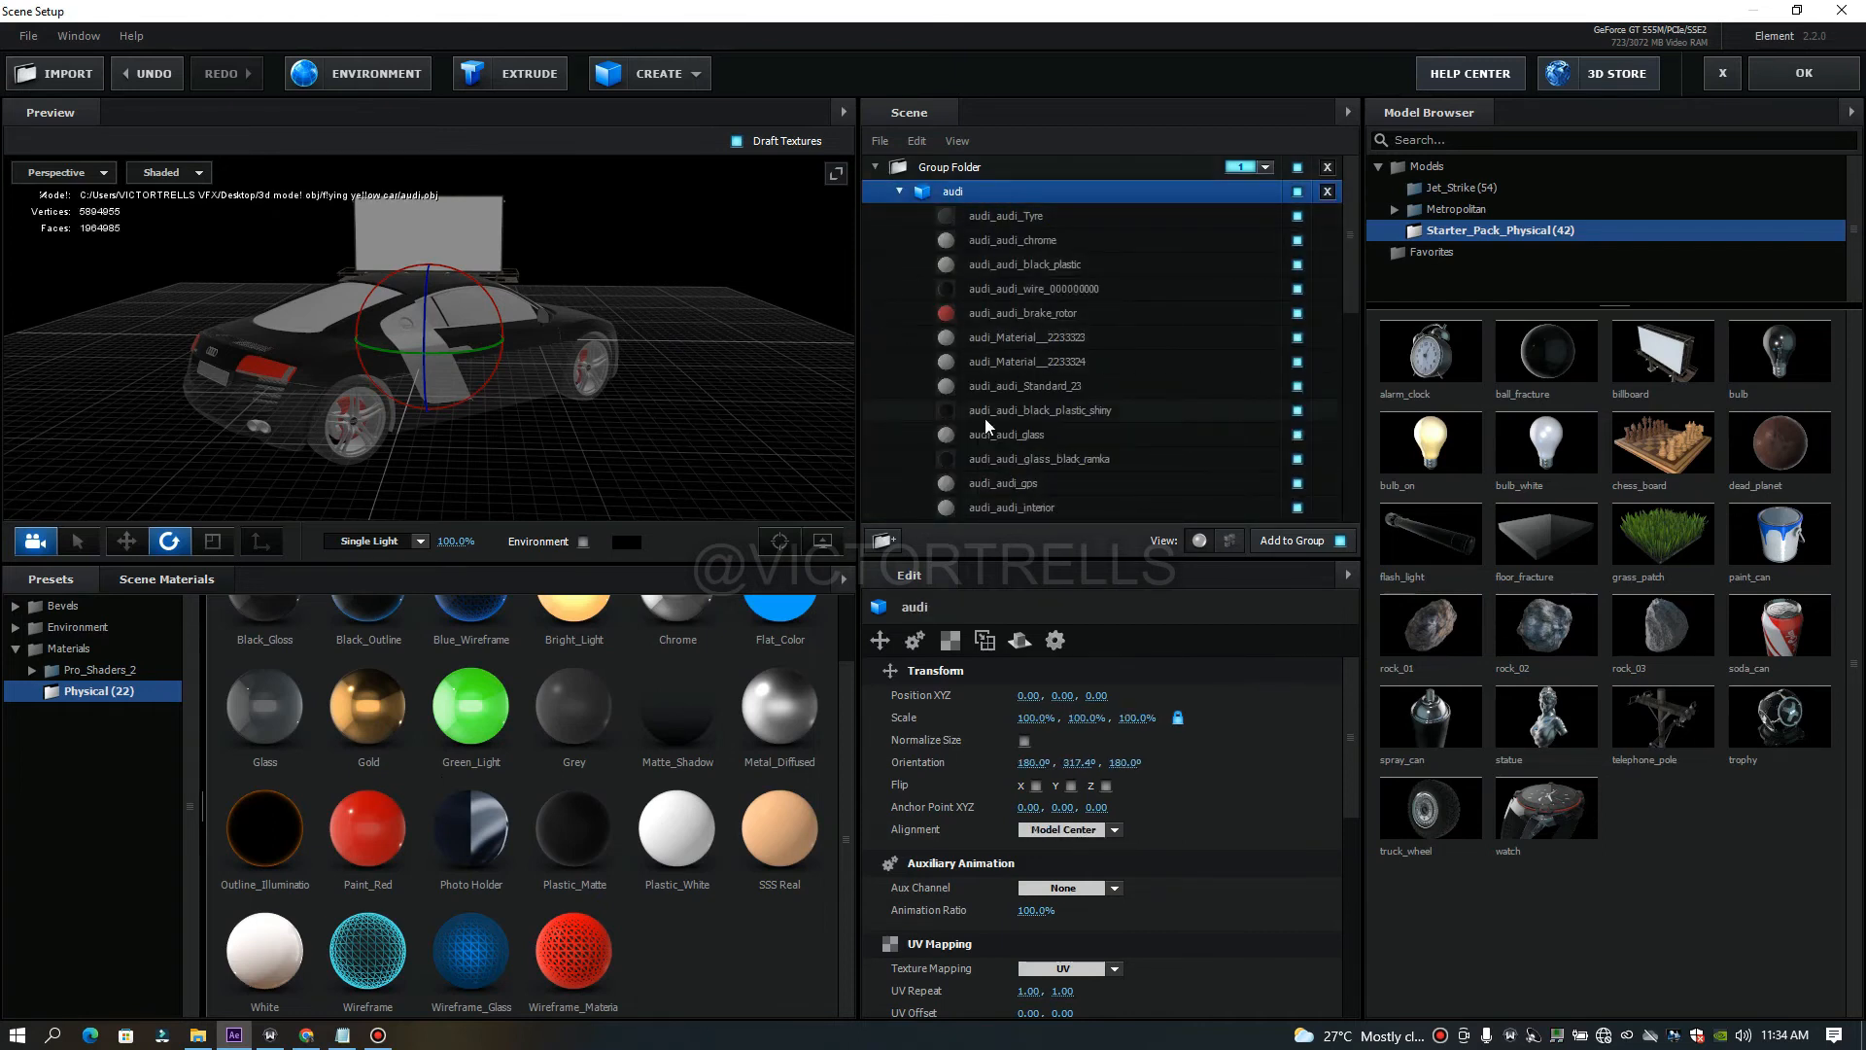
# Apply the Gold physical preset to the car's body material, audi_audi_wire_000000000, and inspect the car from several sides.
pyautogui.moveTo(539, 411); pyautogui.dragTo(627, 387)
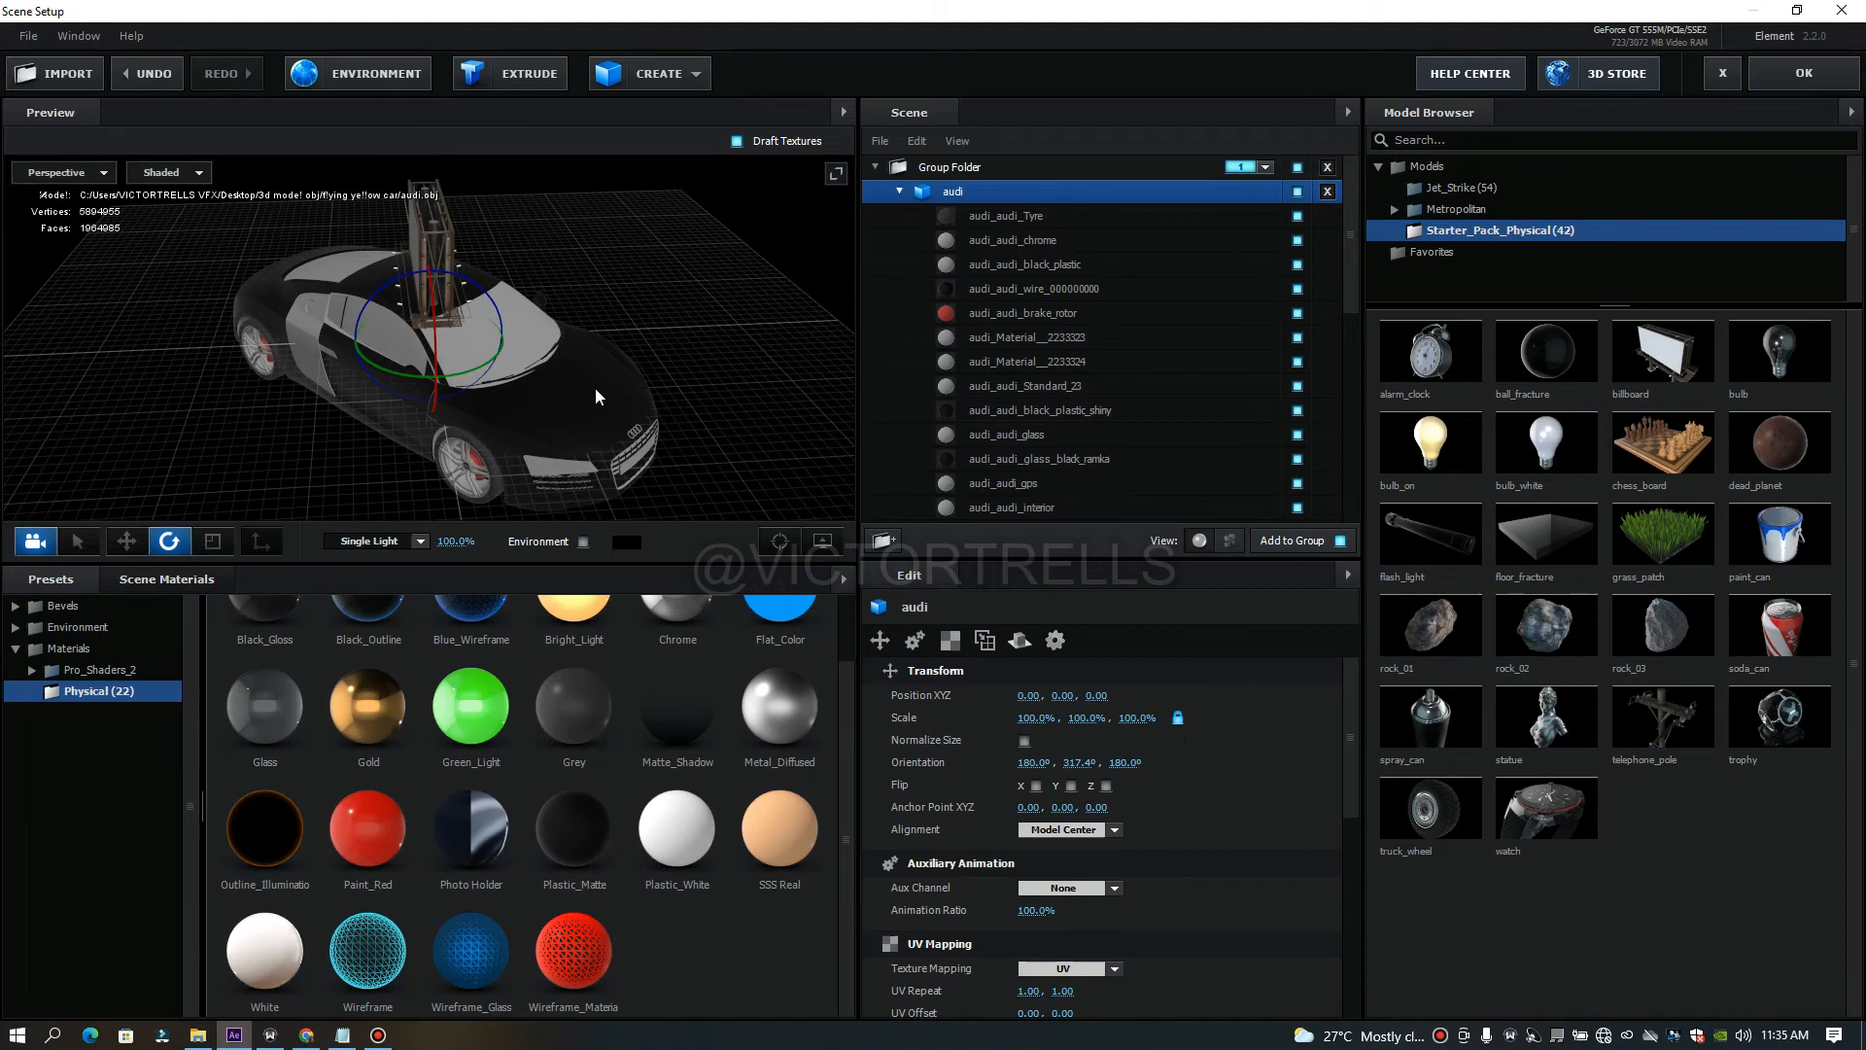
pyautogui.click(595, 390)
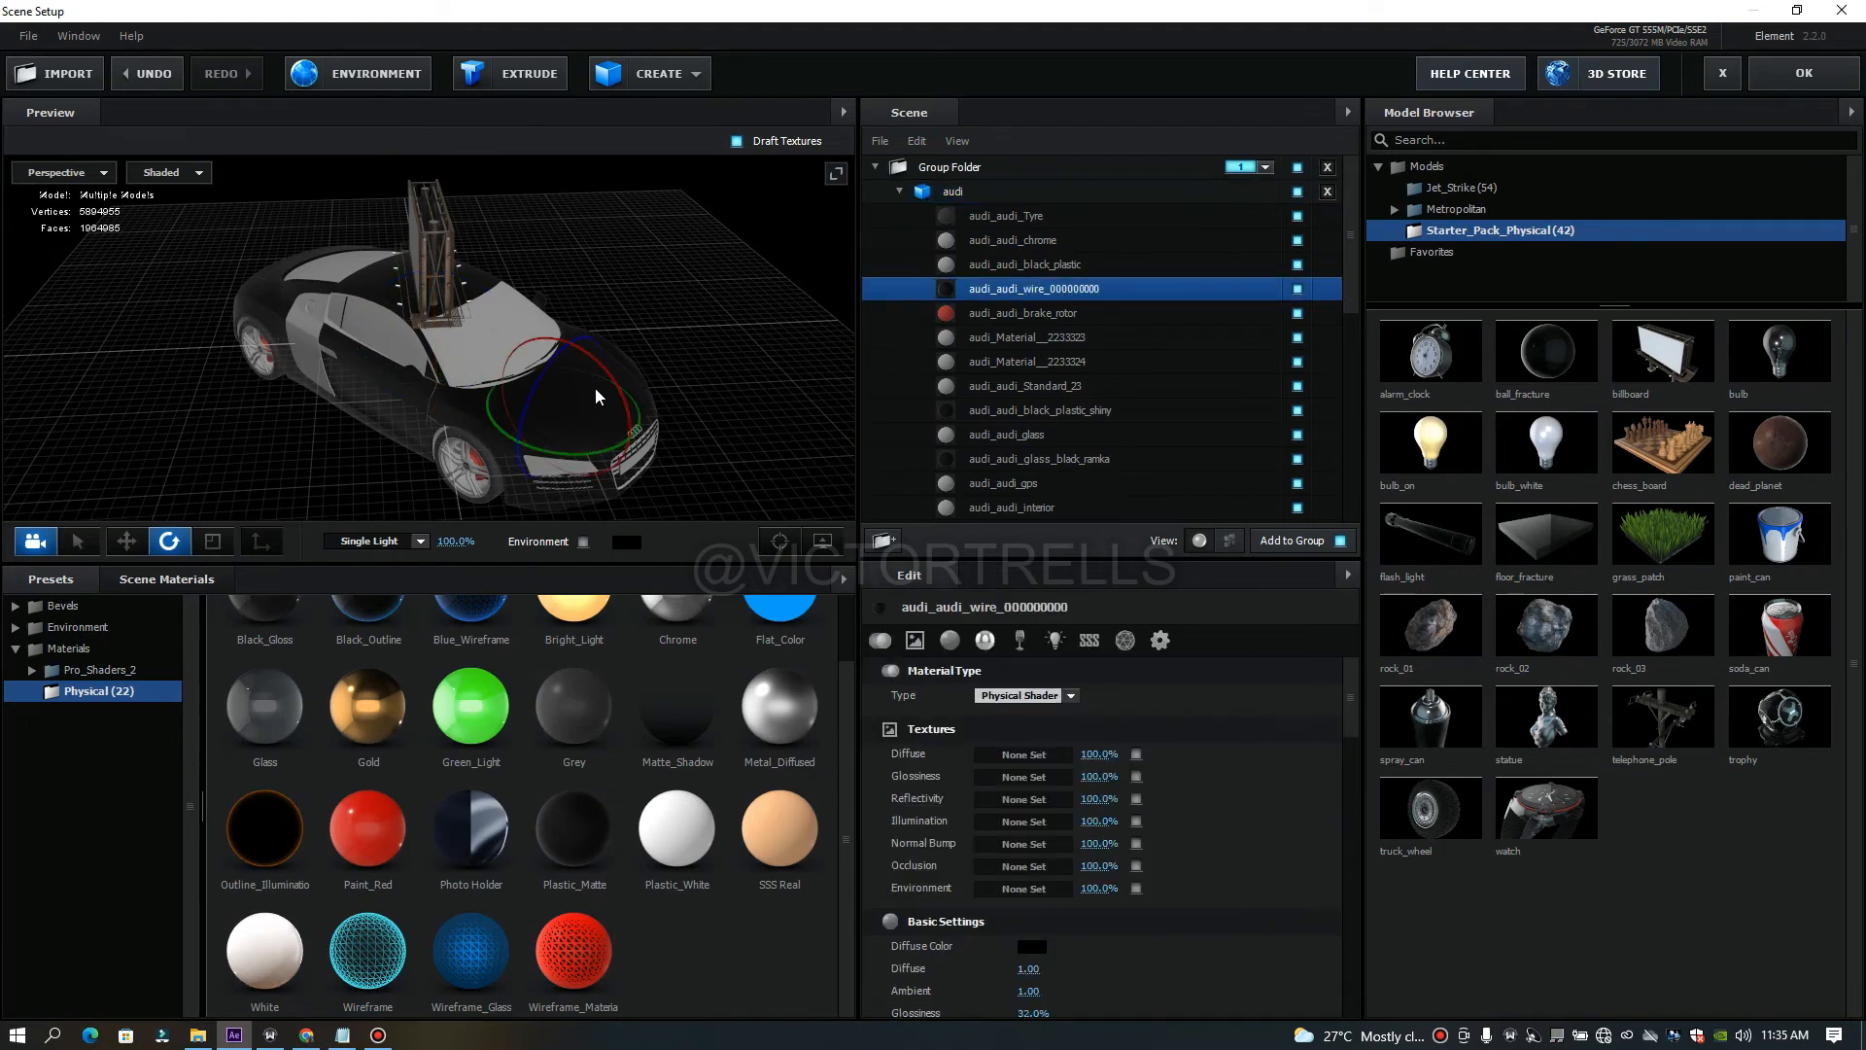
pyautogui.moveTo(376, 710); pyautogui.dragTo(962, 295)
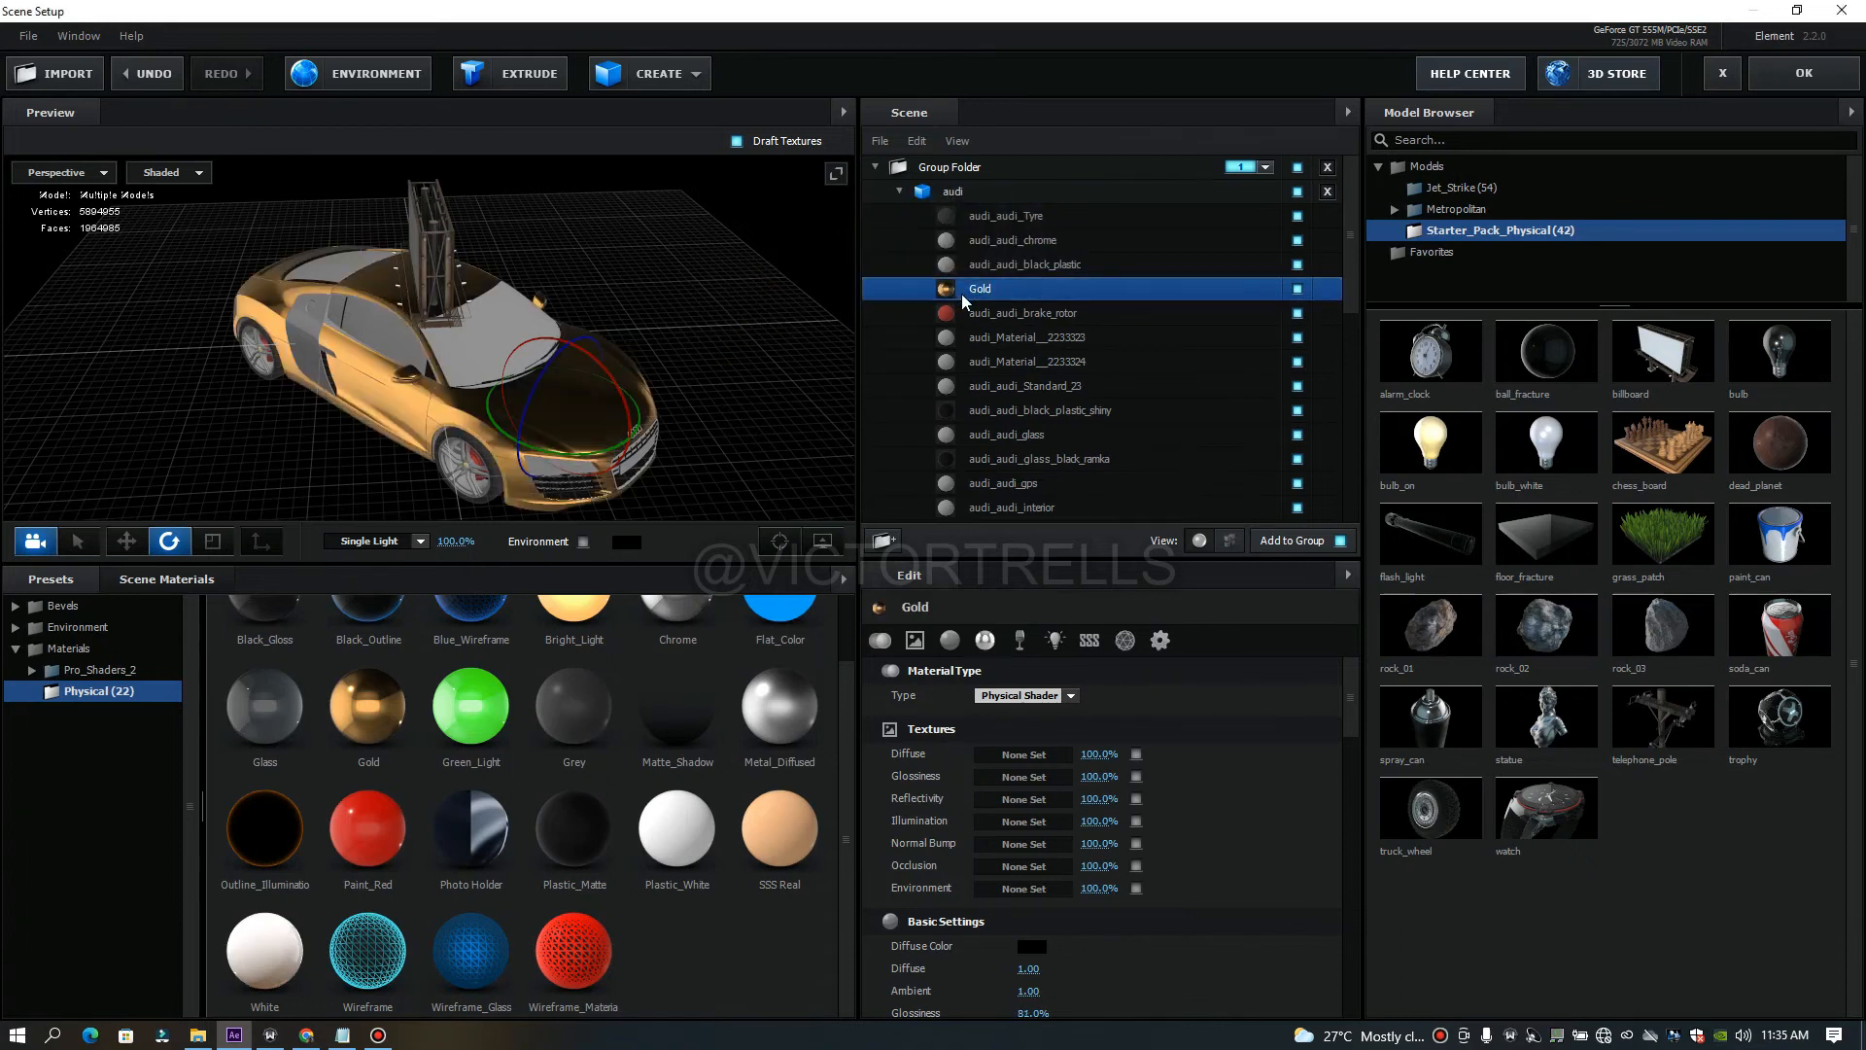
pyautogui.moveTo(639, 444); pyautogui.dragTo(470, 387)
pyautogui.moveTo(455, 312); pyautogui.dragTo(550, 366)
pyautogui.moveTo(695, 365); pyautogui.dragTo(538, 376)
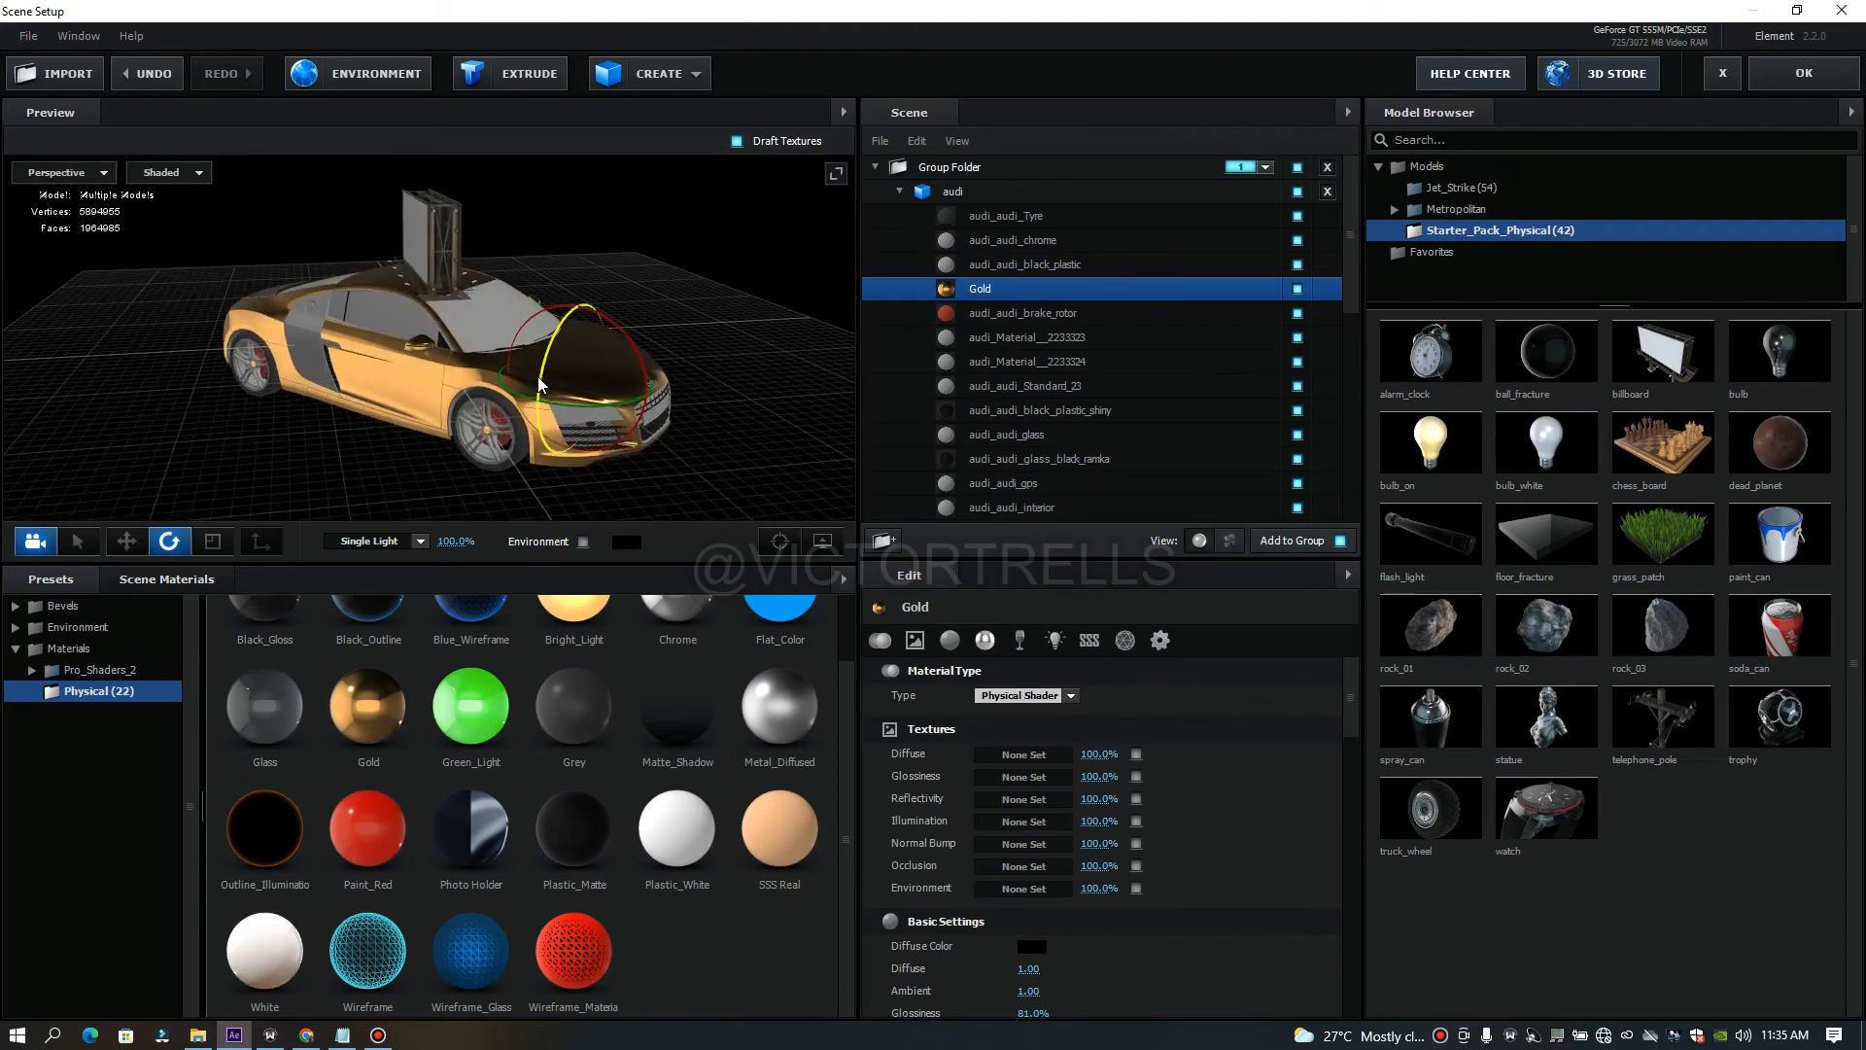
pyautogui.moveTo(352, 434); pyautogui.dragTo(535, 442)
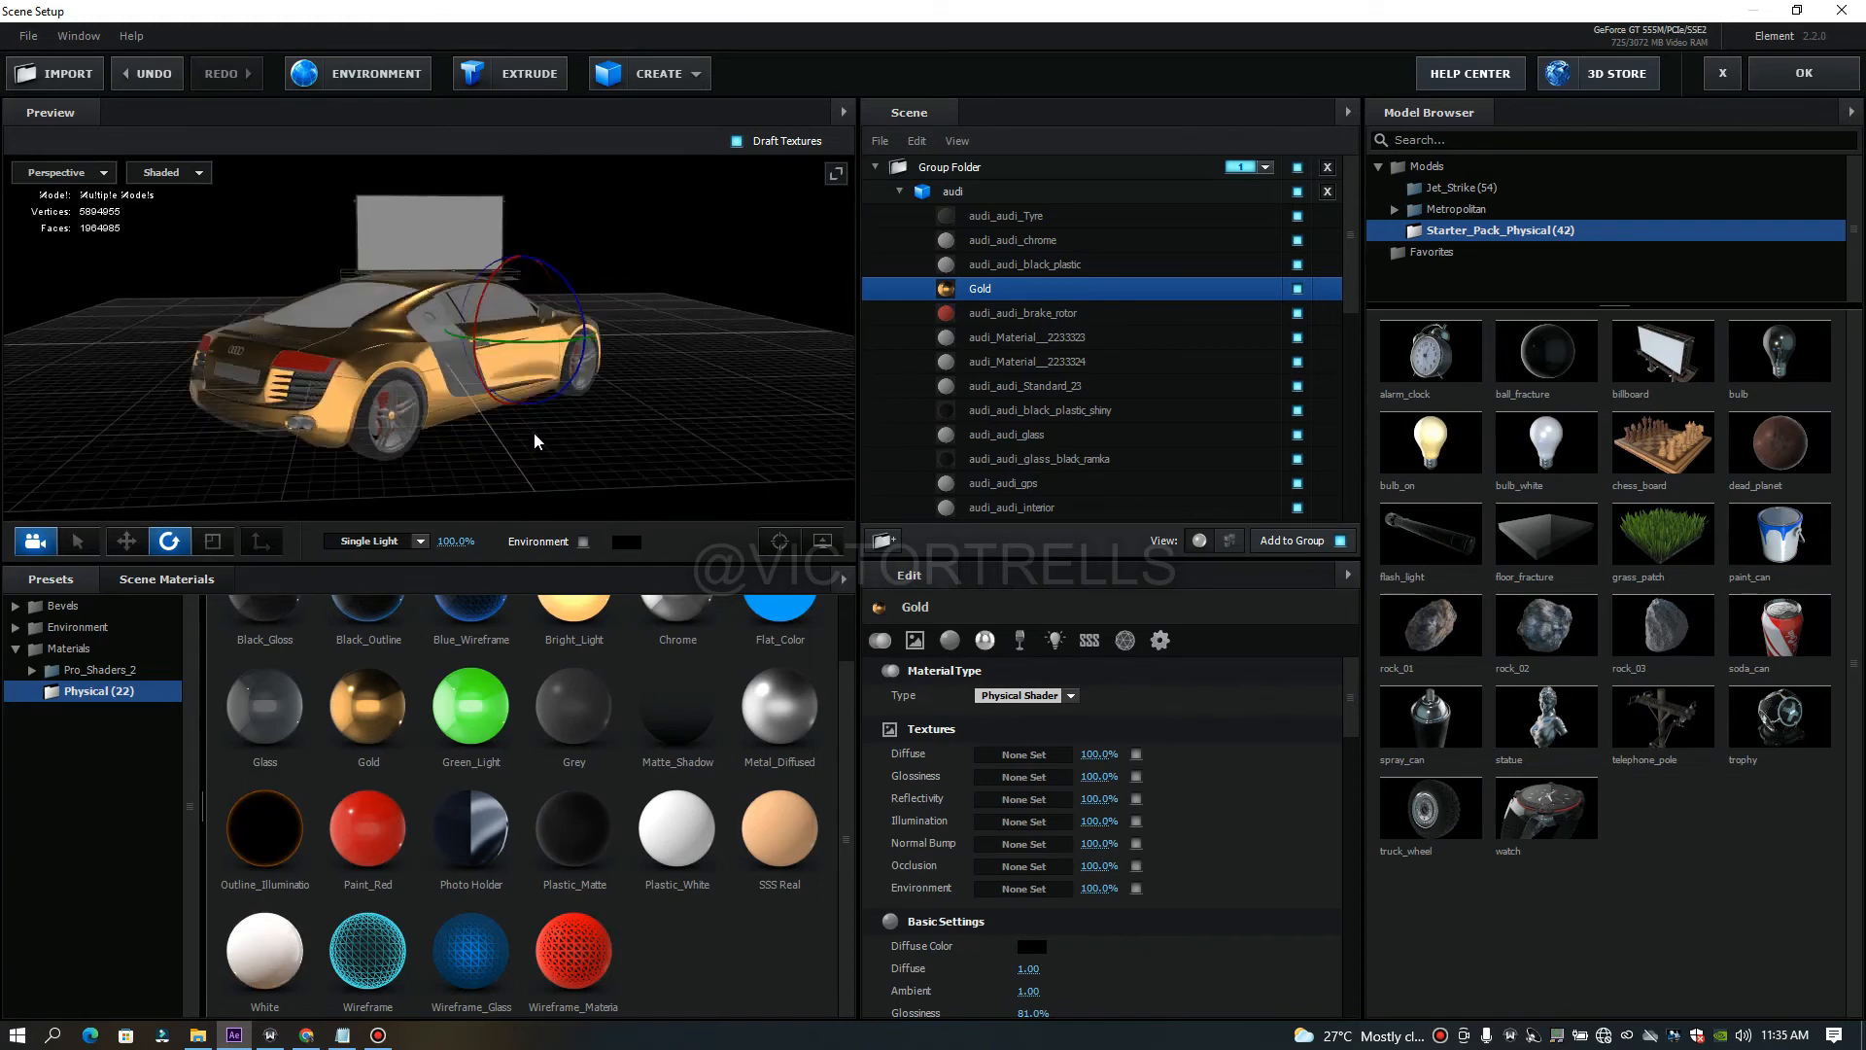
# Collapse the audi's material list, try removing the model and undo that, and finally delete the audi from the scene.
pyautogui.click(899, 192)
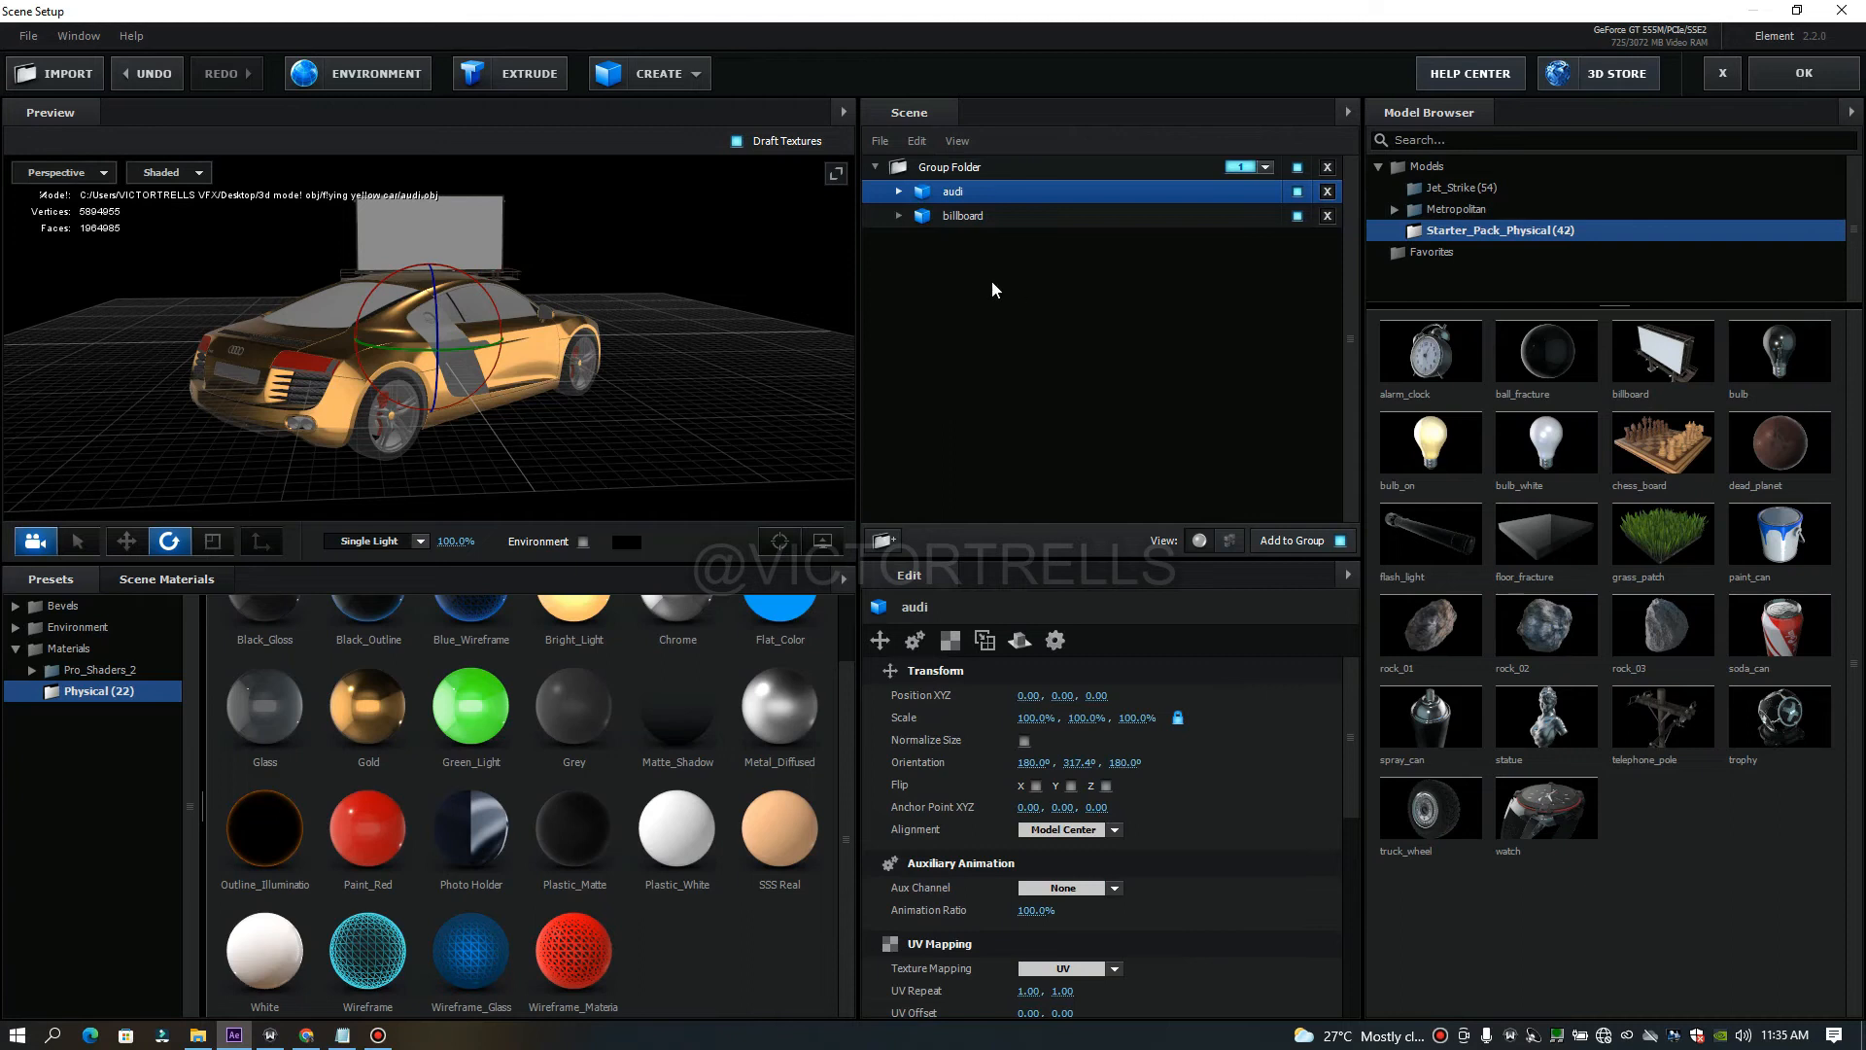
pyautogui.moveTo(627, 382); pyautogui.dragTo(545, 388)
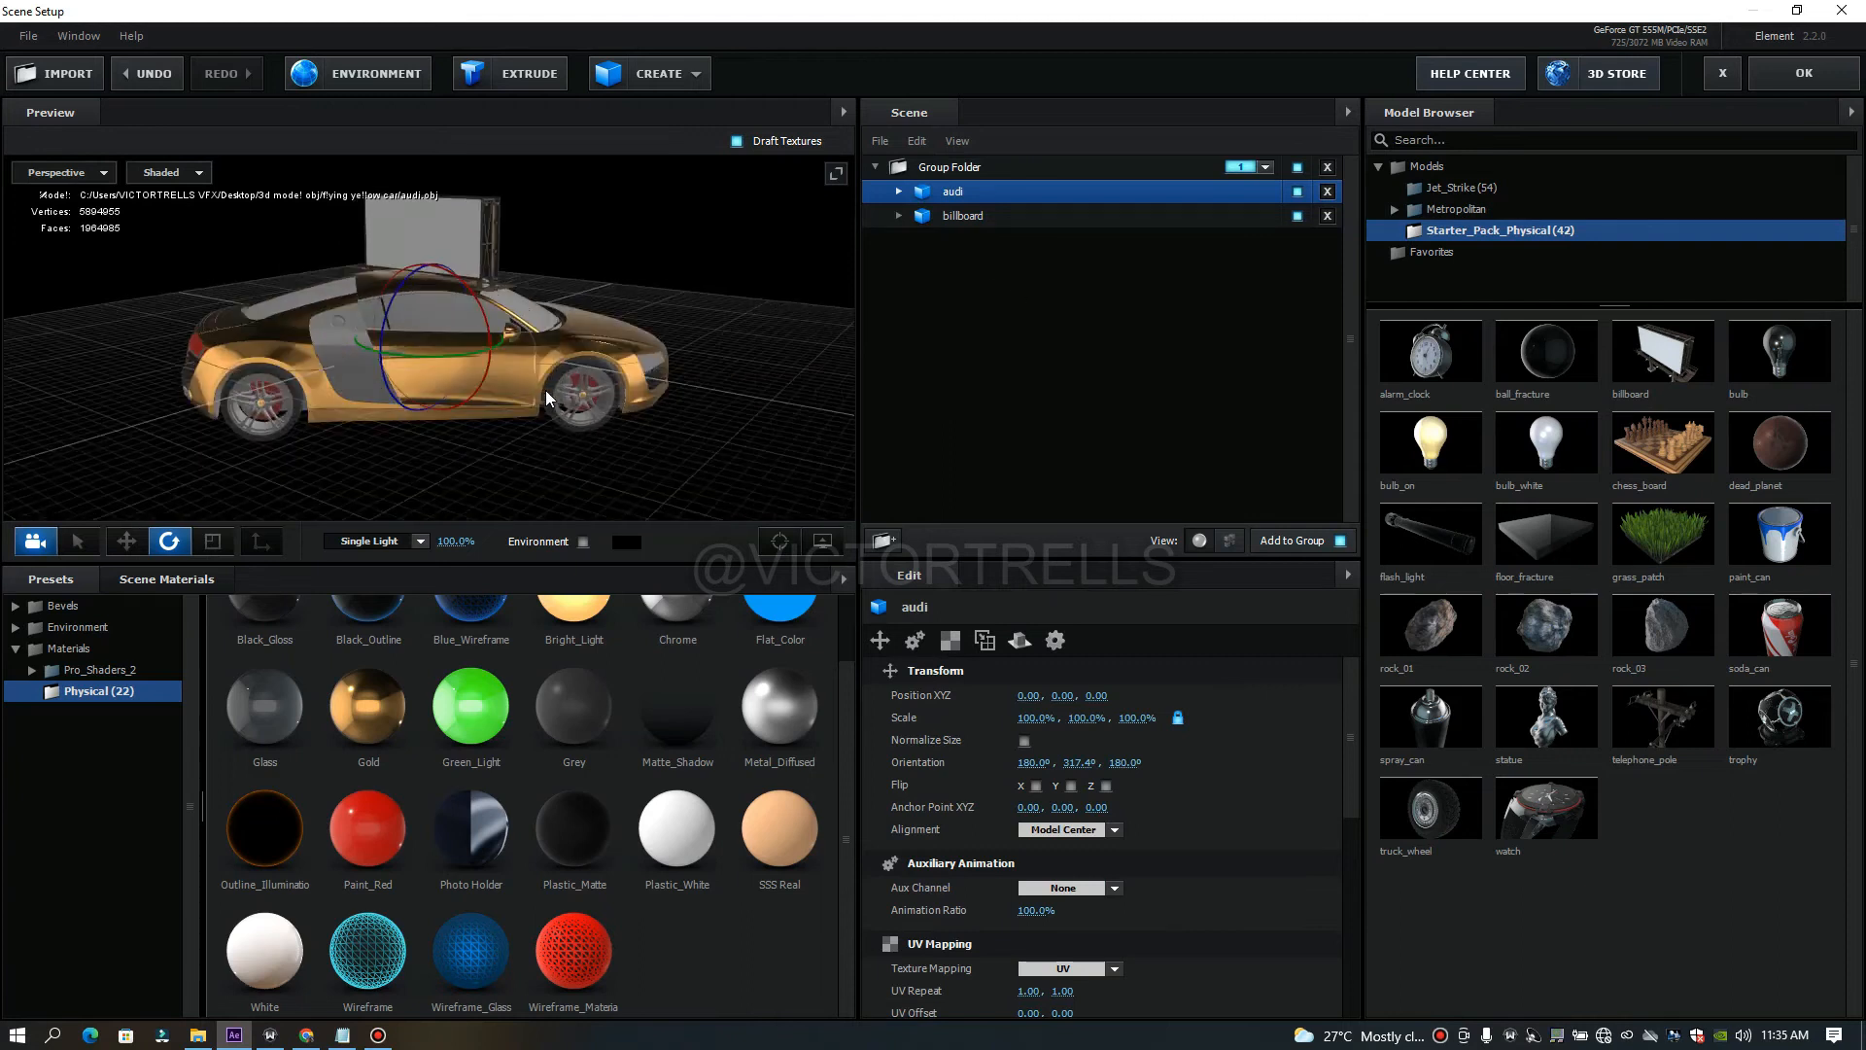
pyautogui.click(1011, 214)
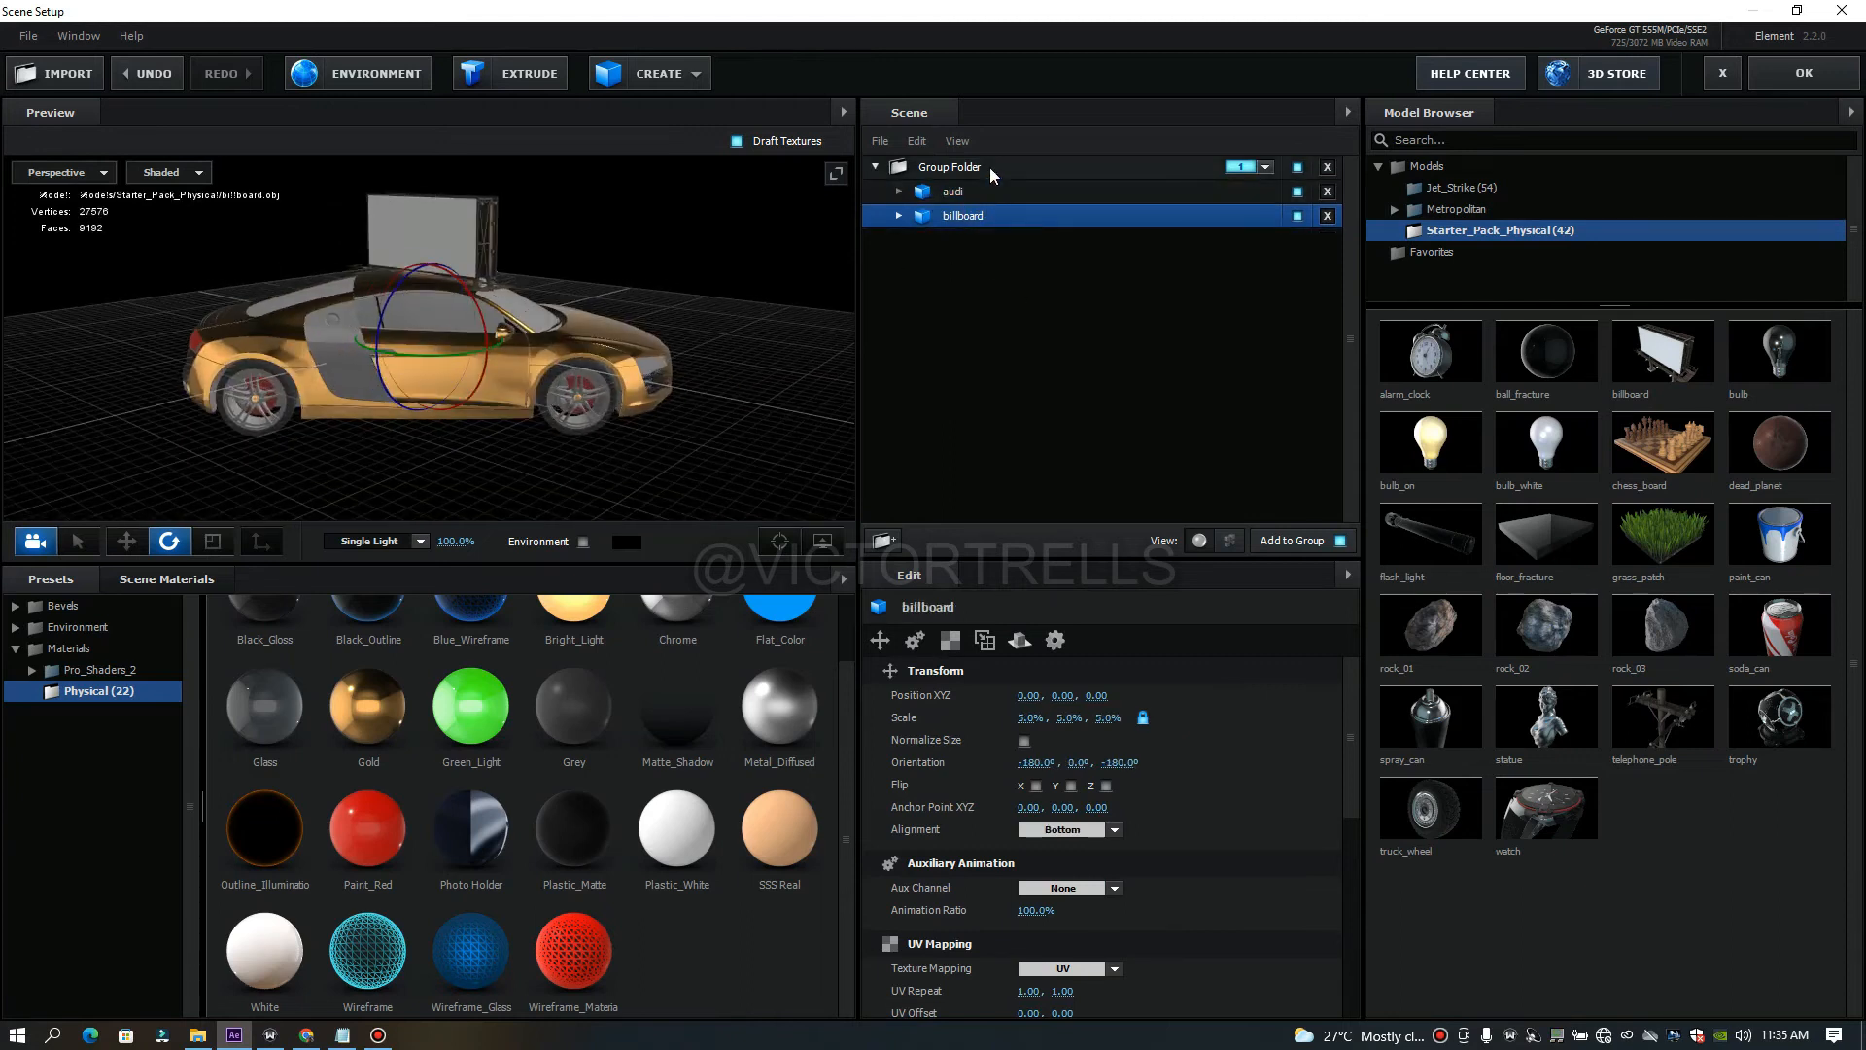
pyautogui.click(990, 167)
pyautogui.click(972, 196)
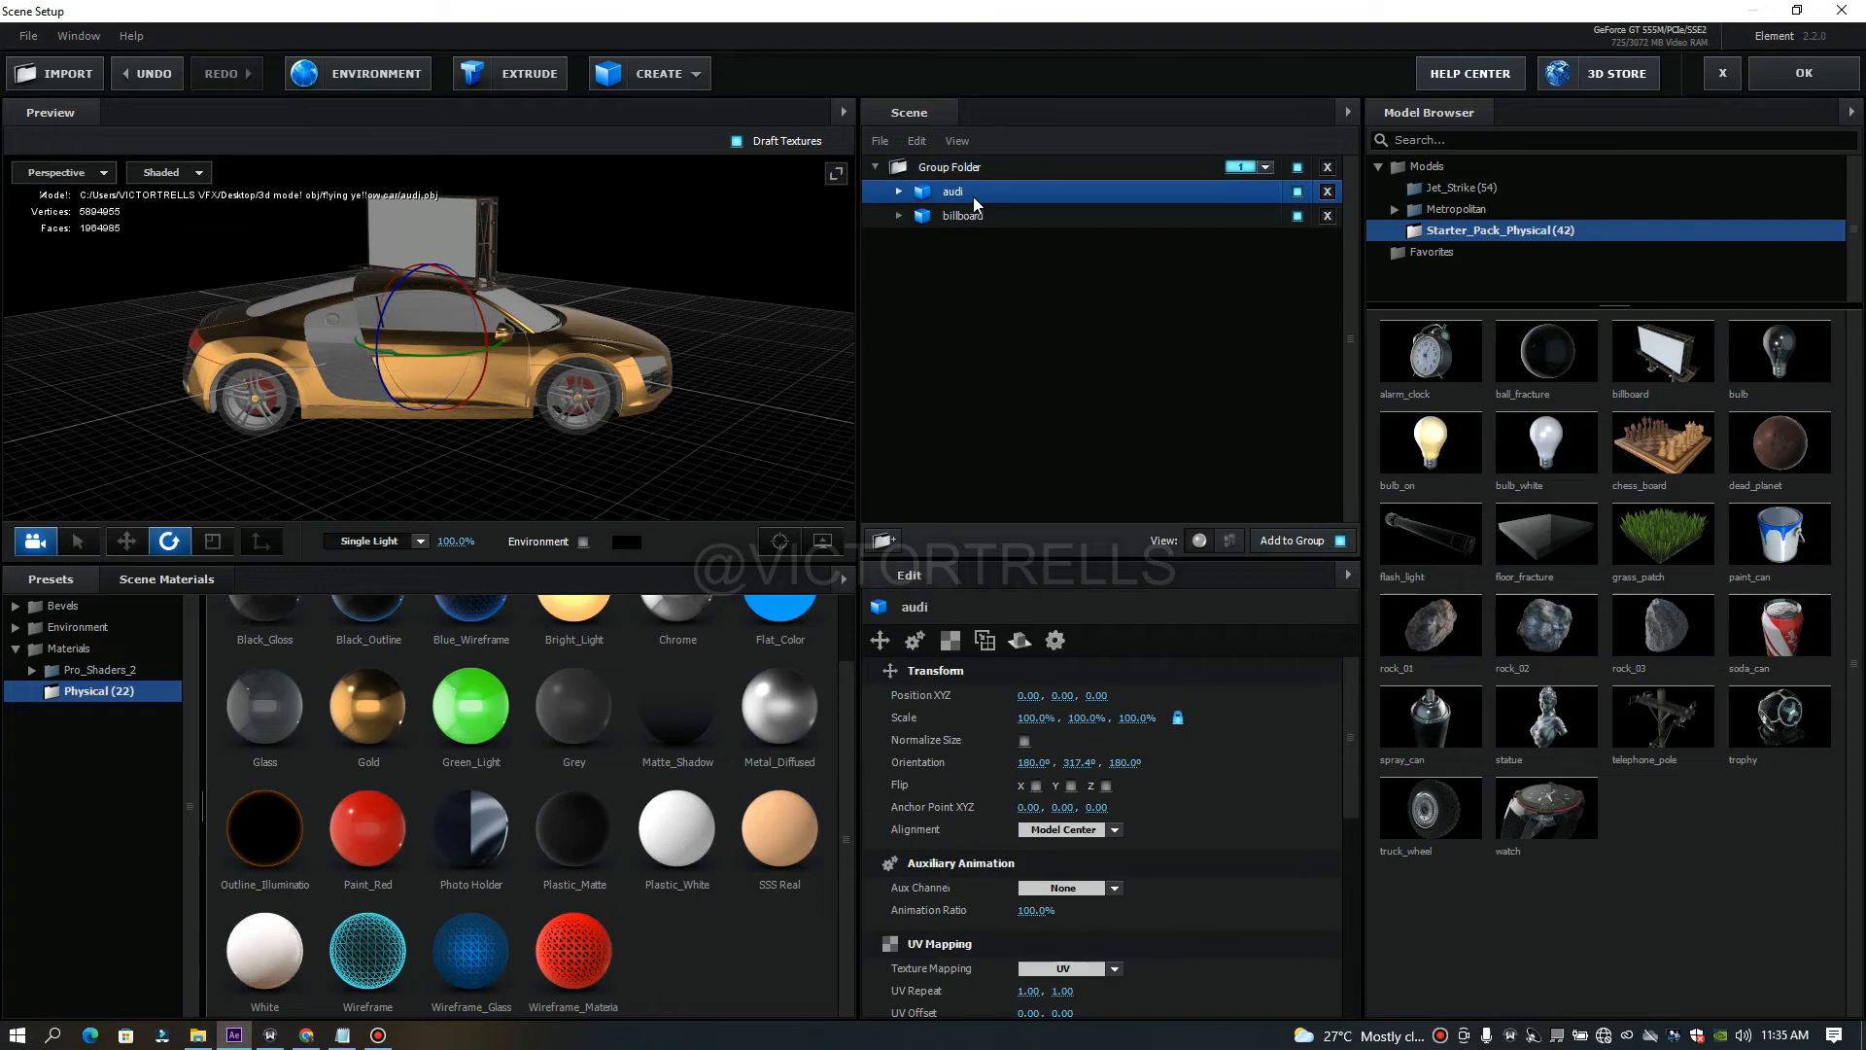
pyautogui.click(1327, 192)
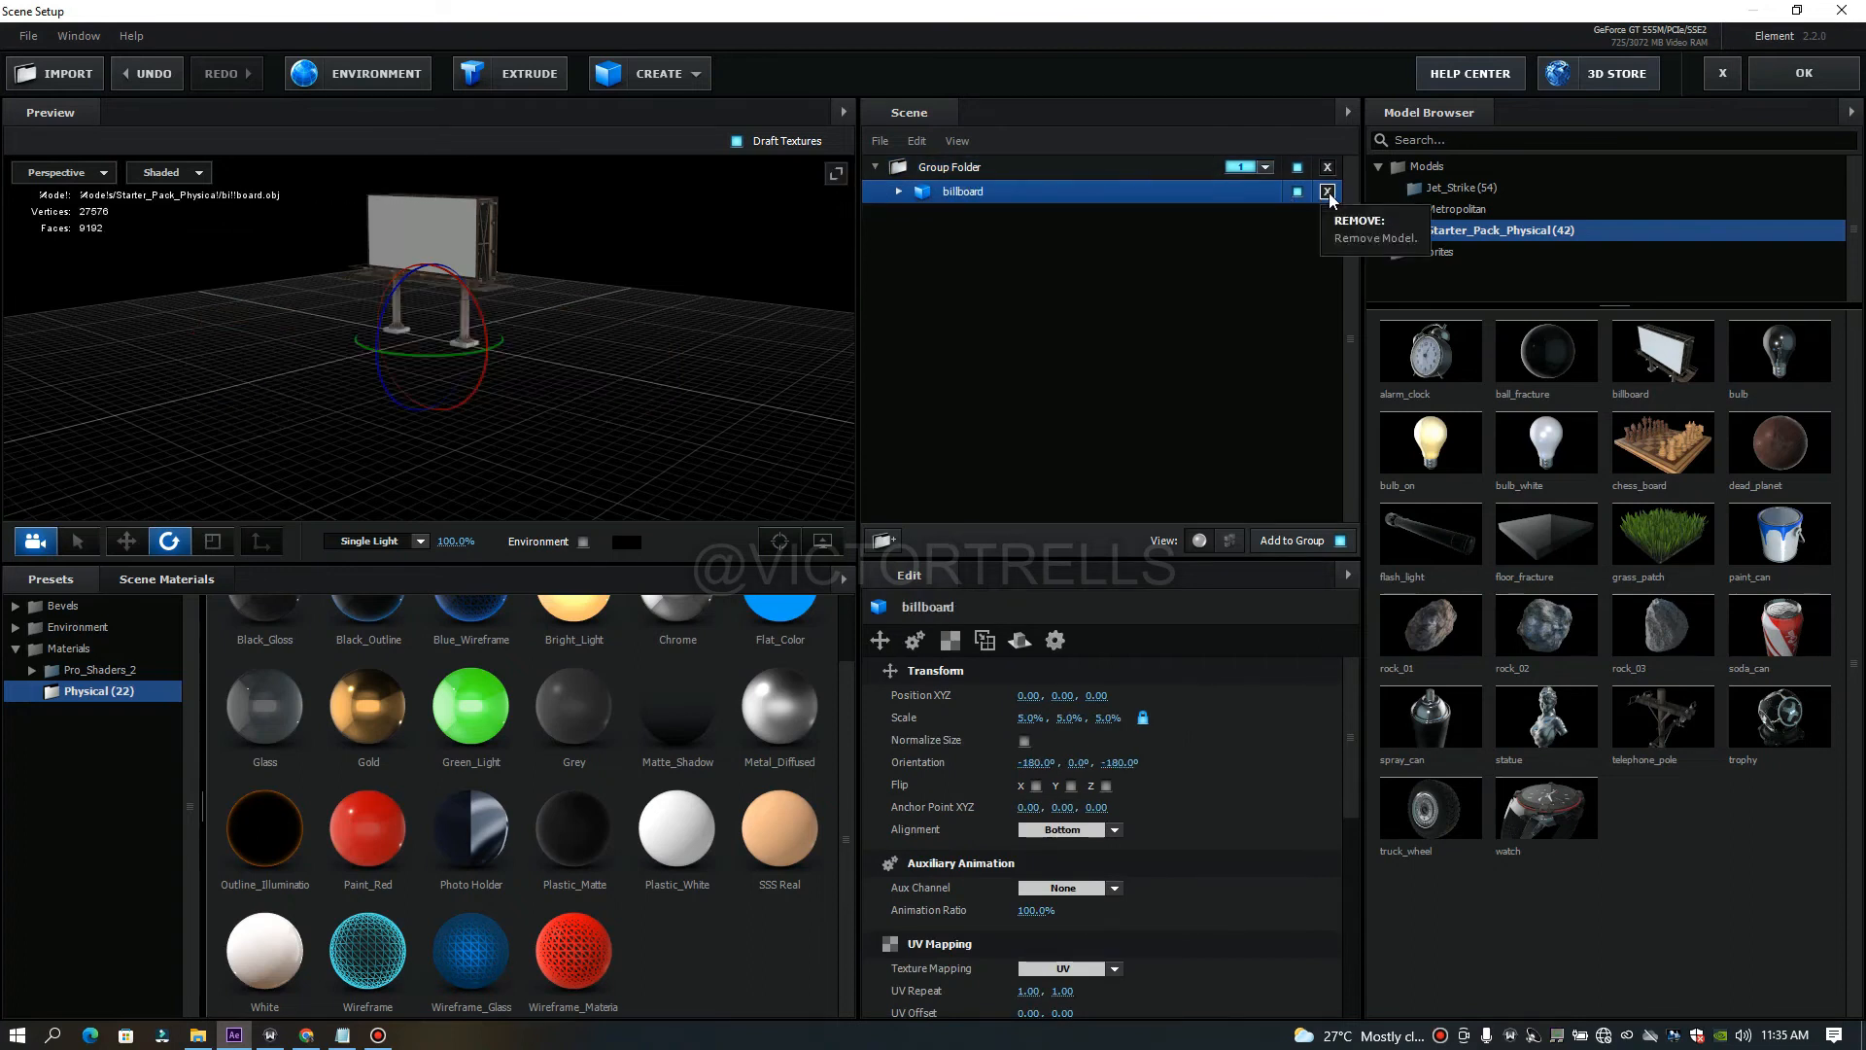
pyautogui.hotkey('ctrl', 'z')
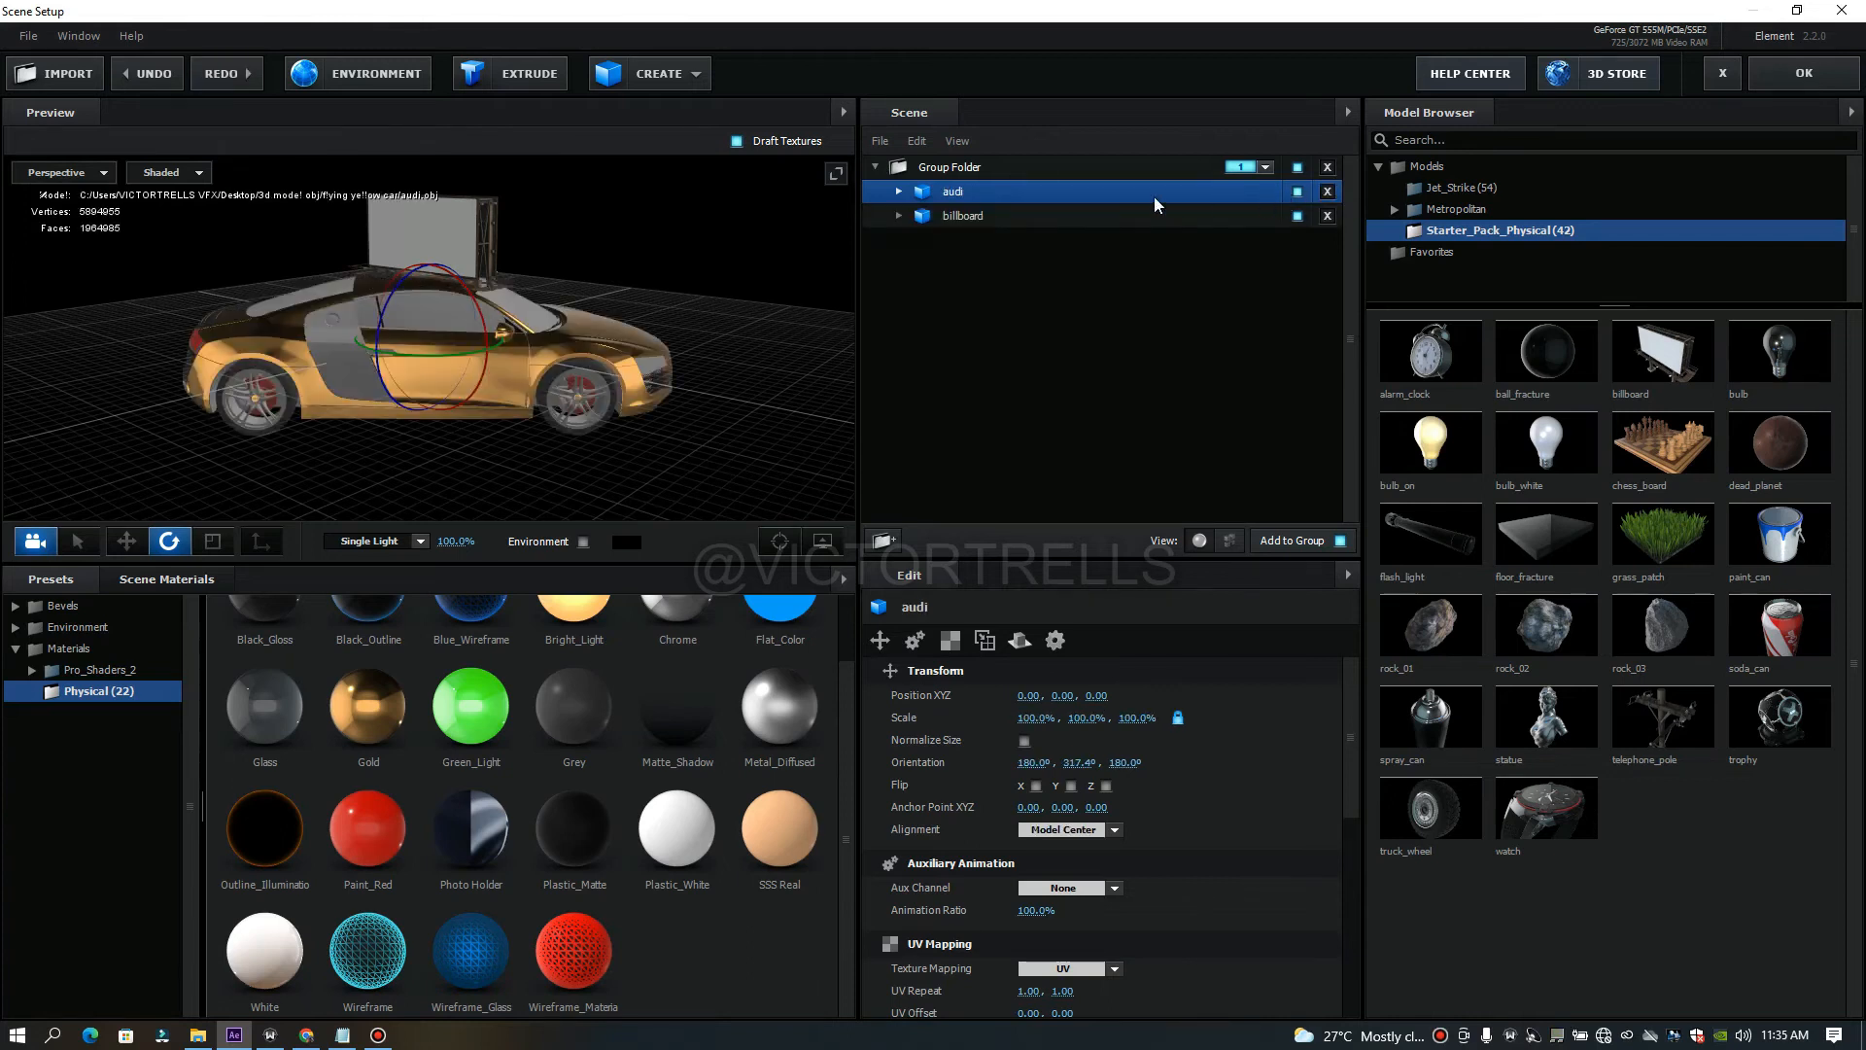
pyautogui.press('Delete')
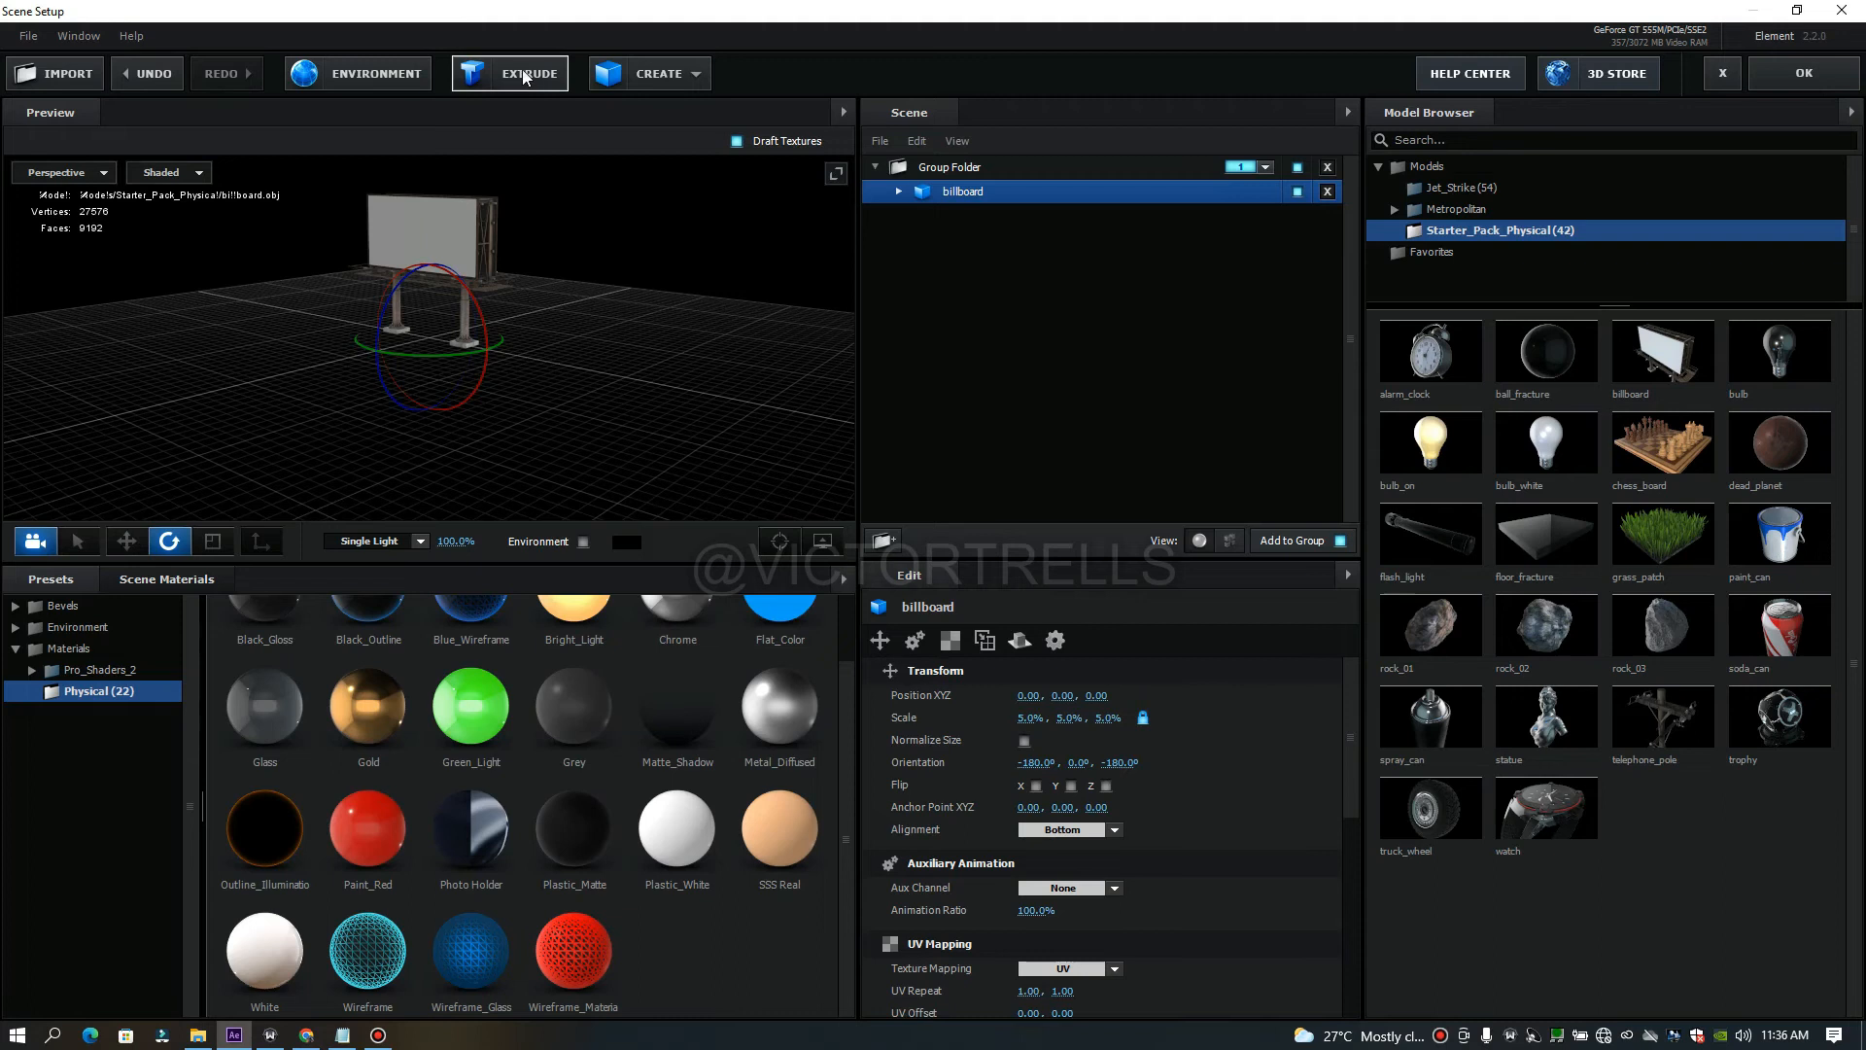
# Add a primitive torus model to the scene and view it around the billboard from different angles.
pyautogui.click(680, 78)
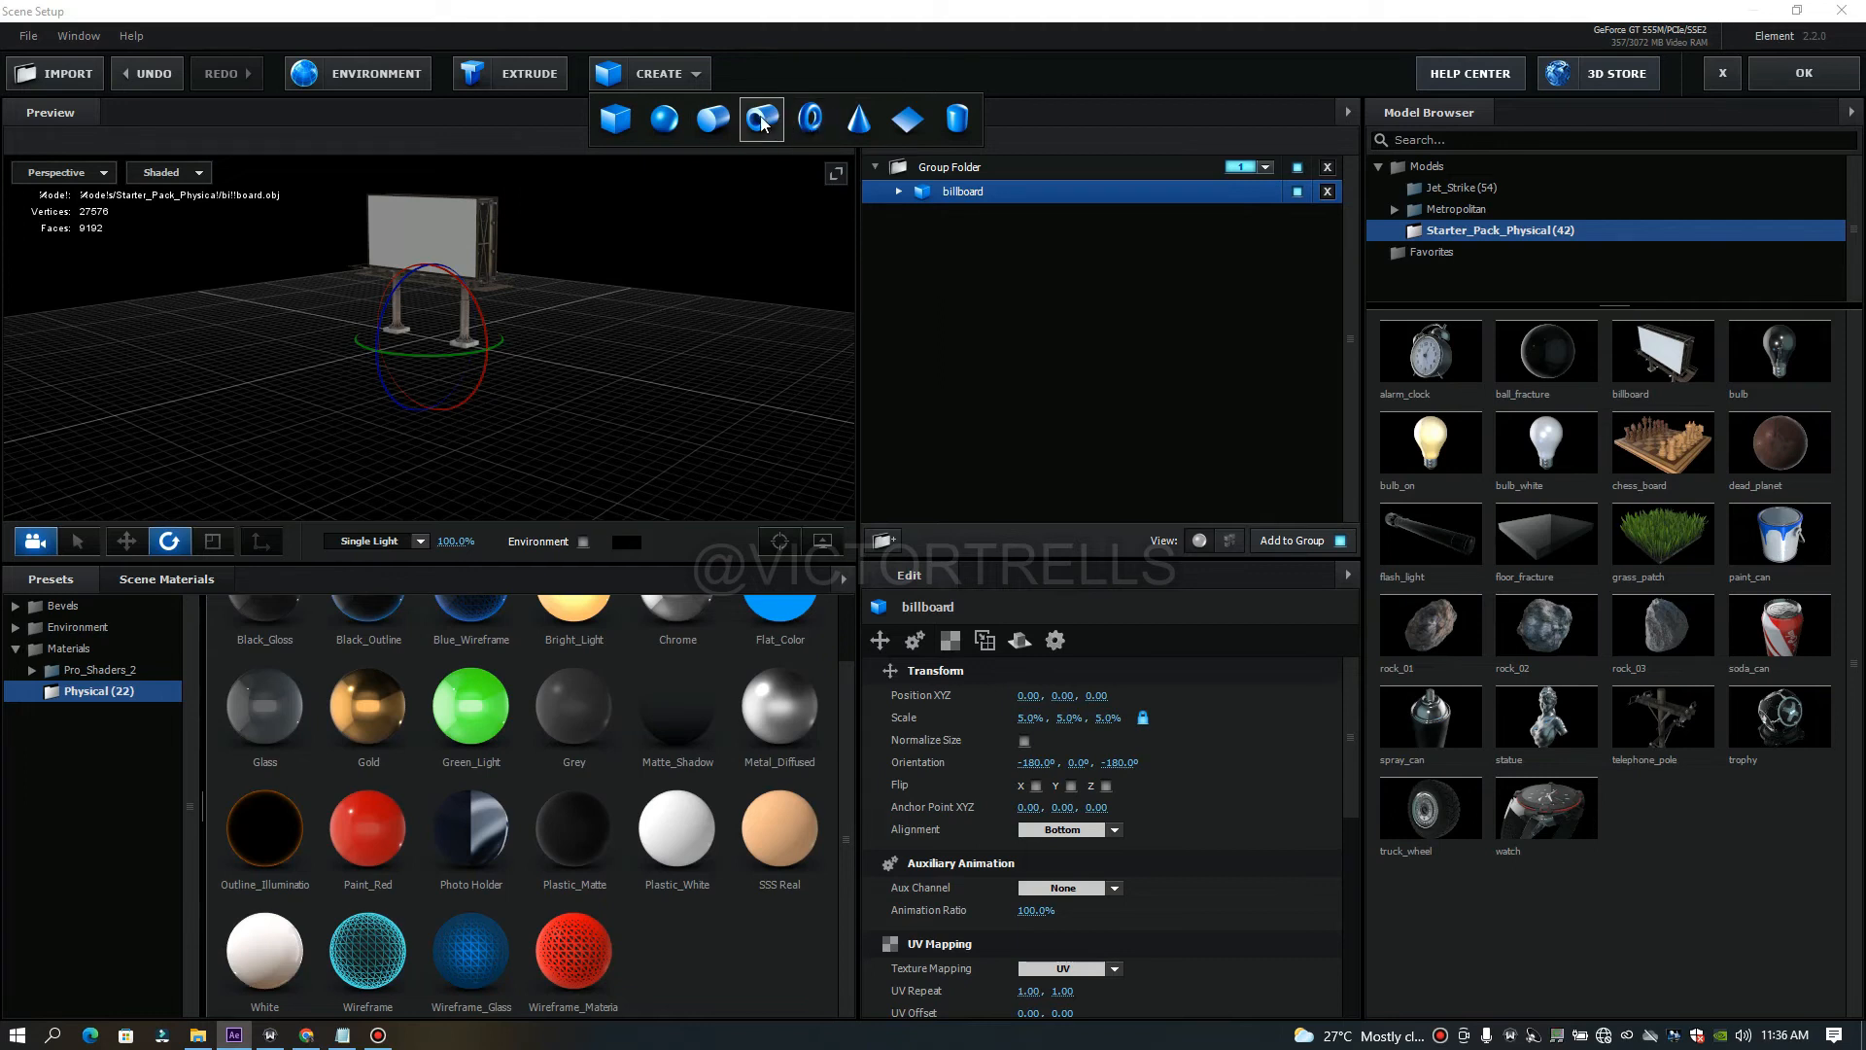
pyautogui.click(814, 128)
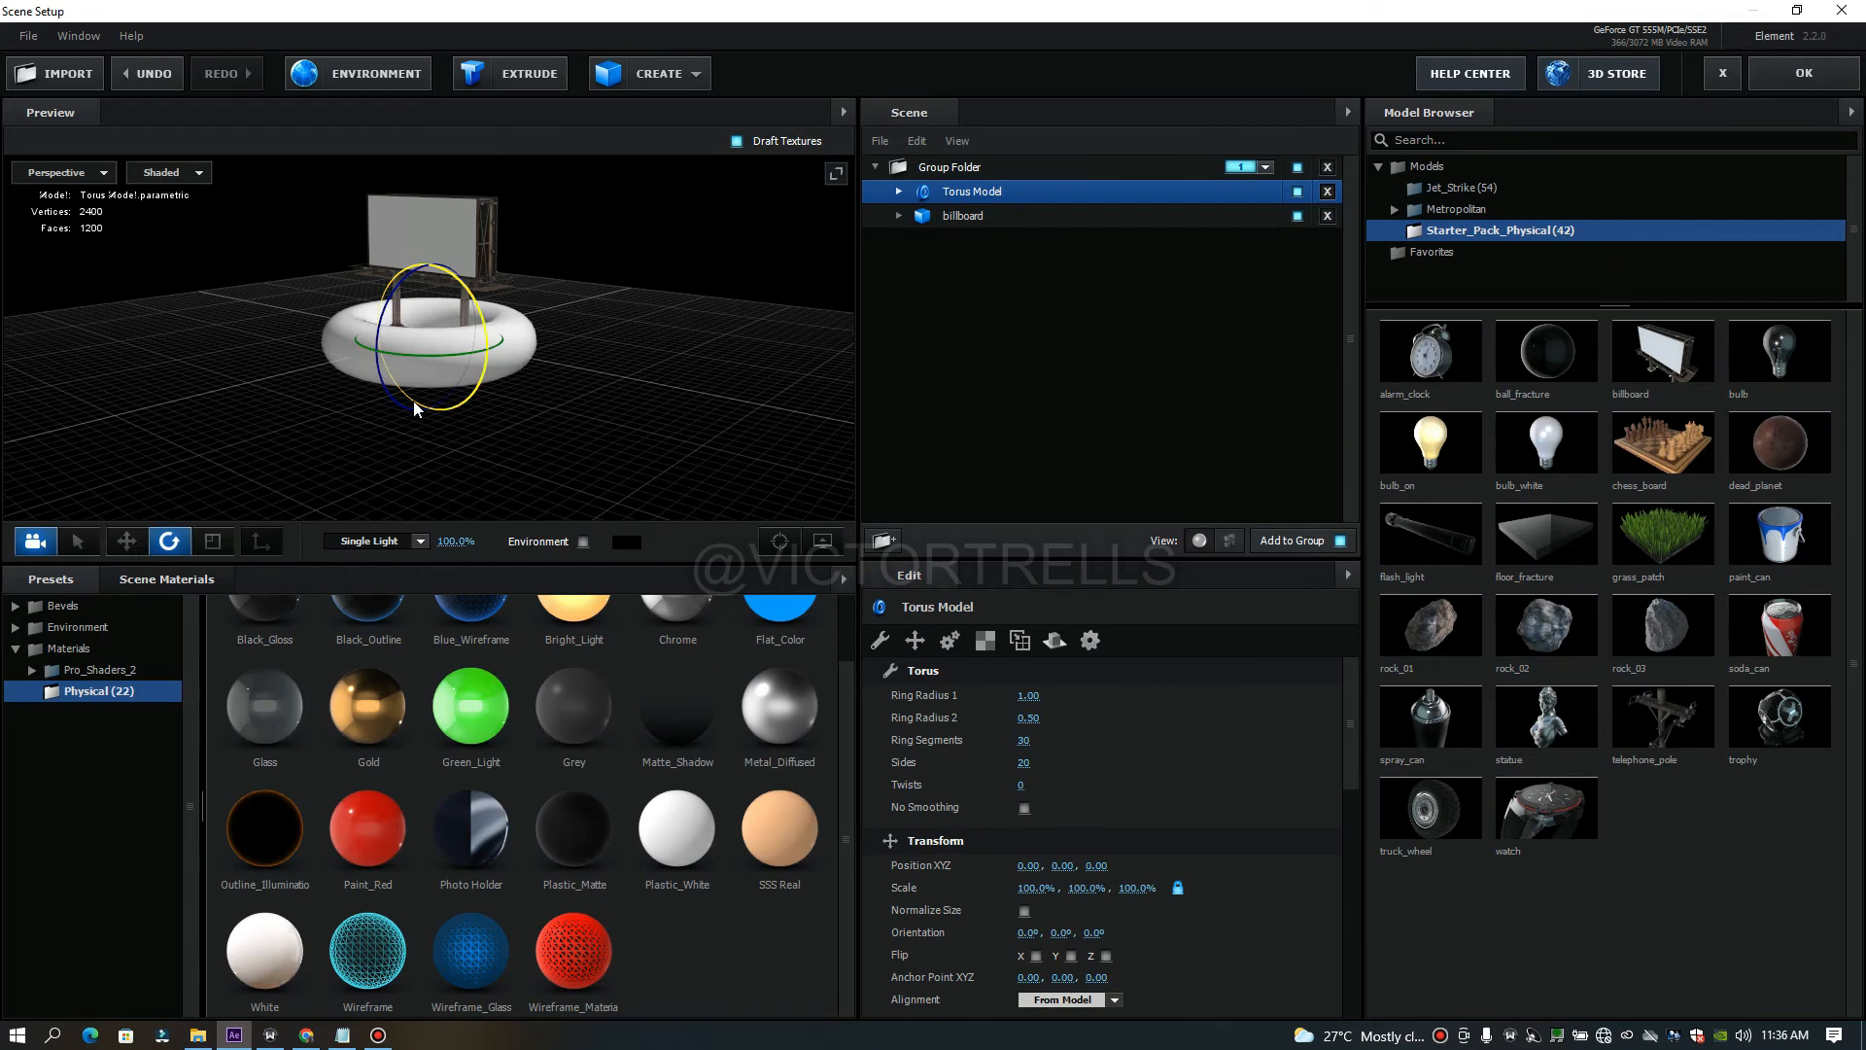
pyautogui.moveTo(330, 386)
pyautogui.mouseDown()
pyautogui.moveTo(488, 434)
pyautogui.moveTo(340, 420)
pyautogui.mouseUp()
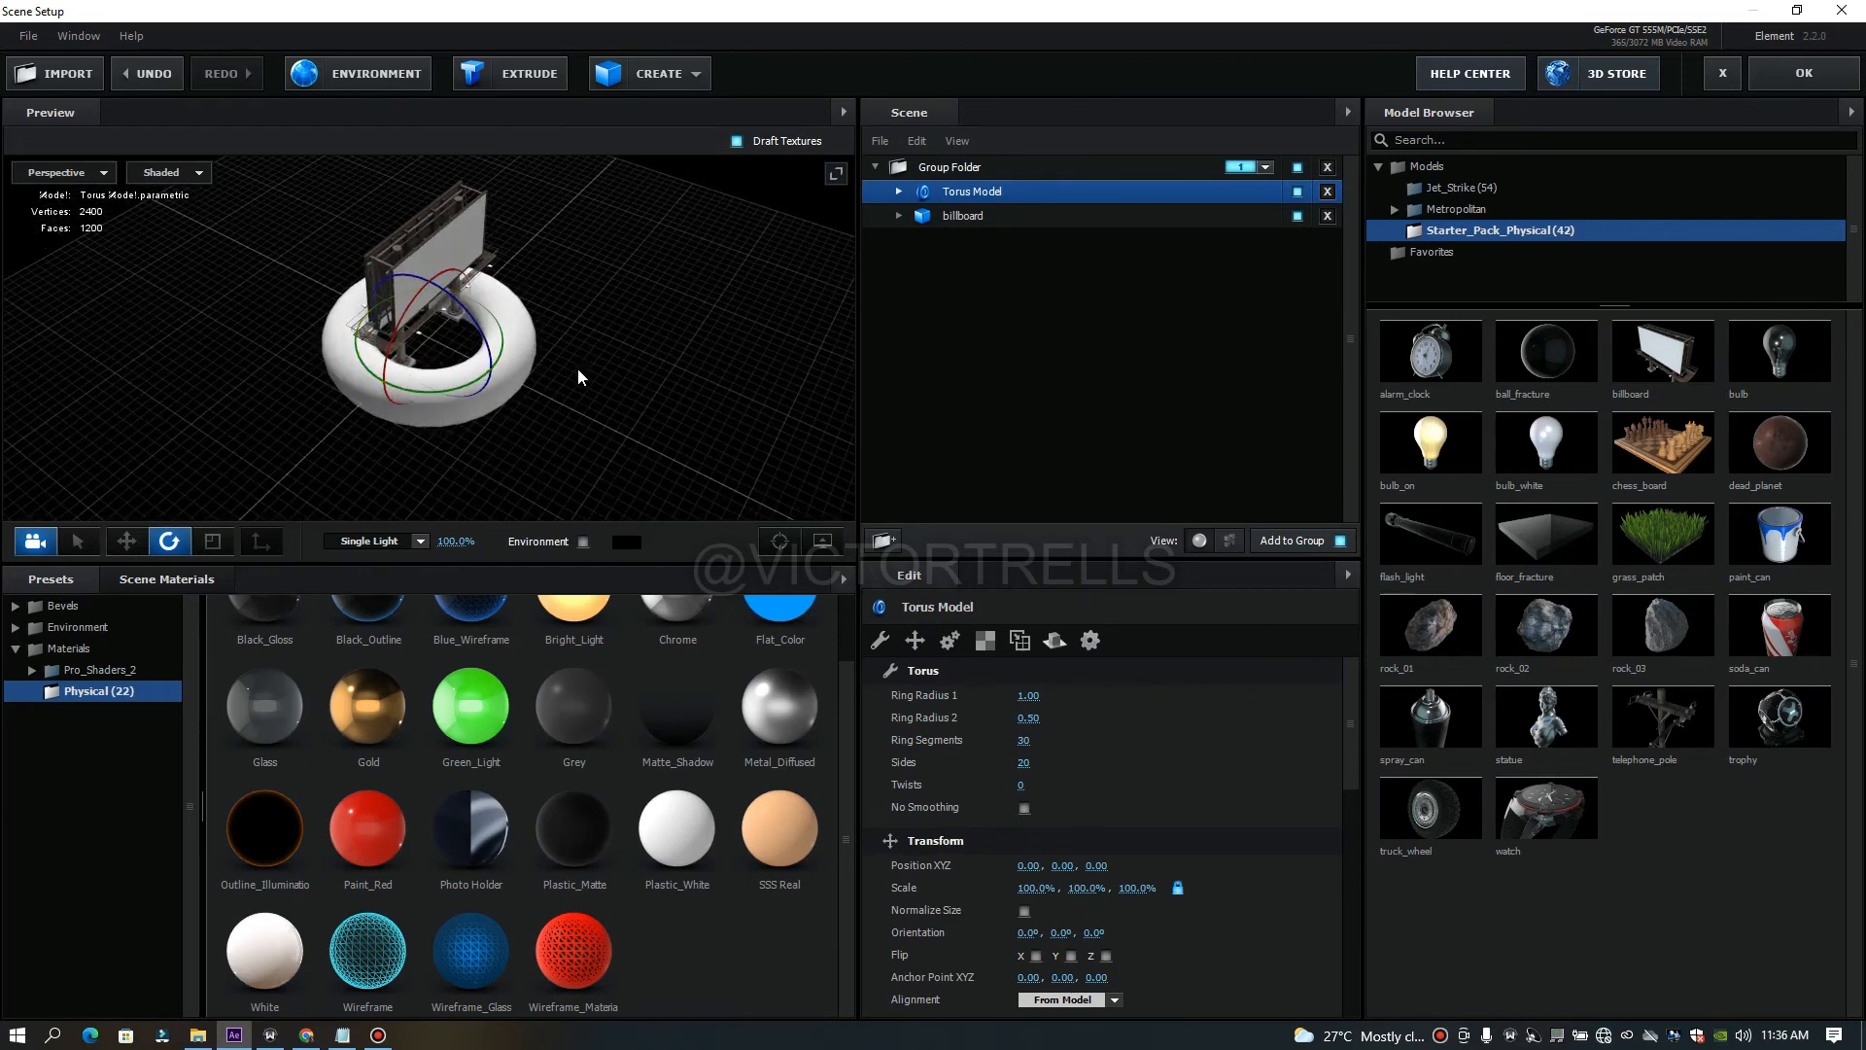
pyautogui.moveTo(519, 417); pyautogui.dragTo(352, 394)
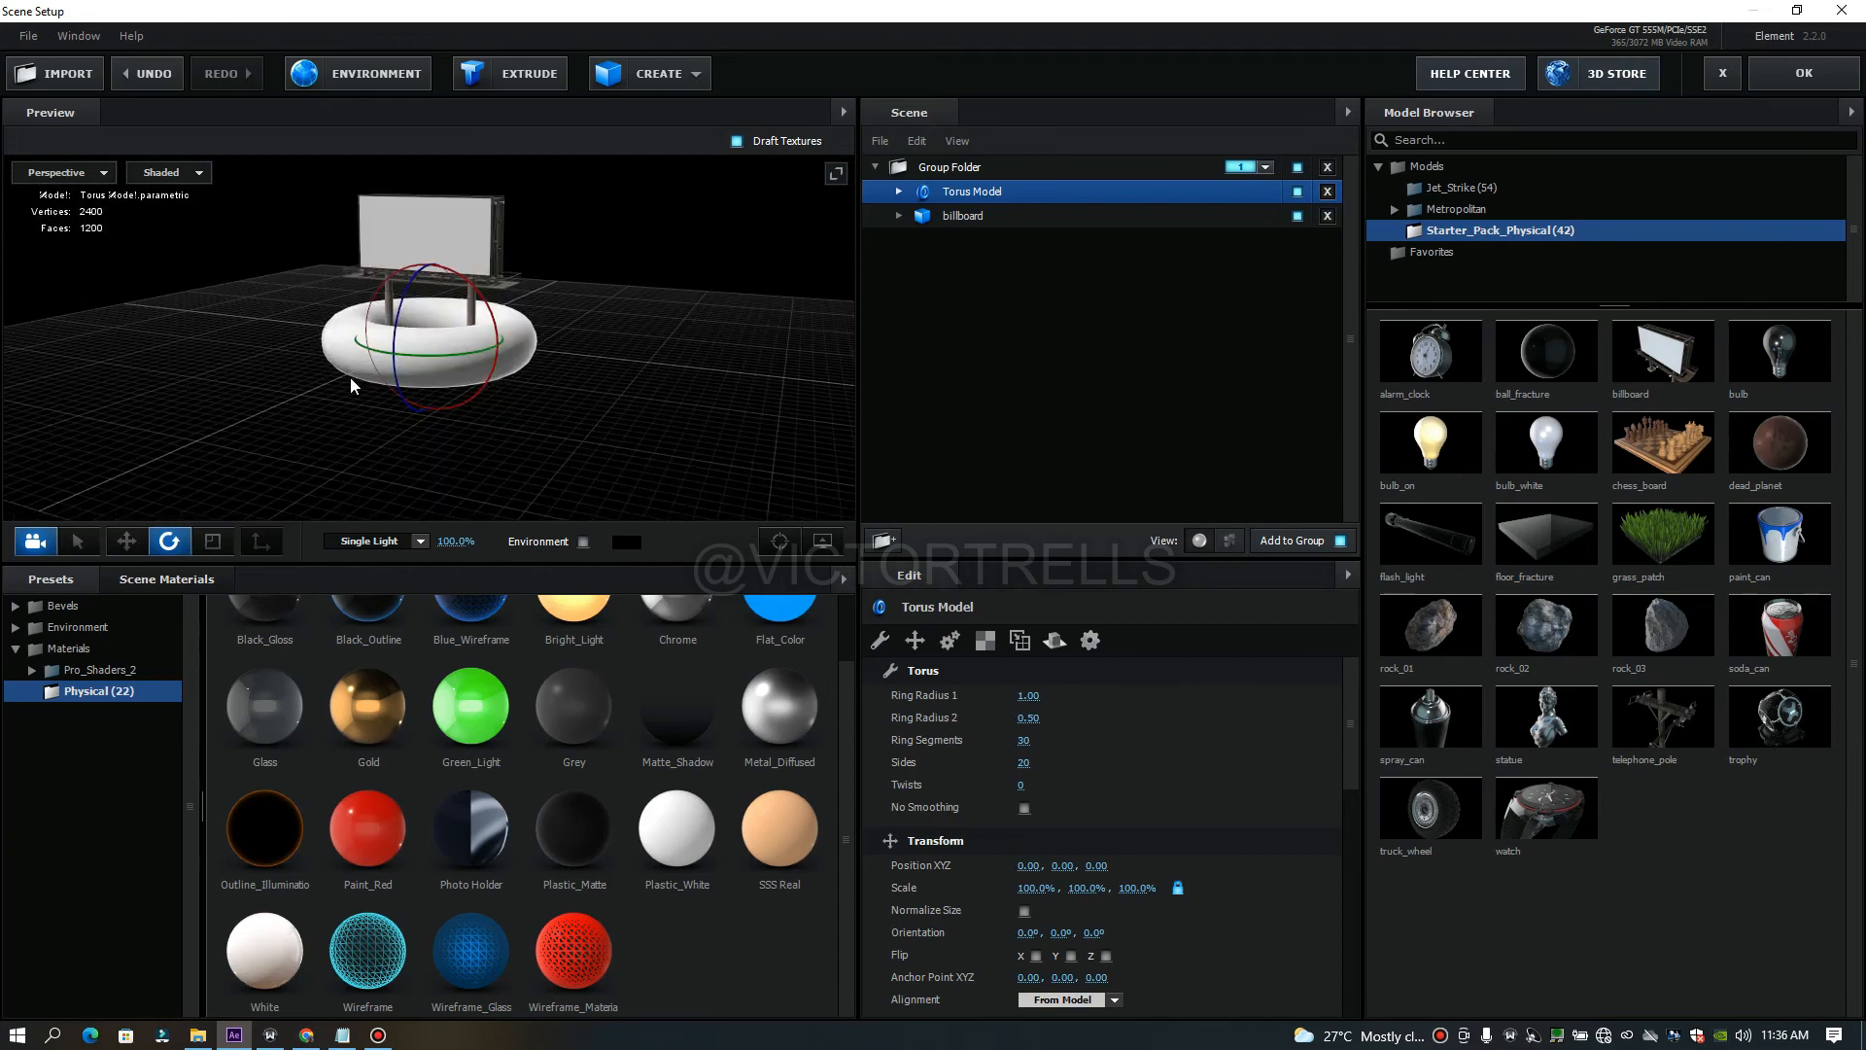
# Try the Gold and Green_Light material presets on the torus, and apply Paint_Red to it.
pyautogui.moveTo(362, 715); pyautogui.dragTo(368, 392)
pyautogui.moveTo(370, 701); pyautogui.dragTo(411, 418)
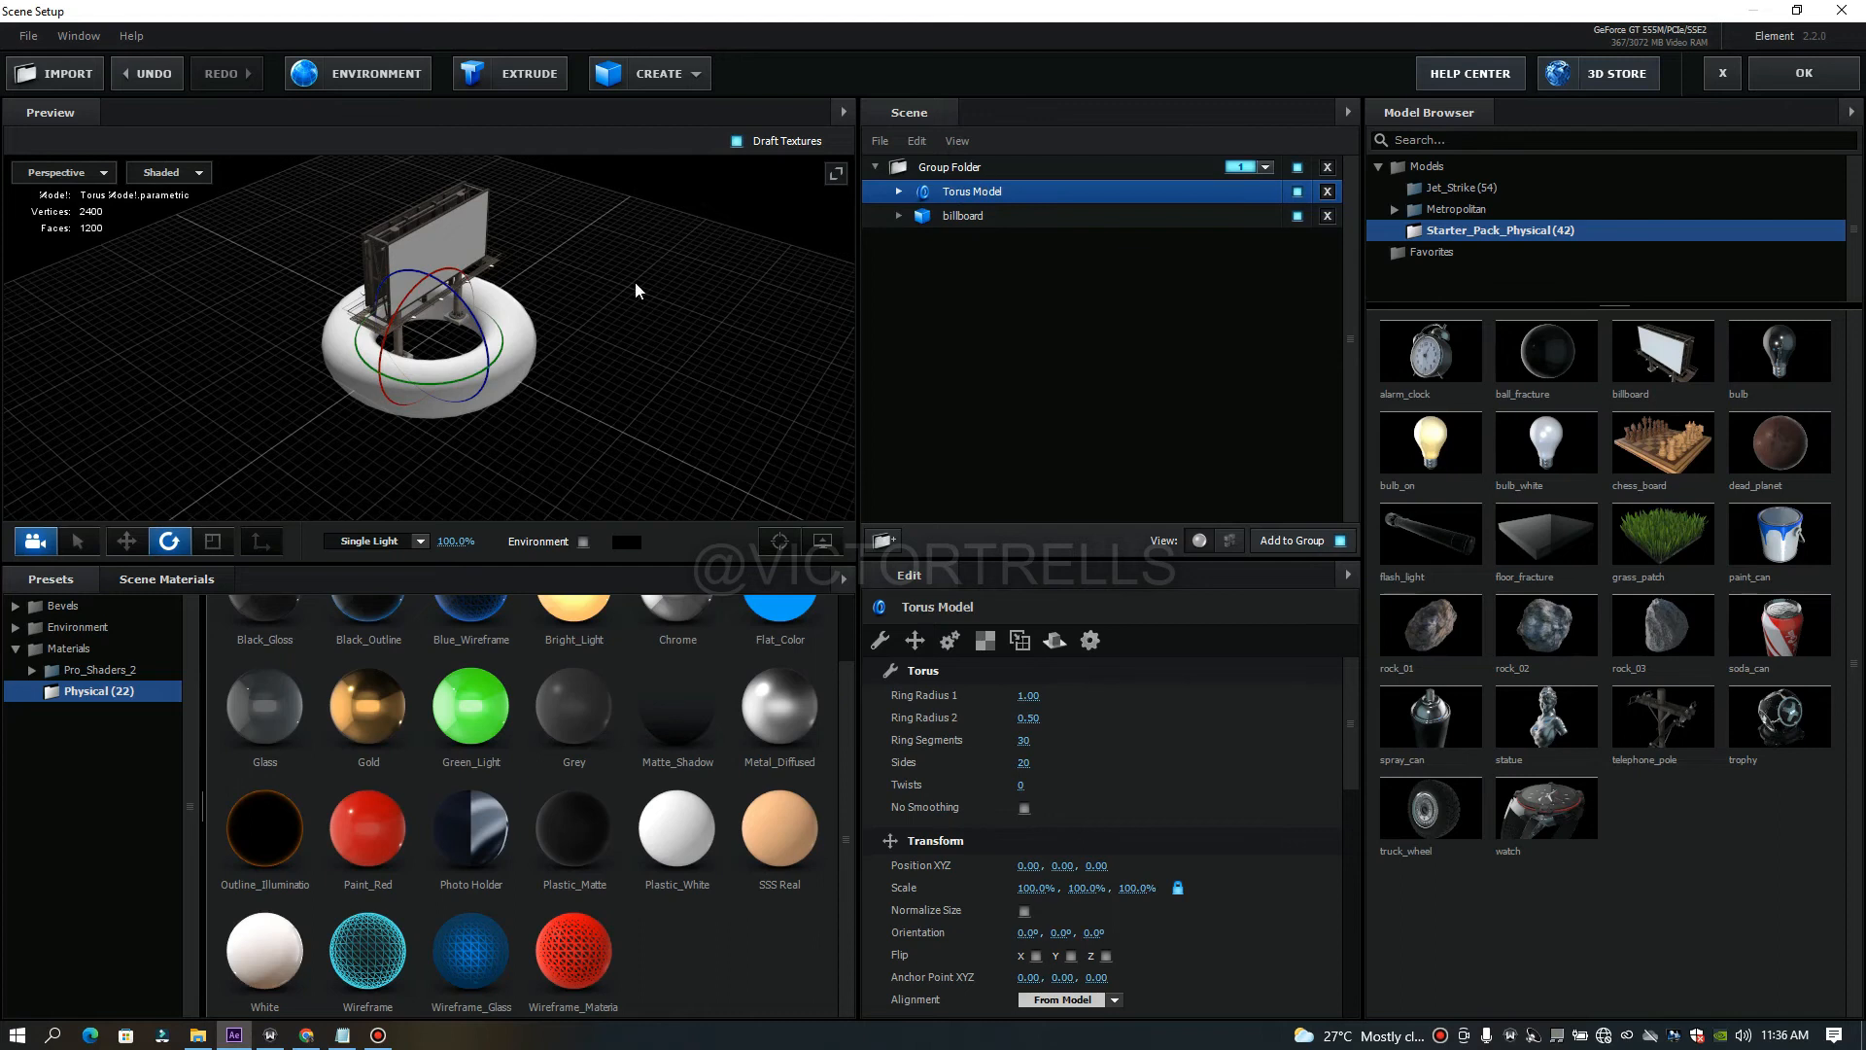
pyautogui.click(371, 727)
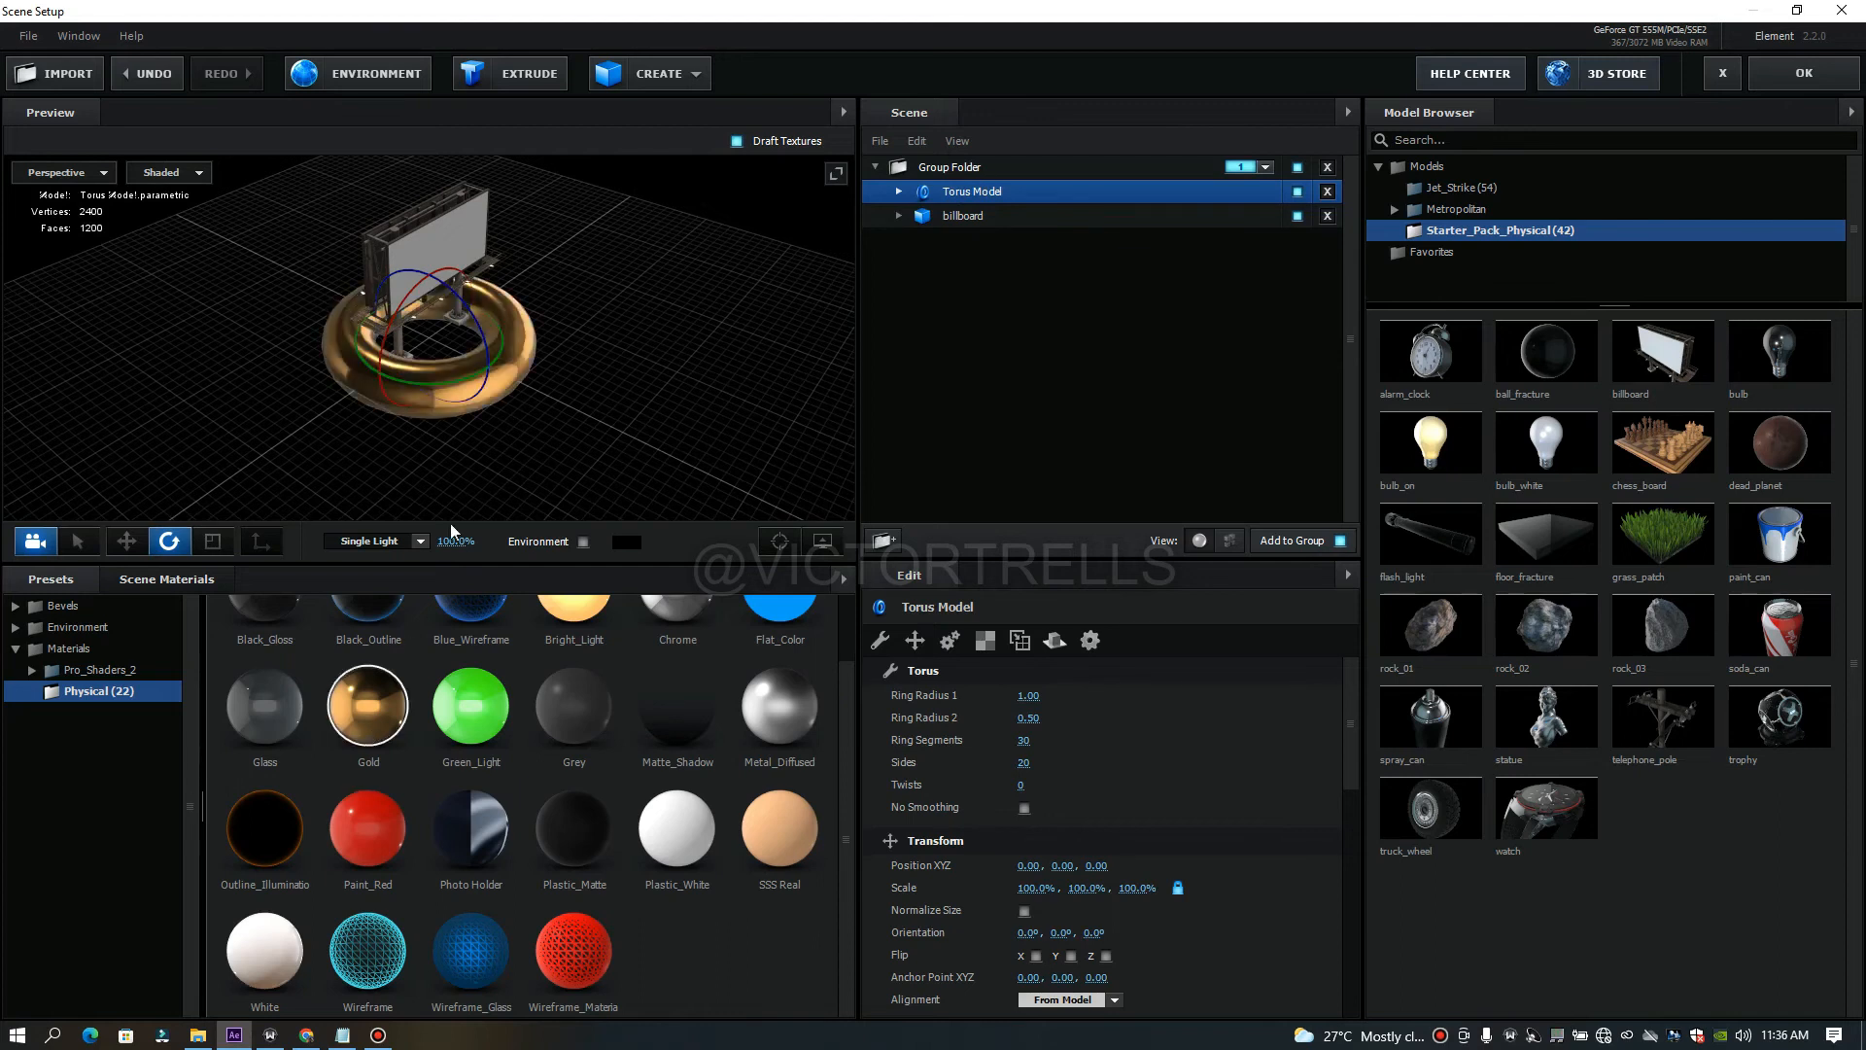
pyautogui.moveTo(438, 449); pyautogui.dragTo(636, 376)
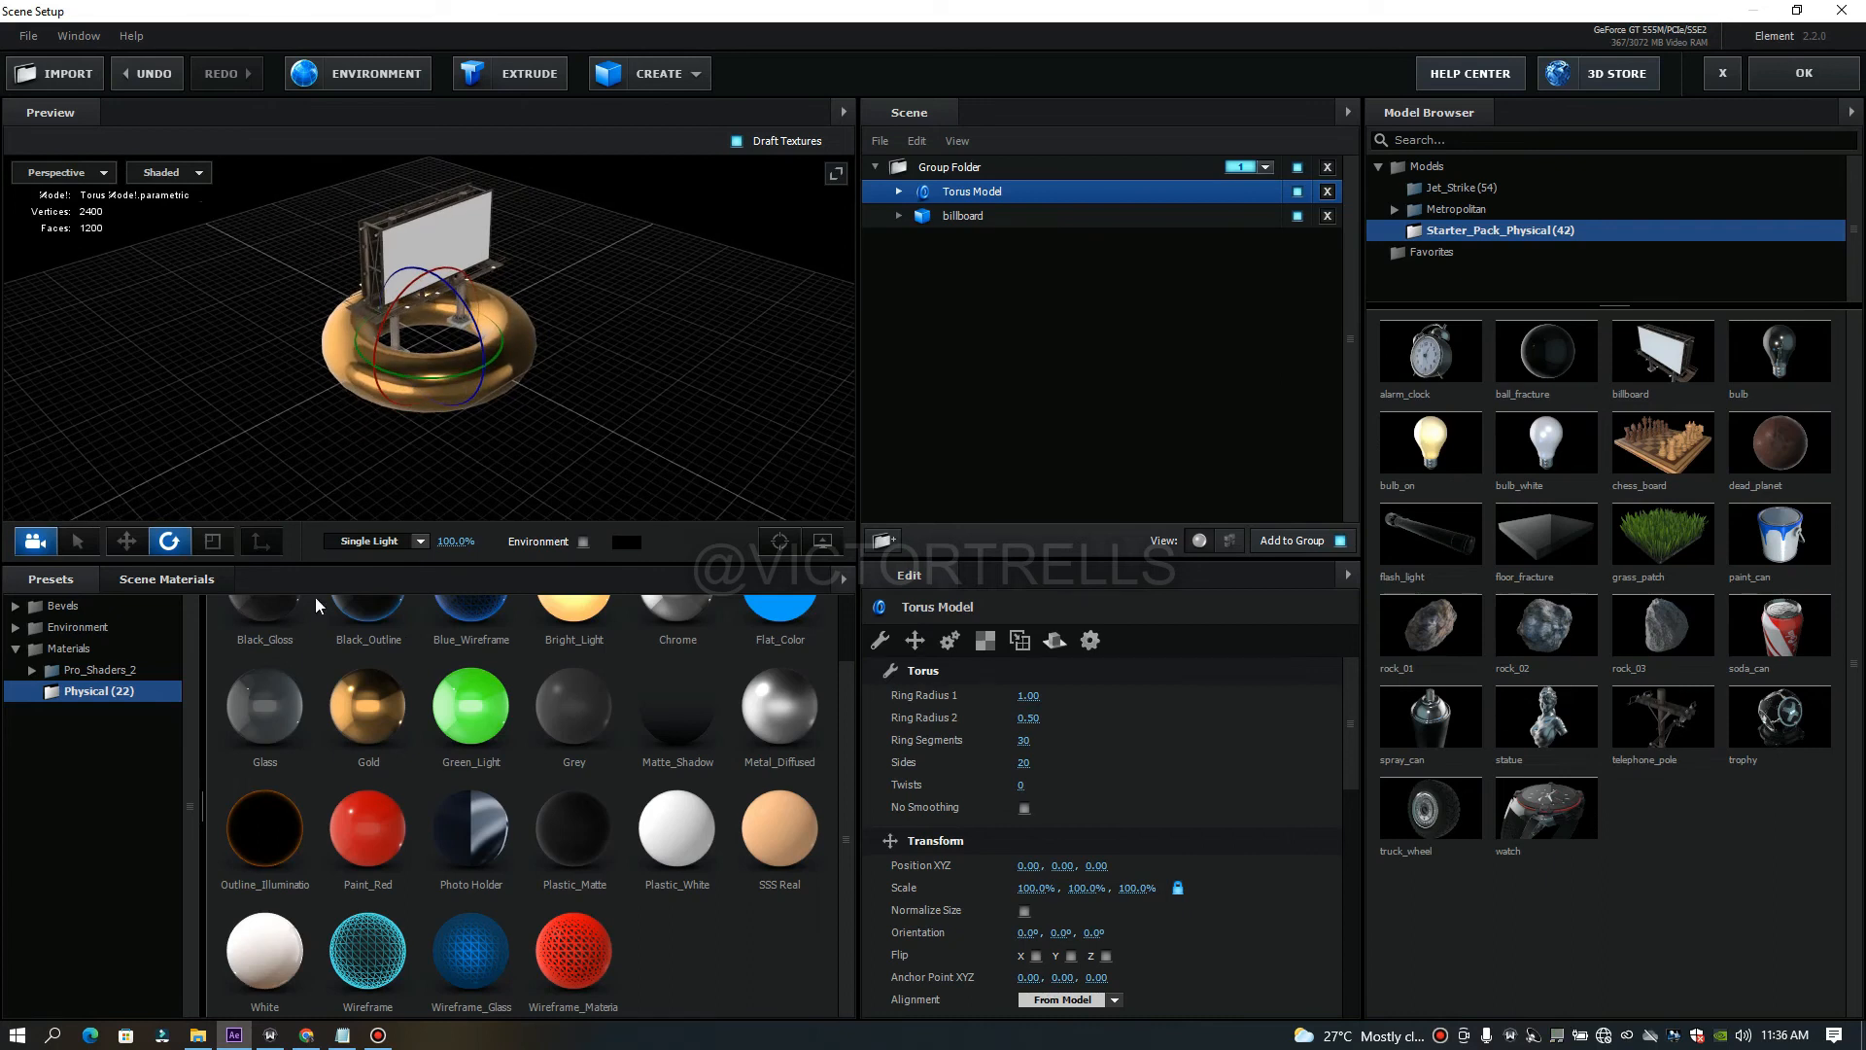
pyautogui.click(452, 717)
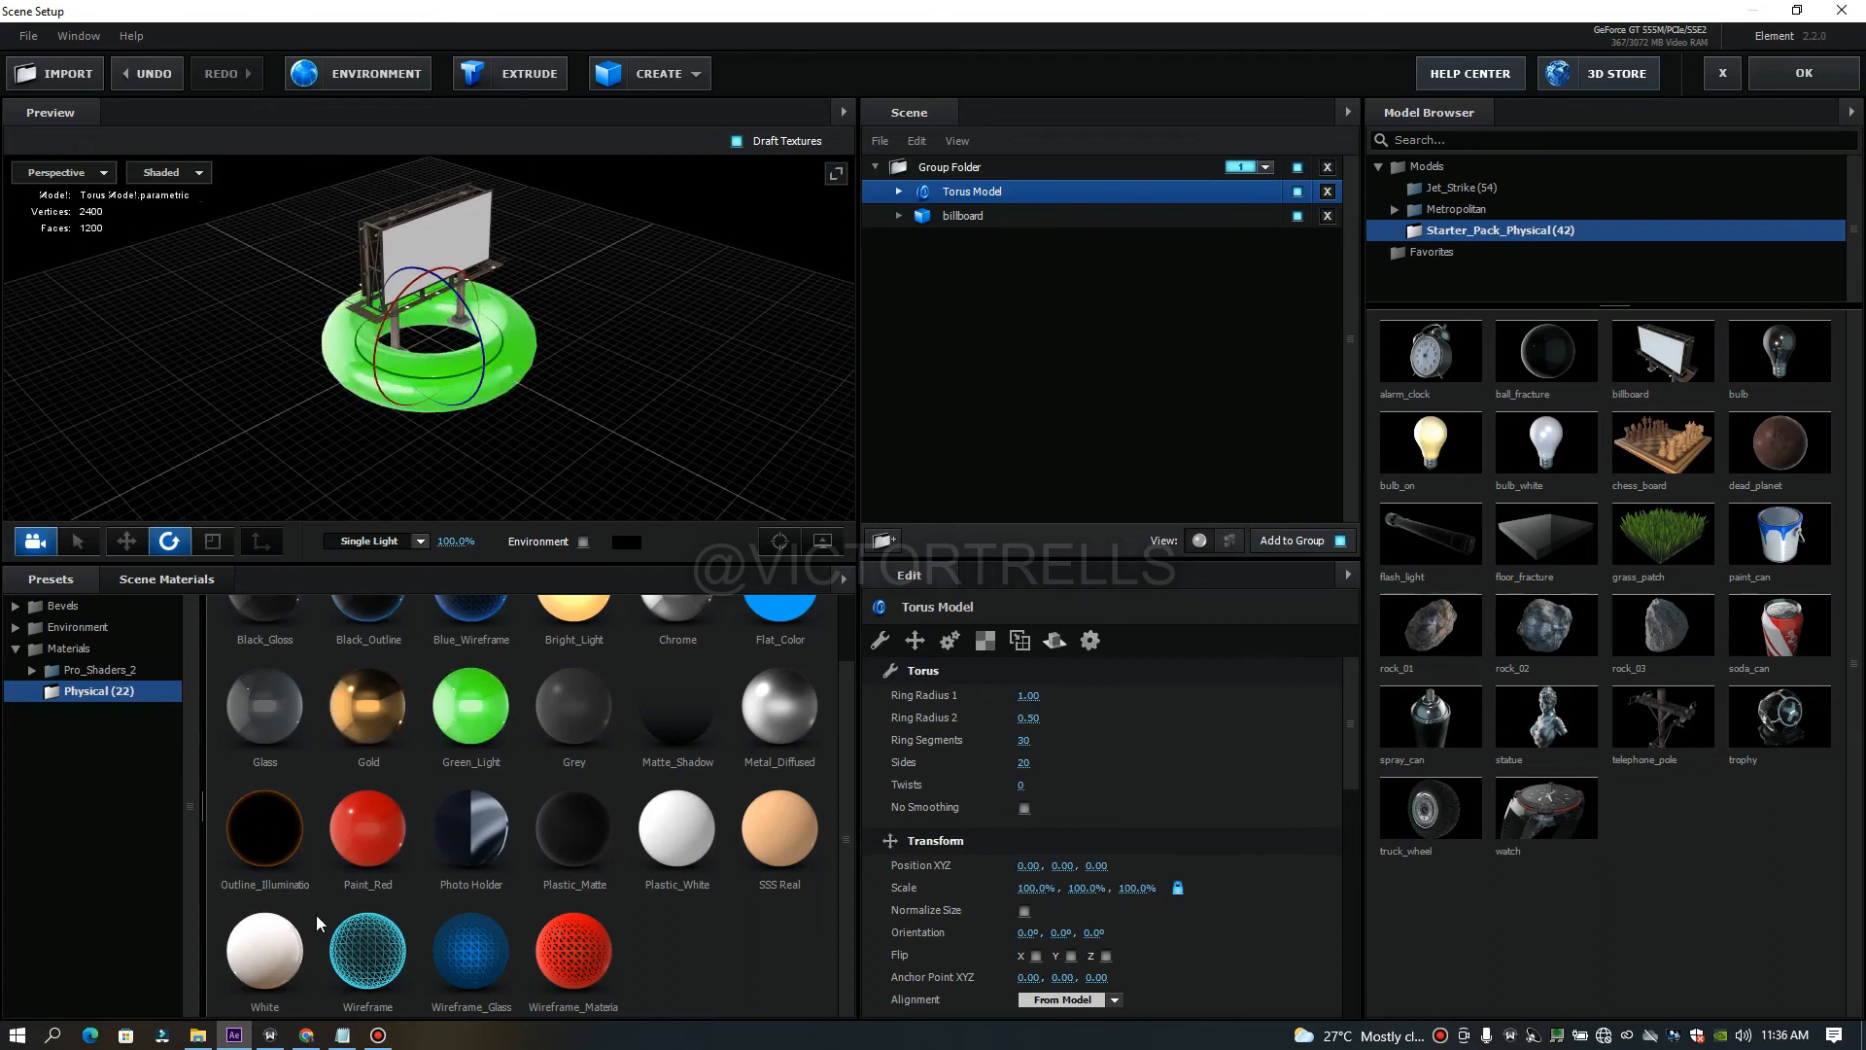
pyautogui.click(356, 847)
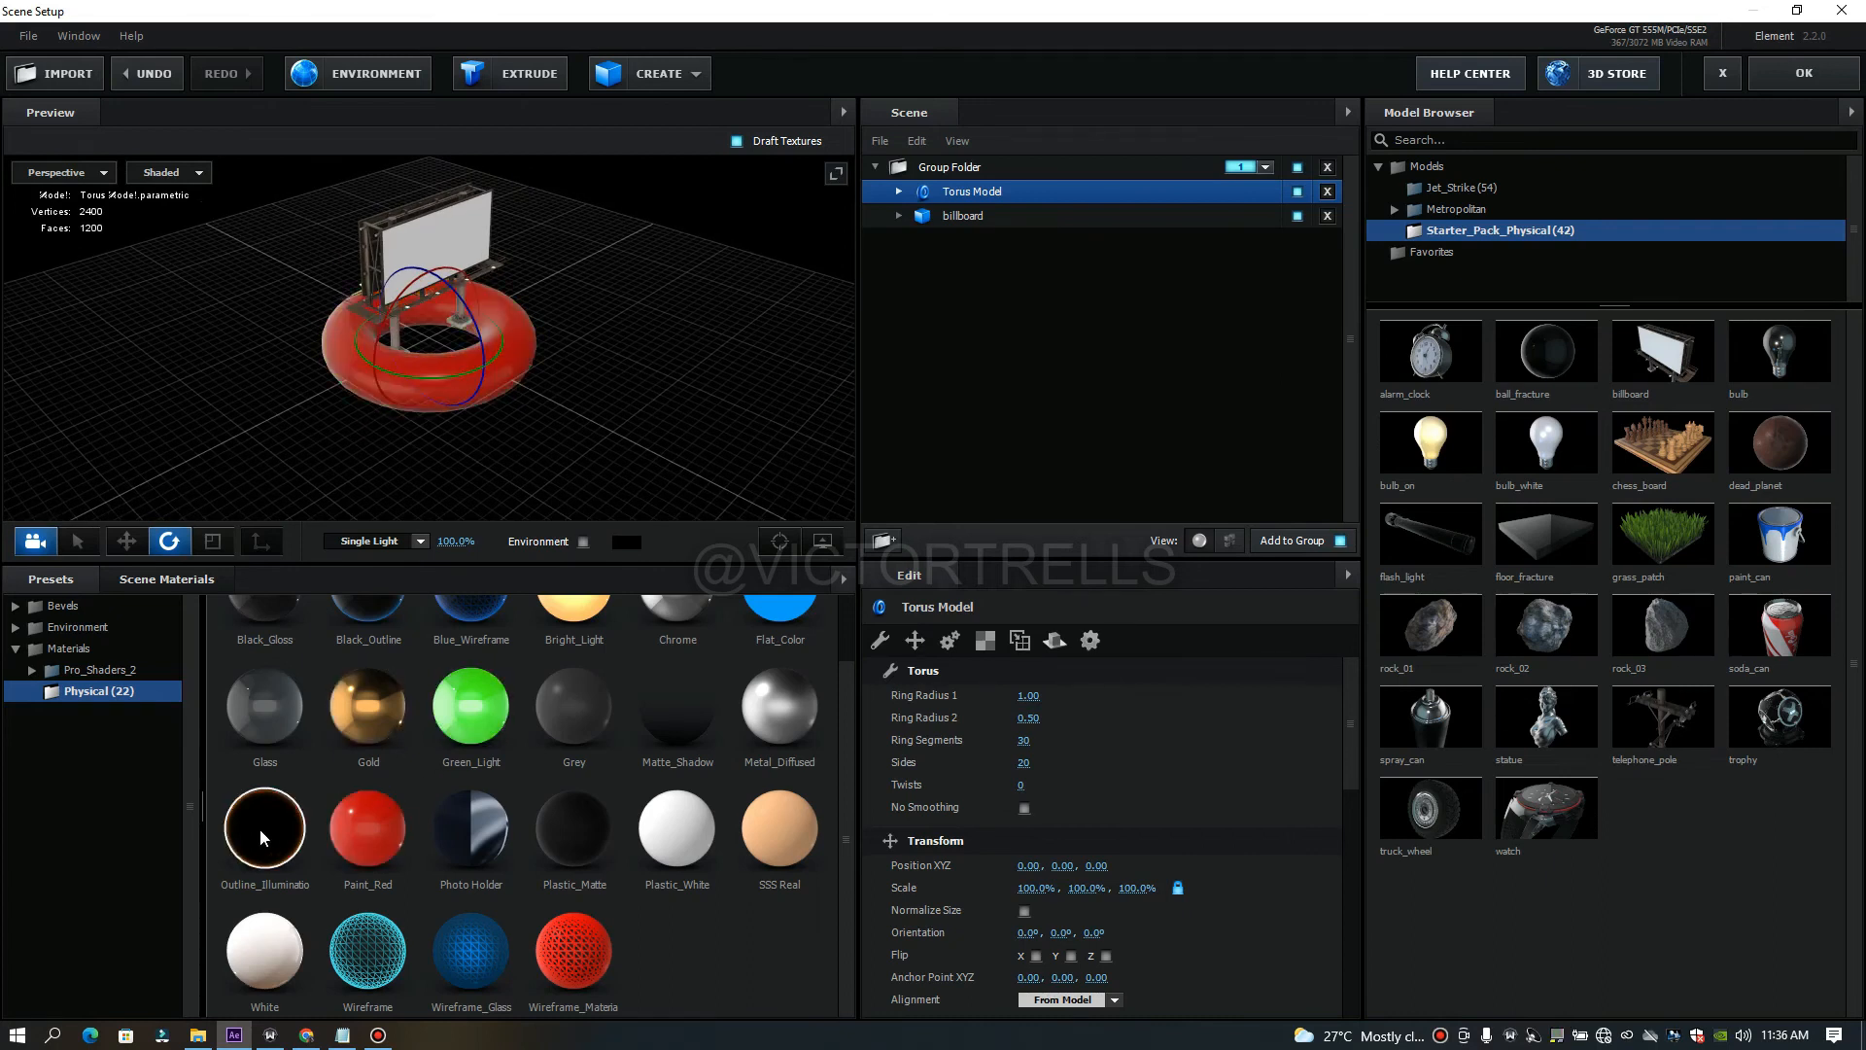
# Try the Outline_Illumination, Glass, Metal_Diffused, SSS Real and Plastic_White material presets on the torus and view it from different angles.
pyautogui.click(259, 828)
pyautogui.click(259, 716)
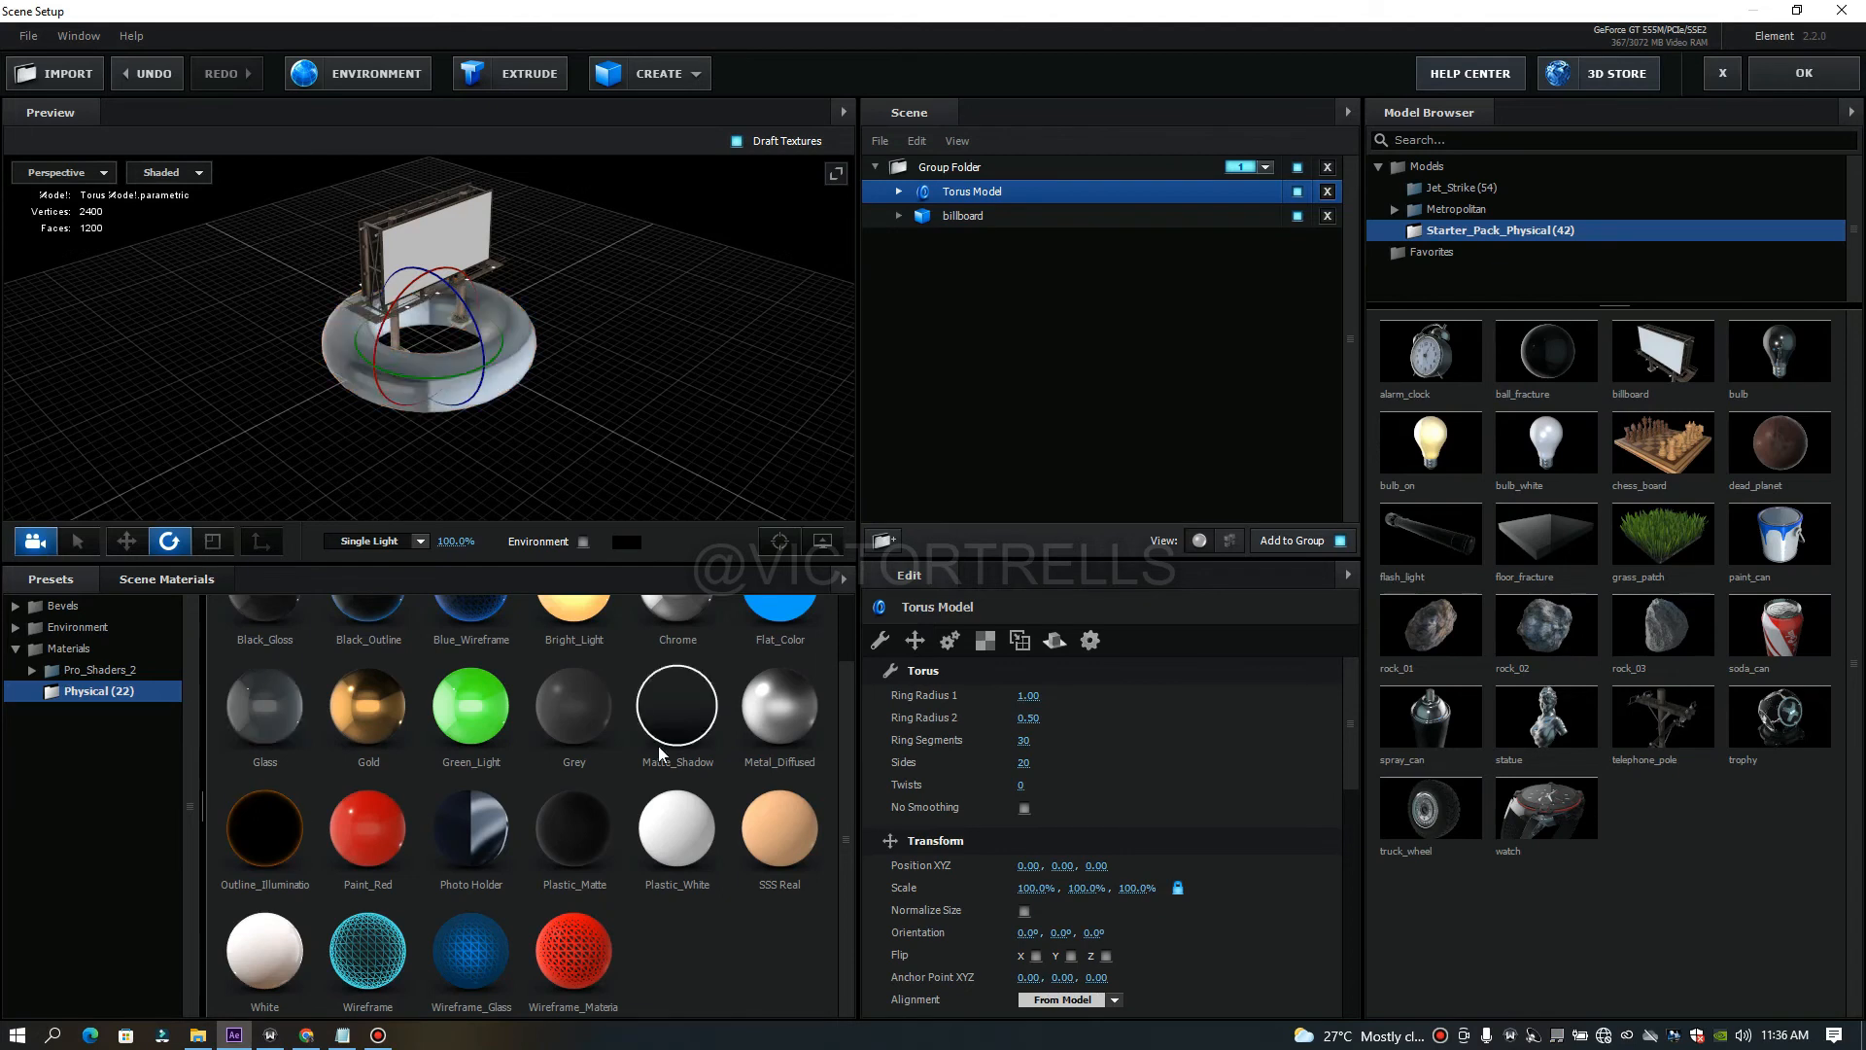
pyautogui.click(758, 724)
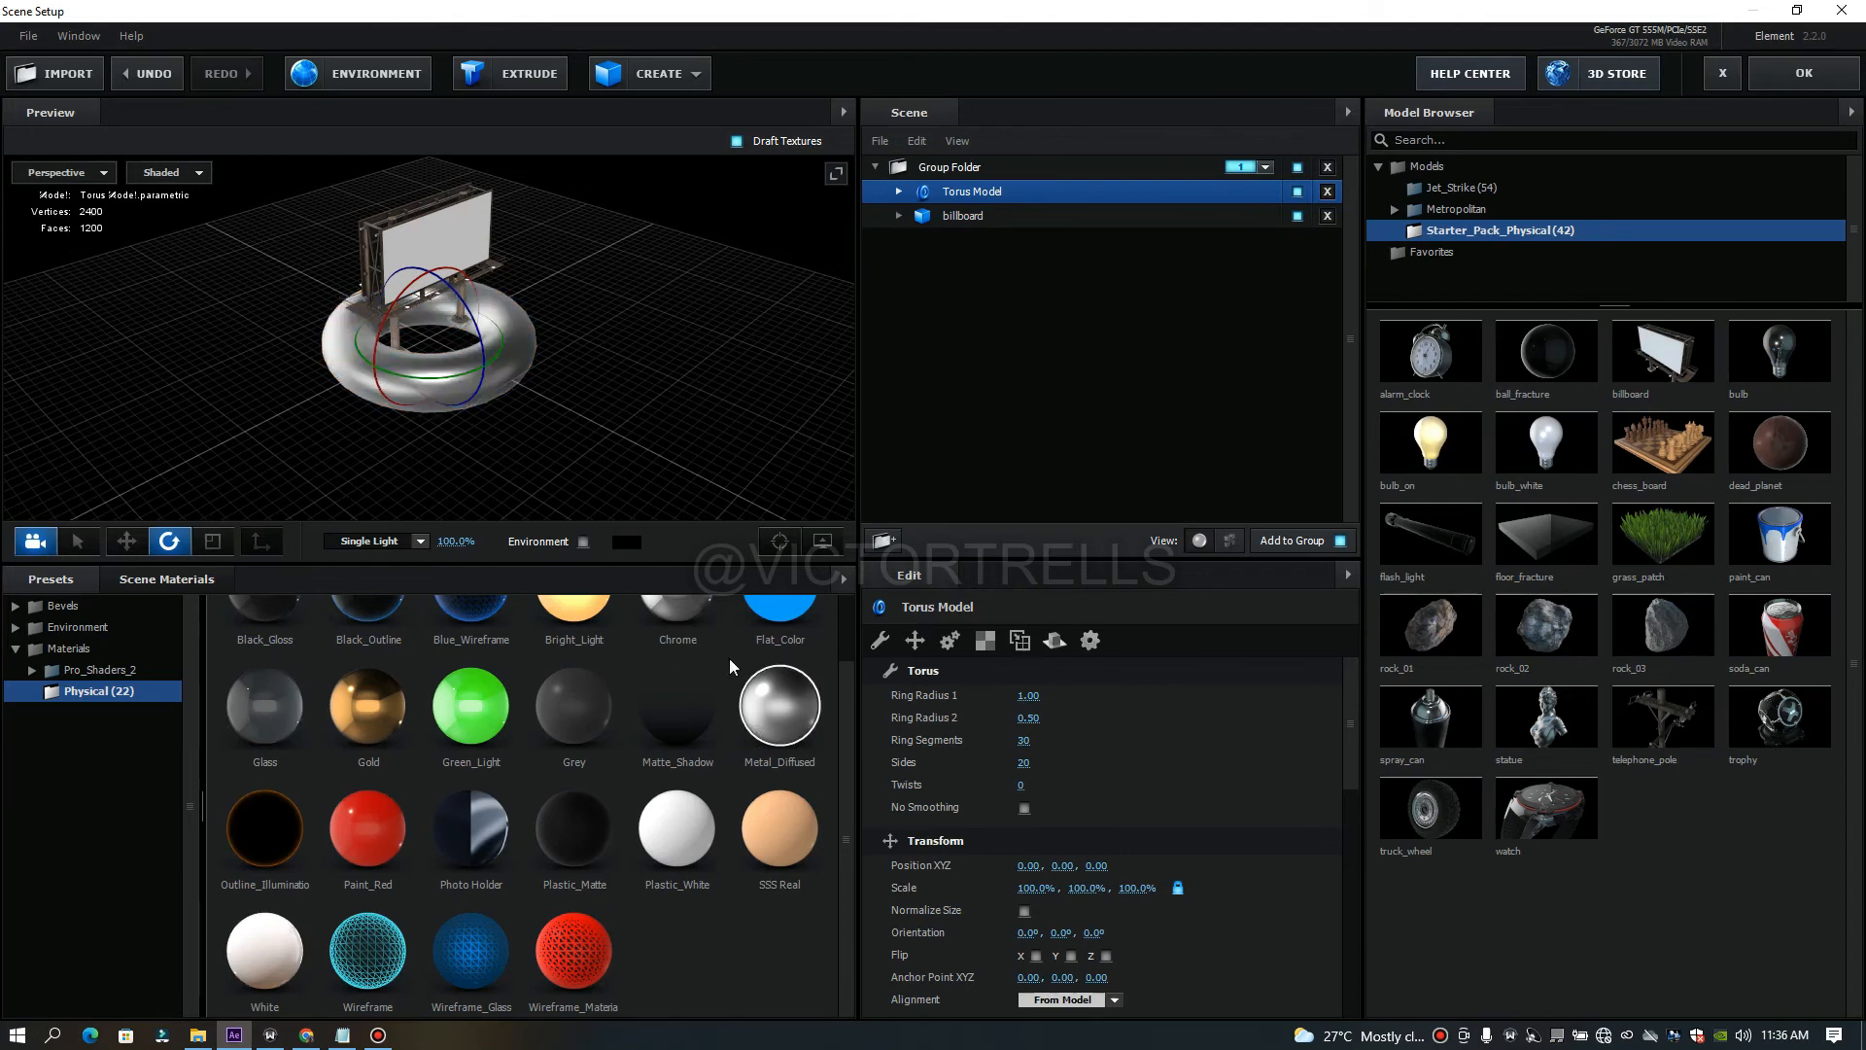
pyautogui.click(791, 818)
pyautogui.click(656, 828)
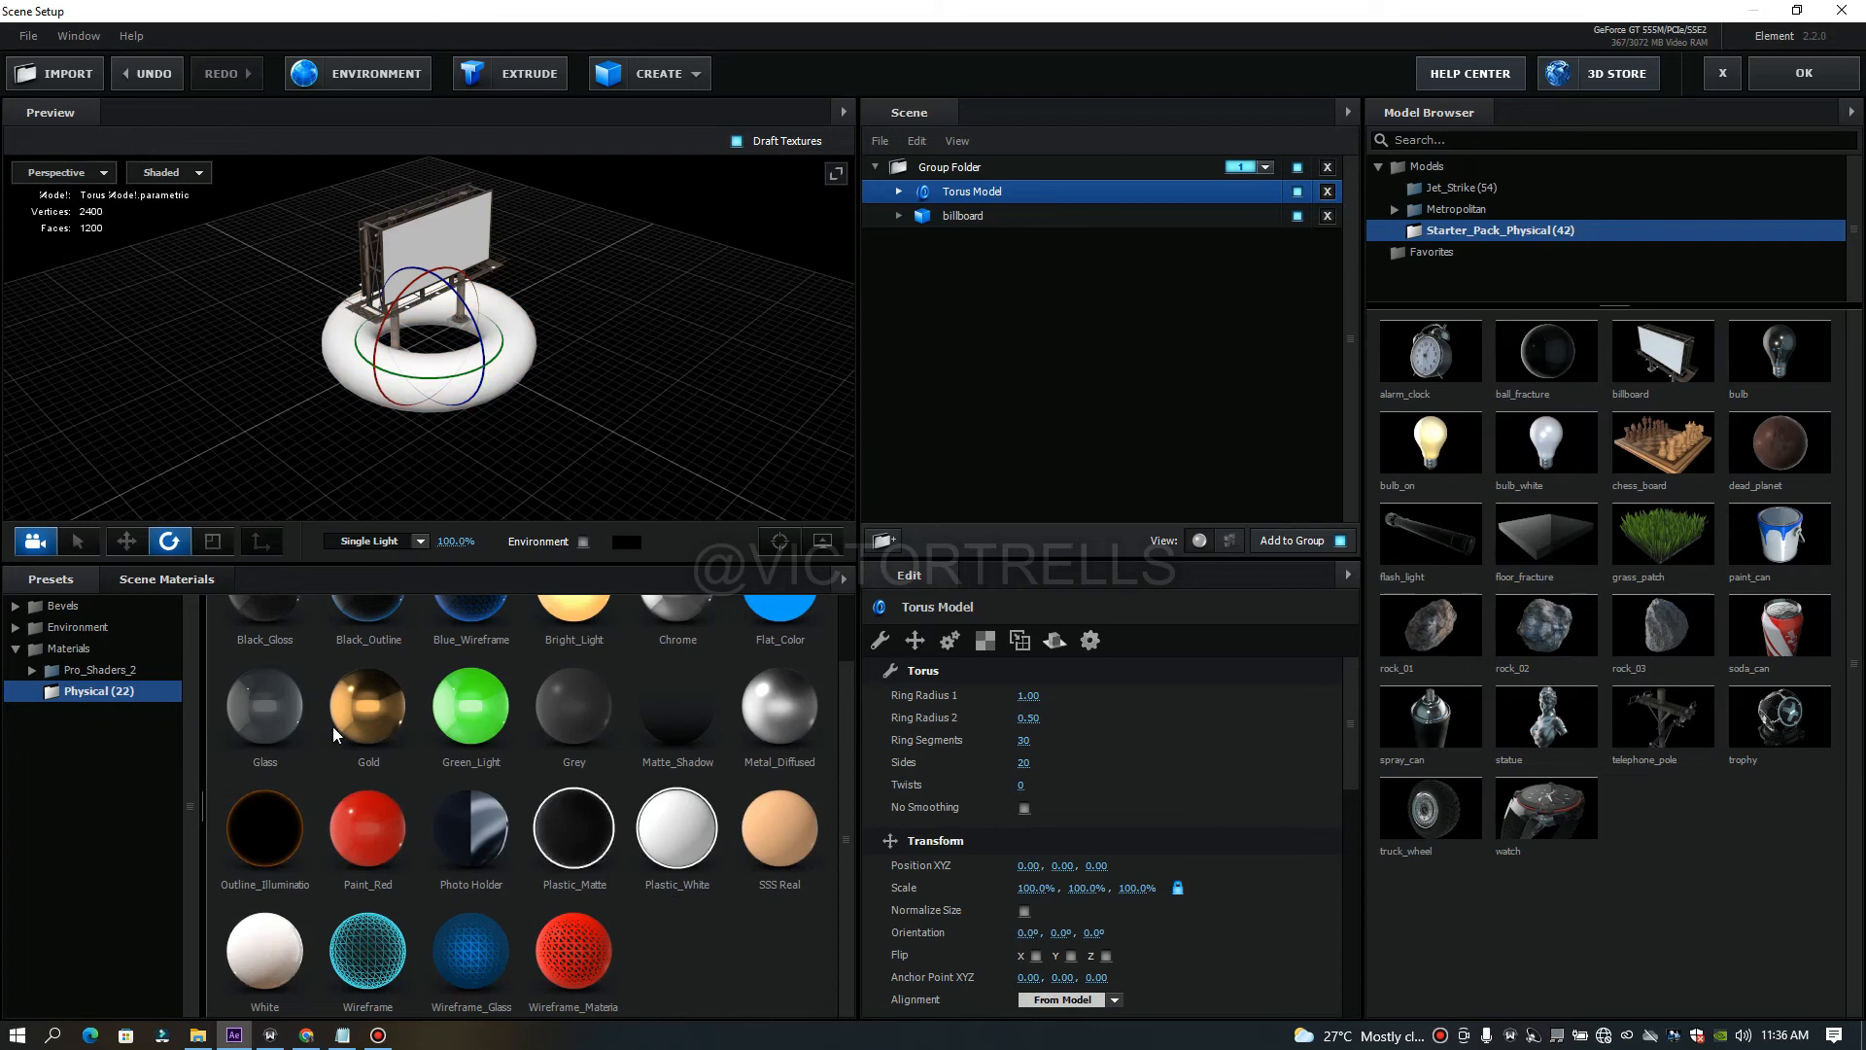
pyautogui.moveTo(547, 294); pyautogui.dragTo(574, 172)
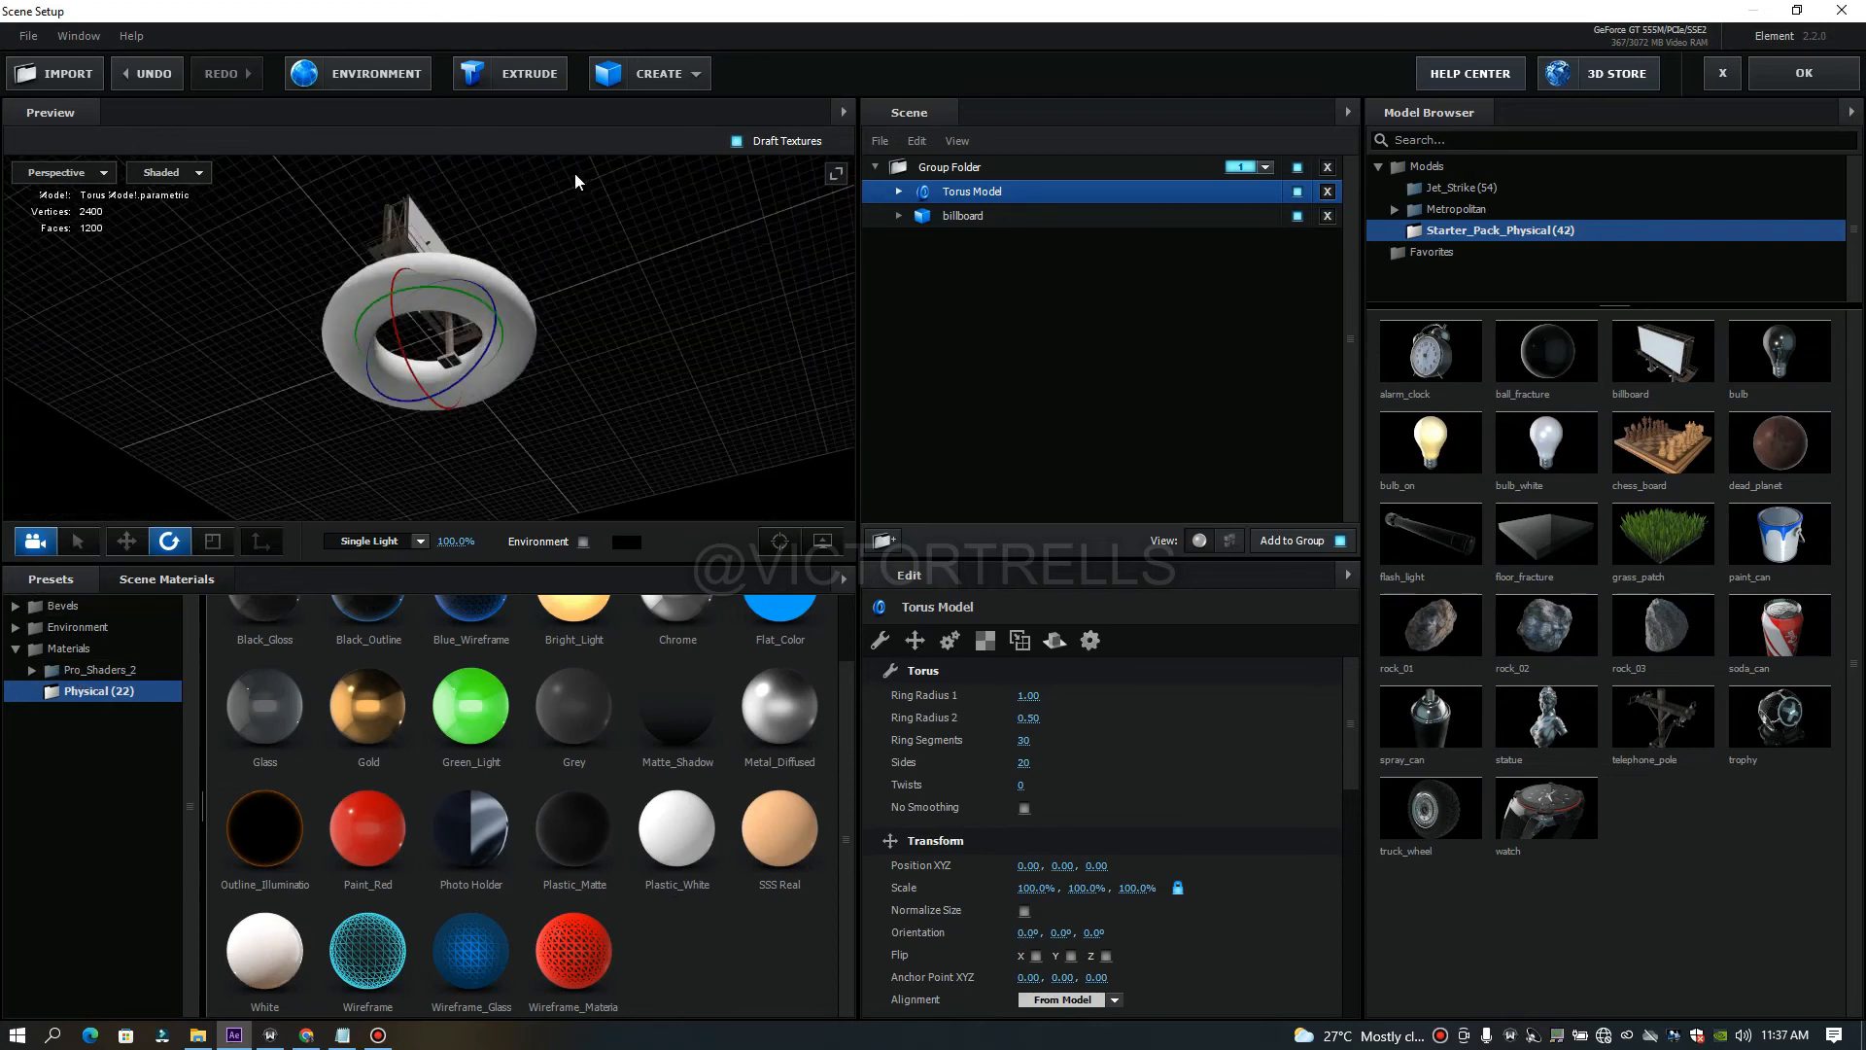
pyautogui.moveTo(255, 265); pyautogui.dragTo(319, 154)
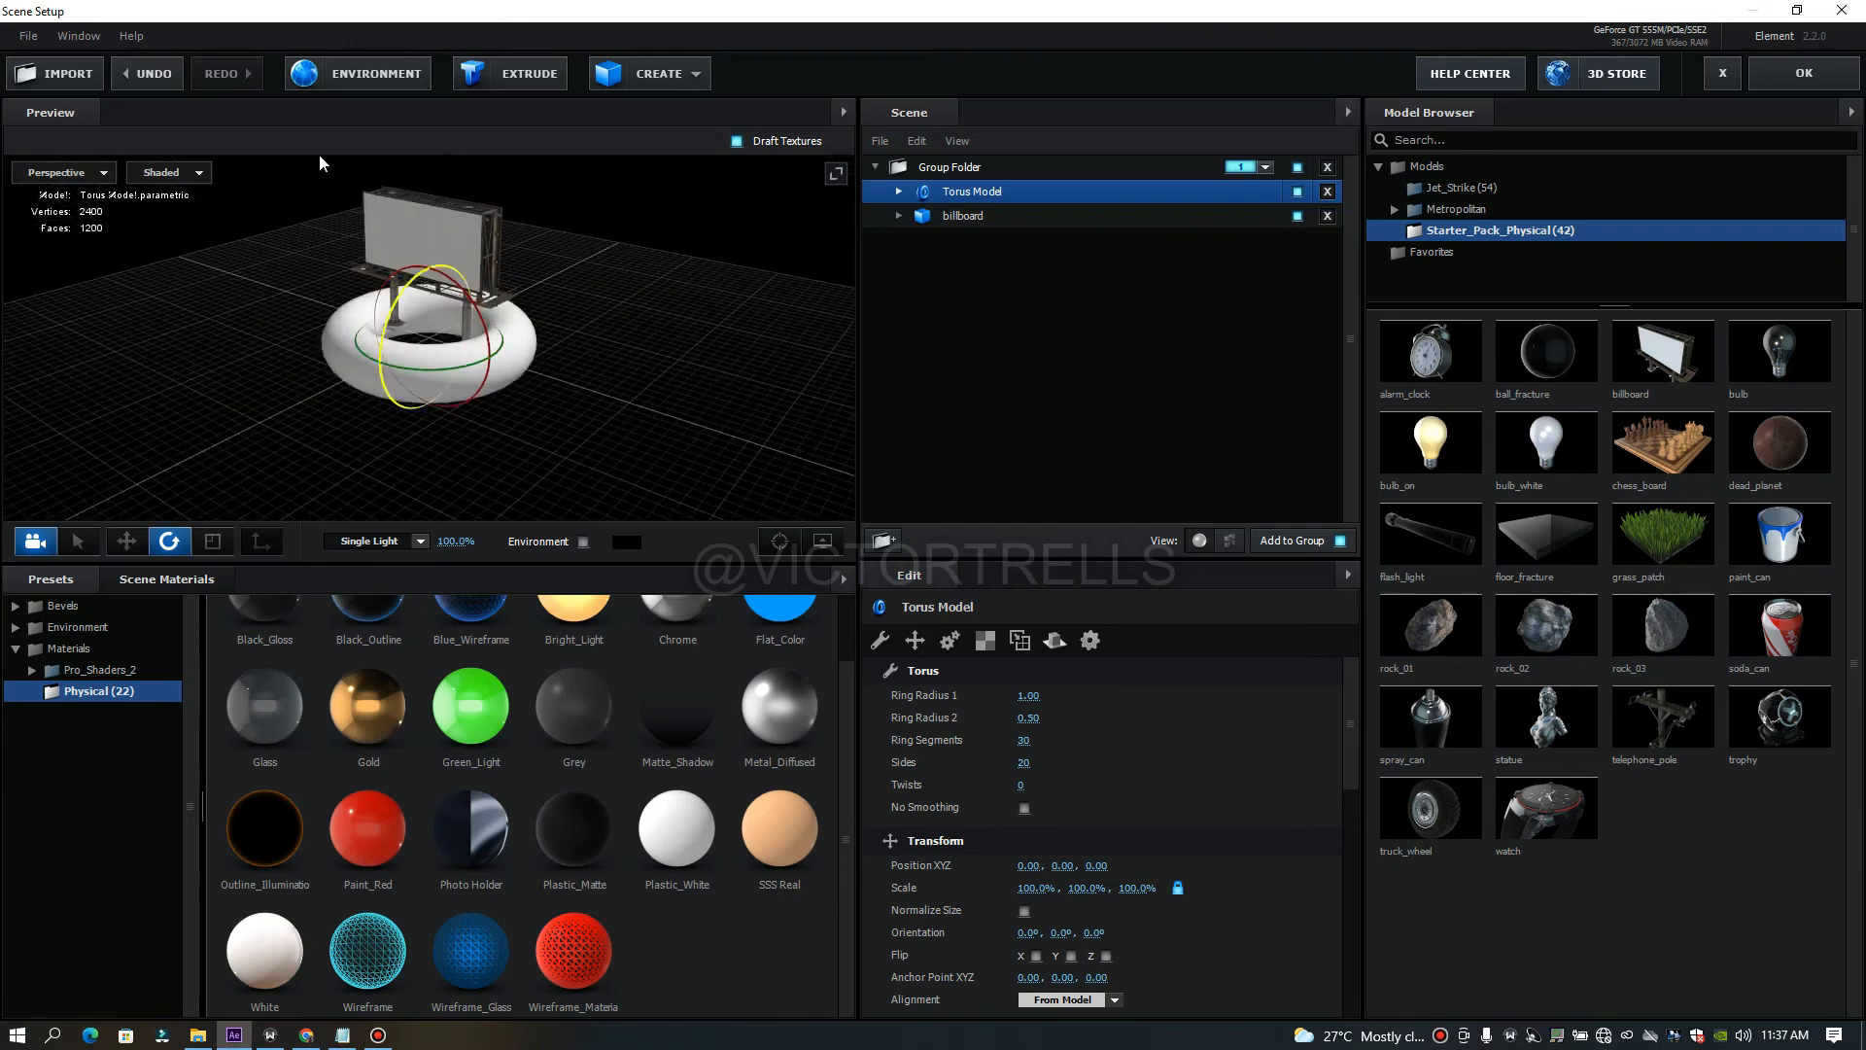
# Apply the Gold physical preset to the torus and inspect its surface up close from several angles.
pyautogui.click(356, 709)
pyautogui.moveTo(278, 358); pyautogui.dragTo(399, 319)
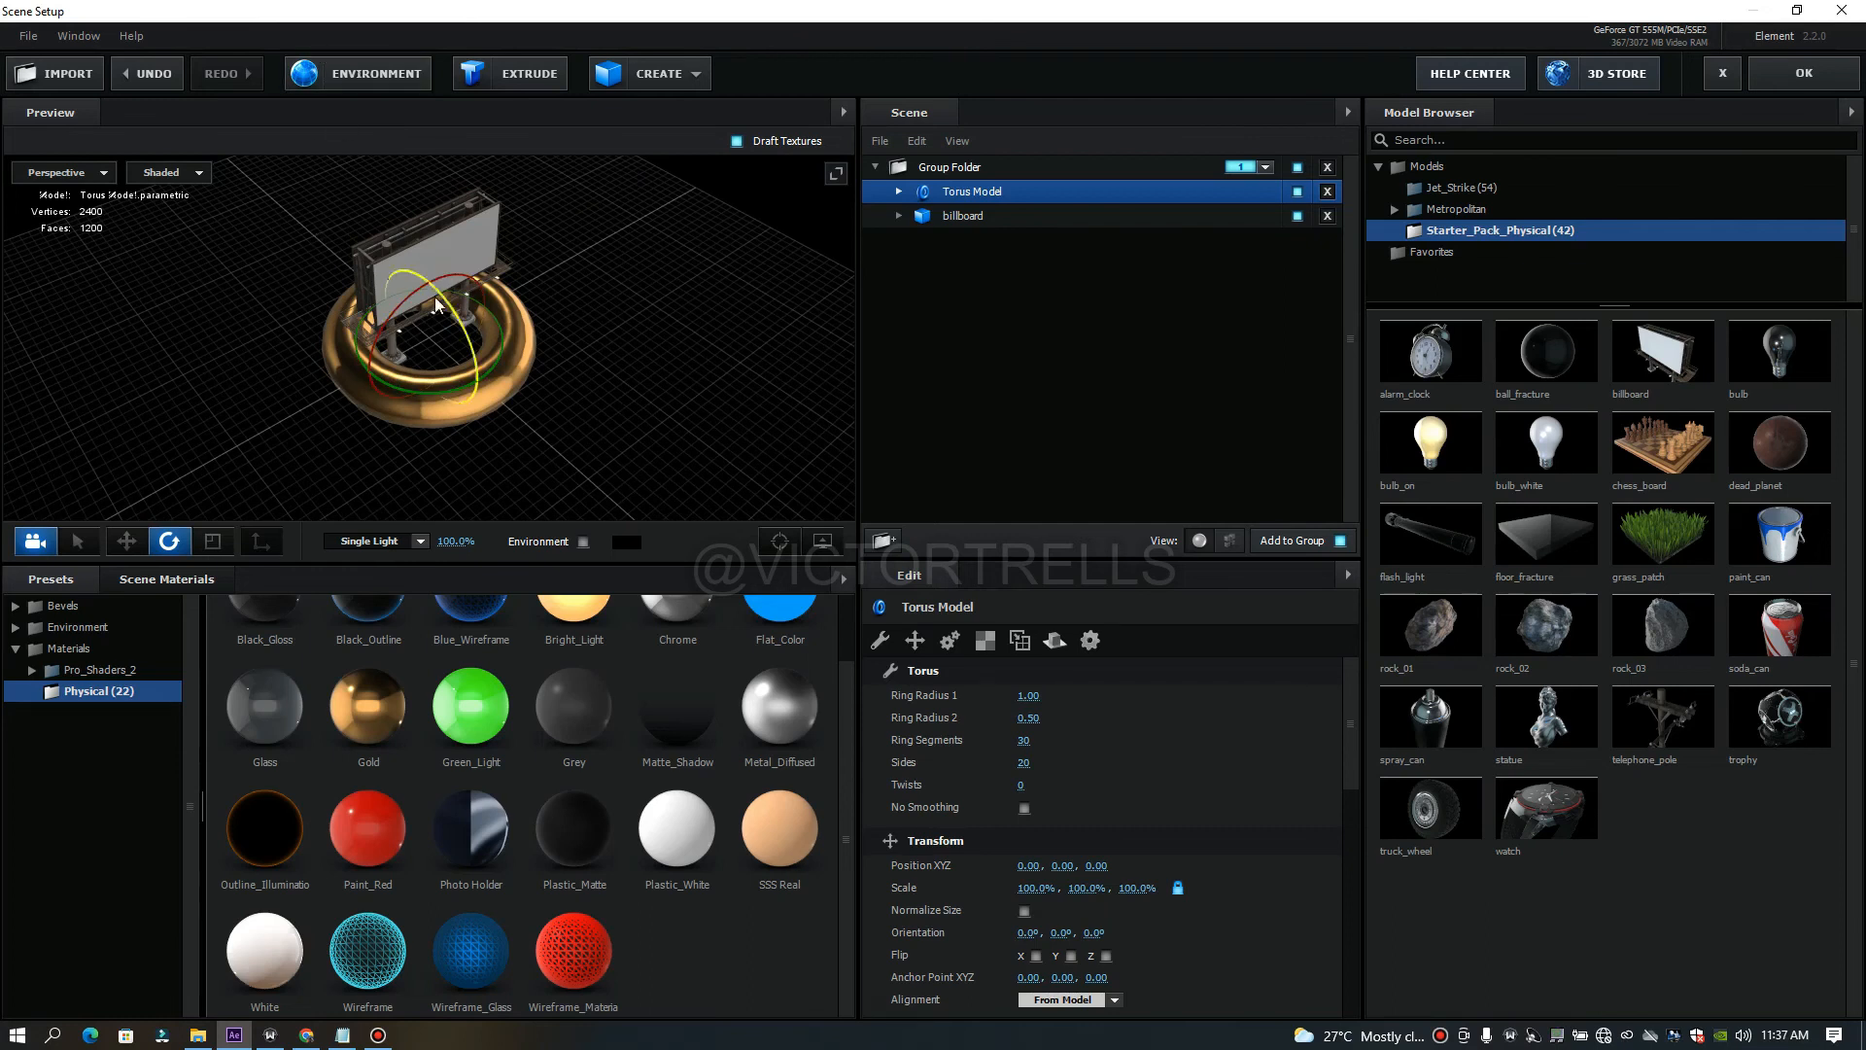
pyautogui.scroll(3, 283, 354)
pyautogui.scroll(3, 284, 356)
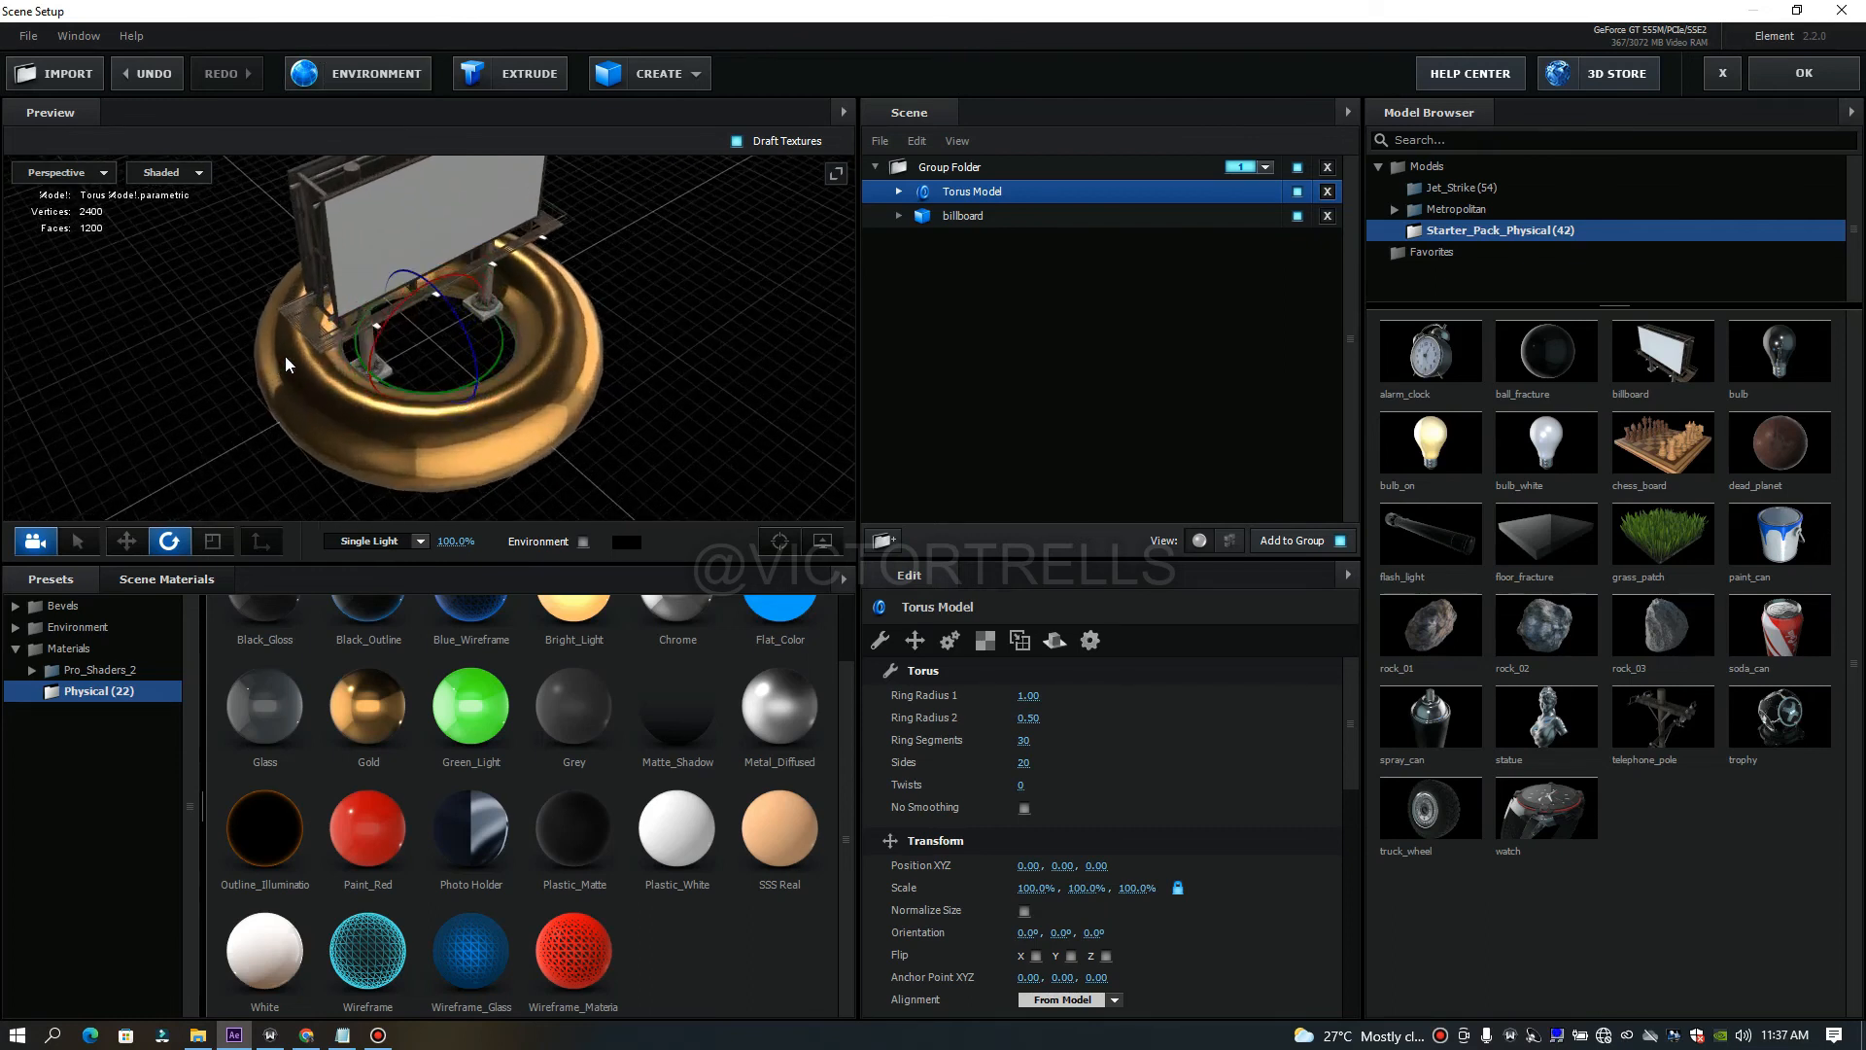
pyautogui.moveTo(216, 369); pyautogui.dragTo(235, 351)
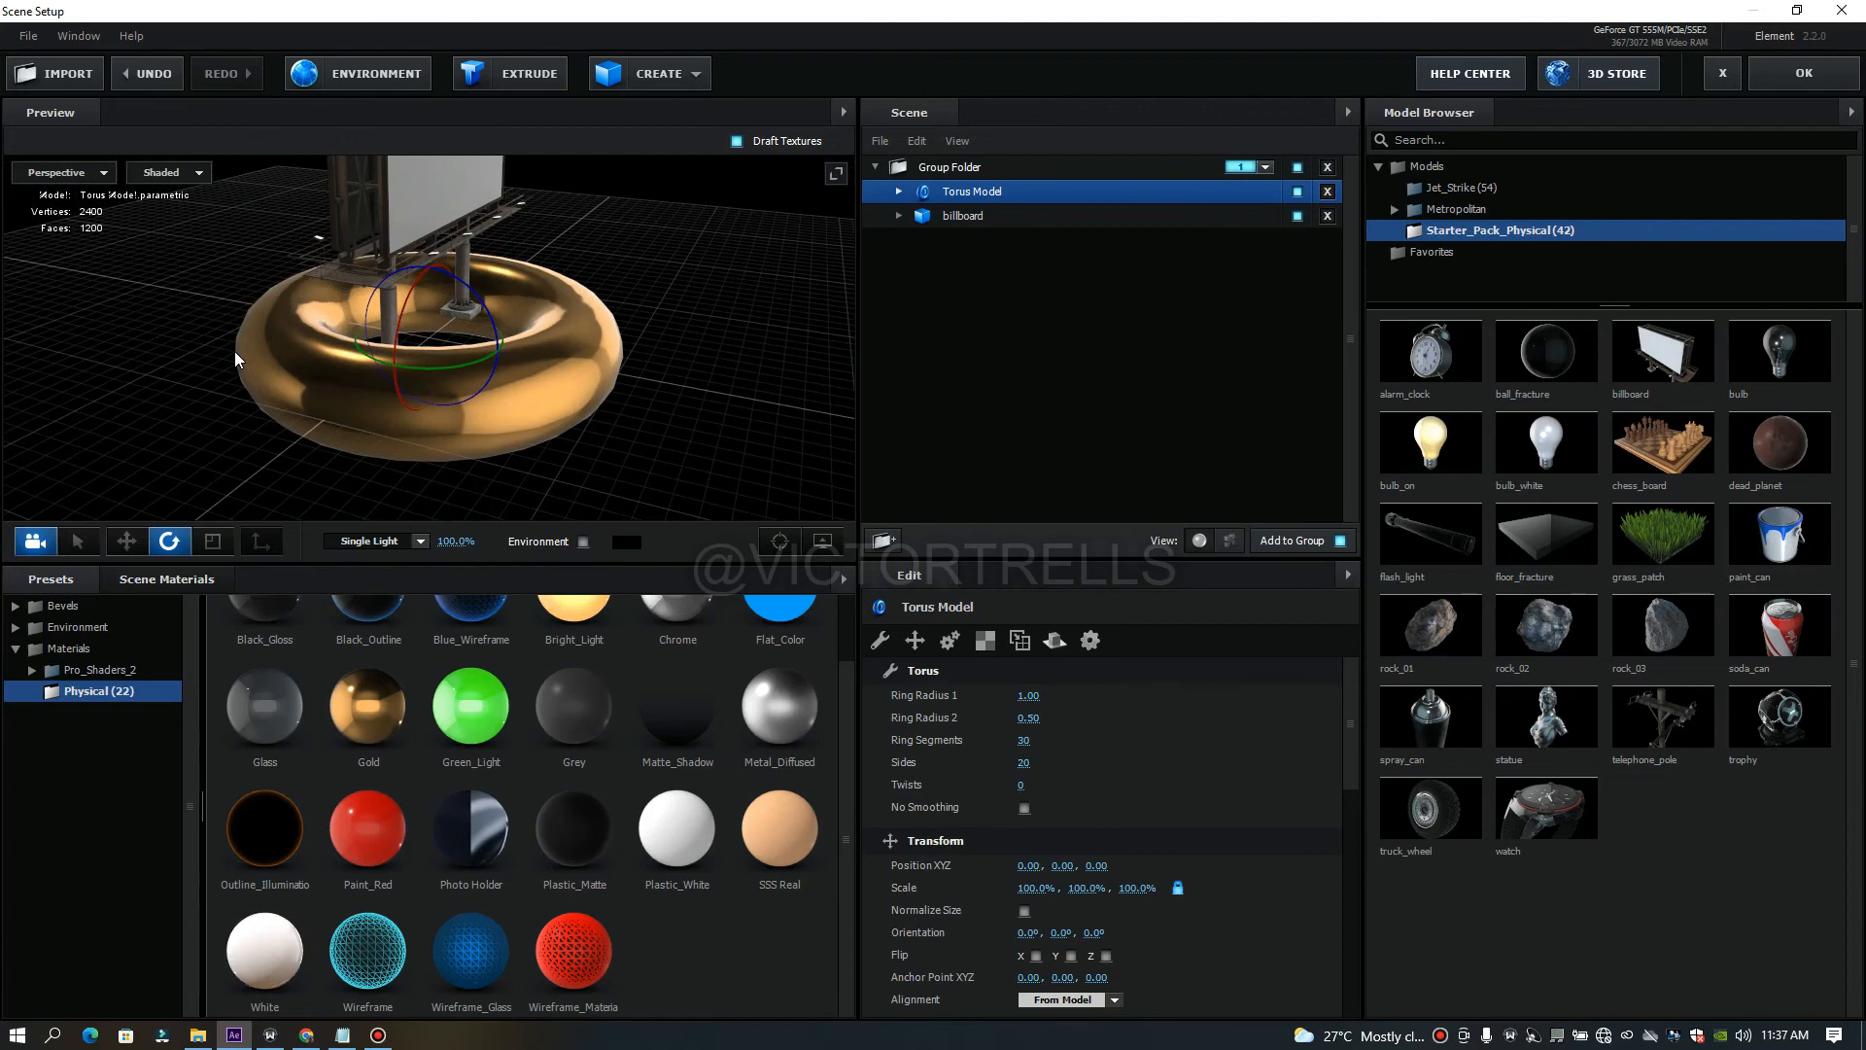
# View the environment's texture channel and the Basic_2K image folder, and leave both without choosing a texture.
pyautogui.click(340, 74)
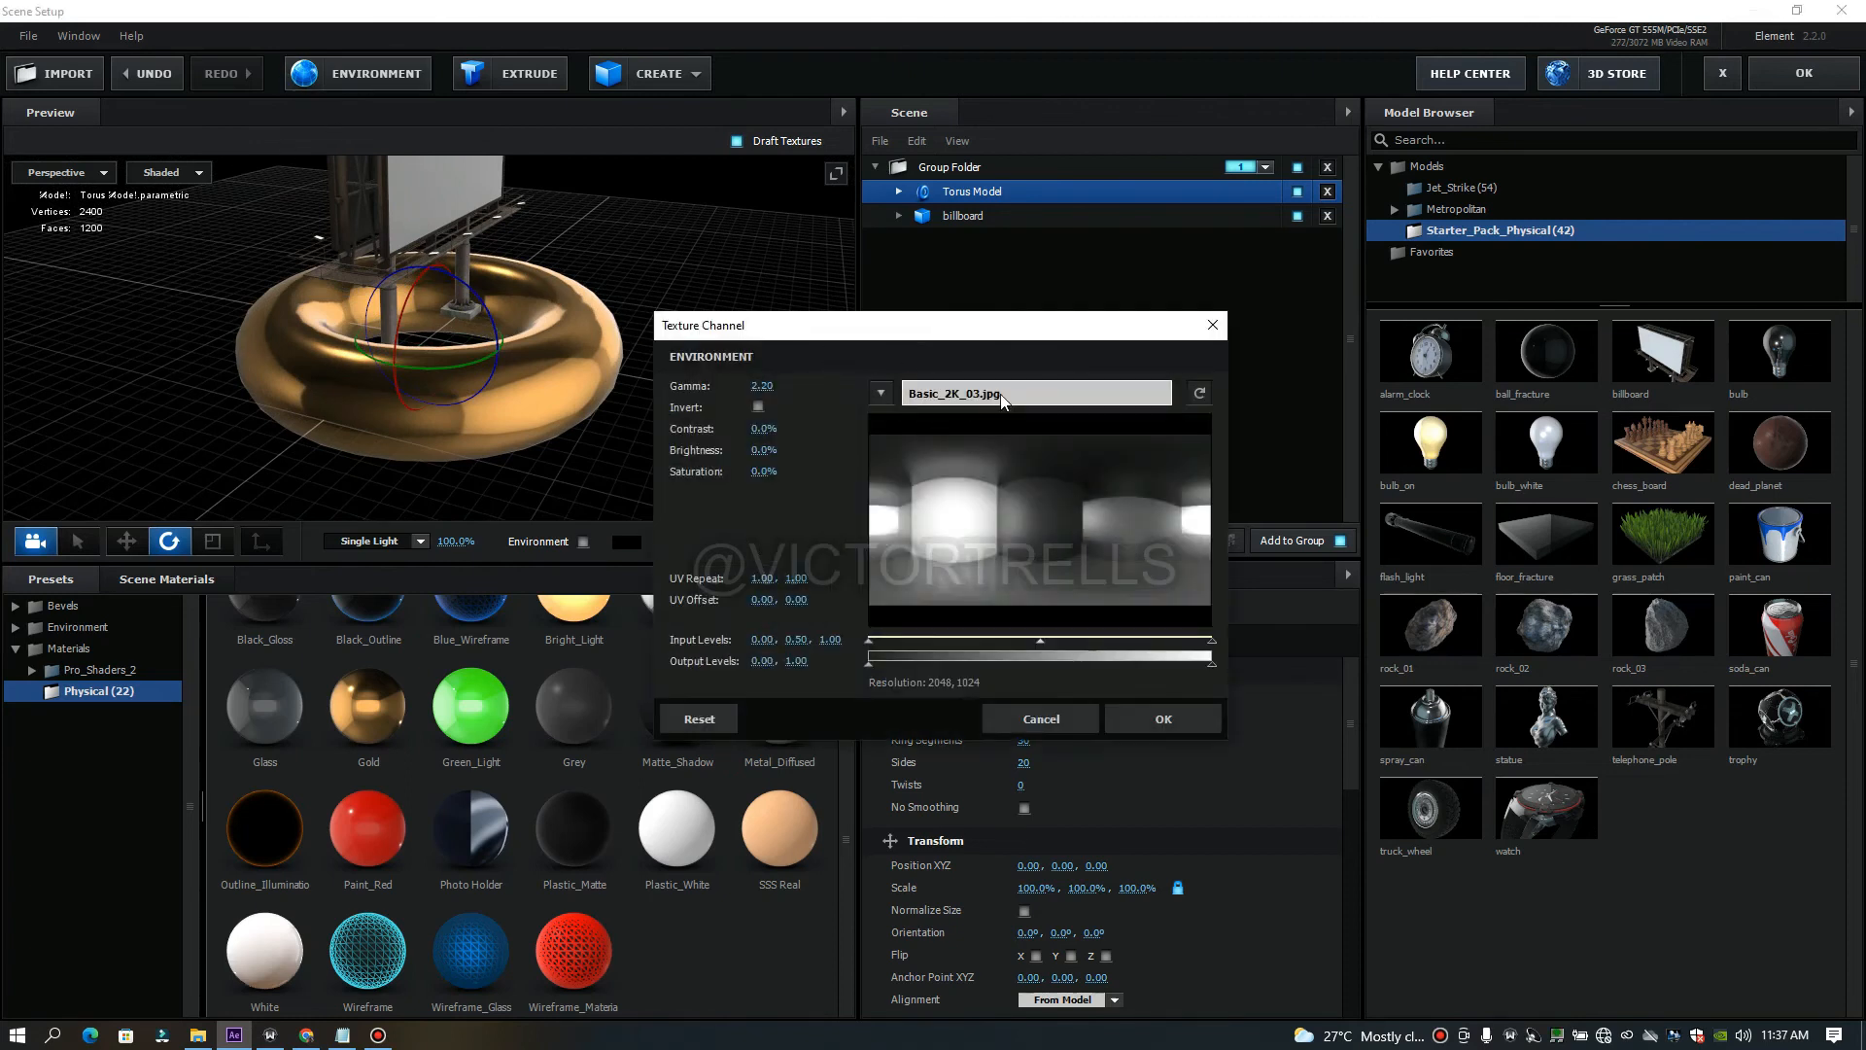
pyautogui.click(881, 394)
pyautogui.click(922, 394)
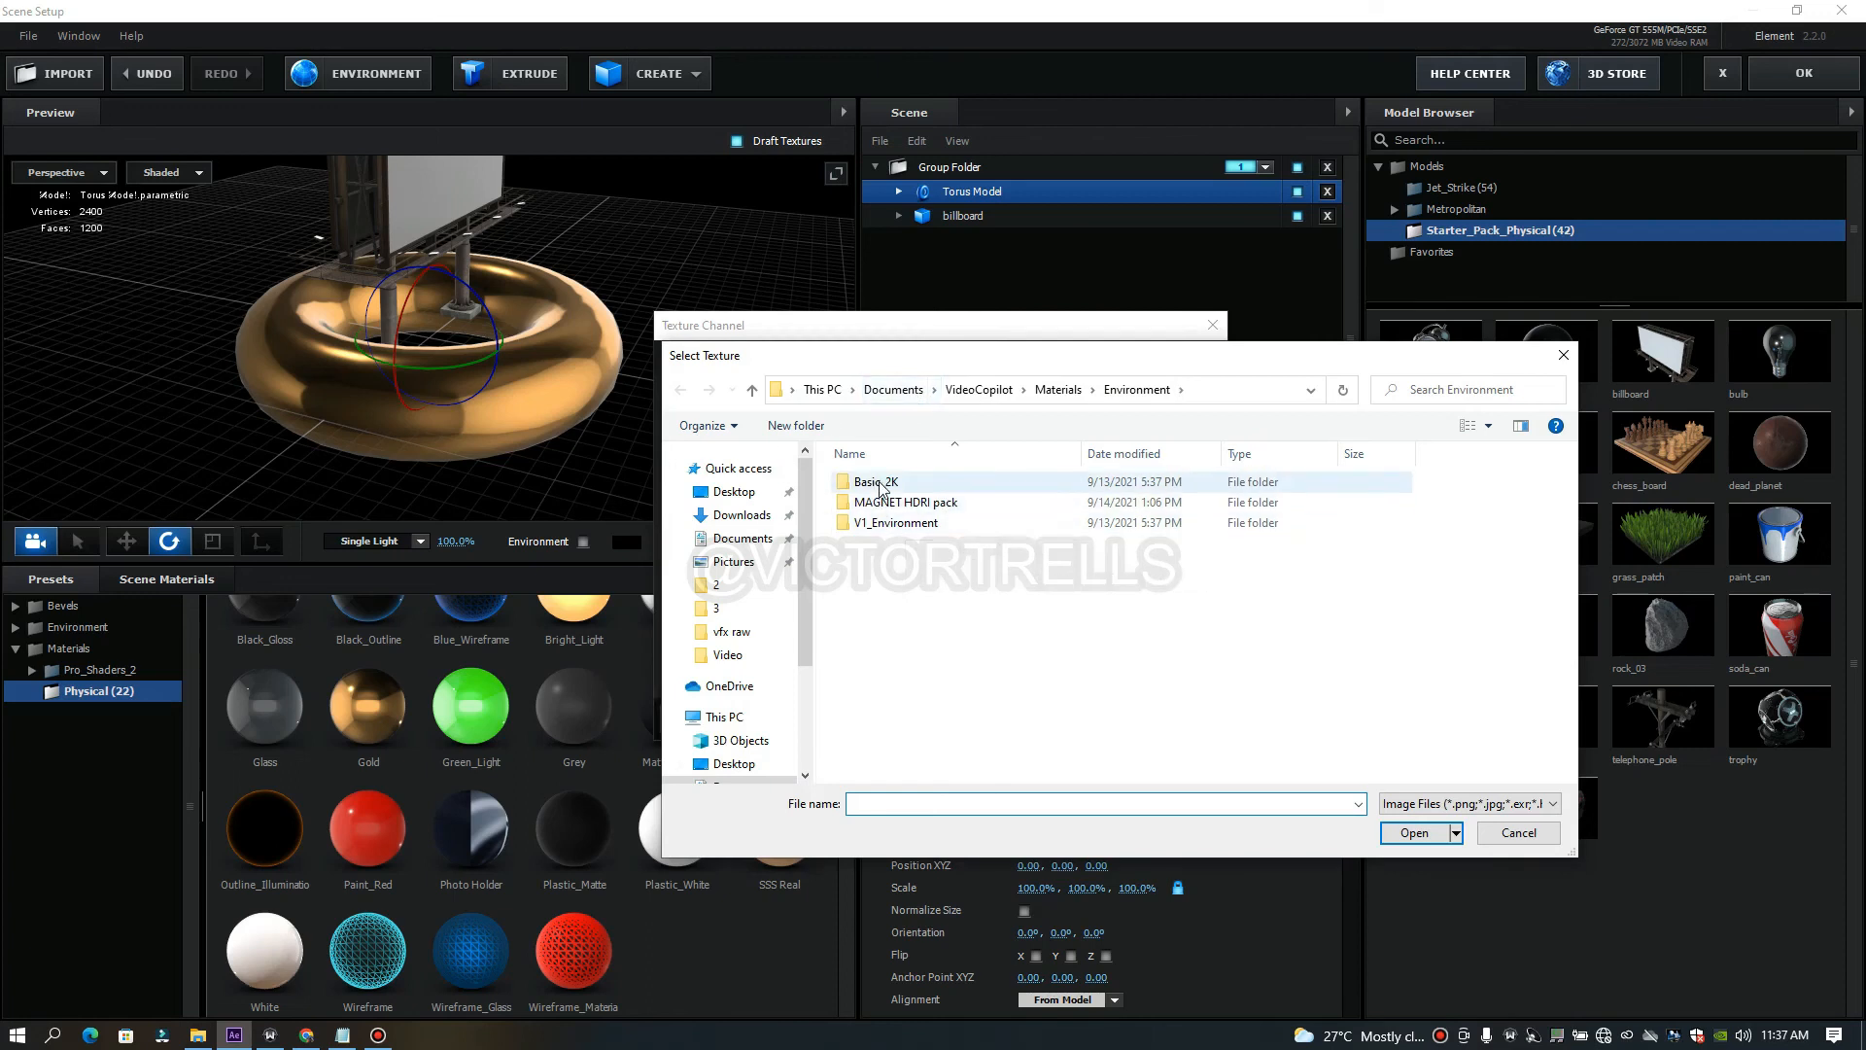
pyautogui.doubleClick(877, 483)
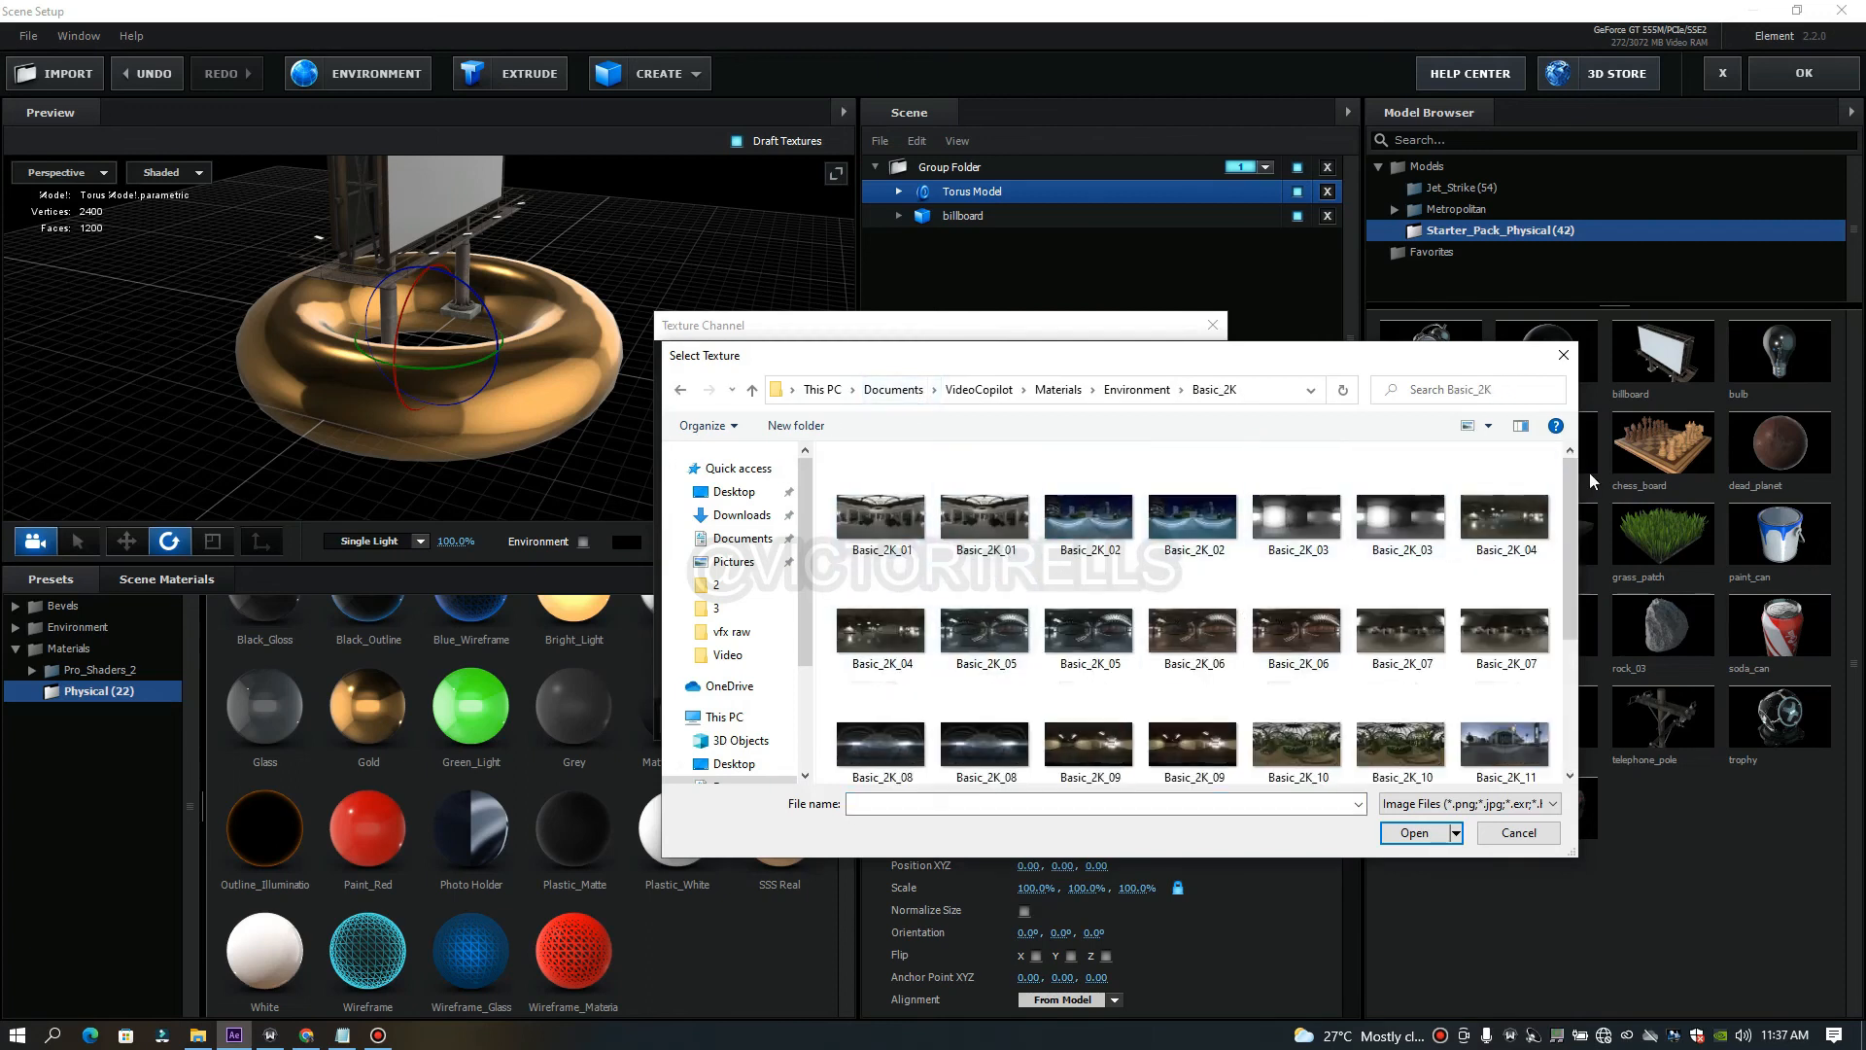
pyautogui.moveTo(1576, 492); pyautogui.dragTo(1570, 442)
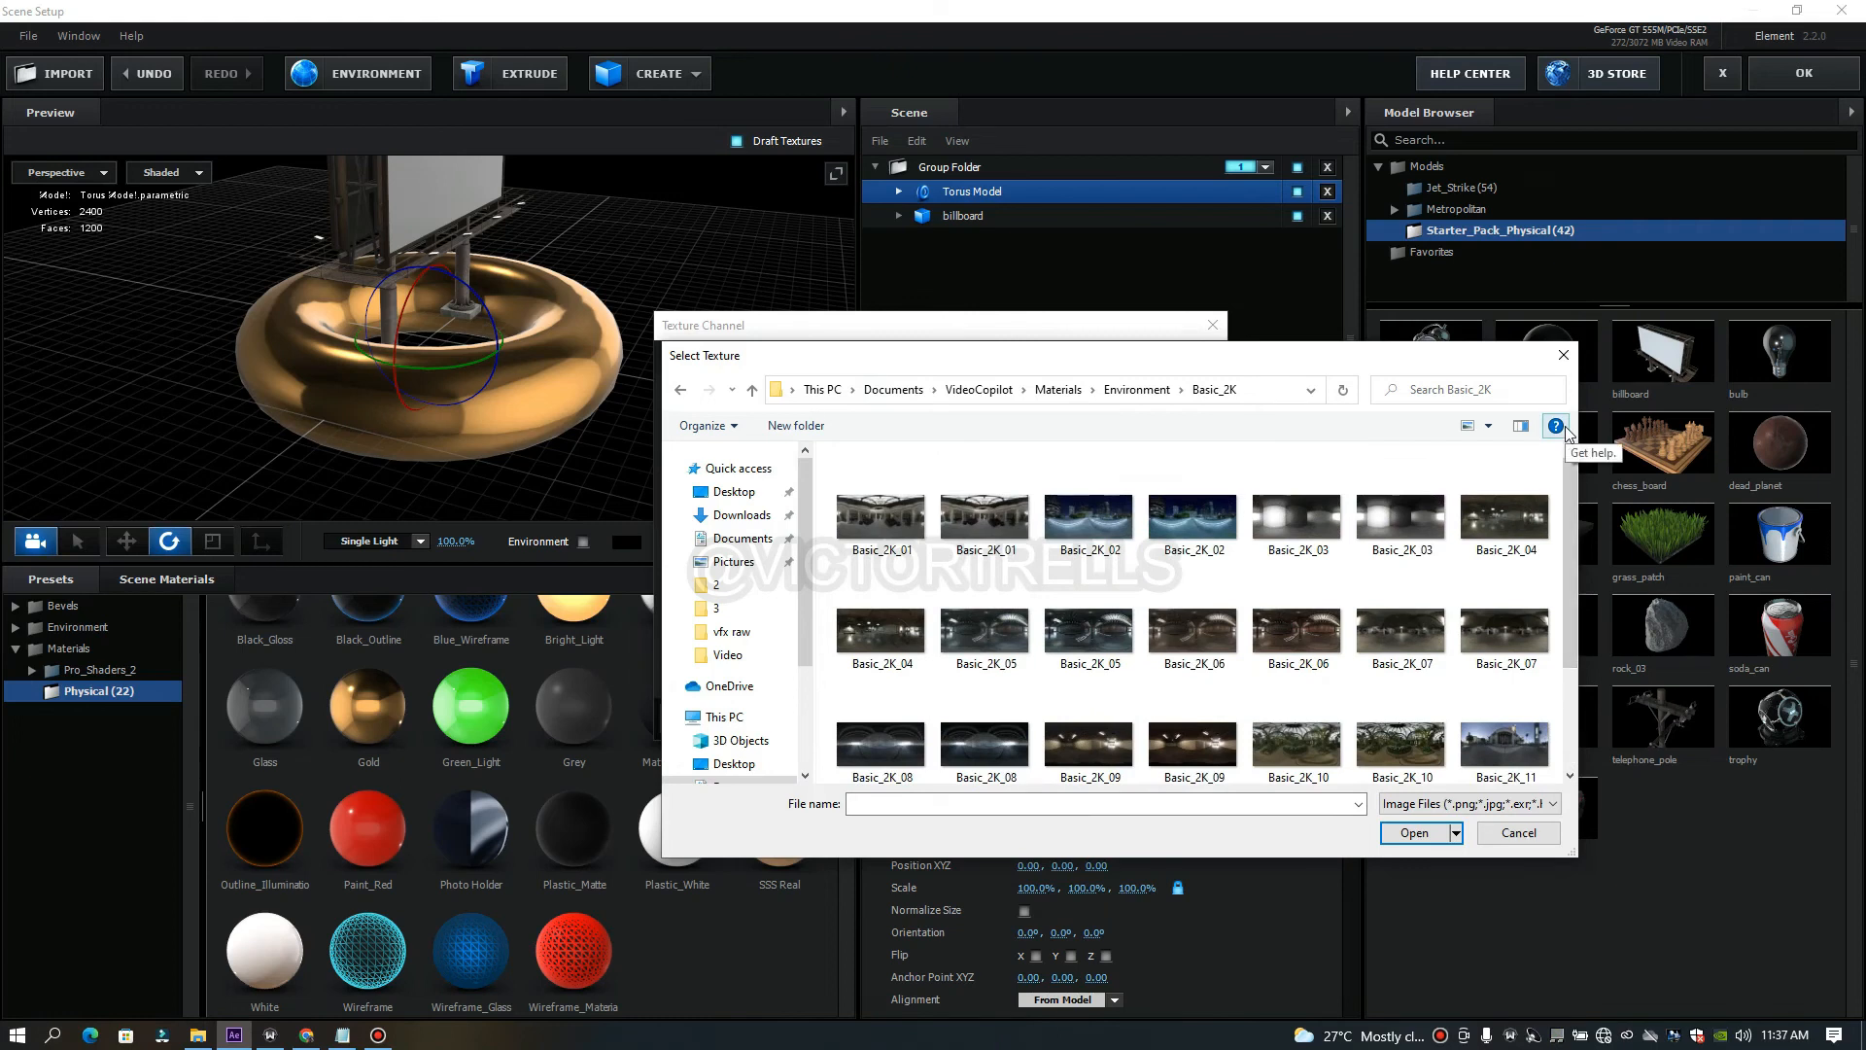
pyautogui.click(1562, 355)
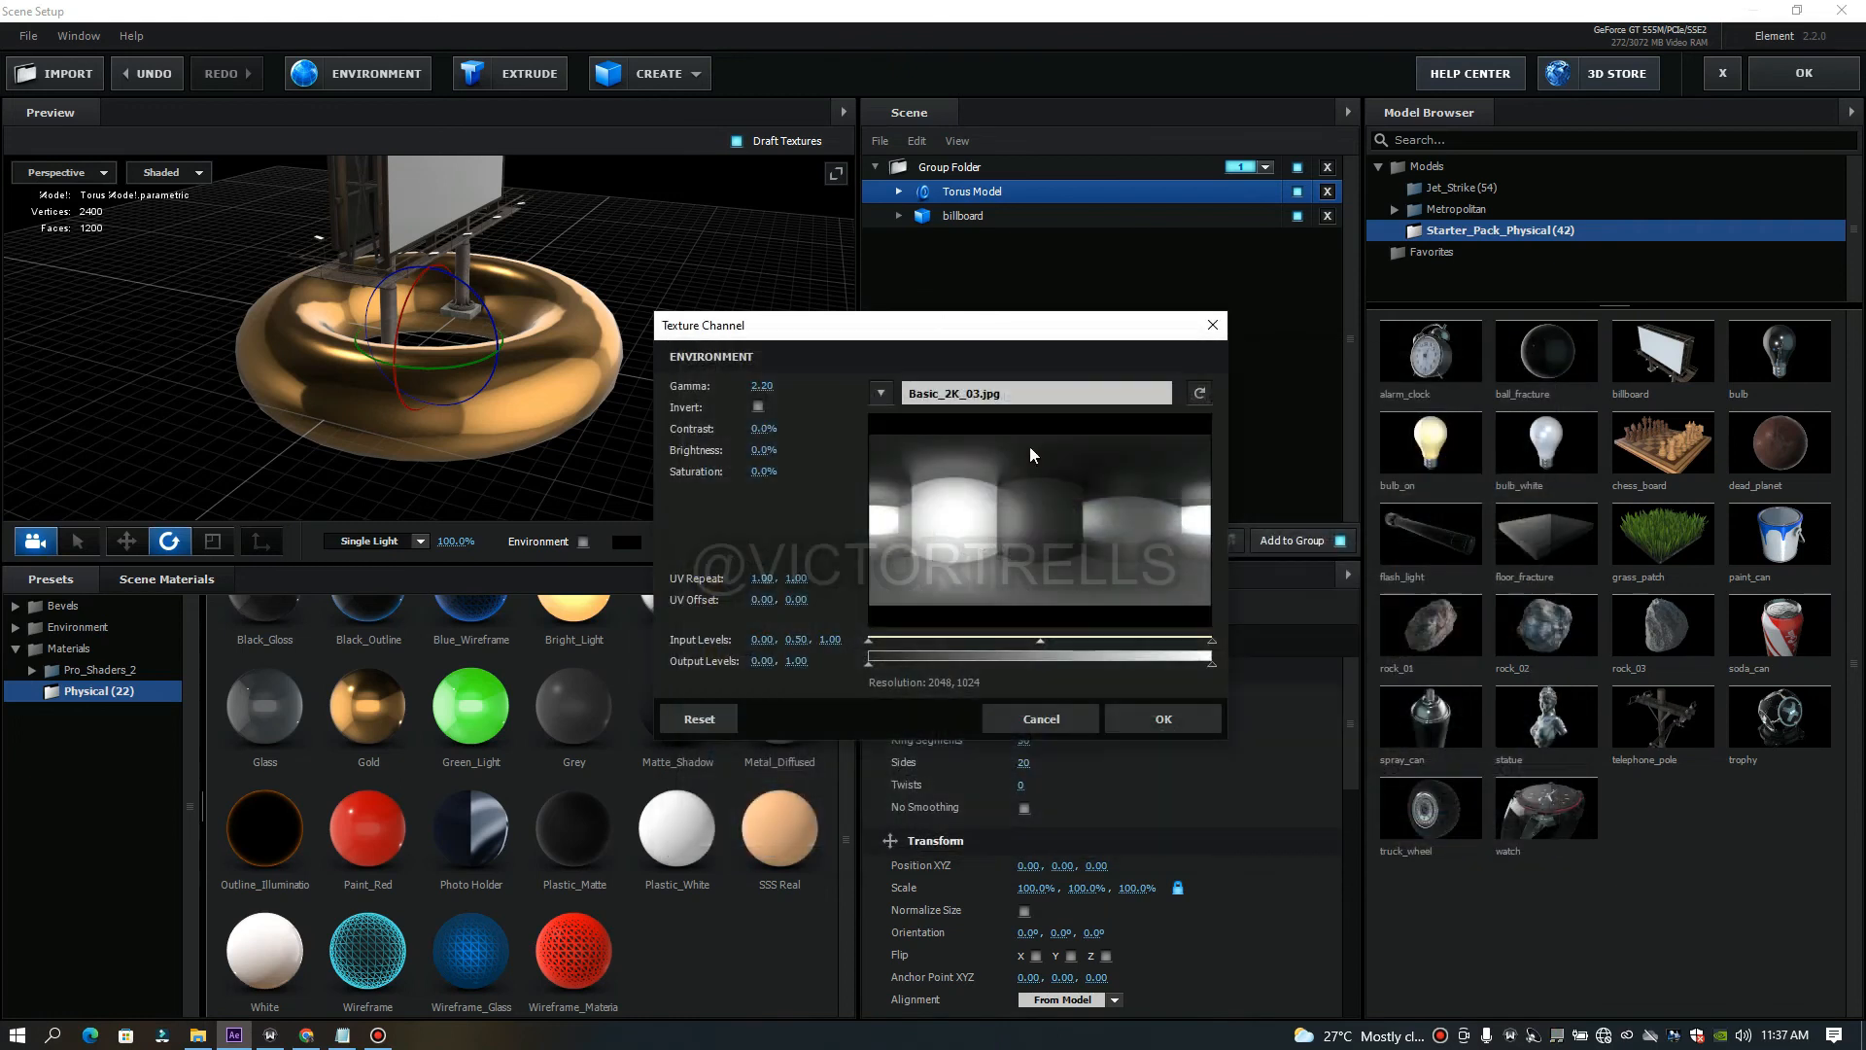
pyautogui.click(1212, 324)
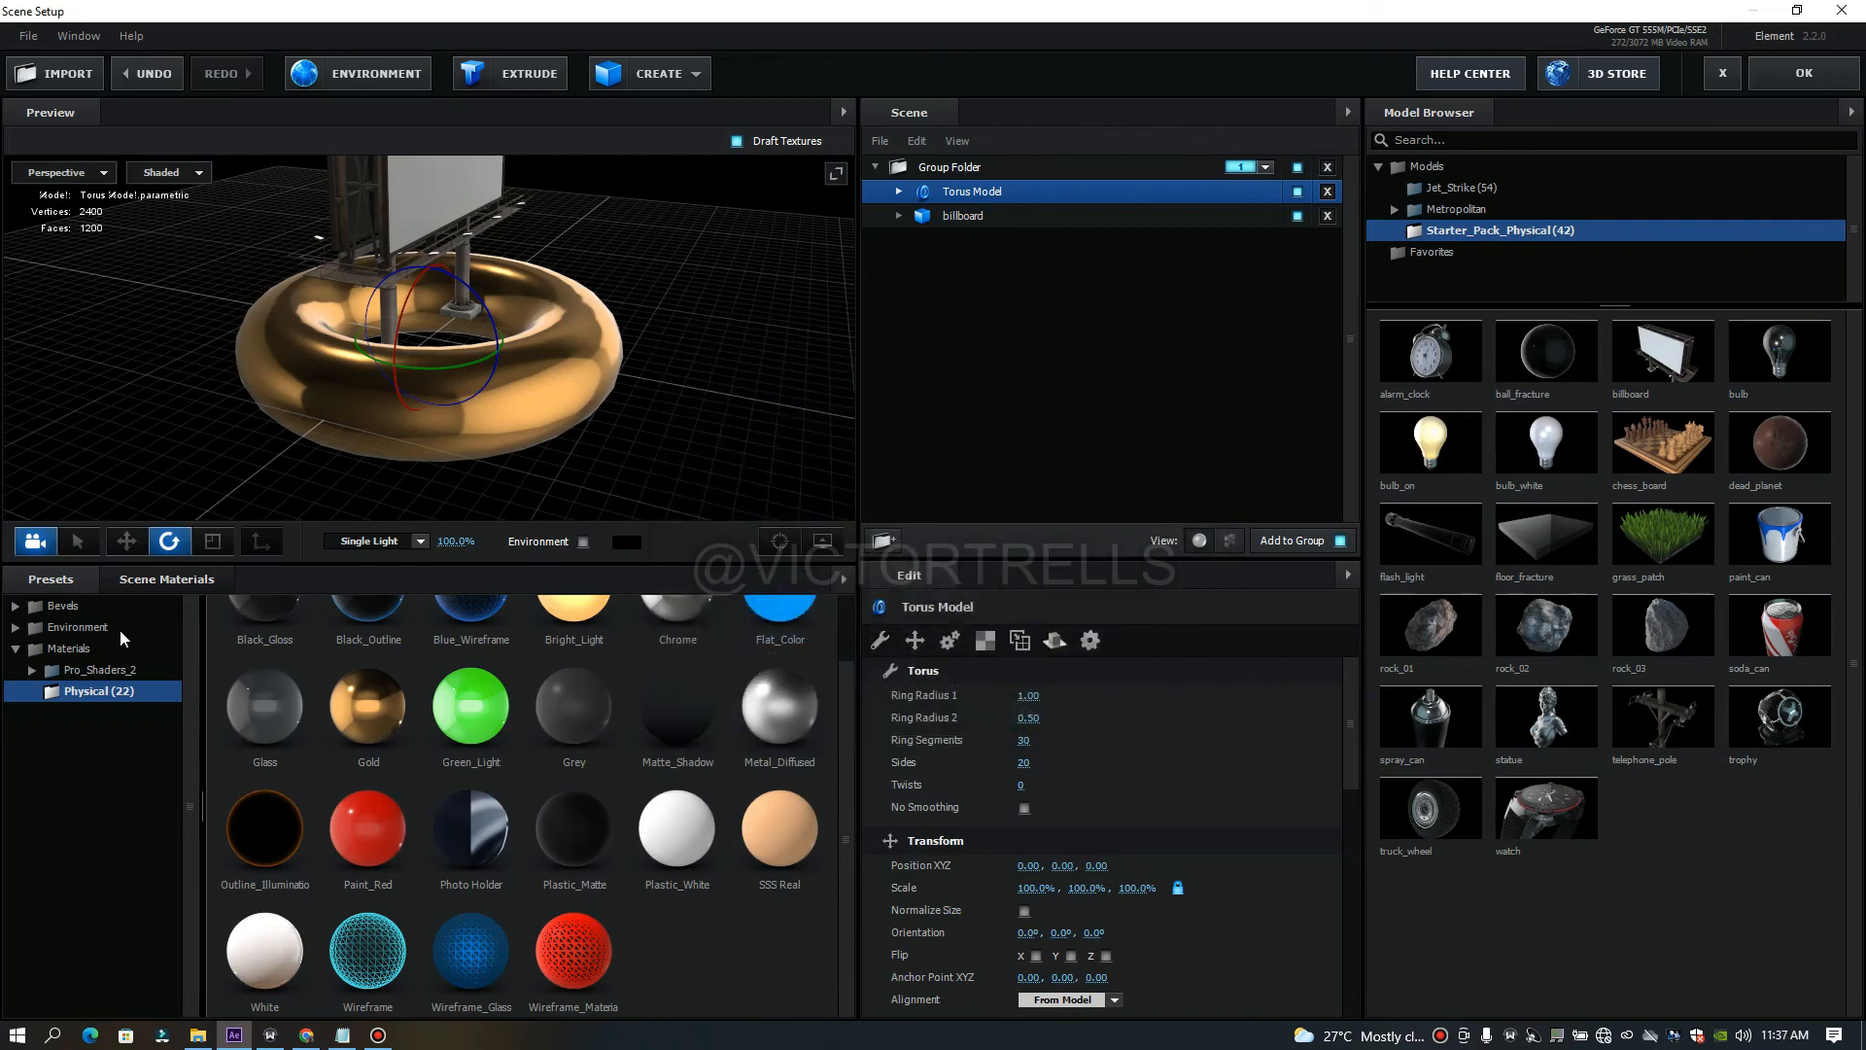
# Apply the Basic_2K_05 environment preset to the scene and inspect its reflections on the gold torus.
pyautogui.click(77, 628)
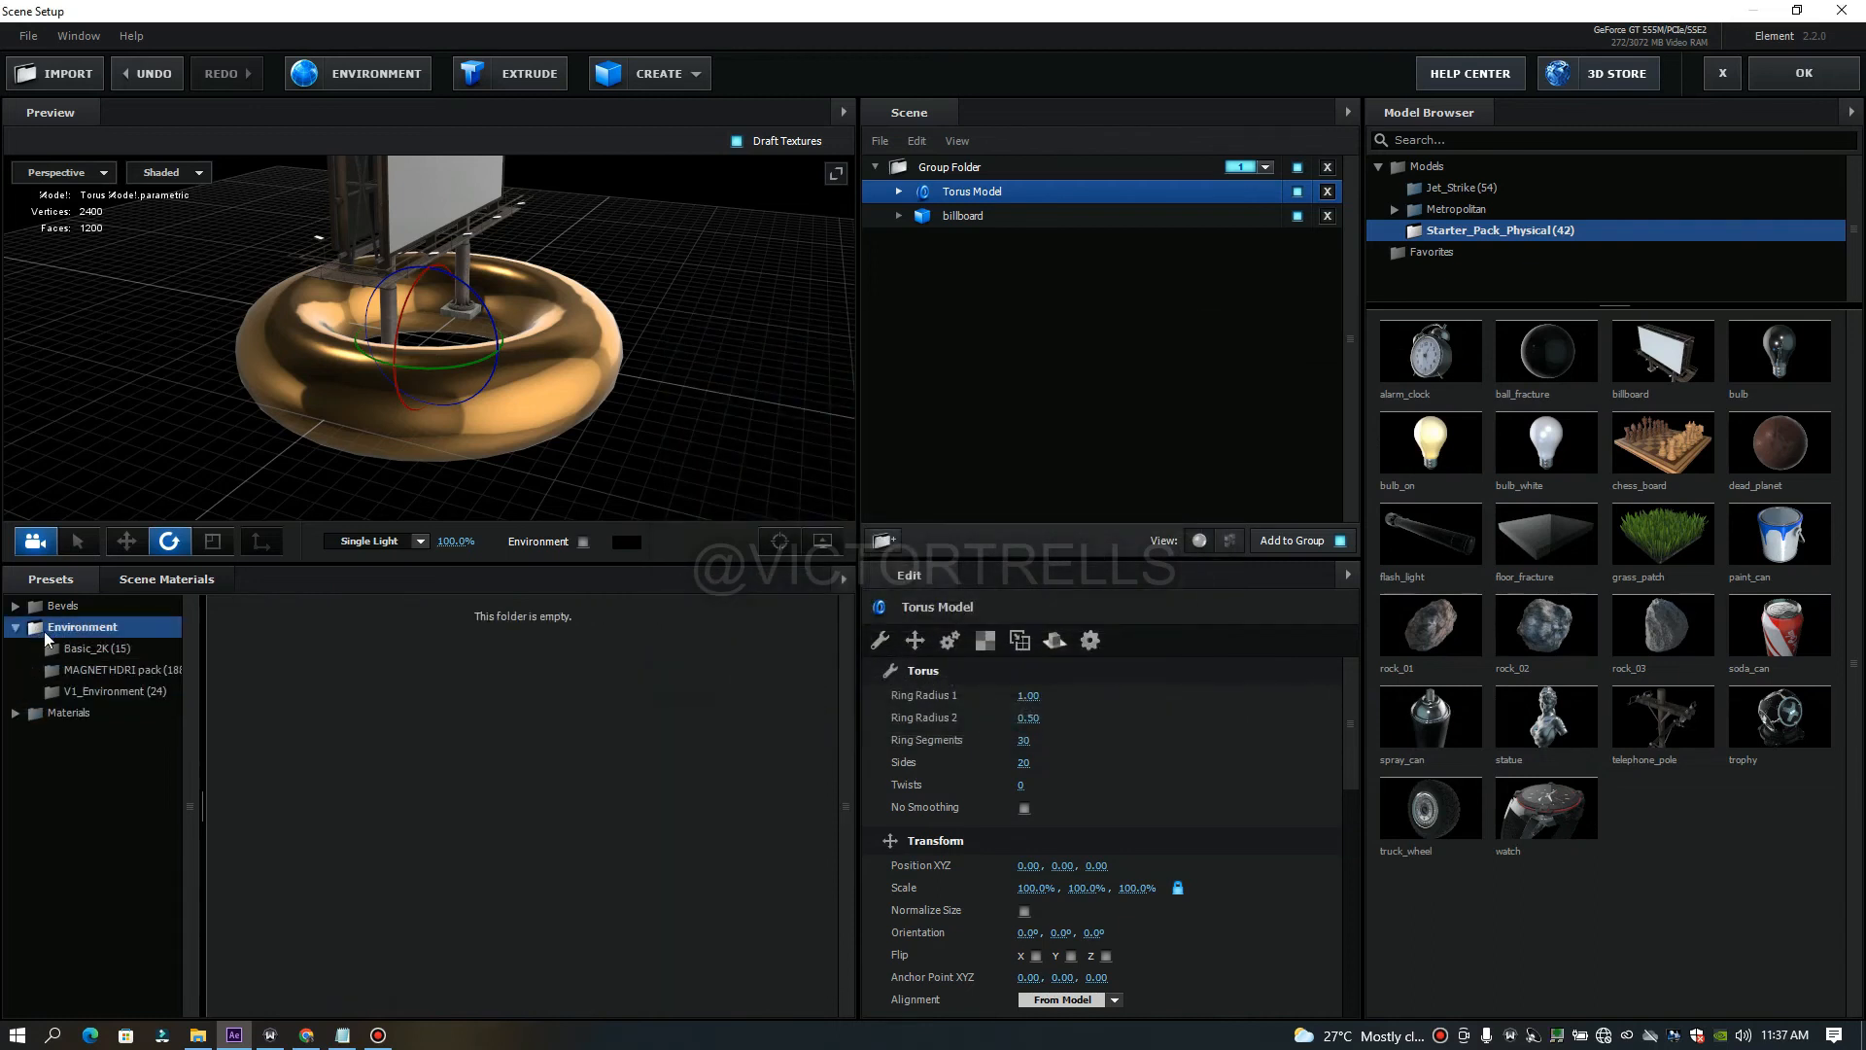
pyautogui.click(108, 650)
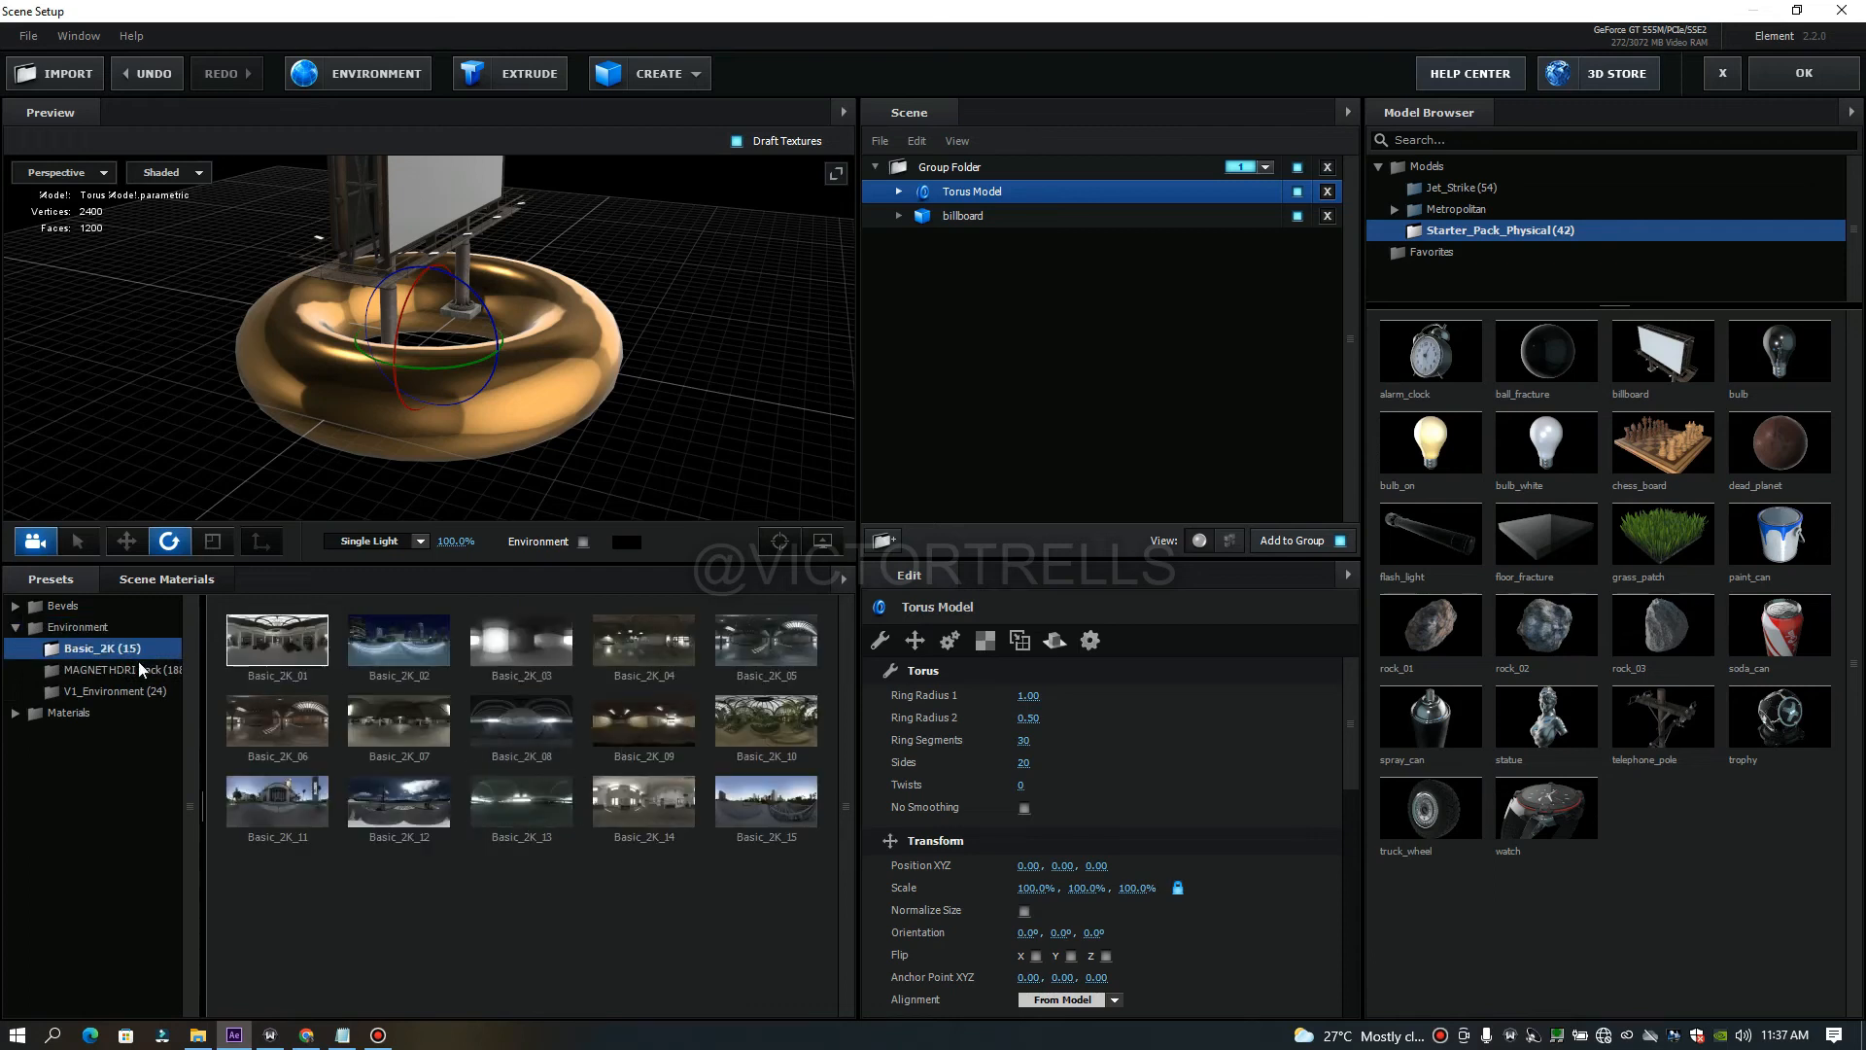
pyautogui.click(768, 651)
pyautogui.moveTo(587, 385); pyautogui.dragTo(539, 428)
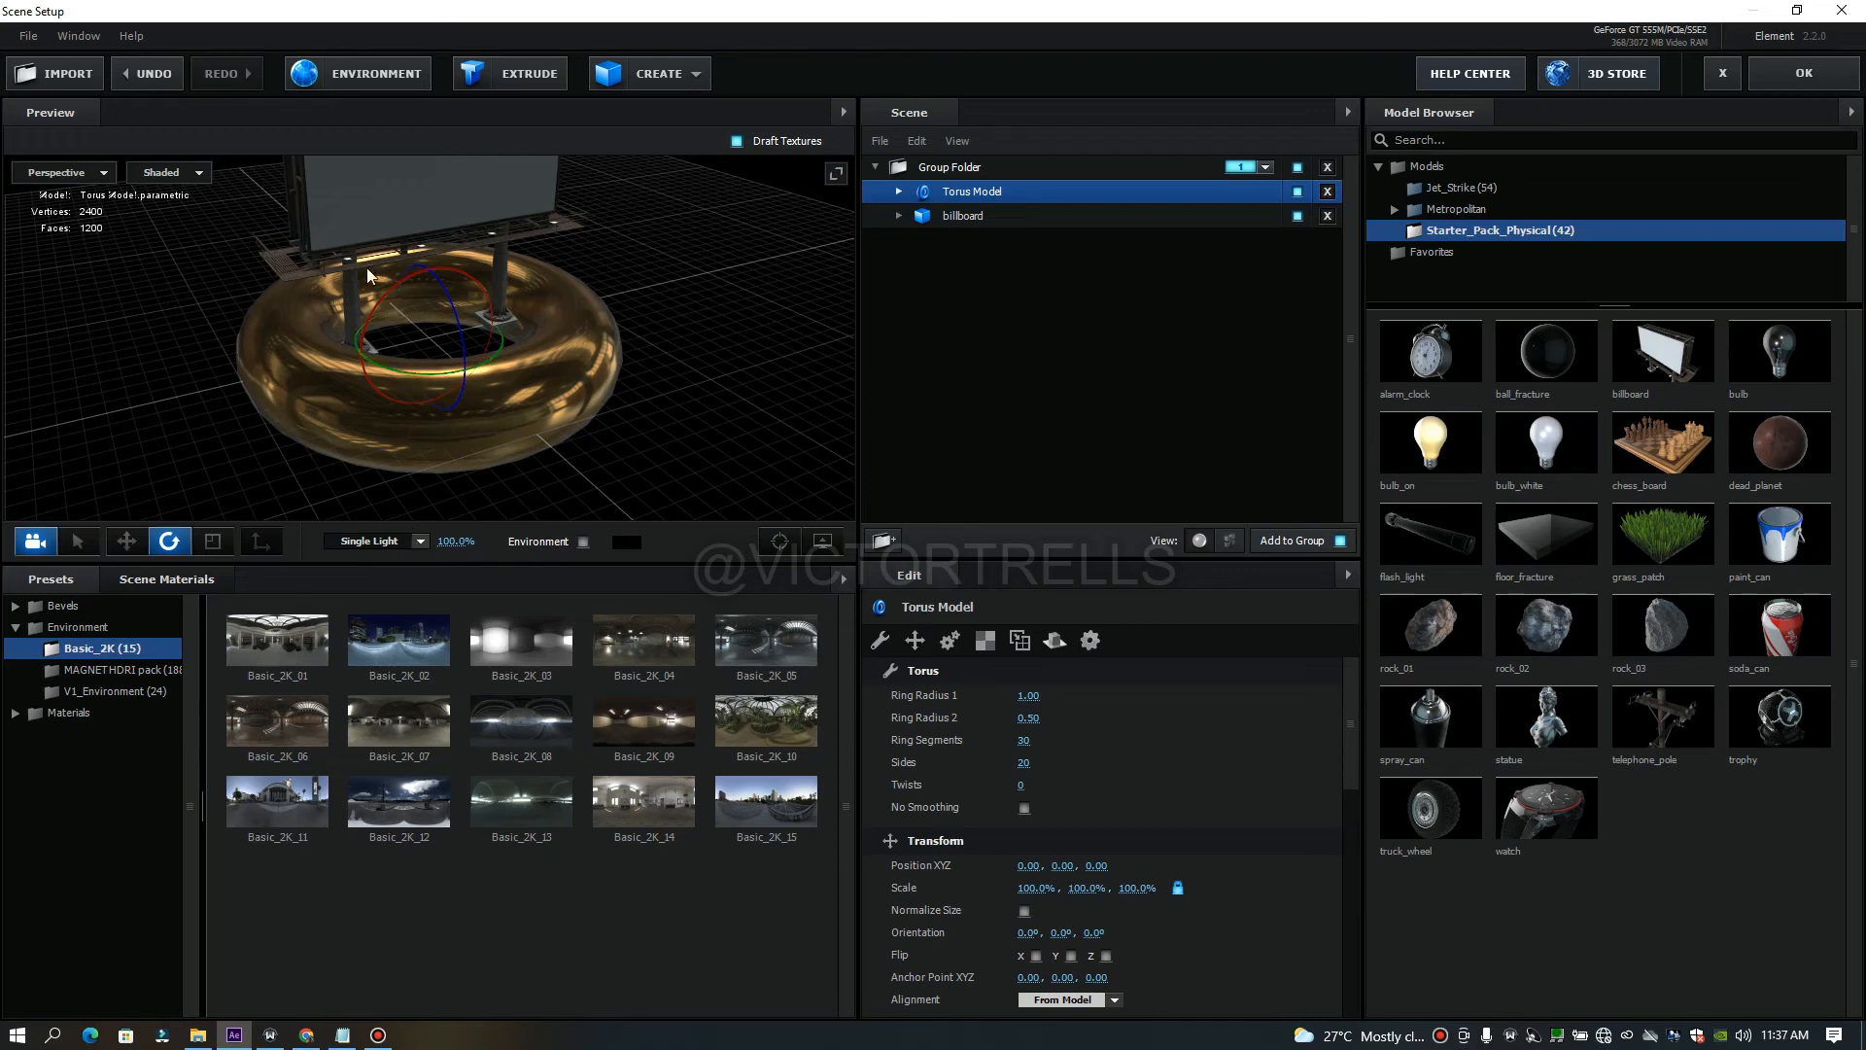
pyautogui.moveTo(687, 418); pyautogui.dragTo(712, 366)
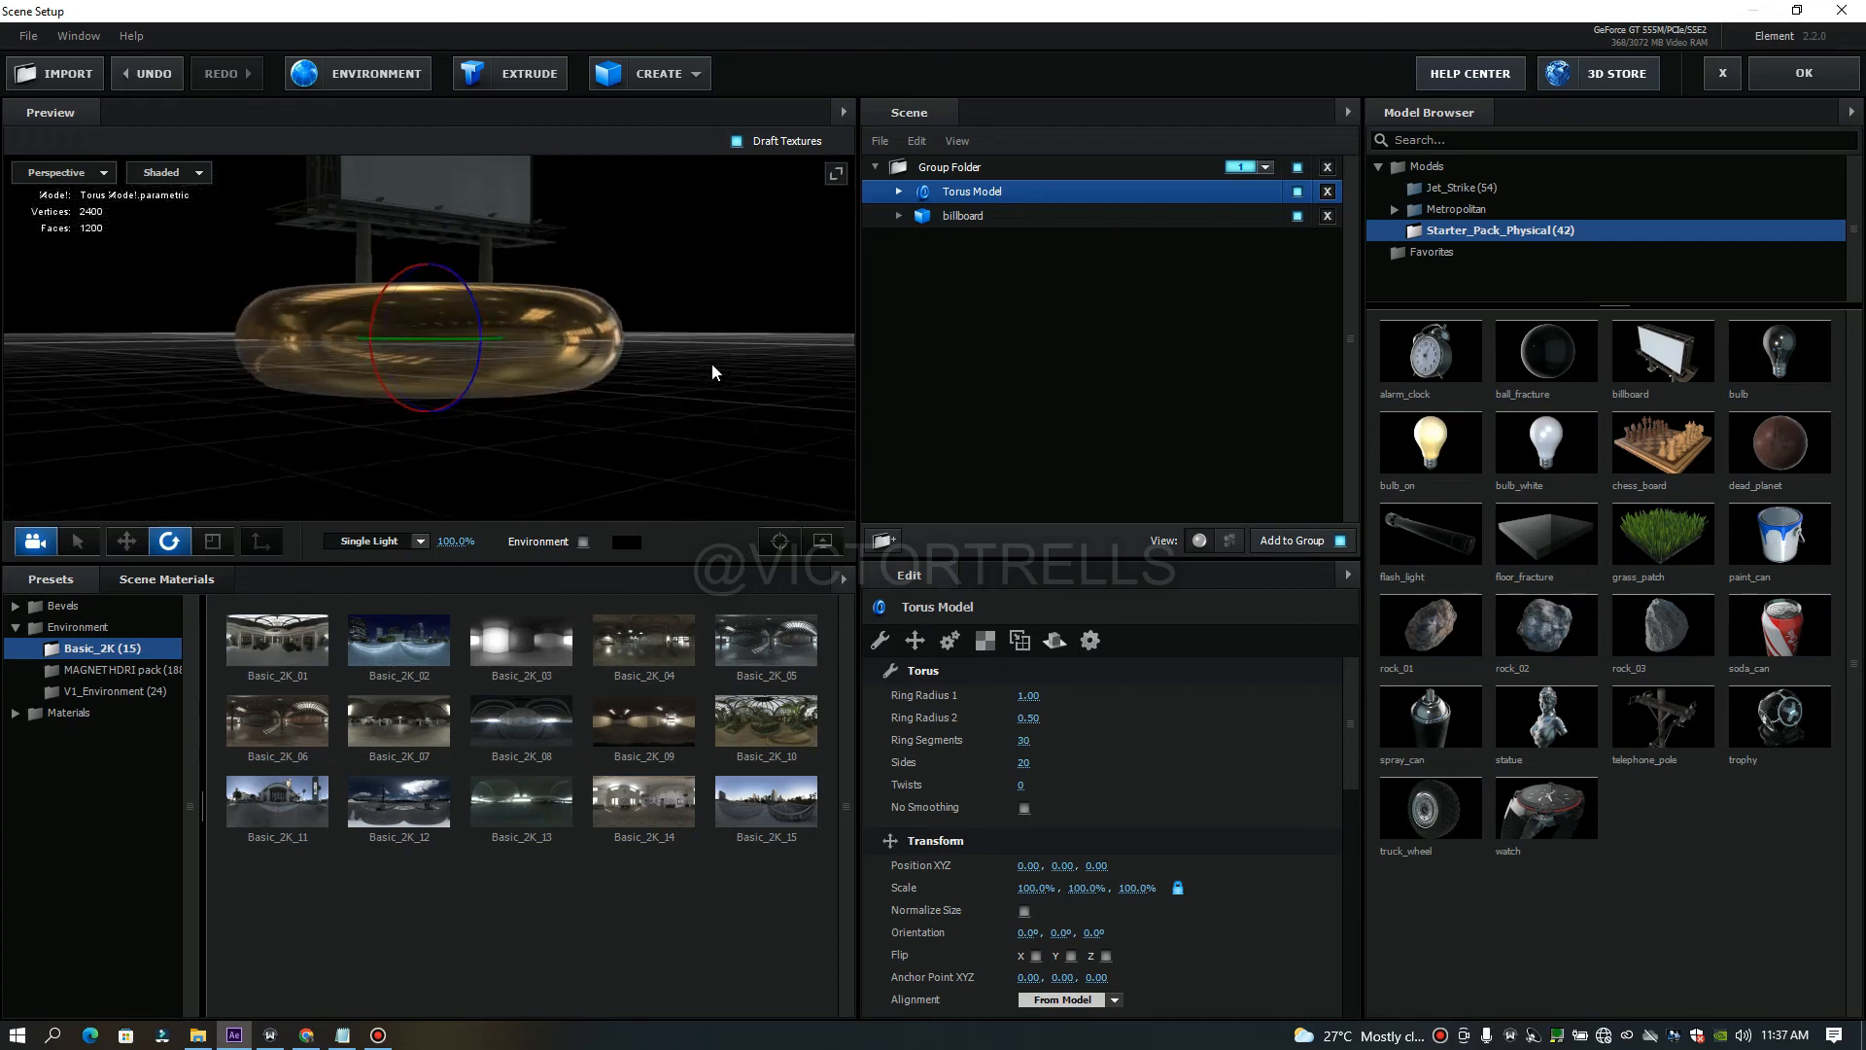
# Show the environment as the preview background and look around the torus and billboard within it.
pyautogui.click(583, 542)
pyautogui.moveTo(663, 427); pyautogui.dragTo(849, 433)
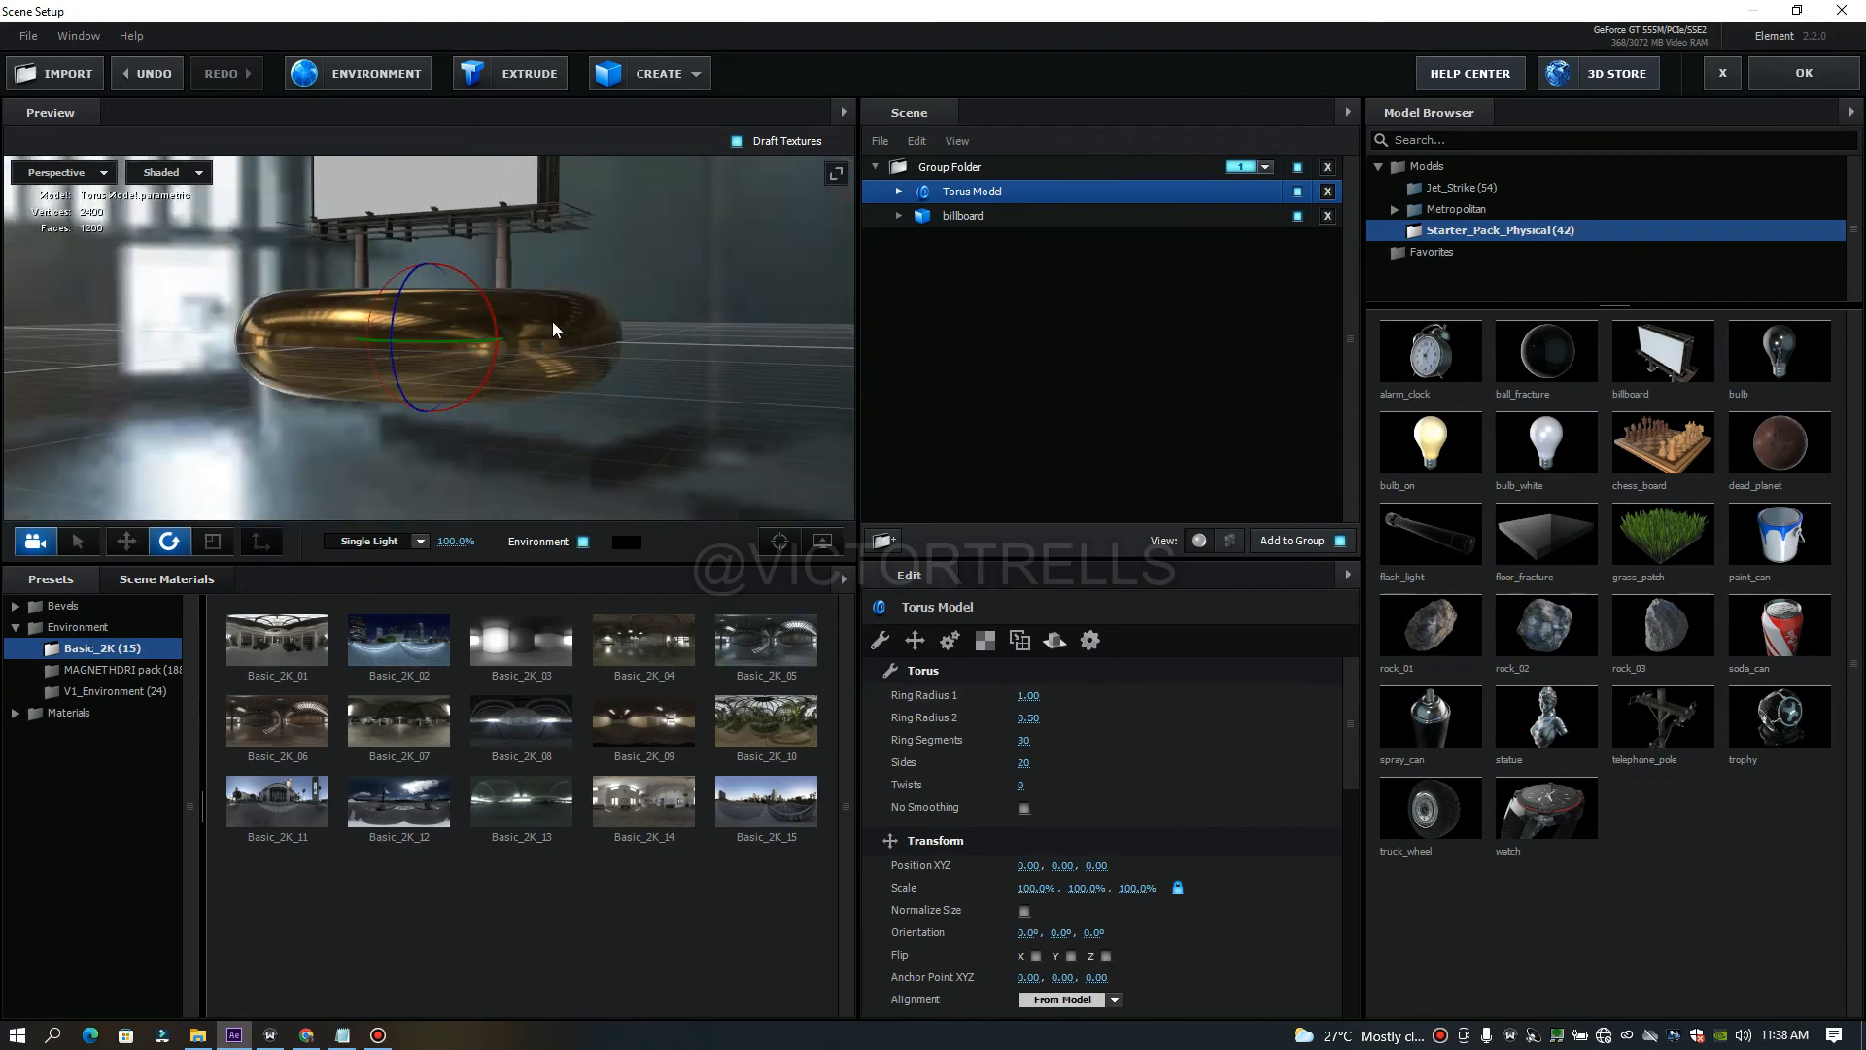
pyautogui.moveTo(663, 303); pyautogui.dragTo(318, 334)
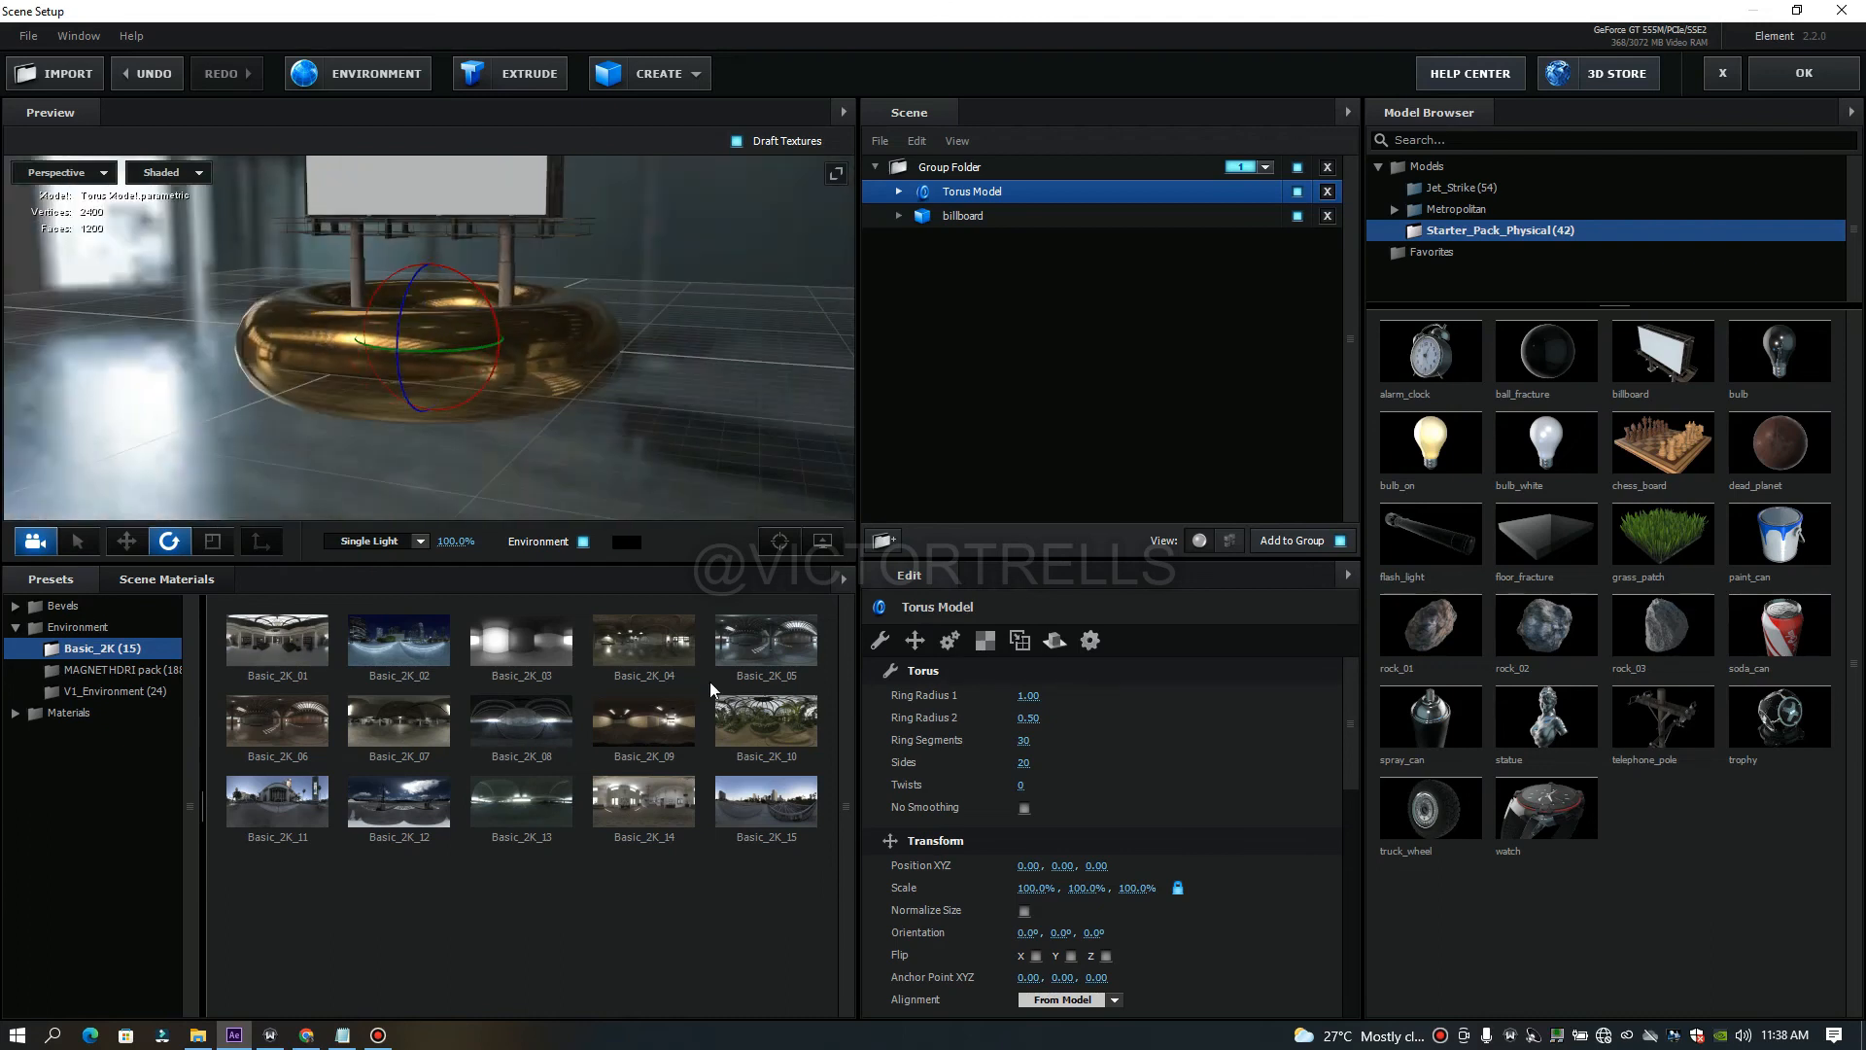
# Try the Basic_2K_10, 03, 02, 01 and 06 environment presets, apply Basic_2K_07, and view the torus against it.
pyautogui.click(766, 713)
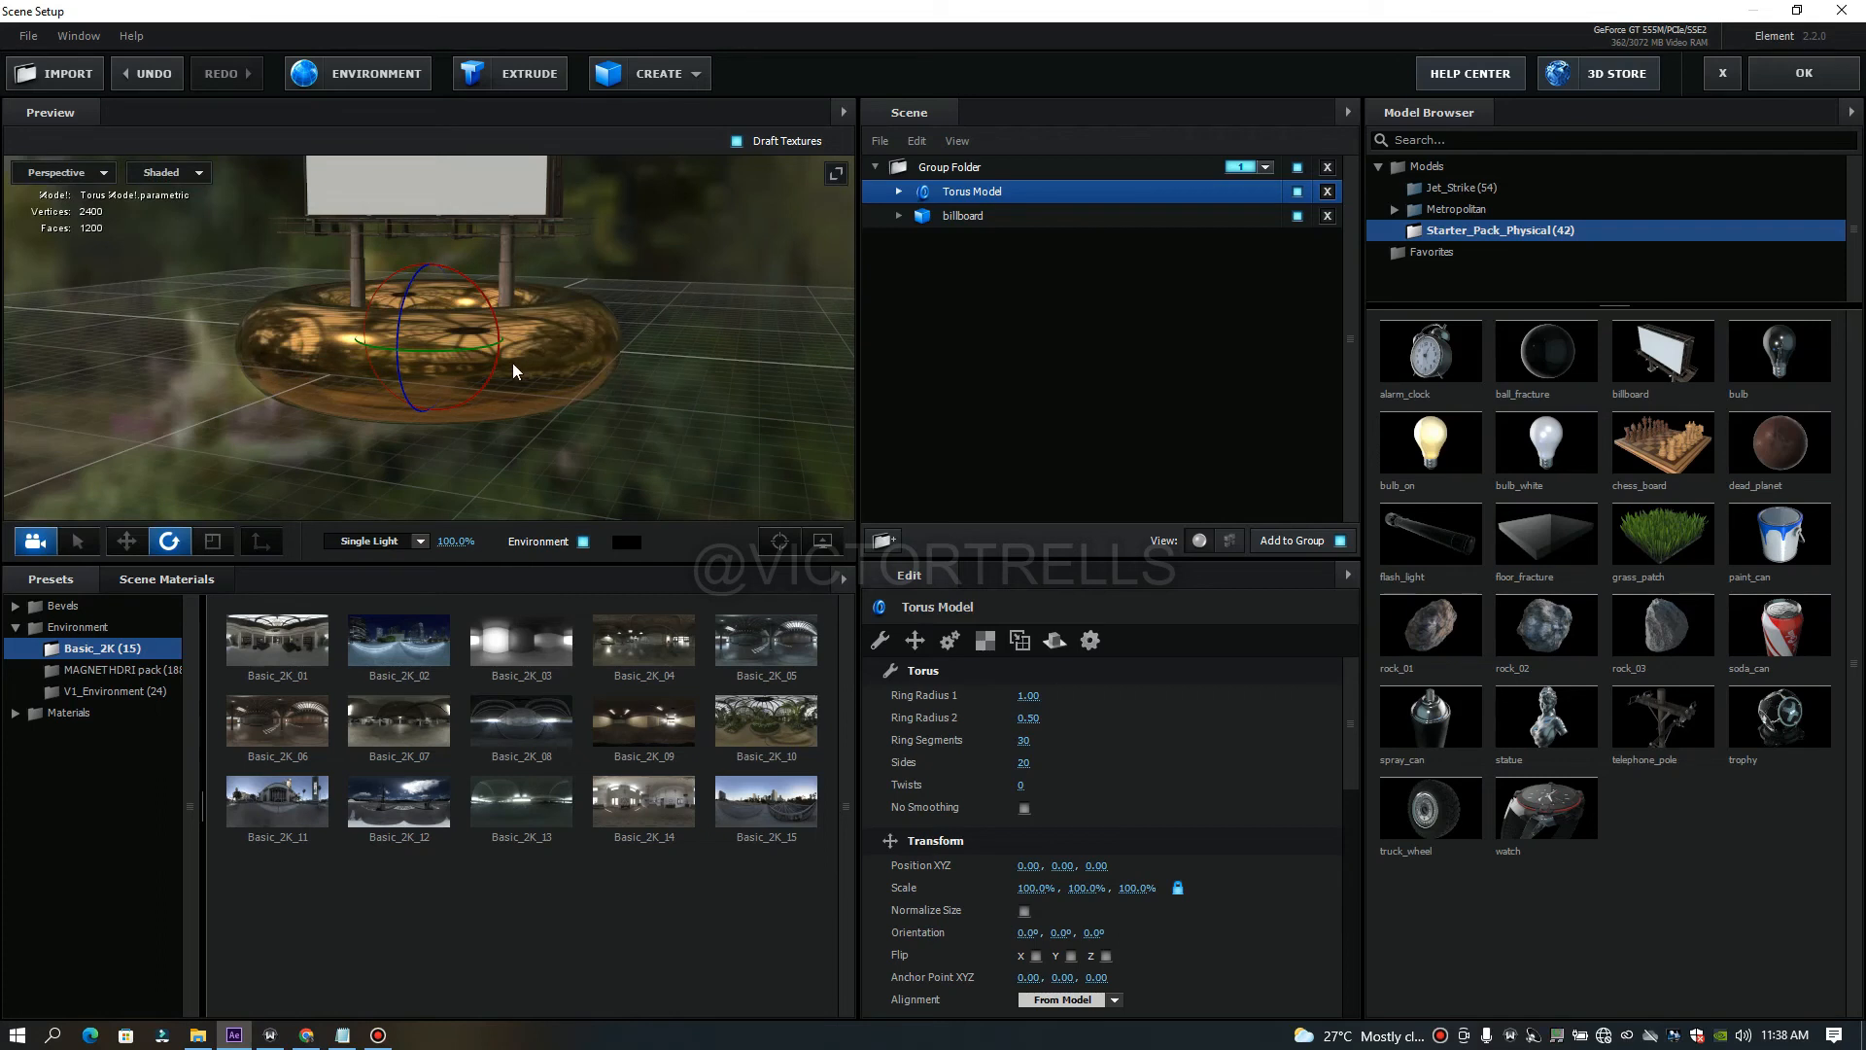
pyautogui.click(527, 651)
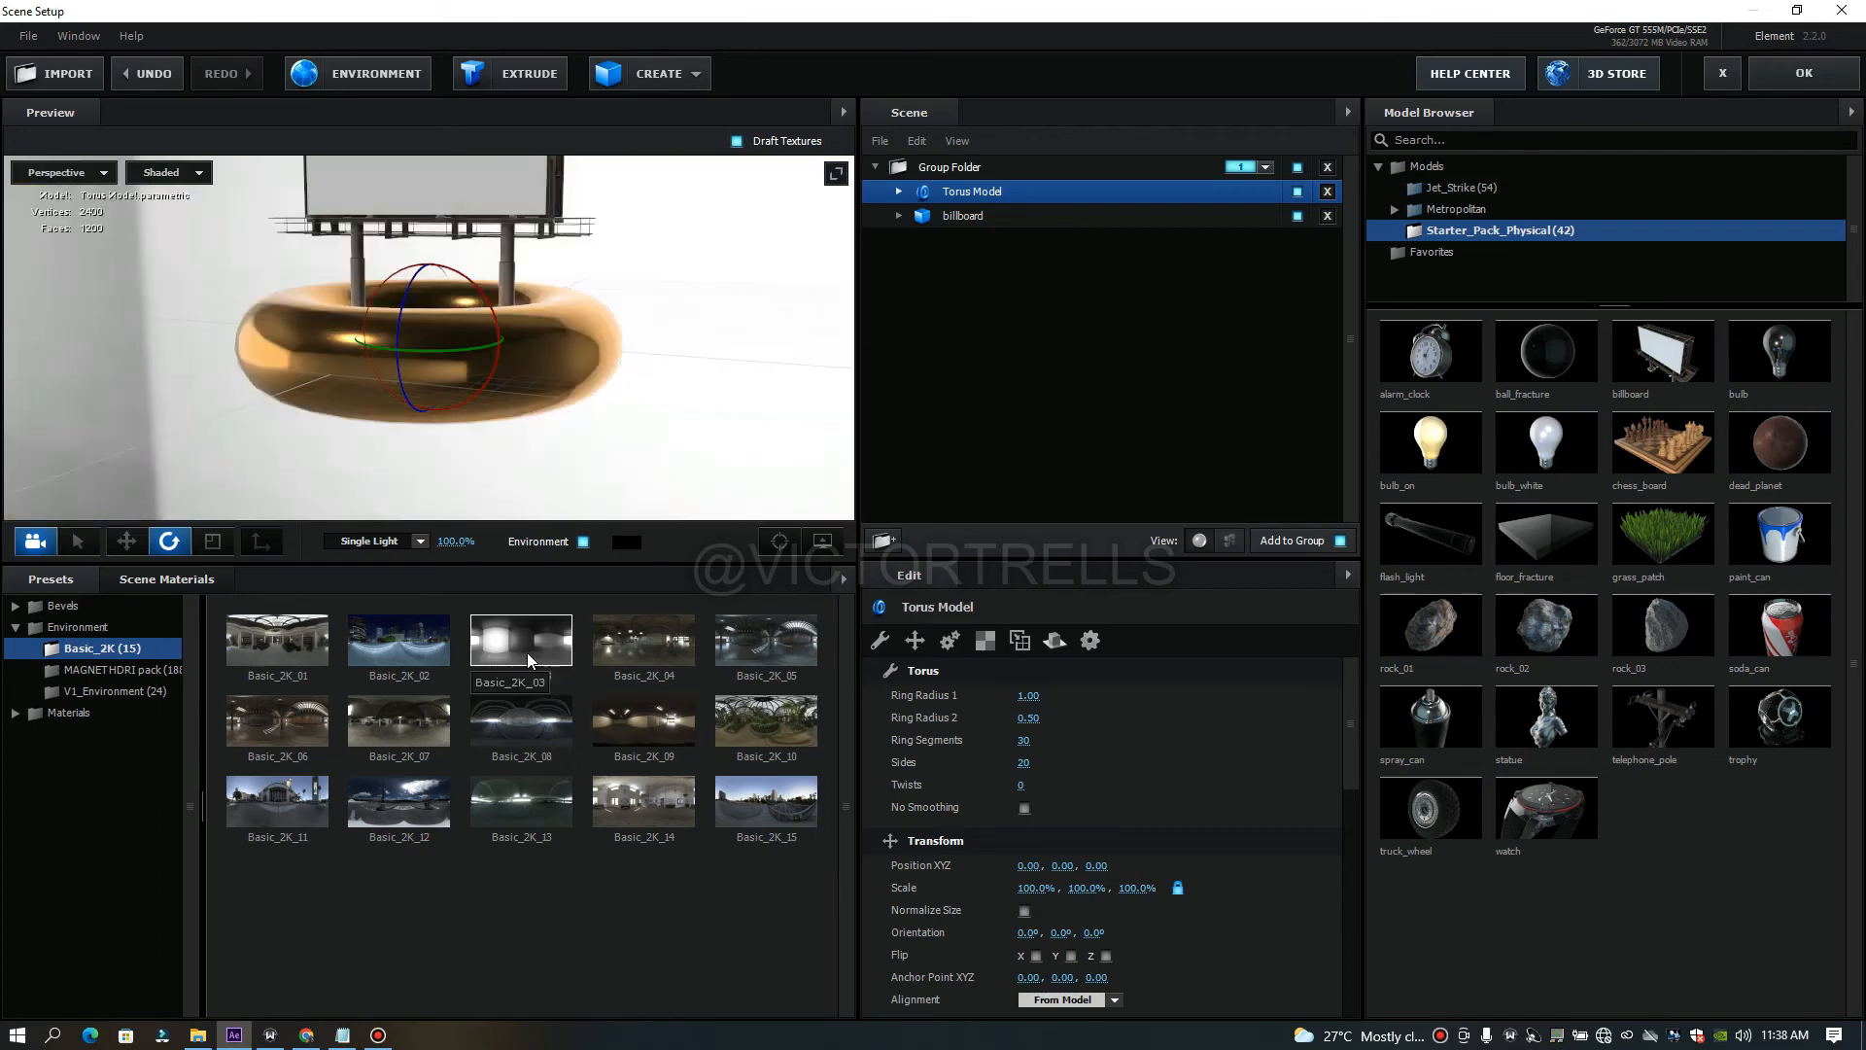
pyautogui.click(400, 643)
pyautogui.click(286, 654)
pyautogui.click(264, 727)
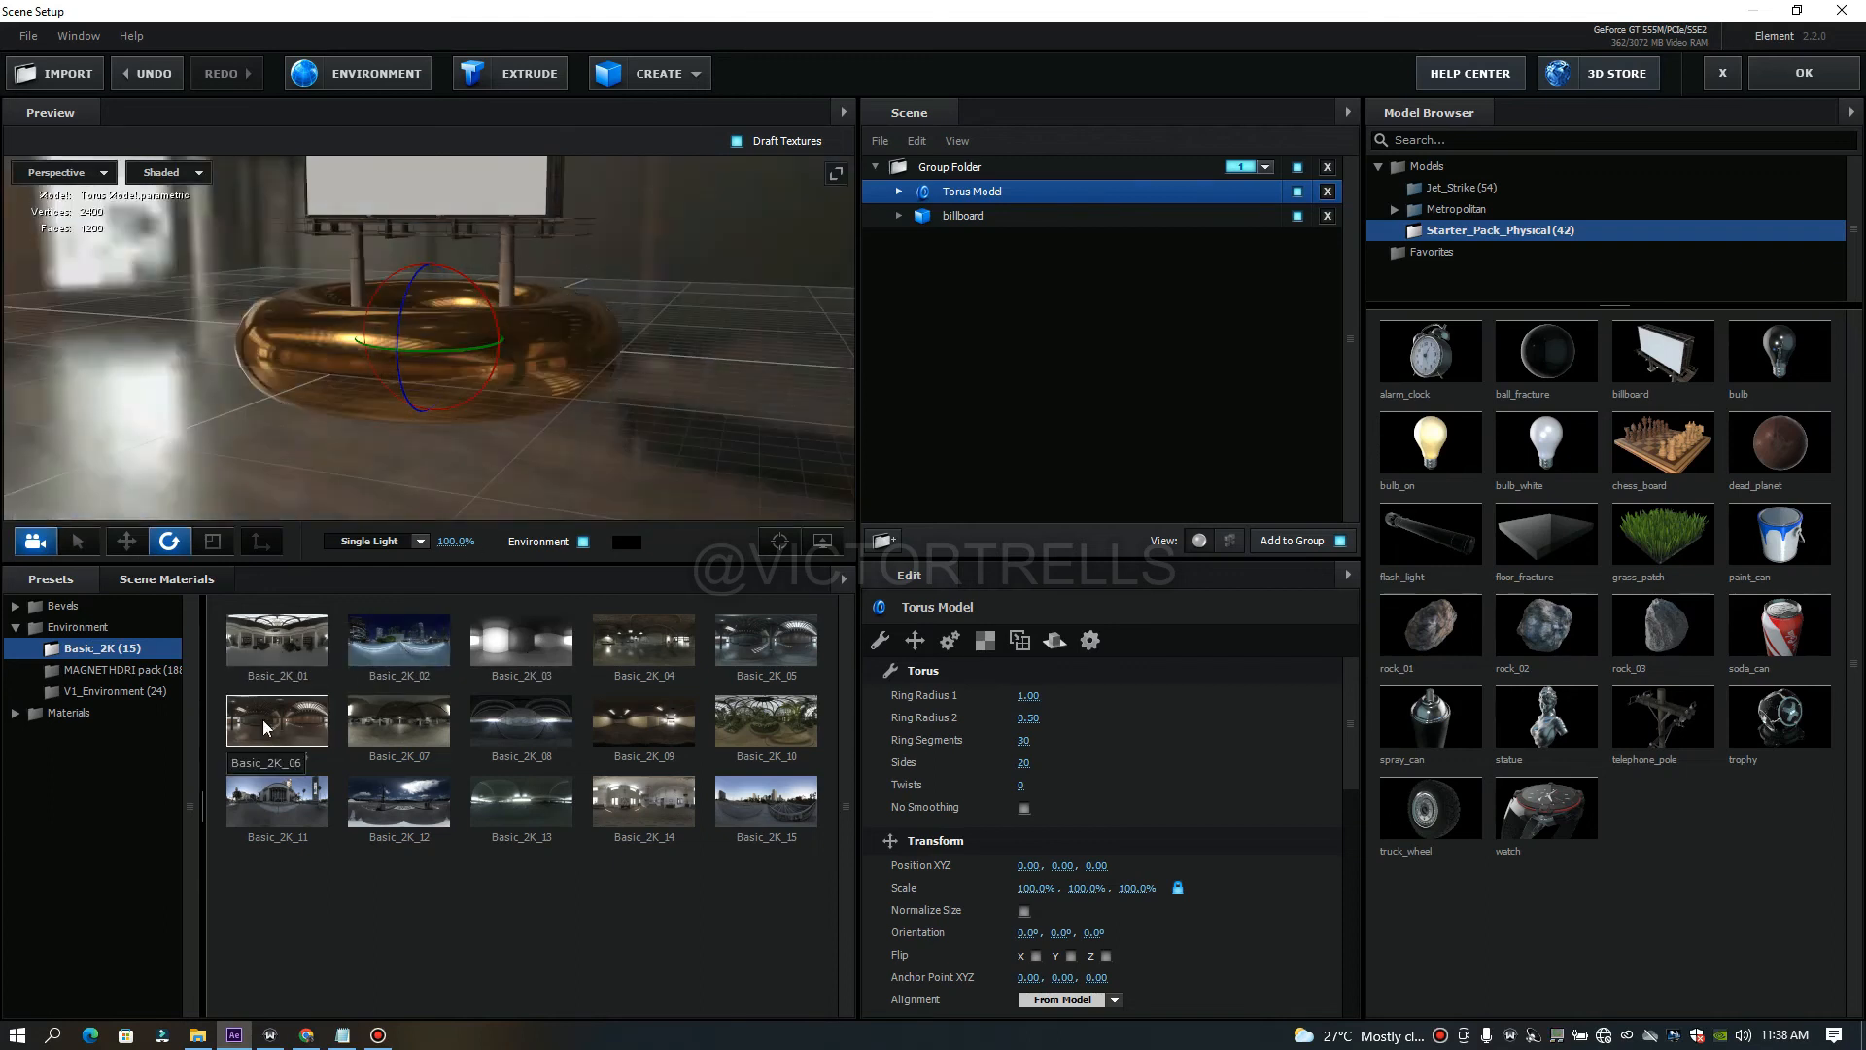
pyautogui.click(398, 719)
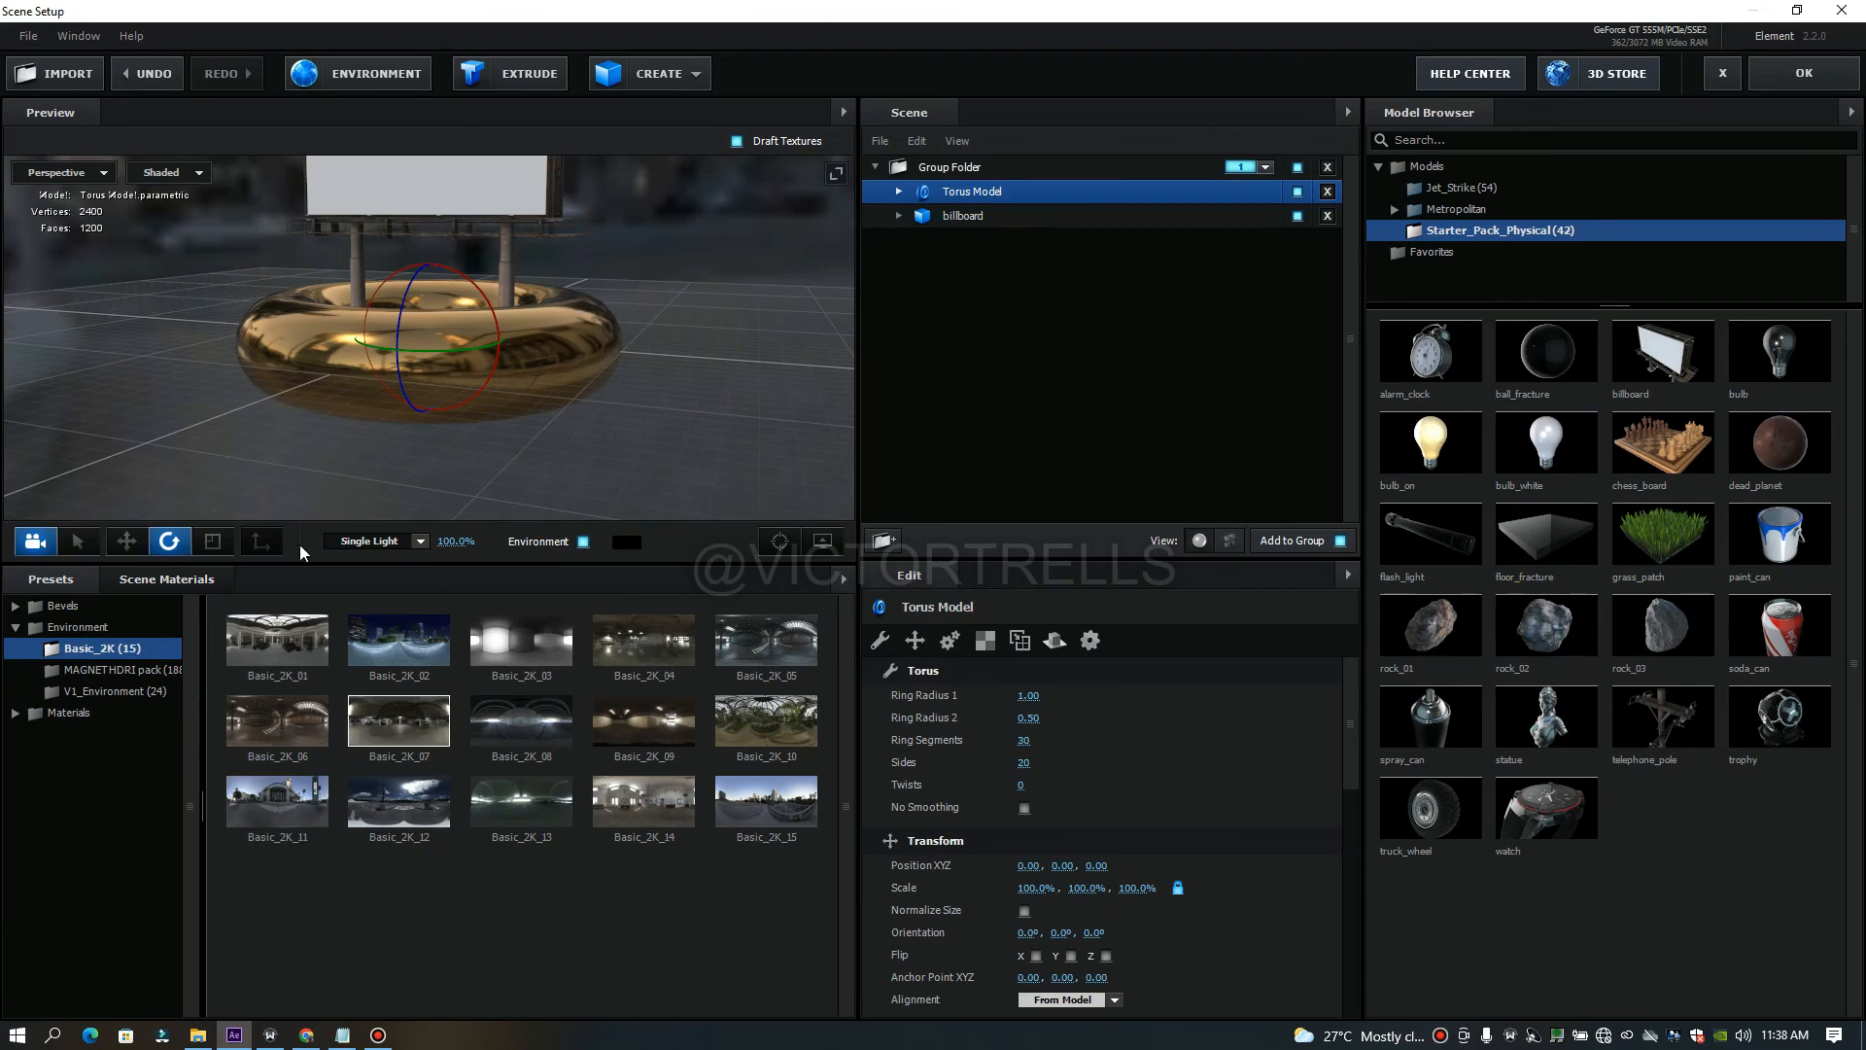
pyautogui.moveTo(545, 357); pyautogui.dragTo(248, 352)
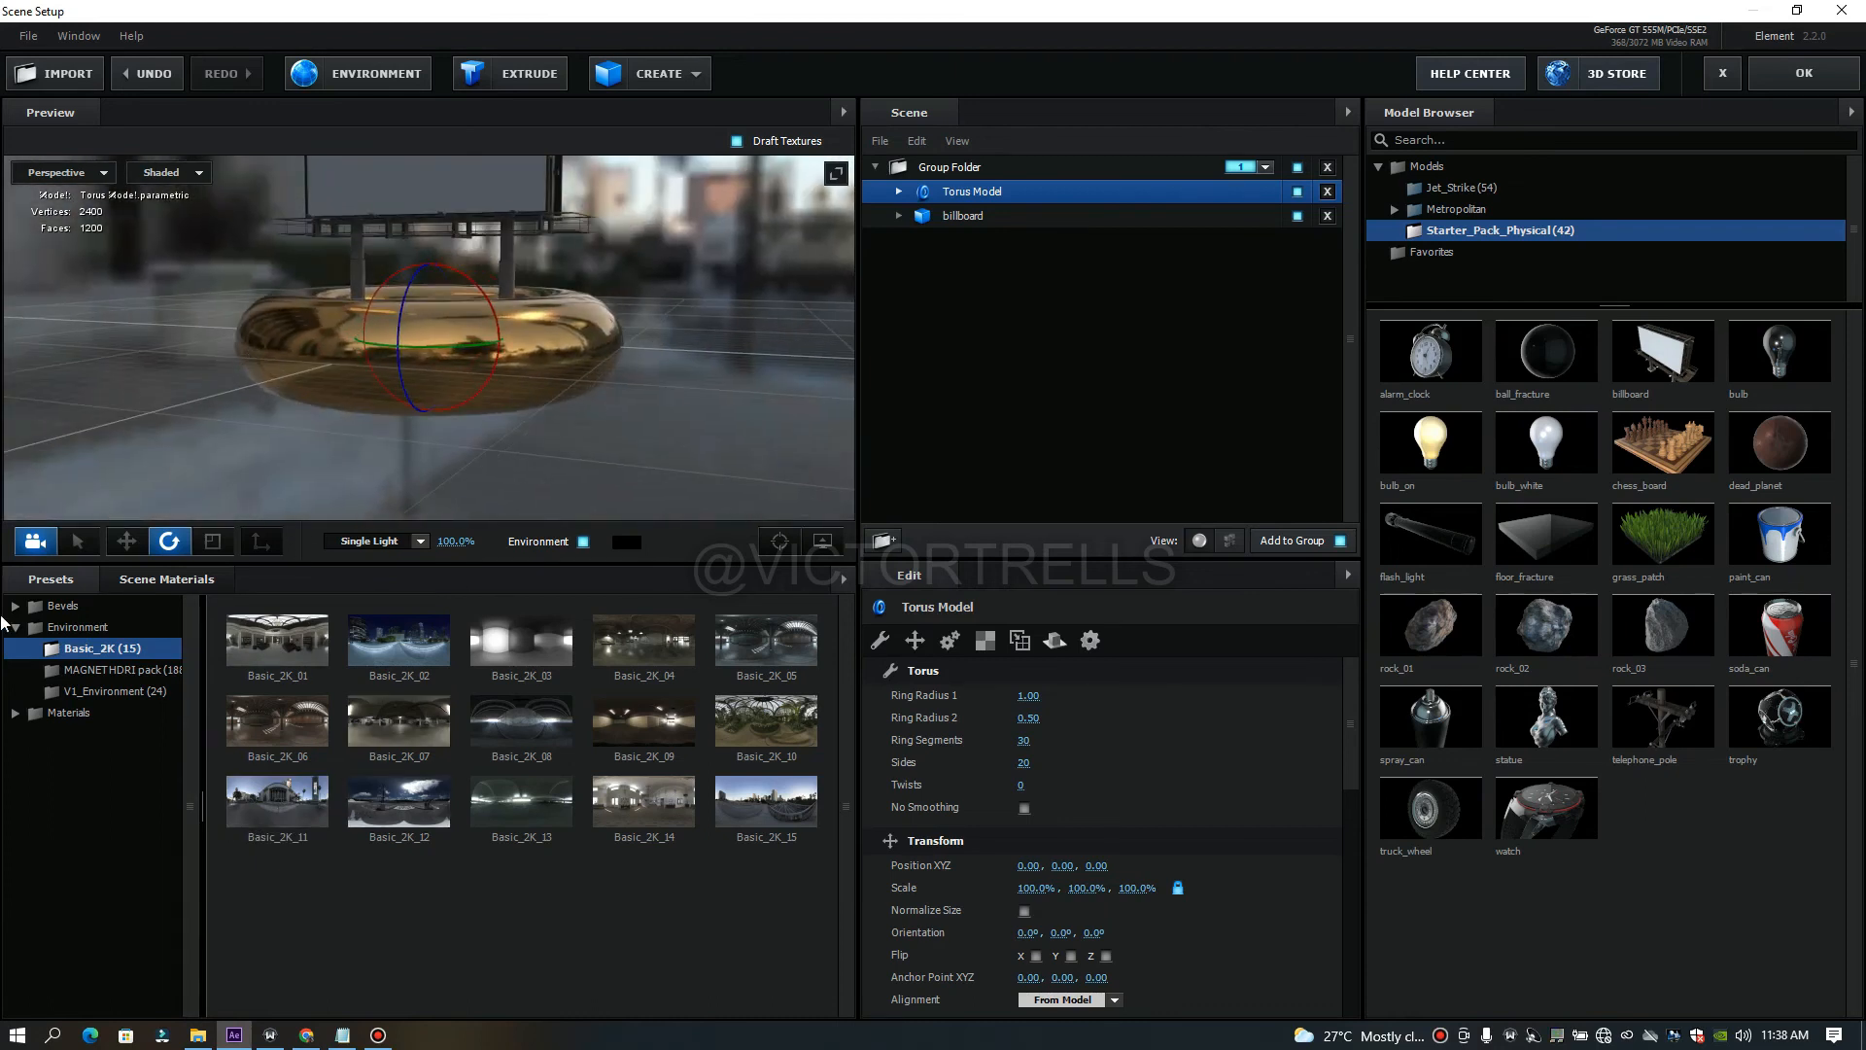
# Apply the aft_lounge_4k environment from the MAGNET HDRI pack, accept its texture downscaling, and view the reflections on the torus.
pyautogui.click(107, 672)
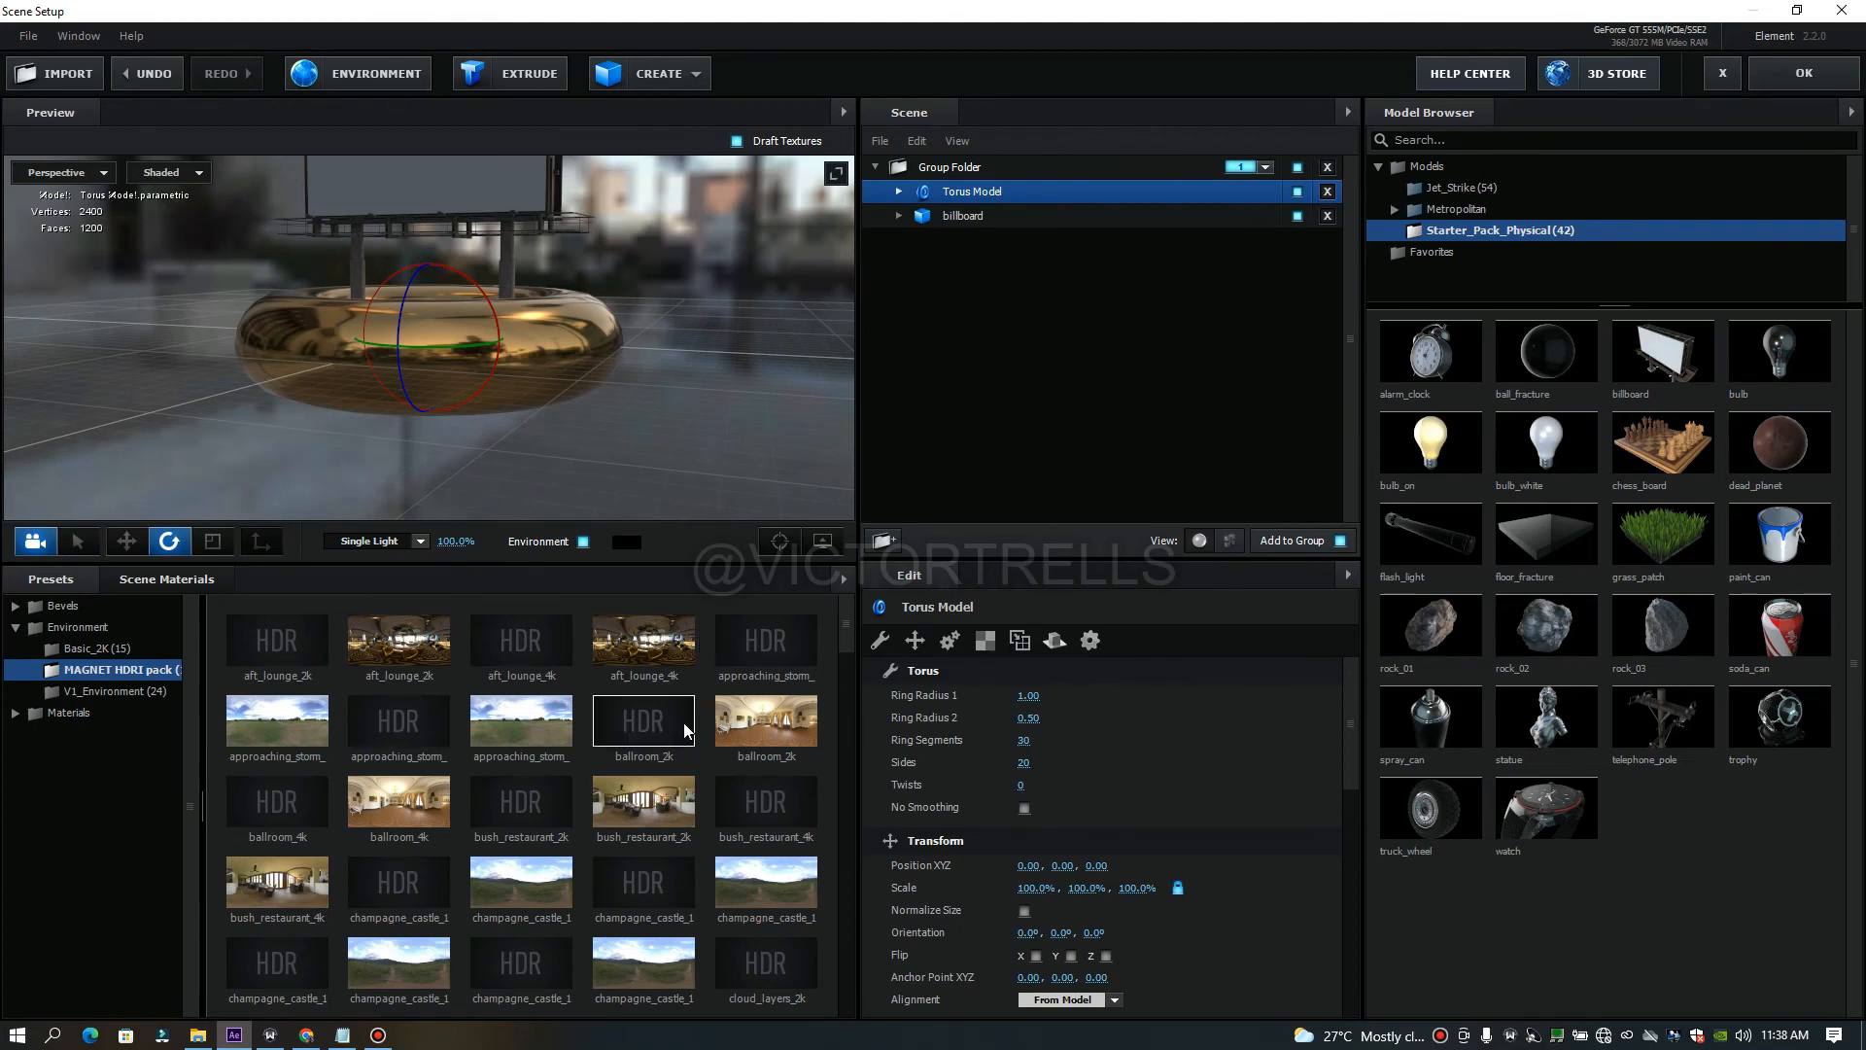
pyautogui.click(641, 649)
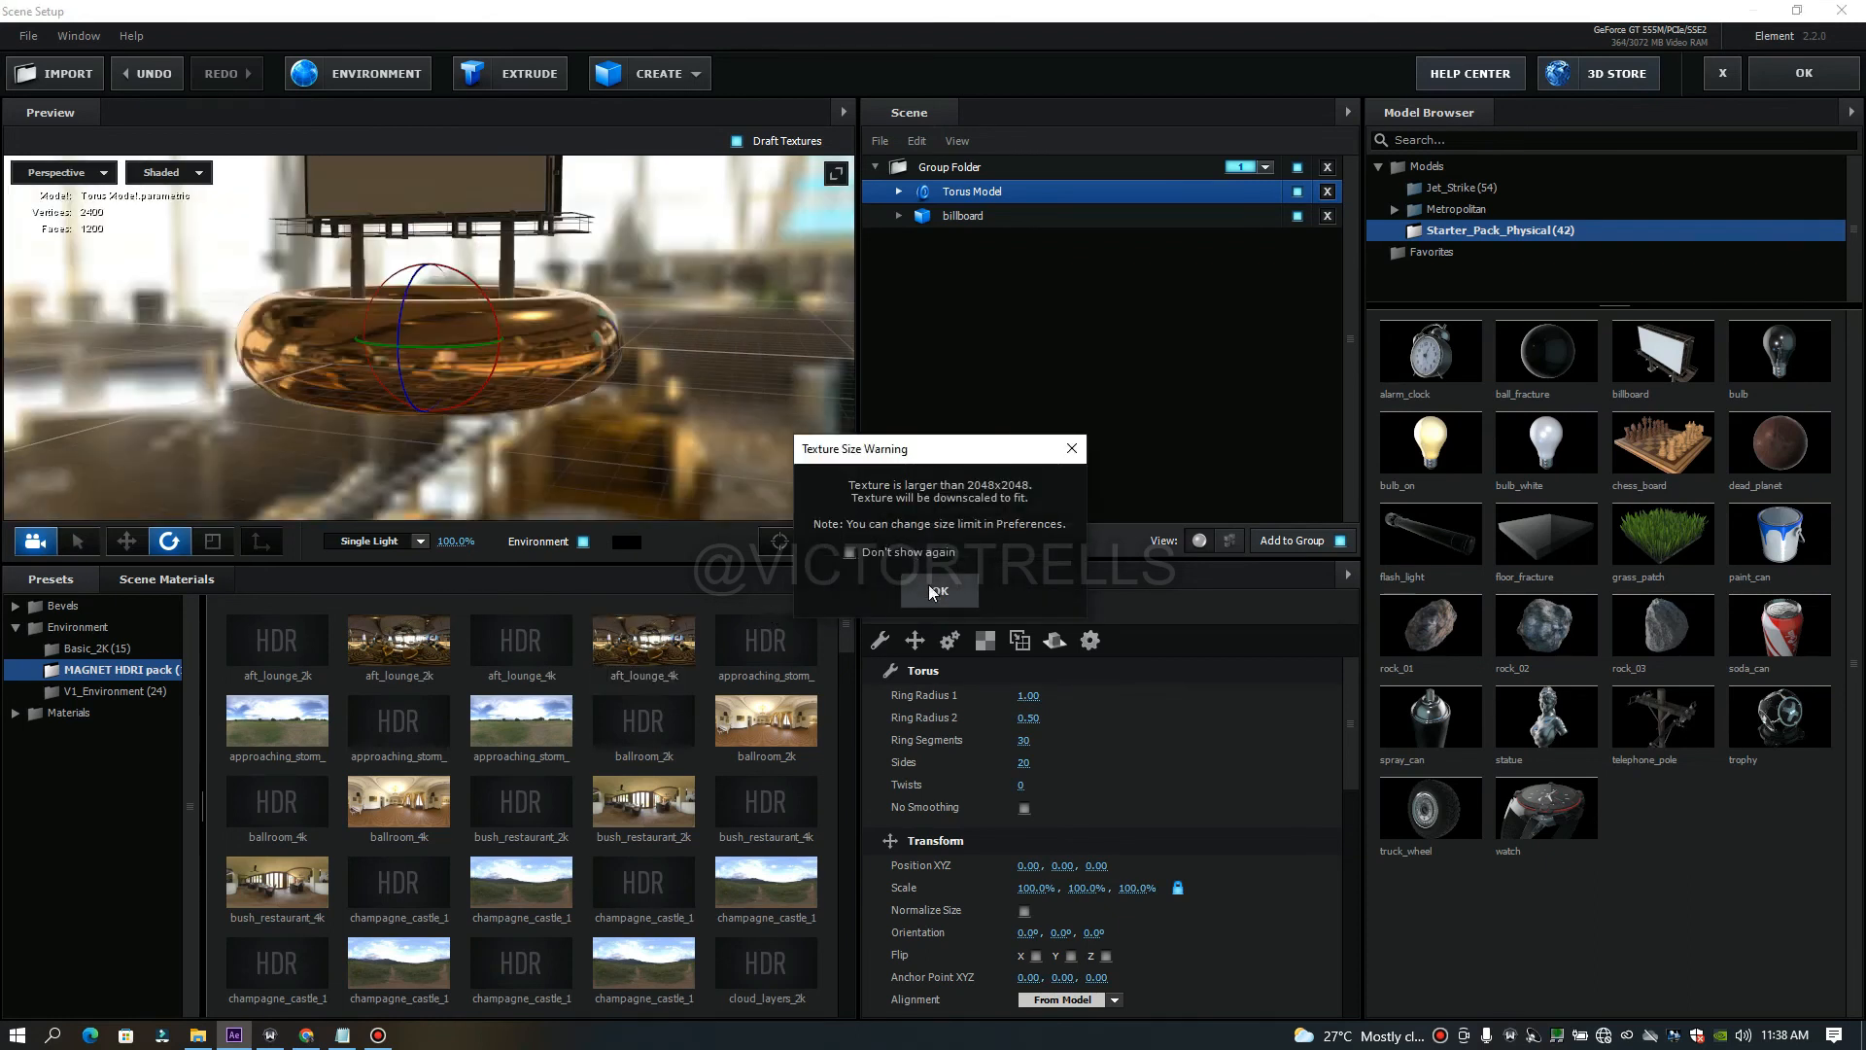
pyautogui.click(935, 590)
pyautogui.moveTo(729, 377); pyautogui.dragTo(430, 452)
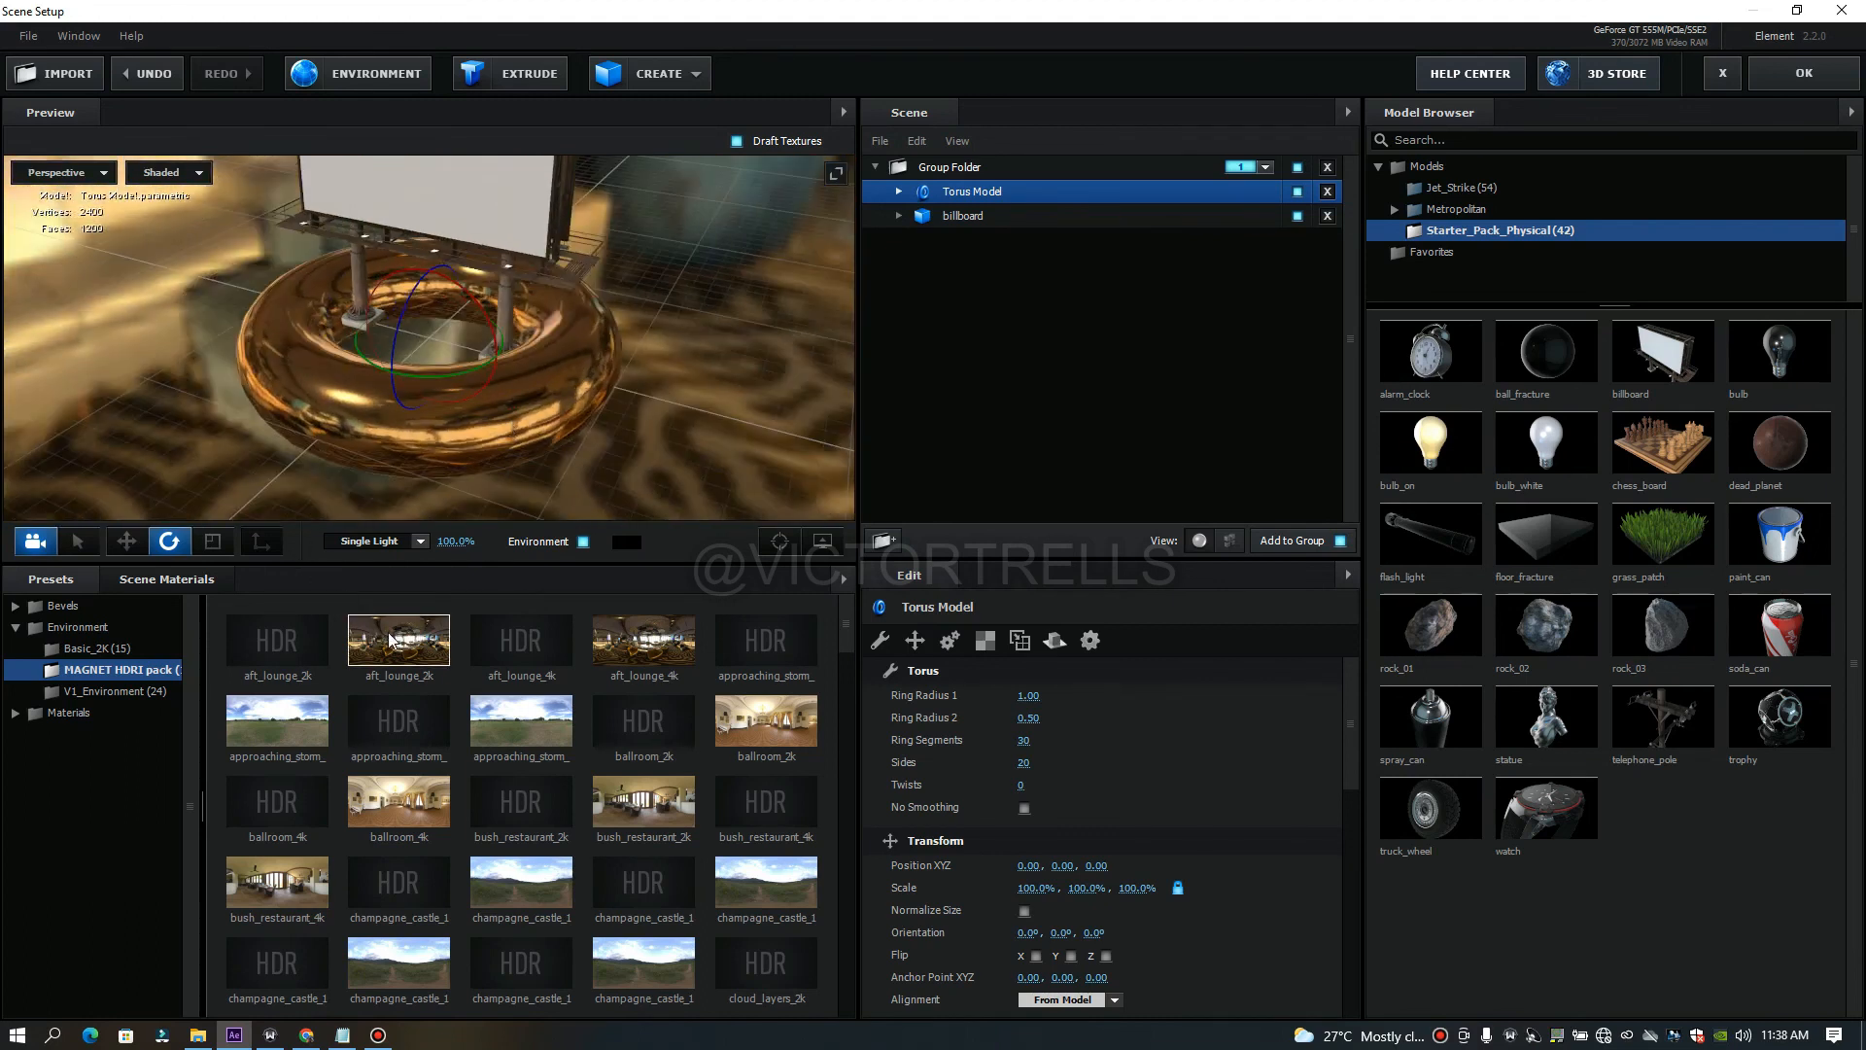
# Try the approaching_storm, bush_restaurant_2k and champagne_castle_1 environments, viewing the torus from different angles in each.
pyautogui.click(298, 725)
pyautogui.moveTo(564, 400); pyautogui.dragTo(719, 491)
pyautogui.click(640, 803)
pyautogui.moveTo(684, 383); pyautogui.dragTo(778, 408)
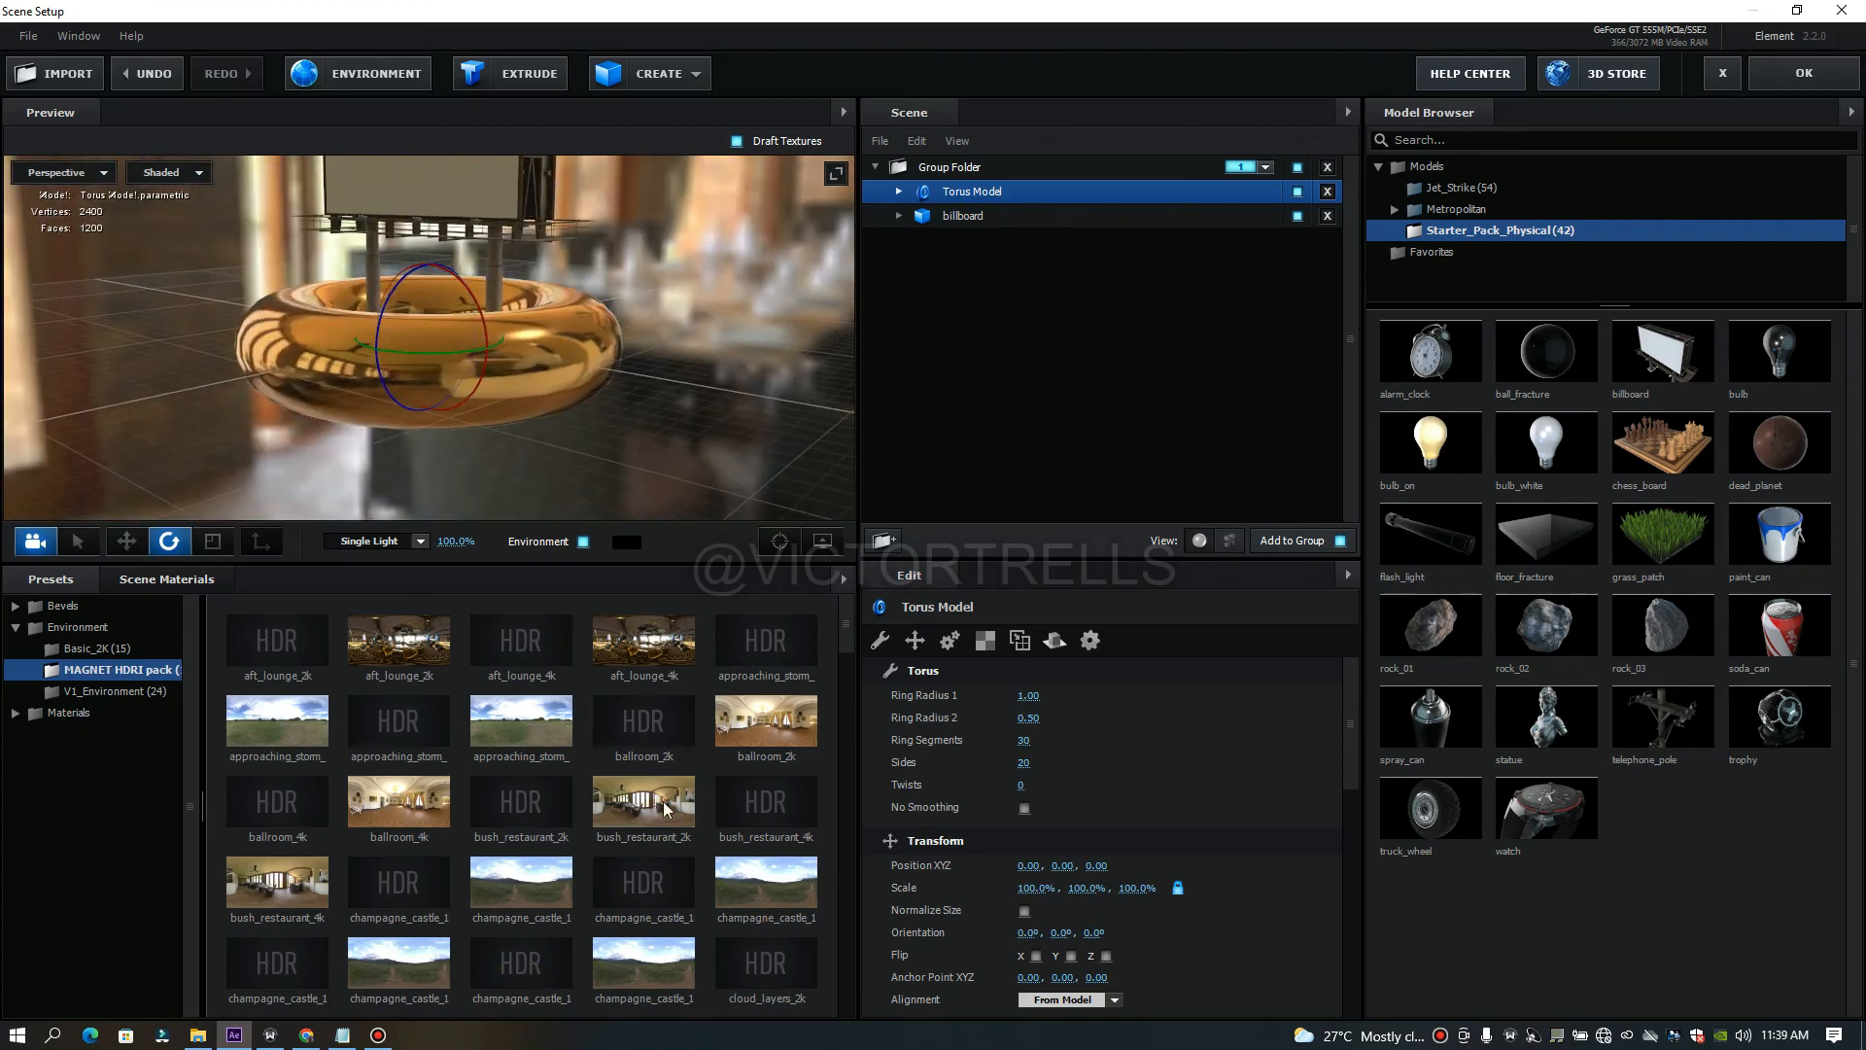
pyautogui.click(762, 885)
pyautogui.moveTo(702, 295); pyautogui.dragTo(867, 396)
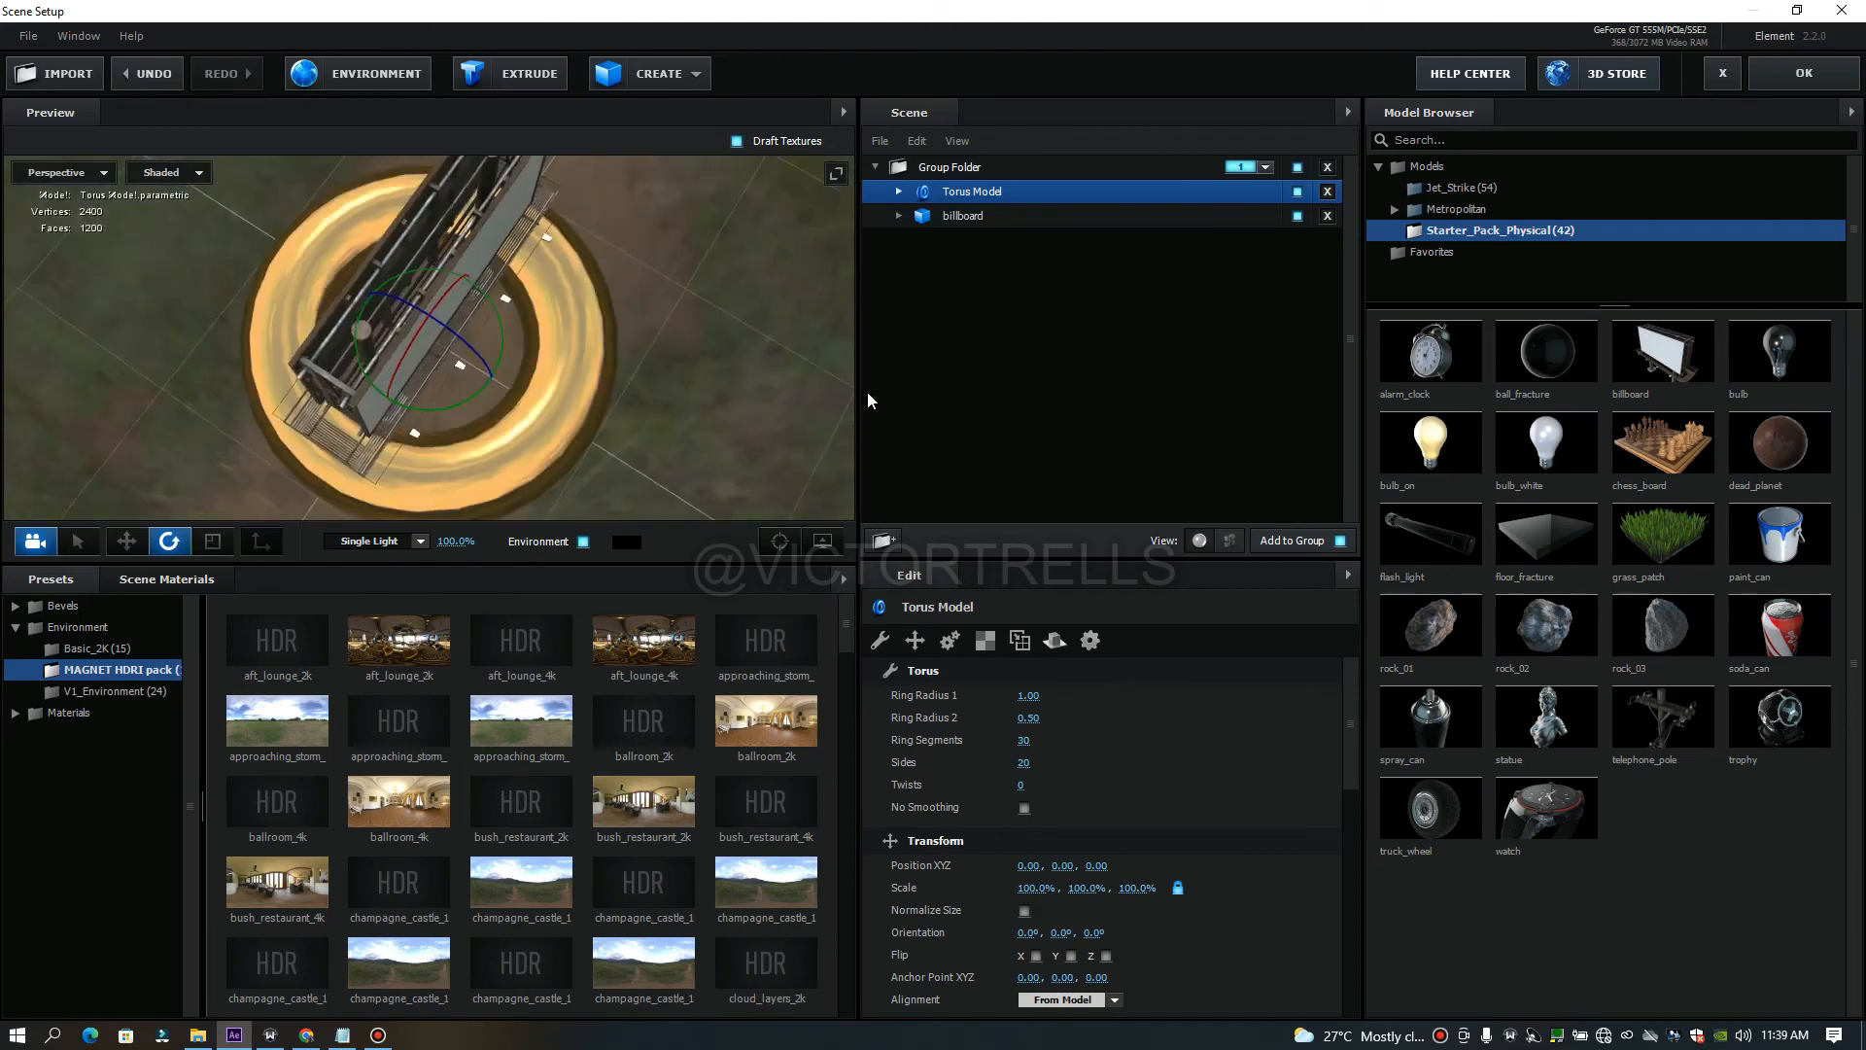
# Apply the Roof_blurred environment from V1_Environment and hide the environment background in the preview.
pyautogui.click(86, 692)
pyautogui.click(395, 789)
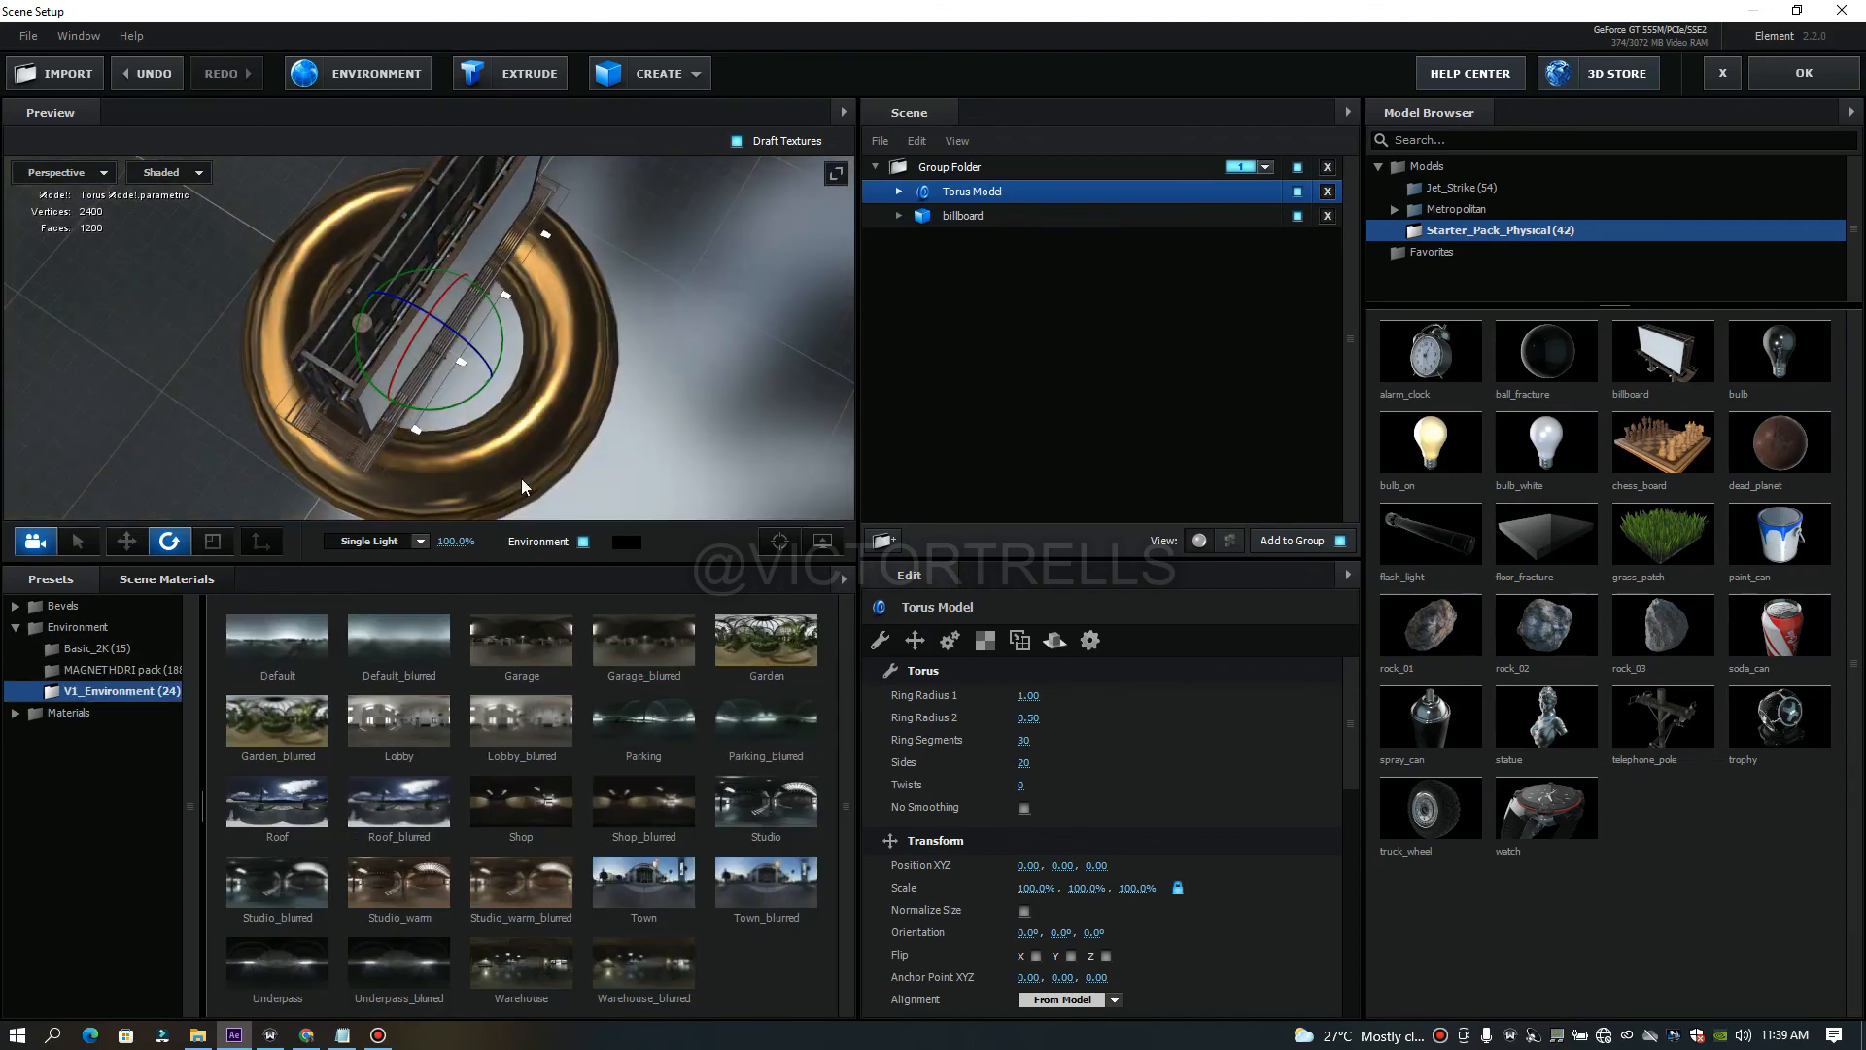
pyautogui.moveTo(639, 423); pyautogui.dragTo(738, 276)
pyautogui.click(582, 542)
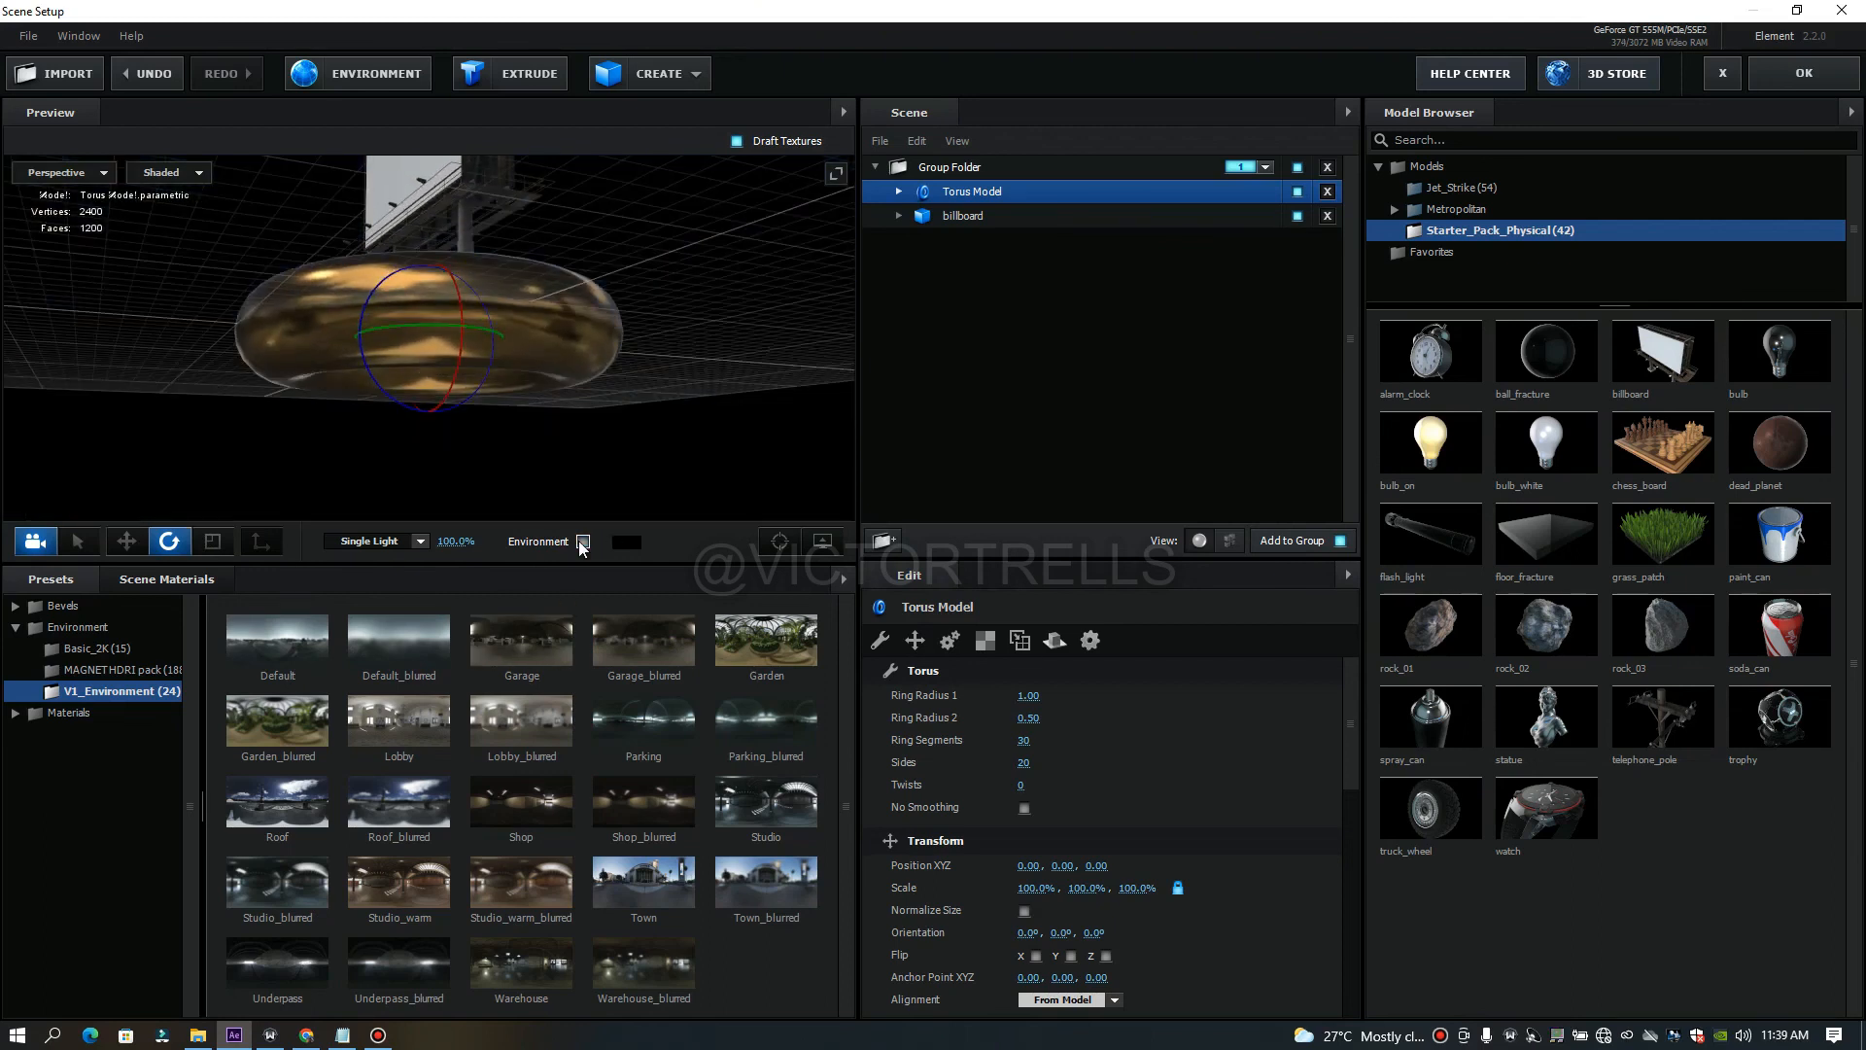
pyautogui.moveTo(616, 416); pyautogui.dragTo(668, 420)
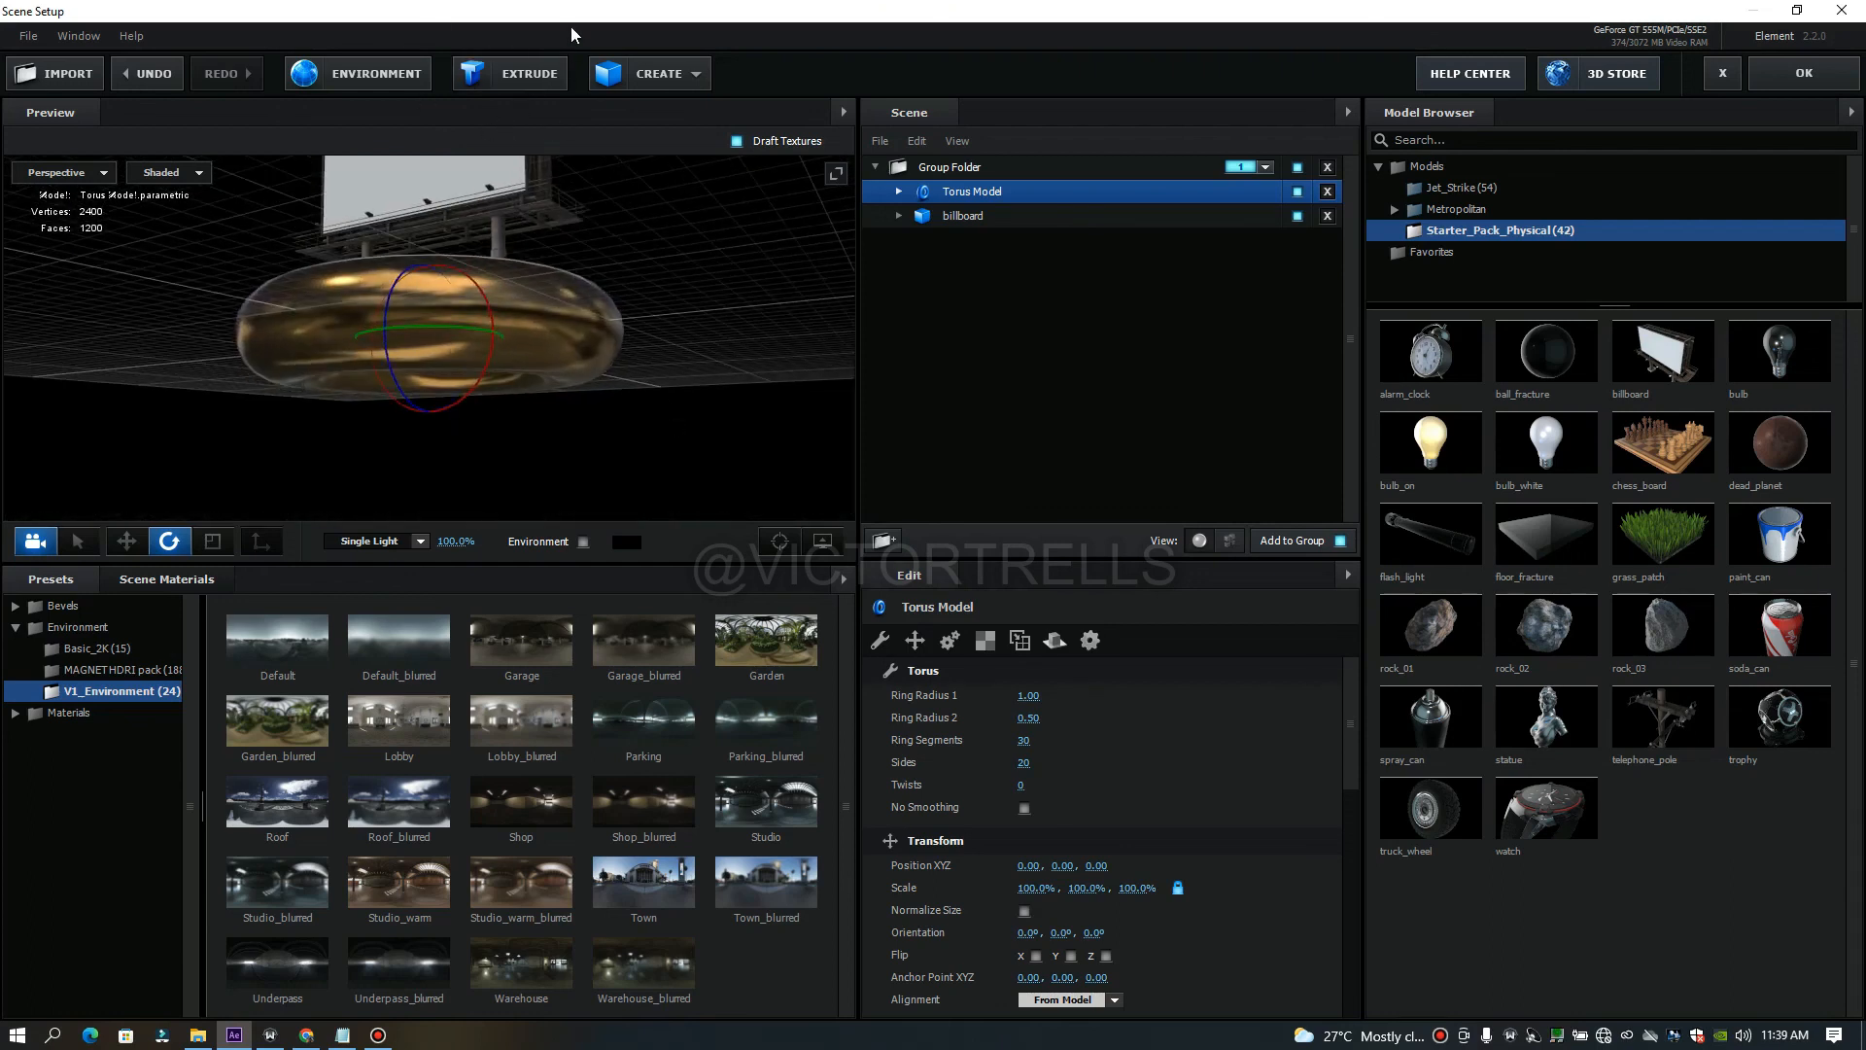
# Add the statue model from Starter_Pack_Physical to the scene and move it along X to about -4.74, clear of the torus.
pyautogui.click(1545, 719)
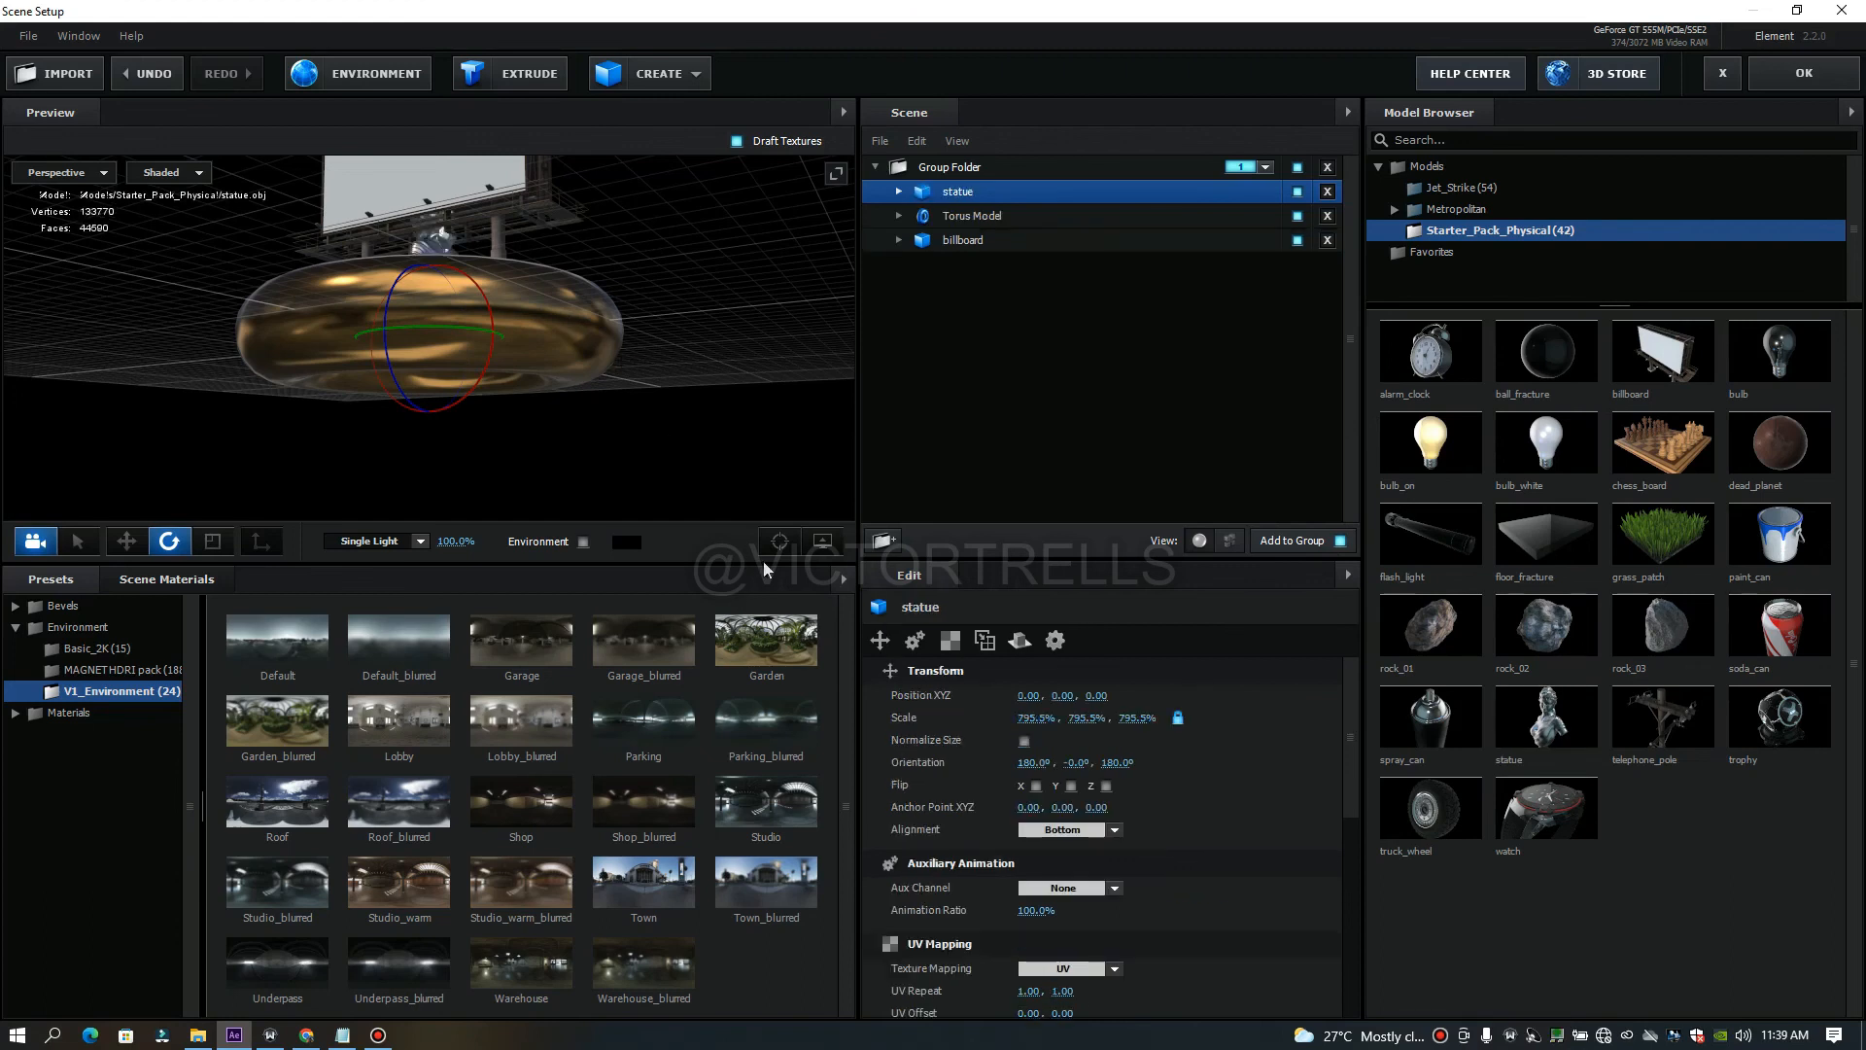
pyautogui.click(137, 550)
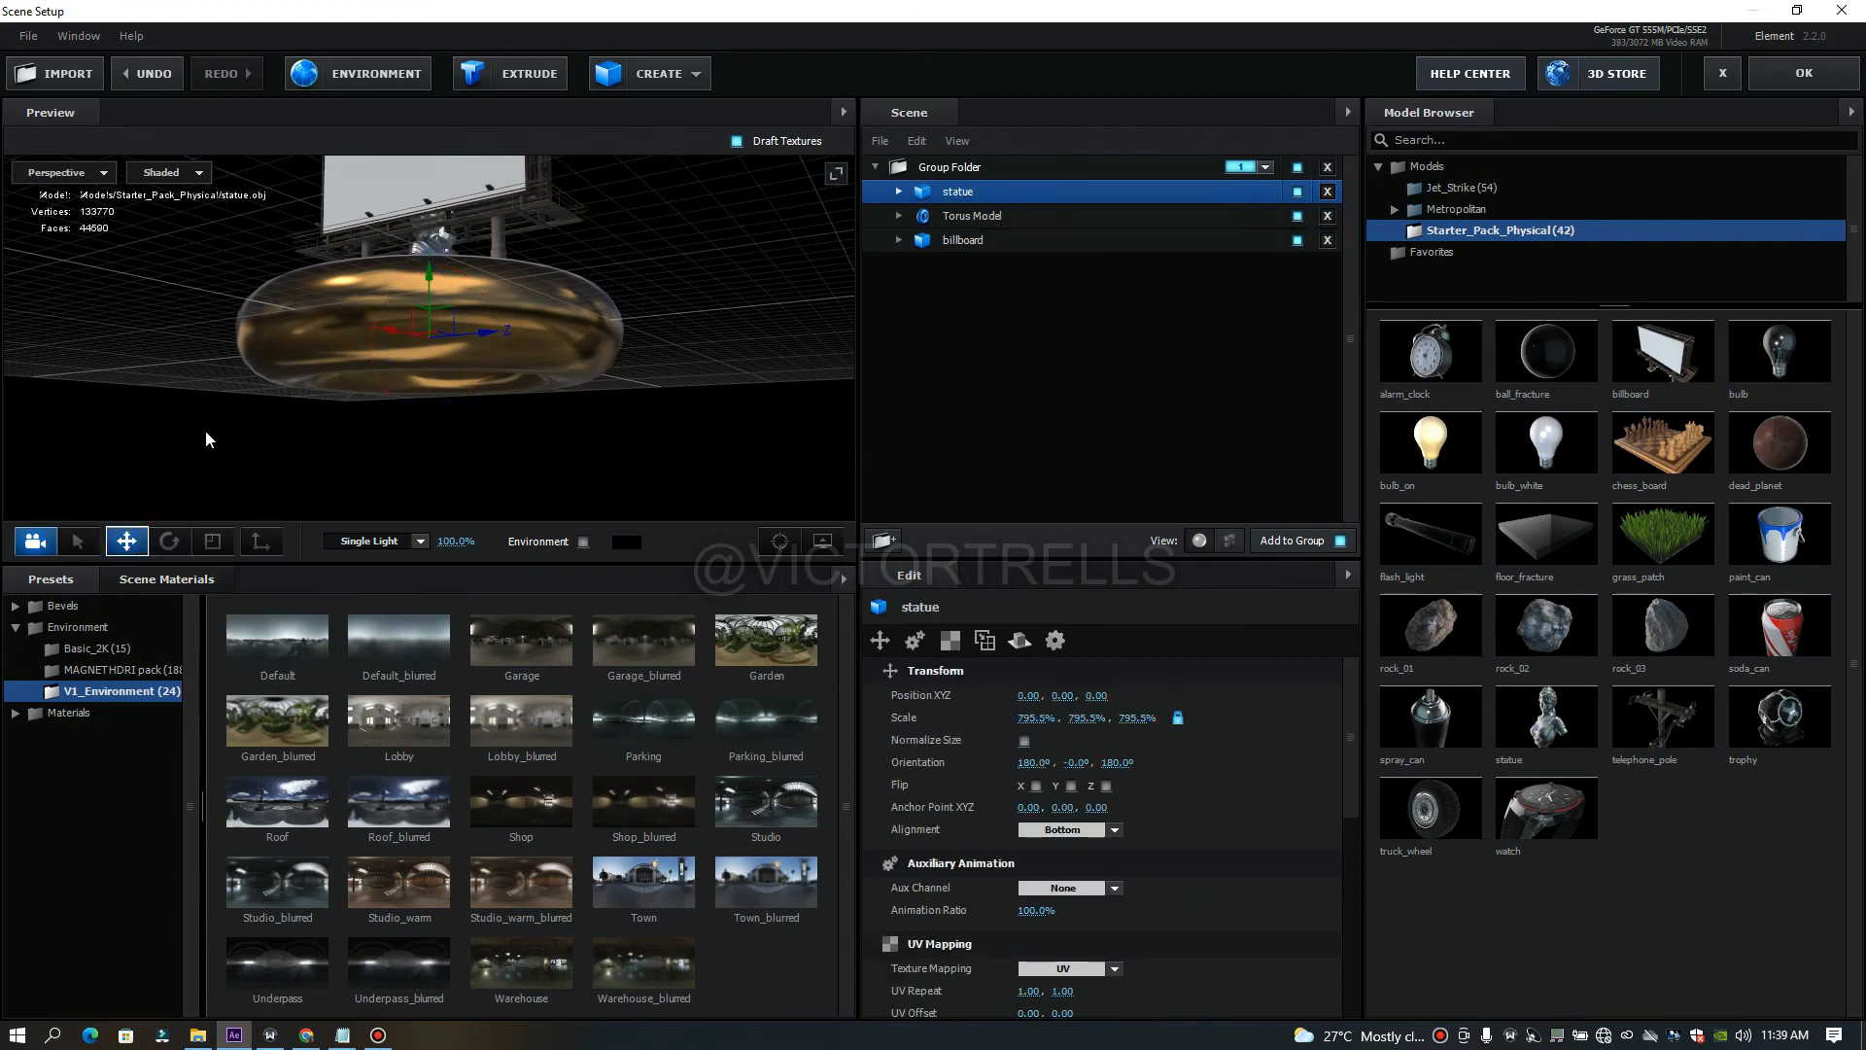
pyautogui.moveTo(385, 325); pyautogui.dragTo(655, 522)
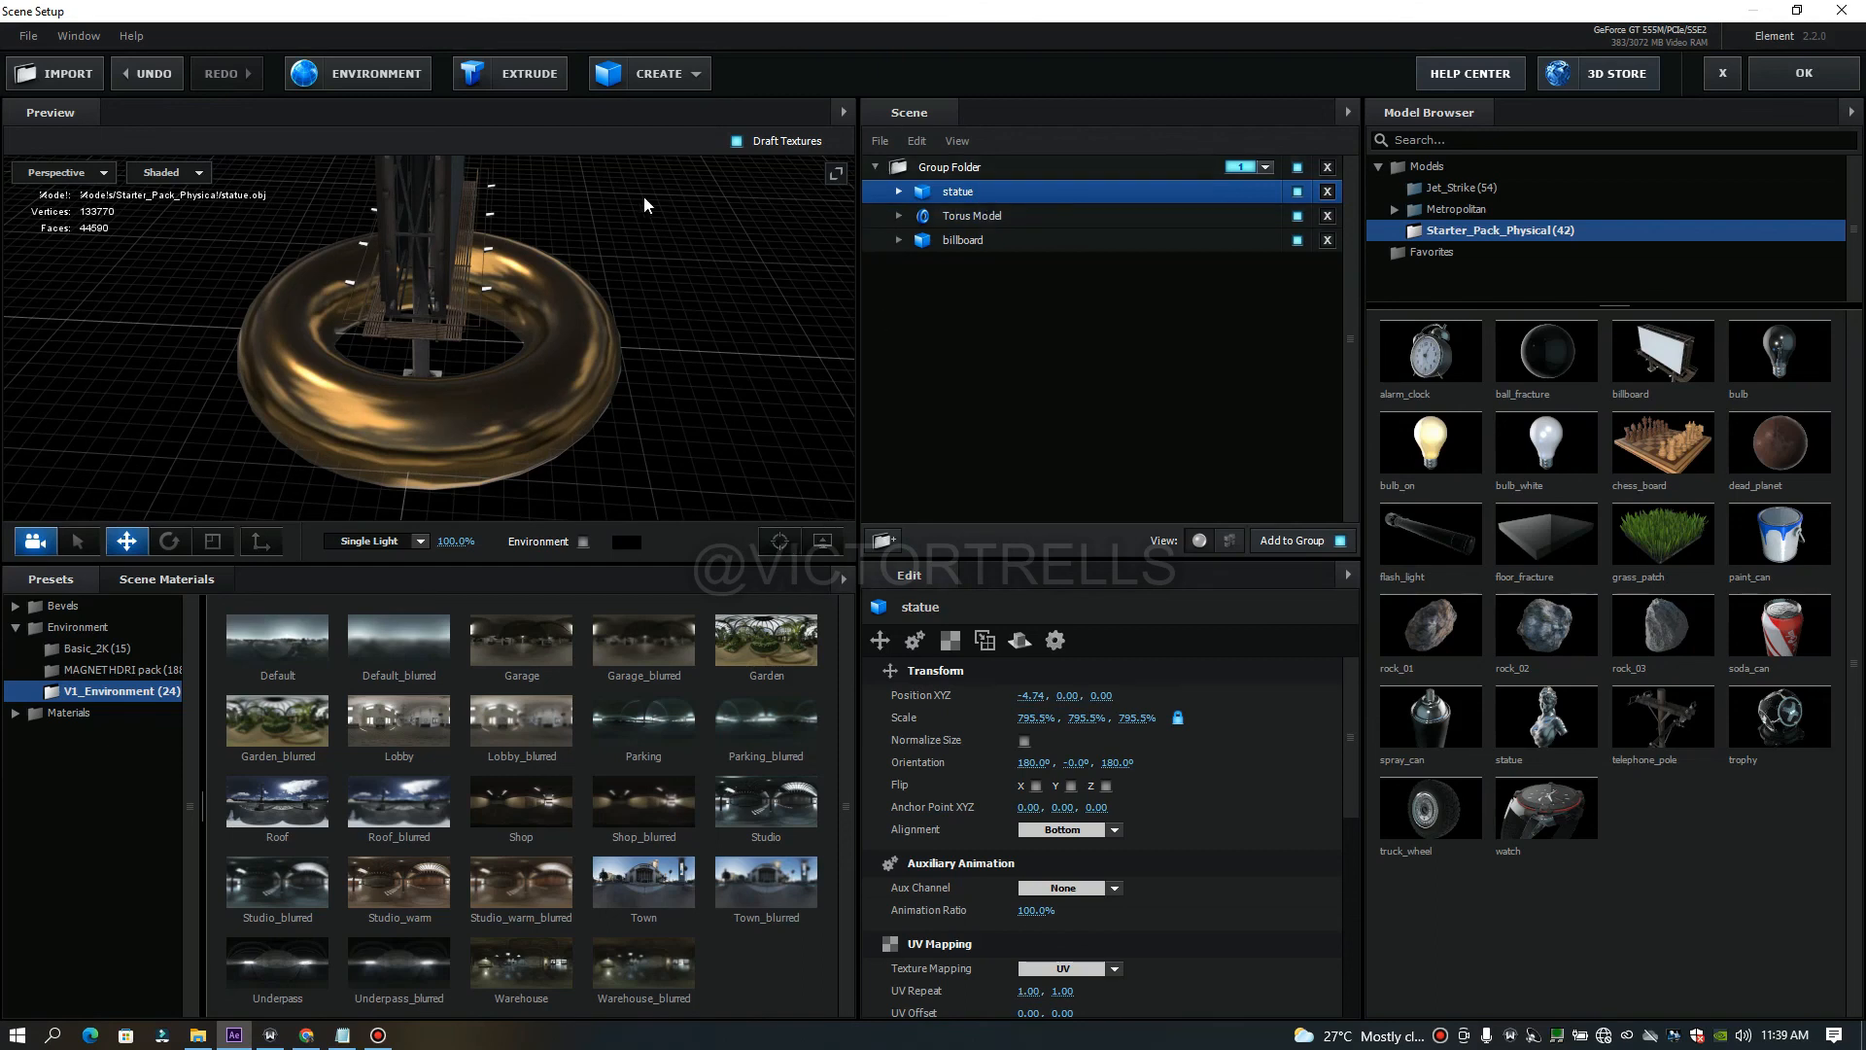
# Center the preview on the statue and shift it back along X to about -2.95, checking it from different angles.
pyautogui.click(779, 541)
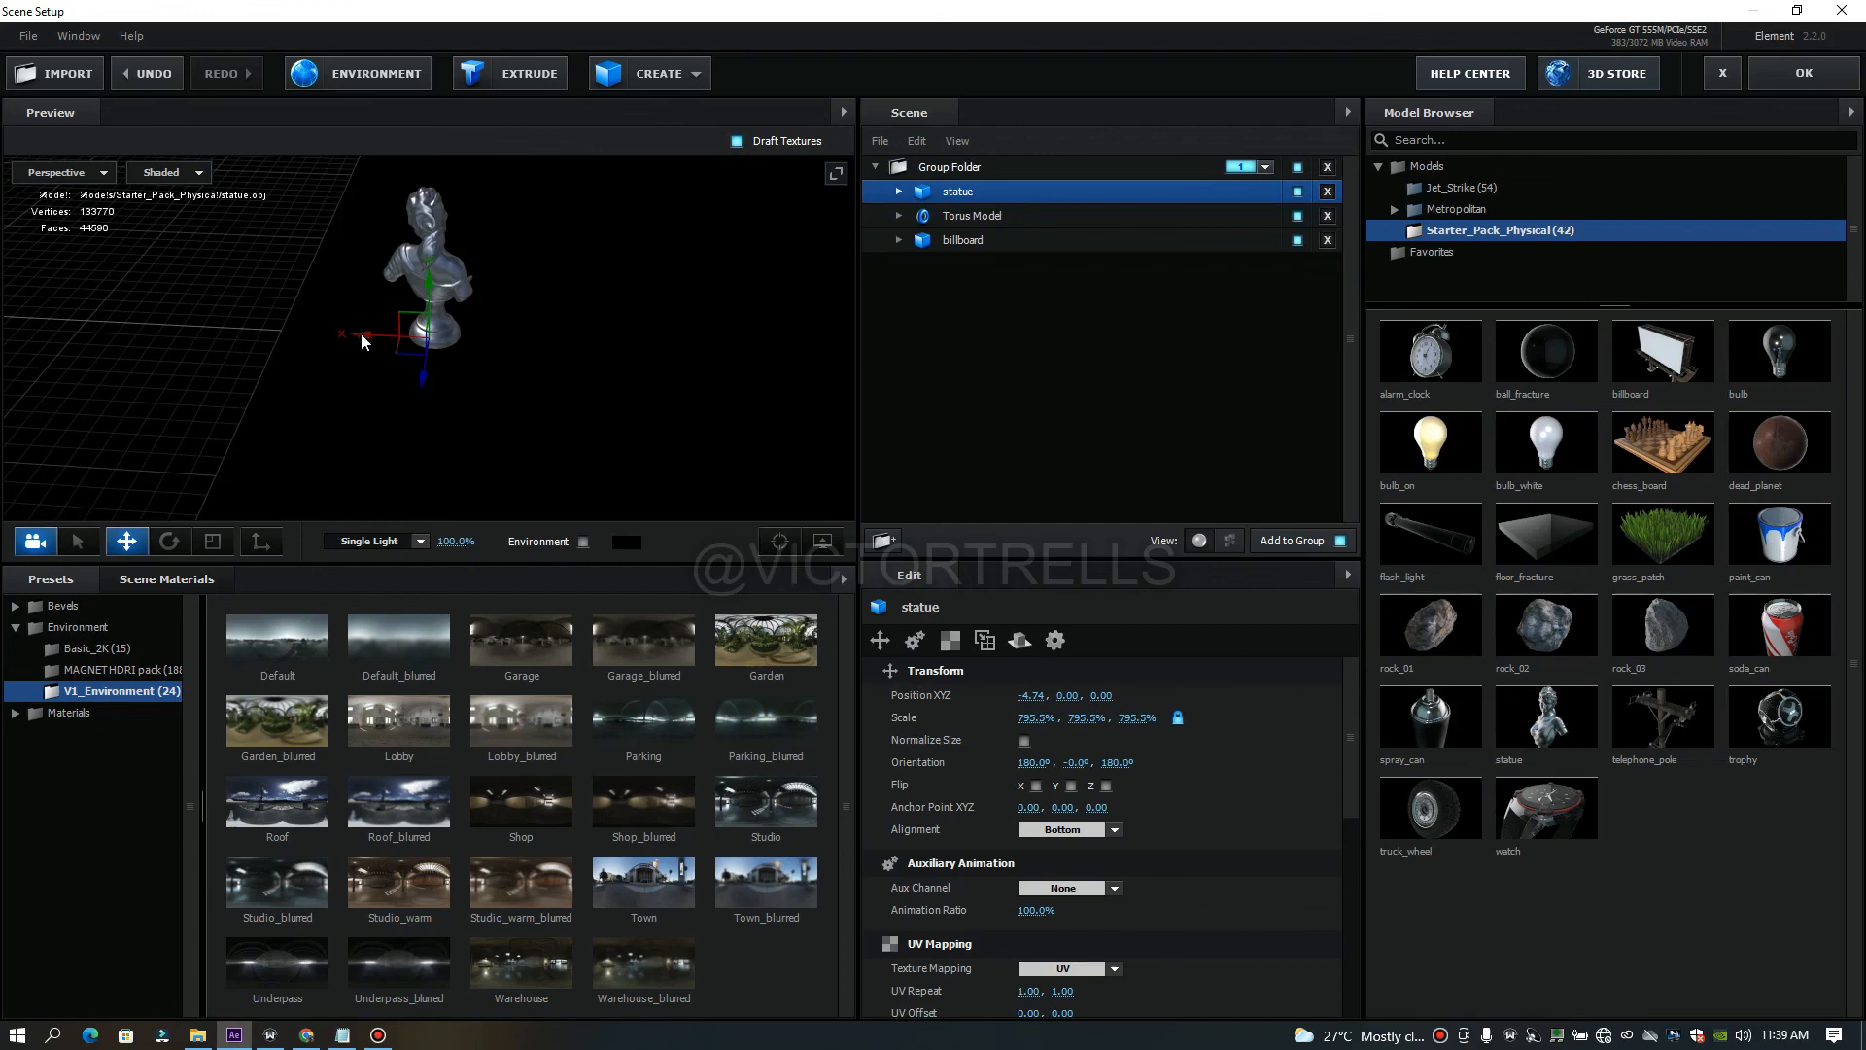
pyautogui.moveTo(368, 341); pyautogui.dragTo(578, 459)
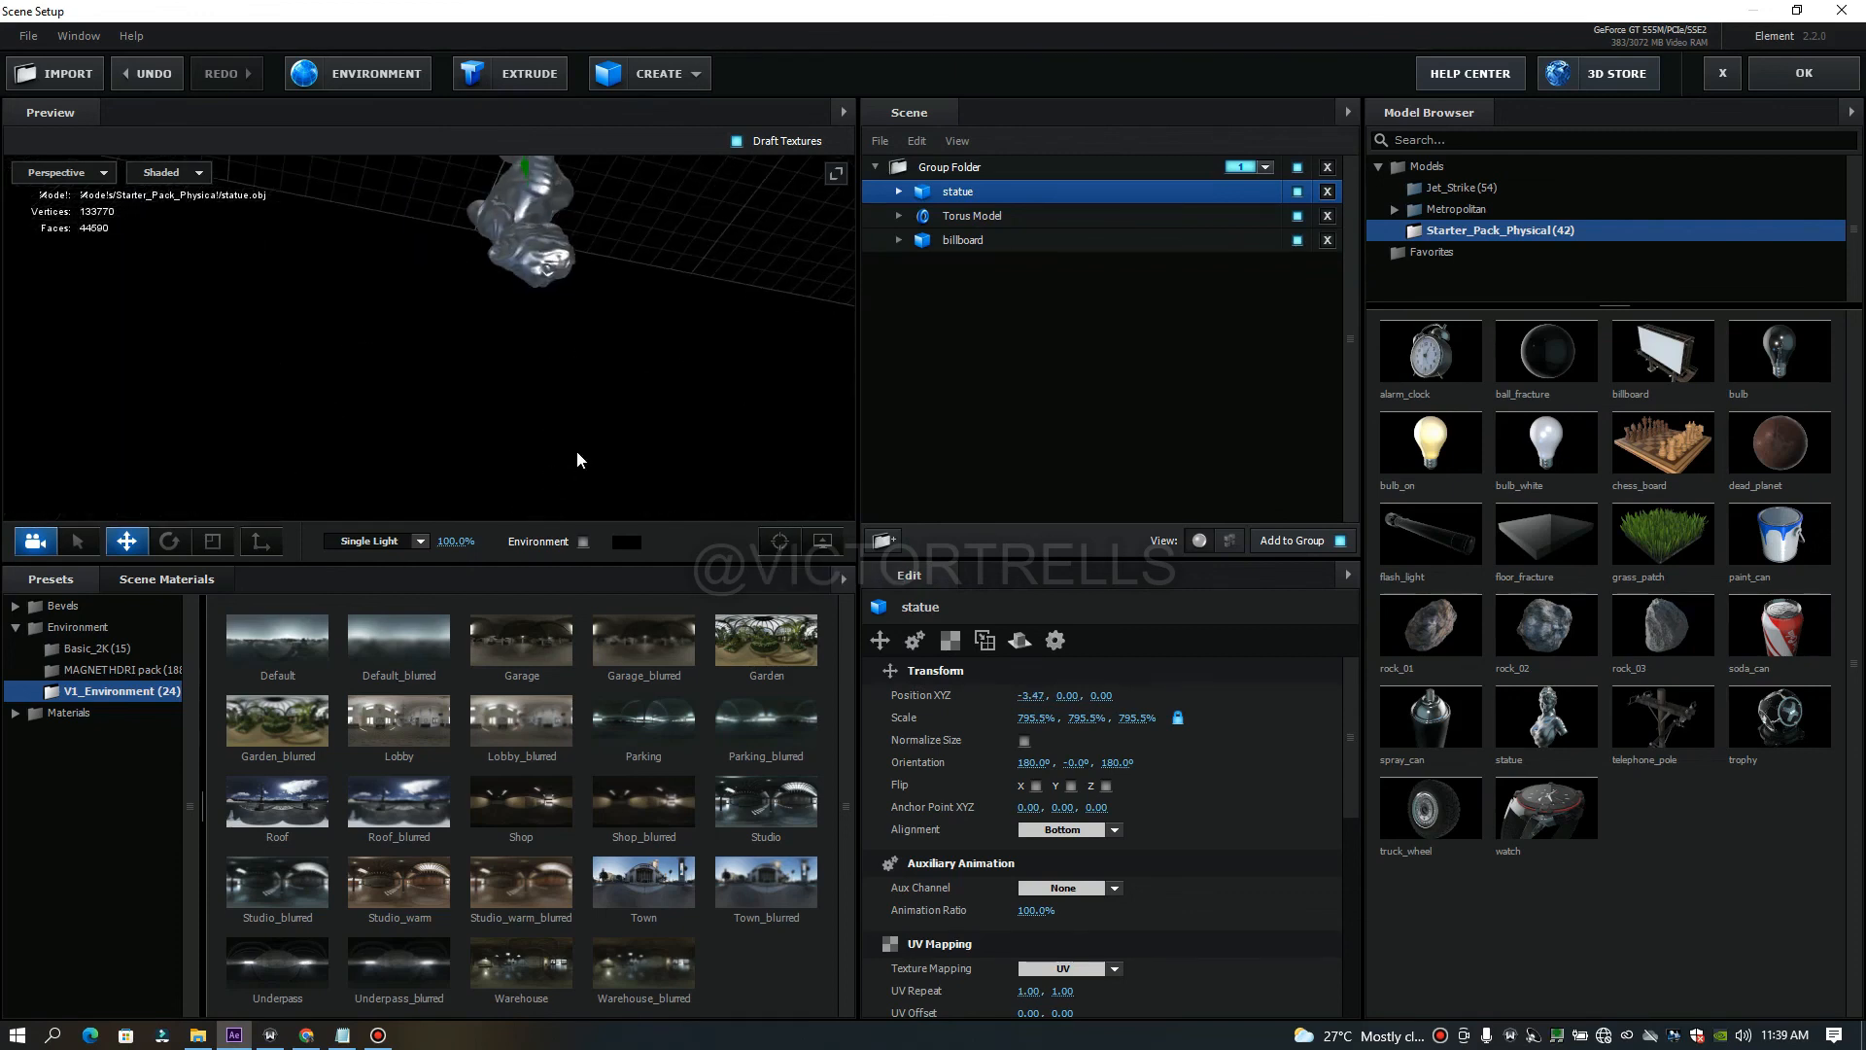
pyautogui.click(779, 541)
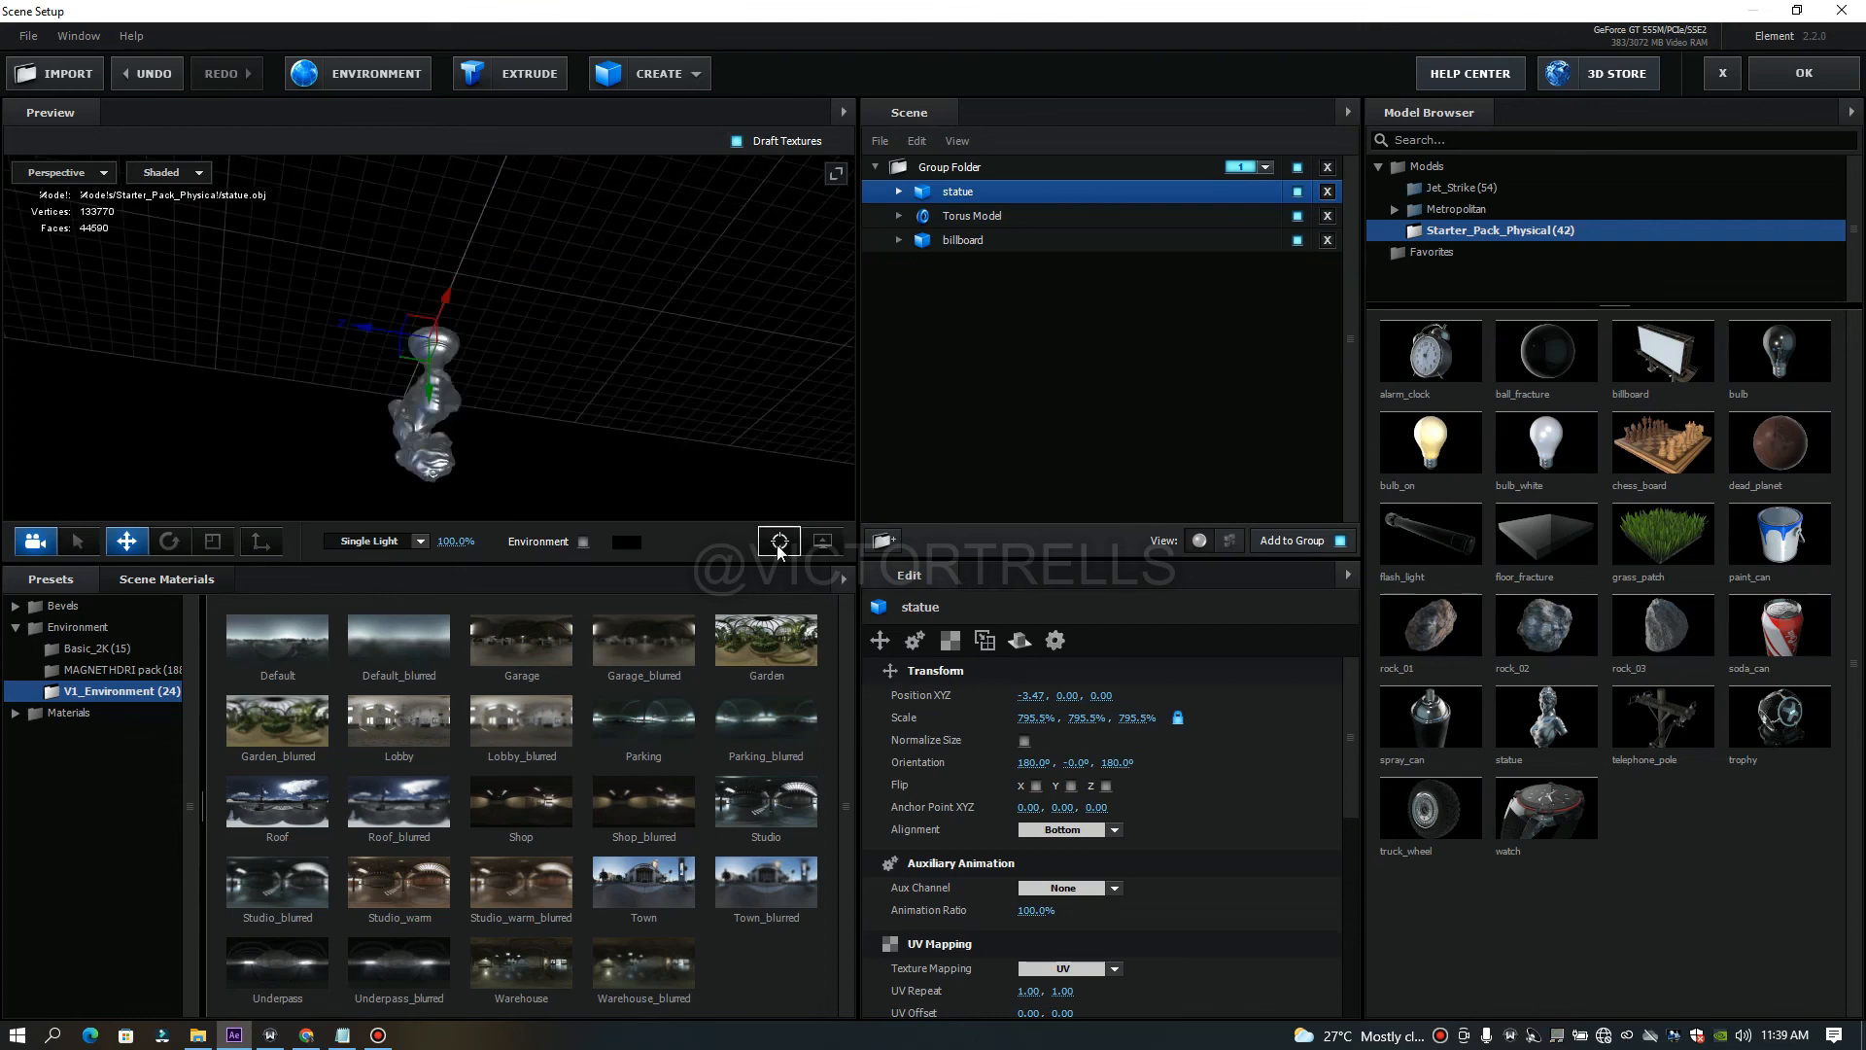
pyautogui.moveTo(659, 412); pyautogui.dragTo(737, 237)
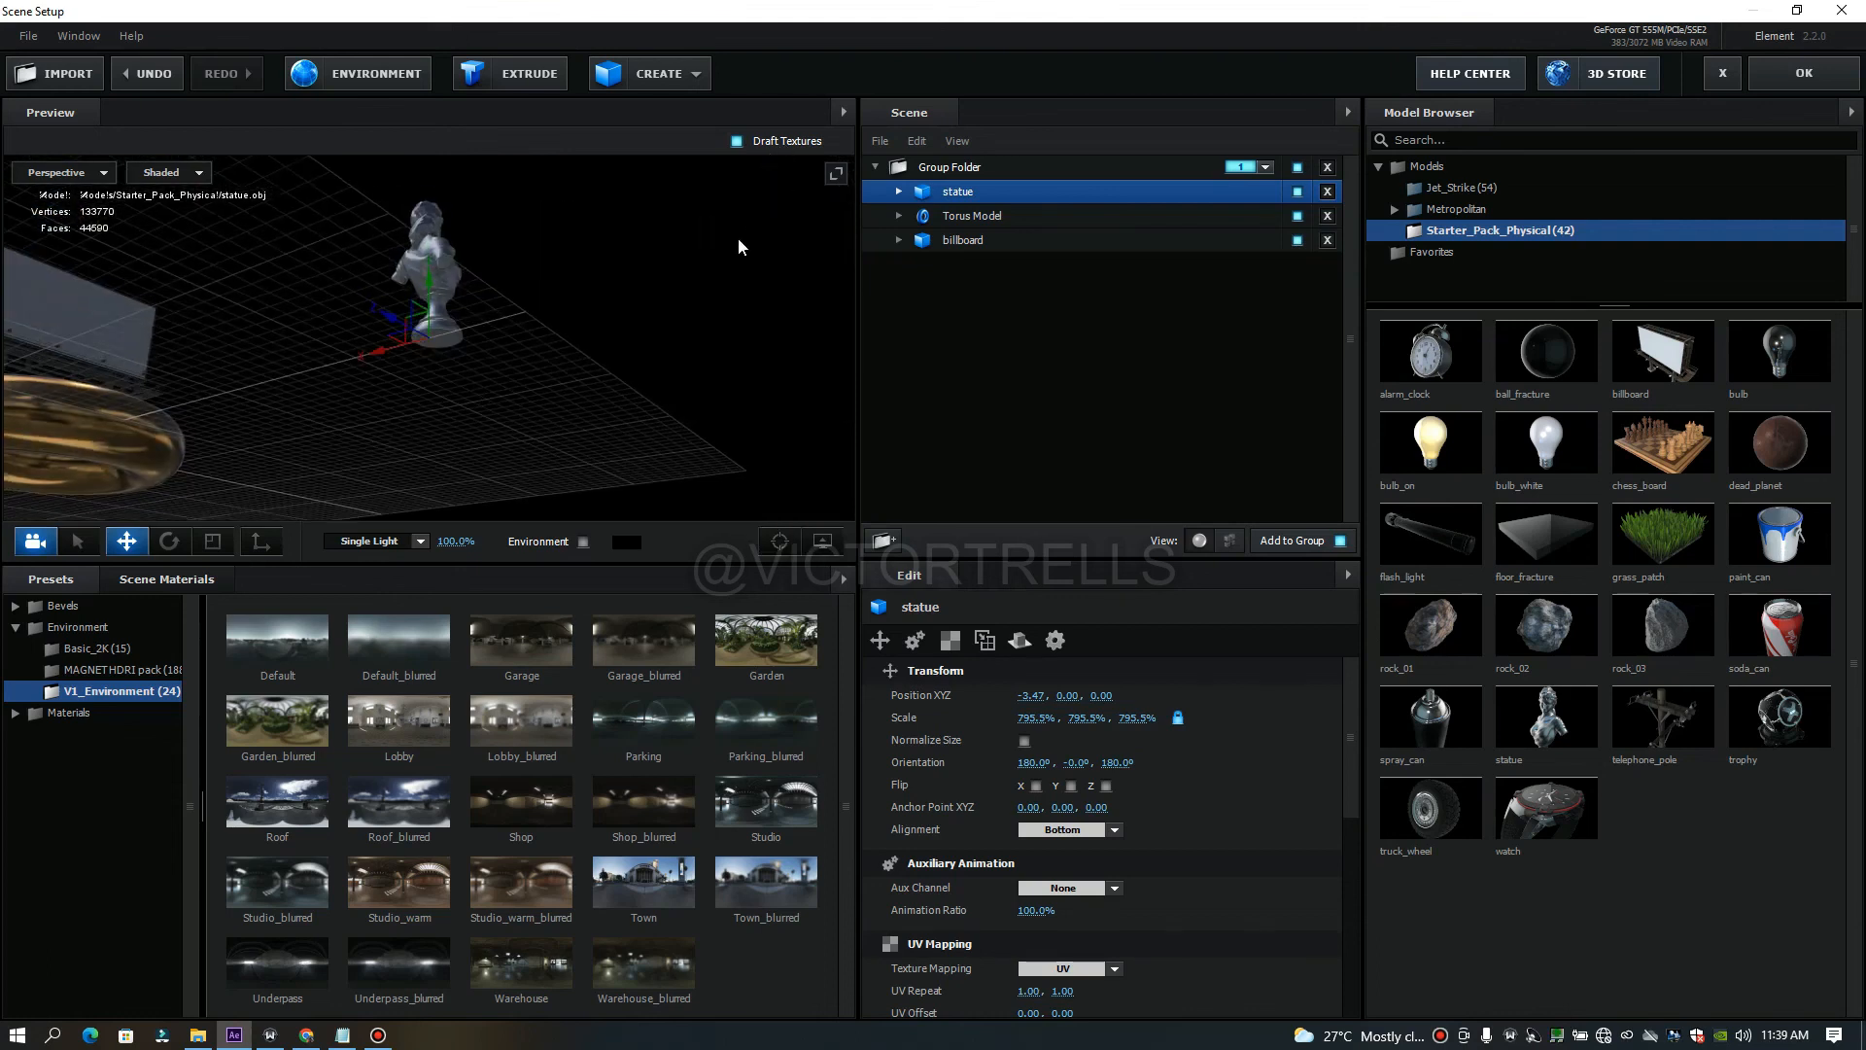
pyautogui.moveTo(640, 329); pyautogui.dragTo(720, 404)
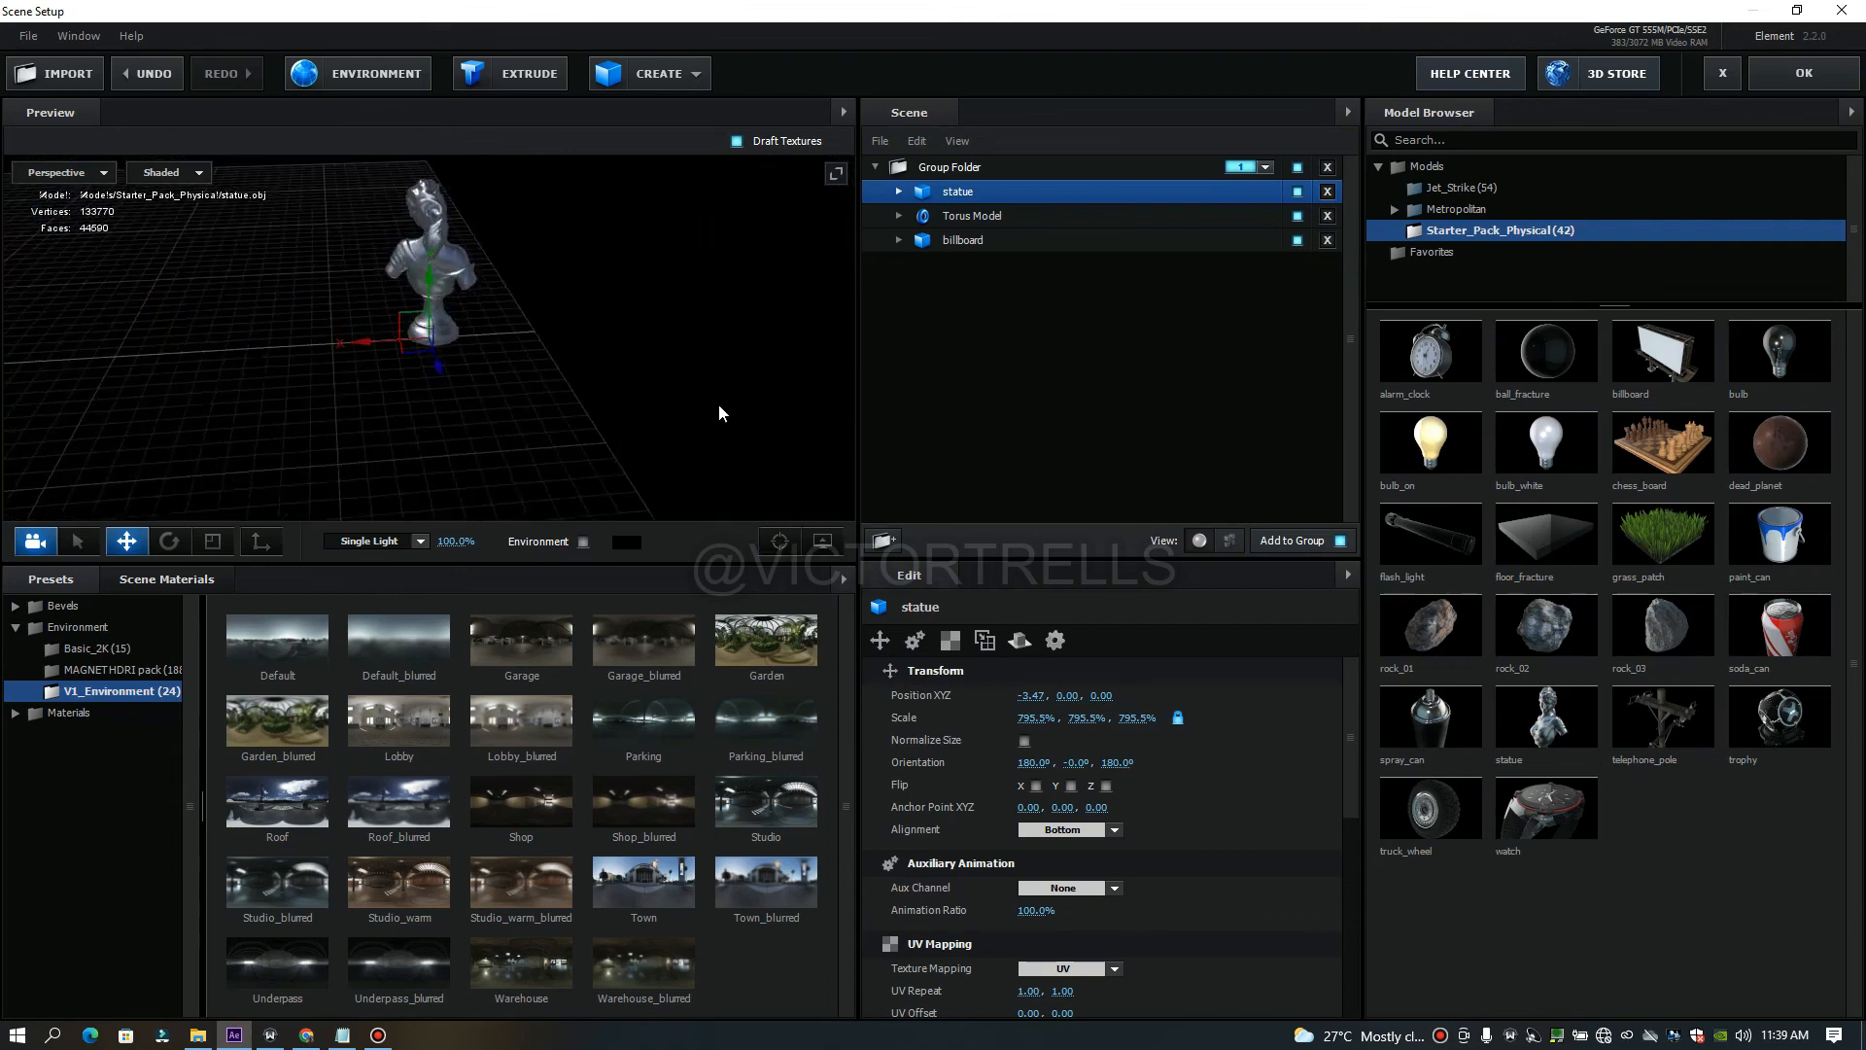
pyautogui.moveTo(374, 340); pyautogui.dragTo(183, 521)
# Rotate the statue around its vertical axis to a Y orientation of about 5.8° and center the preview on it.
pyautogui.click(171, 541)
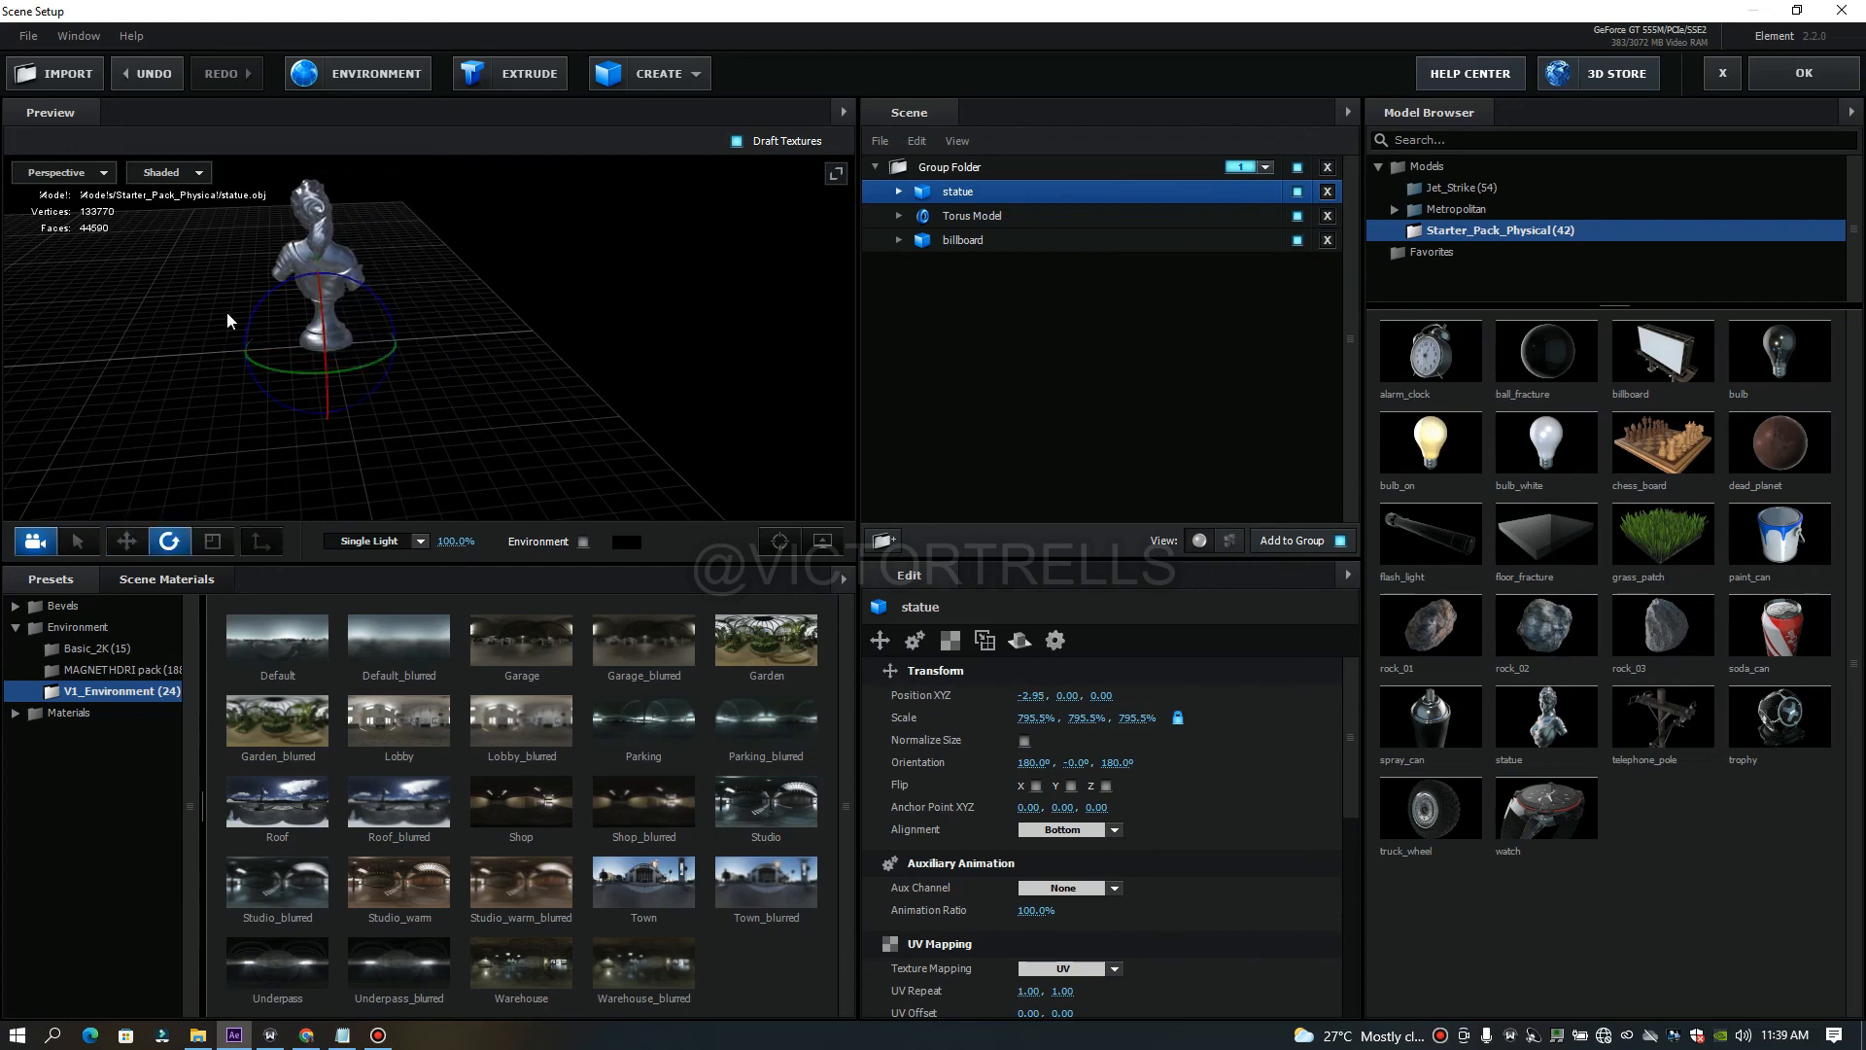
pyautogui.moveTo(270, 369); pyautogui.dragTo(545, 291)
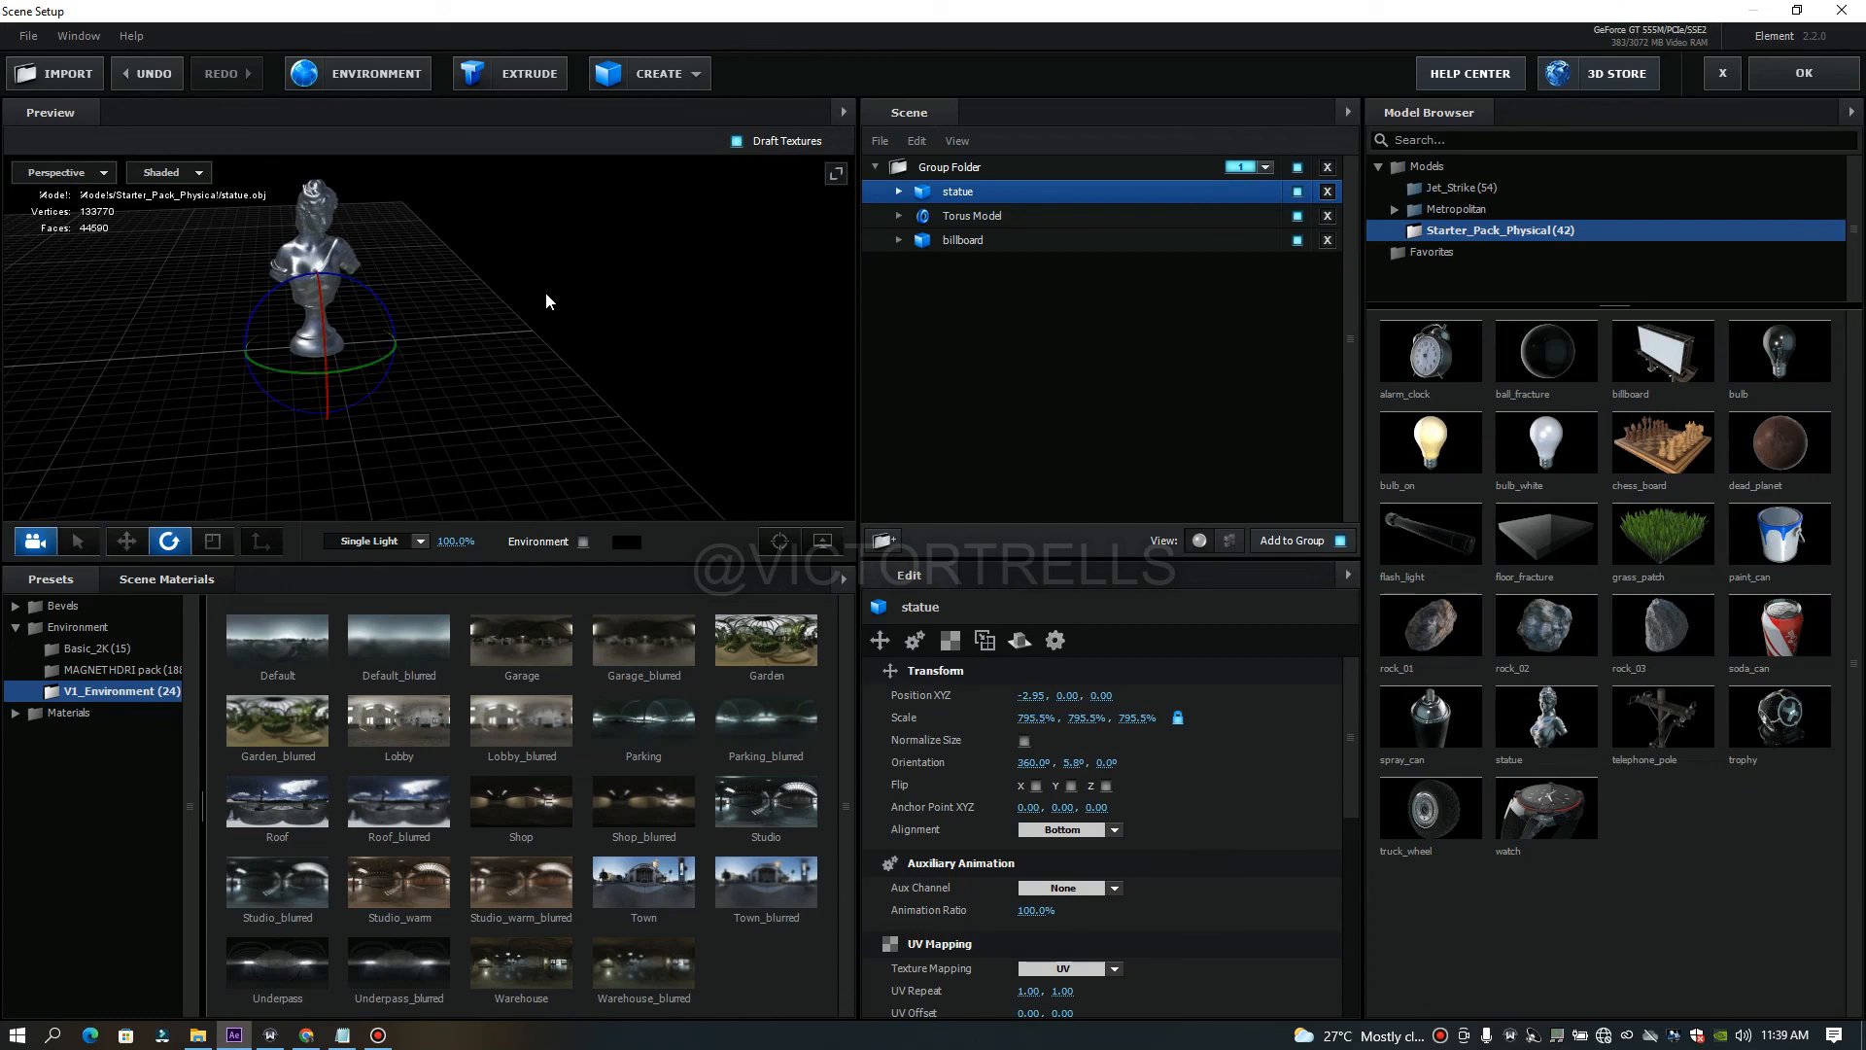
pyautogui.click(779, 540)
# Browse the bevel, environment and material presets, apply the Physical Gold material to the statue, and inspect it up close.
pyautogui.click(64, 606)
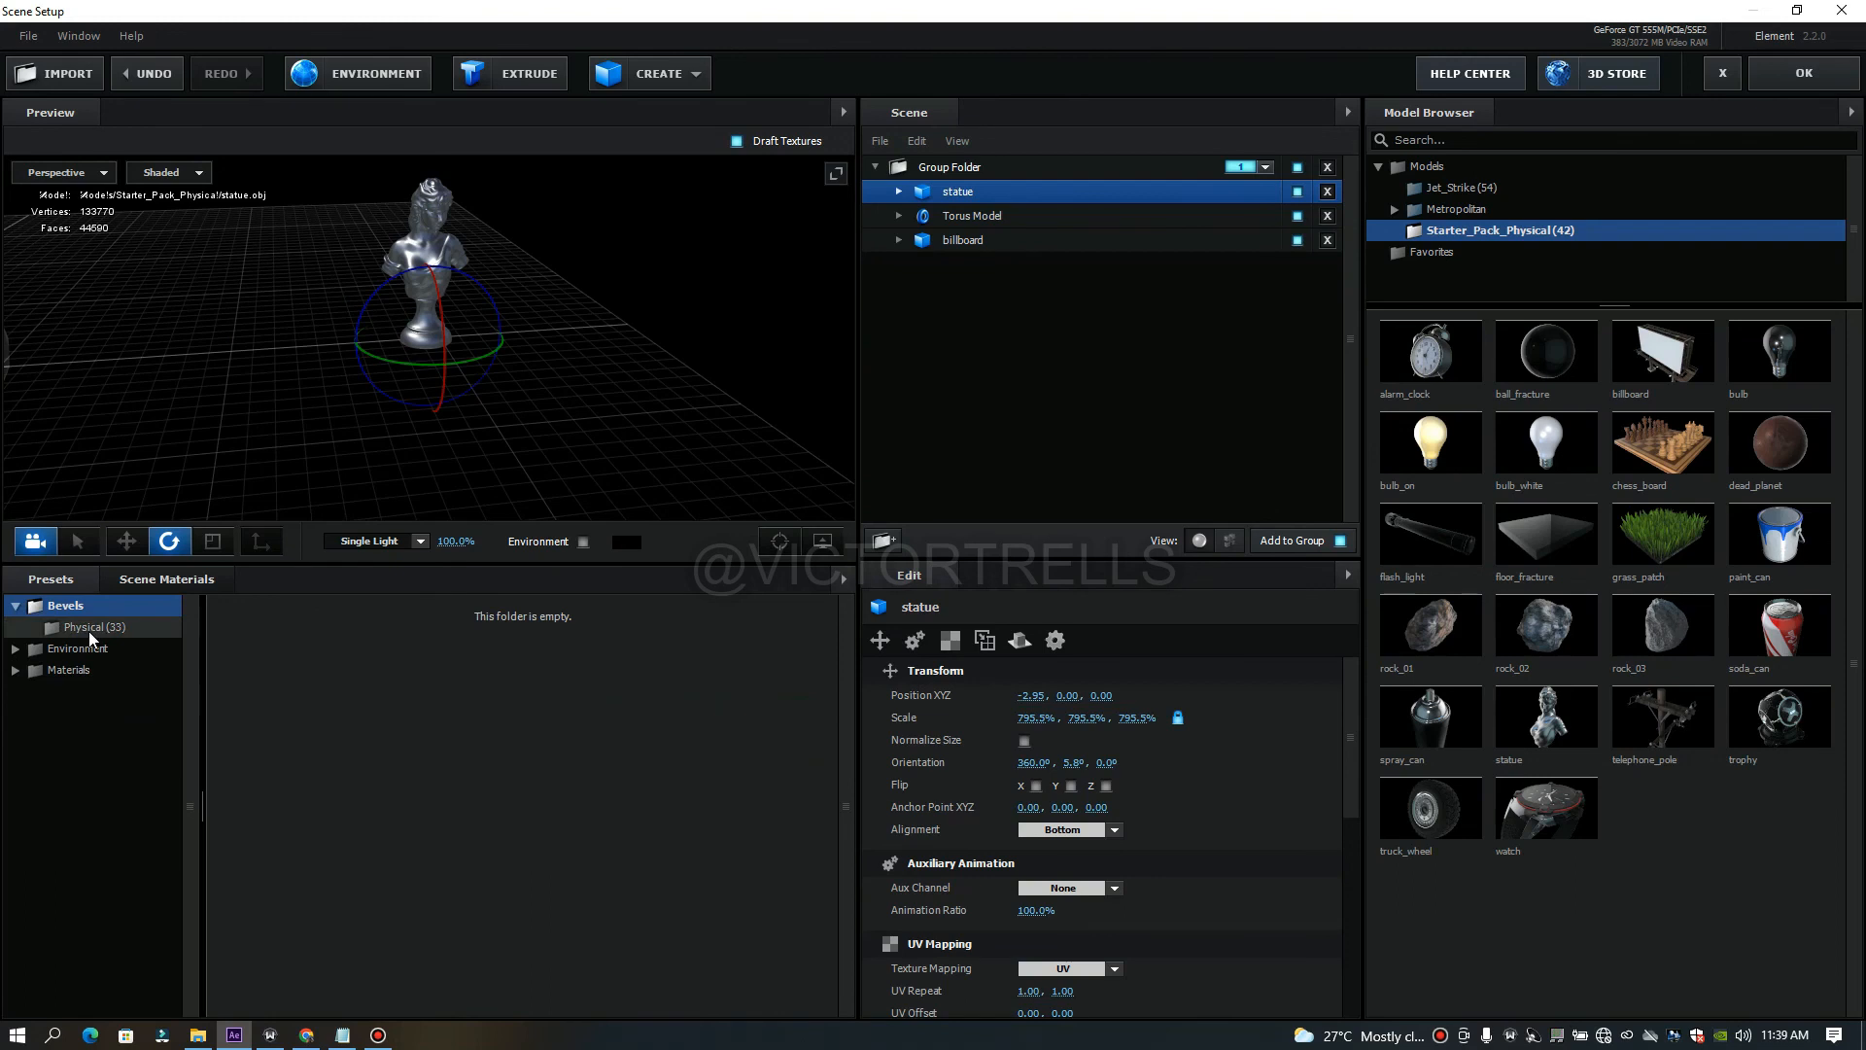
pyautogui.click(90, 632)
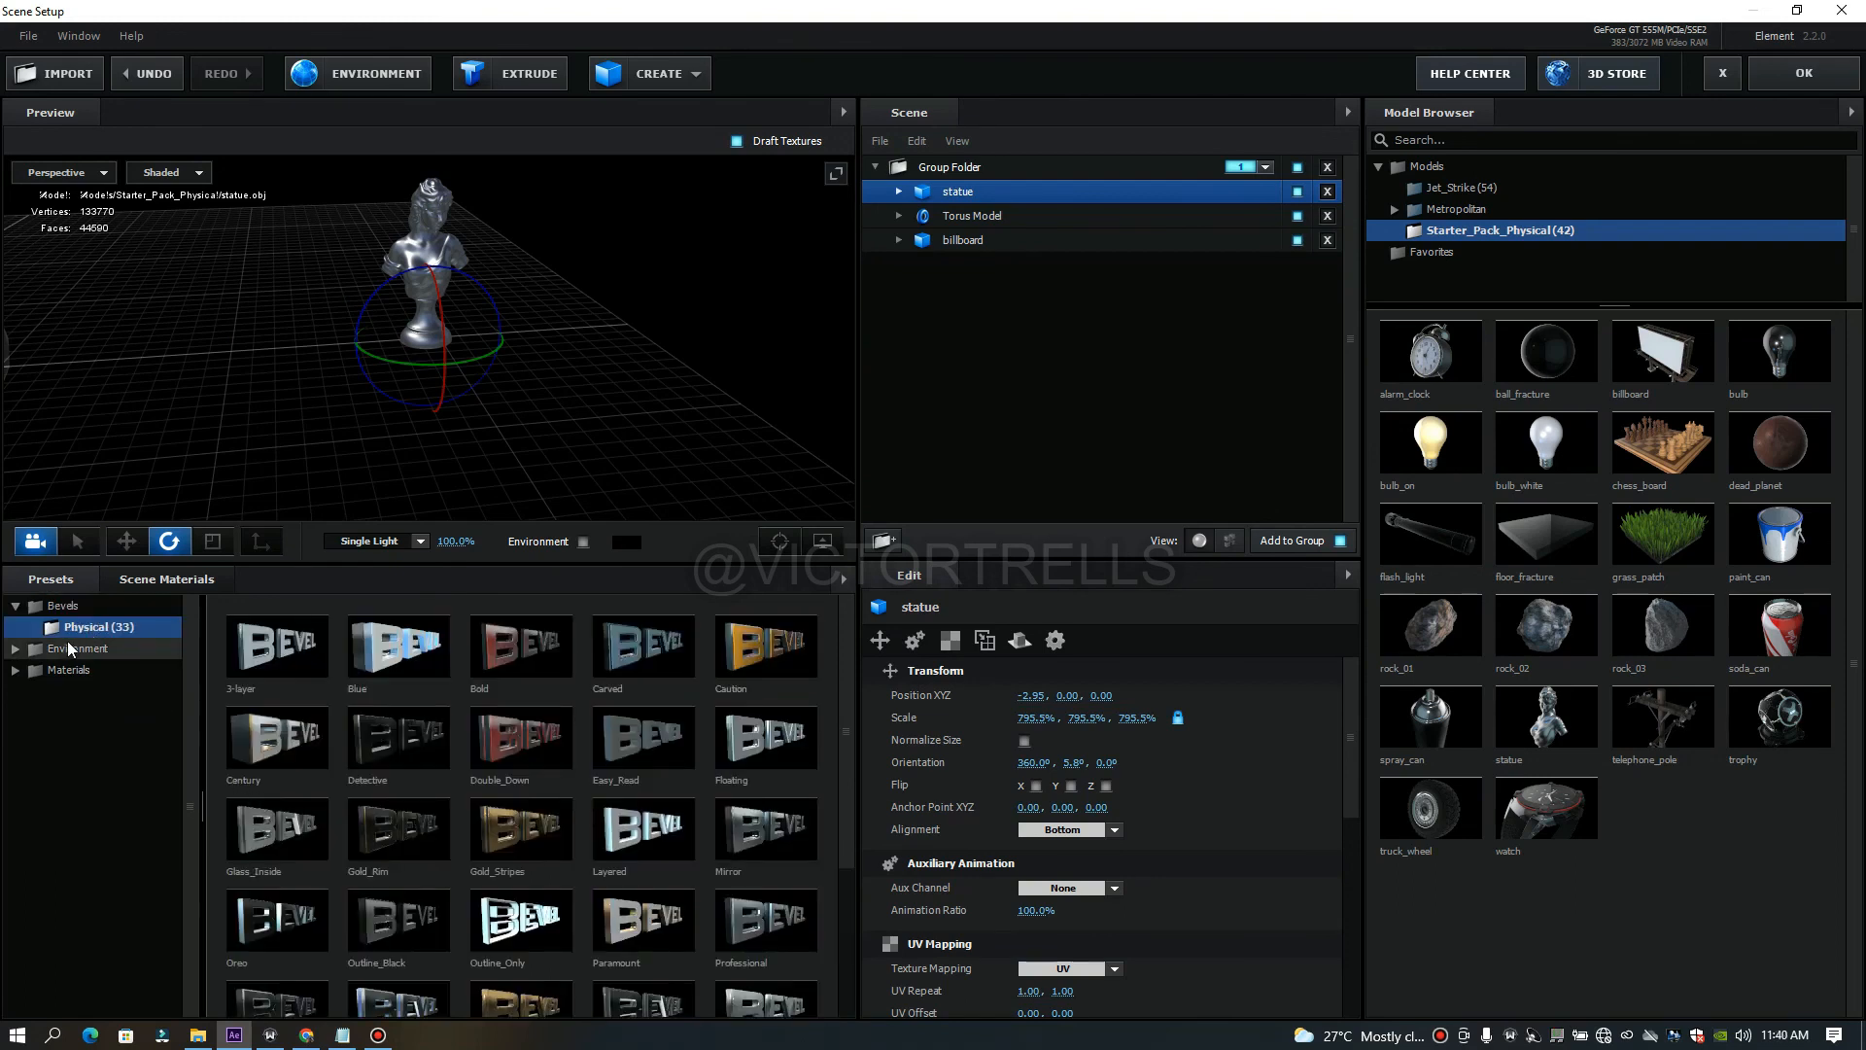
pyautogui.click(70, 648)
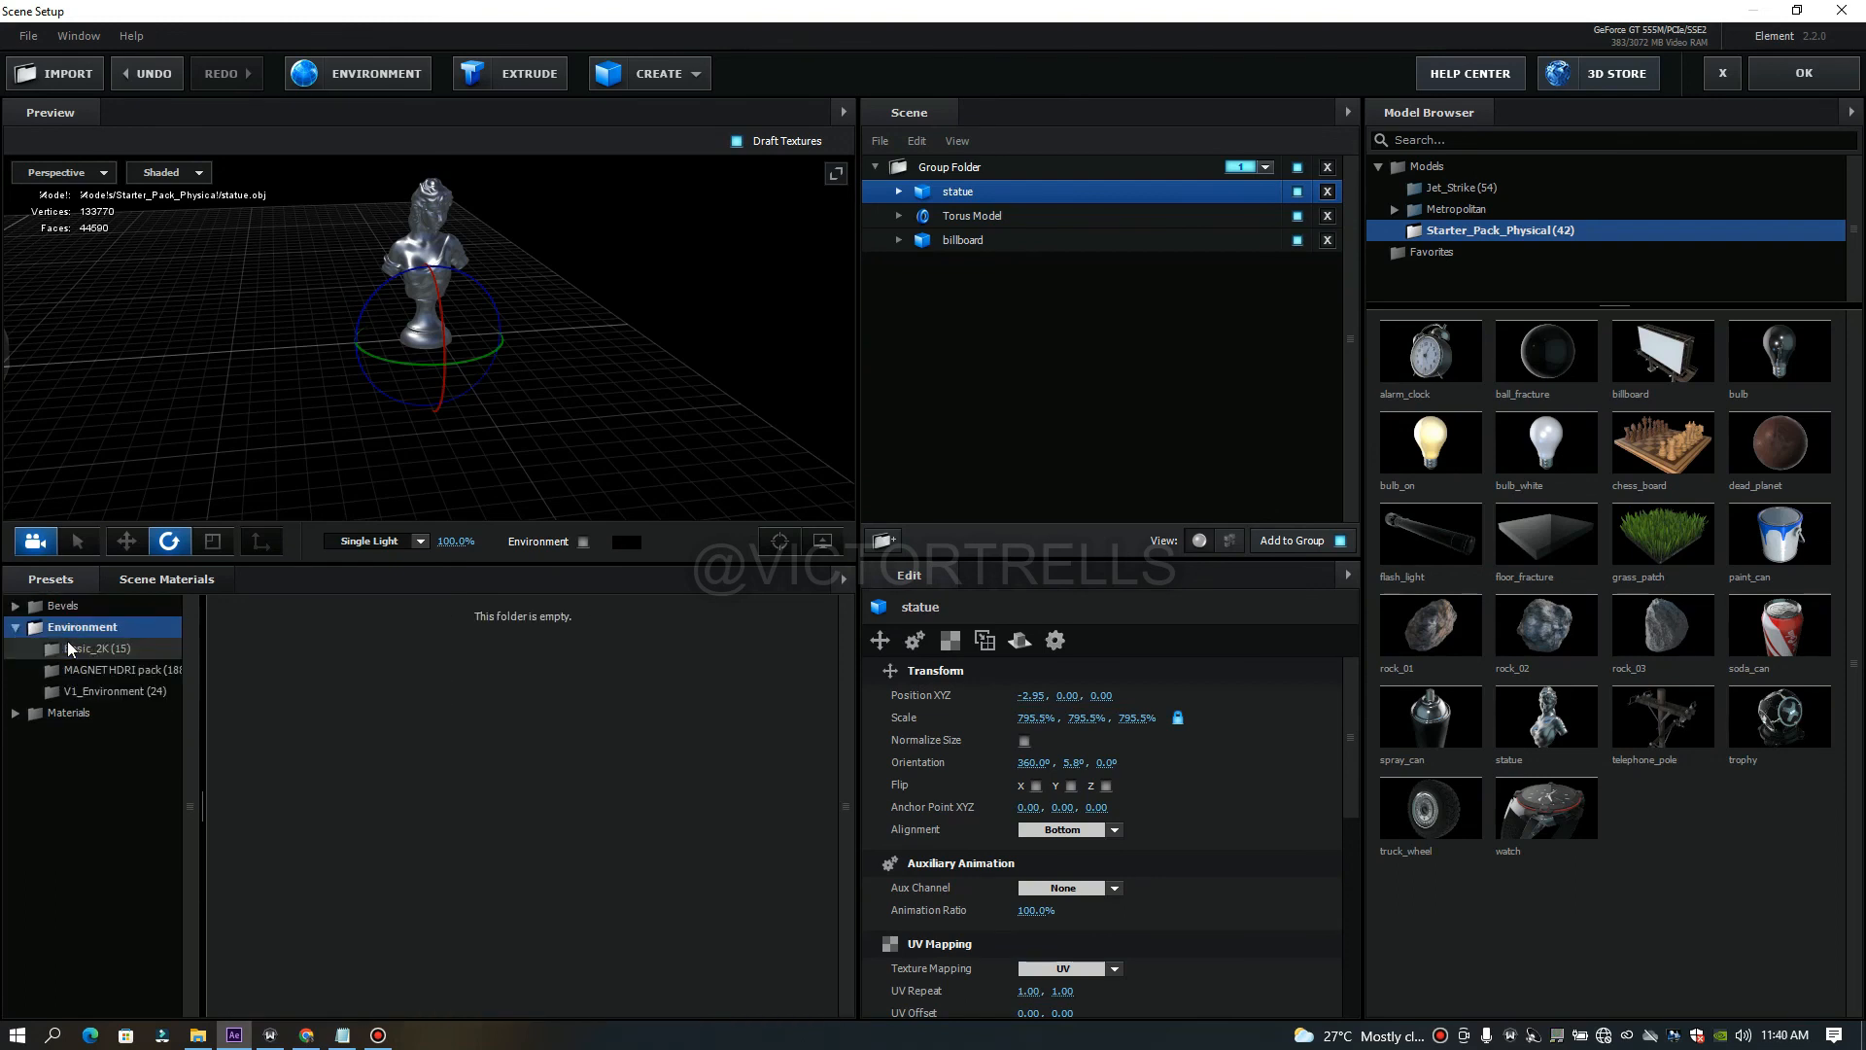
pyautogui.click(64, 714)
pyautogui.click(77, 672)
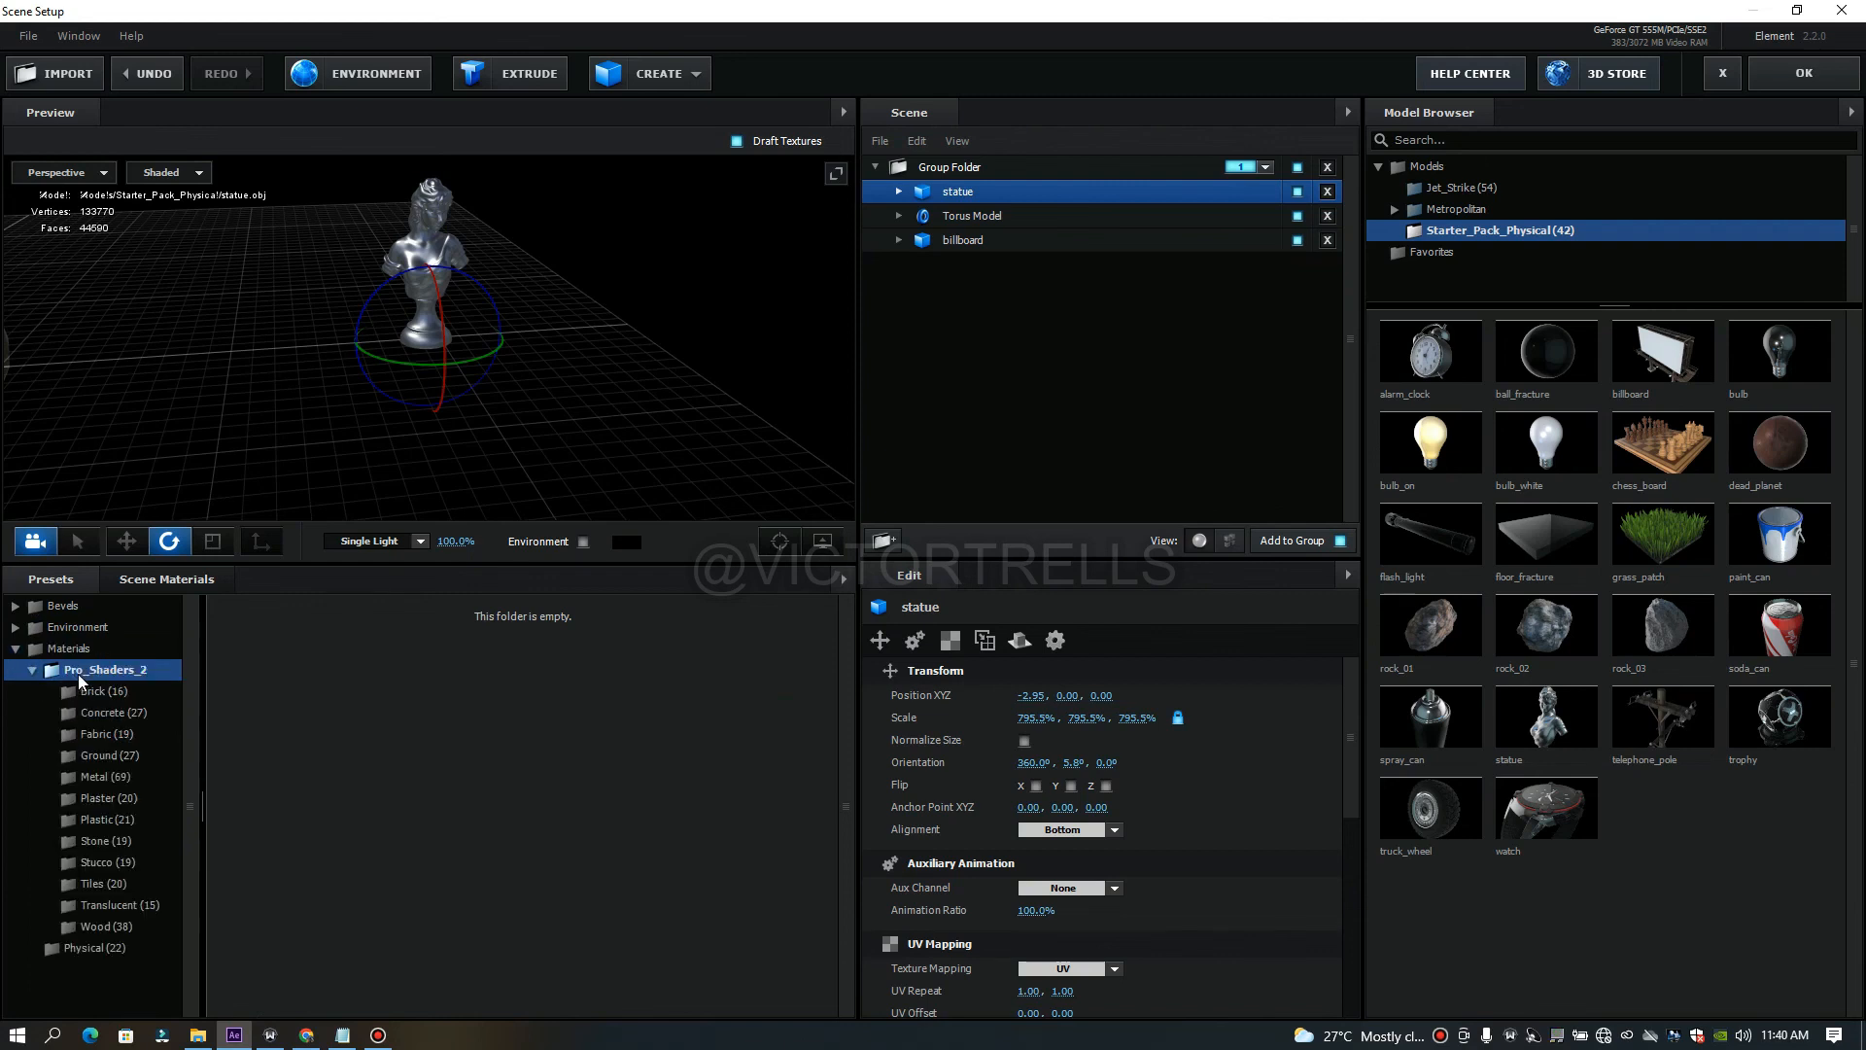
pyautogui.click(89, 669)
pyautogui.click(83, 688)
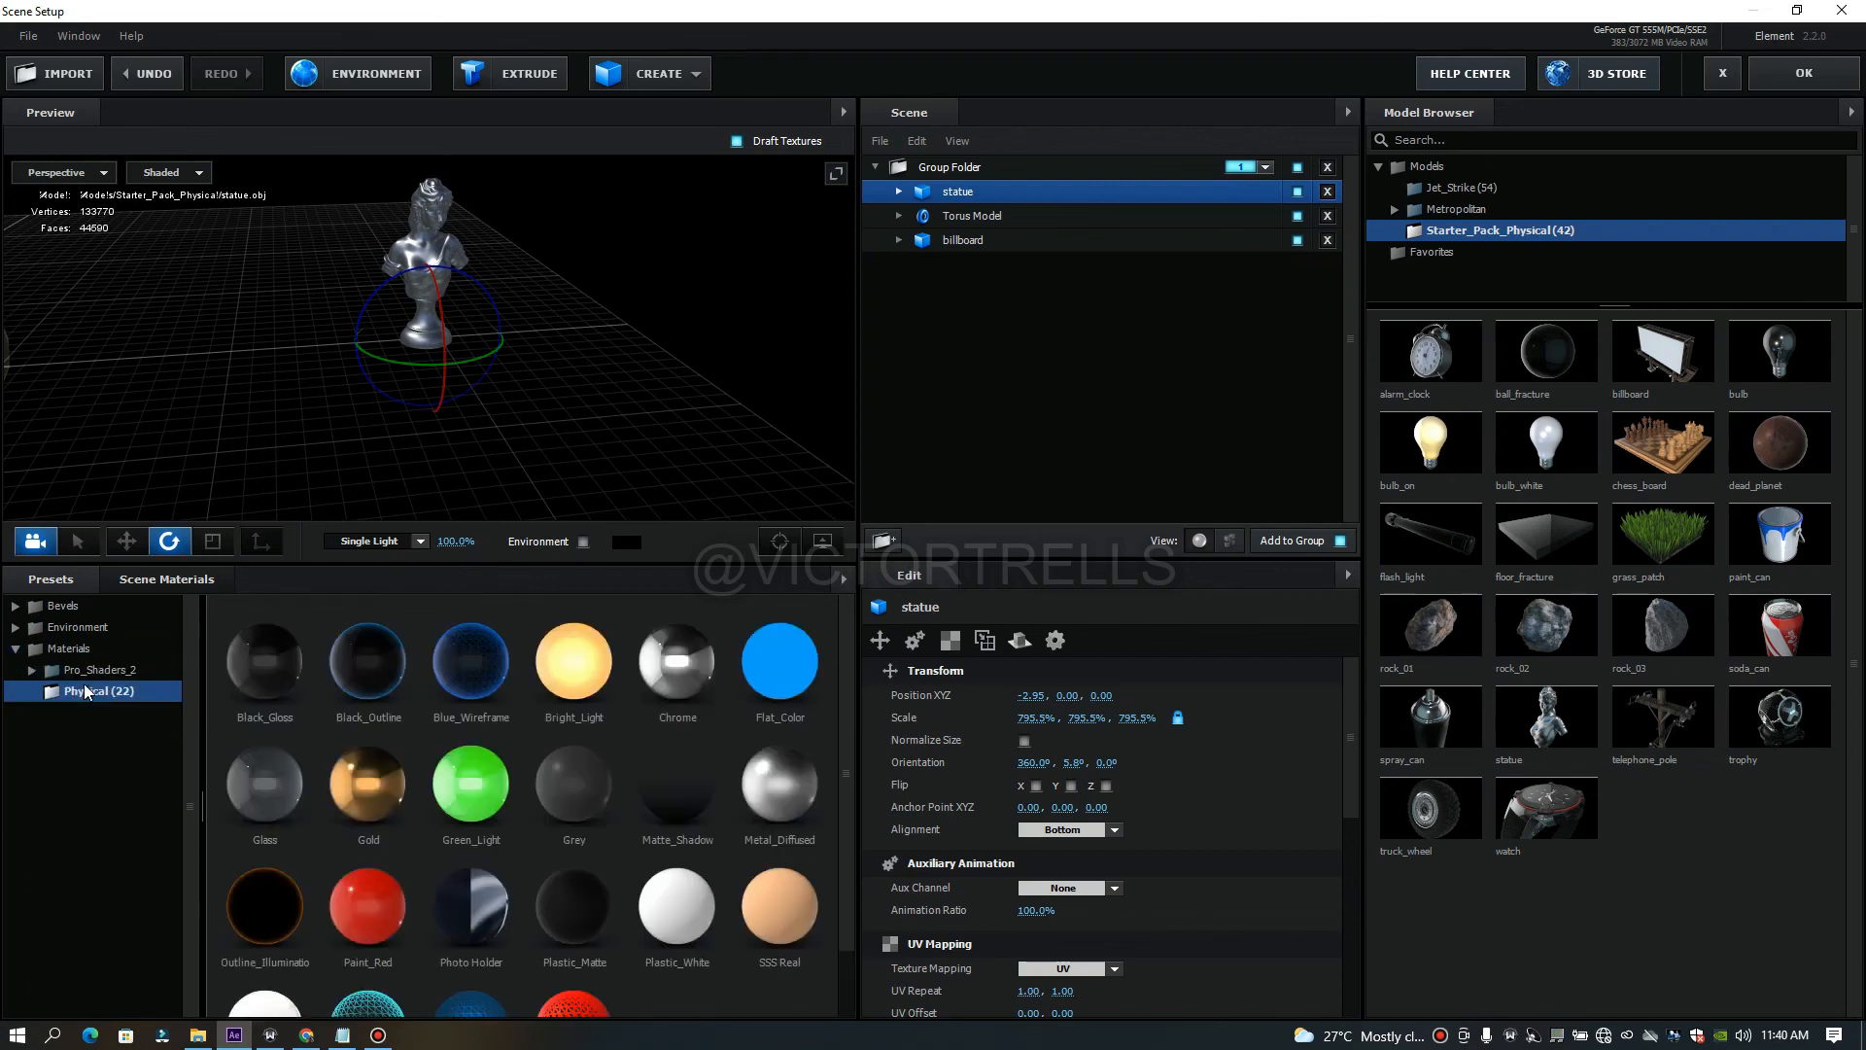
pyautogui.click(352, 785)
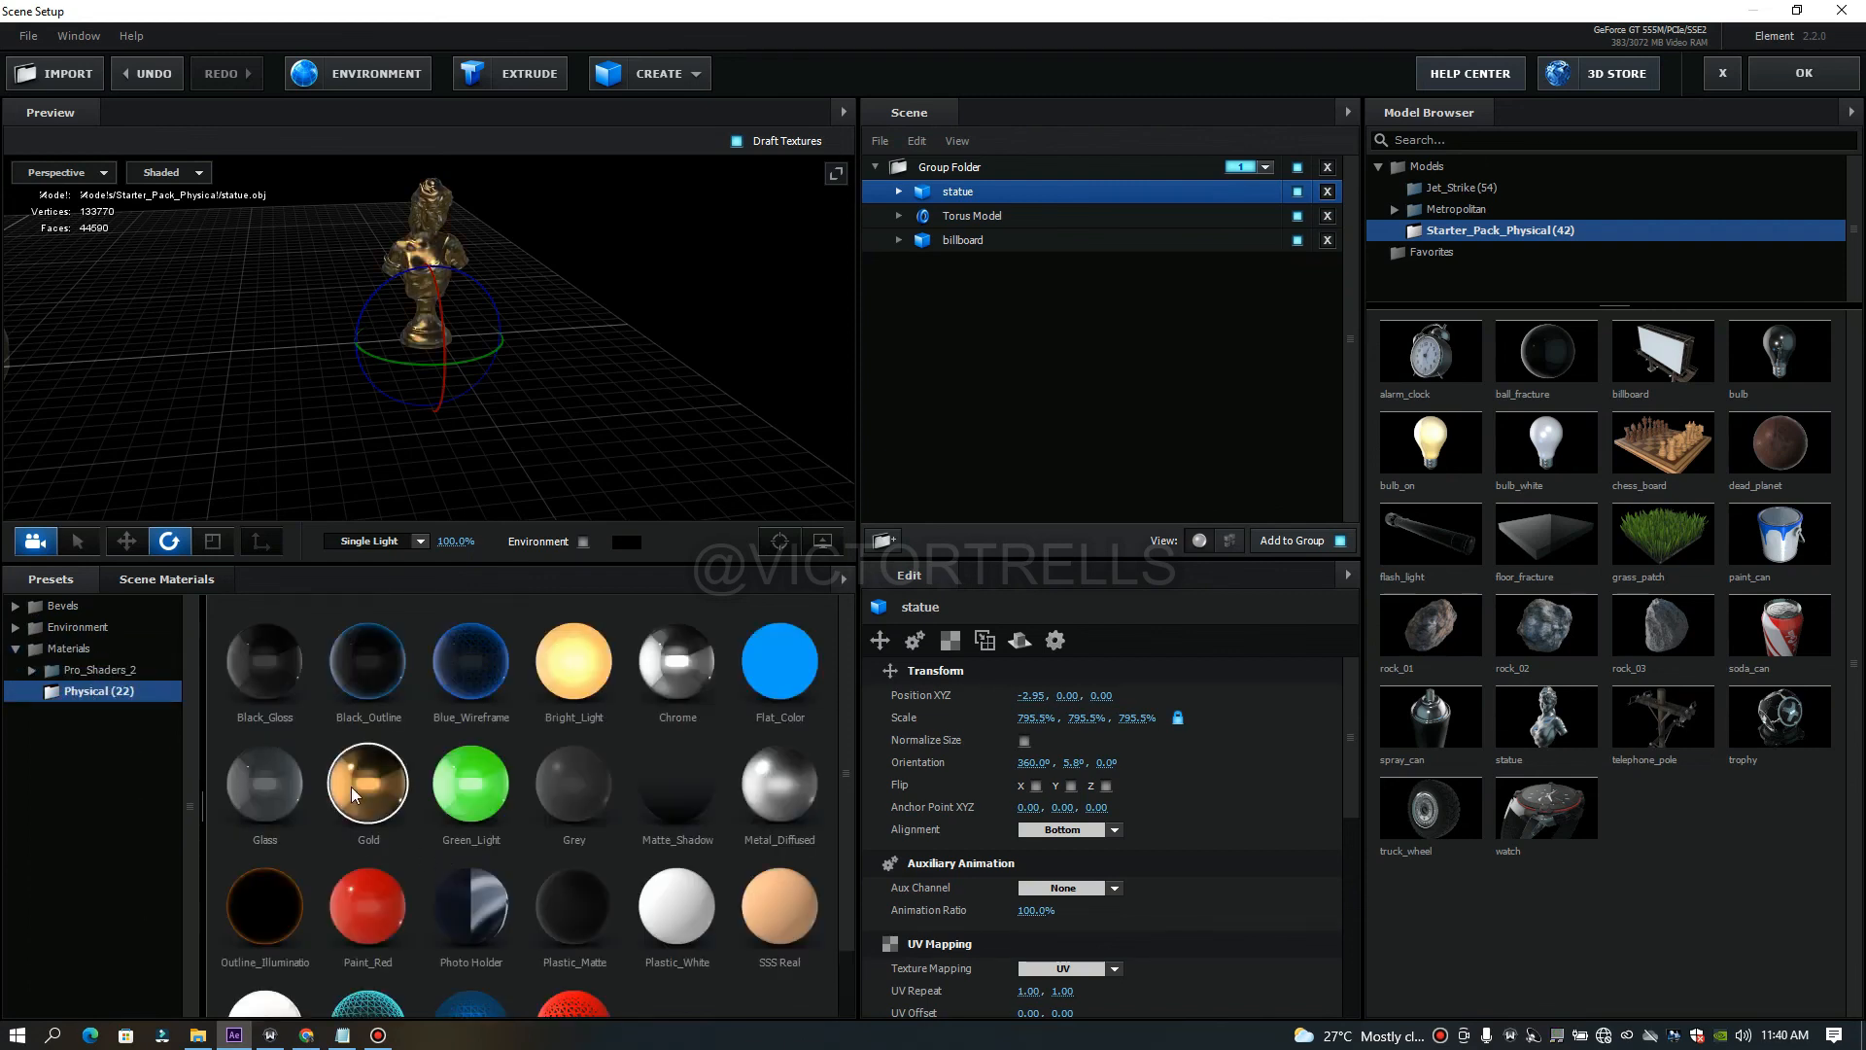
pyautogui.scroll(3, 394, 370)
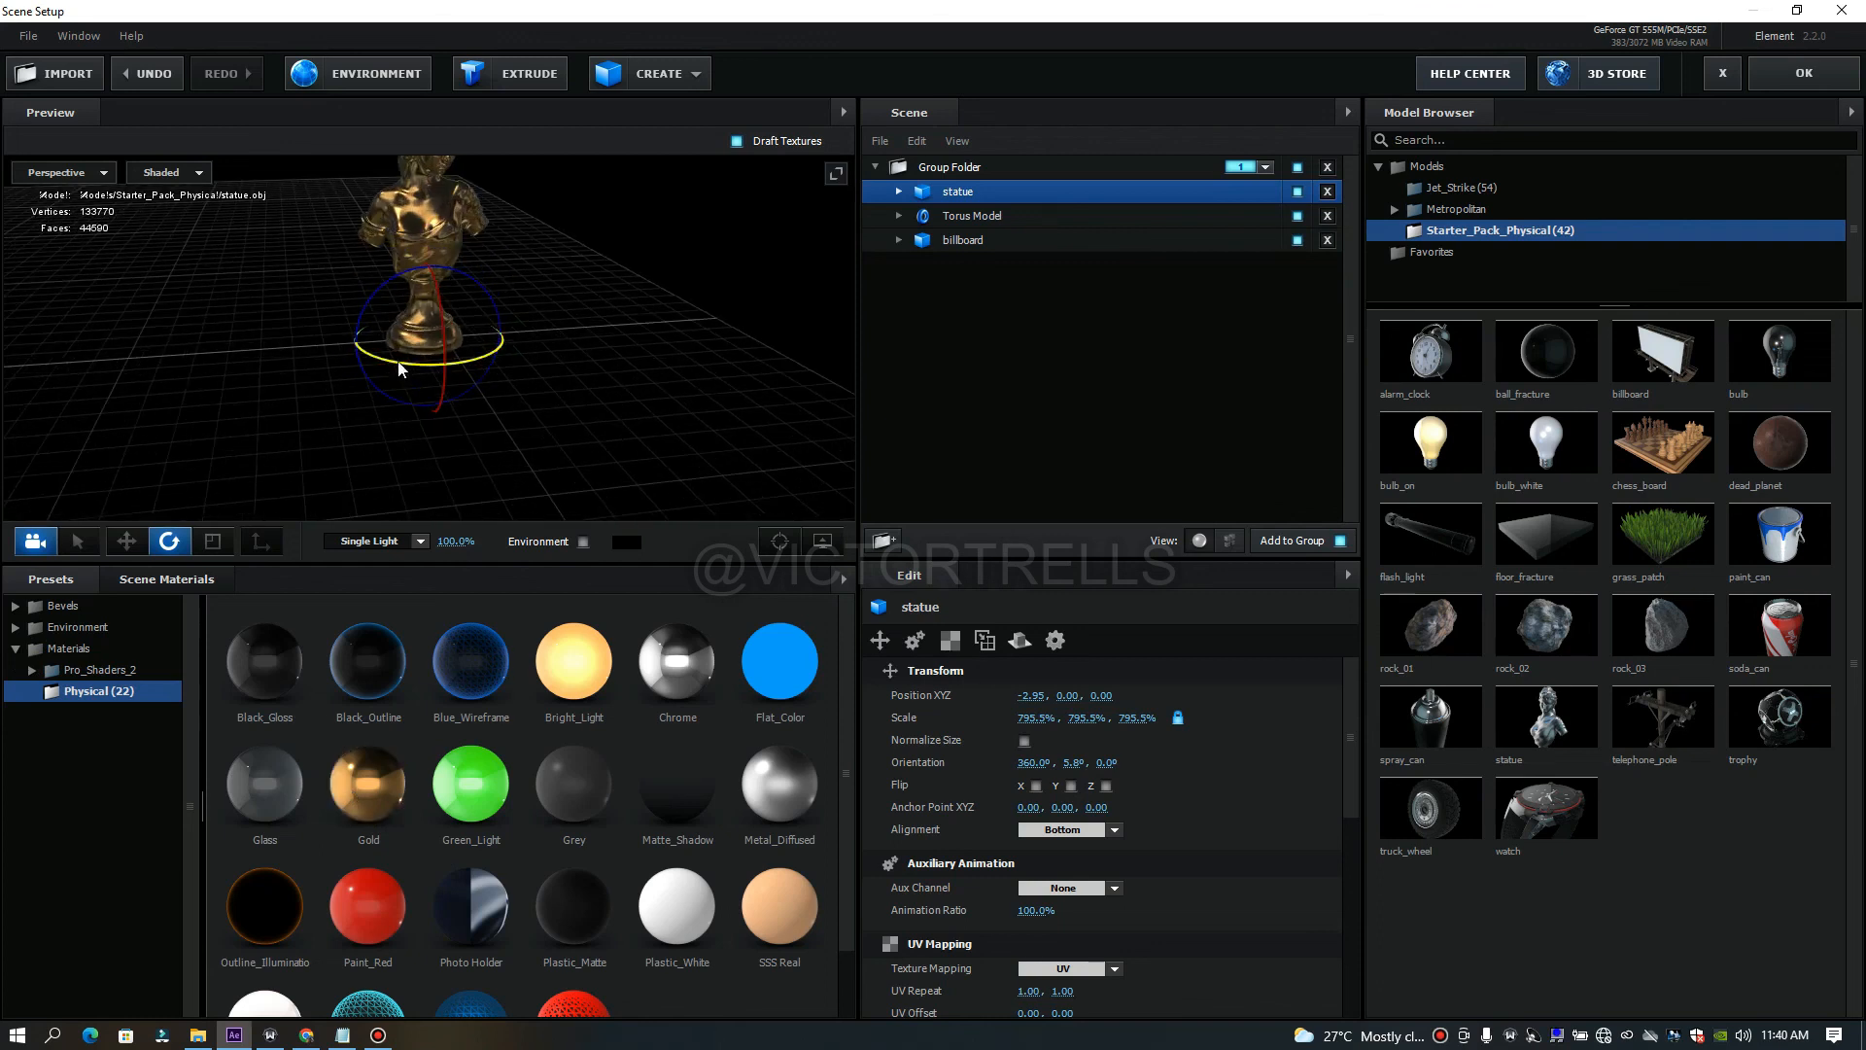
pyautogui.moveTo(708, 243); pyautogui.dragTo(502, 389)
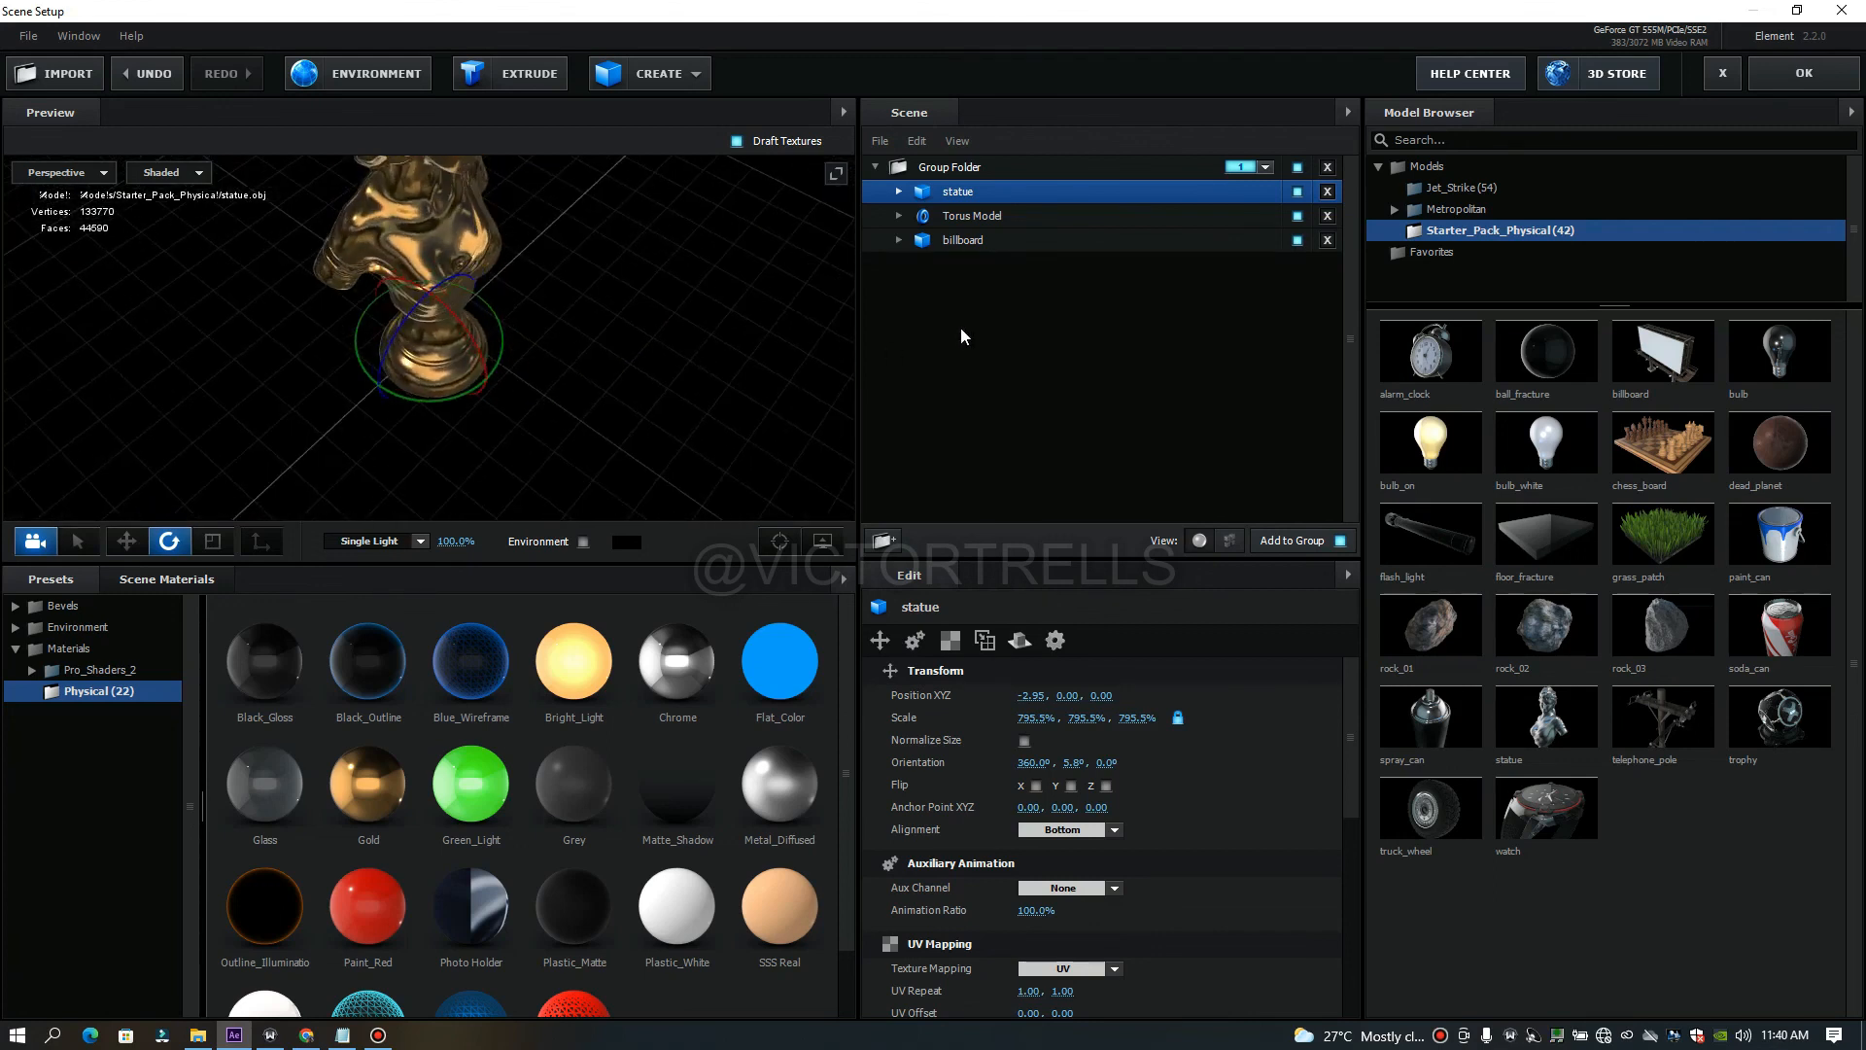